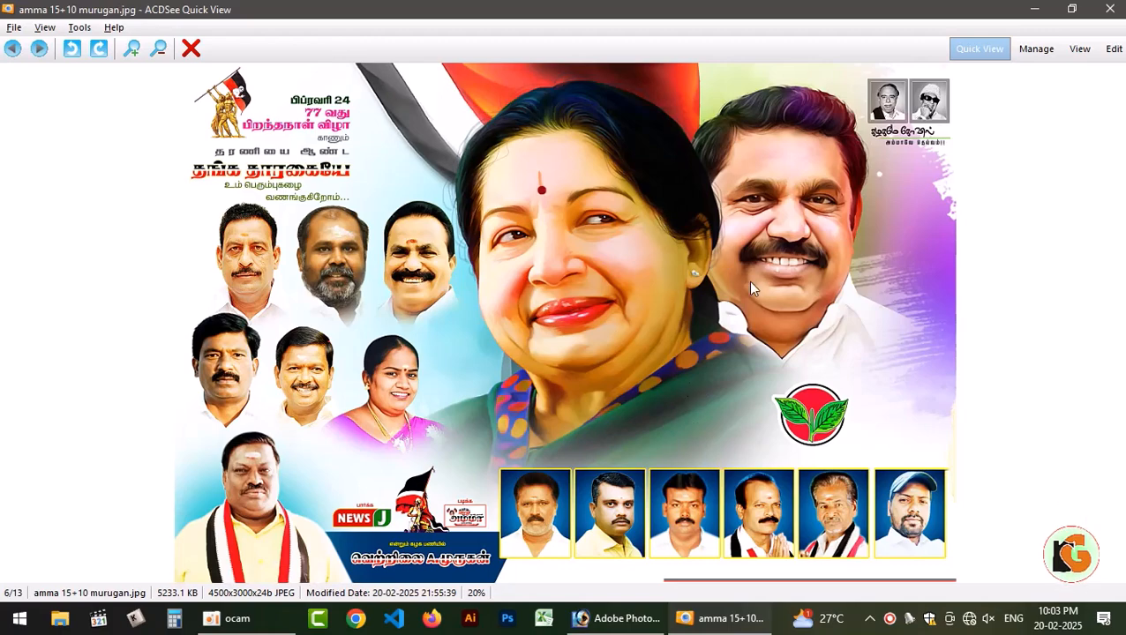
# Close the open poster preview and preview 10 x 10 amma bt.psd from the desktop.
pyautogui.click(1121, 8)
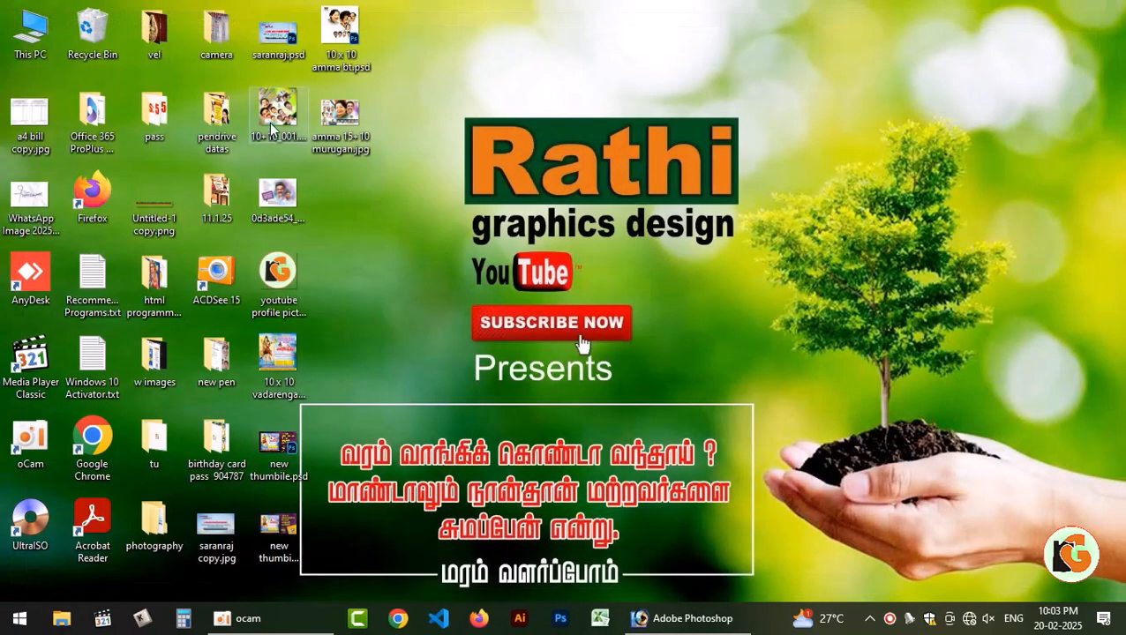
pyautogui.doubleClick(341, 35)
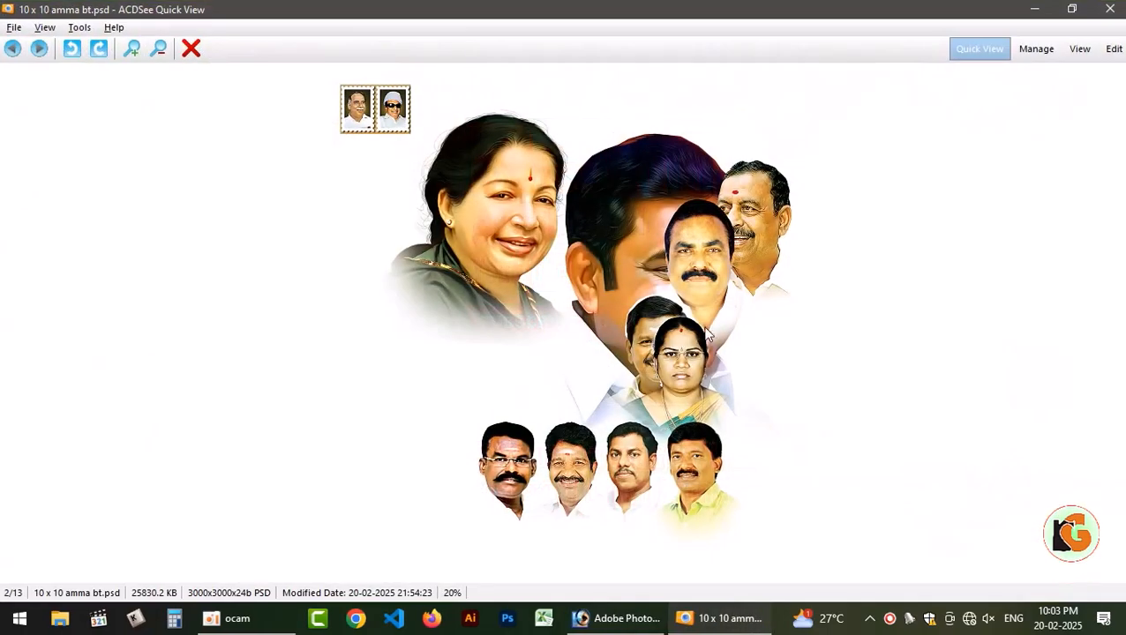
pyautogui.press('Escape')
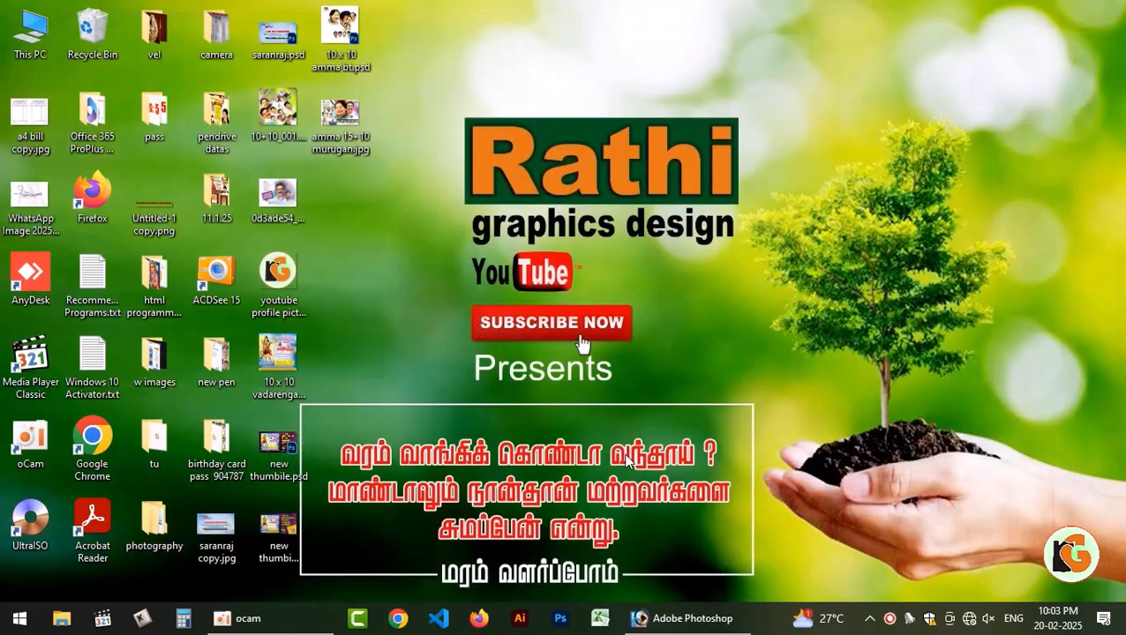
# Switch to Adobe Photoshop and create a blank white 10 x 10 inch RGB document at 300 pixels/inch.
pyautogui.click(677, 618)
pyautogui.hotkey('ctrl', 'n')
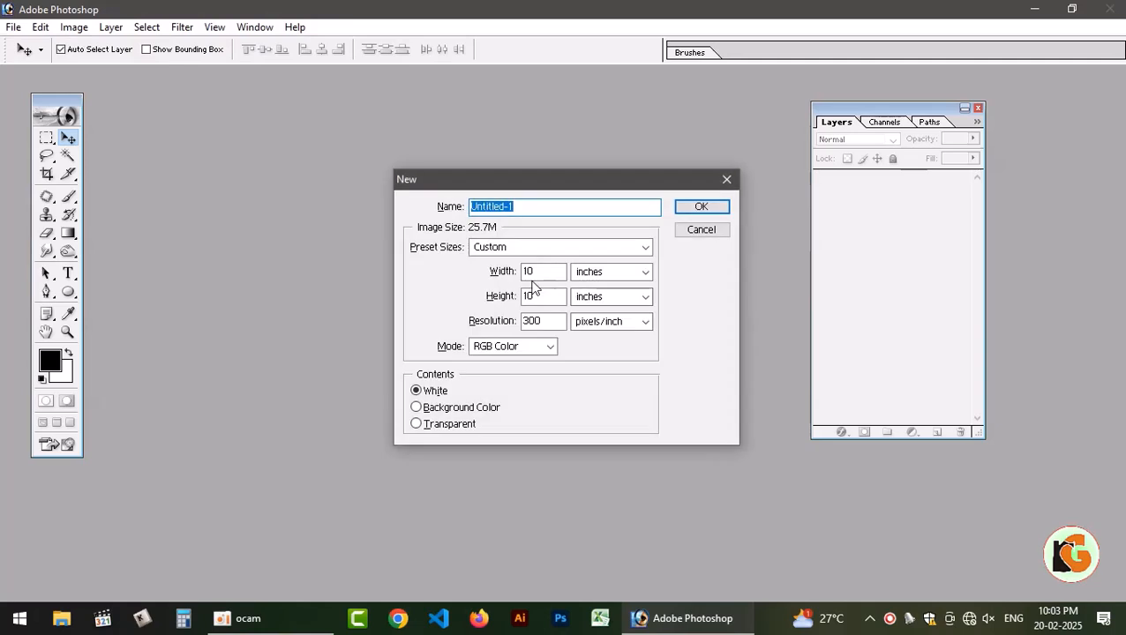
pyautogui.click(702, 208)
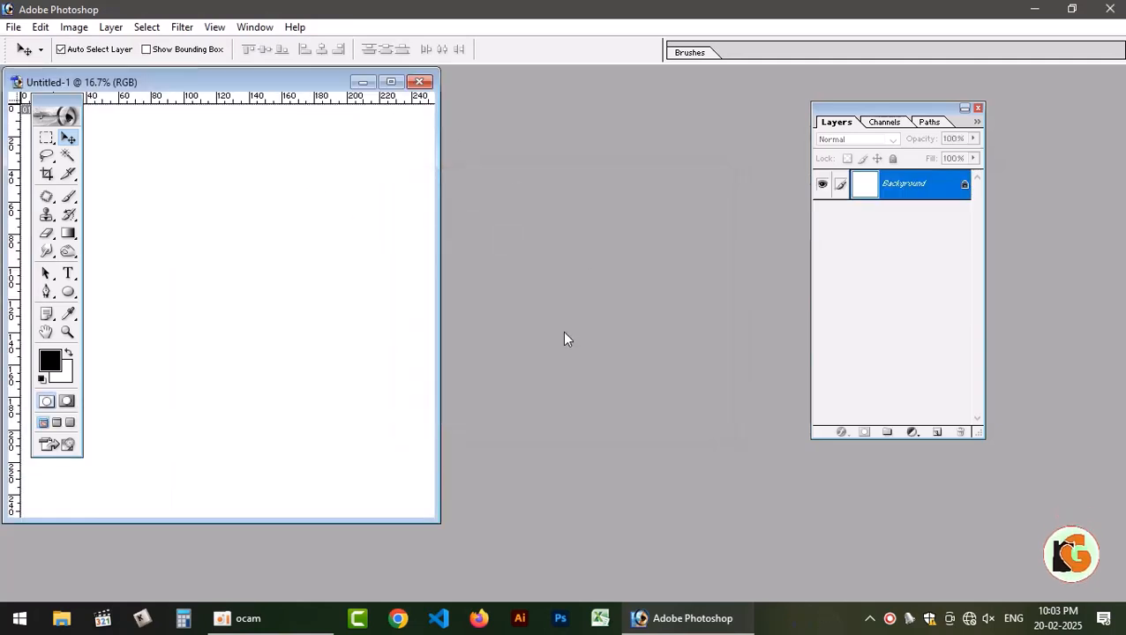
# Open 10 x 10 amma bt.psd from the desktop and close the blank untitled document.
pyautogui.hotkey('ctrl', 'o')
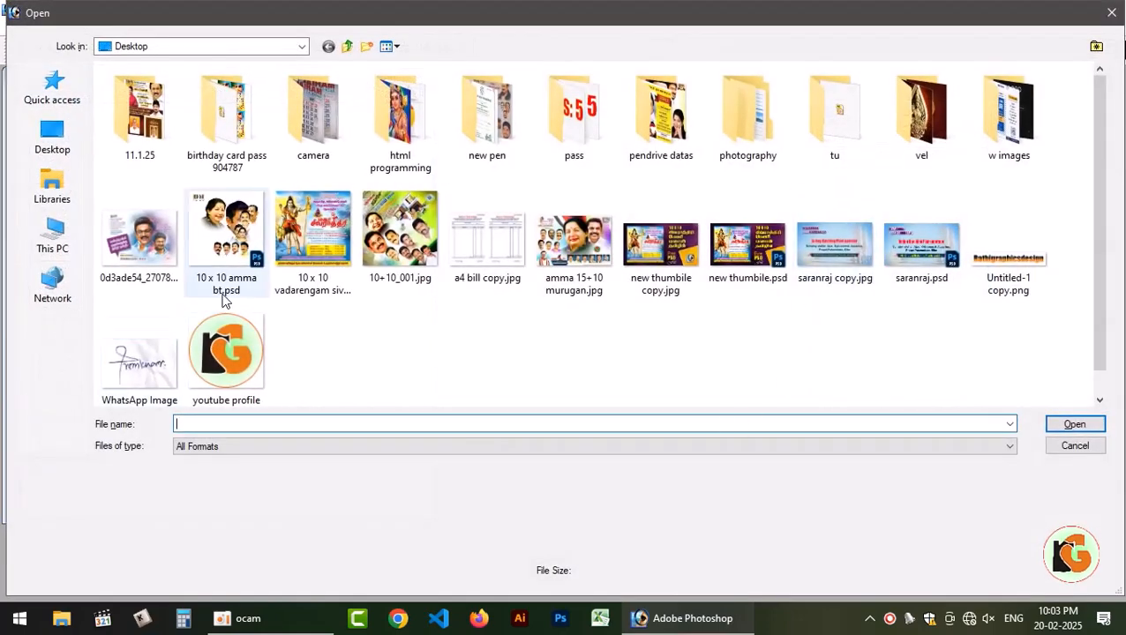
pyautogui.doubleClick(221, 265)
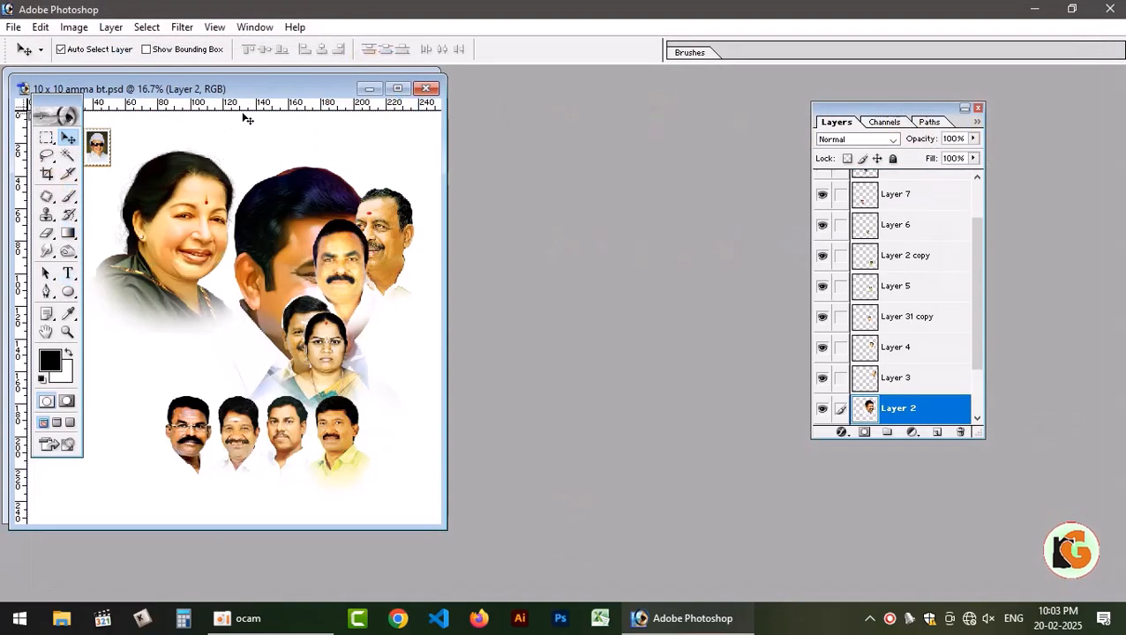
pyautogui.moveTo(255, 90); pyautogui.dragTo(475, 131)
pyautogui.click(168, 100)
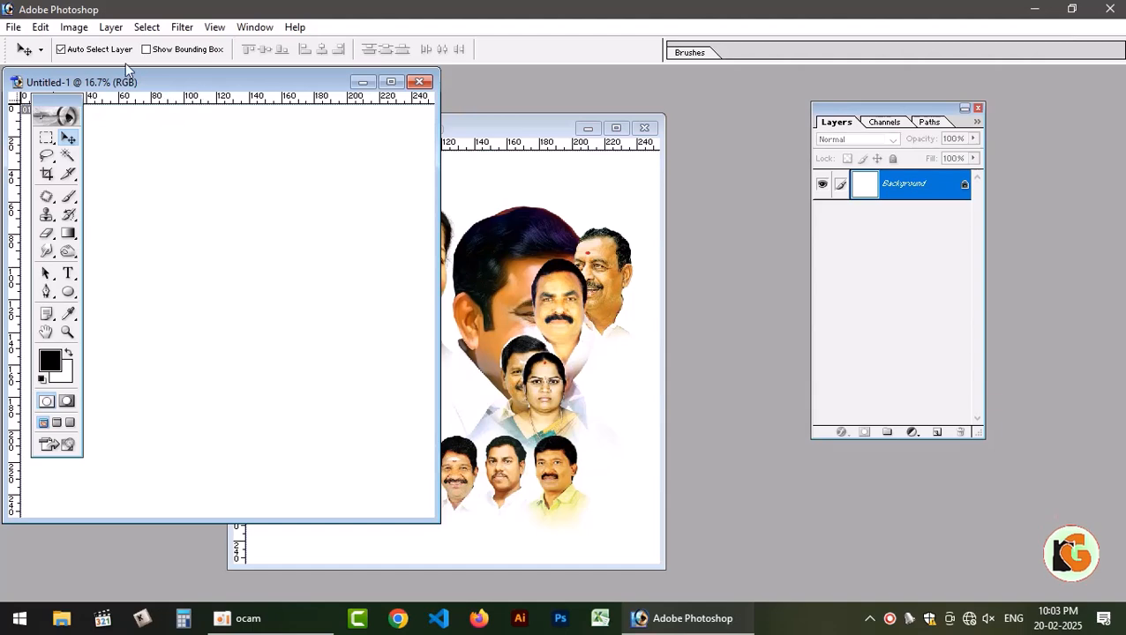
pyautogui.click(422, 82)
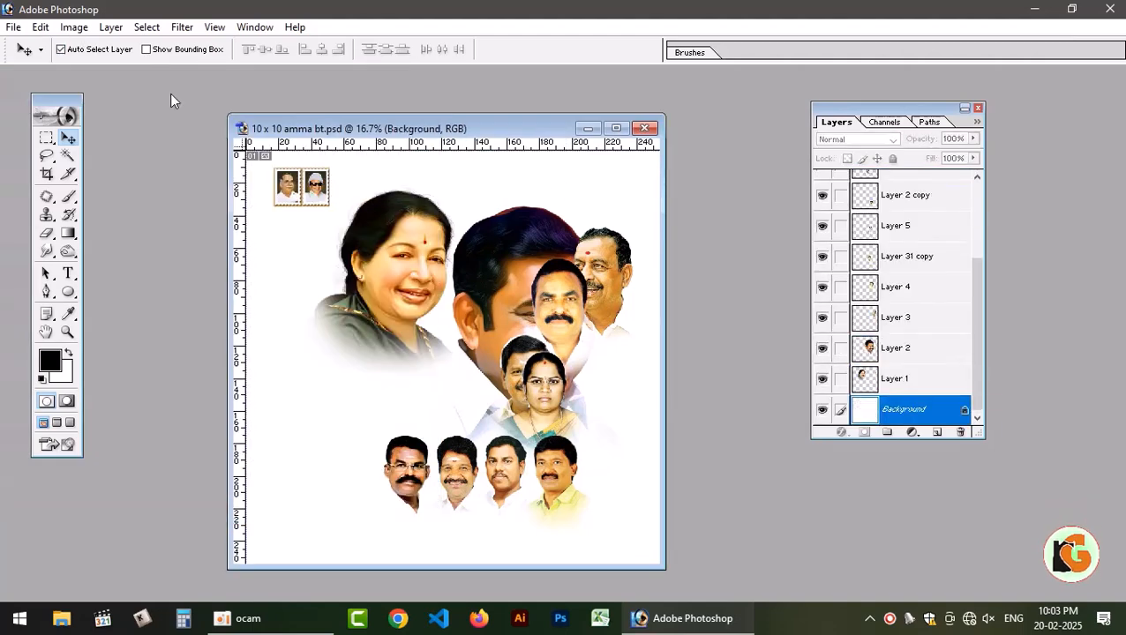
# Check the document's image size with its width and height units set to inches.
pyautogui.click(74, 27)
pyautogui.click(133, 156)
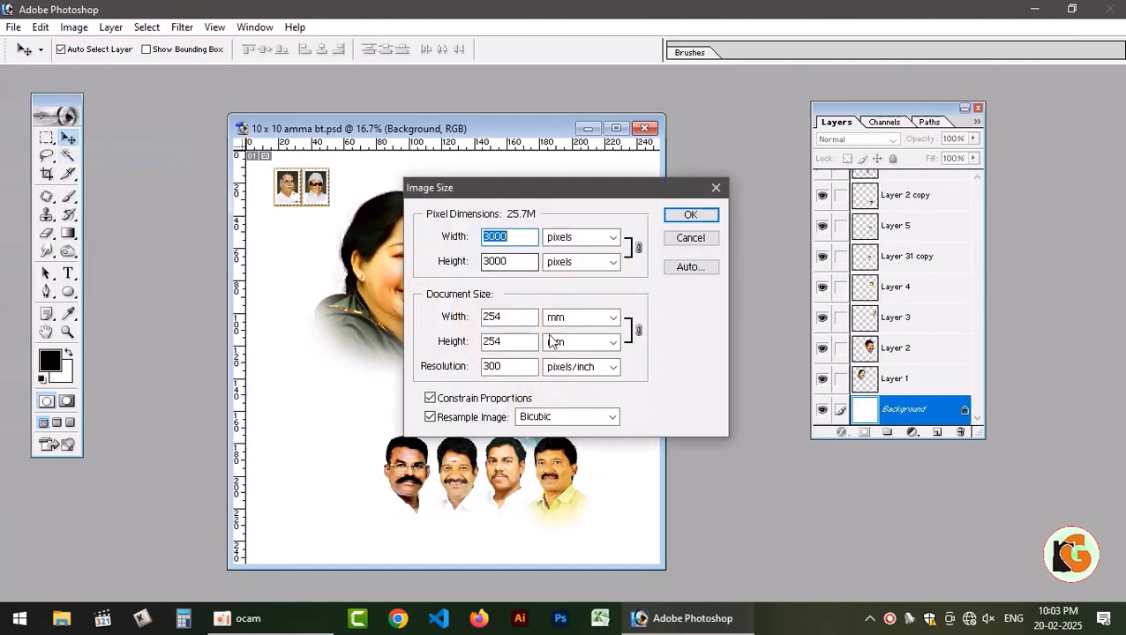
pyautogui.click(585, 323)
pyautogui.click(576, 343)
pyautogui.click(576, 343)
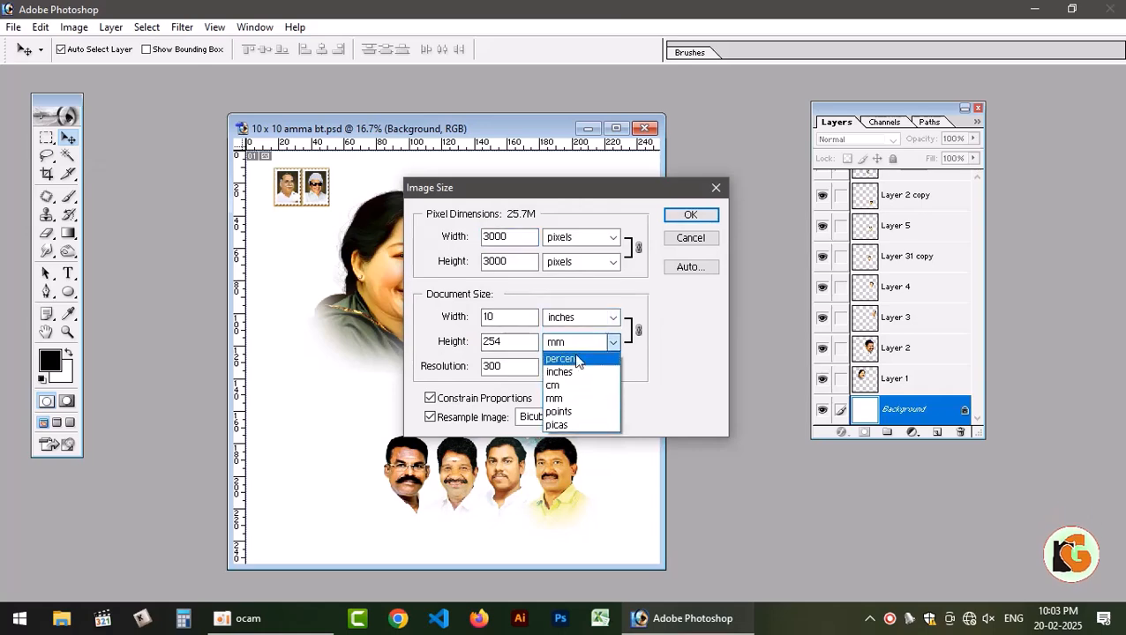
pyautogui.click(571, 374)
pyautogui.click(670, 216)
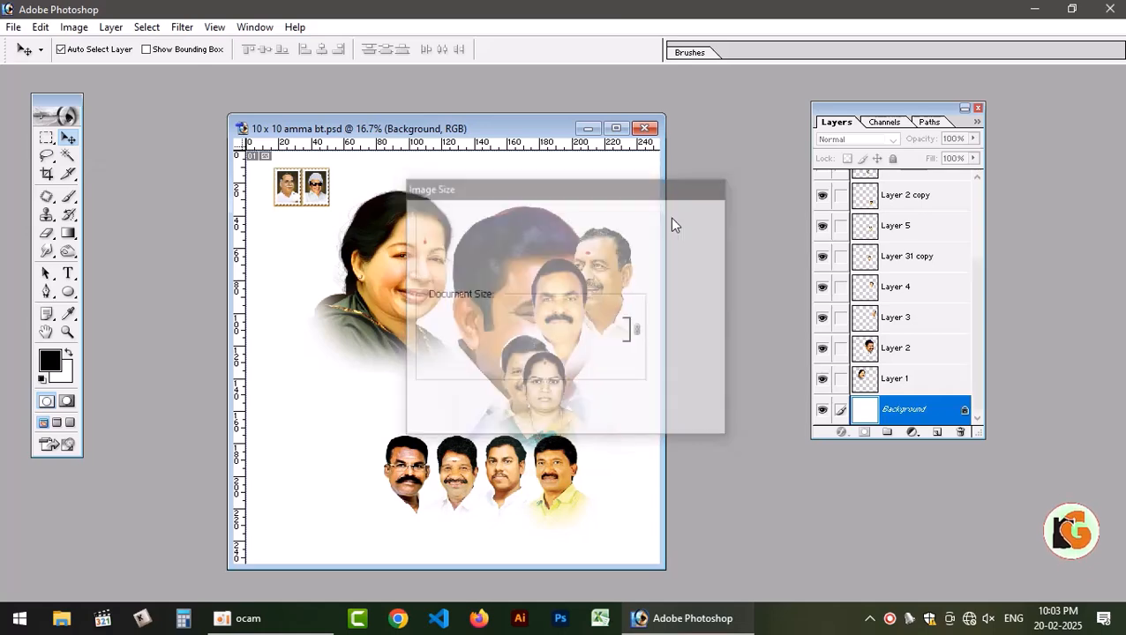
# Place the large man's portrait on the canvas's left half with the woman's portrait beside it, and hide the woman's Layer 1.
pyautogui.click(616, 128)
pyautogui.moveTo(515, 267); pyautogui.dragTo(495, 238)
pyautogui.click(596, 235)
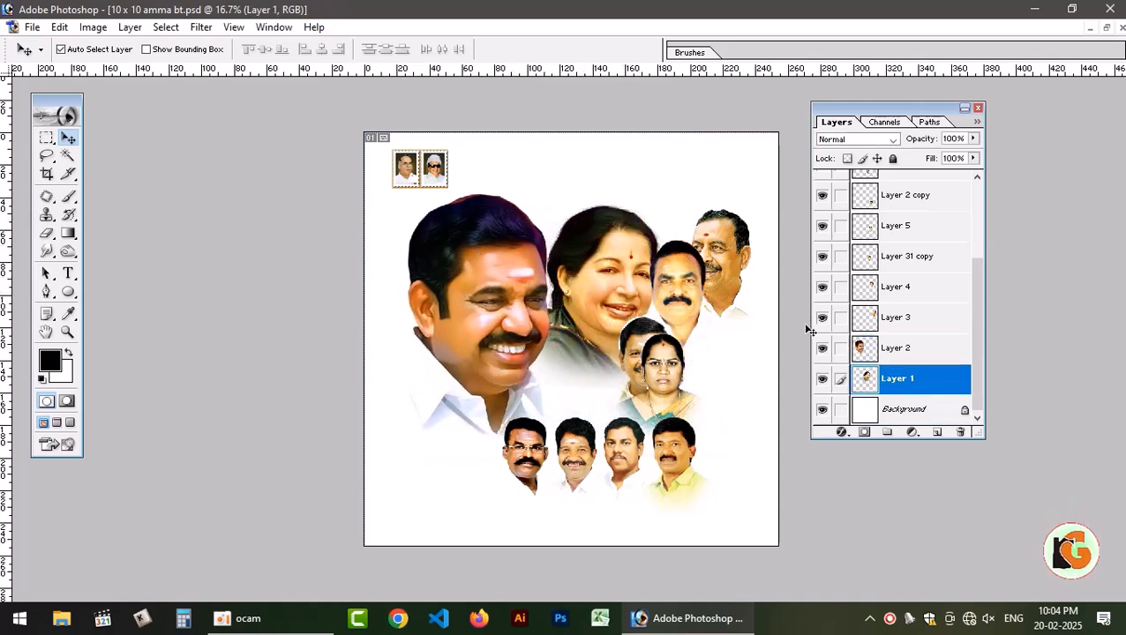
pyautogui.click(824, 380)
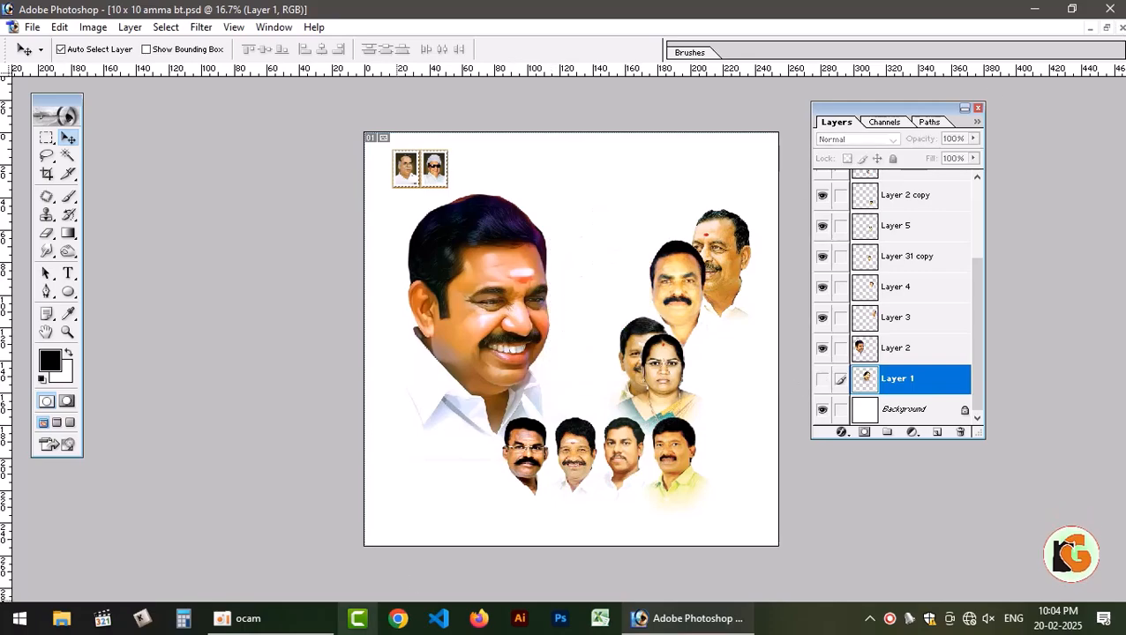
# Switch to File Explorer and open the admk folder inside the 2024 folder on drive F.
pyautogui.press('super+e')
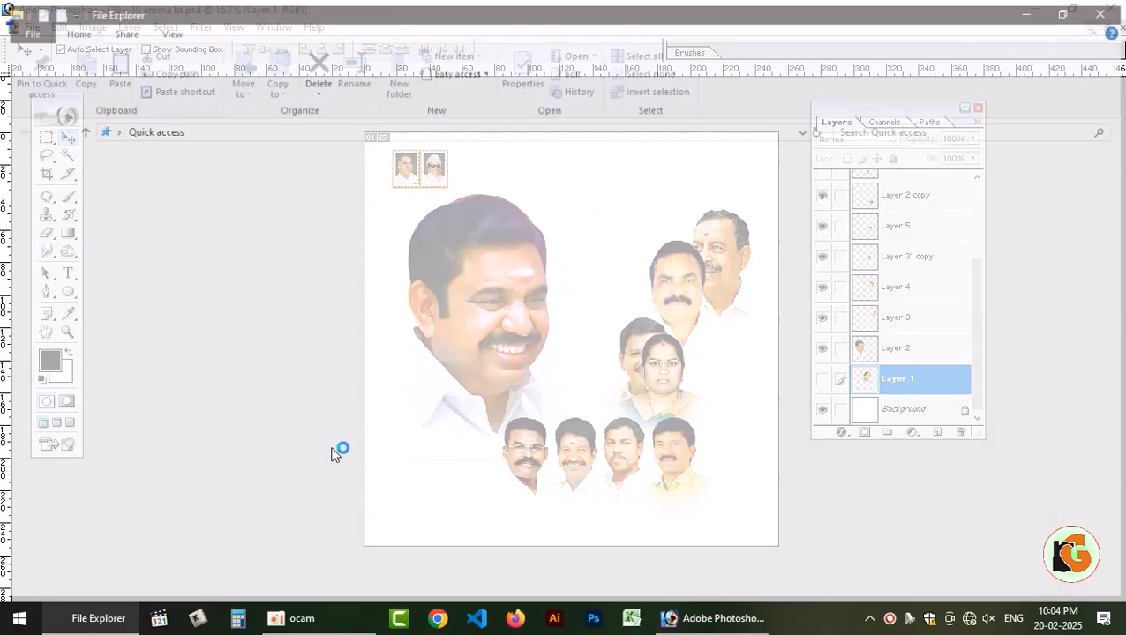
pyautogui.click(77, 415)
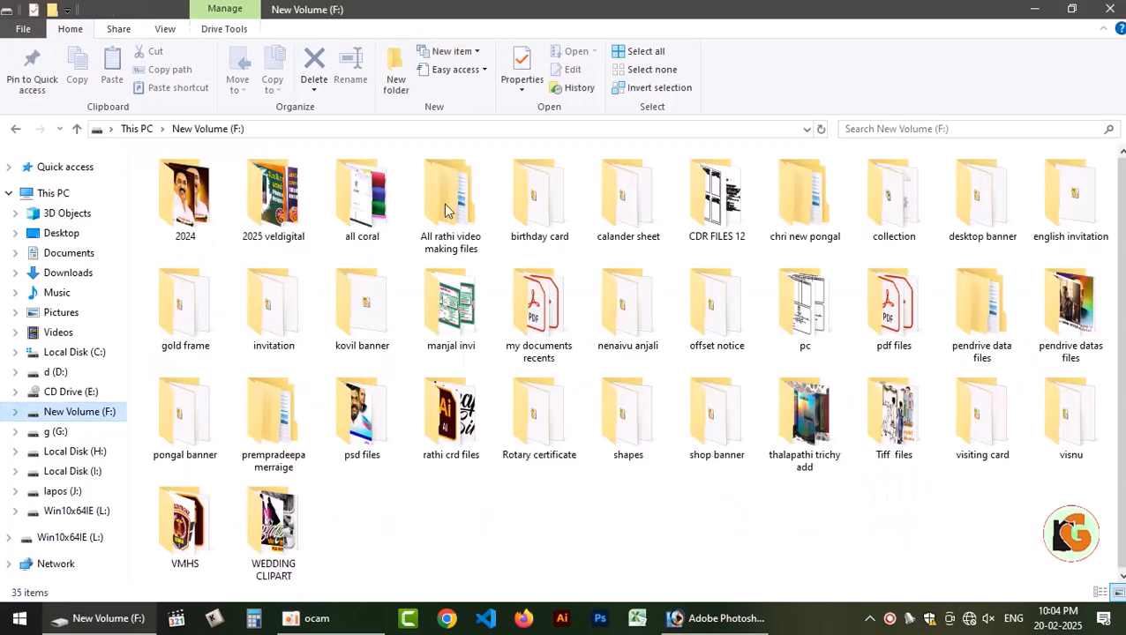
pyautogui.click(198, 201)
pyautogui.doubleClick(198, 201)
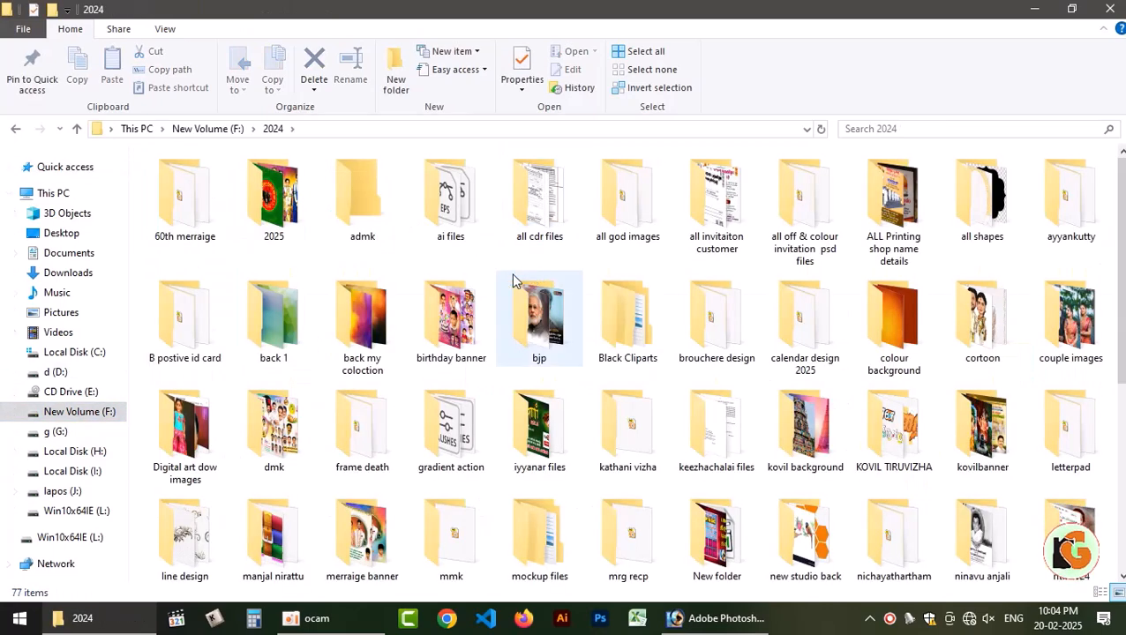
pyautogui.doubleClick(382, 171)
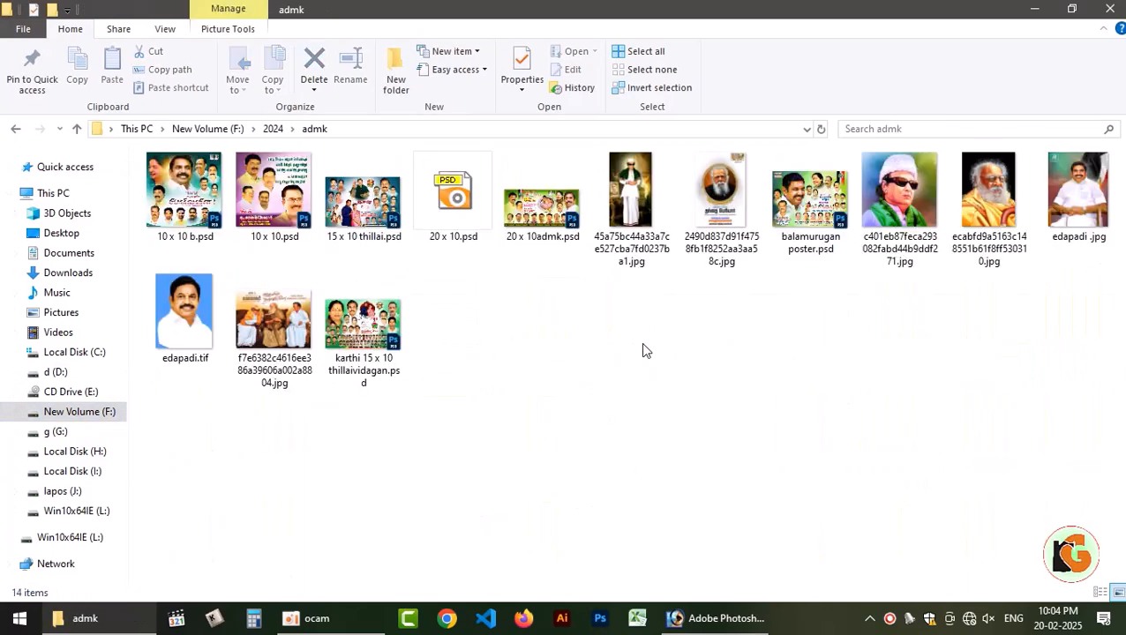
# Preview 10 x 10 b.psd, the green birthday poster and 20 x 10admk.psd to find reusable portraits.
pyautogui.click(170, 175)
pyautogui.doubleClick(170, 175)
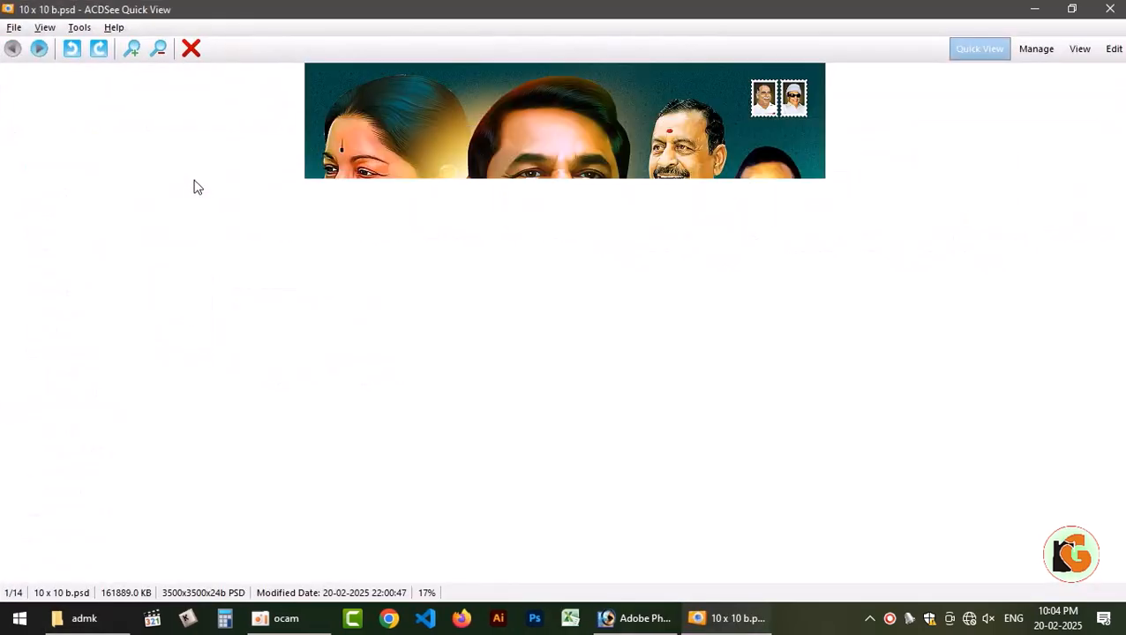
pyautogui.click(1044, 24)
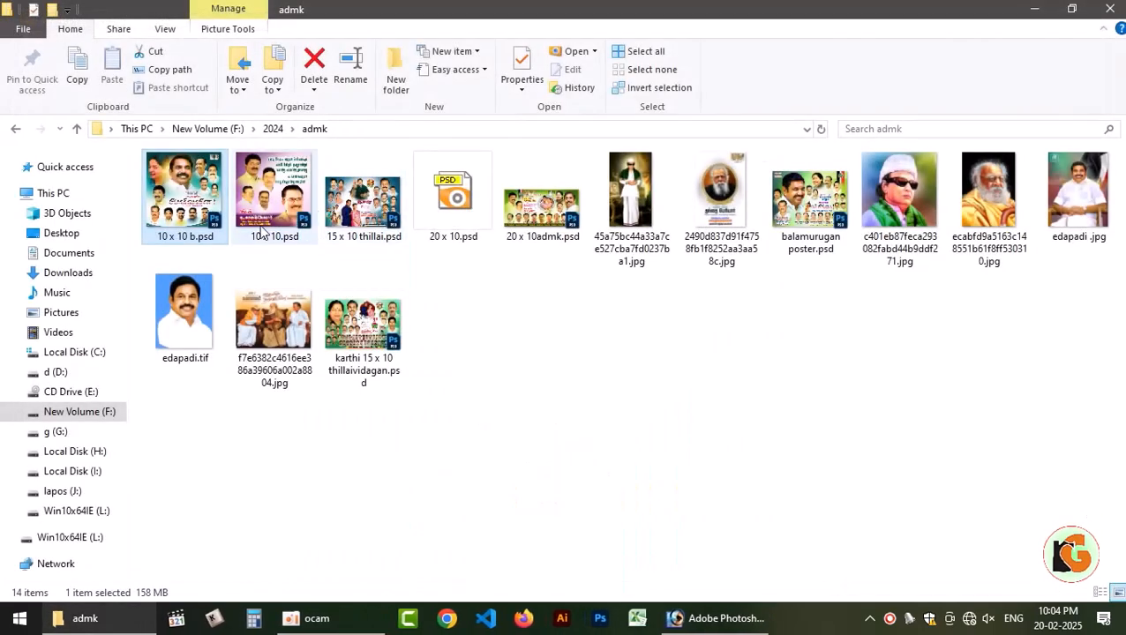
pyautogui.doubleClick(803, 212)
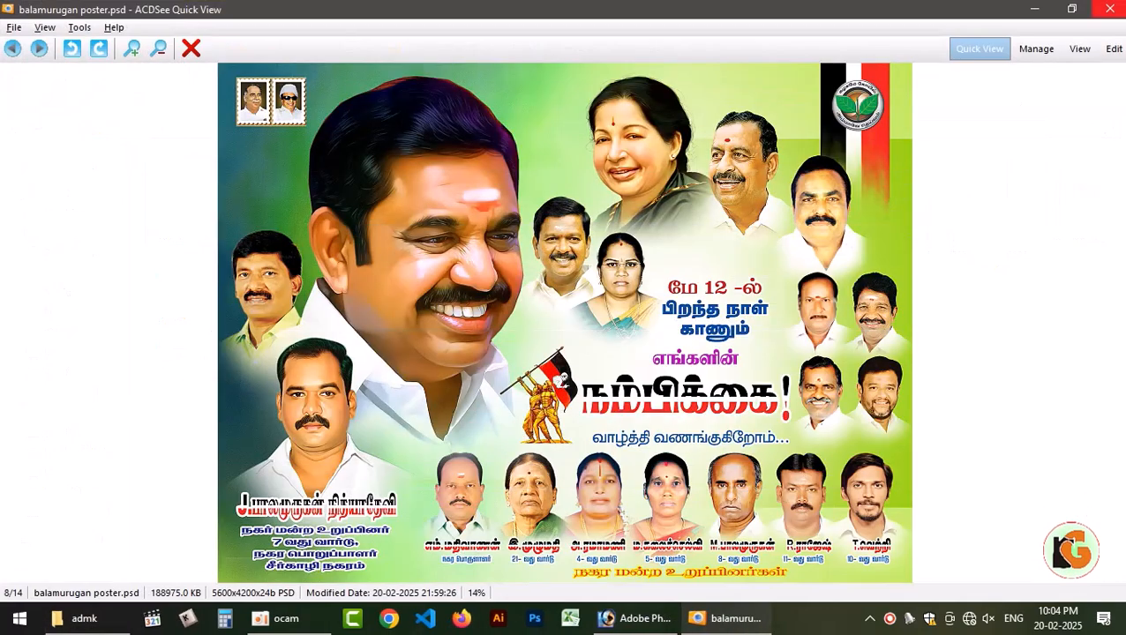
pyautogui.press('Escape')
pyautogui.doubleClick(516, 222)
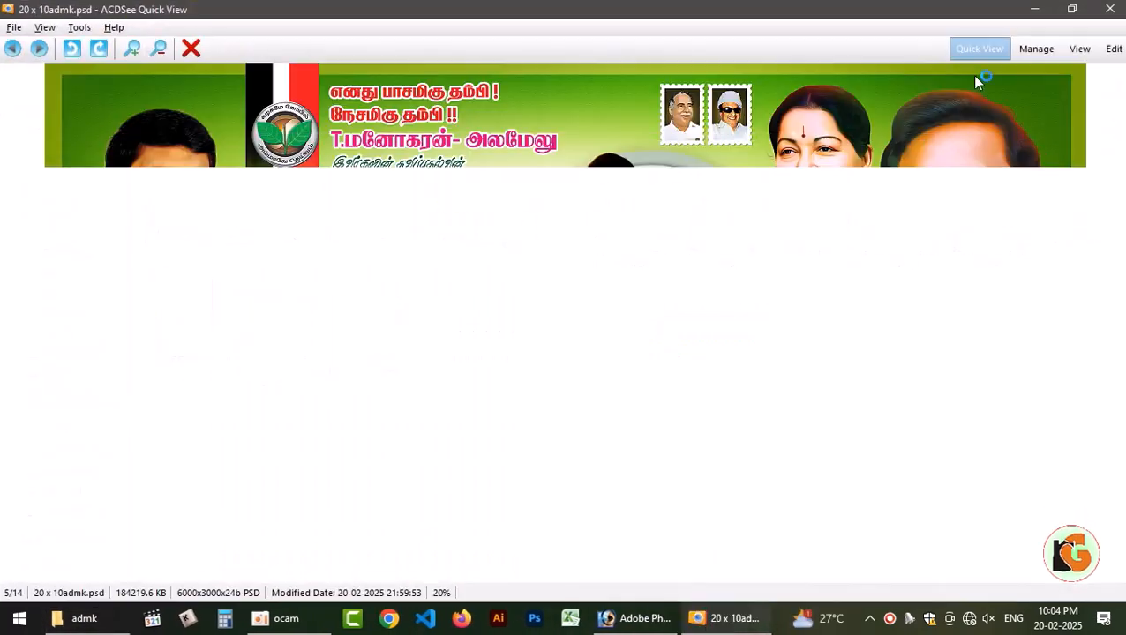
pyautogui.press('Escape')
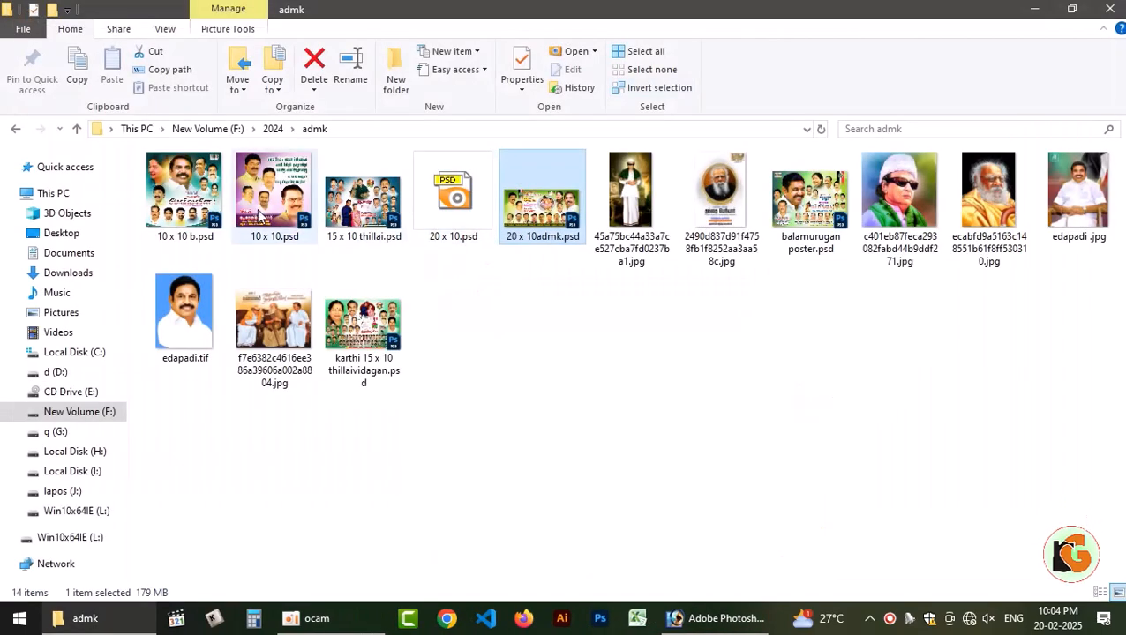
# Open 10 x 10 b.psd and 20 x 10admk.psd together in Photoshop and shift the wide poster's window aside.
pyautogui.keyDown('ctrl'); pyautogui.click(176, 198); pyautogui.keyUp('ctrl')
pyautogui.moveTo(176, 198); pyautogui.dragTo(459, 338)
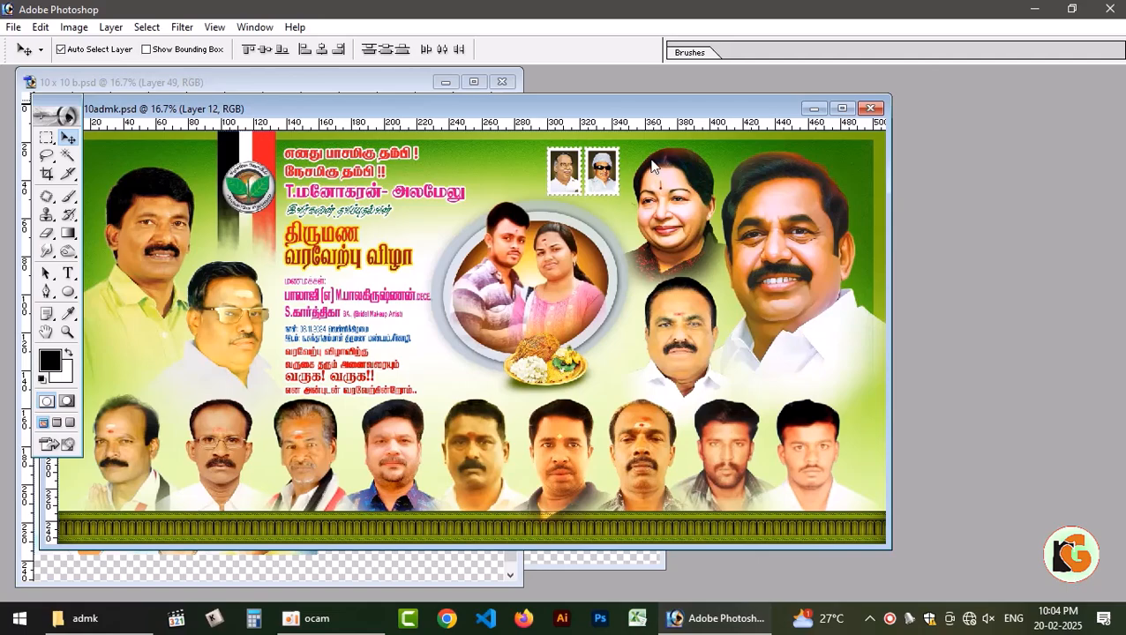
pyautogui.moveTo(721, 112); pyautogui.dragTo(899, 161)
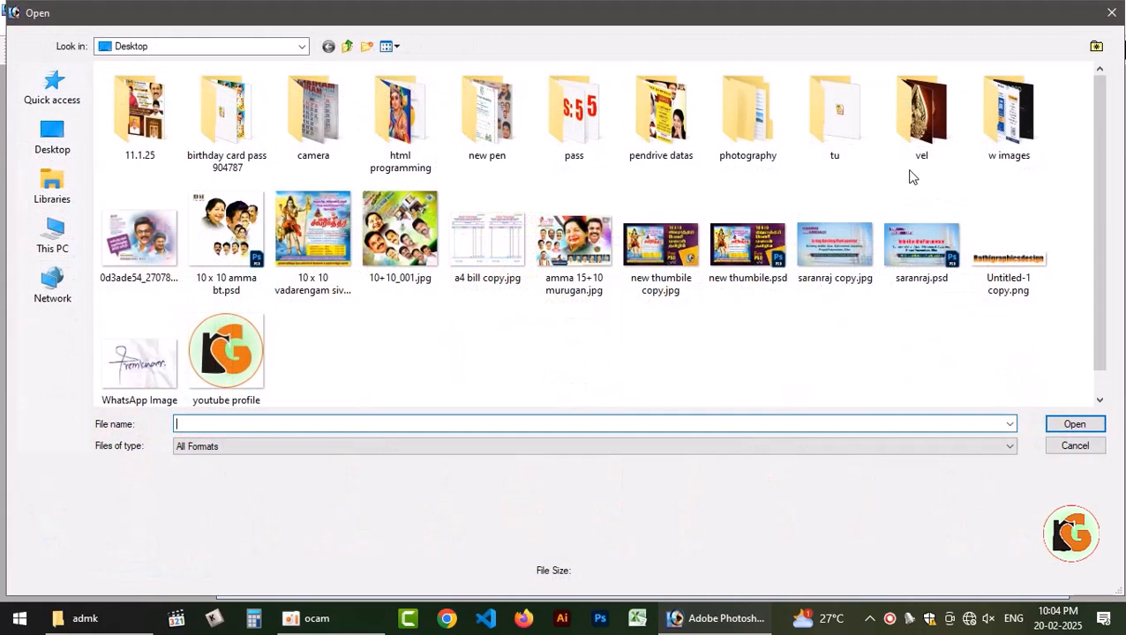
pyautogui.click(1081, 445)
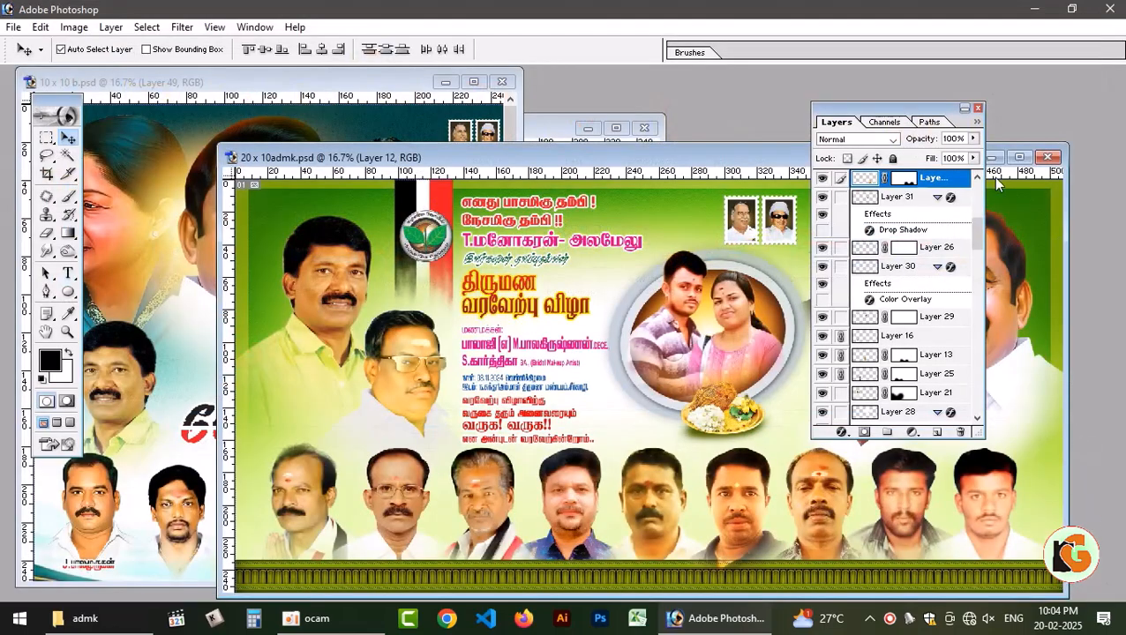
# Close the Layers palette and copy the woman's portrait from 20 x 10admk.psd into the upper right of 10 x 10 amma bt.psd.
pyautogui.click(978, 108)
pyautogui.moveTo(795, 166); pyautogui.dragTo(774, 355)
pyautogui.moveTo(810, 429); pyautogui.dragTo(602, 300)
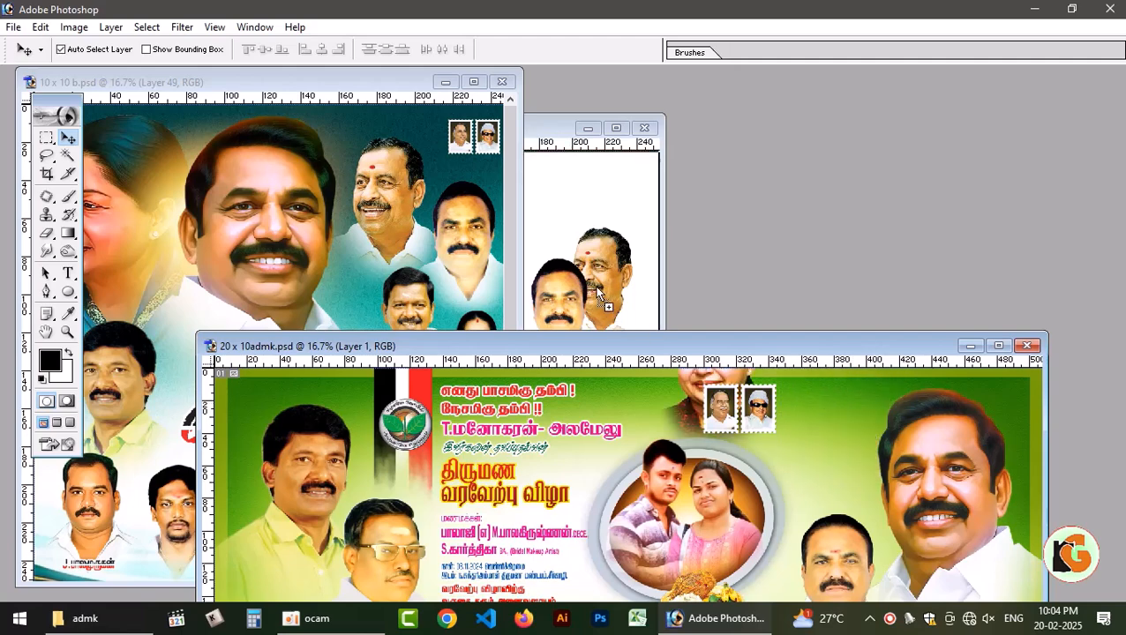
pyautogui.moveTo(578, 218); pyautogui.dragTo(578, 220)
# Copy the large woman's portrait from 10 x 10 b.psd into 10 x 10 amma bt.psd, and shift the yellow glow off her face in the source.
pyautogui.click(133, 157)
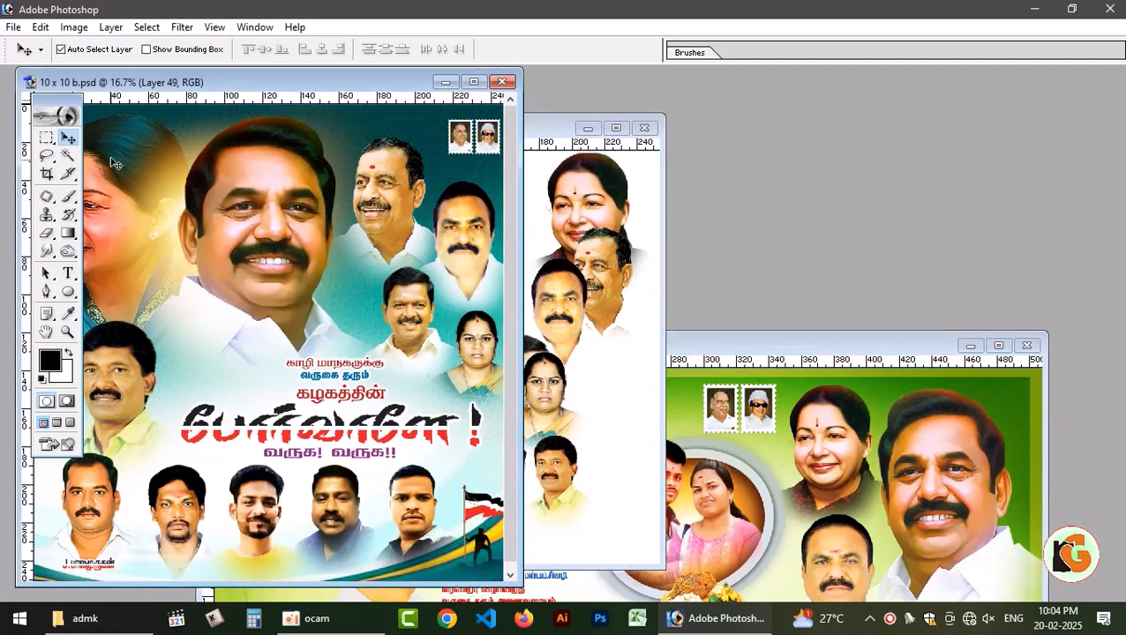
pyautogui.moveTo(133, 152); pyautogui.dragTo(581, 225)
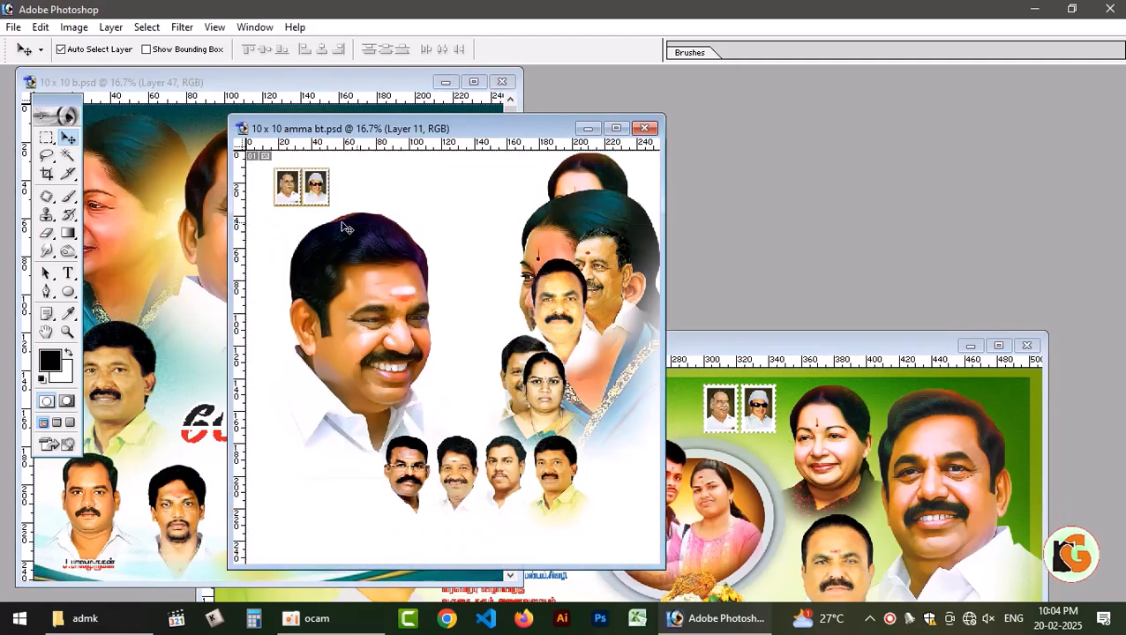
pyautogui.click(172, 196)
pyautogui.moveTo(170, 205); pyautogui.dragTo(212, 285)
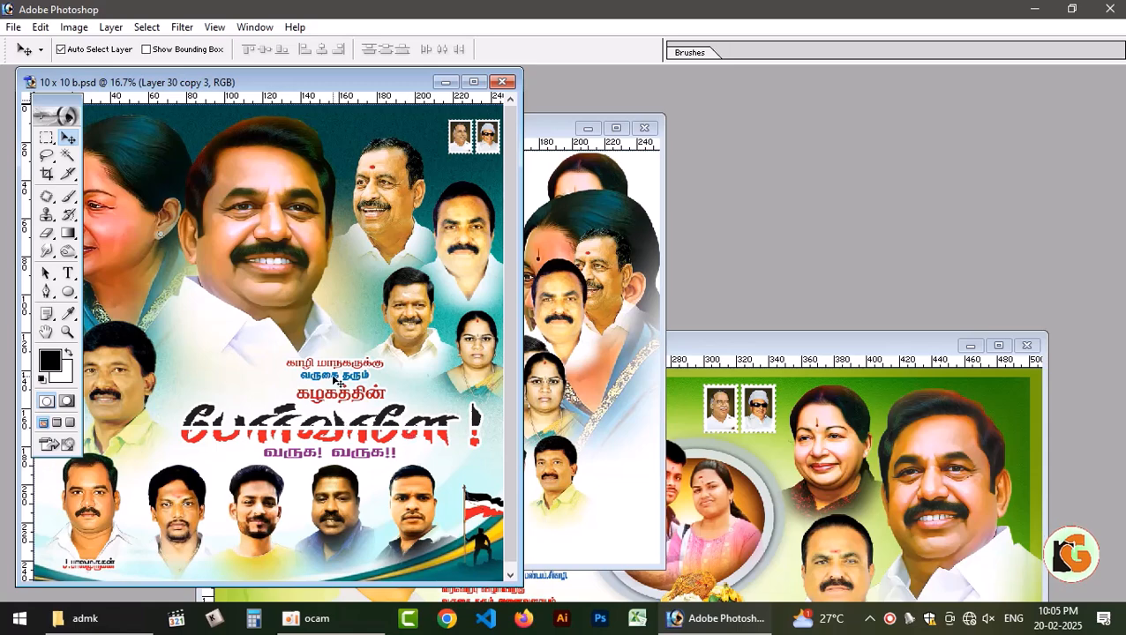
# Copy the three-line Tamil text block above the title in 10 x 10 b.psd into 10 x 10 amma bt.psd.
pyautogui.click(331, 379)
pyautogui.moveTo(333, 377); pyautogui.dragTo(575, 424)
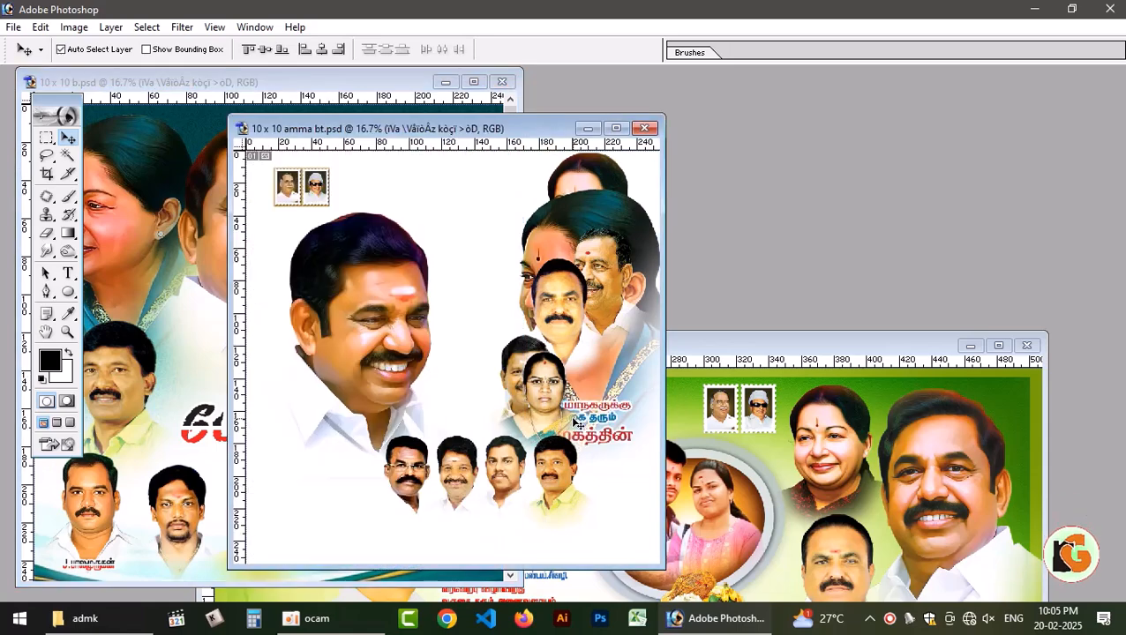
pyautogui.click(192, 377)
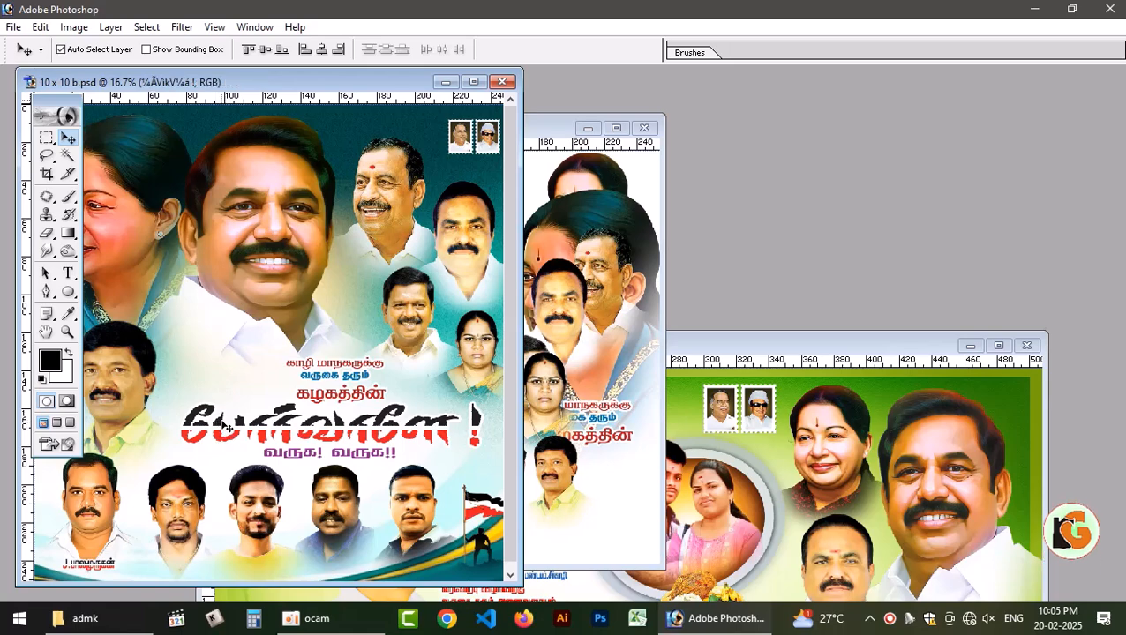
pyautogui.click(590, 304)
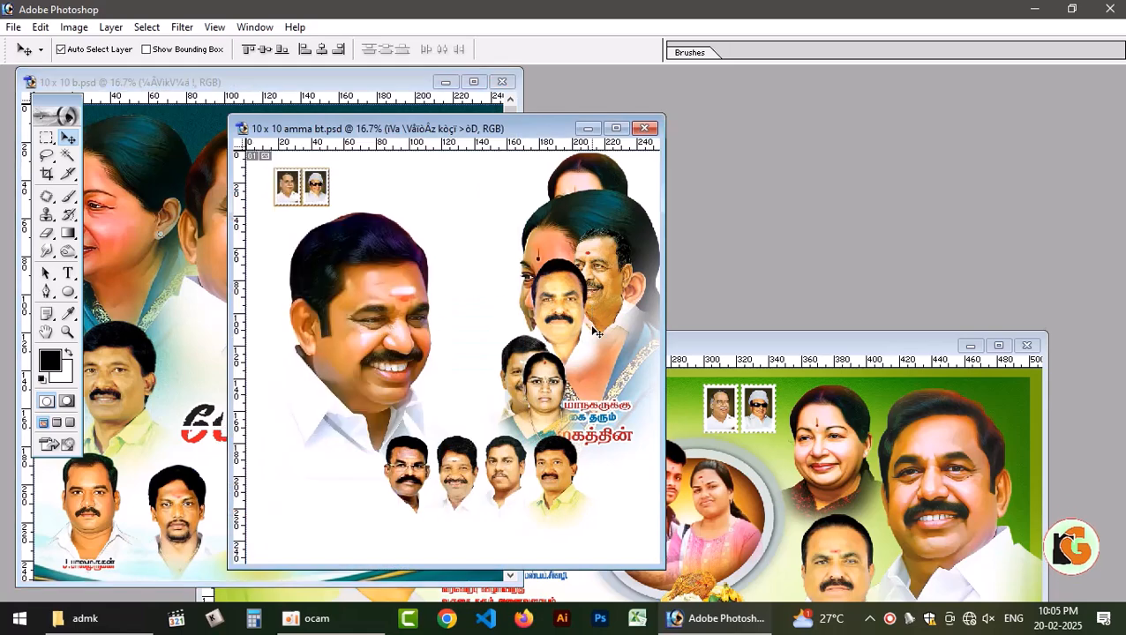
# Close 10 x 10 b.psd without saving its changes.
pyautogui.click(847, 433)
pyautogui.click(164, 190)
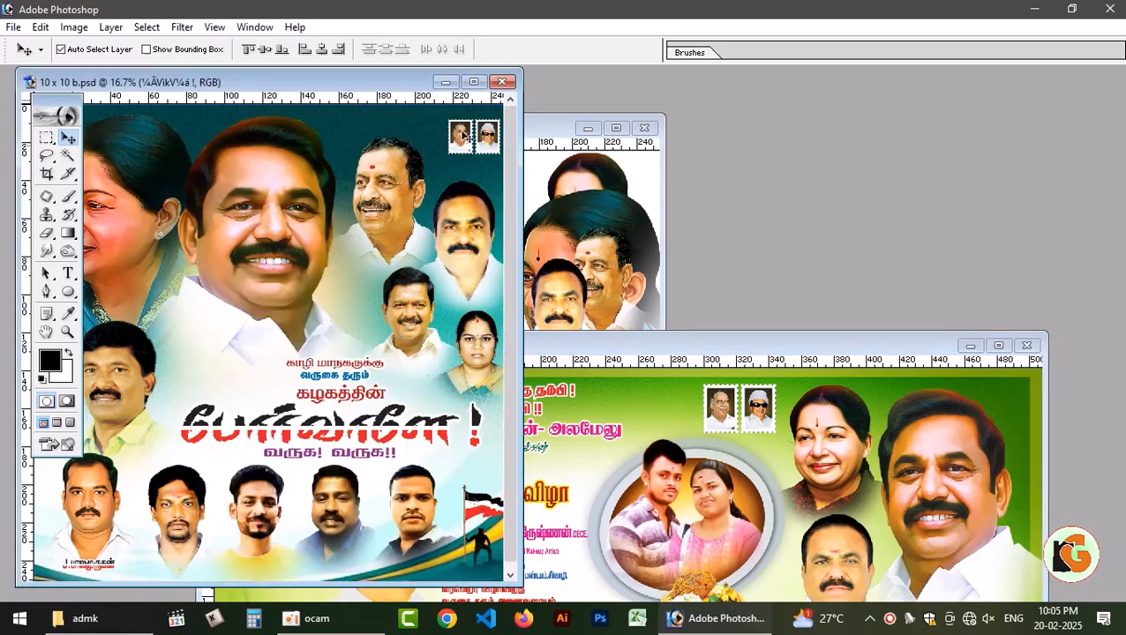
pyautogui.click(505, 82)
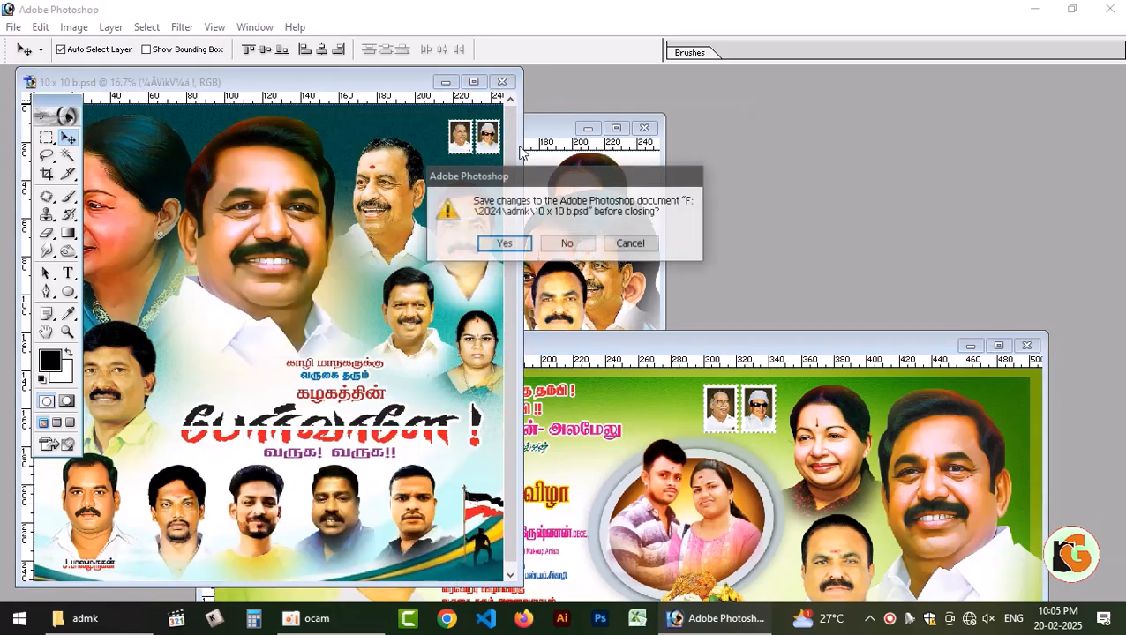
pyautogui.click(566, 245)
# Copy the flag strip with the leaf emblem from 20 x 10admk.psd into 10 x 10 amma bt.psd and close the source poster.
pyautogui.moveTo(411, 467); pyautogui.dragTo(455, 243)
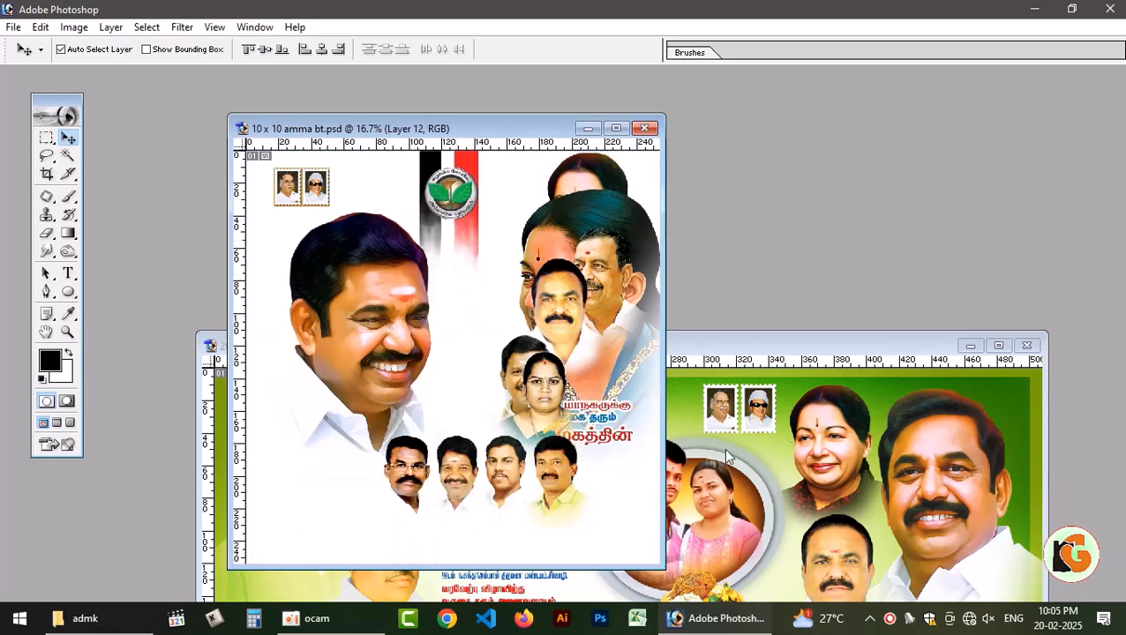
pyautogui.click(728, 455)
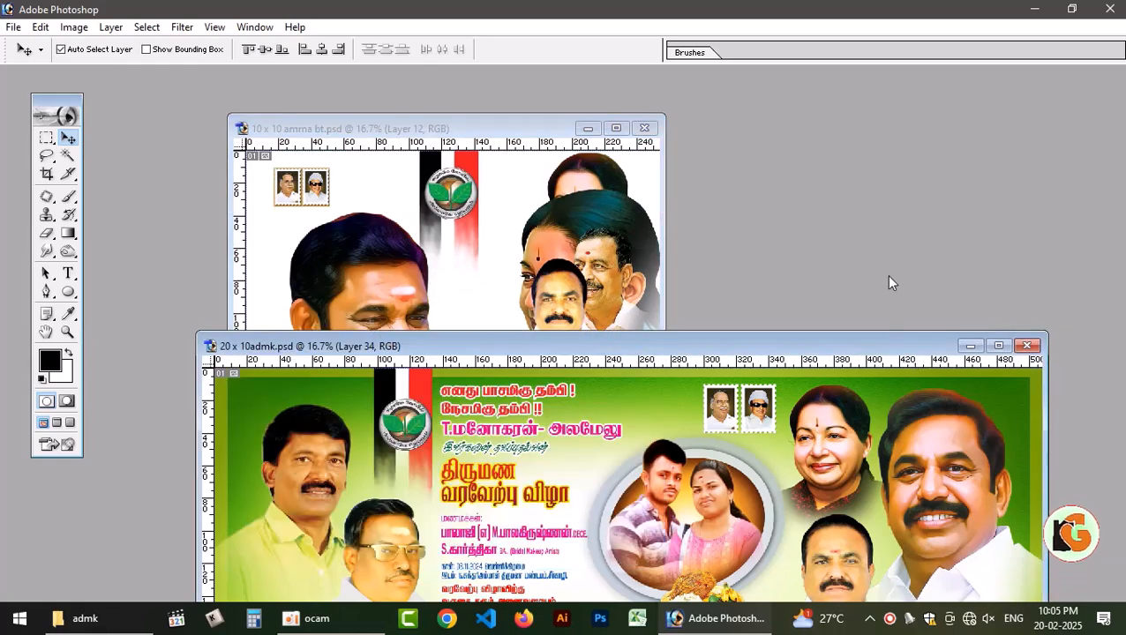
pyautogui.moveTo(898, 350); pyautogui.dragTo(887, 96)
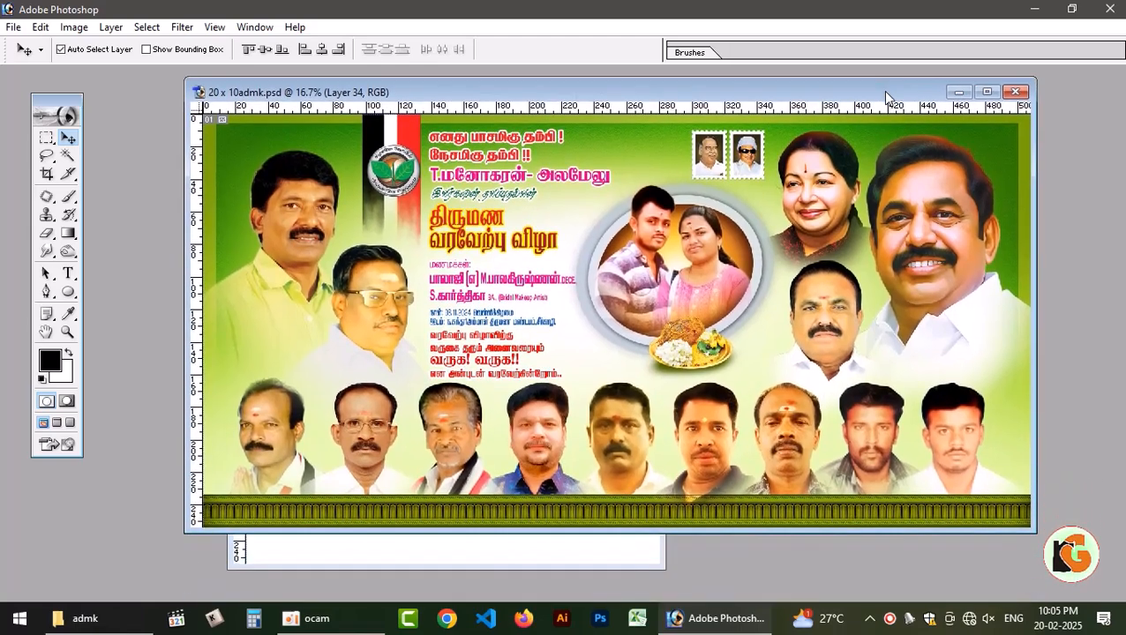
pyautogui.click(1015, 92)
# Maximize 10 x 10 amma bt.psd and show the Layers palette clear of the poster.
pyautogui.click(616, 128)
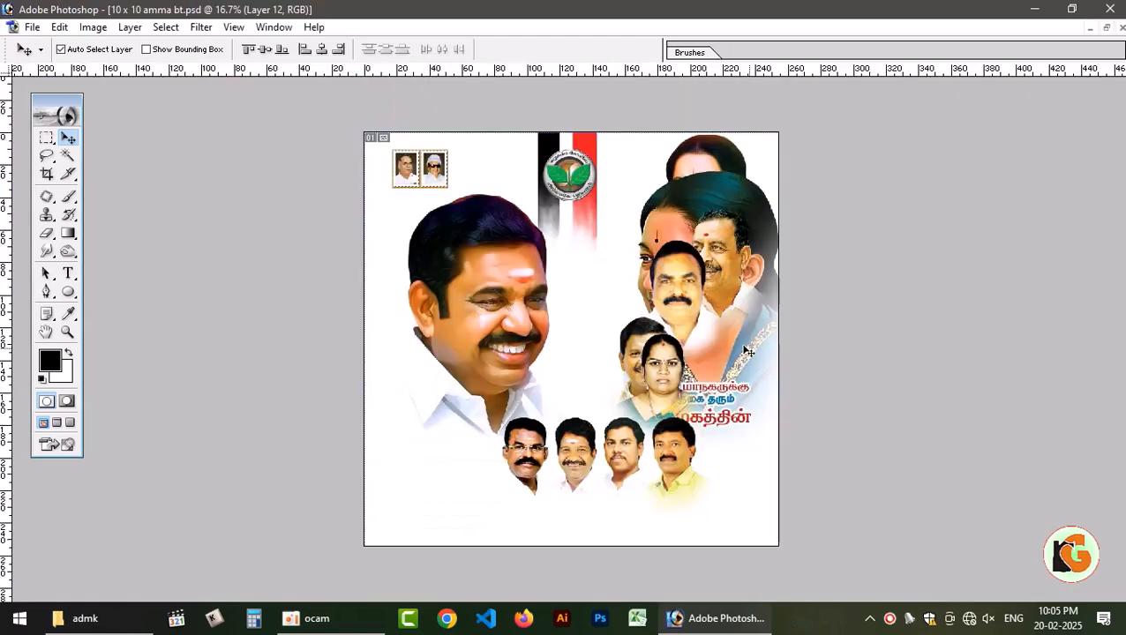
pyautogui.press('F7')
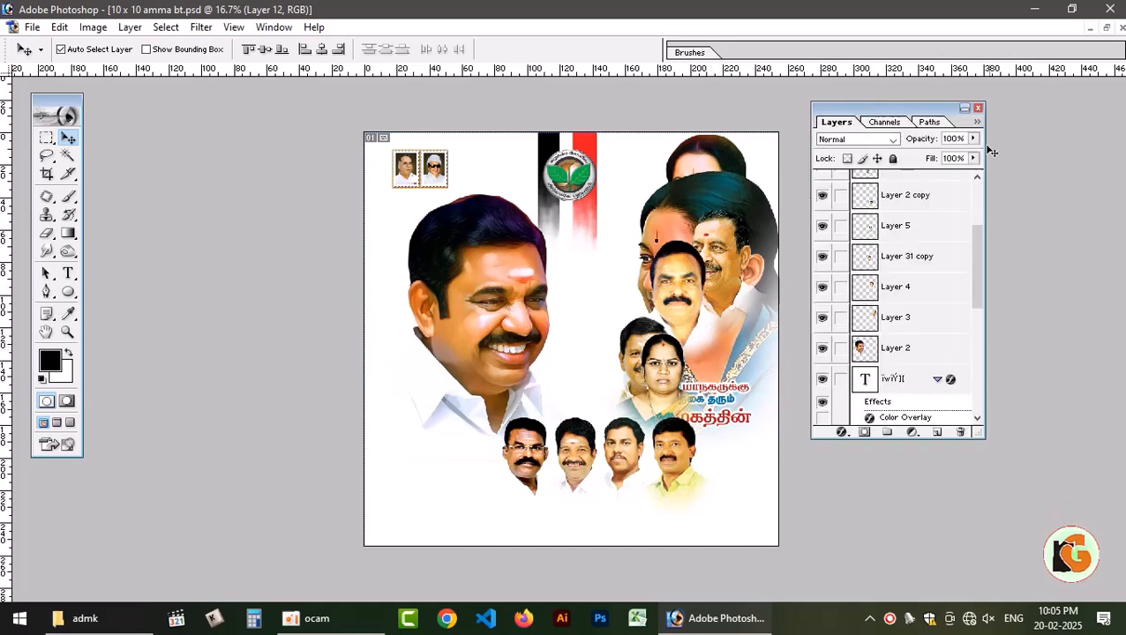
pyautogui.moveTo(926, 107); pyautogui.dragTo(1006, 110)
# Move the linked row of four small portraits to the poster's lower right and enlarge the row slightly.
pyautogui.click(507, 331)
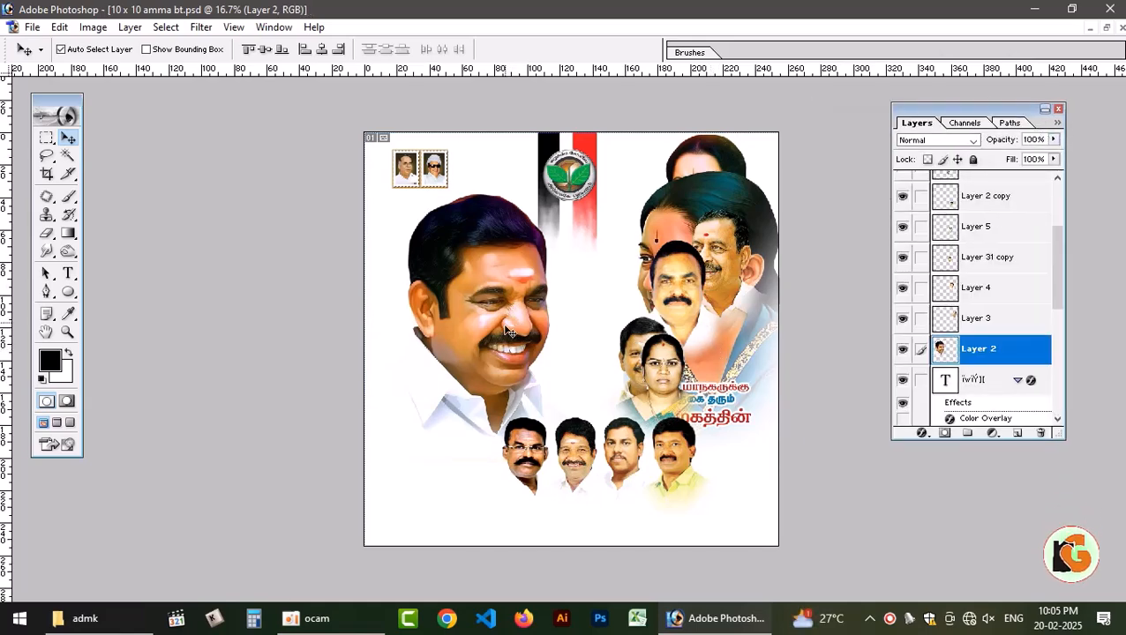
pyautogui.moveTo(570, 453); pyautogui.dragTo(625, 473)
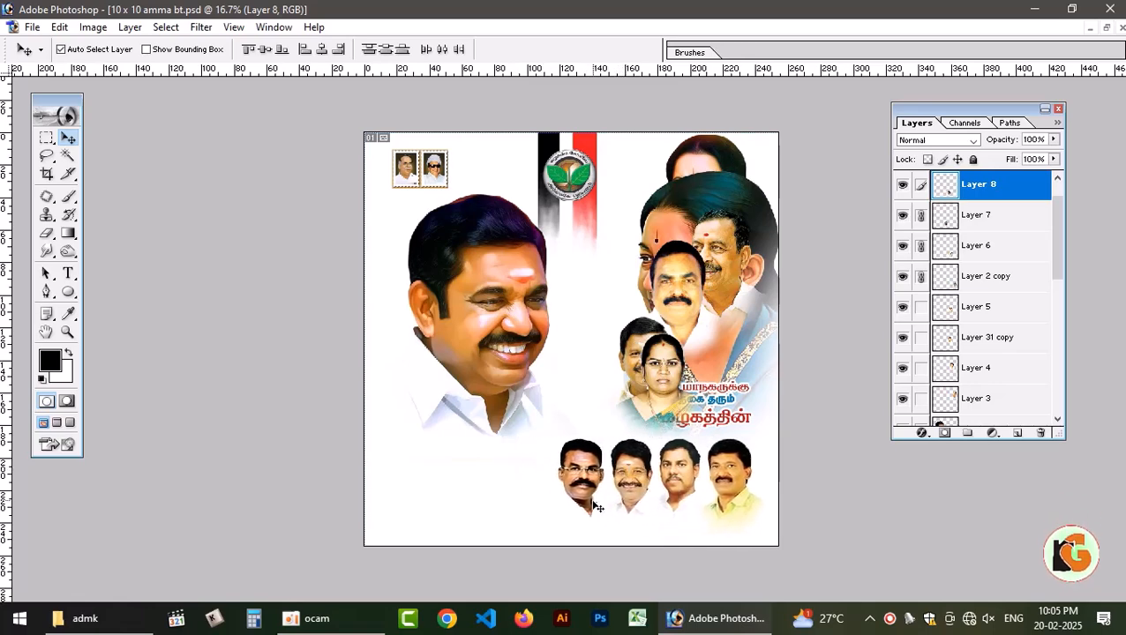
pyautogui.hotkey('ctrl', 't')
pyautogui.moveTo(527, 572); pyautogui.dragTo(497, 569)
pyautogui.press('Return')
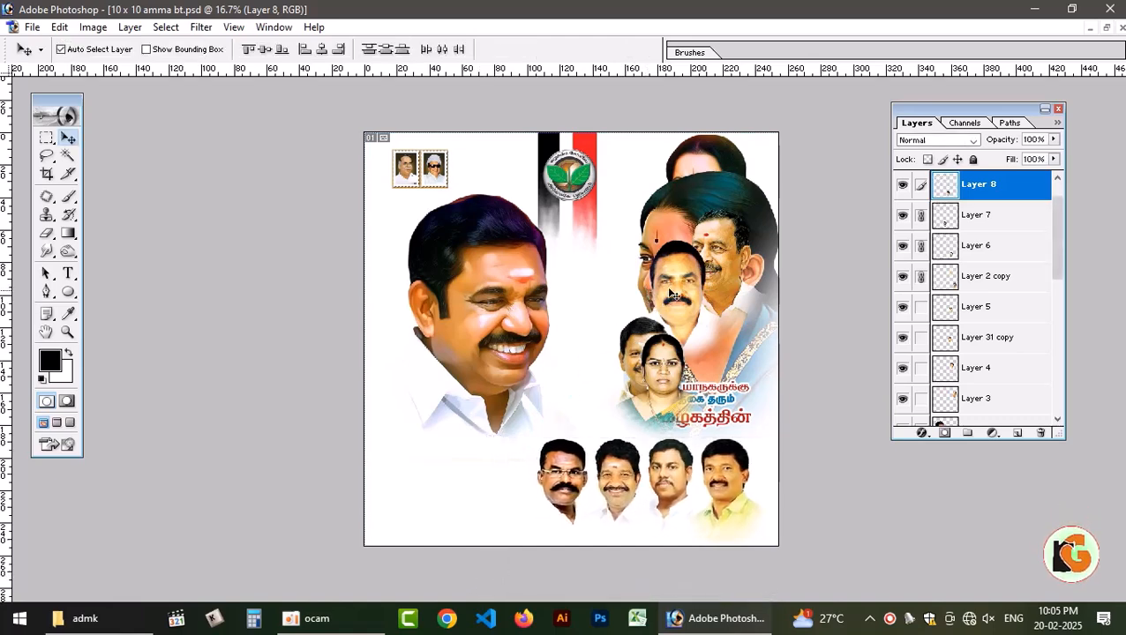
# Move the four small portraits covering the large woman's face down to the lower left, beside the bottom row.
pyautogui.moveTo(649, 293); pyautogui.dragTo(470, 453)
pyautogui.moveTo(666, 389); pyautogui.dragTo(506, 479)
pyautogui.click(644, 363)
pyautogui.moveTo(645, 364); pyautogui.dragTo(535, 442)
pyautogui.click(711, 272)
pyautogui.moveTo(711, 272); pyautogui.dragTo(447, 461)
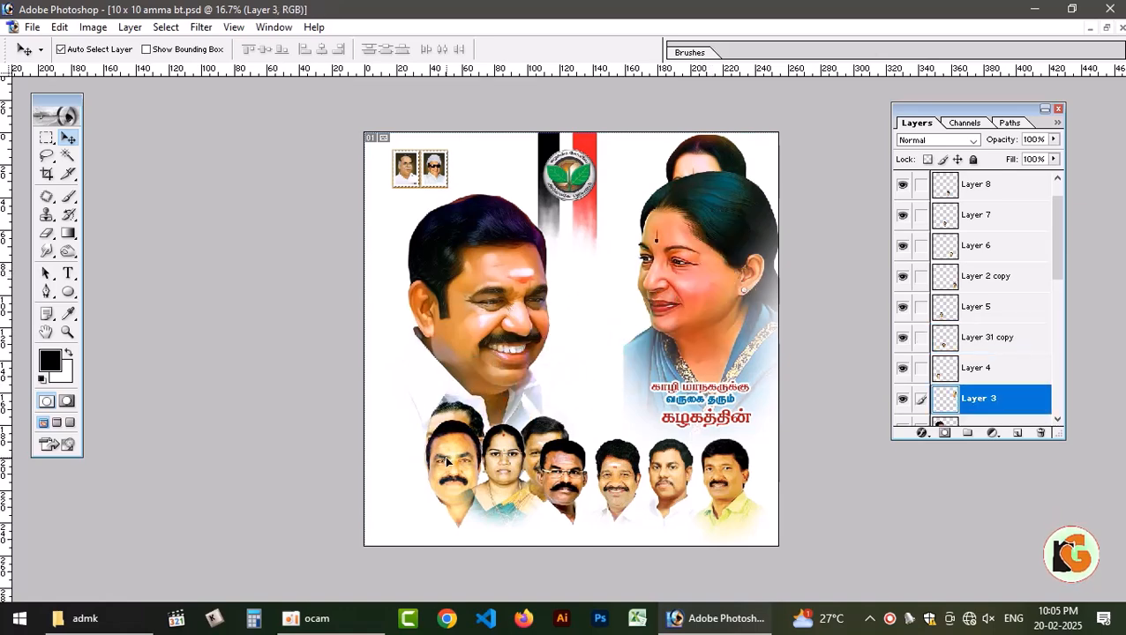
# Raise the woman's profile portrait toward the upper right, scale the large man's portrait to 73%, and shift him upward.
pyautogui.moveTo(668, 291); pyautogui.dragTo(598, 315)
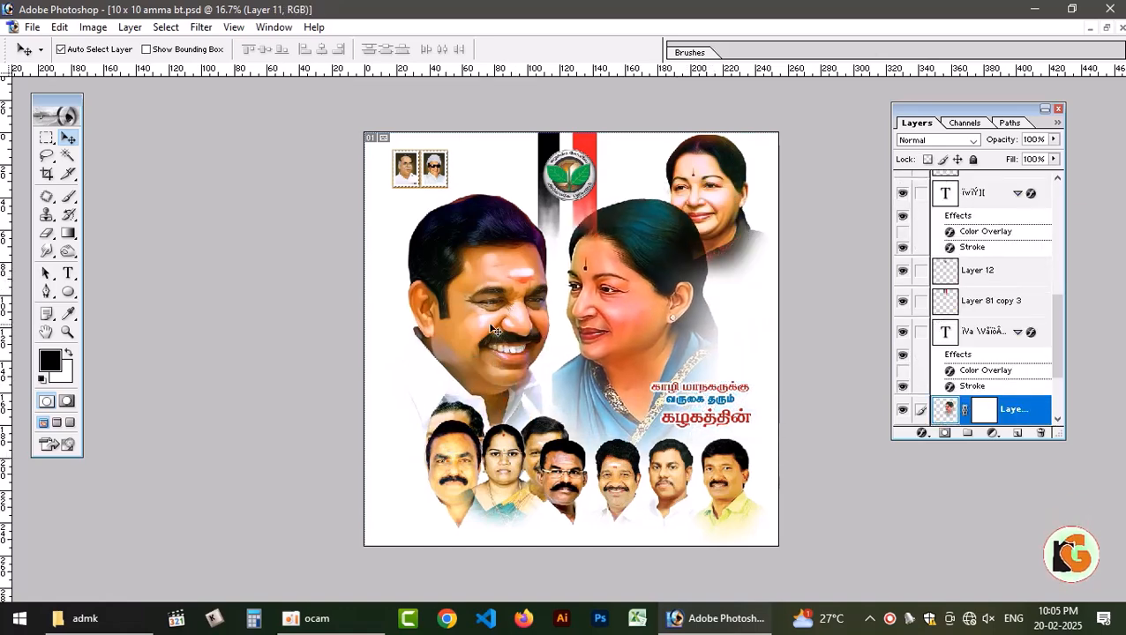
pyautogui.moveTo(669, 276); pyautogui.dragTo(707, 225)
pyautogui.click(484, 312)
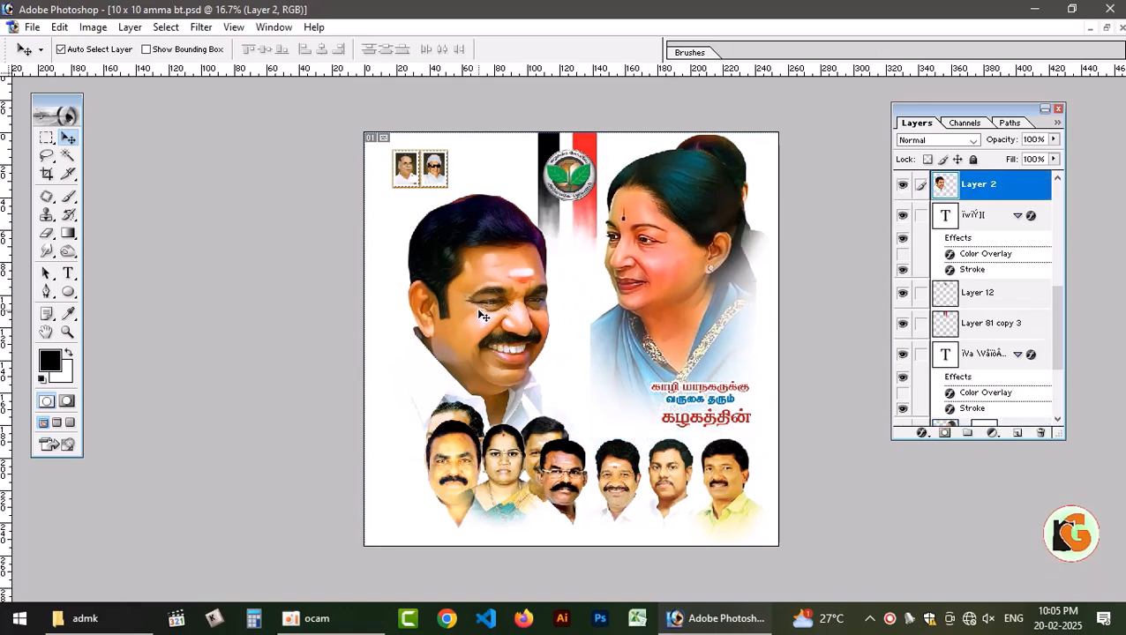
pyautogui.hotkey('ctrl', 't')
pyautogui.moveTo(600, 187); pyautogui.dragTo(548, 271)
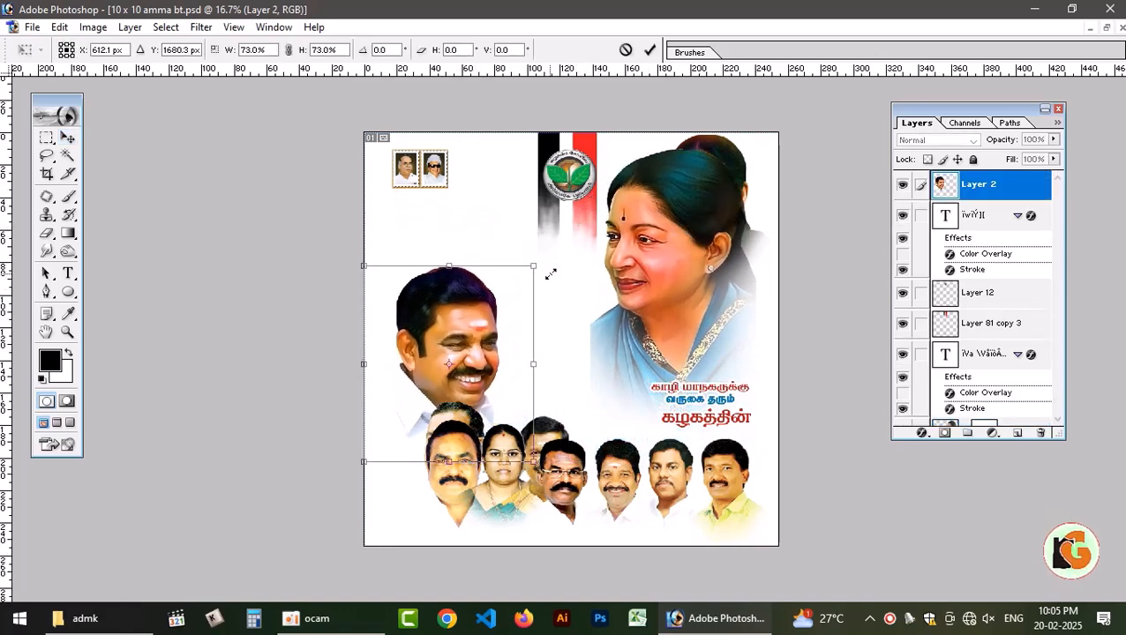
pyautogui.press('Return')
pyautogui.moveTo(452, 341); pyautogui.dragTo(468, 287)
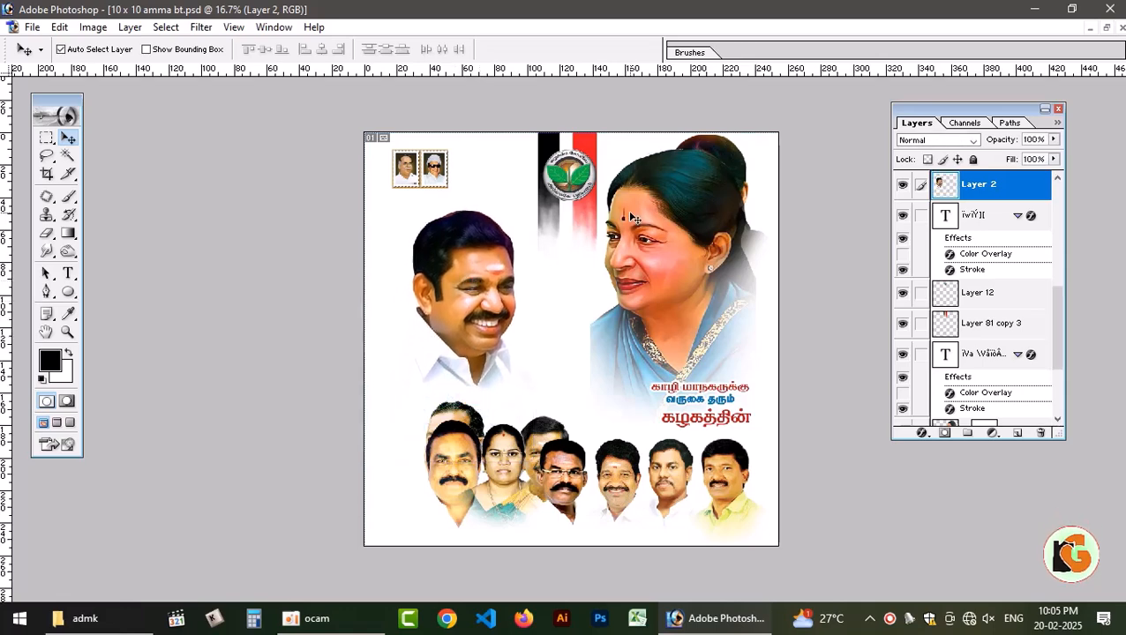
# Move the flag strip and leaf emblem together from the top centre to the poster's upper right corner.
pyautogui.click(632, 222)
pyautogui.click(559, 186)
pyautogui.moveTo(559, 186); pyautogui.dragTo(718, 196)
pyautogui.hotkey('ctrl', '+')
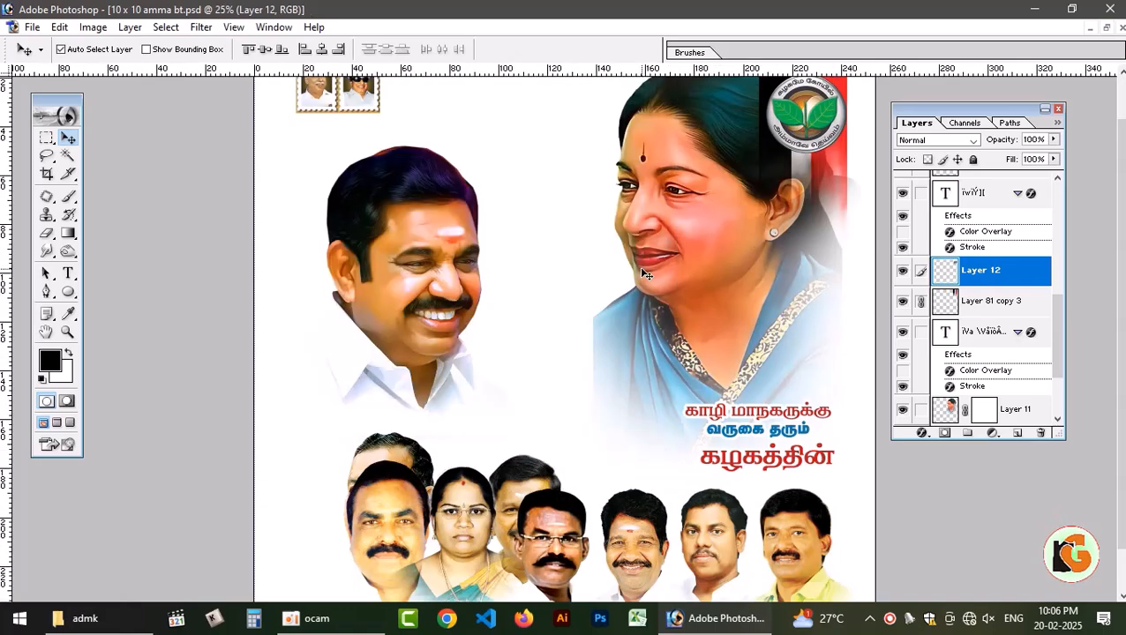
pyautogui.hotkey('ctrl', '-')
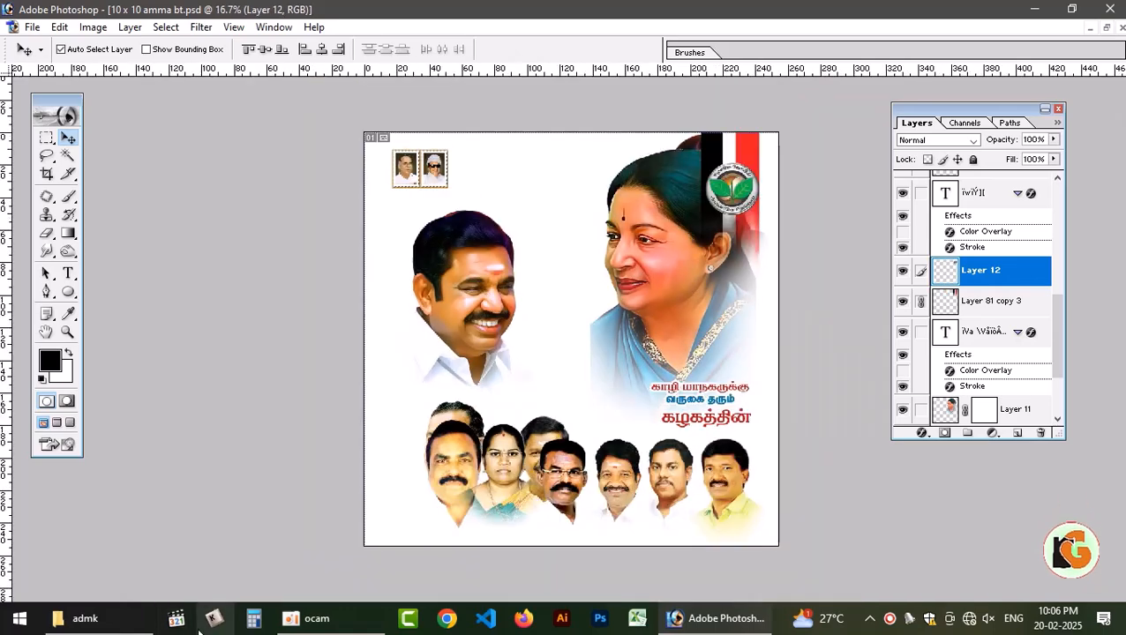
# Scale down the woman's profile portrait proportionally so it sits below the flag emblem.
pyautogui.click(653, 290)
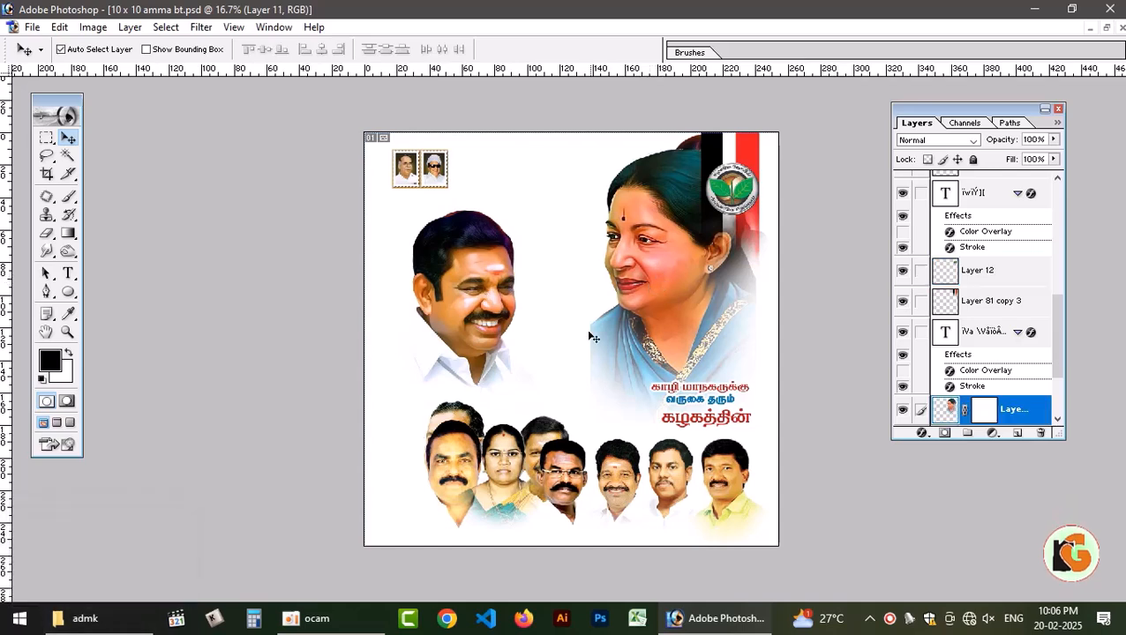
pyautogui.hotkey('ctrl', 't')
pyautogui.moveTo(591, 425); pyautogui.dragTo(632, 367)
pyautogui.press('Return')
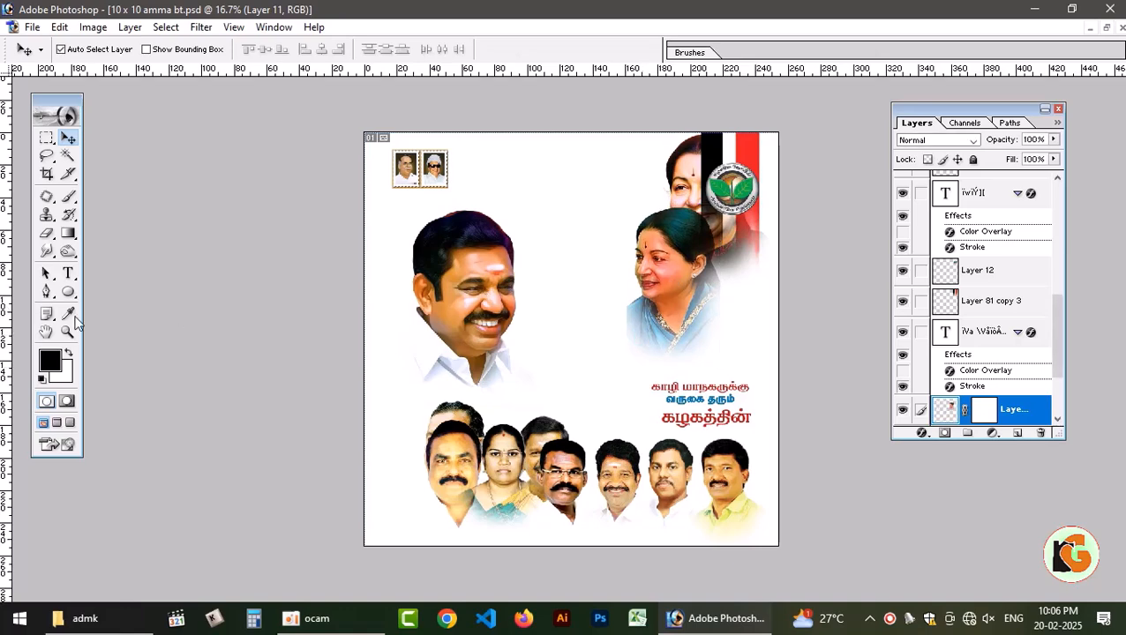
# Close the Layers palette and shrink the linked flag strip and leaf emblem at the poster's upper edge.
pyautogui.hotkey('ctrl', '+')
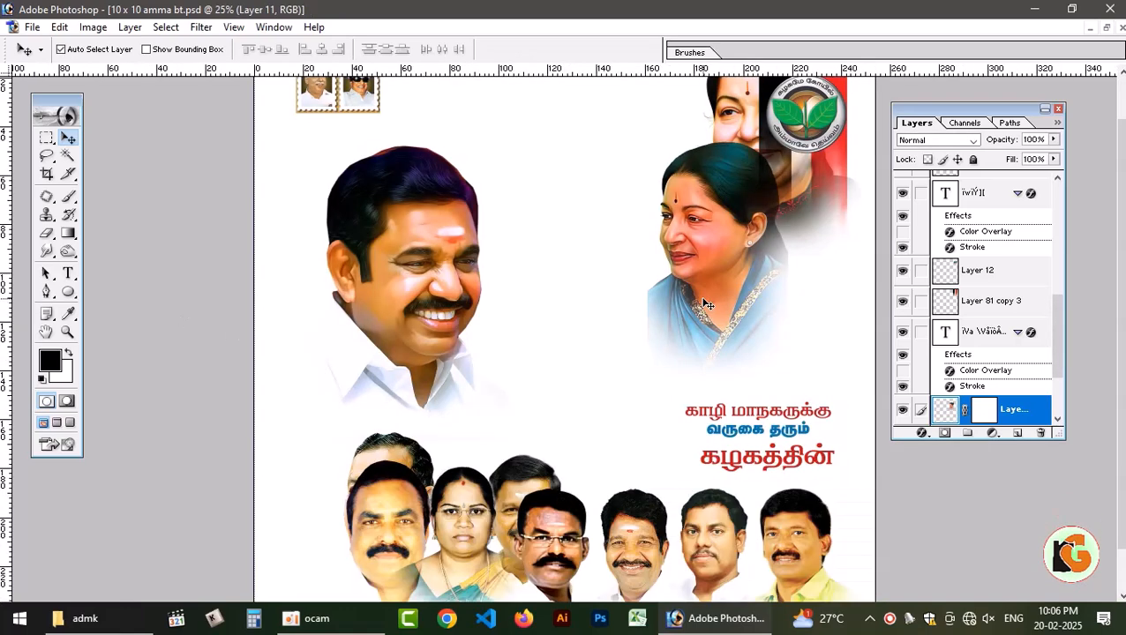
pyautogui.click(1058, 108)
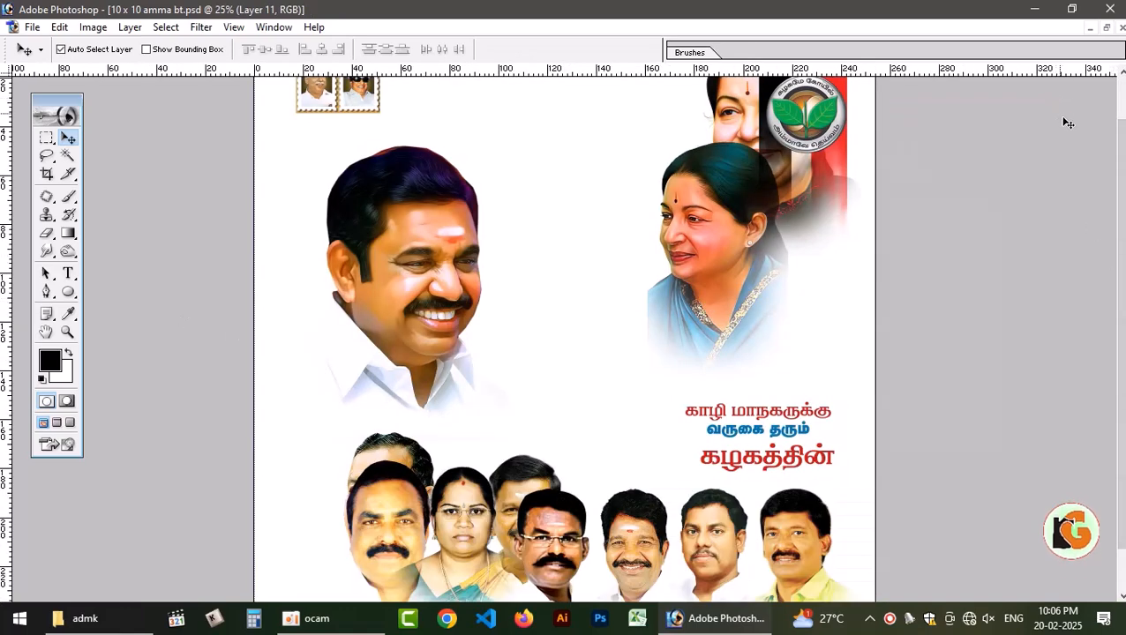
pyautogui.scroll(2, 1066, 118)
pyautogui.click(810, 140)
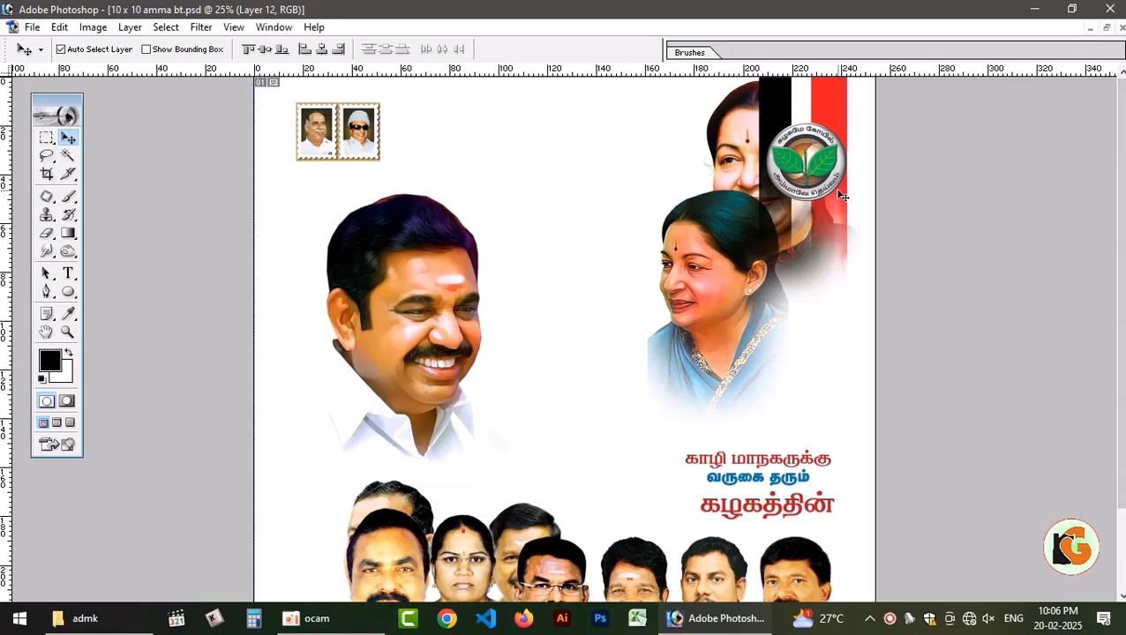
pyautogui.hotkey('ctrl', 't')
pyautogui.moveTo(855, 296); pyautogui.dragTo(820, 186)
pyautogui.press('Return')
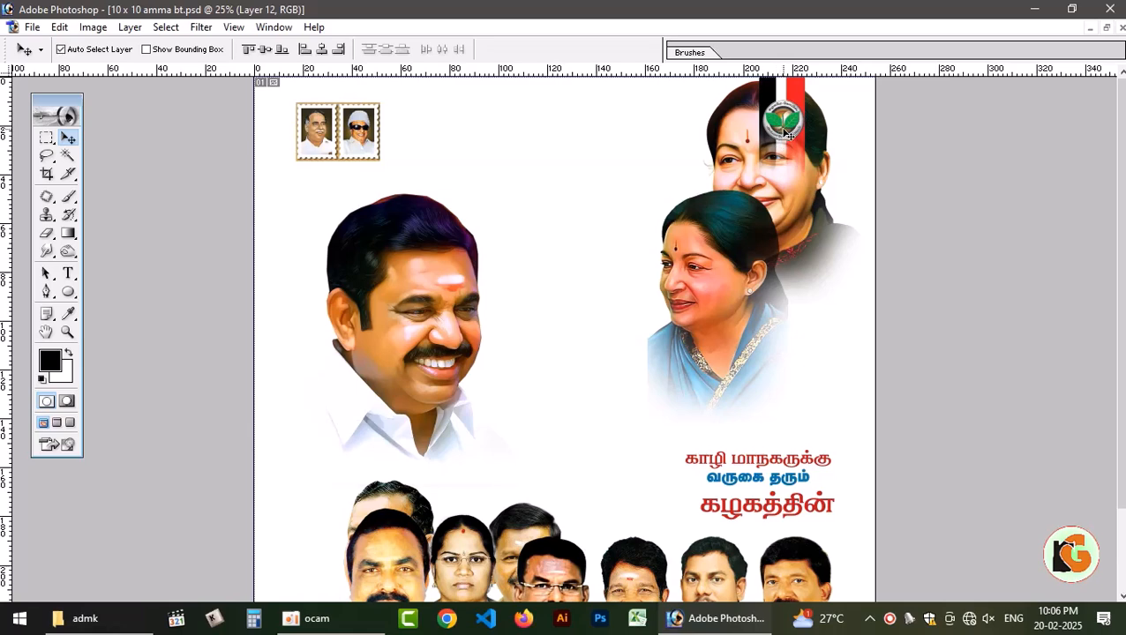
# Shift the front-facing woman's portrait down and left, and place the profile portrait behind it, further up and left.
pyautogui.moveTo(739, 161); pyautogui.dragTo(706, 209)
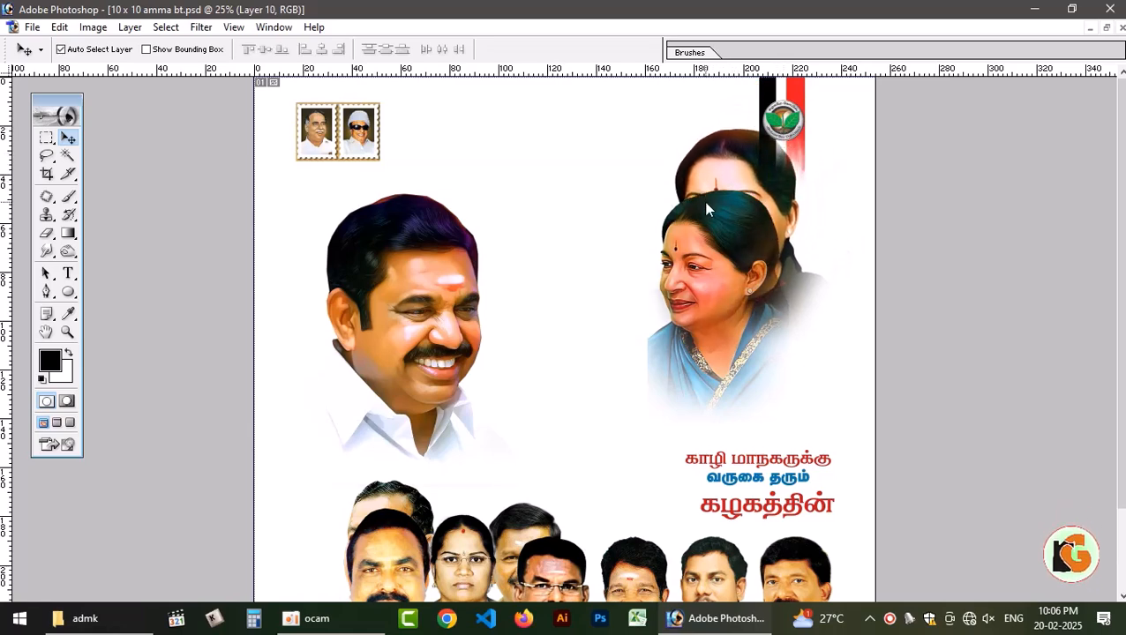
pyautogui.moveTo(717, 288); pyautogui.dragTo(686, 209)
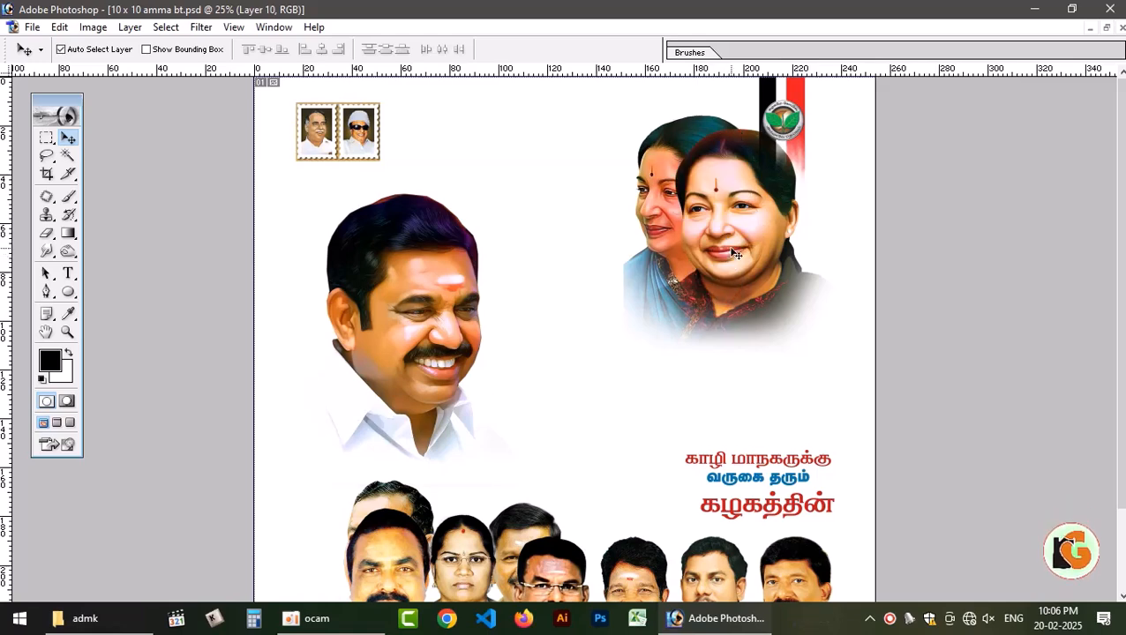
# Enlarge the front-facing woman's portrait to about 145.3% and nudge it to the right.
pyautogui.hotkey('ctrl', 't')
pyautogui.moveTo(644, 354); pyautogui.dragTo(566, 477)
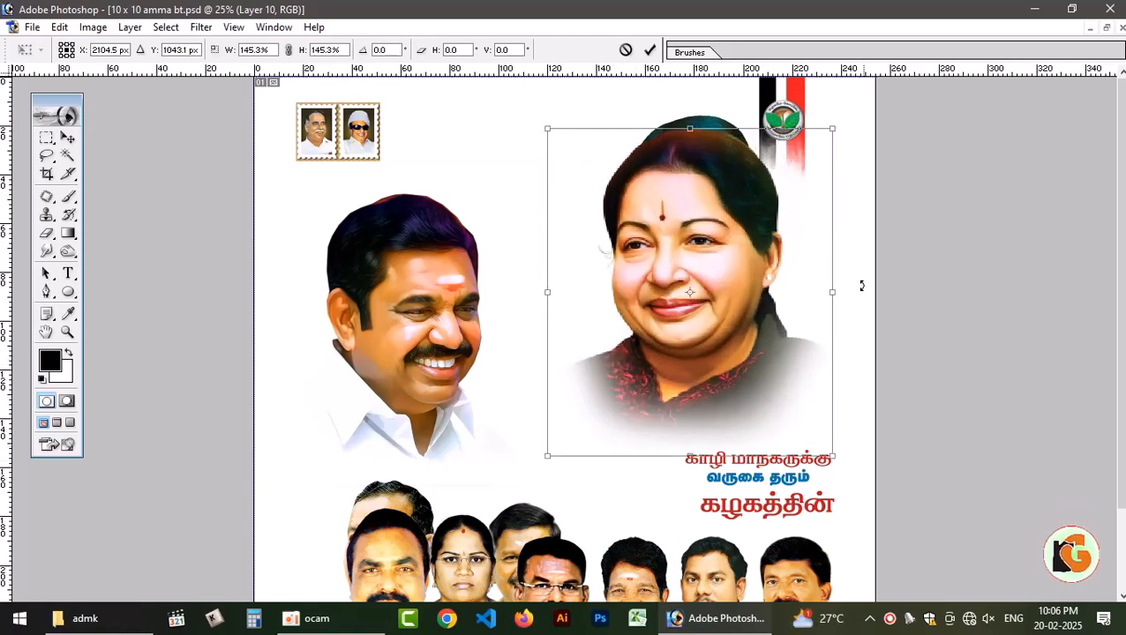
pyautogui.press('Return')
pyautogui.moveTo(701, 281); pyautogui.dragTo(715, 278)
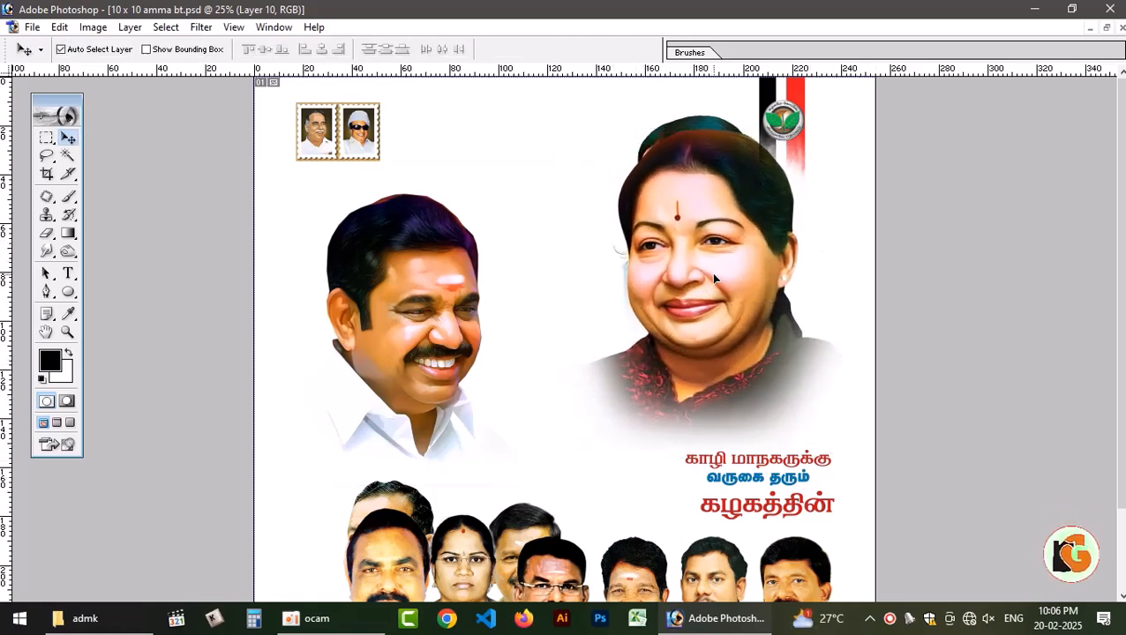
# Move the woman's profile portrait left from behind the front-facing one and scale it to about 123.4%.
pyautogui.click(710, 127)
pyautogui.moveTo(705, 128); pyautogui.dragTo(610, 187)
pyautogui.hotkey('ctrl', 't')
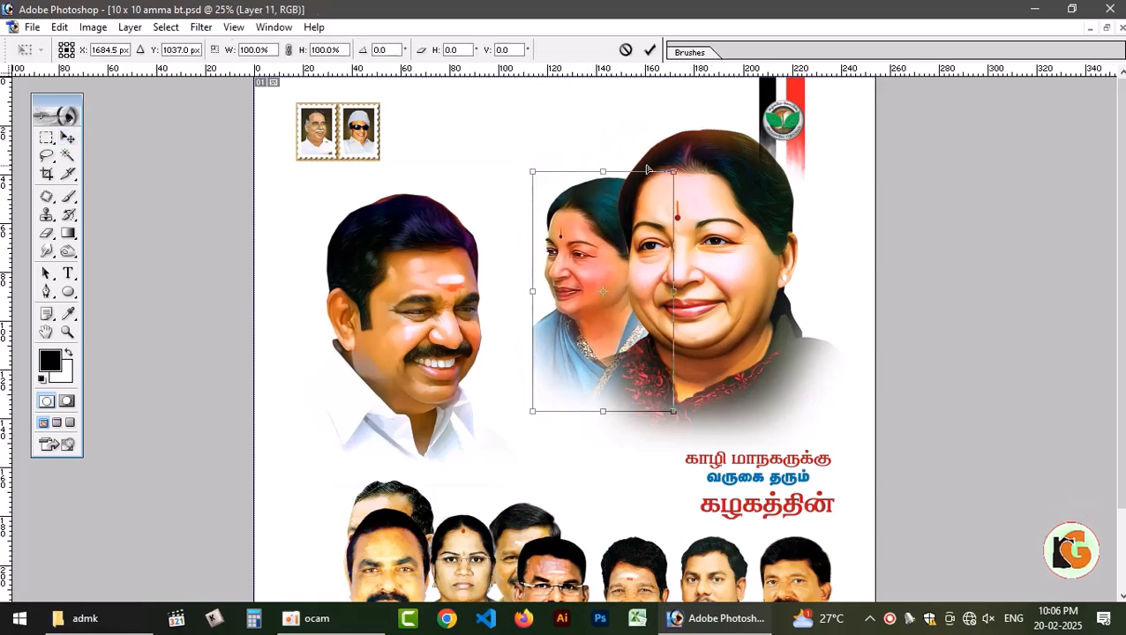
pyautogui.moveTo(673, 170); pyautogui.dragTo(703, 116)
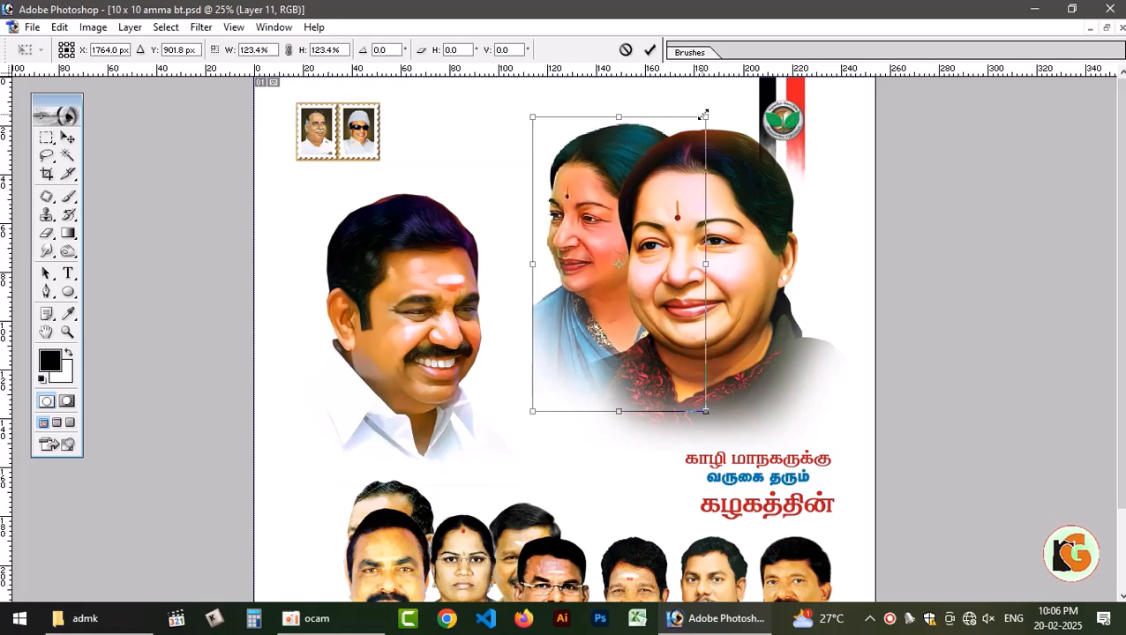
pyautogui.press('Return')
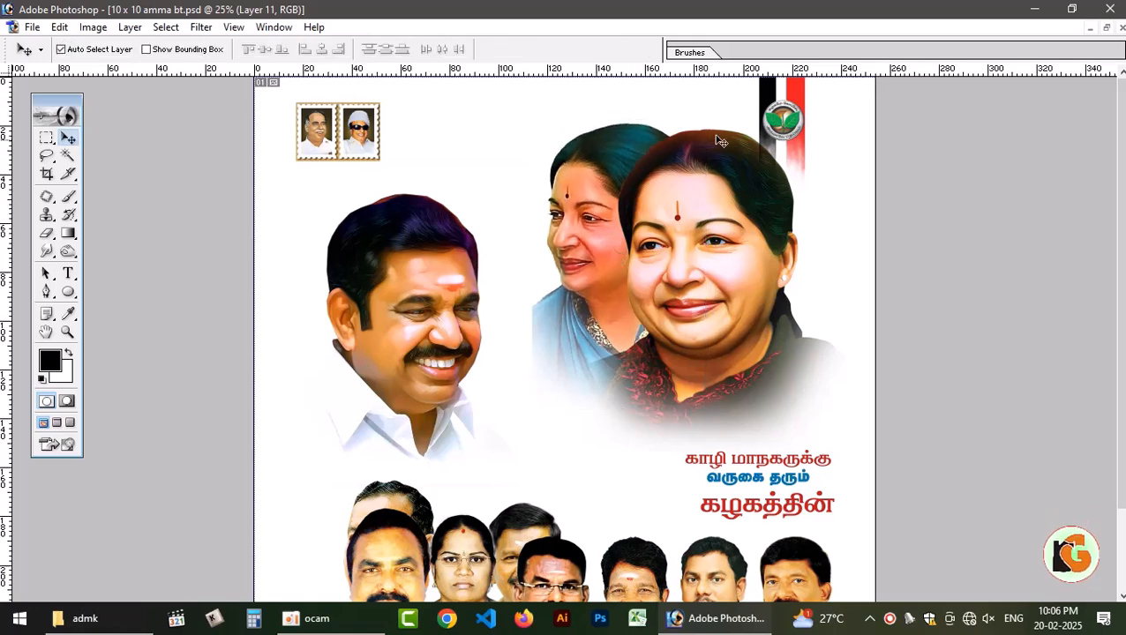
# Rotate the woman's profile portrait slightly counterclockwise.
pyautogui.hotkey('ctrl', 't')
pyautogui.moveTo(732, 112); pyautogui.dragTo(713, 91)
pyautogui.press('Return')
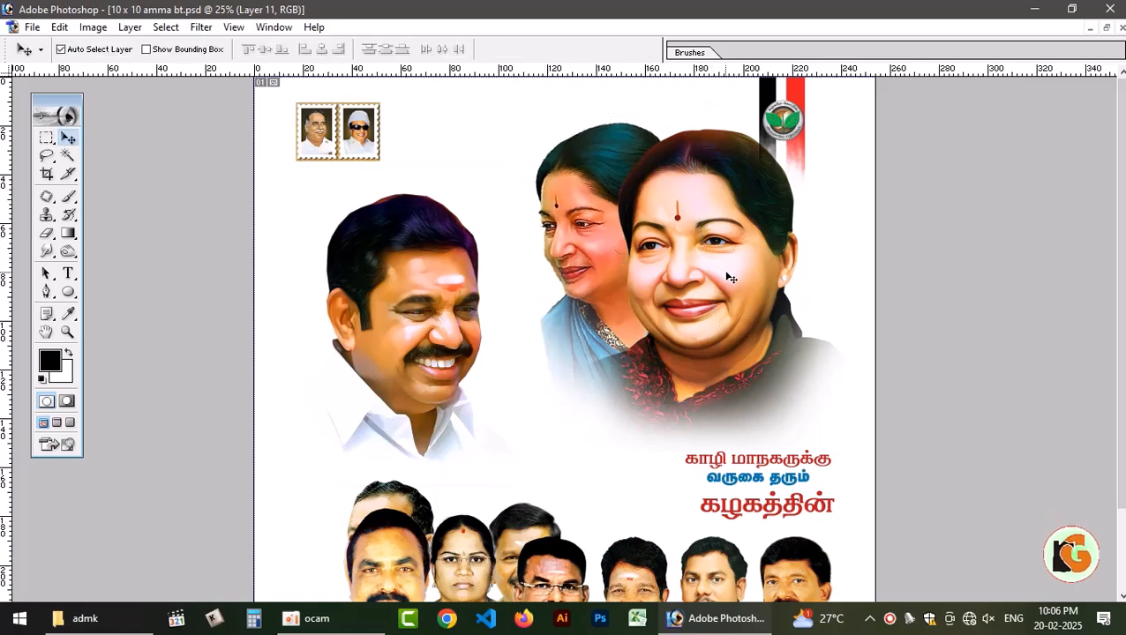
# Enlarge the woman's profile portrait to about 118.3% and move the front-facing portrait slightly right to uncover more of it.
pyautogui.hotkey('ctrl', 't')
pyautogui.moveTo(720, 420); pyautogui.dragTo(741, 453)
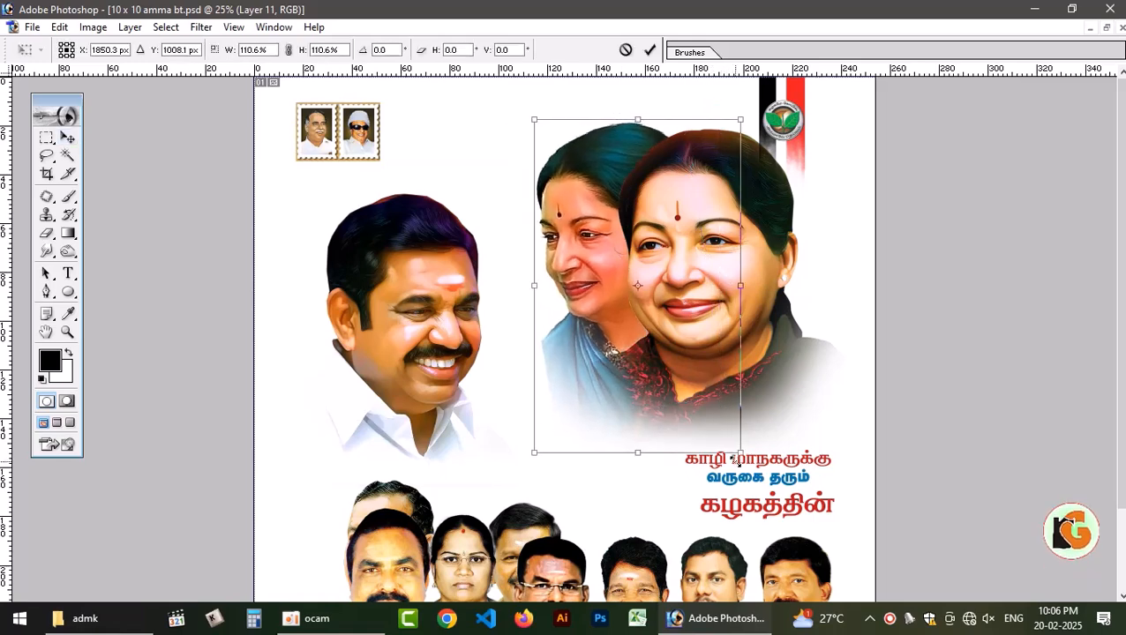
pyautogui.moveTo(527, 79); pyautogui.dragTo(537, 94)
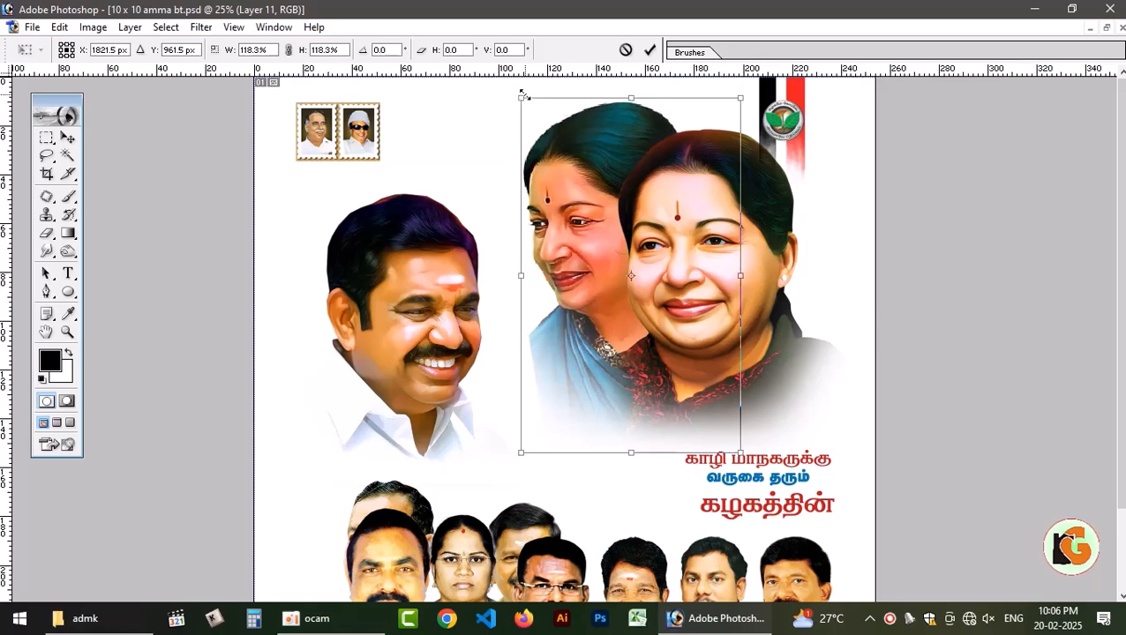
pyautogui.press('Return')
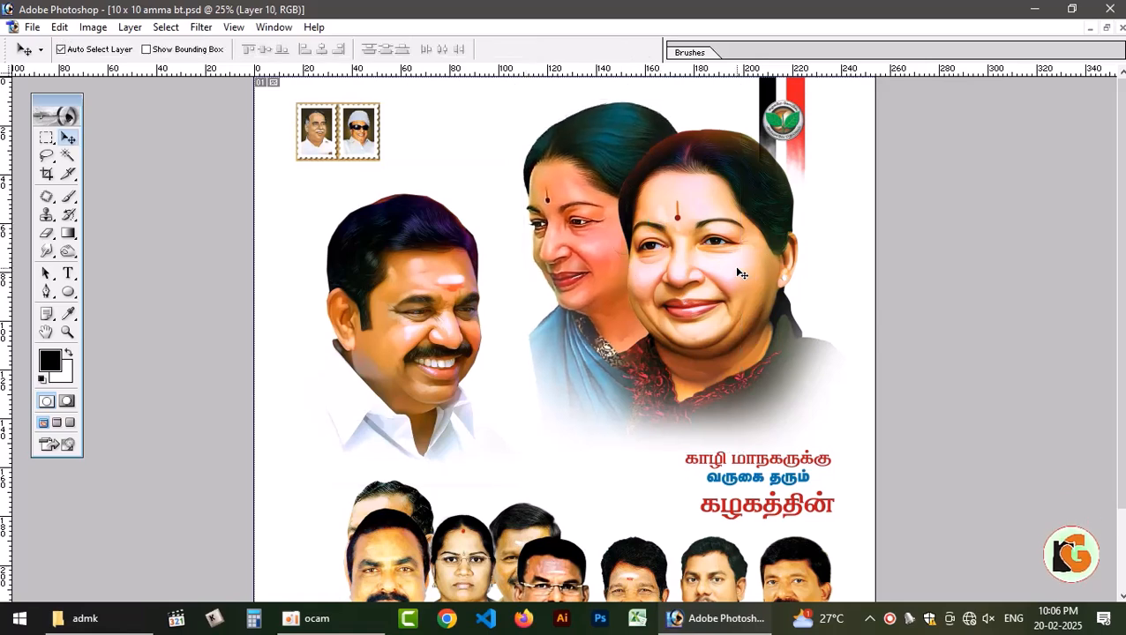
pyautogui.moveTo(741, 274); pyautogui.dragTo(768, 273)
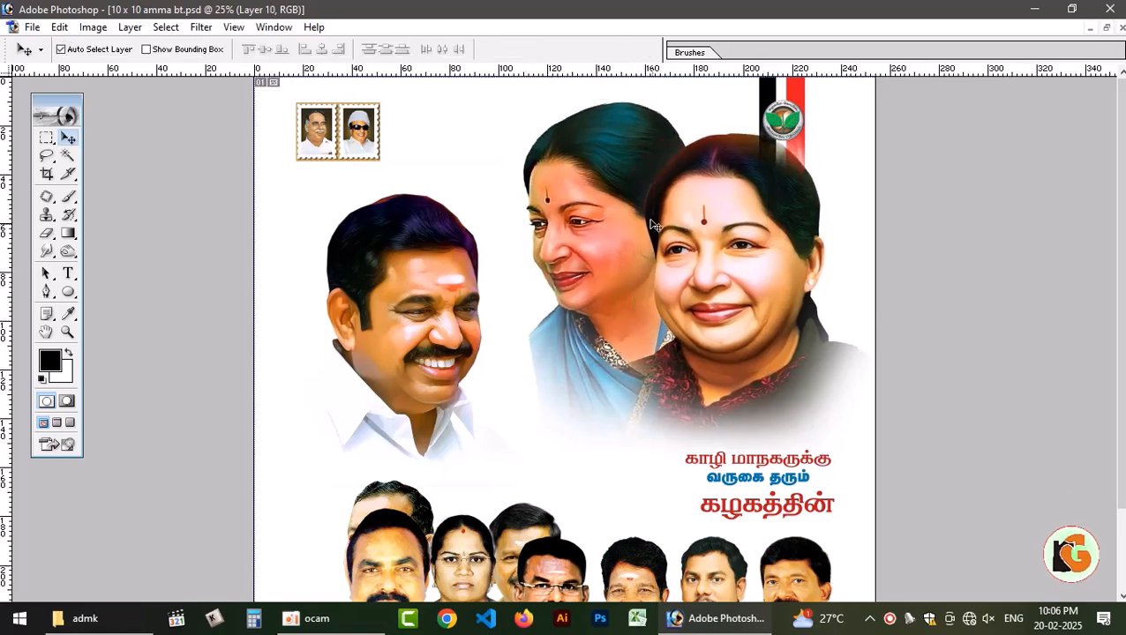
# Shift the woman's profile portrait slightly right and down behind the front-facing portrait, keeping its size.
pyautogui.click(607, 168)
pyautogui.hotkey('ctrl', 't')
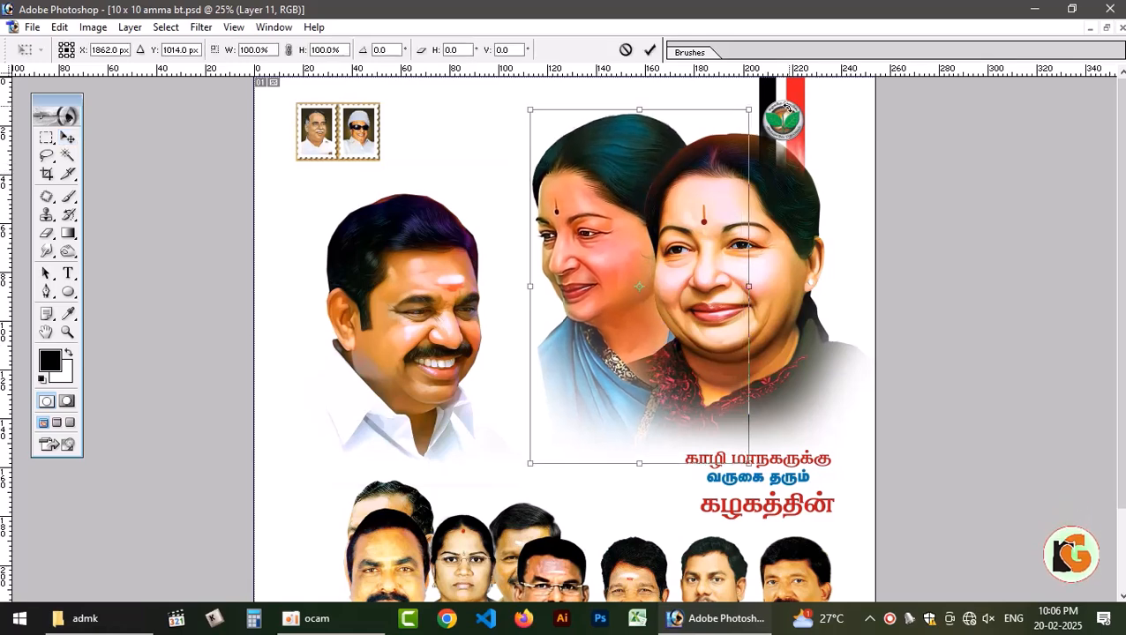
pyautogui.press('Return')
# Move the party emblem ribbon to the poster's upper right corner, scale it to 111.4% and nudge it slightly left.
pyautogui.moveTo(786, 114); pyautogui.dragTo(836, 107)
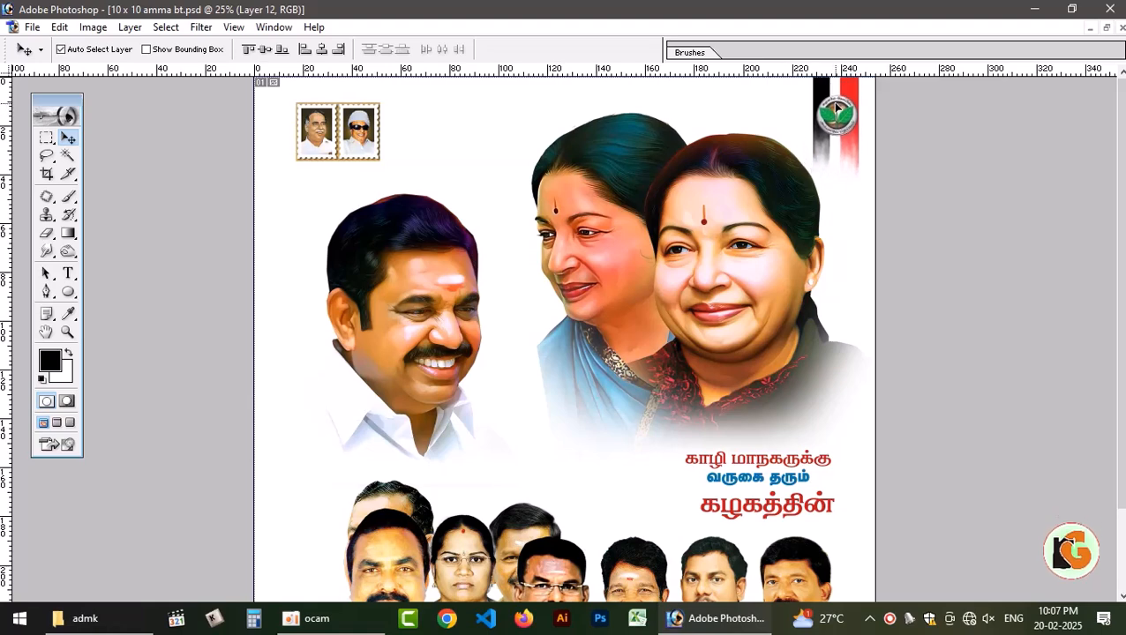
pyautogui.hotkey('ctrl', 't')
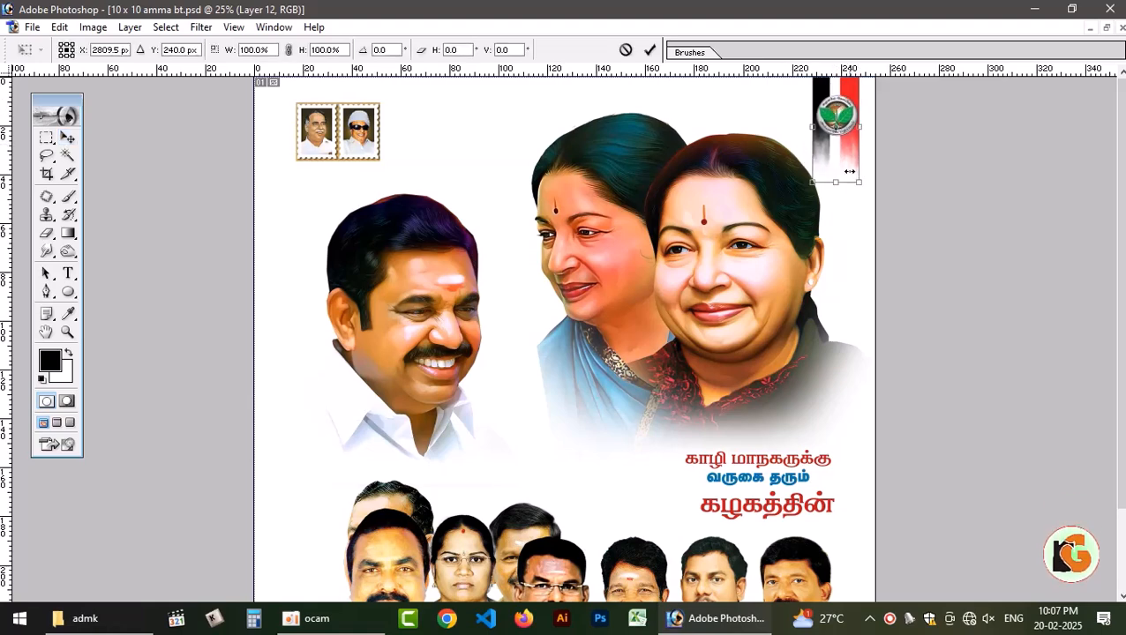
pyautogui.moveTo(858, 188); pyautogui.dragTo(859, 202)
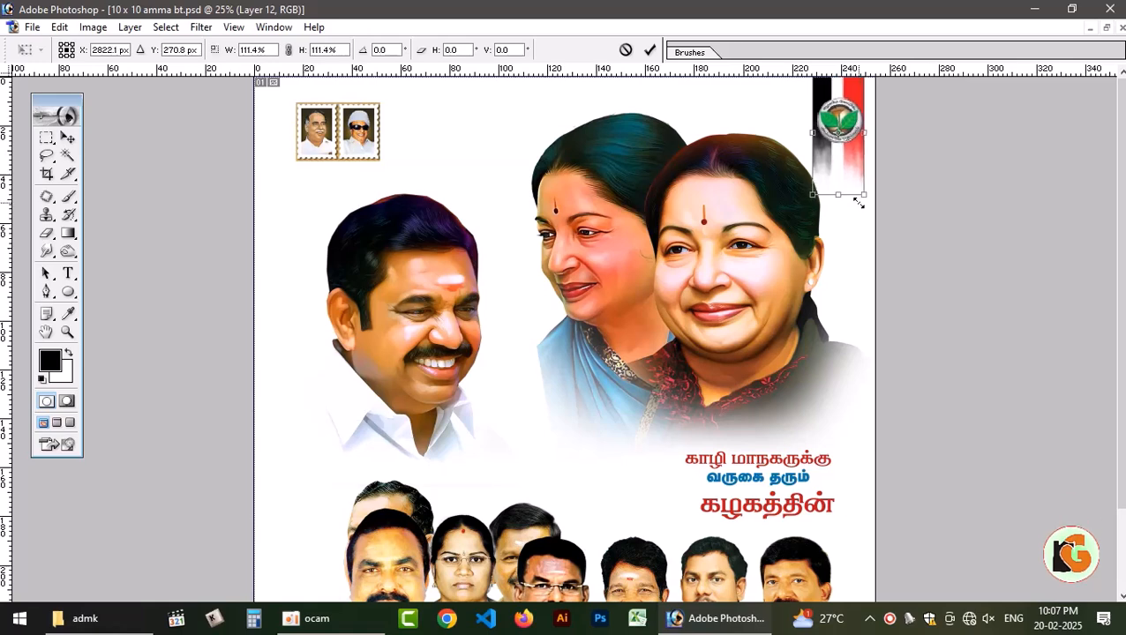
pyautogui.press('Return')
pyautogui.hotkey('shift', 'Left')
pyautogui.hotkey('shift', 'Left')
pyautogui.hotkey('shift', 'Left')
pyautogui.hotkey('shift', 'Left')
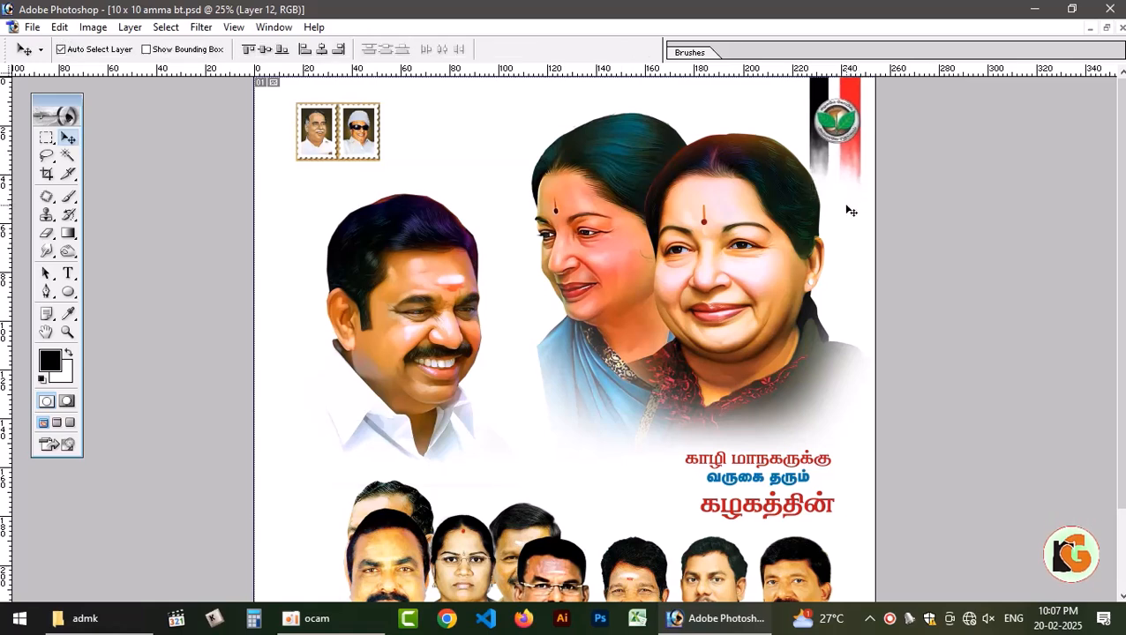
# Move the two stamp portraits closer to the poster's upper left corner and scale them to 103.3%.
pyautogui.scroll(-3, 850, 298)
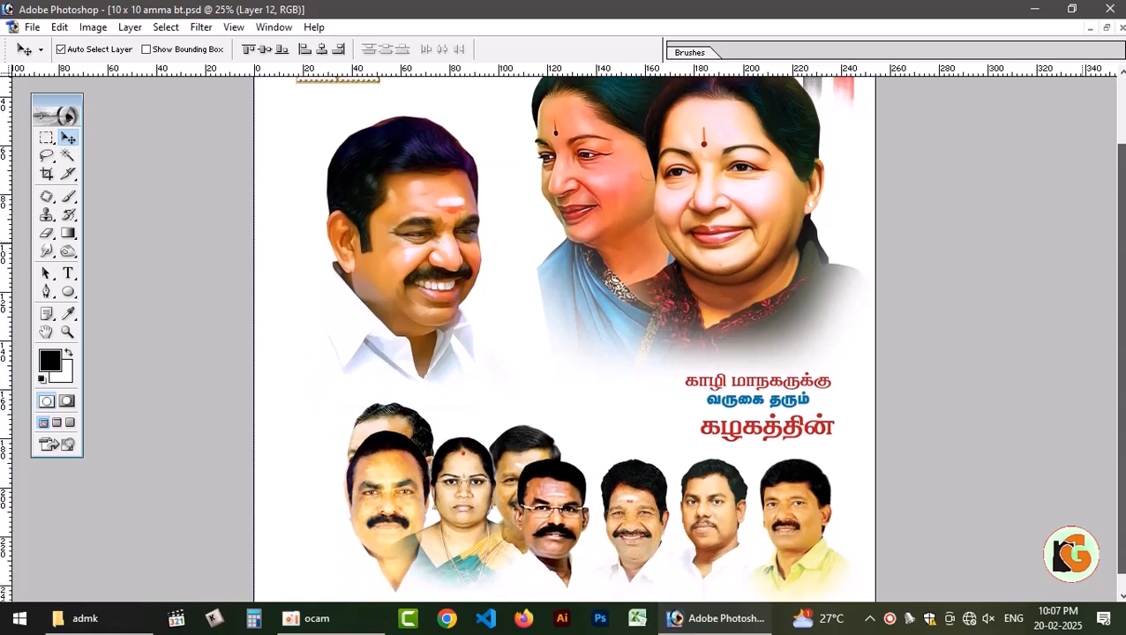
pyautogui.click(398, 220)
pyautogui.hotkey('ctrl', '-')
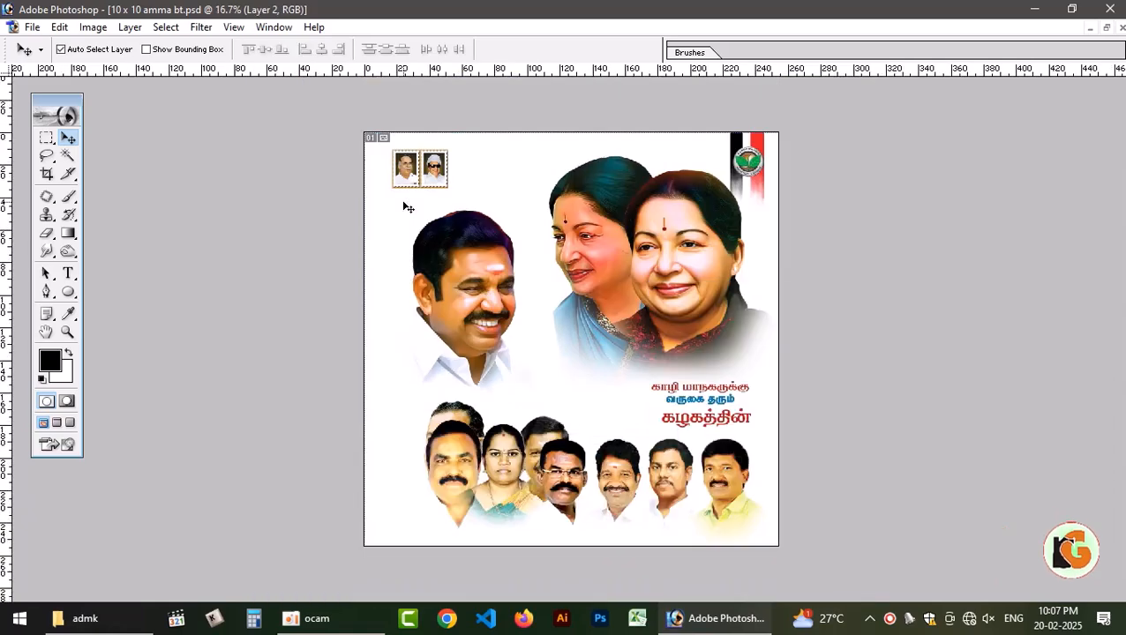
pyautogui.moveTo(425, 173); pyautogui.dragTo(445, 186)
pyautogui.hotkey('ctrl', 't')
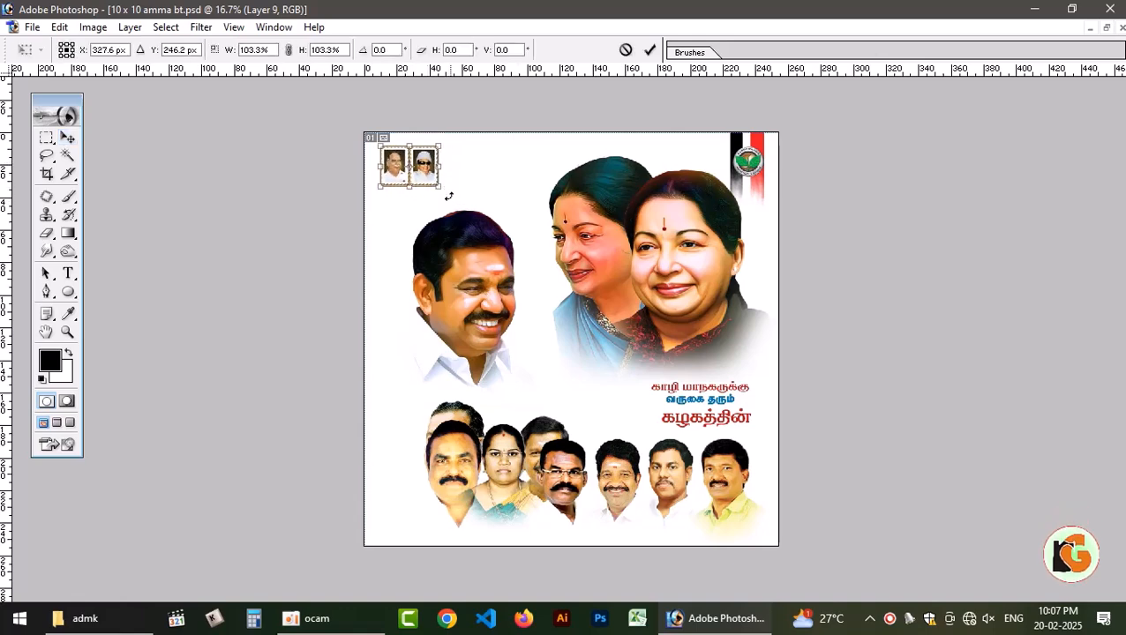
pyautogui.press('Return')
# Reduce the smiling man's large portrait and reposition it below the stamp portraits.
pyautogui.moveTo(469, 275); pyautogui.dragTo(459, 260)
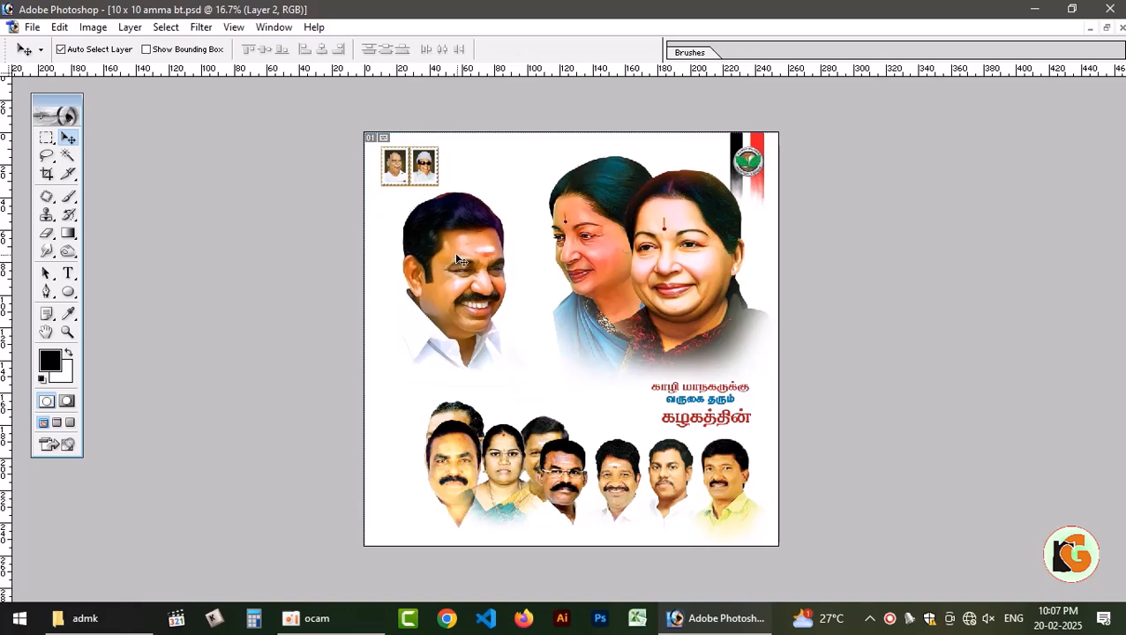
pyautogui.hotkey('ctrl', 't')
pyautogui.moveTo(537, 388); pyautogui.dragTo(514, 355)
pyautogui.press('Return')
pyautogui.moveTo(458, 279); pyautogui.dragTo(473, 287)
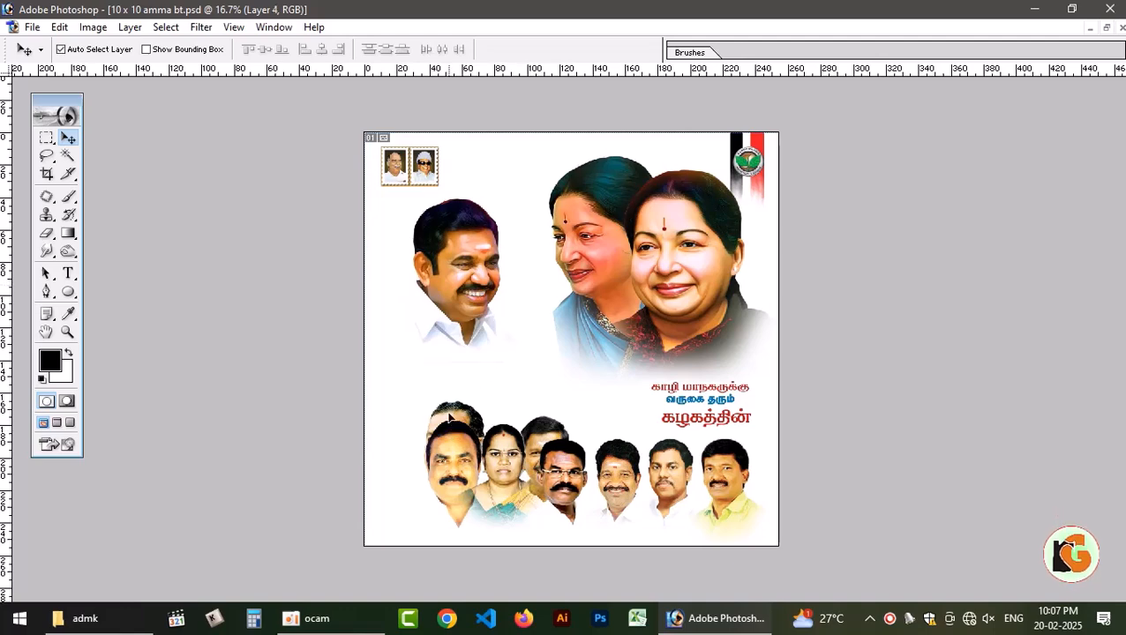
# Separate the overlapping mustached man from the older man, then flip the older man's portrait horizontally and place it below the large male portrait.
pyautogui.moveTo(449, 418); pyautogui.dragTo(563, 312)
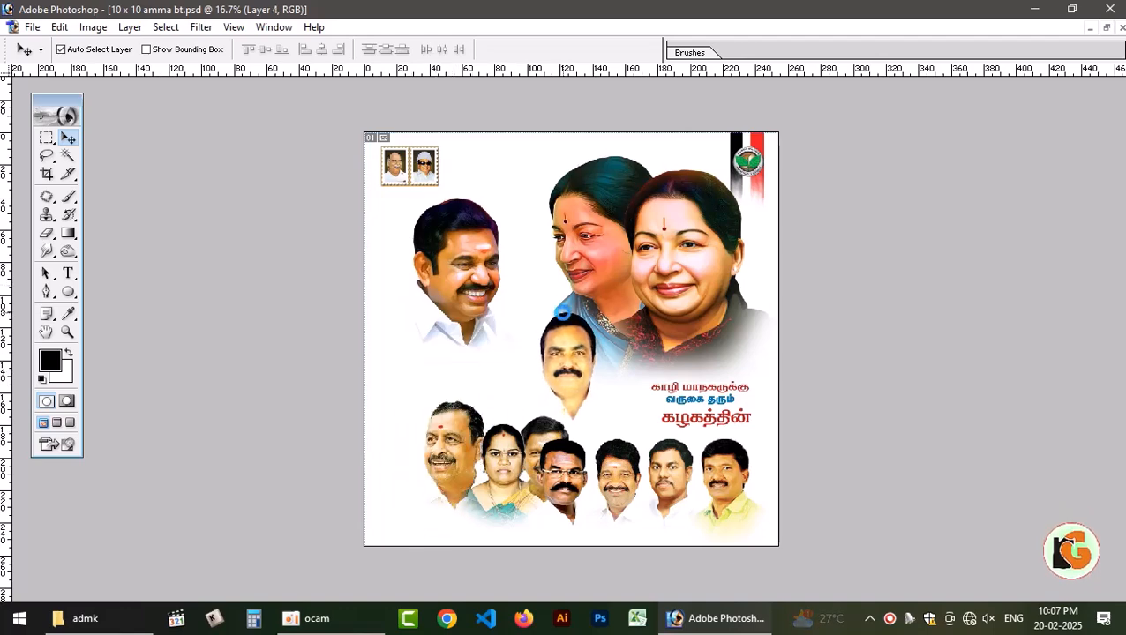
pyautogui.moveTo(466, 424); pyautogui.dragTo(474, 362)
pyautogui.hotkey('ctrl', 't')
pyautogui.rightClick(439, 424)
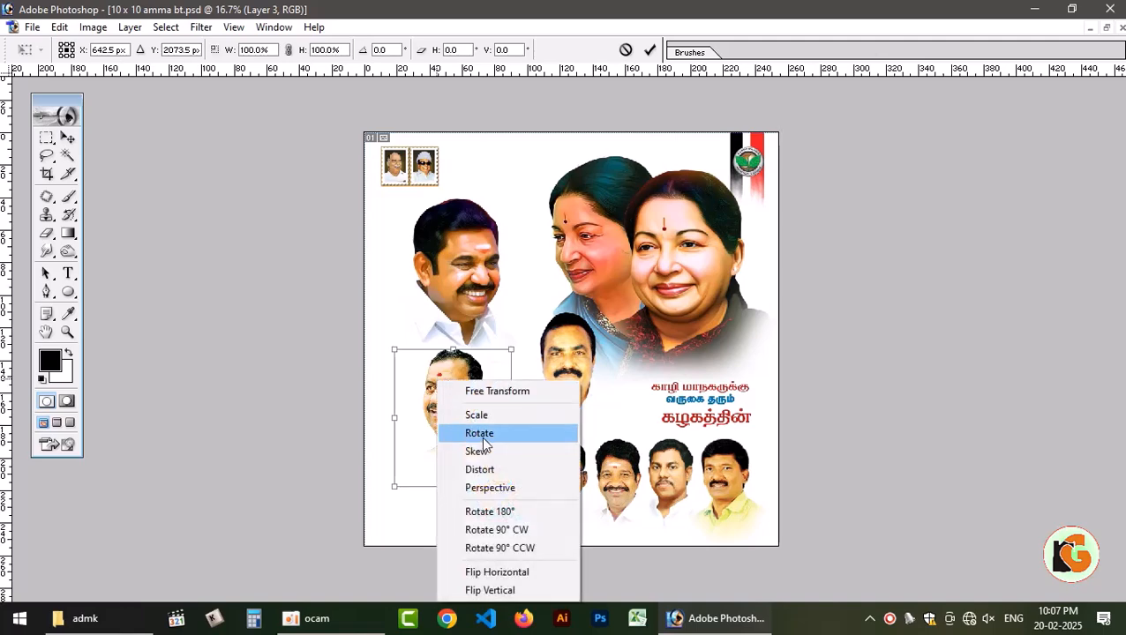
pyautogui.click(521, 573)
pyautogui.press('Return')
pyautogui.moveTo(441, 381); pyautogui.dragTo(405, 355)
# Nudge the large male portrait up and right, and shift both women's large portraits further right.
pyautogui.moveTo(456, 260); pyautogui.dragTo(461, 255)
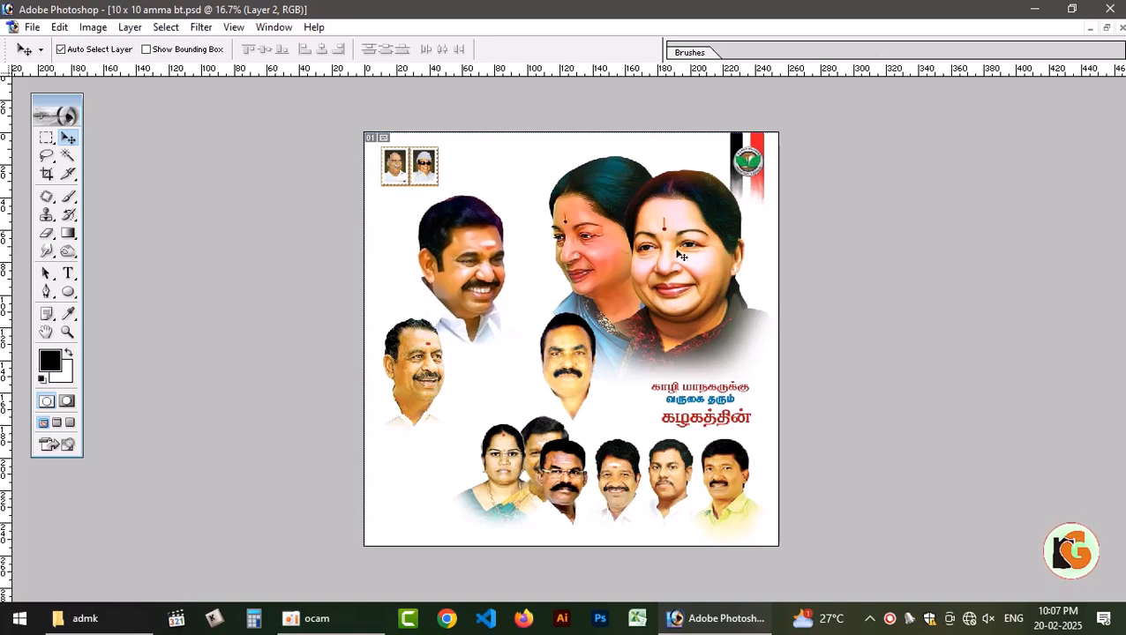
pyautogui.moveTo(570, 225); pyautogui.dragTo(590, 234)
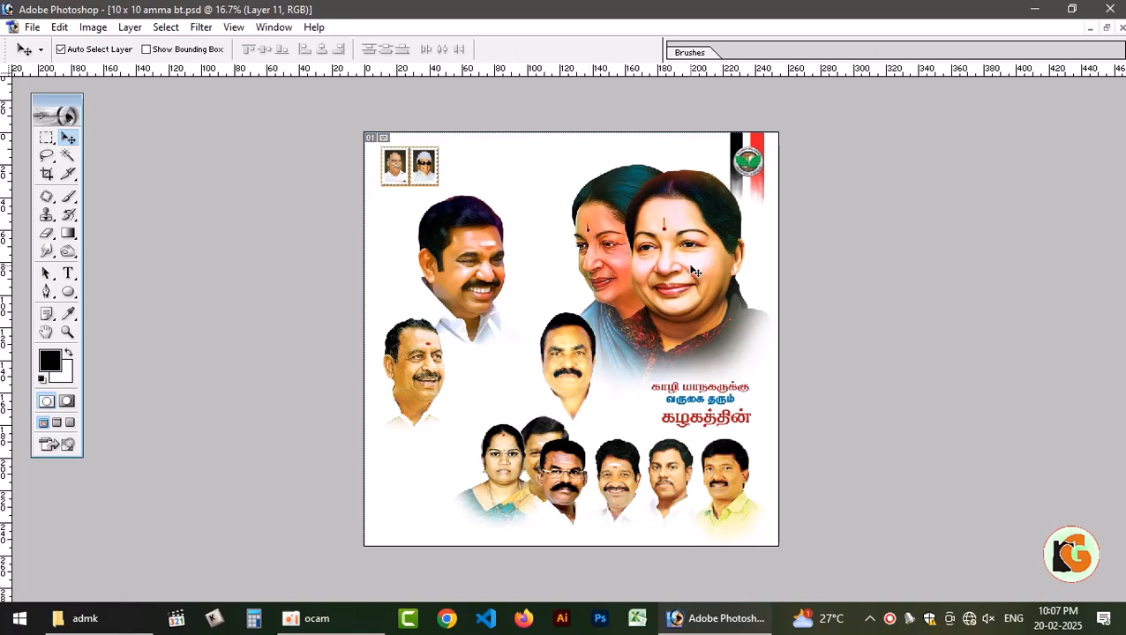
pyautogui.moveTo(688, 270); pyautogui.dragTo(702, 275)
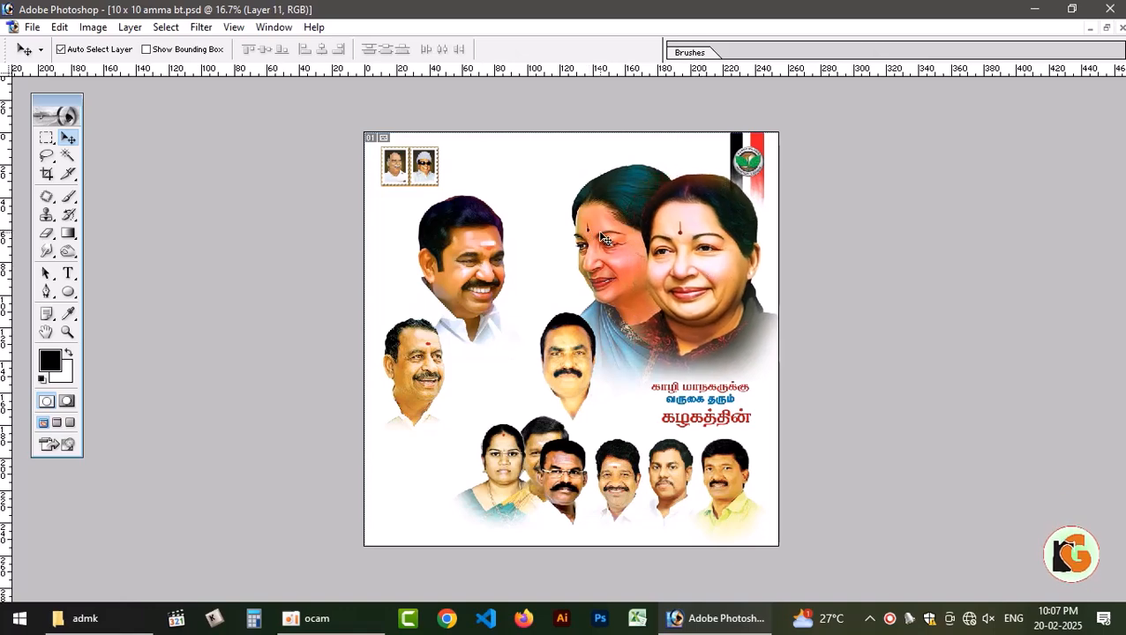
pyautogui.moveTo(604, 239); pyautogui.dragTo(608, 229)
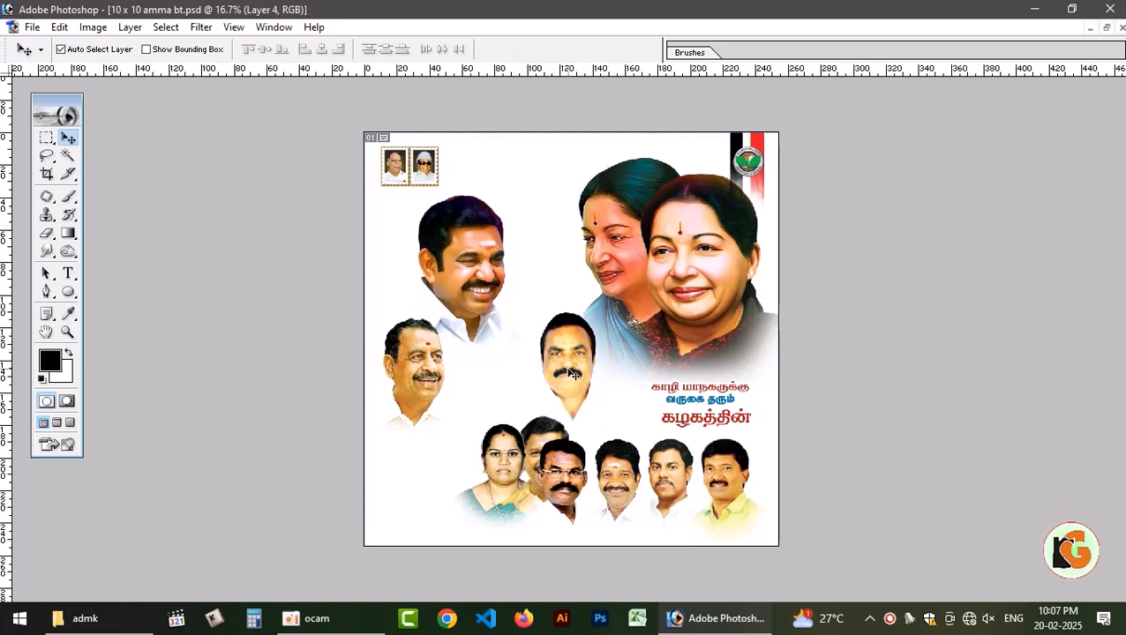
# Place the mustached man's portrait beside the older man's and scale it down proportionally.
pyautogui.moveTo(572, 374); pyautogui.dragTo(475, 386)
pyautogui.hotkey('ctrl', 't')
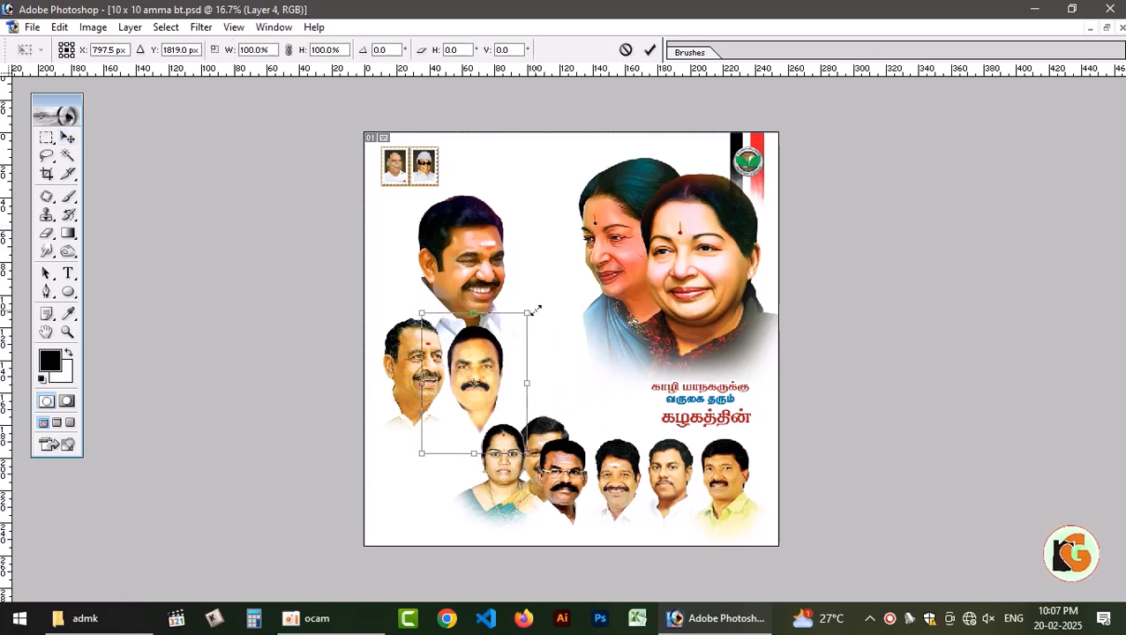
pyautogui.moveTo(528, 312); pyautogui.dragTo(524, 350)
pyautogui.press('Return')
# Arrange the white-shirted man and the woman beside the older man's small portrait, with the mustached man below them.
pyautogui.moveTo(472, 399); pyautogui.dragTo(492, 391)
pyautogui.moveTo(542, 441); pyautogui.dragTo(572, 417)
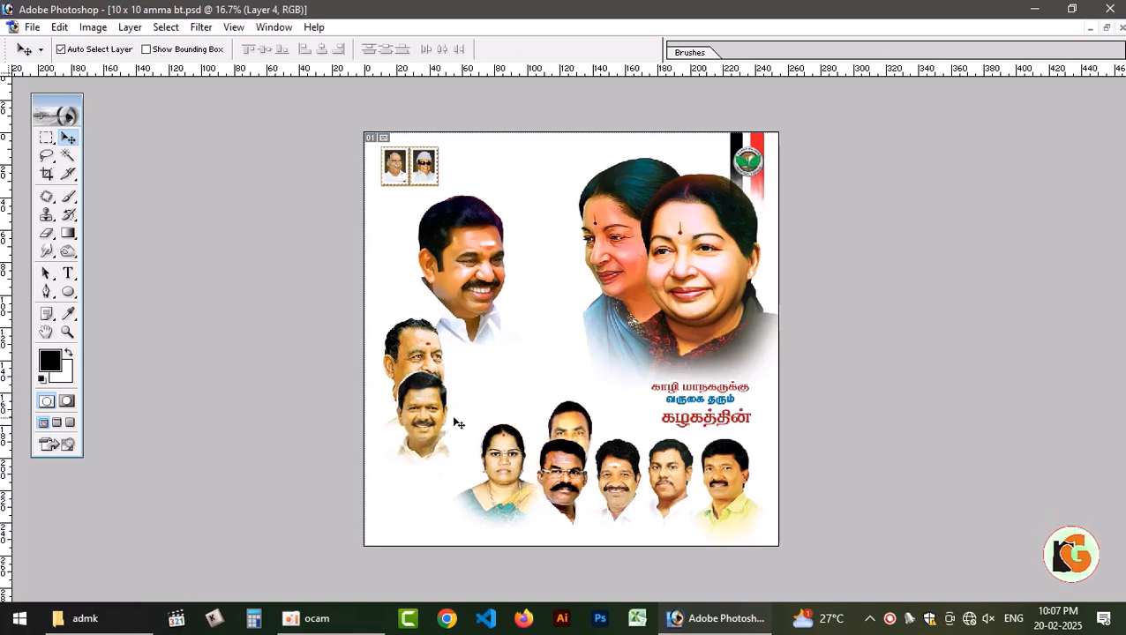
pyautogui.moveTo(424, 418); pyautogui.dragTo(479, 393)
pyautogui.moveTo(574, 428); pyautogui.dragTo(589, 408)
pyautogui.moveTo(512, 457); pyautogui.dragTo(436, 454)
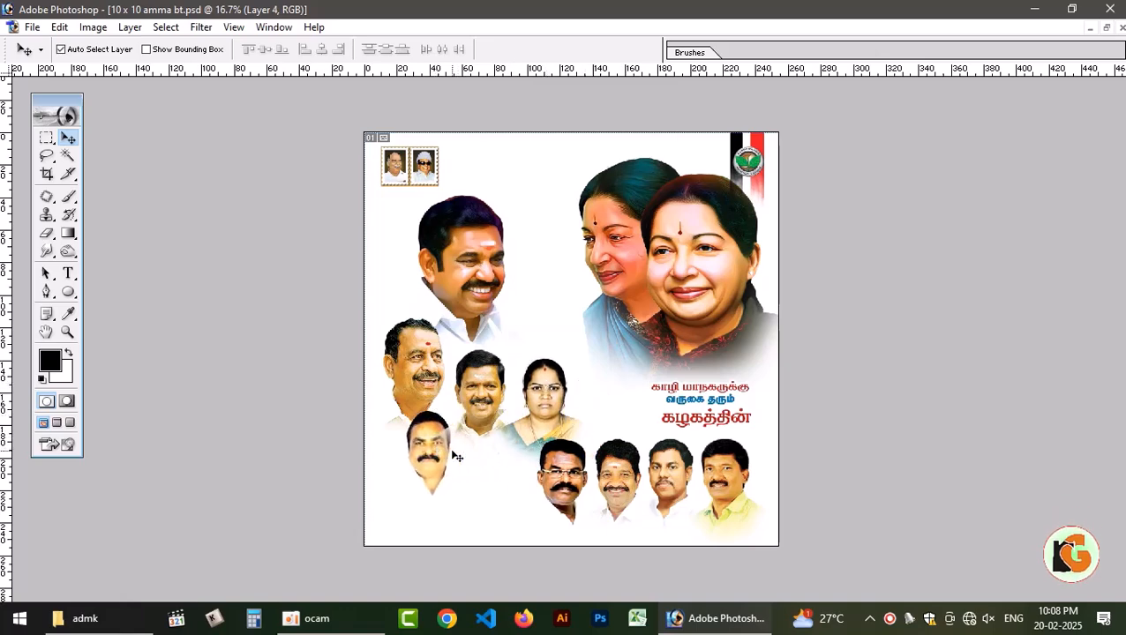
pyautogui.moveTo(426, 468); pyautogui.dragTo(426, 481)
# Shift the row of four men's portraits at the poster's bottom slightly right and scale it to 106.6%.
pyautogui.click(564, 474)
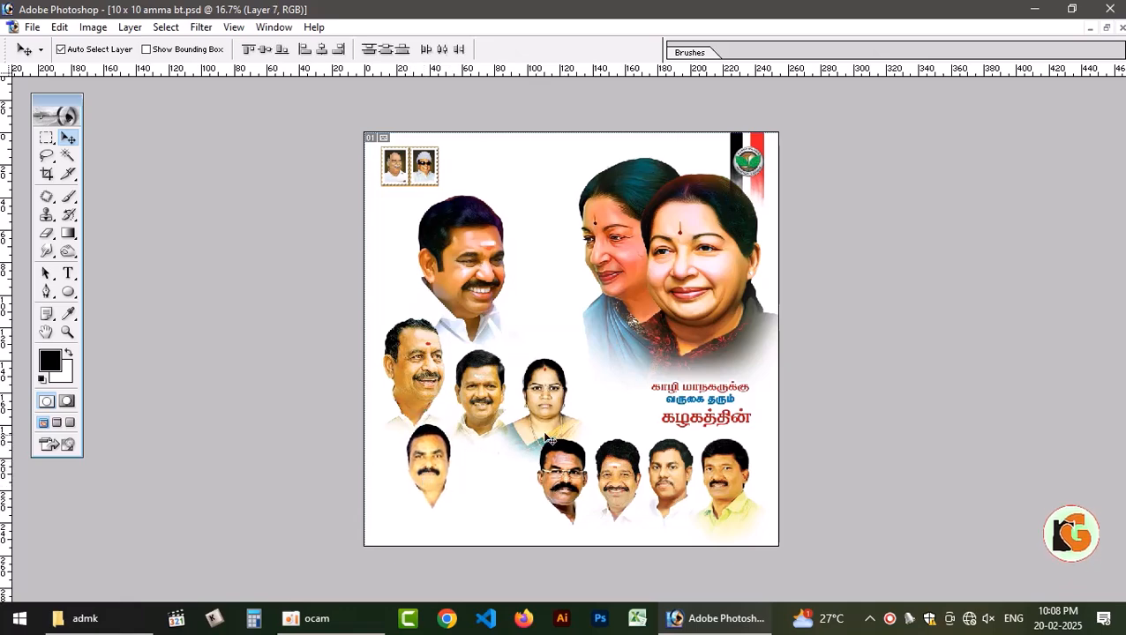
pyautogui.moveTo(560, 477); pyautogui.dragTo(574, 476)
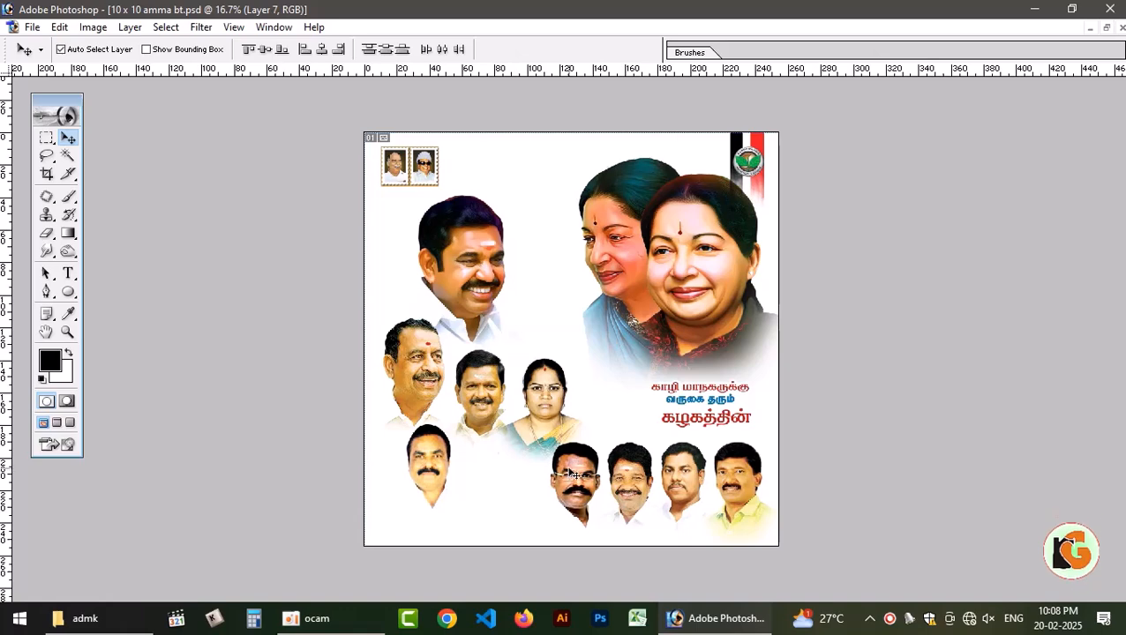
pyautogui.hotkey('ctrl', 't')
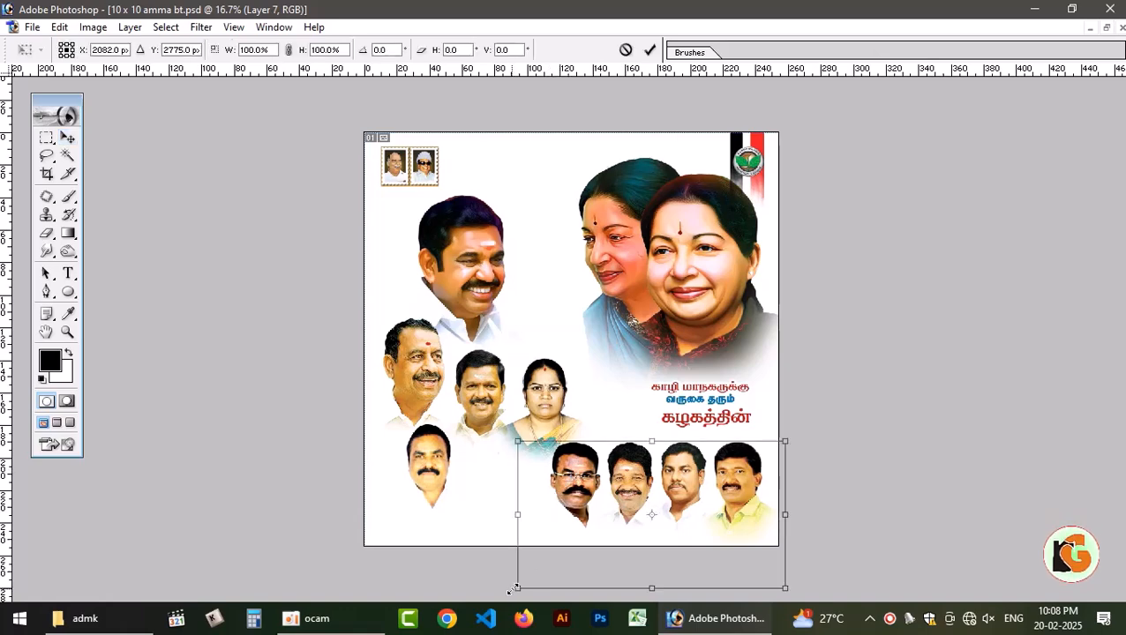
pyautogui.moveTo(516, 588); pyautogui.dragTo(500, 598)
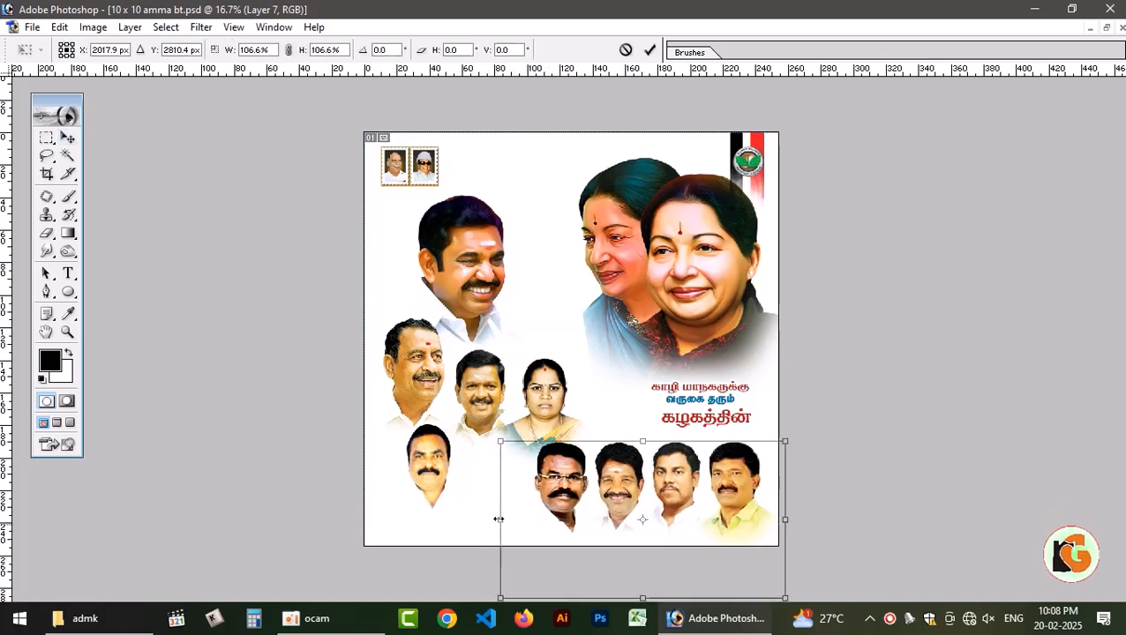
pyautogui.press('Return')
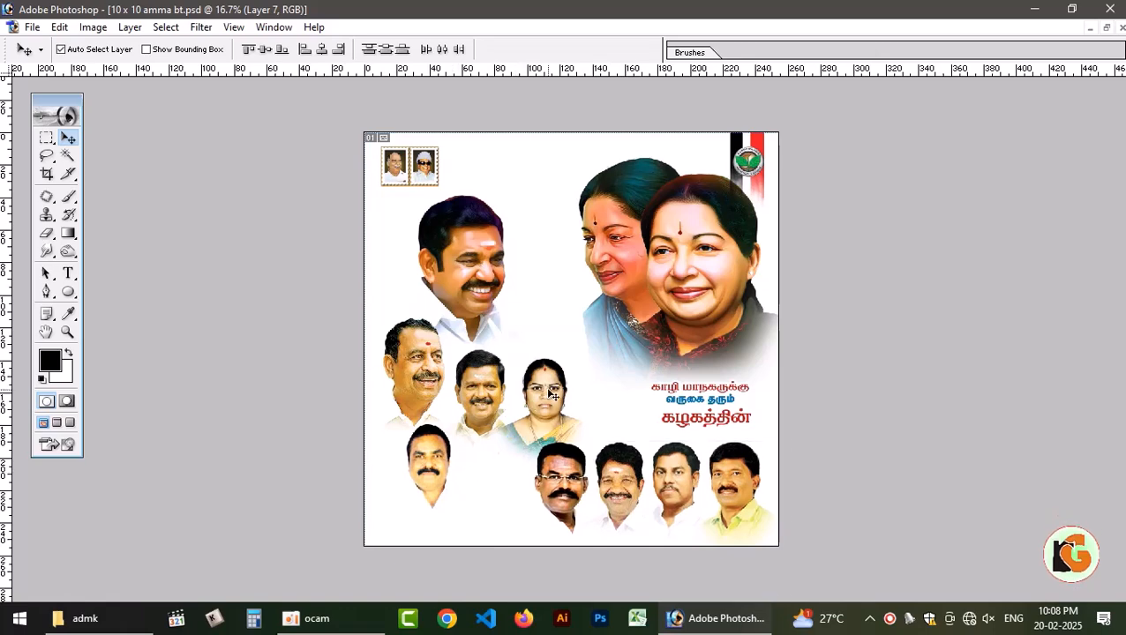
# Move the large male portrait up and right, and raise the older man's and white-shirted man's small portraits.
pyautogui.click(549, 393)
pyautogui.moveTo(467, 263); pyautogui.dragTo(483, 241)
pyautogui.moveTo(435, 362); pyautogui.dragTo(413, 333)
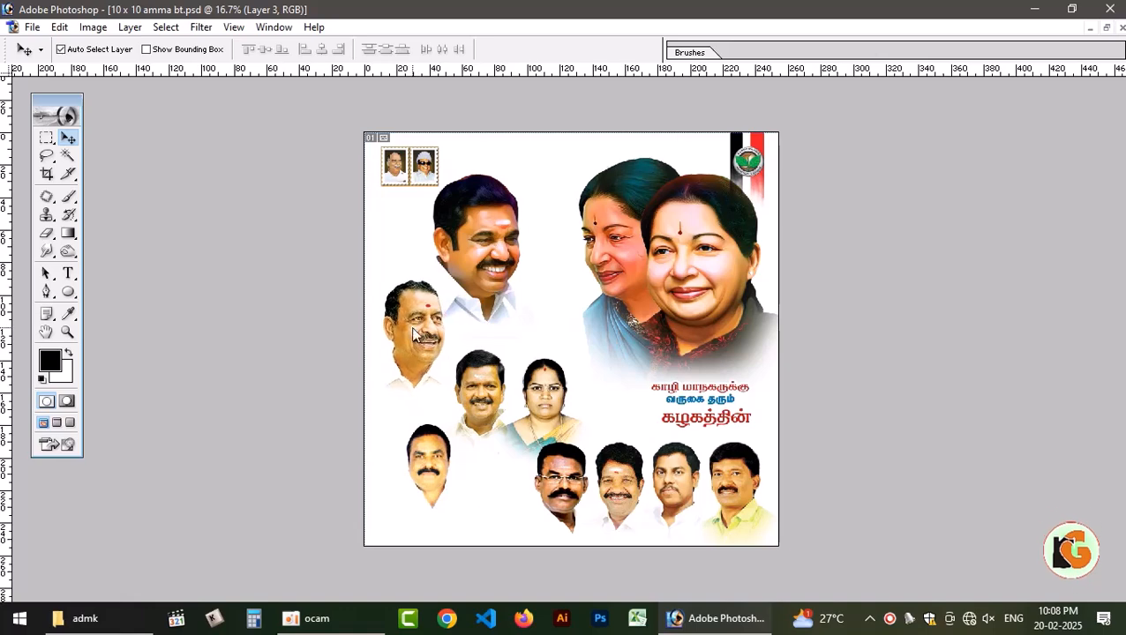
pyautogui.moveTo(481, 401); pyautogui.dragTo(480, 390)
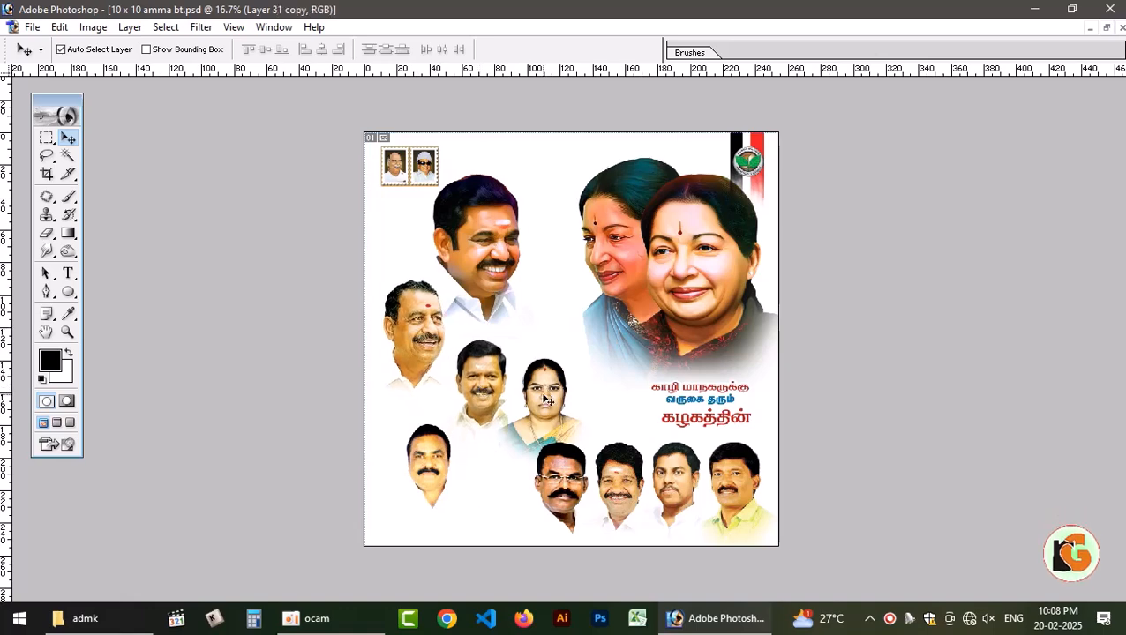
# Try placing the woman's small portrait between the older man and the white-shirted man.
pyautogui.moveTo(547, 400); pyautogui.dragTo(569, 412)
pyautogui.click(472, 379)
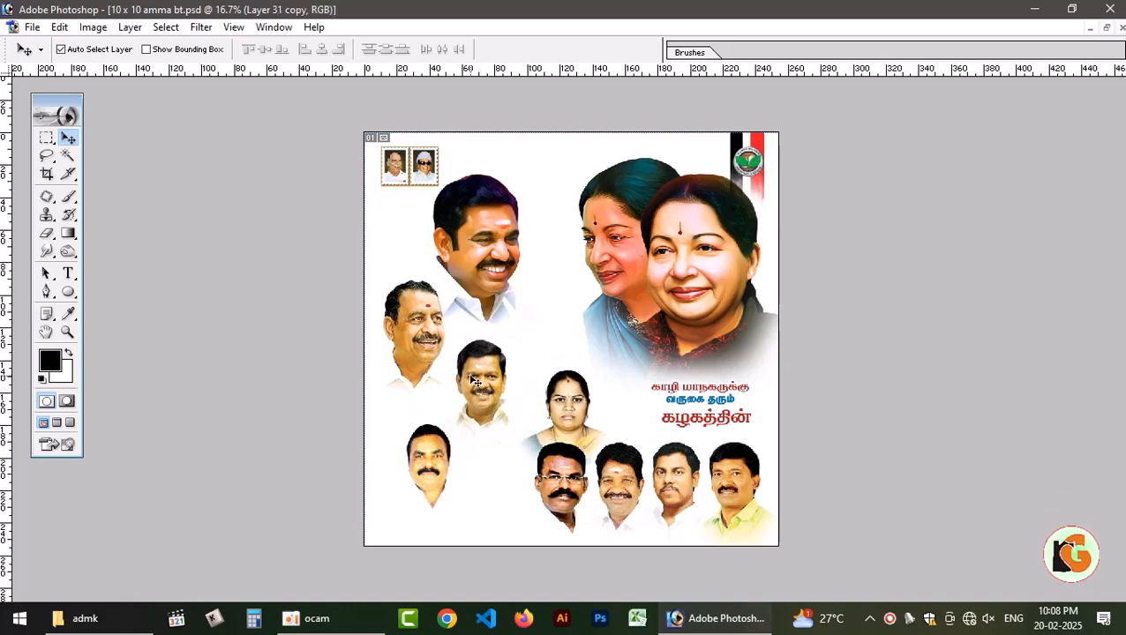
pyautogui.moveTo(472, 379); pyautogui.dragTo(522, 357)
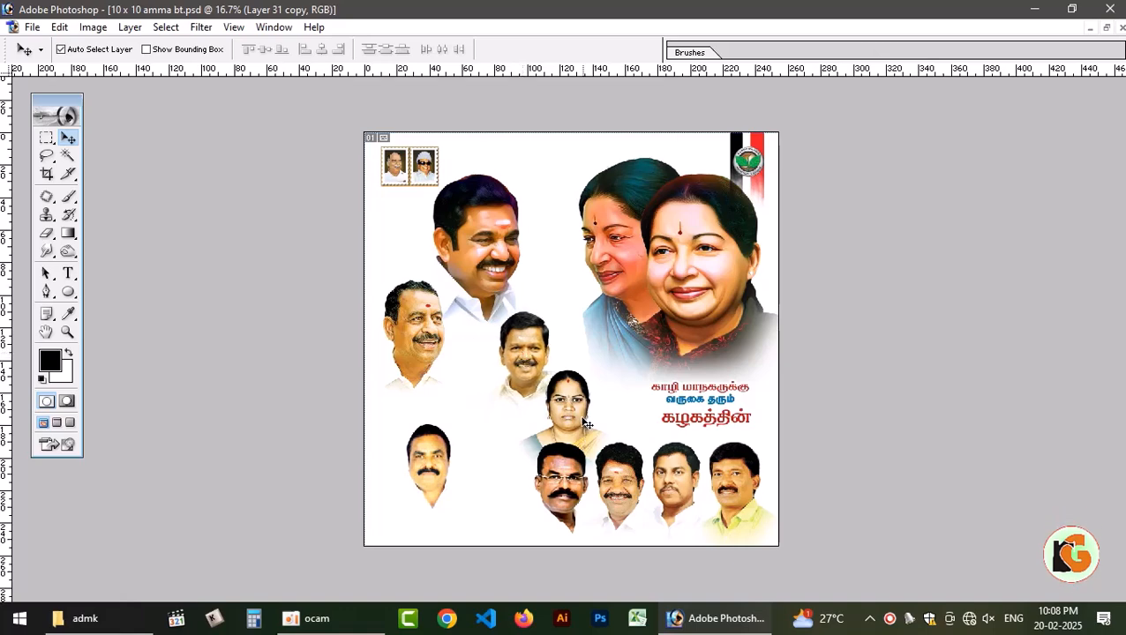
pyautogui.moveTo(586, 425); pyautogui.dragTo(491, 398)
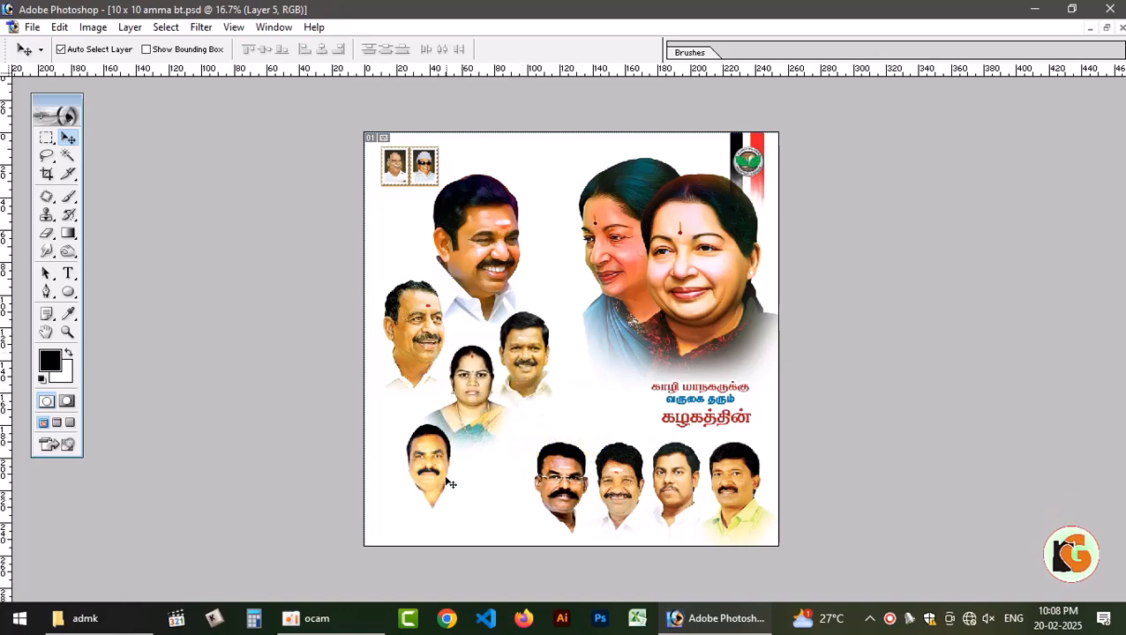
# Rearrange the small portraits with the mustached man below the older man, and the white-shirted man and the woman side by side to the right.
pyautogui.moveTo(435, 475); pyautogui.dragTo(414, 436)
pyautogui.click(477, 415)
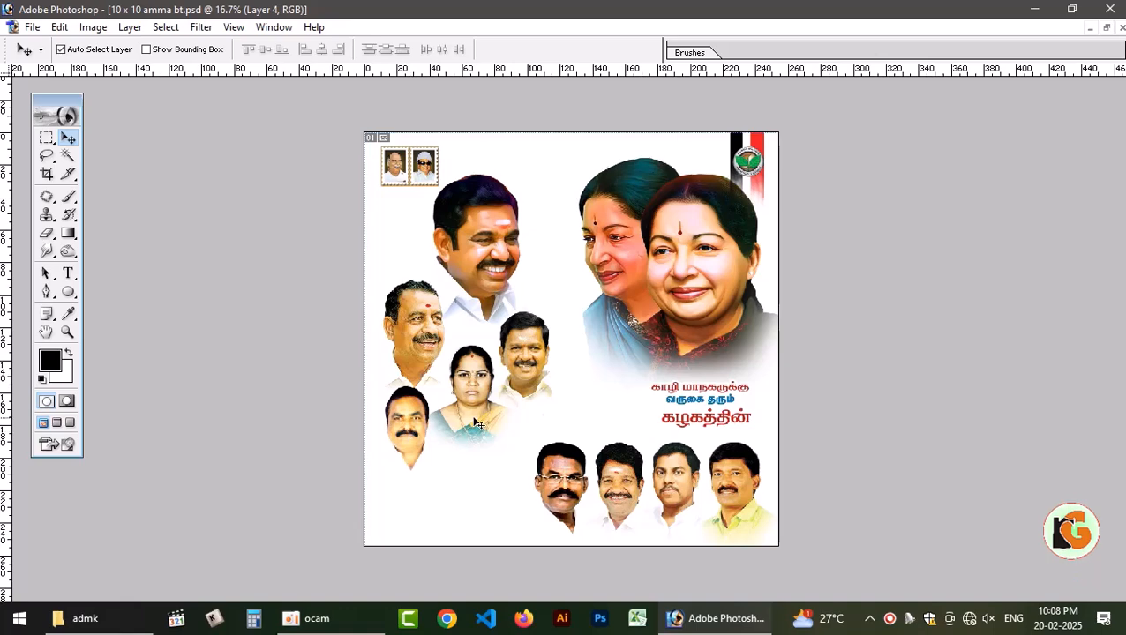
pyautogui.moveTo(479, 416); pyautogui.dragTo(516, 421)
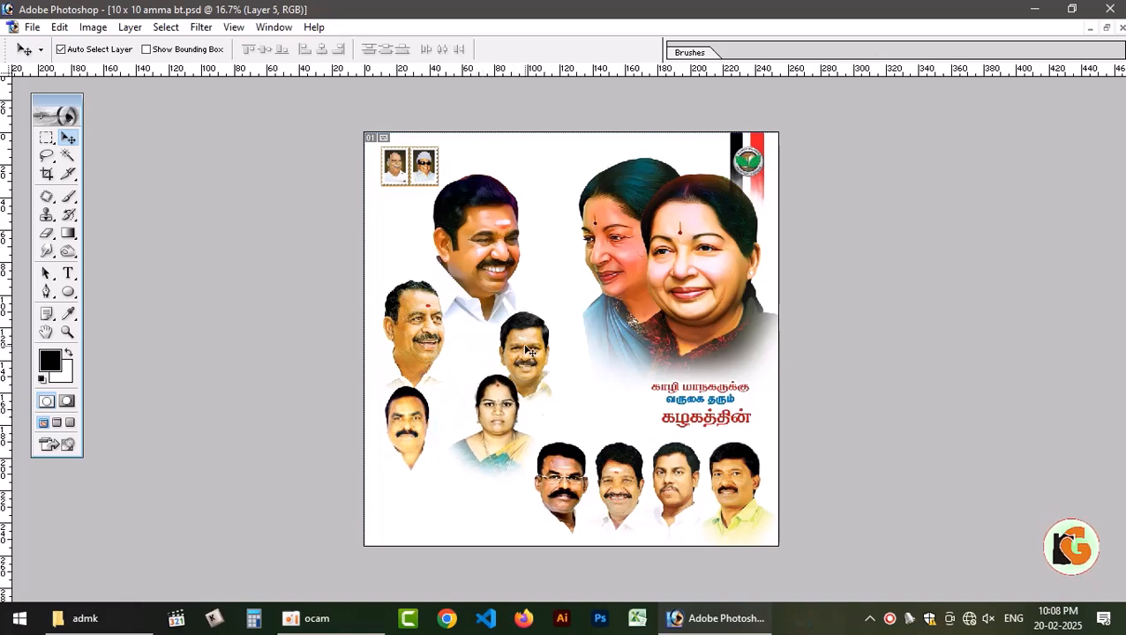
pyautogui.moveTo(527, 350); pyautogui.dragTo(477, 351)
pyautogui.moveTo(501, 431); pyautogui.dragTo(541, 405)
pyautogui.moveTo(417, 435)
pyautogui.mouseDown()
pyautogui.moveTo(439, 446)
pyautogui.moveTo(435, 432)
pyautogui.mouseUp()
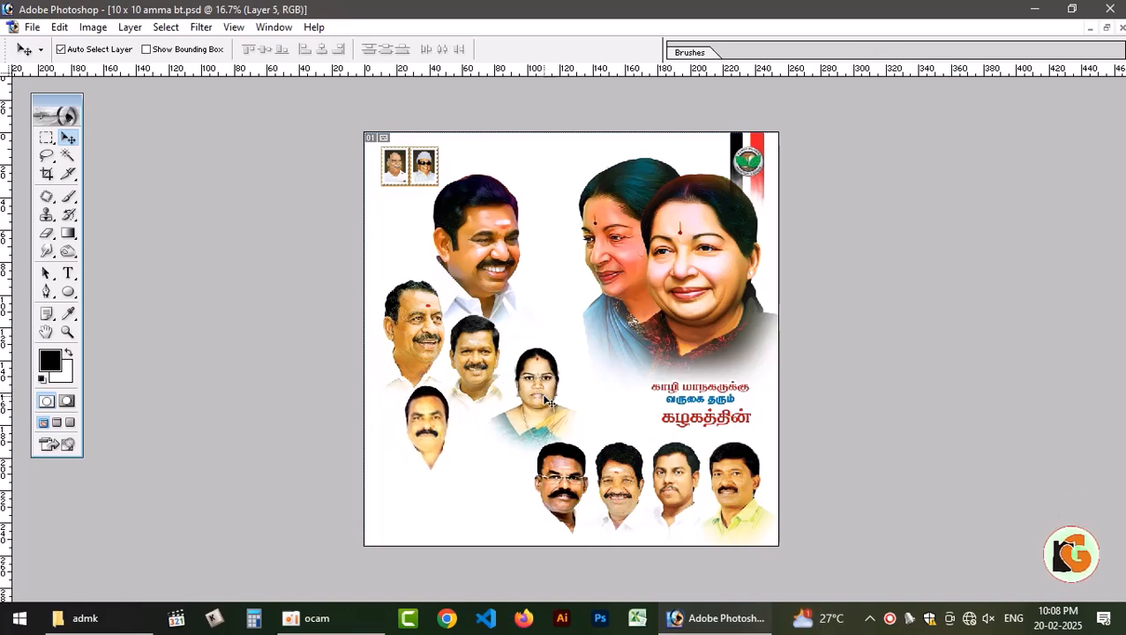
pyautogui.moveTo(547, 402); pyautogui.dragTo(566, 400)
pyautogui.moveTo(485, 370); pyautogui.dragTo(496, 378)
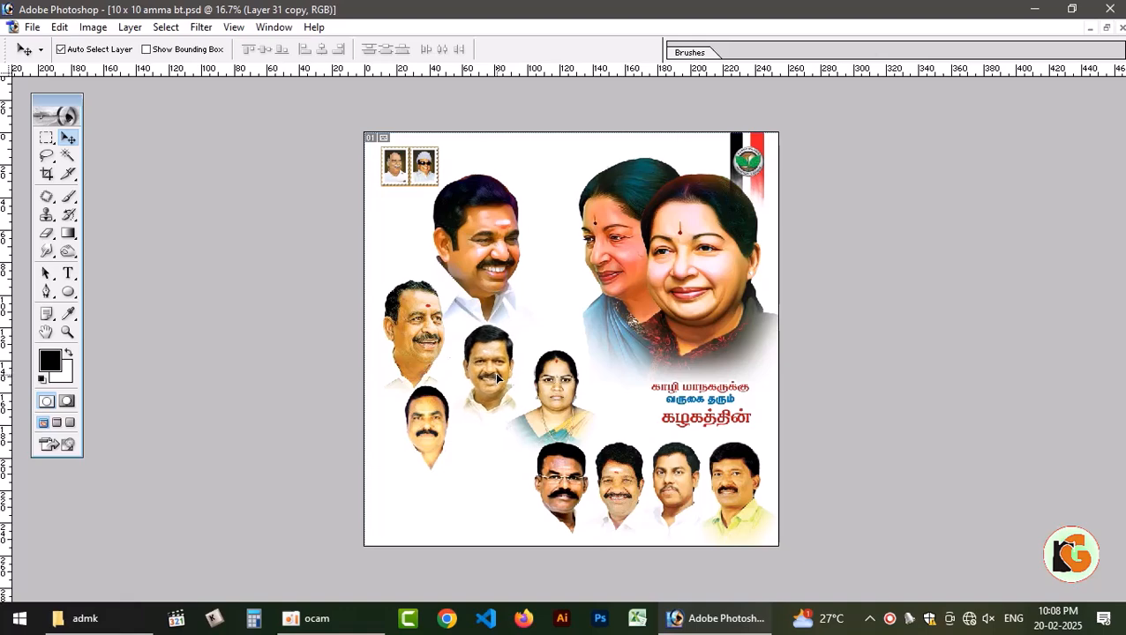
# Move the yellow-shirted man's portrait to the left end of the poster's bottom row, flip it horizontally and raise it slightly.
pyautogui.click(439, 438)
pyautogui.click(563, 494)
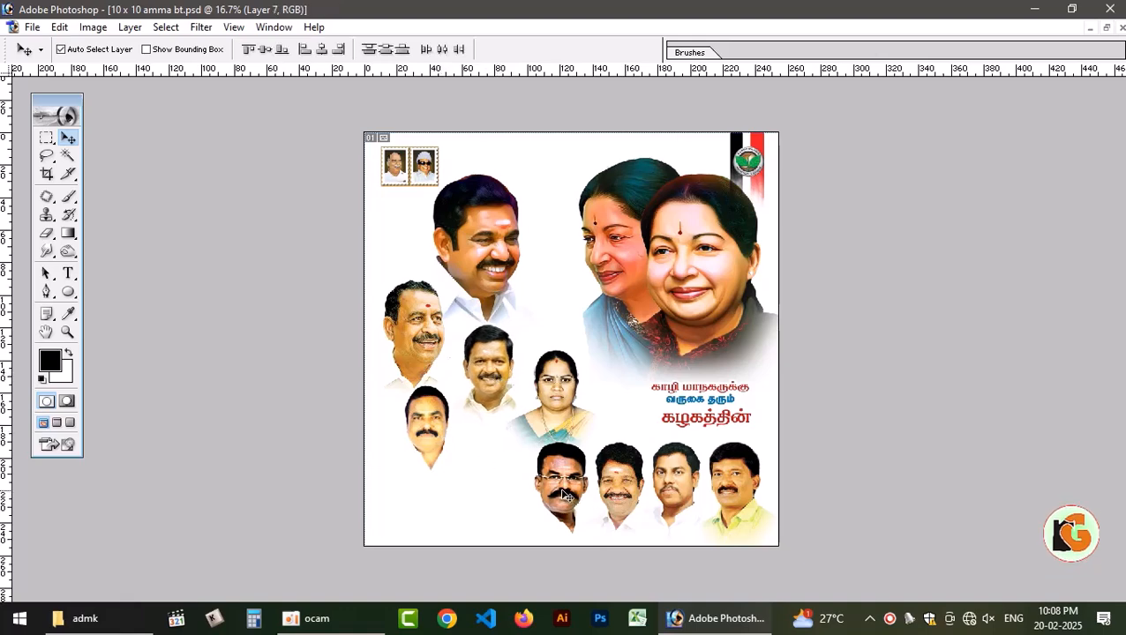
pyautogui.moveTo(756, 502); pyautogui.dragTo(519, 512)
pyautogui.hotkey('ctrl', 't')
pyautogui.rightClick(503, 523)
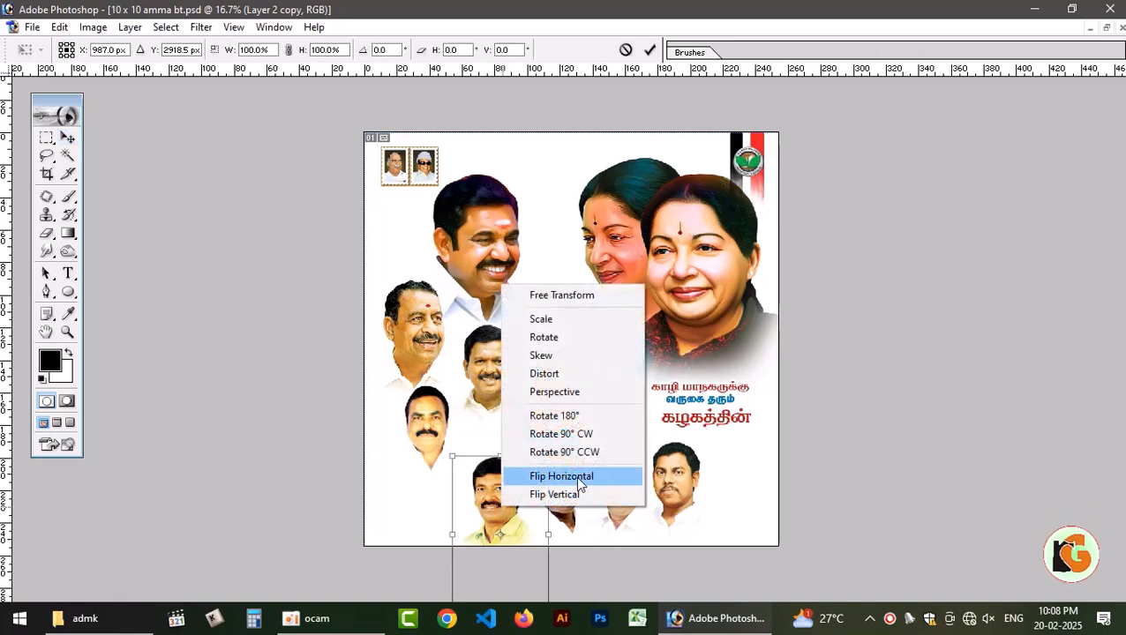
pyautogui.click(550, 477)
pyautogui.press('Return')
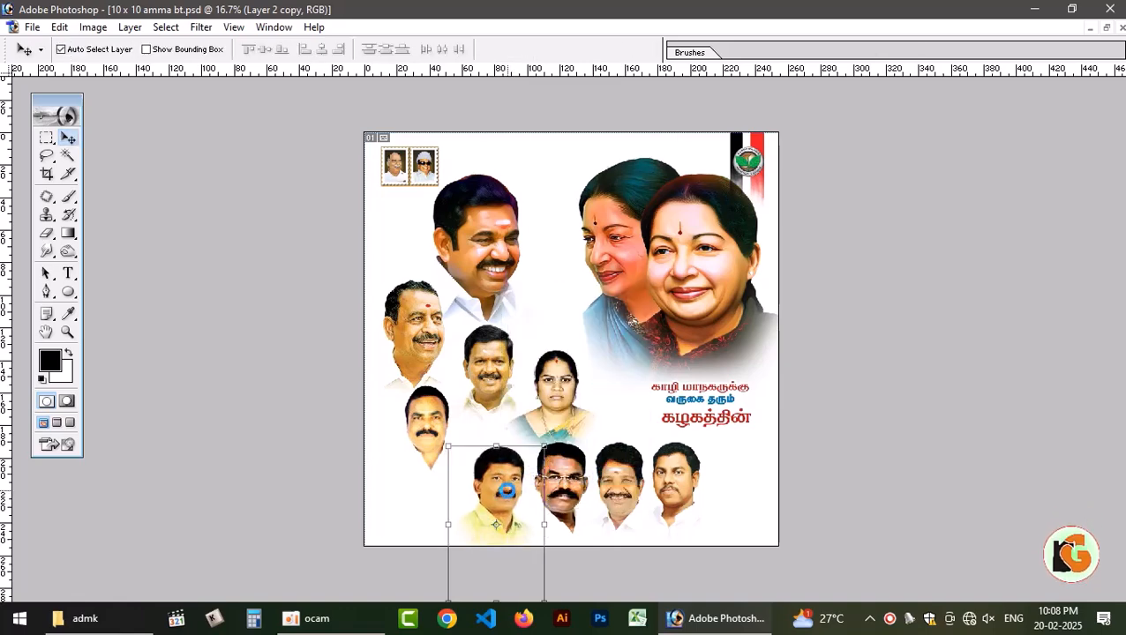
pyautogui.moveTo(500, 514); pyautogui.dragTo(493, 474)
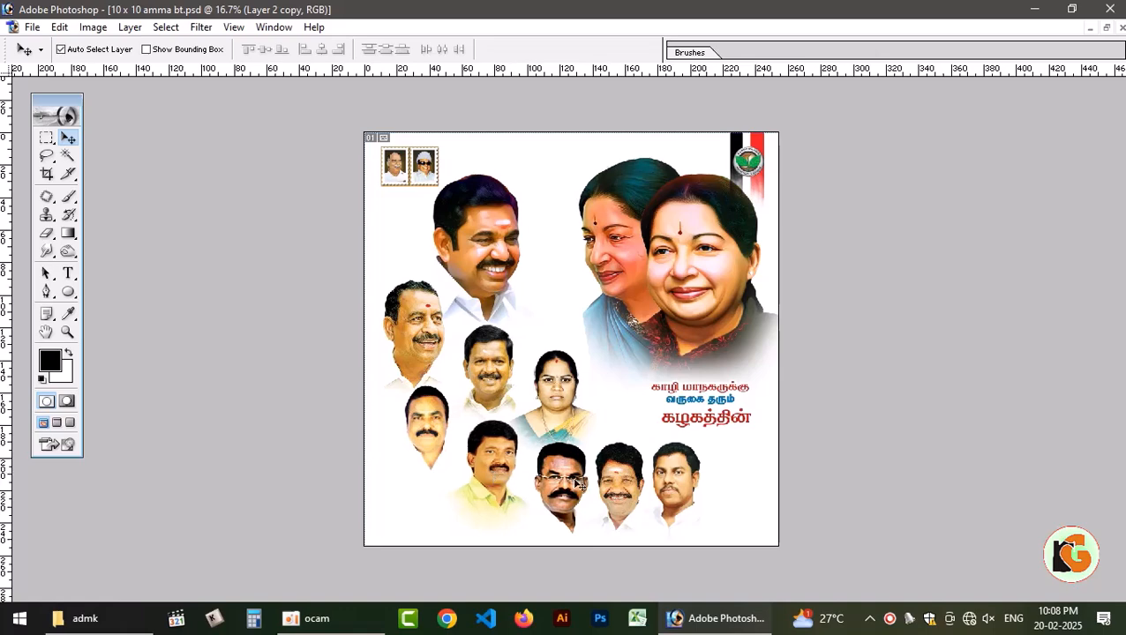
# Shift the remaining three men's portraits at the bottom right and enlarge the mustached man's portrait below the older man.
pyautogui.moveTo(612, 488); pyautogui.dragTo(640, 488)
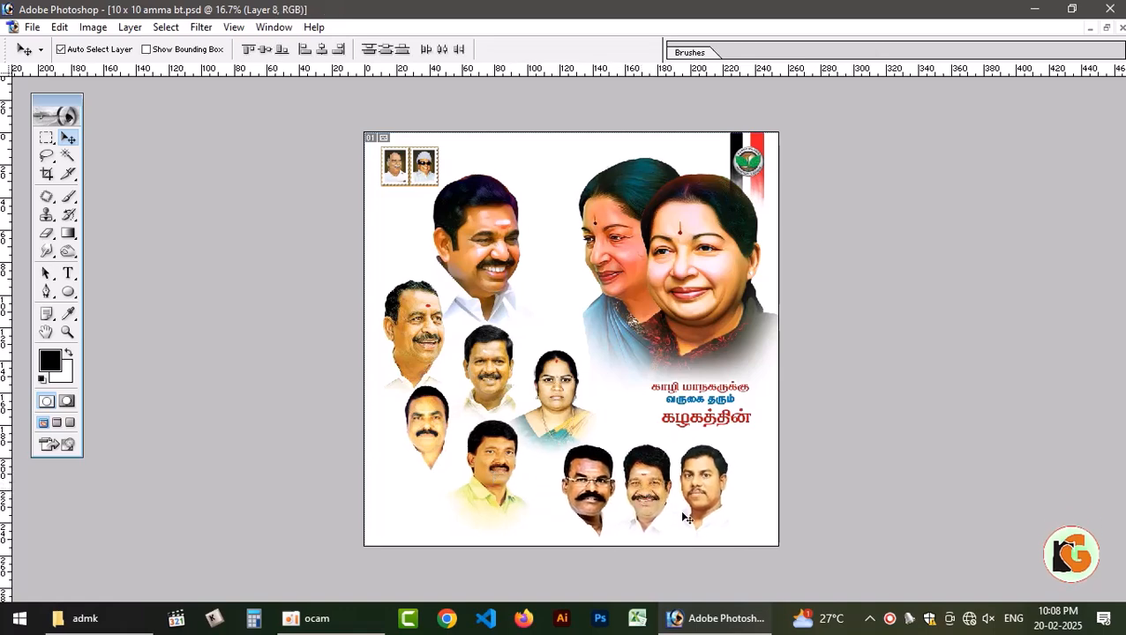
pyautogui.click(486, 476)
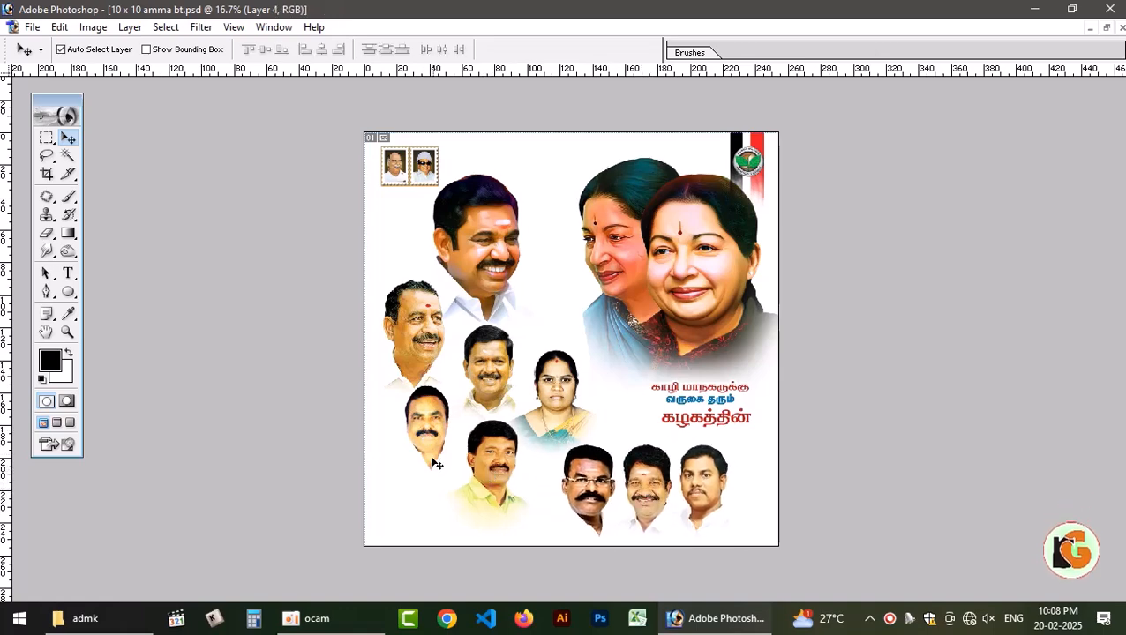
pyautogui.hotkey('ctrl', 't')
pyautogui.moveTo(382, 488); pyautogui.dragTo(361, 514)
pyautogui.press('Return')
# Scale the yellow-shirted man's portrait to 116.5% width and 119% height and nudge it up and left.
pyautogui.click(503, 472)
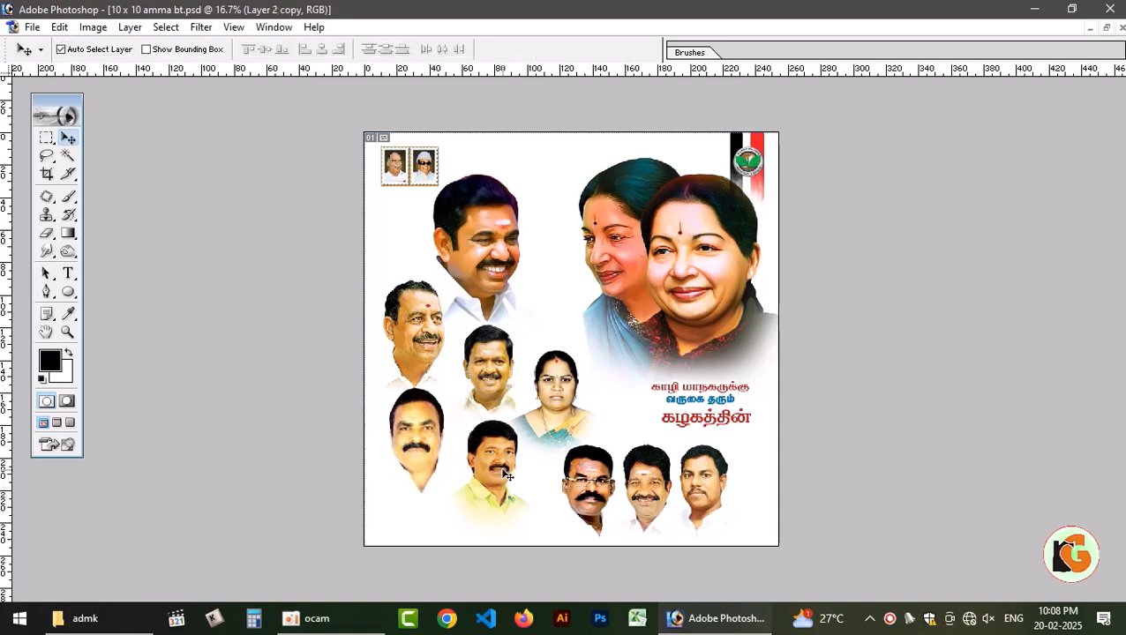
pyautogui.hotkey('ctrl', 't')
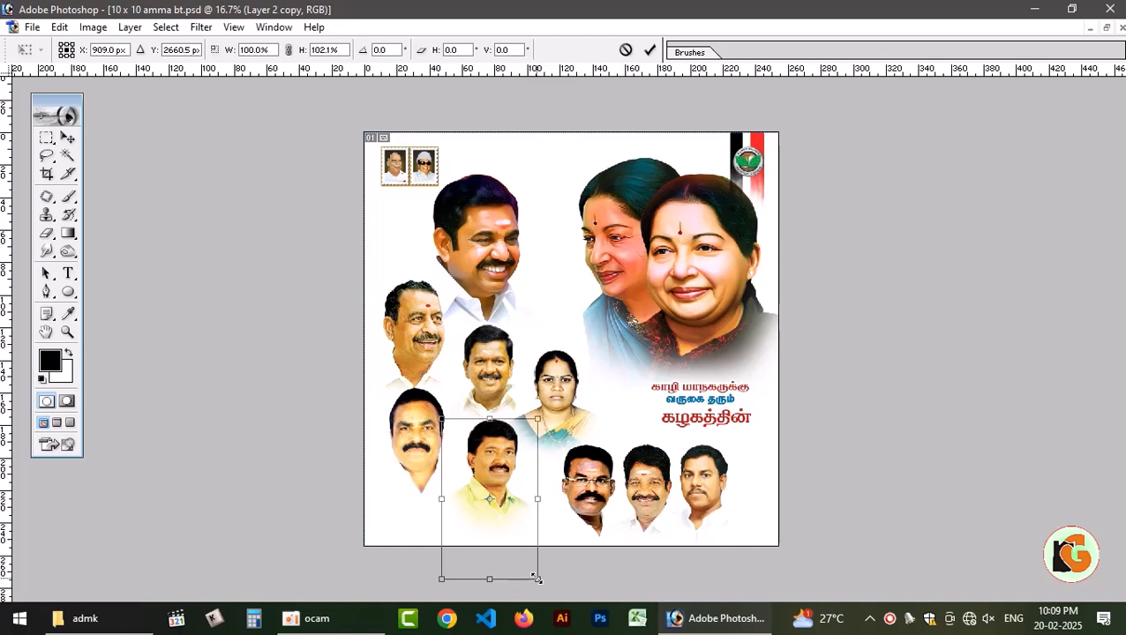
pyautogui.moveTo(537, 576); pyautogui.dragTo(552, 603)
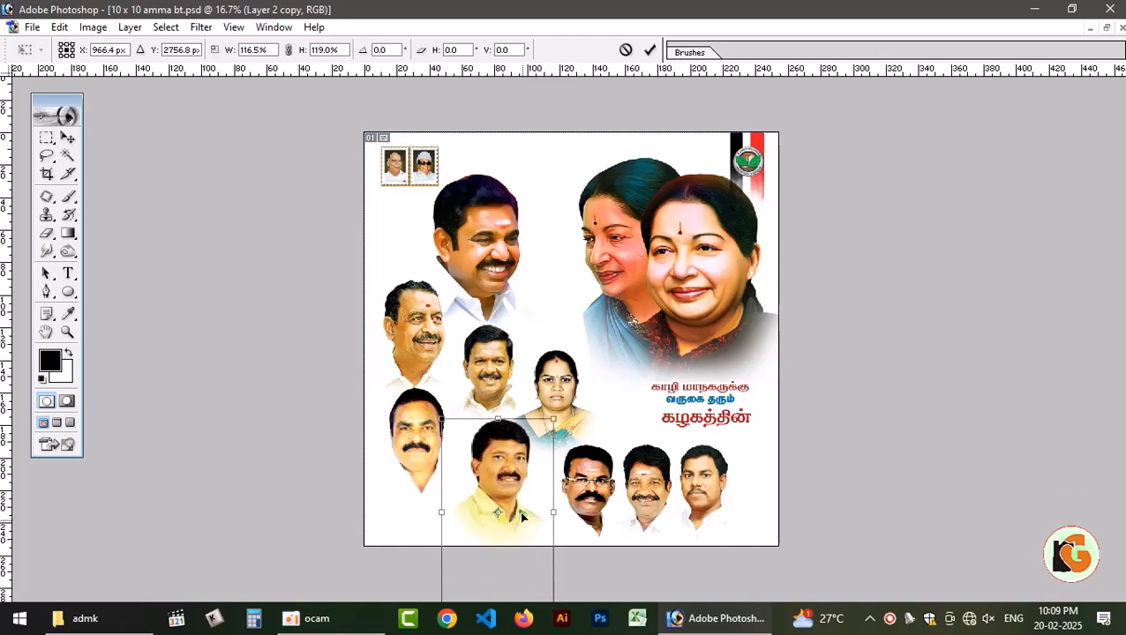
pyautogui.press('Return')
pyautogui.moveTo(521, 517); pyautogui.dragTo(505, 463)
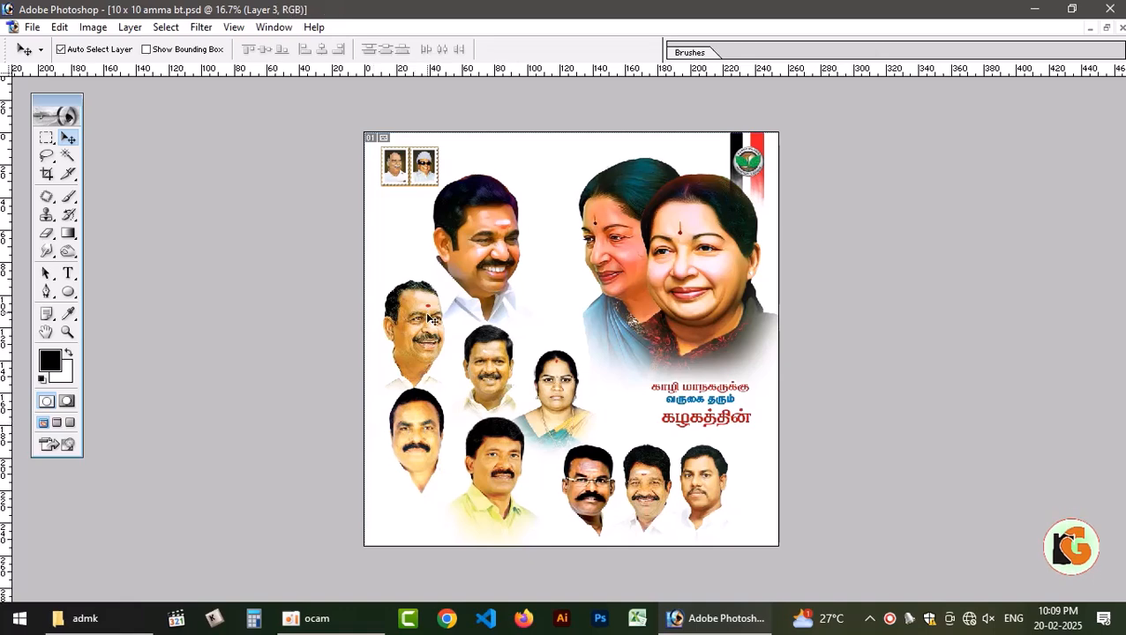
# Shift the large male portrait slightly right and adjust the older man's portrait beneath it to match.
pyautogui.moveTo(431, 319); pyautogui.dragTo(422, 318)
pyautogui.moveTo(476, 256); pyautogui.dragTo(490, 253)
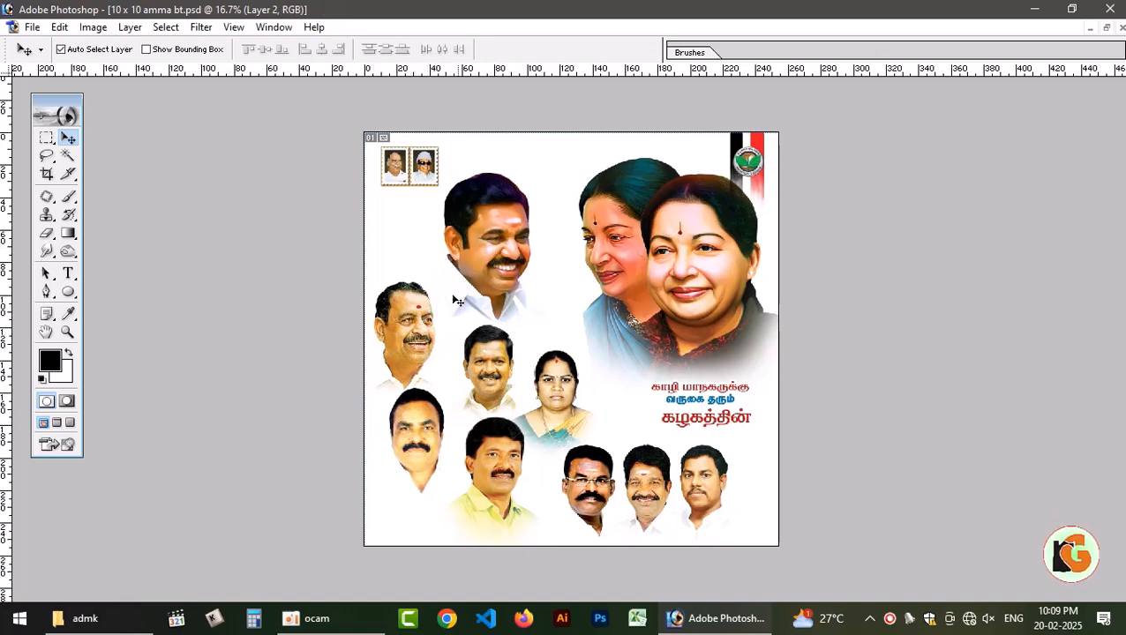
pyautogui.moveTo(422, 324); pyautogui.dragTo(434, 325)
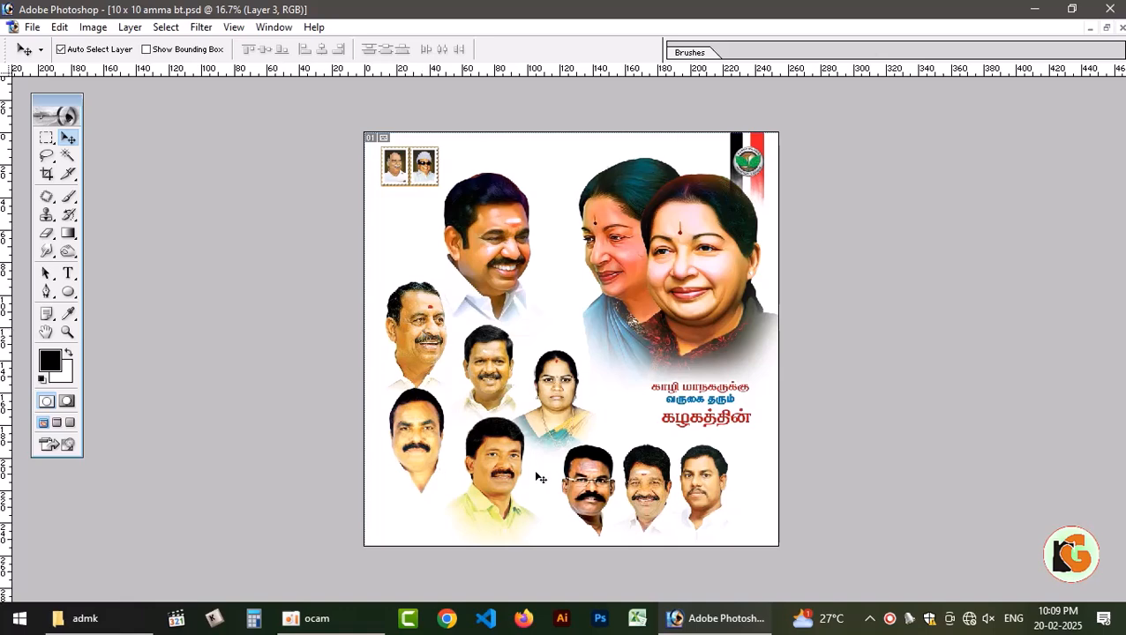
# Scale the row of three men's portraits to 110.8% and move it slightly left and down.
pyautogui.click(590, 496)
pyautogui.hotkey('ctrl', 't')
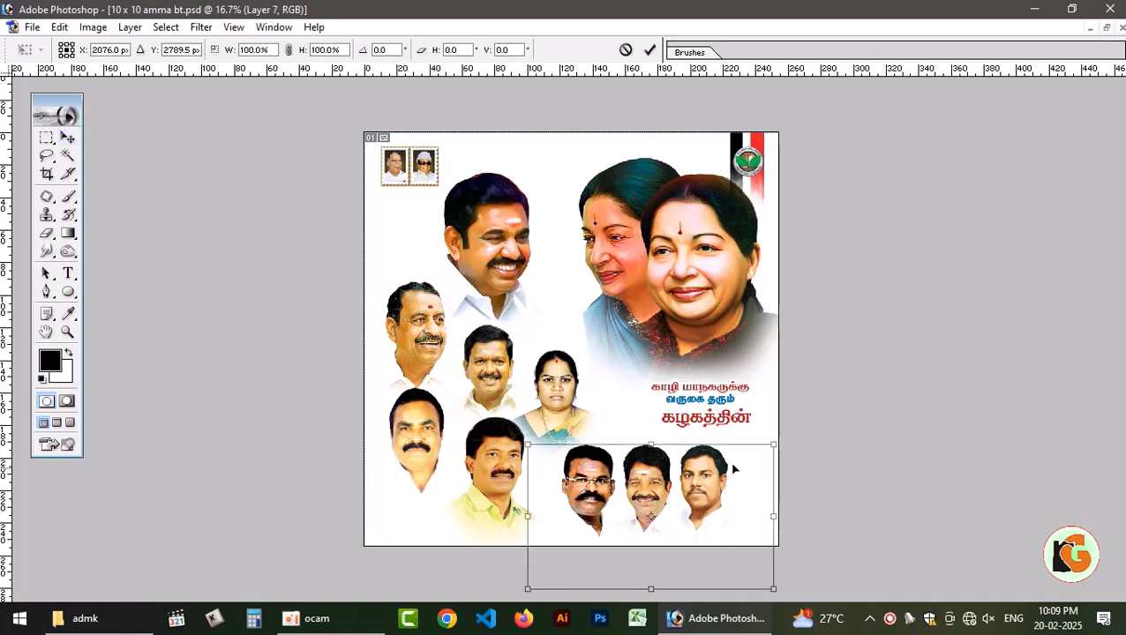
pyautogui.moveTo(771, 446); pyautogui.dragTo(800, 428)
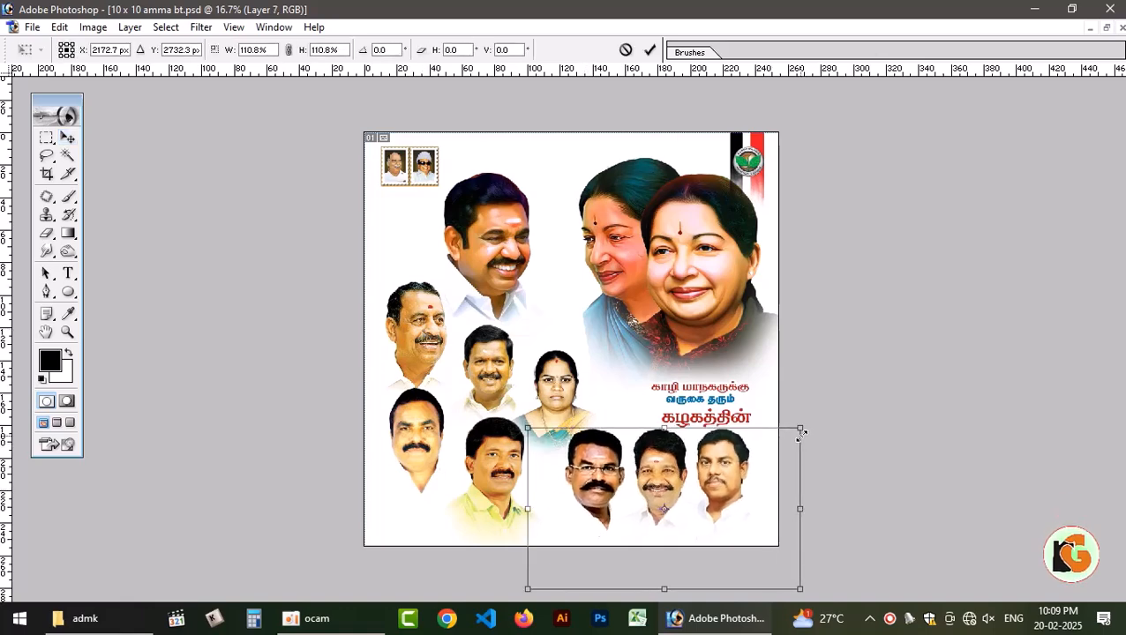
pyautogui.press('Return')
pyautogui.moveTo(707, 482); pyautogui.dragTo(694, 492)
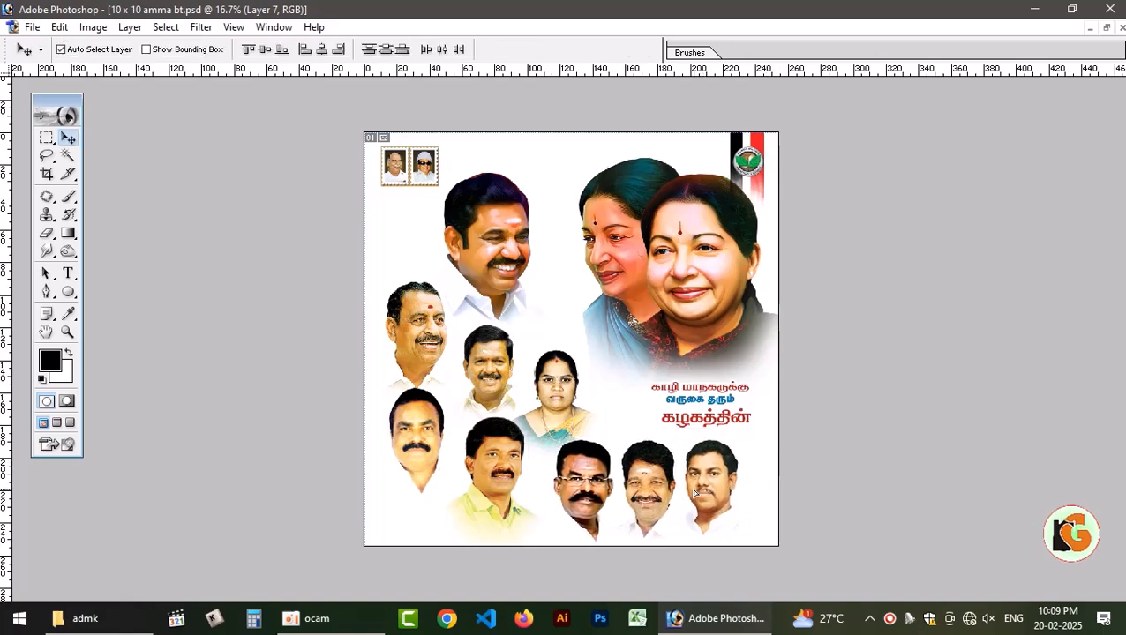
# Enlarge the yellow-shirted man's portrait a little more and shift the three men's row right to make room.
pyautogui.click(493, 476)
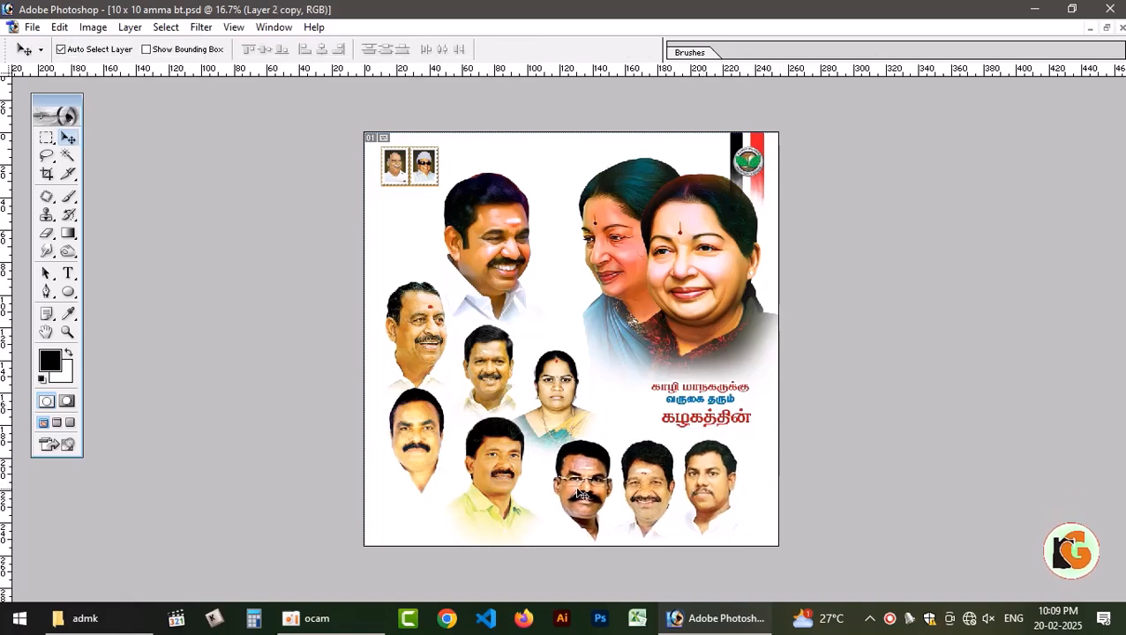
pyautogui.click(510, 480)
pyautogui.click(504, 476)
pyautogui.hotkey('ctrl', 't')
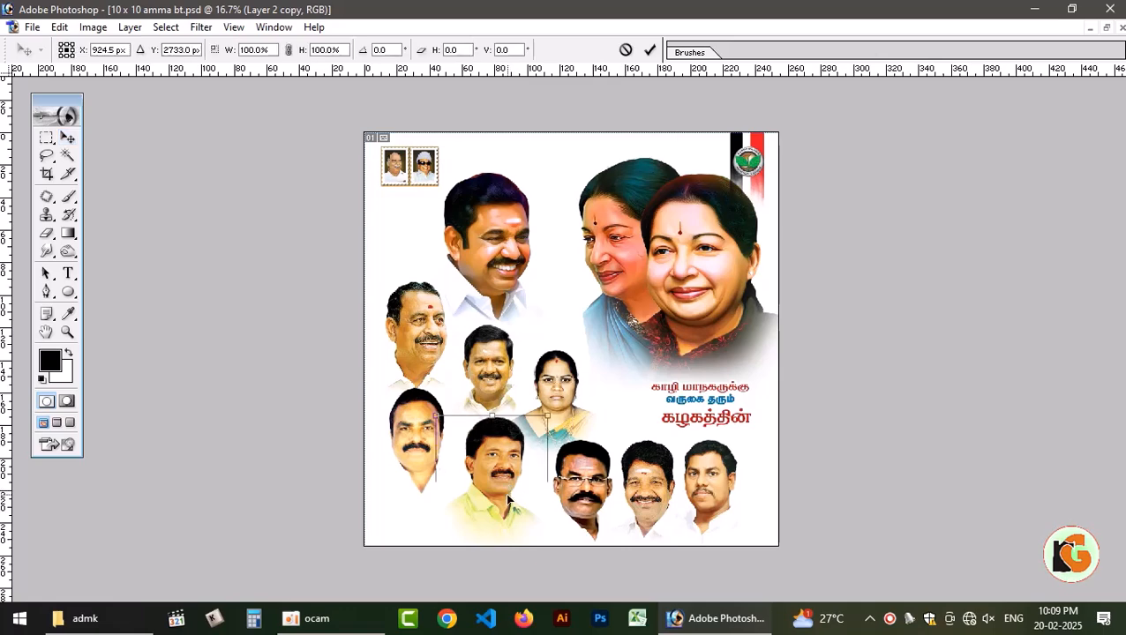
pyautogui.hotkey('ctrl', '-')
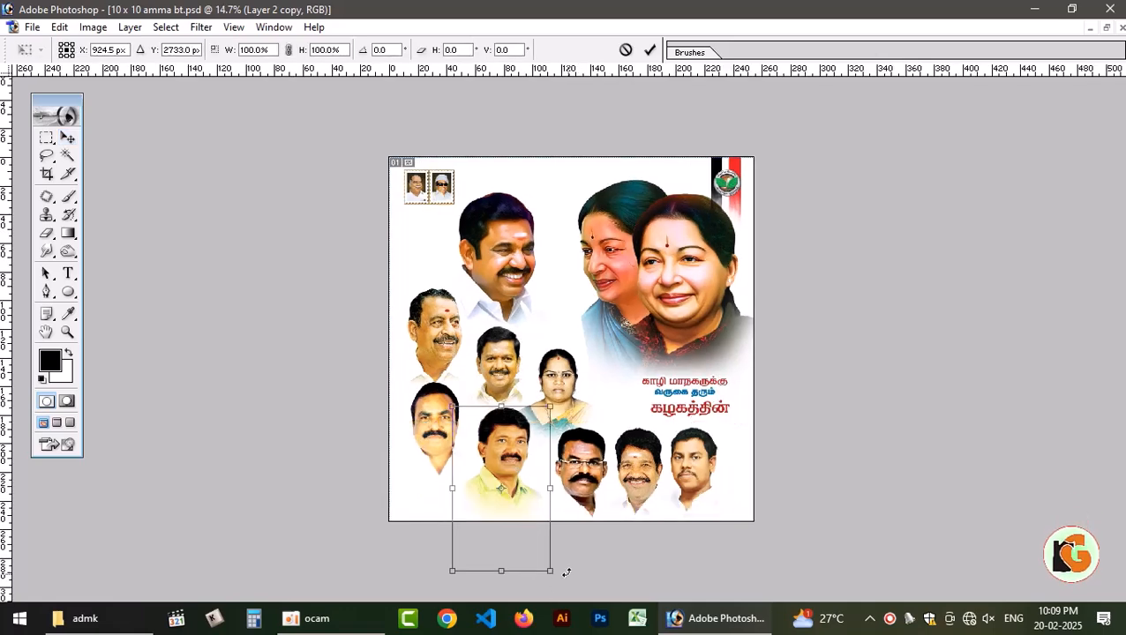
pyautogui.moveTo(546, 572)
pyautogui.mouseDown()
pyautogui.moveTo(563, 600)
pyautogui.moveTo(559, 588)
pyautogui.mouseUp()
pyautogui.press('Return')
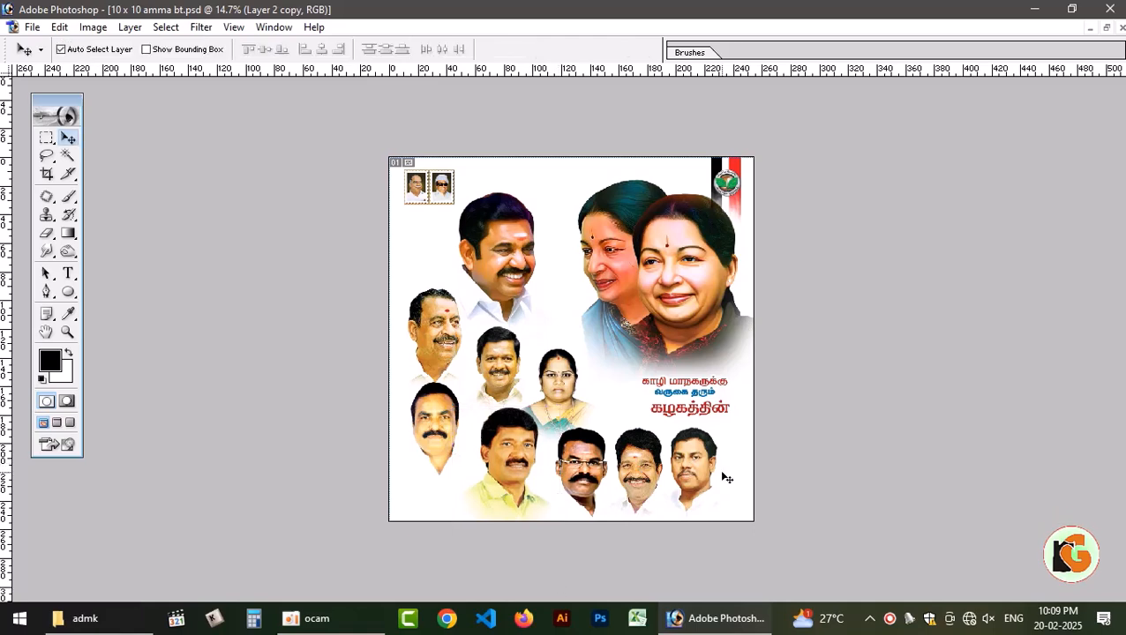
pyautogui.moveTo(694, 467); pyautogui.dragTo(707, 474)
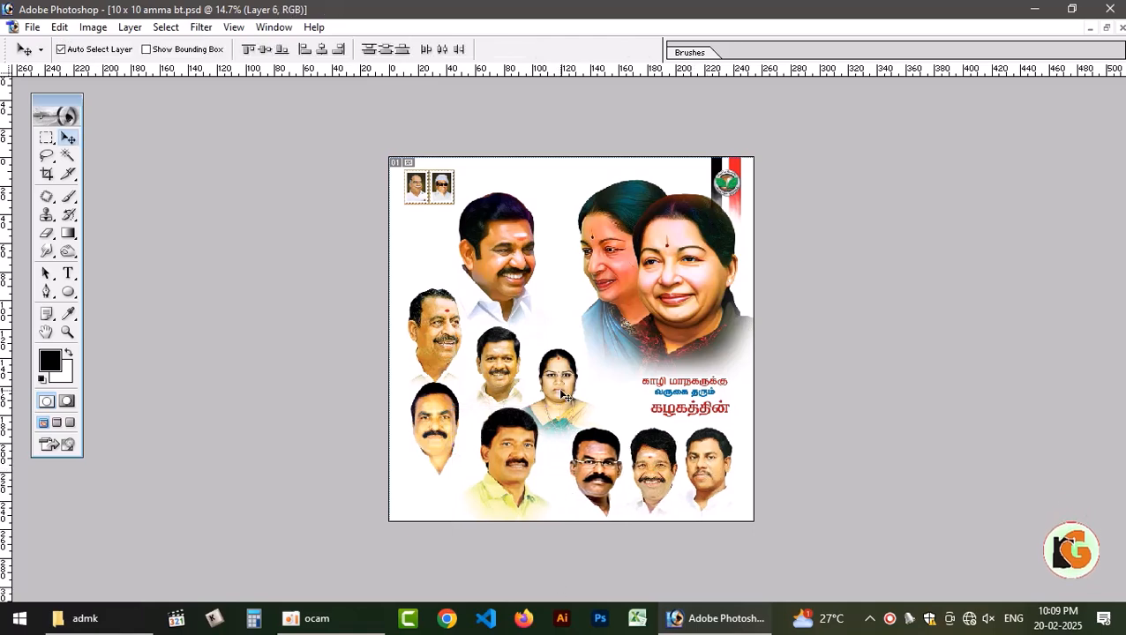
# Move the large male portrait left and spread the two large female leader portraits toward the poster's right edge.
pyautogui.hotkey('ctrl', '+')
pyautogui.hotkey('ctrl', '+')
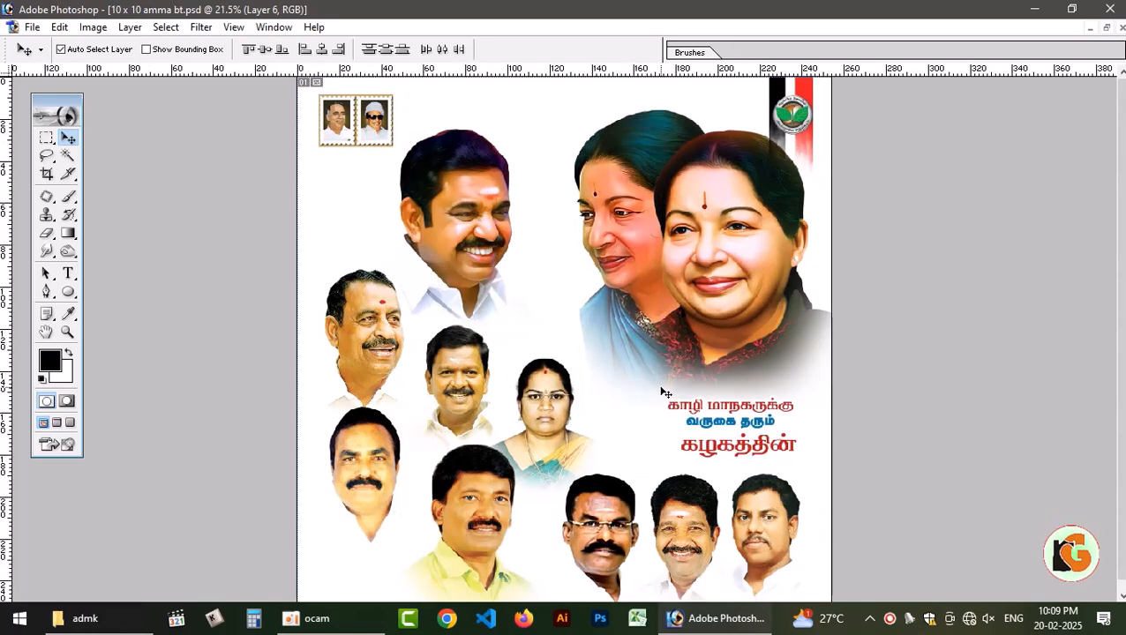
pyautogui.click(725, 237)
pyautogui.moveTo(477, 227); pyautogui.dragTo(446, 223)
pyautogui.moveTo(652, 223); pyautogui.dragTo(675, 231)
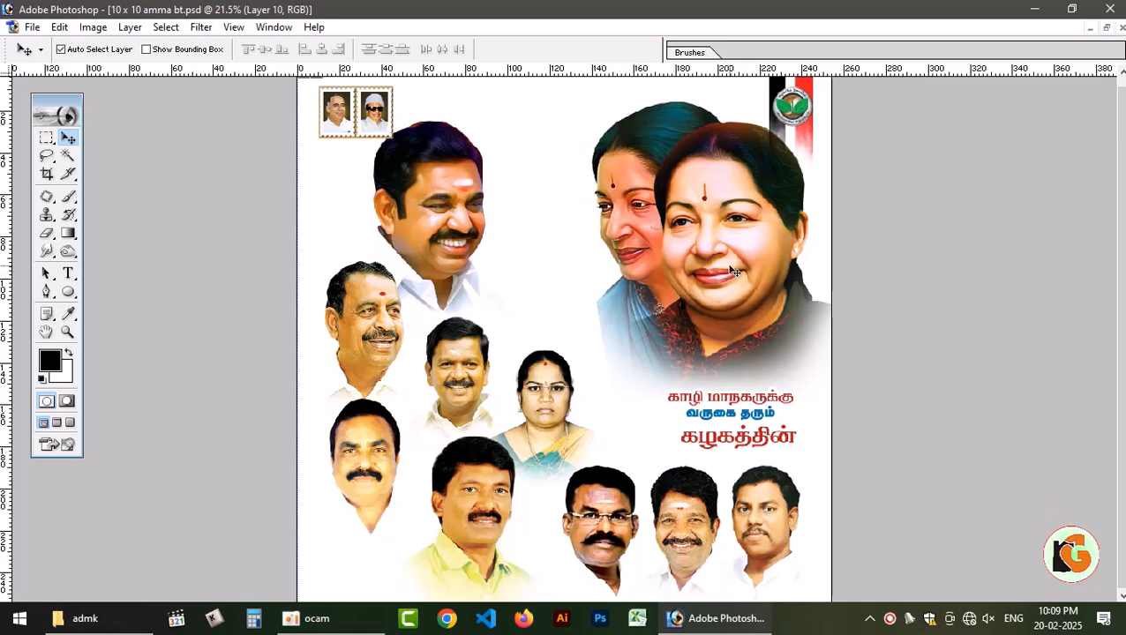
pyautogui.moveTo(733, 271); pyautogui.dragTo(747, 279)
pyautogui.scroll(1, 873, 256)
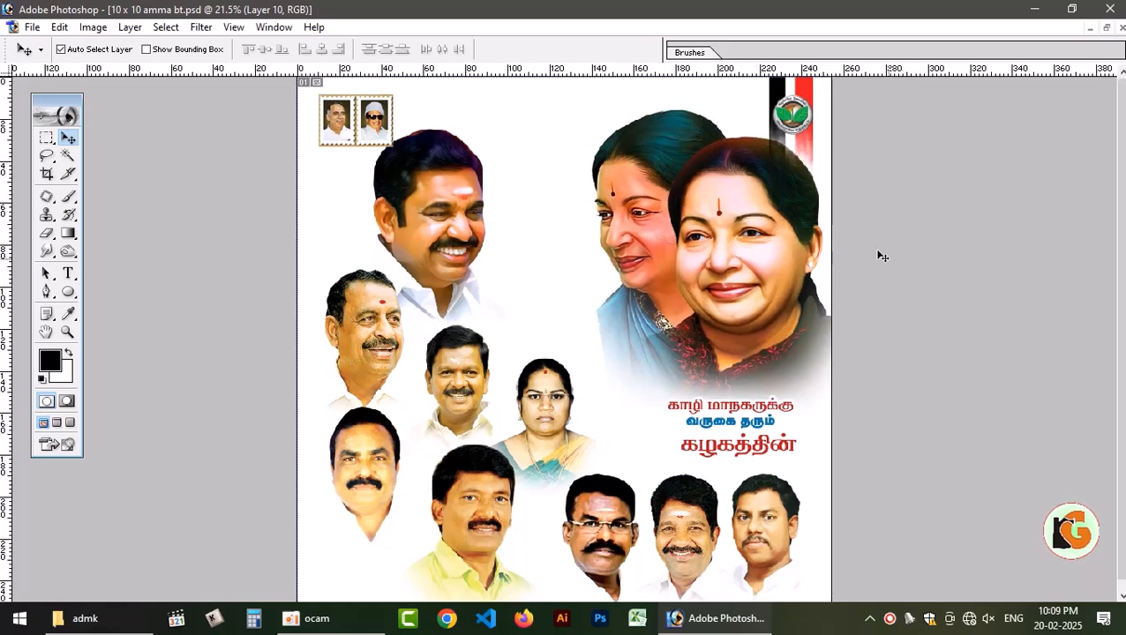
pyautogui.click(813, 158)
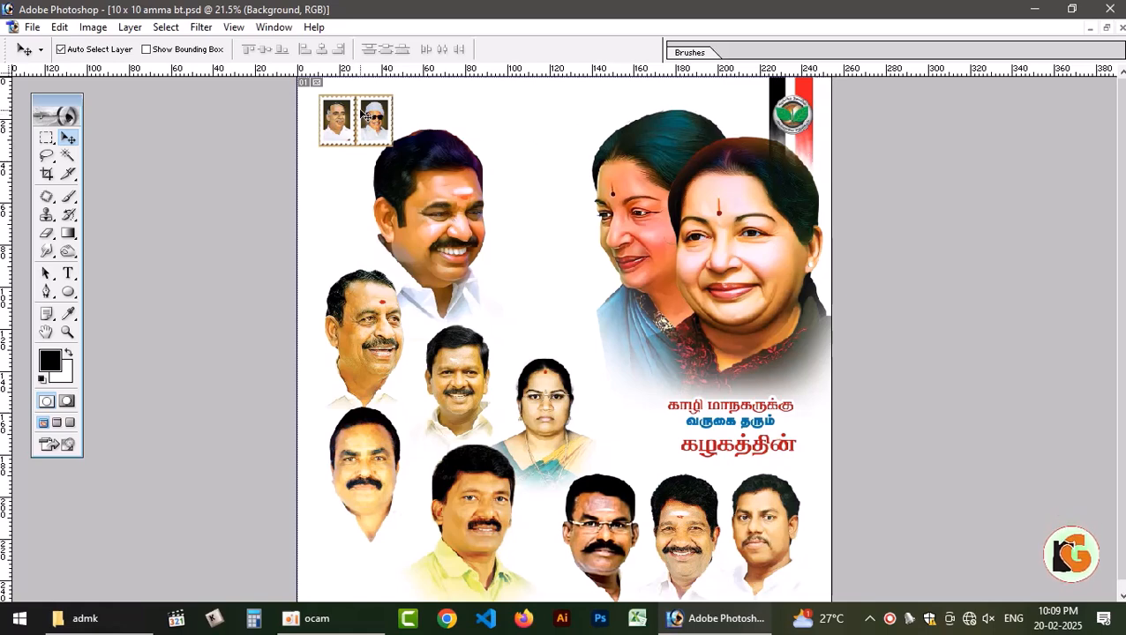
# Move the two stamp portraits to the poster's top centre, and shift the large male and older man's portraits up and left.
pyautogui.moveTo(365, 116); pyautogui.dragTo(510, 97)
pyautogui.moveTo(420, 194); pyautogui.dragTo(394, 158)
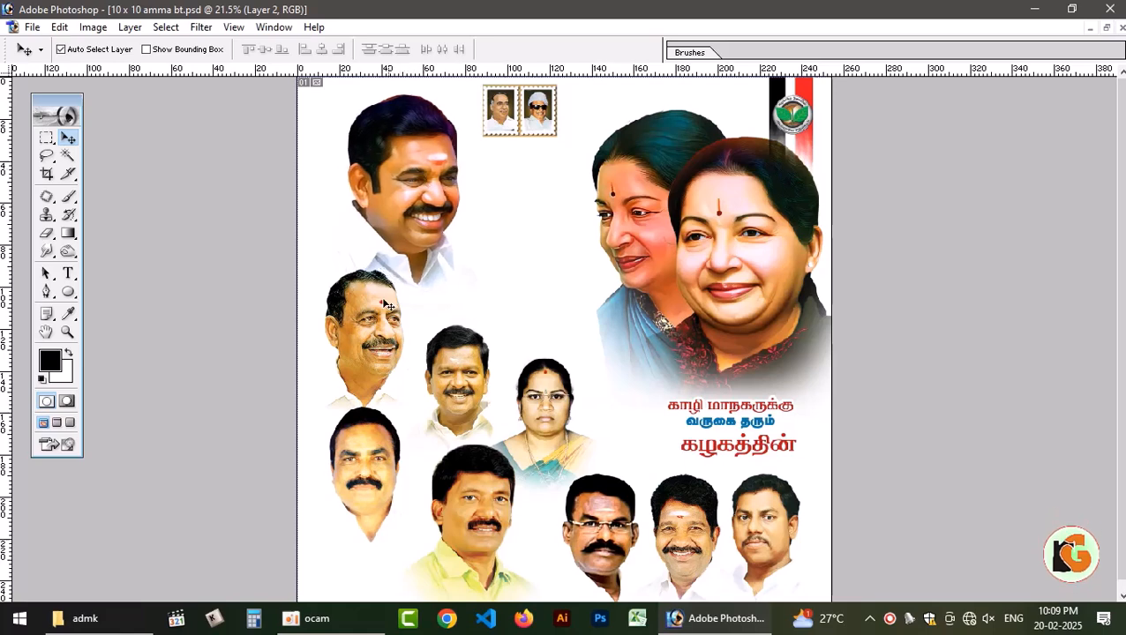
pyautogui.moveTo(376, 324); pyautogui.dragTo(368, 323)
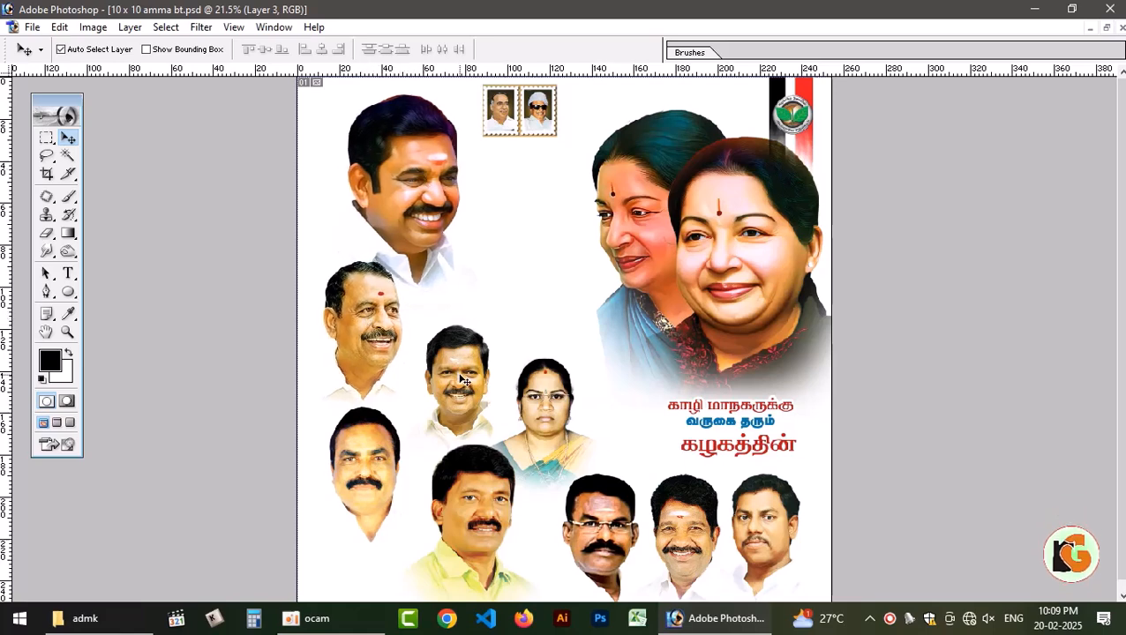
# Move the white-shirted man's and the woman's small portraits up and left, and scale the woman's to 103.5%.
pyautogui.moveTo(461, 380); pyautogui.dragTo(447, 367)
pyautogui.moveTo(556, 424); pyautogui.dragTo(537, 382)
pyautogui.hotkey('ctrl', 't')
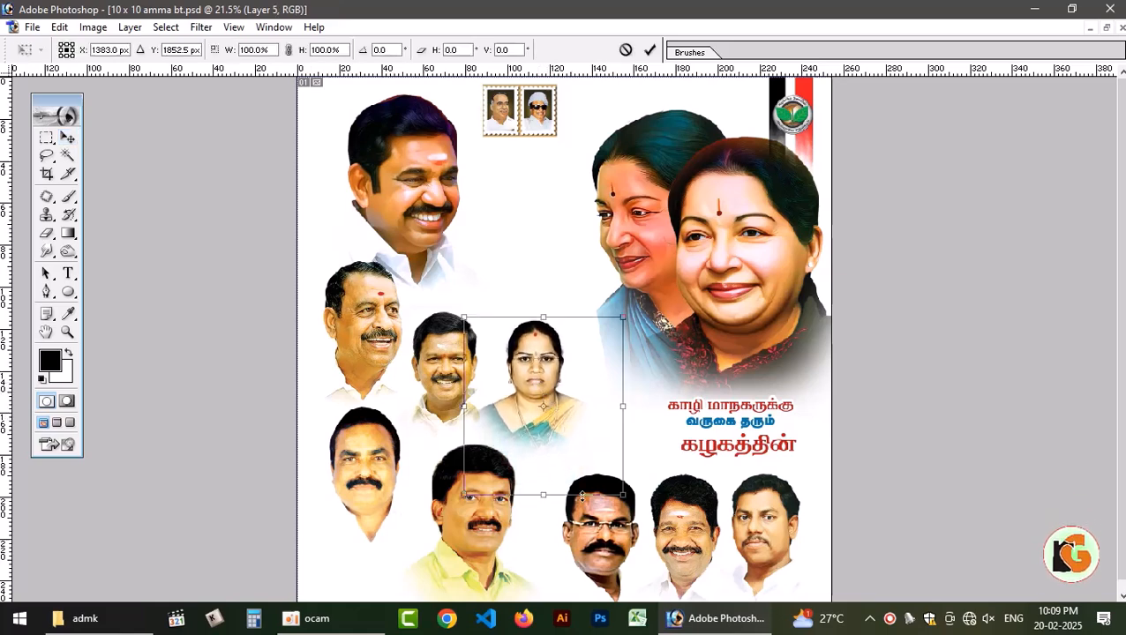
pyautogui.moveTo(623, 497); pyautogui.dragTo(624, 503)
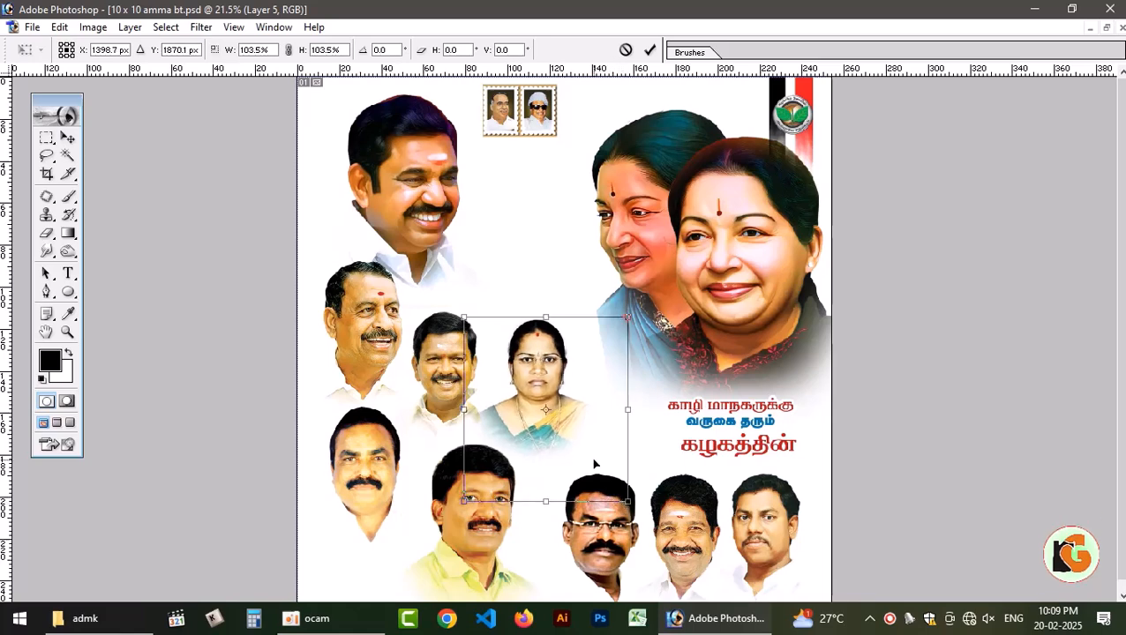
pyautogui.press('Return')
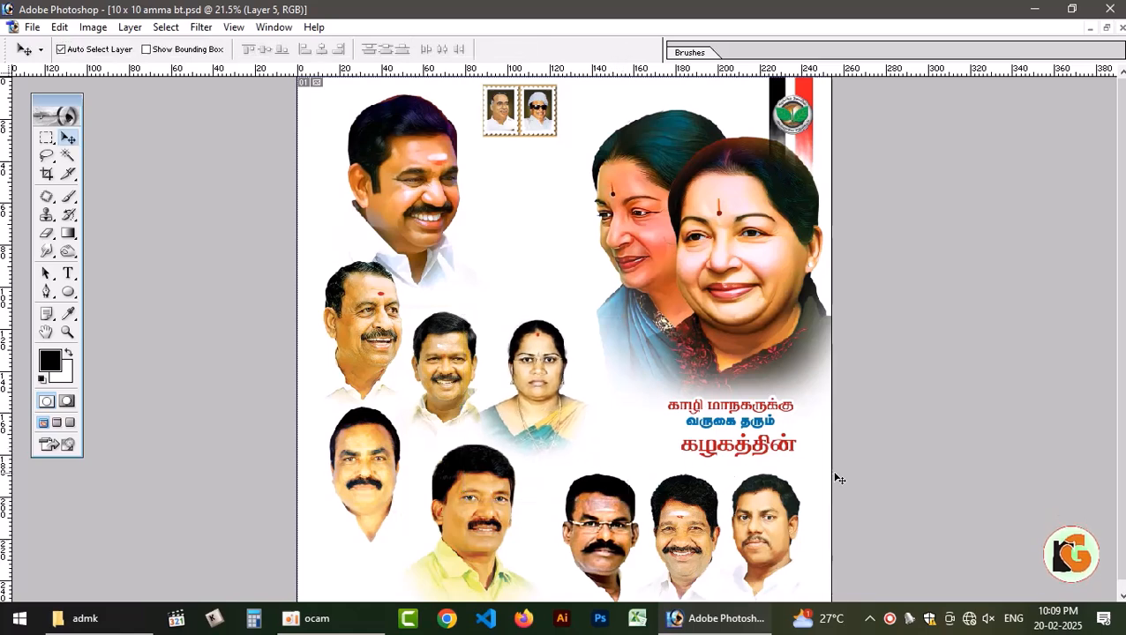
# Shrink the row of three men's portraits and position it near the poster's lower right corner.
pyautogui.scroll(-1, 839, 478)
pyautogui.click(684, 528)
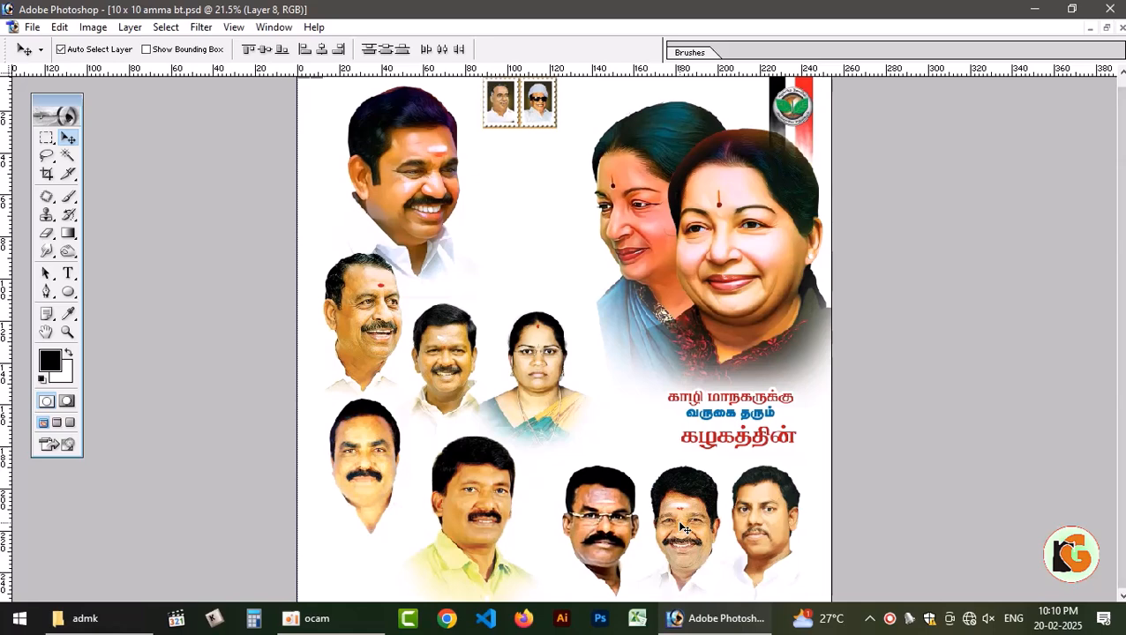
pyautogui.hotkey('ctrl', 't')
pyautogui.moveTo(515, 469); pyautogui.dragTo(582, 542)
pyautogui.press('Return')
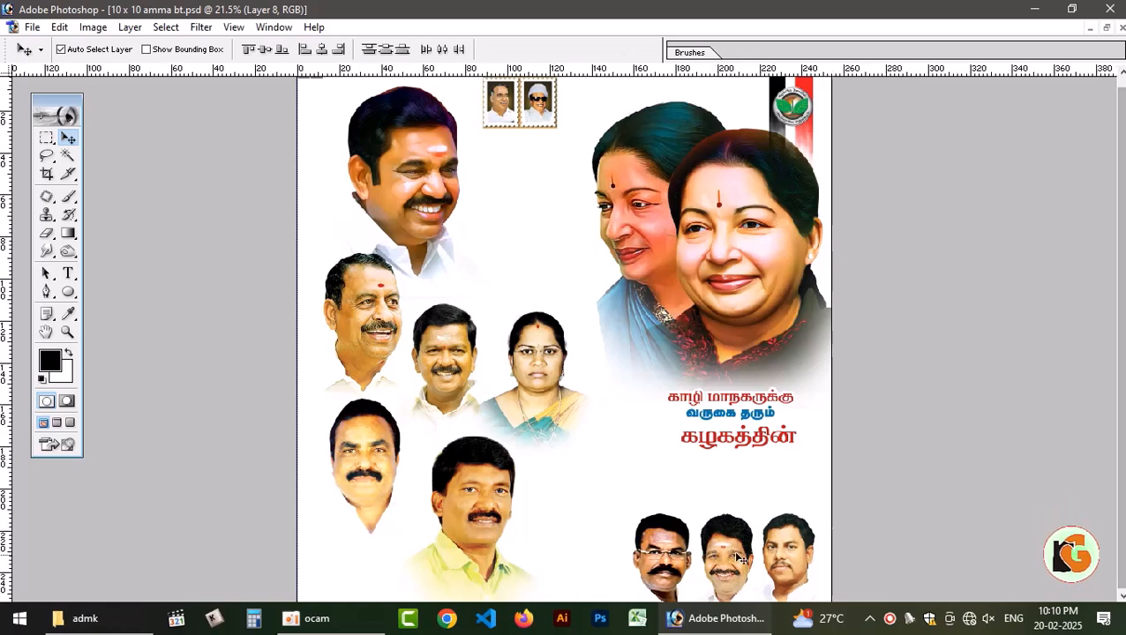
pyautogui.moveTo(744, 556); pyautogui.dragTo(736, 537)
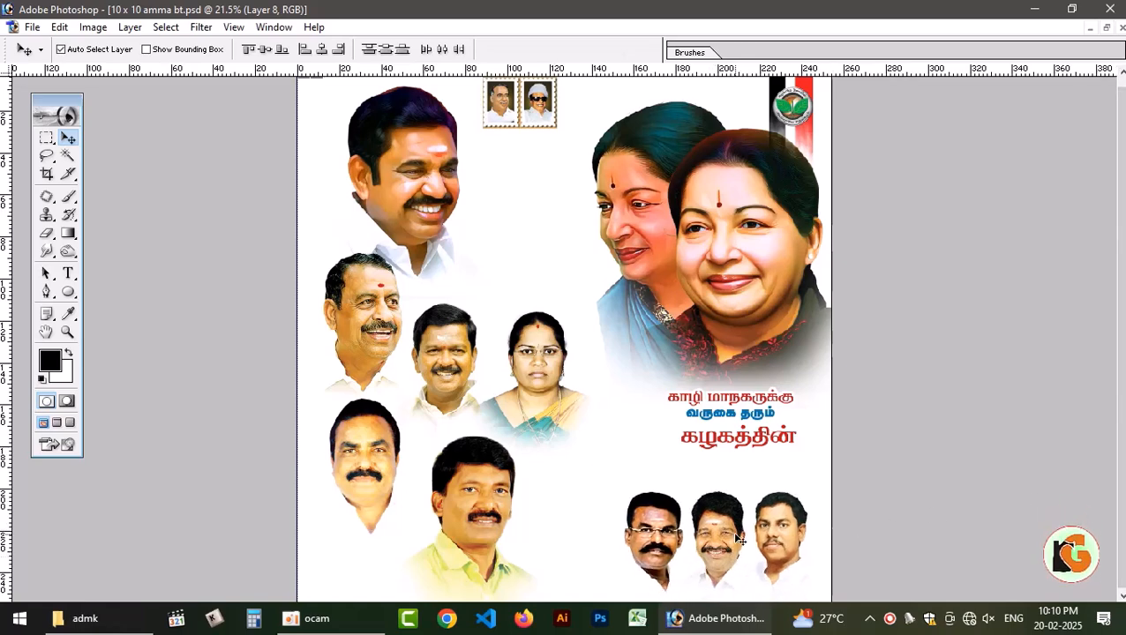
# Shift the yellow-shirted man's portrait right and place the party flag emblem immediately right of the two stamp portraits.
pyautogui.click(397, 494)
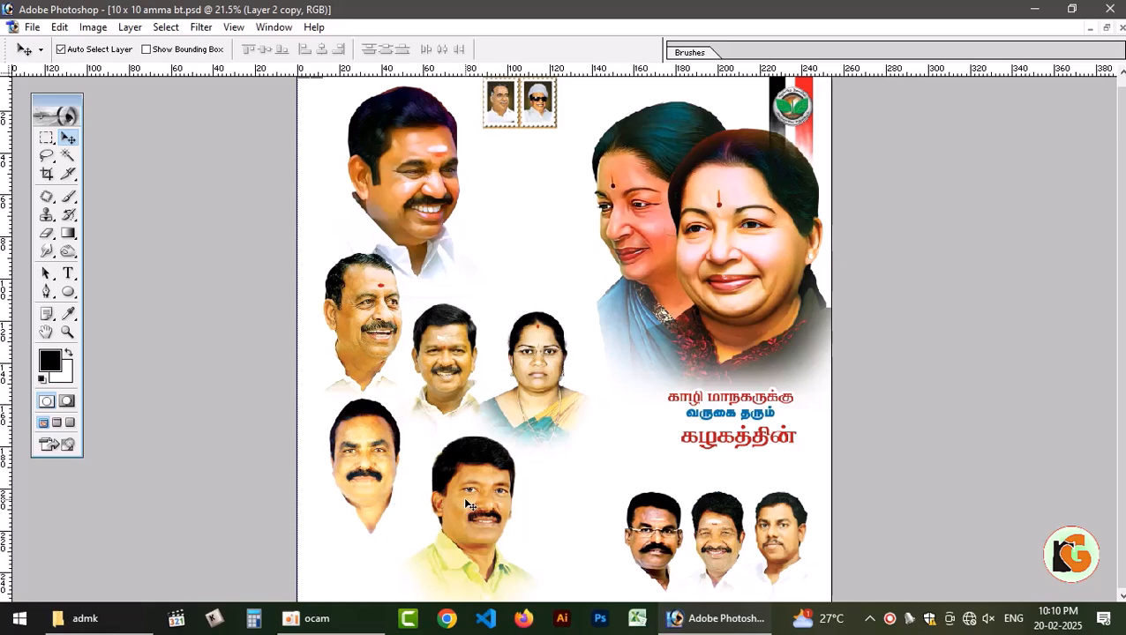
pyautogui.moveTo(472, 503); pyautogui.dragTo(502, 513)
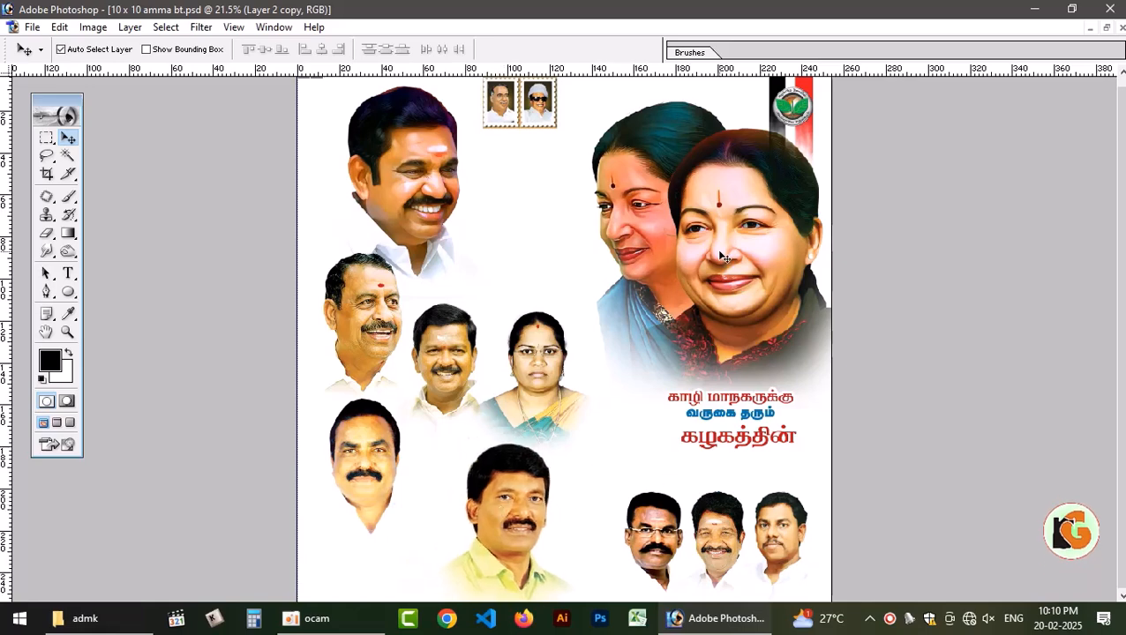
pyautogui.scroll(1, 756, 349)
pyautogui.moveTo(791, 121); pyautogui.dragTo(574, 117)
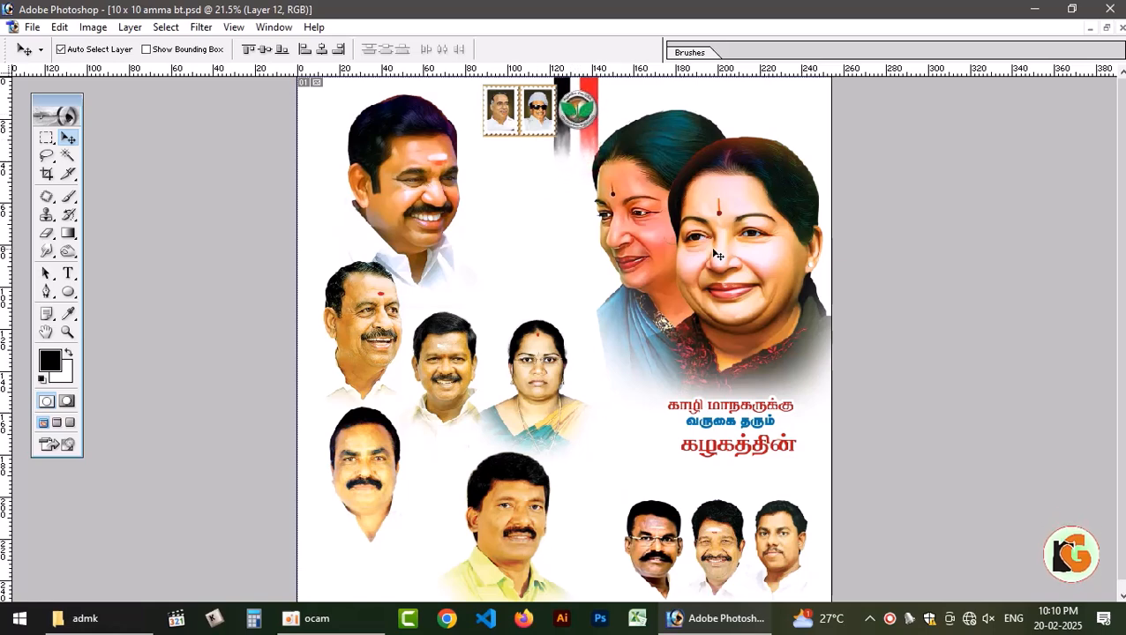
# Move the front woman's portrait up and left, and shrink the party flag emblem into the poster's upper right corner.
pyautogui.moveTo(736, 268); pyautogui.dragTo(724, 224)
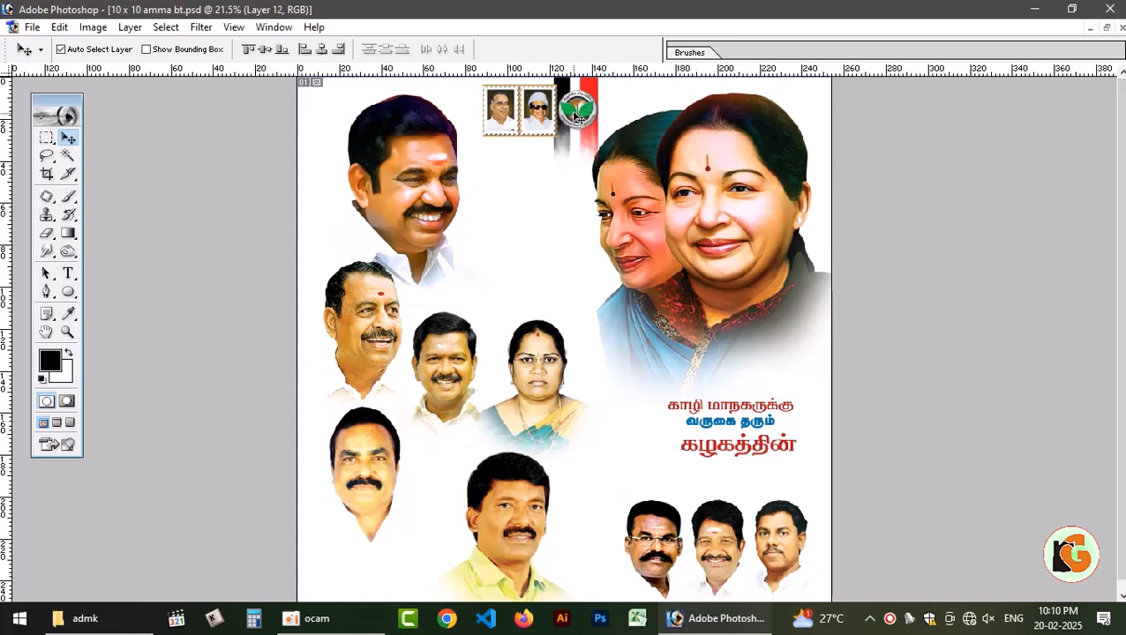
pyautogui.moveTo(576, 119); pyautogui.dragTo(795, 121)
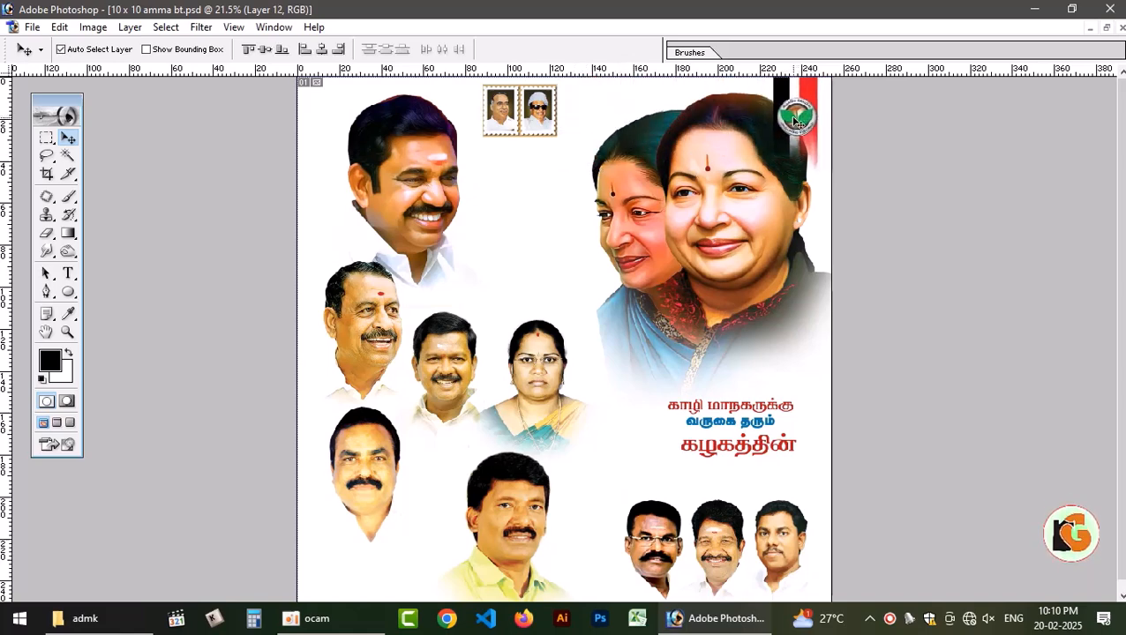
pyautogui.hotkey('ctrl', 't')
pyautogui.moveTo(819, 182); pyautogui.dragTo(796, 124)
pyautogui.press('Return')
# Shift the two overlapping large women's portraits left and scale them to 109.1%.
pyautogui.click(773, 161)
pyautogui.click(746, 220)
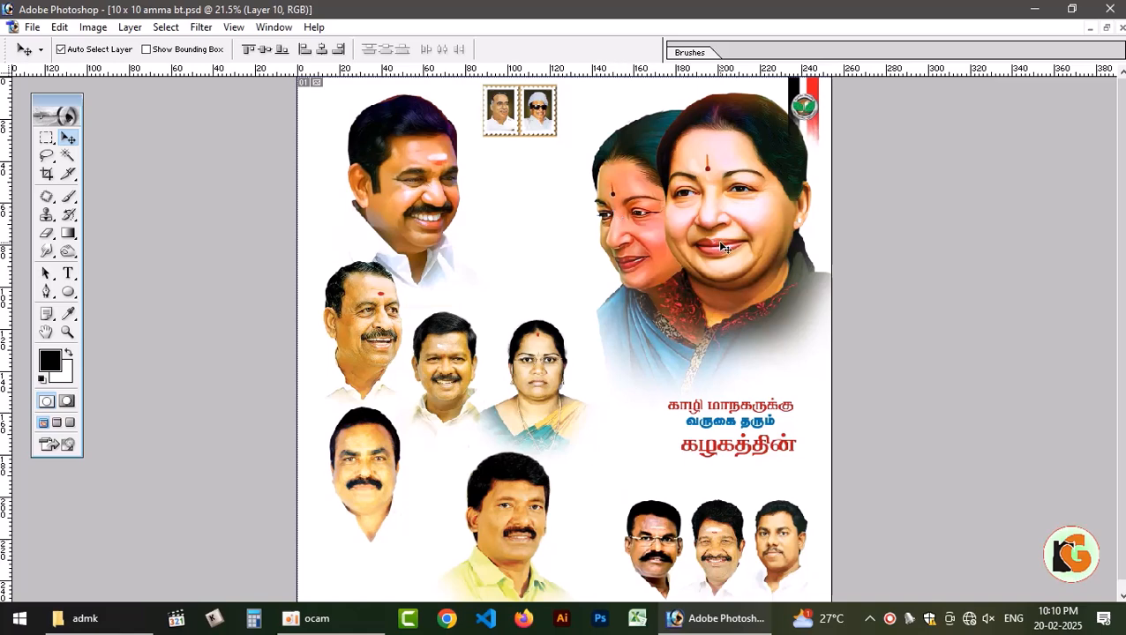
pyautogui.moveTo(746, 219); pyautogui.dragTo(706, 247)
pyautogui.hotkey('ctrl', 't')
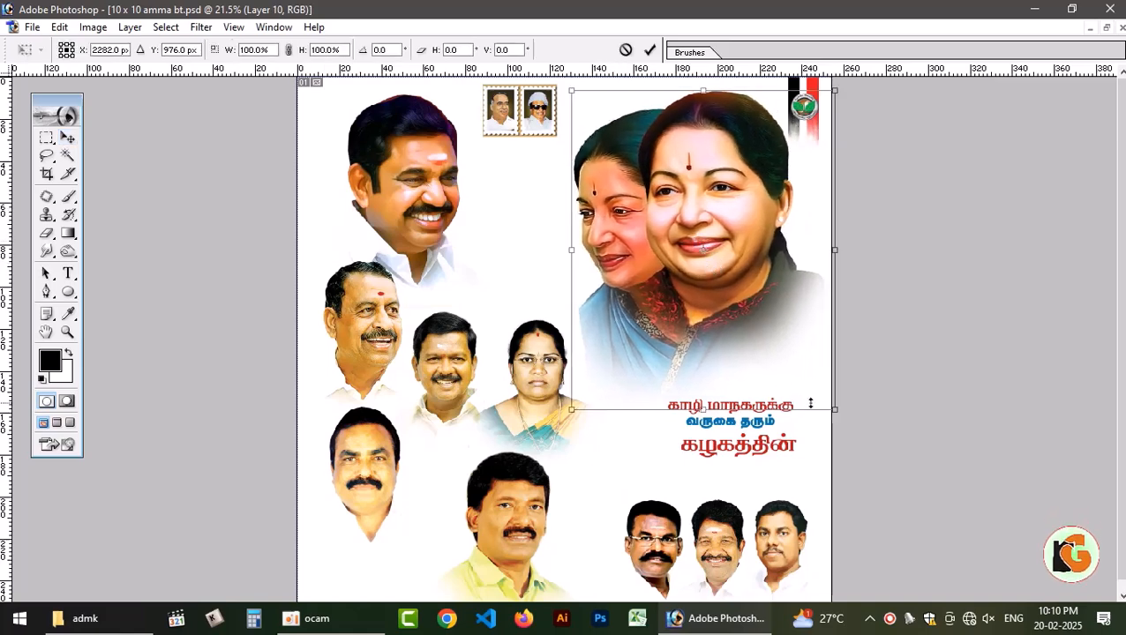
pyautogui.moveTo(838, 410); pyautogui.dragTo(858, 438)
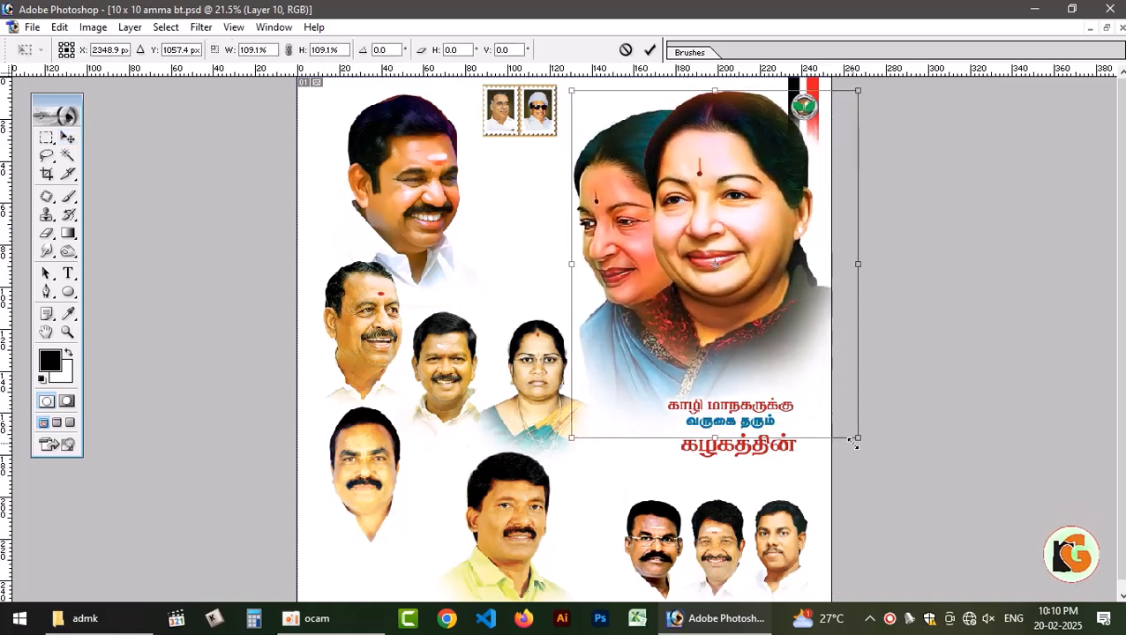
pyautogui.press('Return')
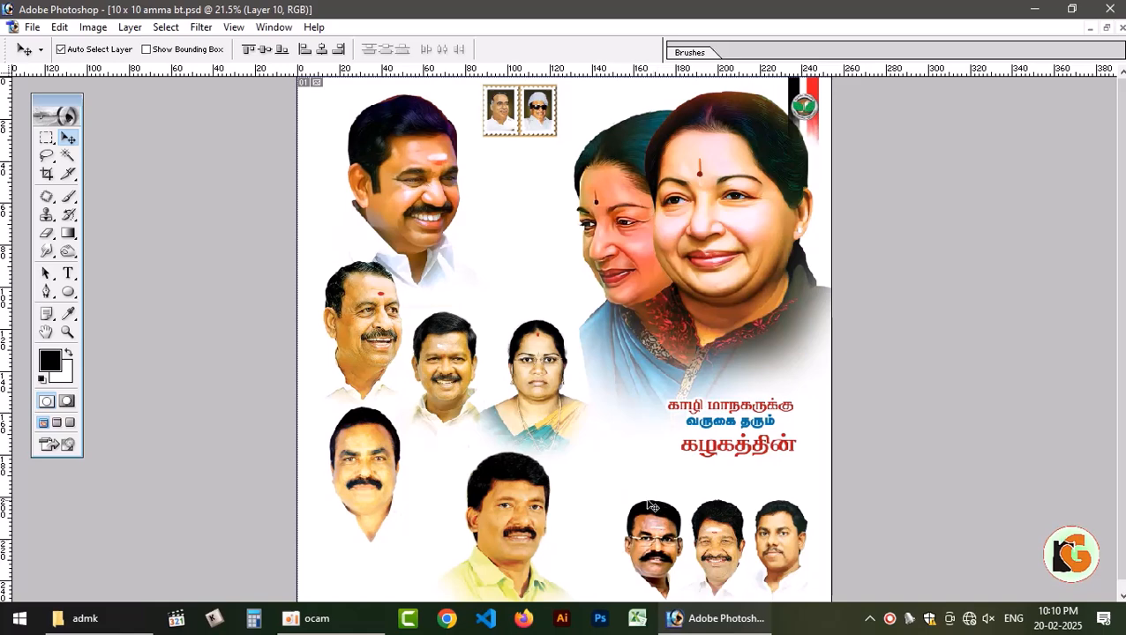
# Move the yellow-shirted man's portrait left along the poster's lower edge.
pyautogui.scroll(-1, 690, 492)
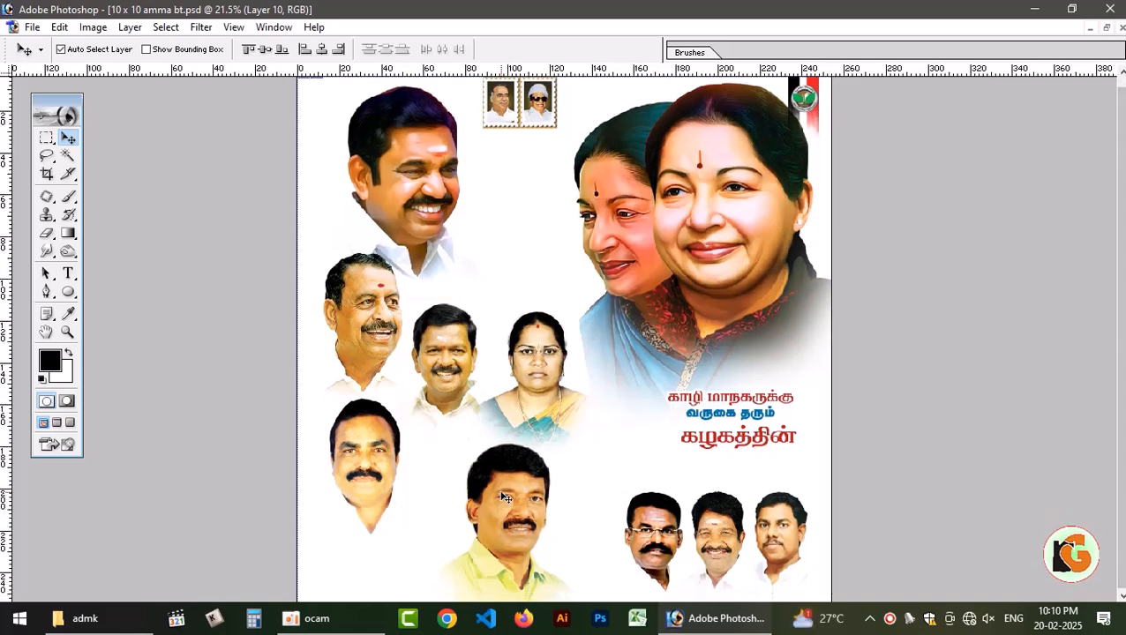
pyautogui.moveTo(502, 521); pyautogui.dragTo(457, 524)
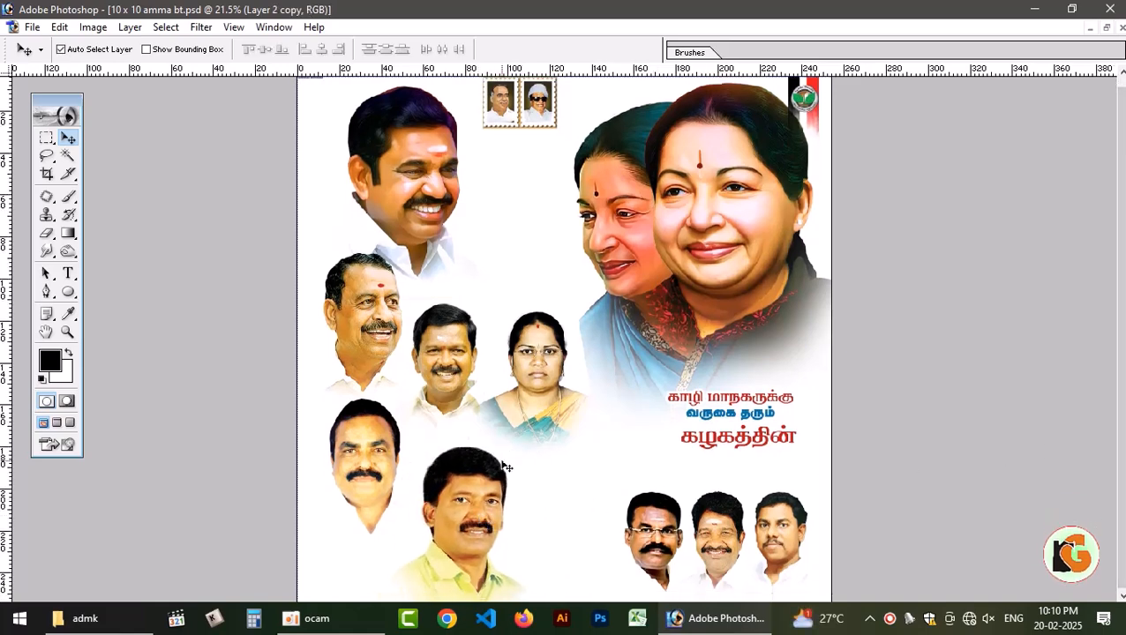
pyautogui.hotkey('ctrl', '0')
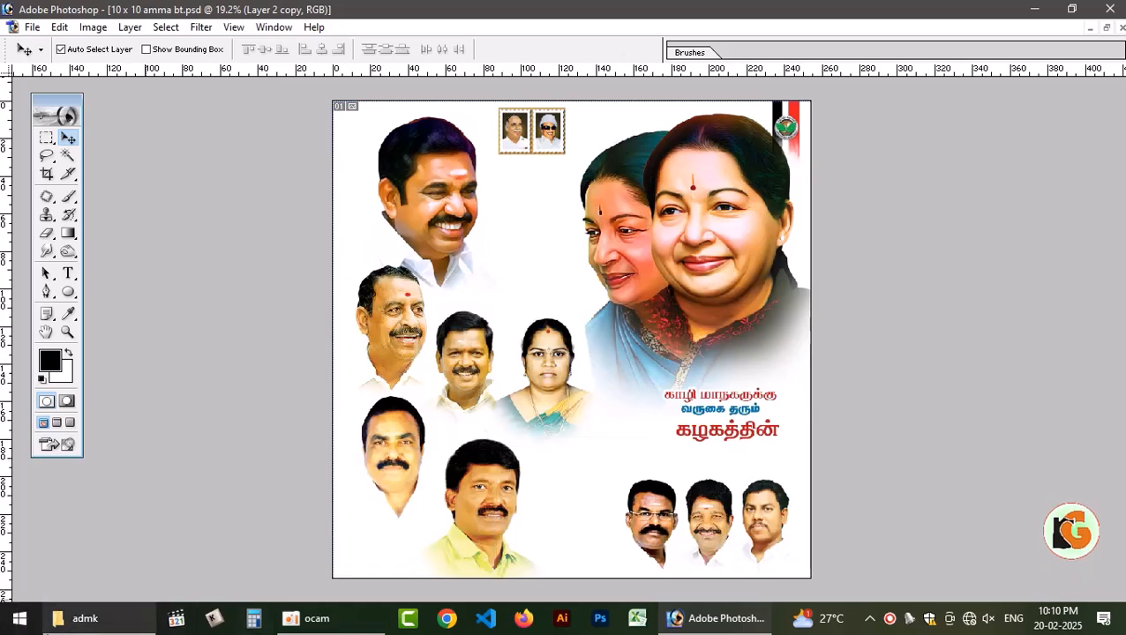
pyautogui.hotkey('ctrl', 'shift', 'n')
pyautogui.write('\\')
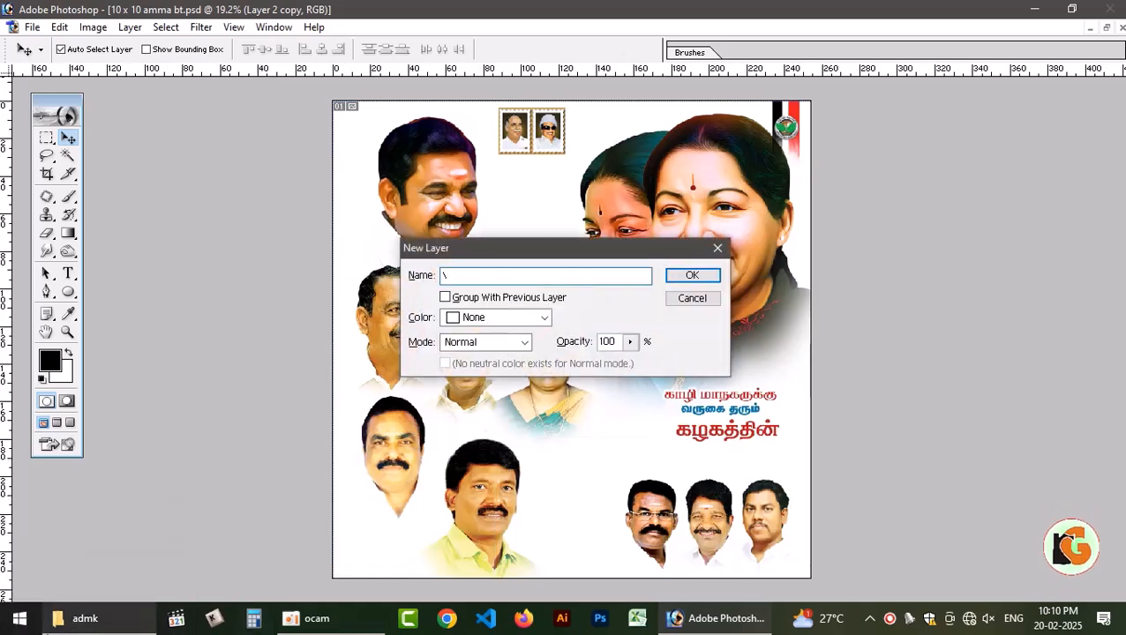
pyautogui.click(698, 300)
# Show the layer list and add a new empty layer beneath all the portraits, directly above the background.
pyautogui.press('F7')
pyautogui.click(543, 270)
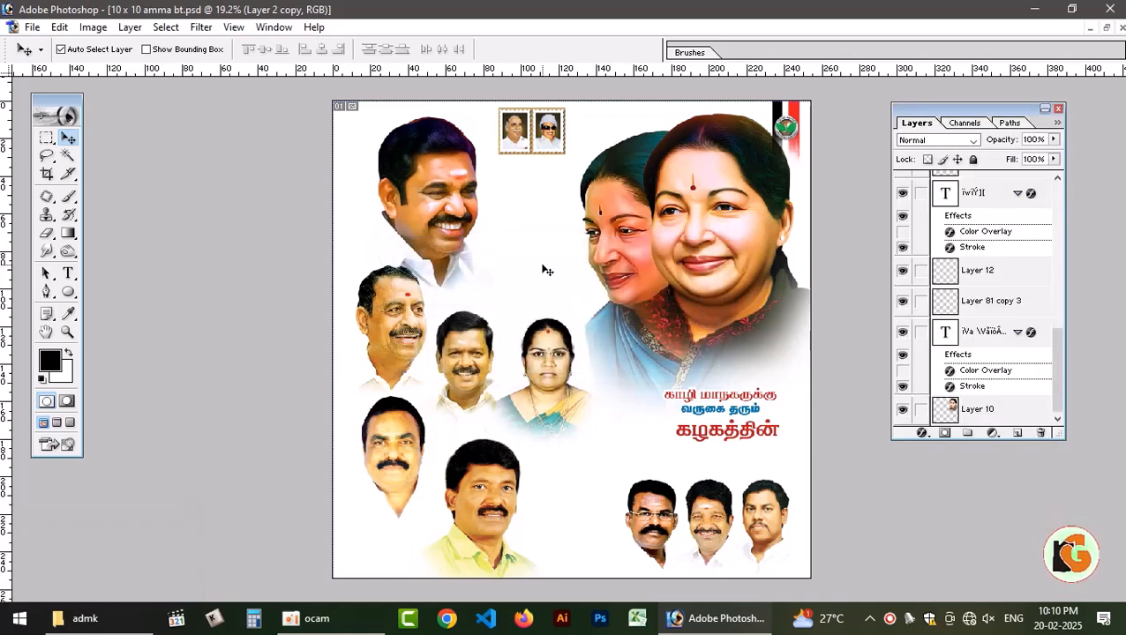
pyautogui.hotkey('ctrl', 'shift', 'n')
pyautogui.press('Return')
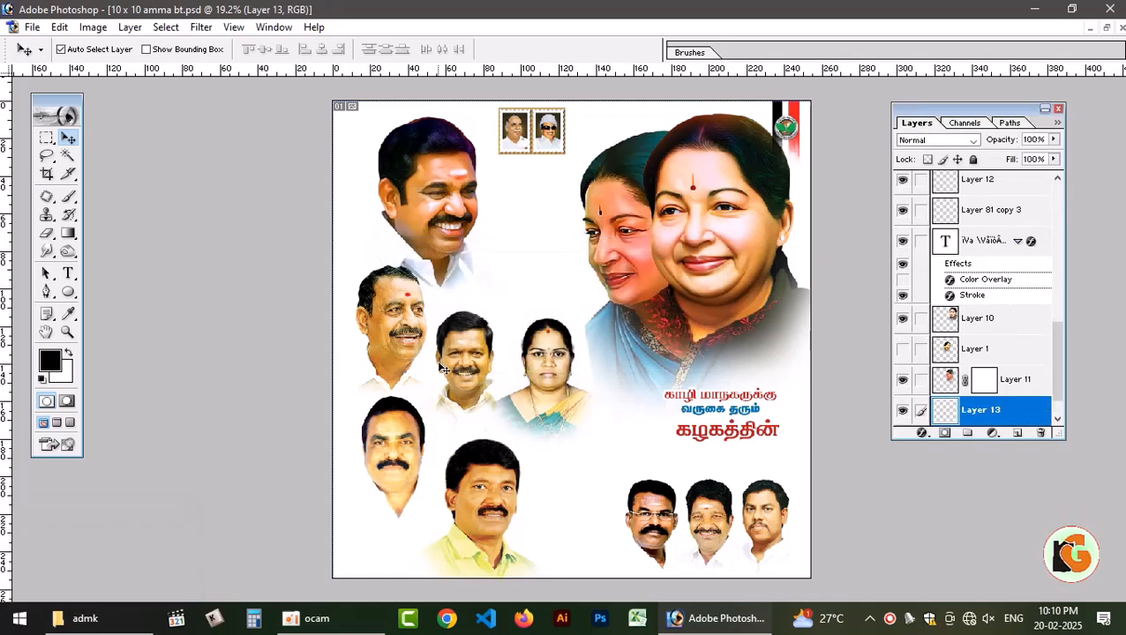
# Set the foreground colour to a mauve with cyan 20%, magenta 50% and black 0%, and fill the new layer with it.
pyautogui.click(52, 361)
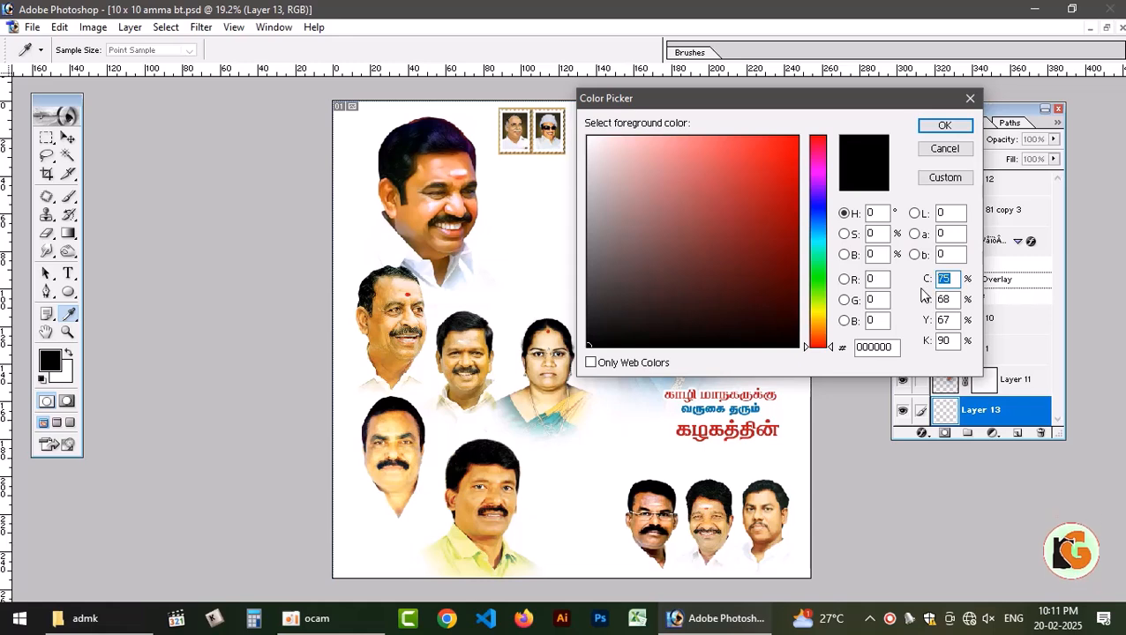
pyautogui.write('20')
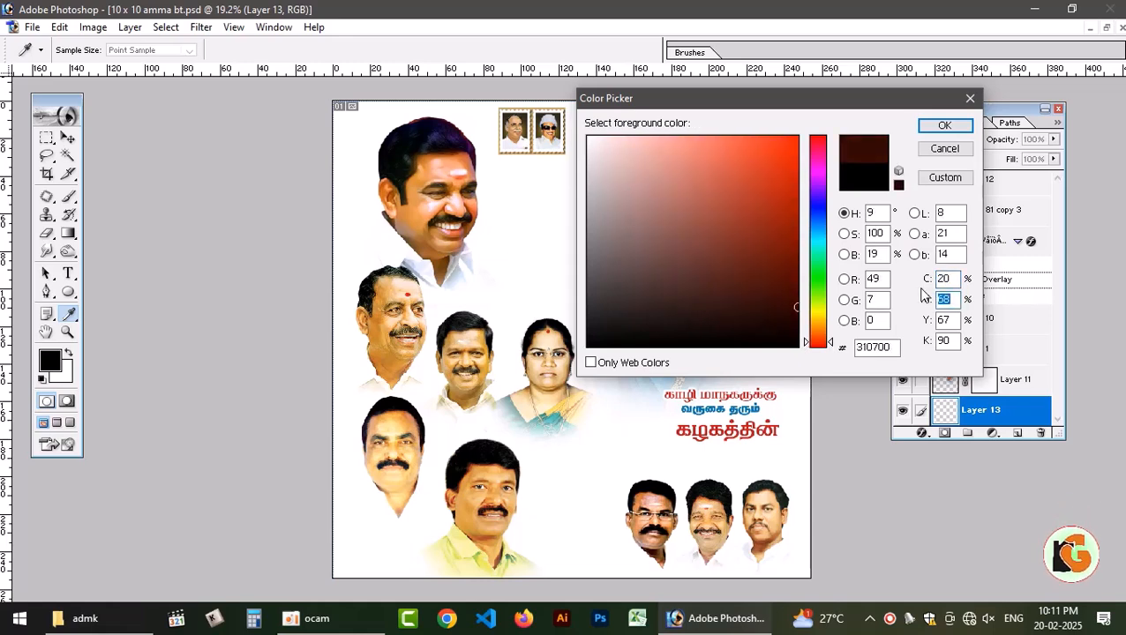
pyautogui.write('50')
pyautogui.press('Tab')
pyautogui.press('Tab')
pyautogui.write('0')
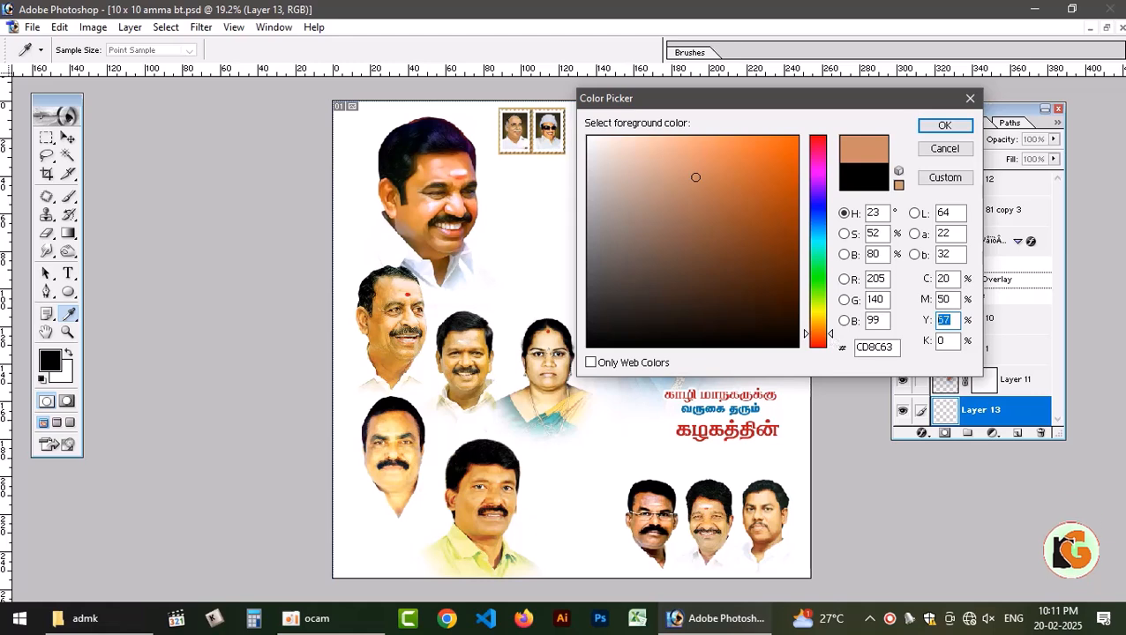
pyautogui.press('Escape')
pyautogui.press('v')
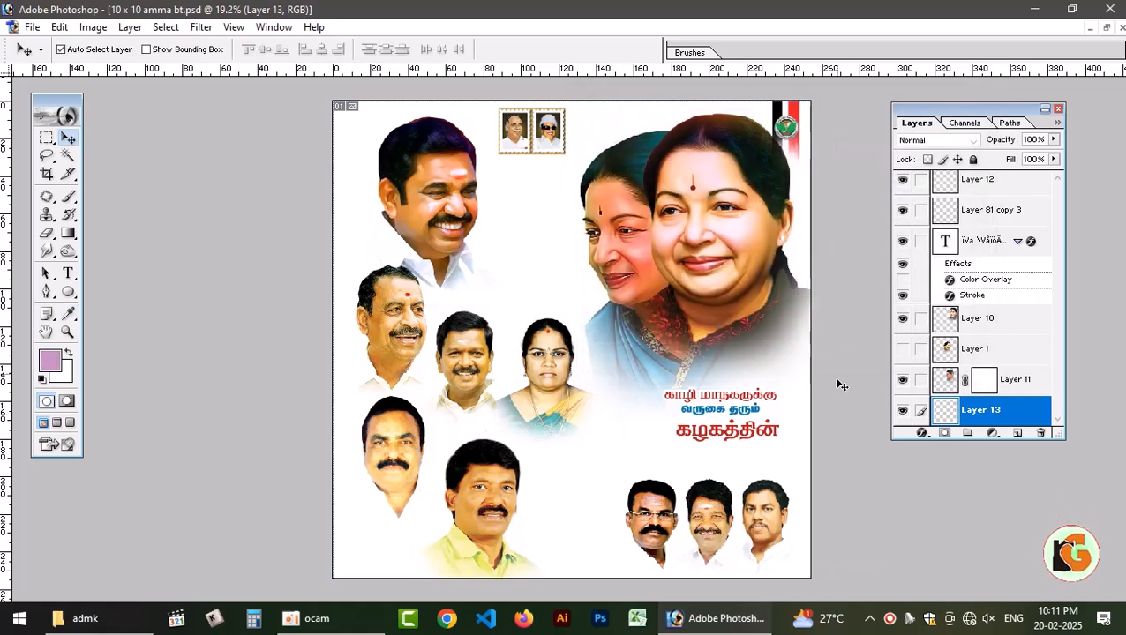
pyautogui.hotkey('alt', 'BackSpace')
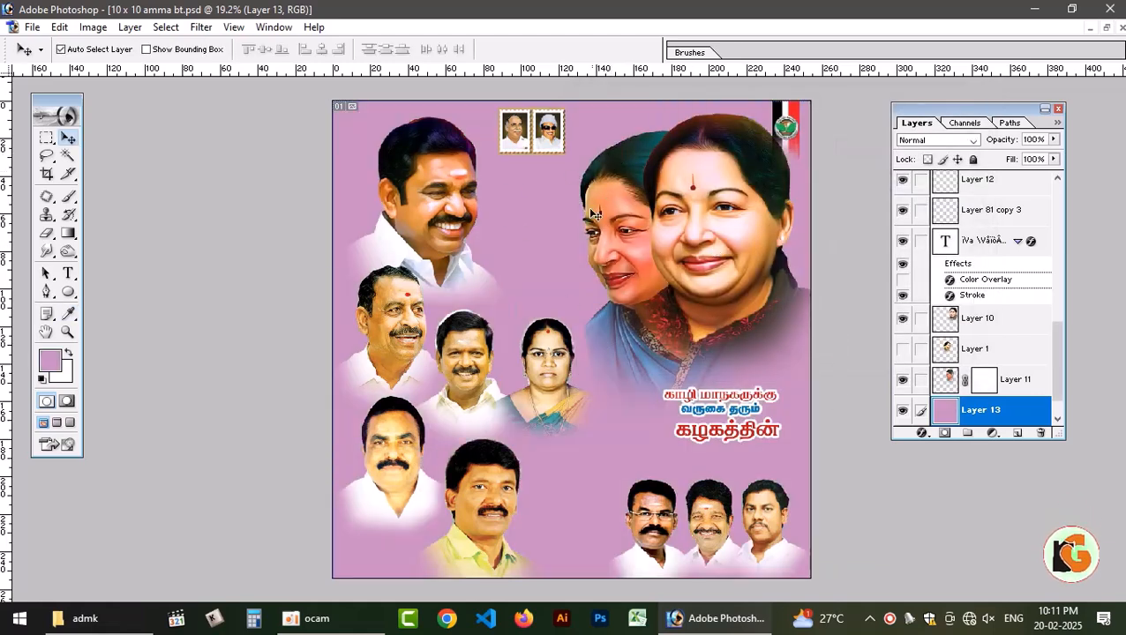
# Select the white fringe around the small white-shirted man beside the woman with the Magic Wand, feather it 1 pixel, and delete it.
pyautogui.click(481, 364)
pyautogui.hotkey('ctrl', '+')
pyautogui.hotkey('ctrl', '+')
pyautogui.hotkey('ctrl', '+')
pyautogui.hotkey('ctrl', '+')
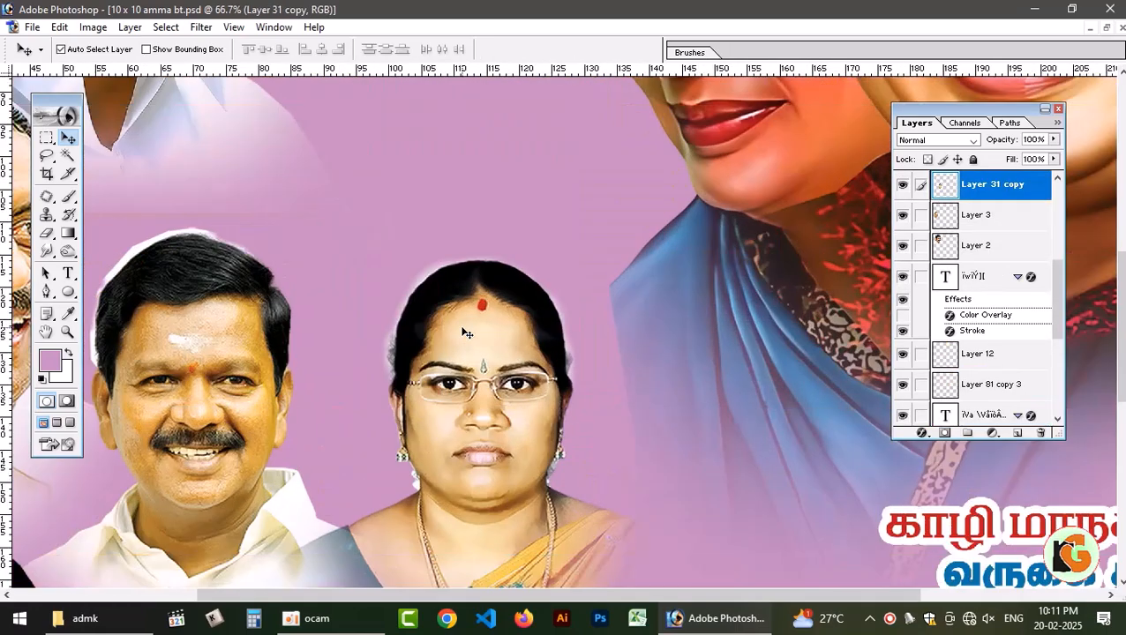
pyautogui.moveTo(432, 497); pyautogui.dragTo(708, 463)
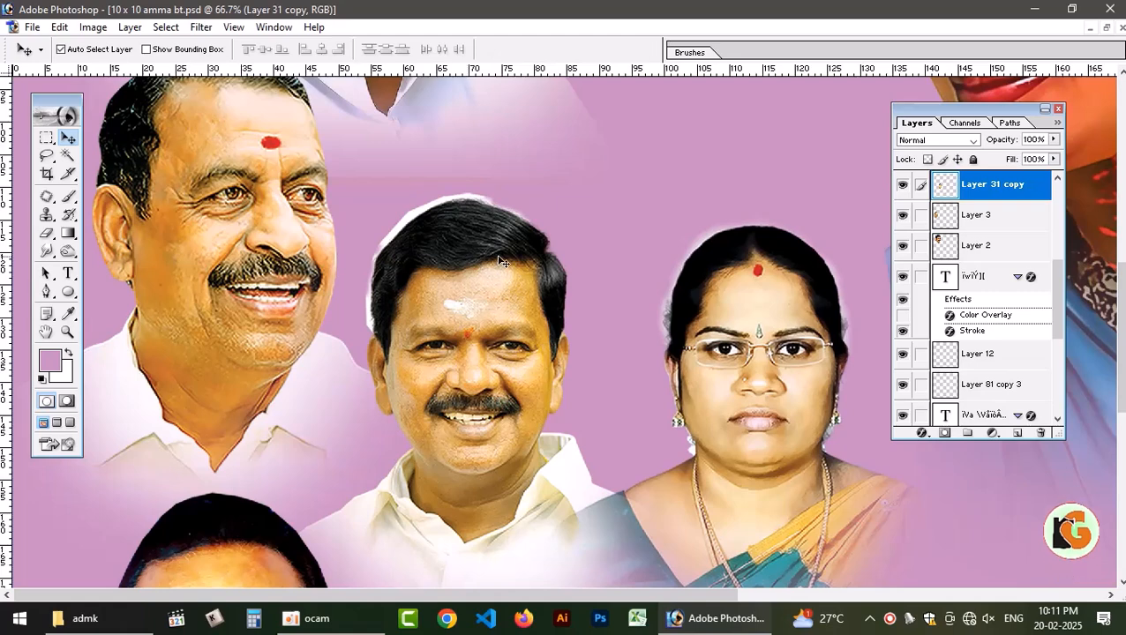
pyautogui.press('w')
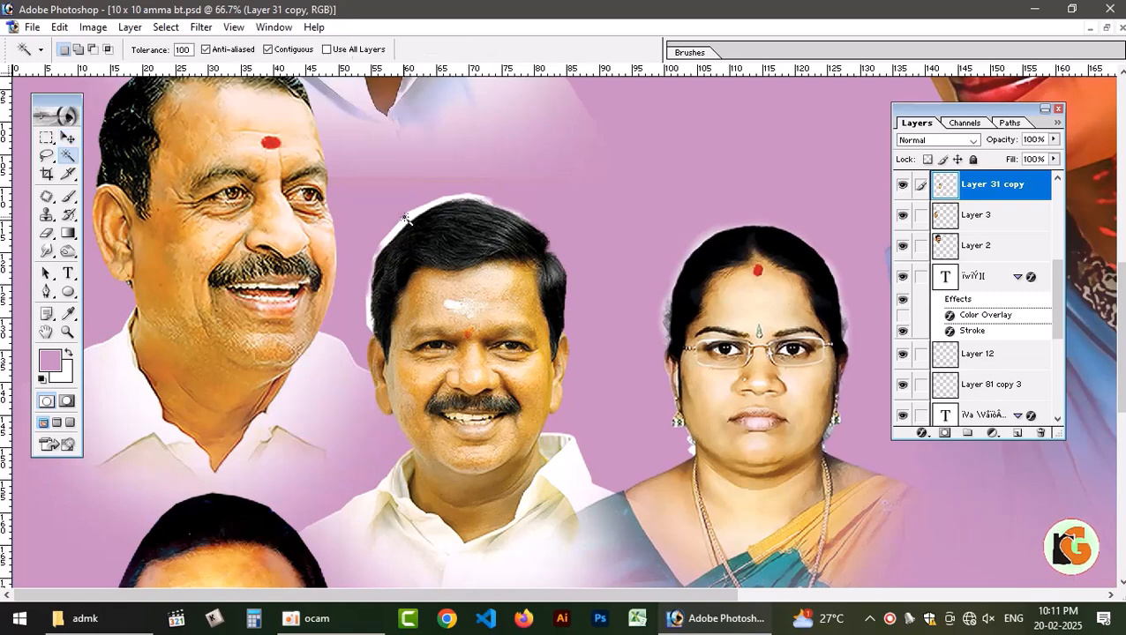
pyautogui.click(405, 218)
pyautogui.keyDown('shift'); pyautogui.click(570, 207); pyautogui.keyUp('shift')
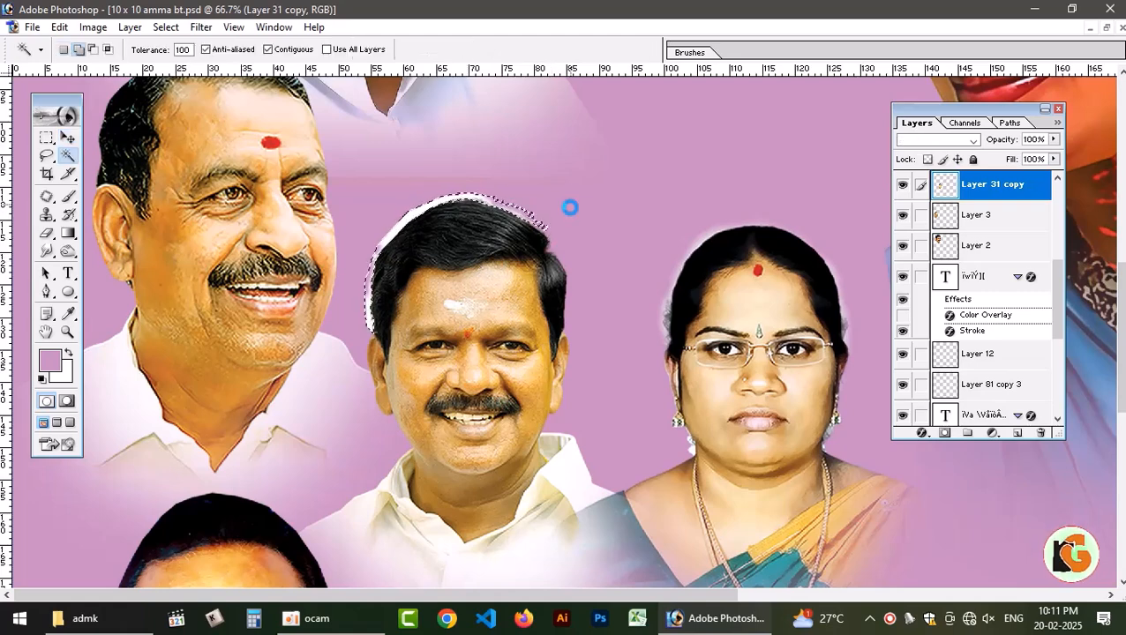
pyautogui.hotkey('alt', 'ctrl', 'd')
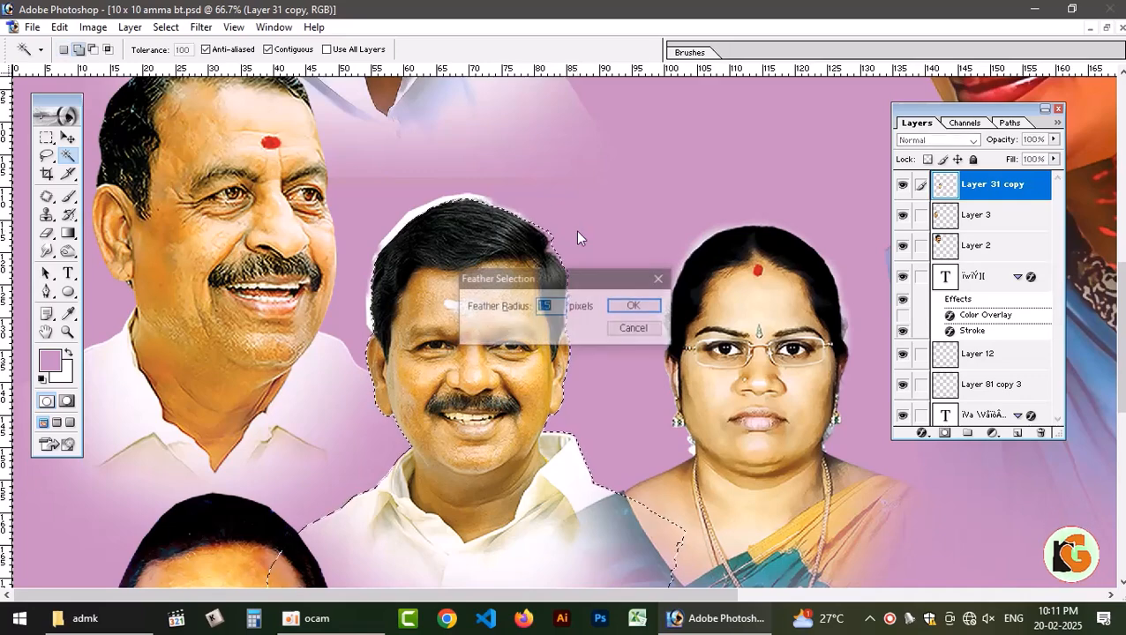
pyautogui.write('1')
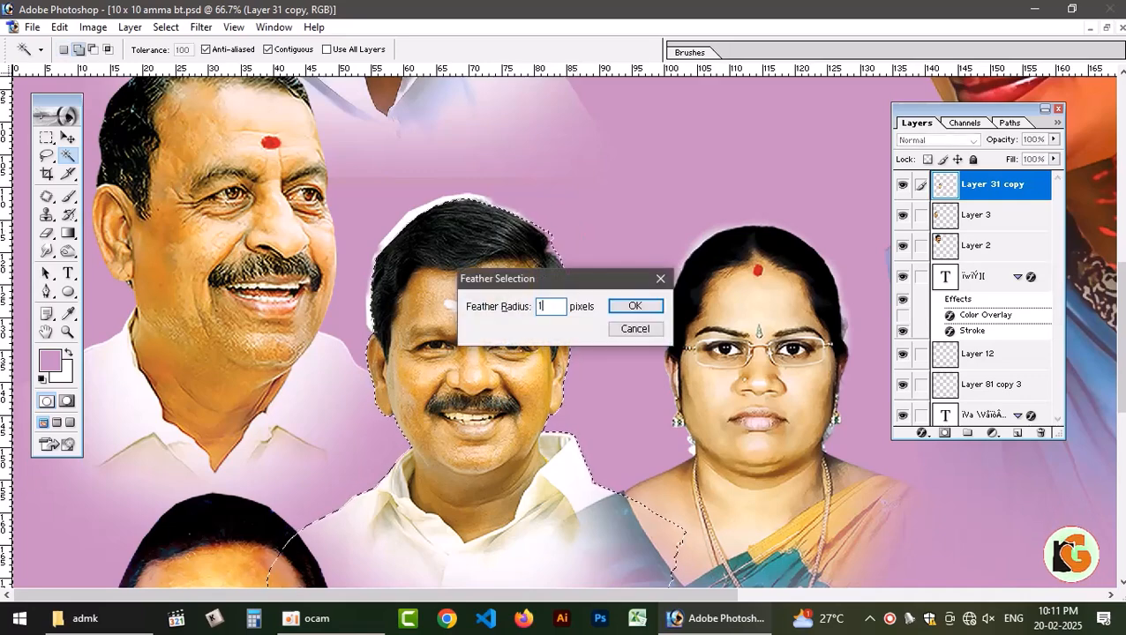
pyautogui.press('Return')
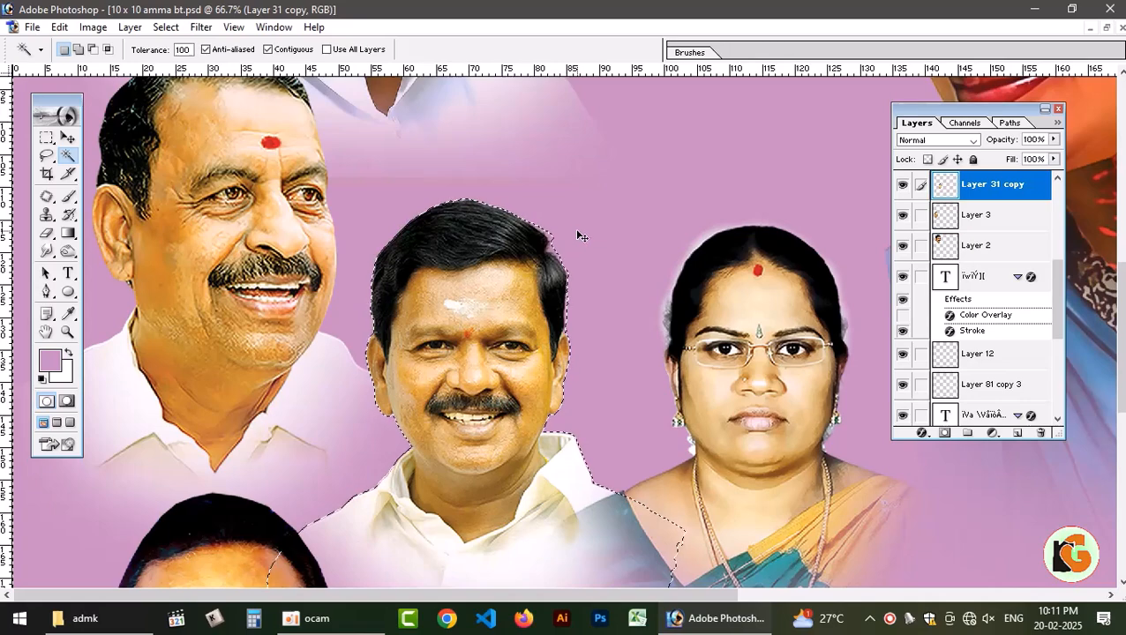
pyautogui.hotkey('ctrl', 'd')
# Select the pale halo around the hair of the woman in glasses, feather it 1 pixel, and delete it.
pyautogui.moveTo(761, 302); pyautogui.dragTo(620, 282)
pyautogui.press('v')
pyautogui.click(617, 301)
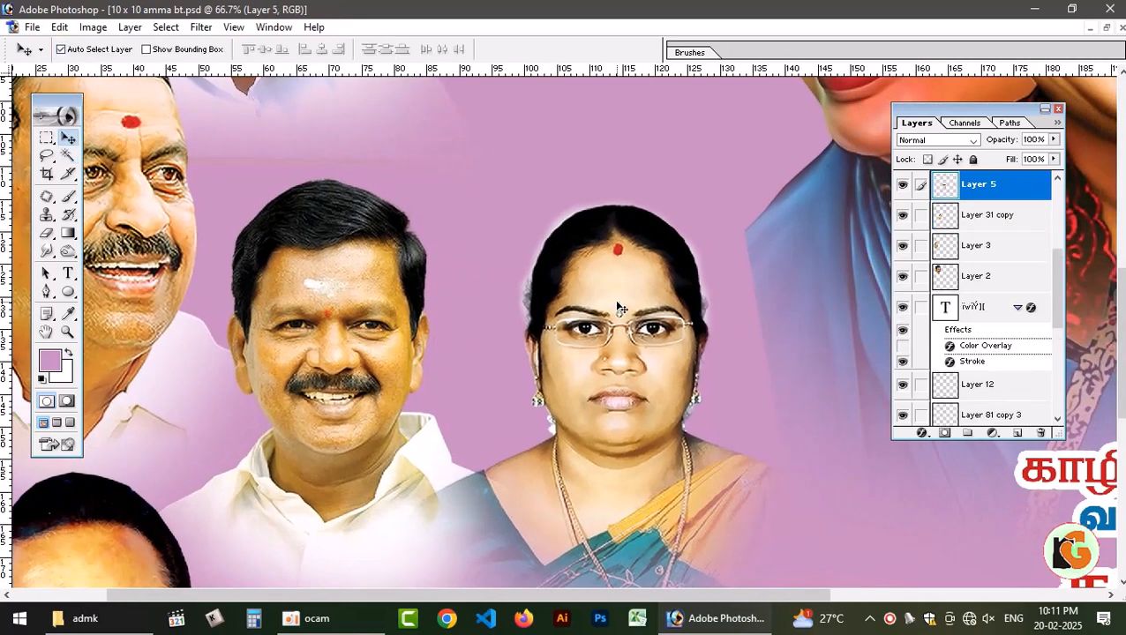
pyautogui.press('w')
pyautogui.click(562, 219)
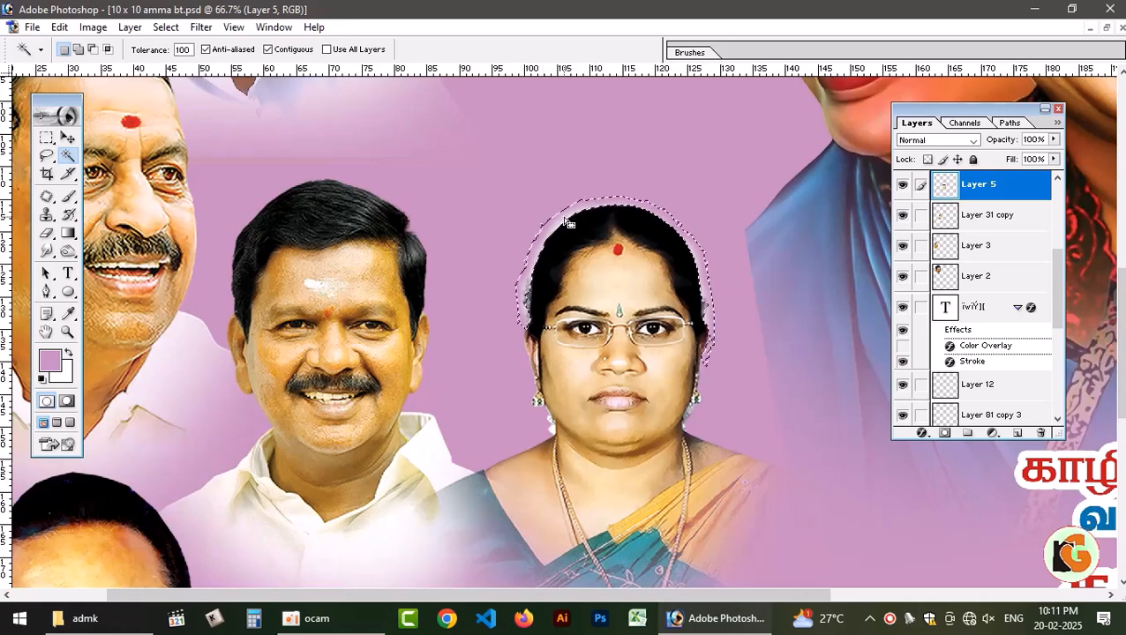
pyautogui.hotkey('alt', 'ctrl', 'd')
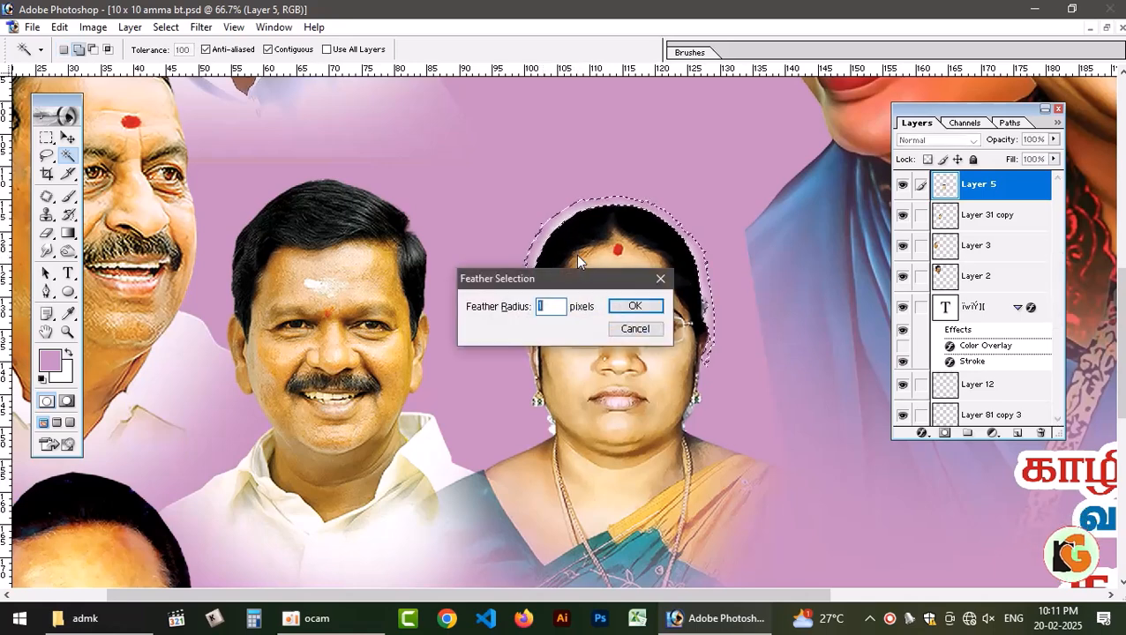
pyautogui.press('Return')
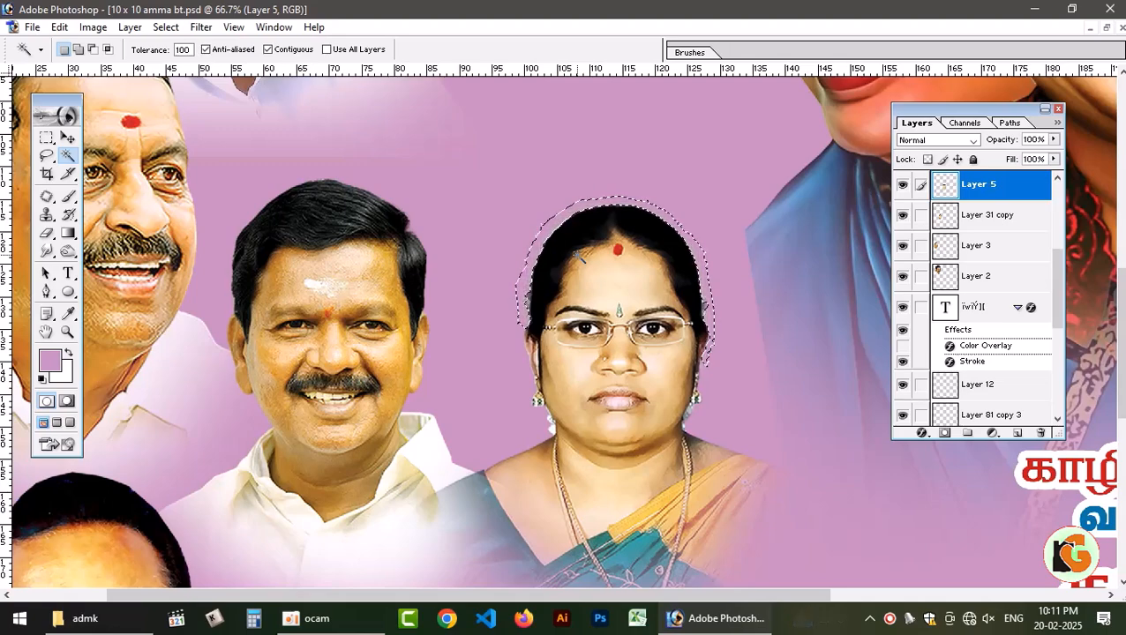
pyautogui.hotkey('ctrl', 'd')
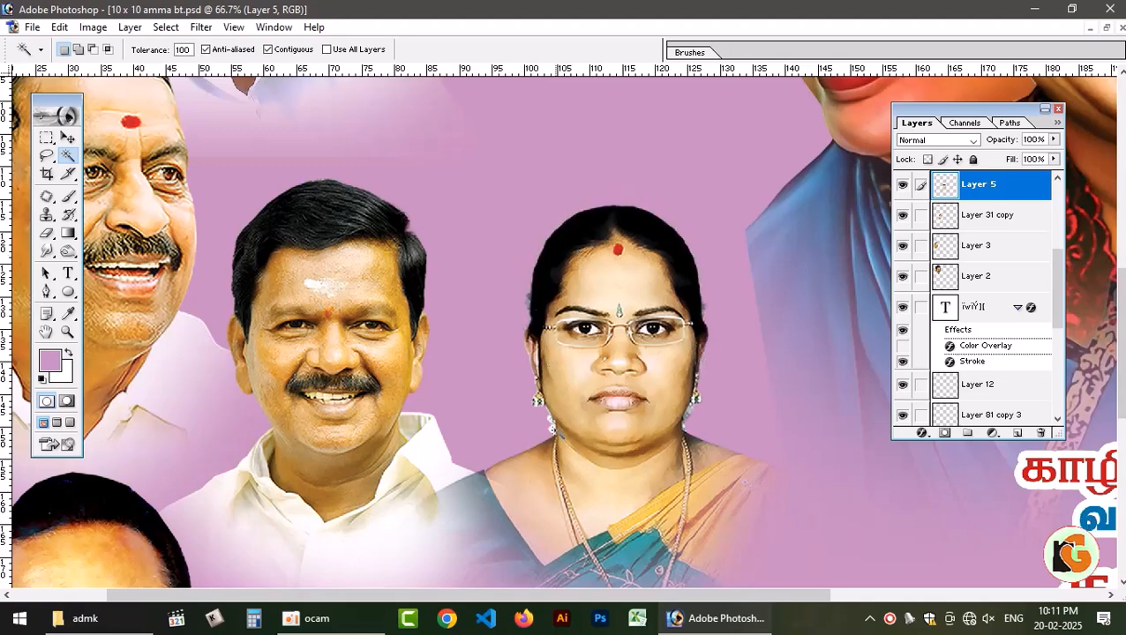
# Nudge the yellow-shirted man's portrait up and slightly enlarge the white-shirted man's portrait immediately left of it.
pyautogui.hotkey('ctrl', '0')
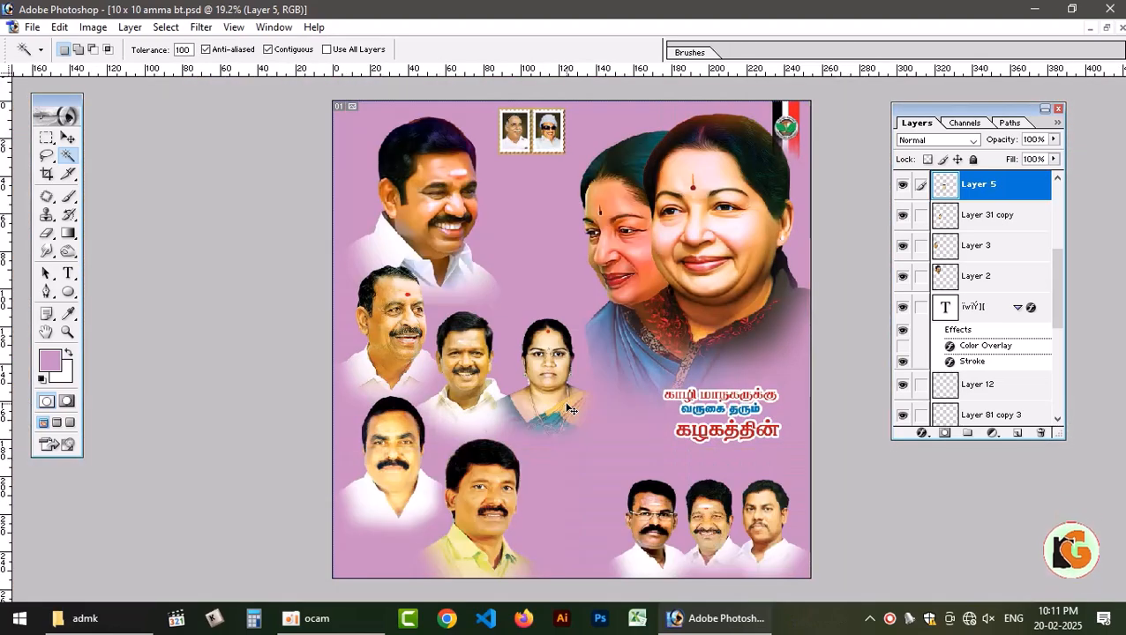
pyautogui.press('v')
pyautogui.moveTo(509, 499); pyautogui.dragTo(500, 486)
pyautogui.click(392, 445)
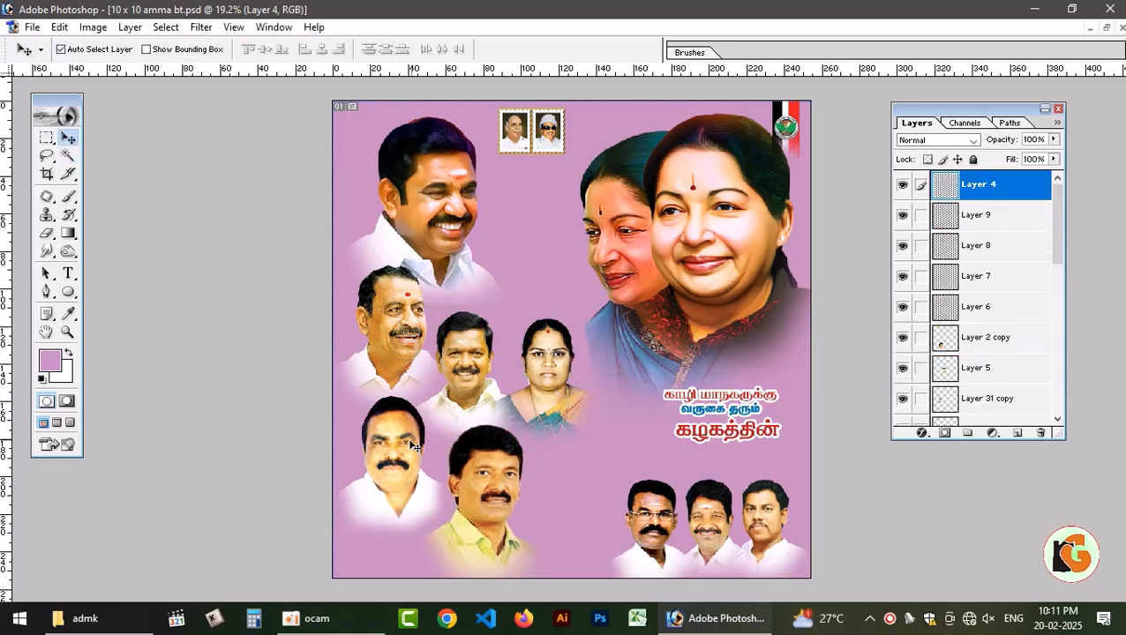
pyautogui.hotkey('ctrl', 't')
pyautogui.moveTo(453, 540); pyautogui.dragTo(459, 555)
pyautogui.press('Return')
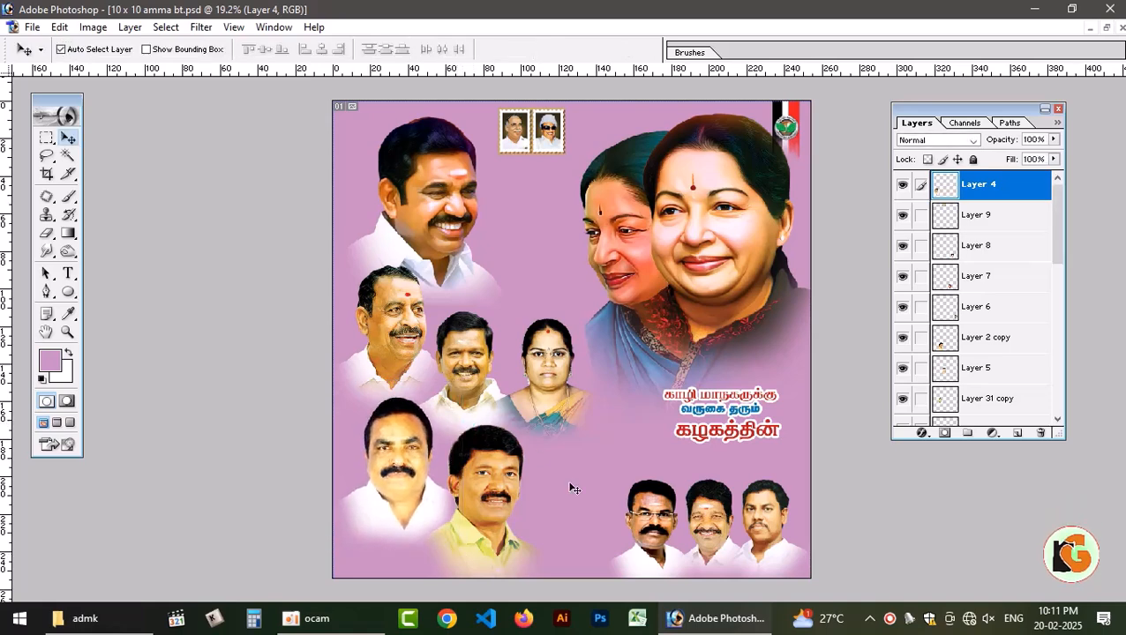
# Move the linked row of three small men's portraits up slightly and enlarge it to 104.8%.
pyautogui.moveTo(653, 518); pyautogui.dragTo(654, 507)
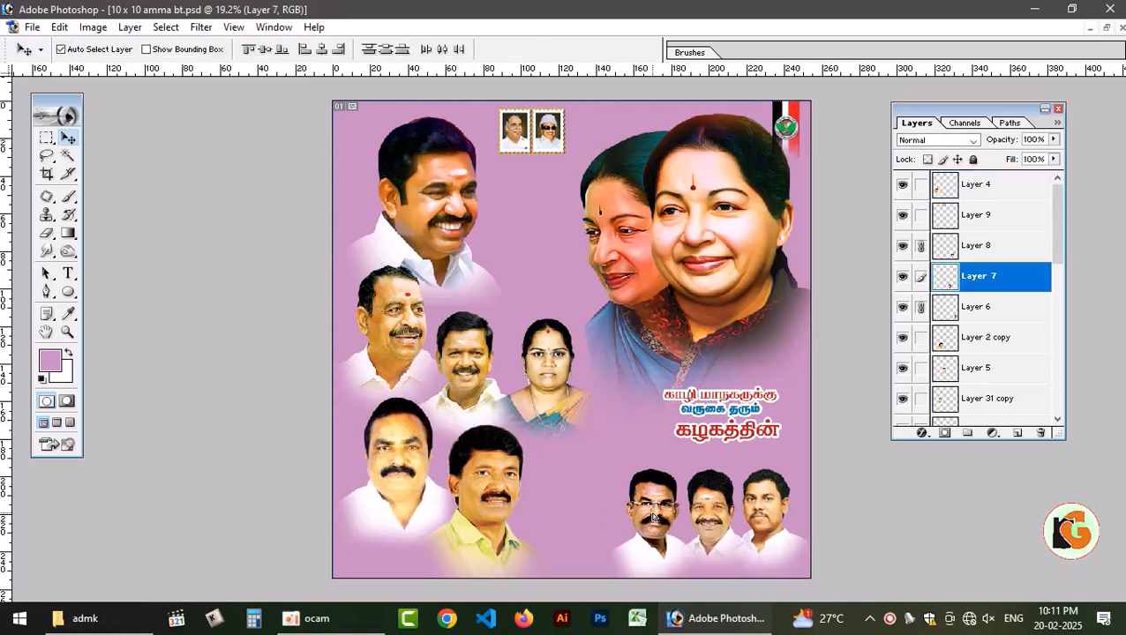
pyautogui.hotkey('ctrl', 't')
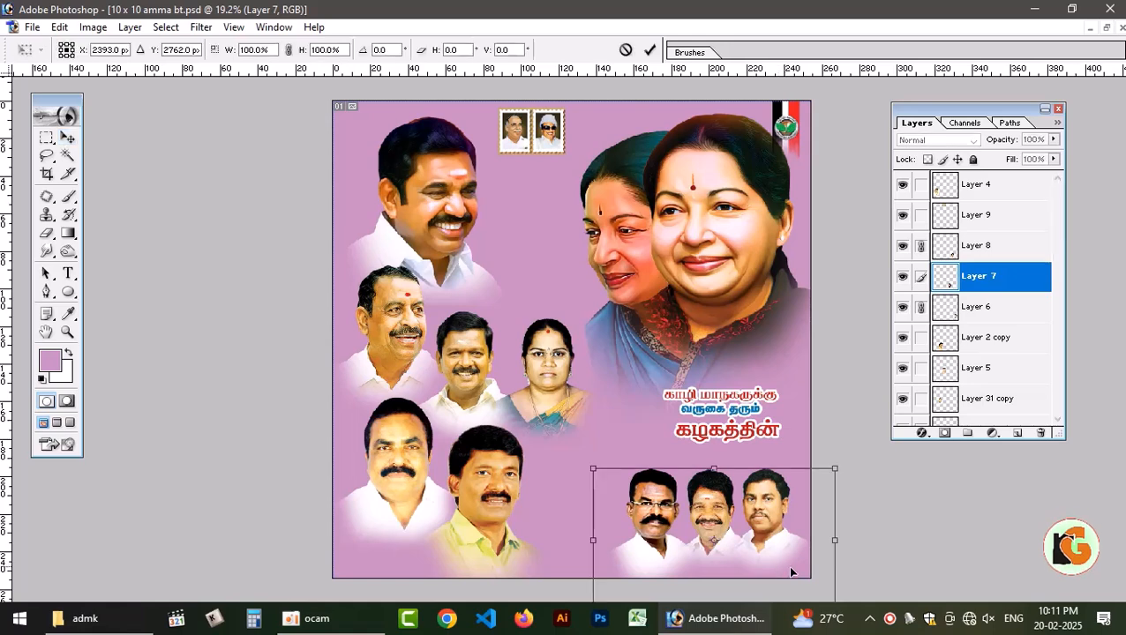
pyautogui.moveTo(832, 469); pyautogui.dragTo(844, 461)
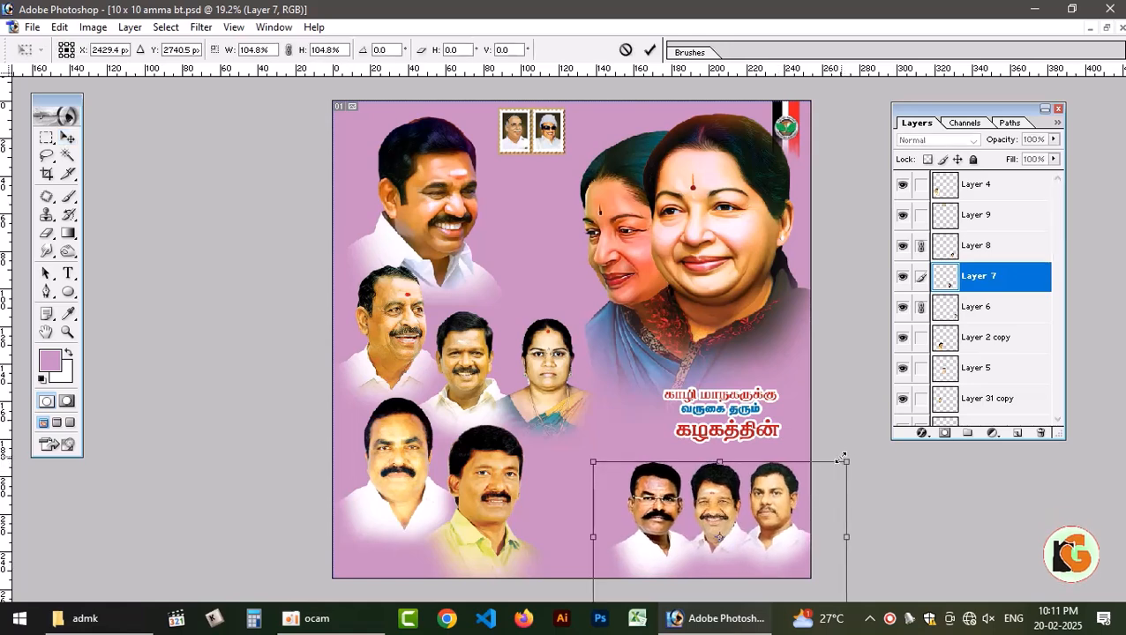
pyautogui.press('Return')
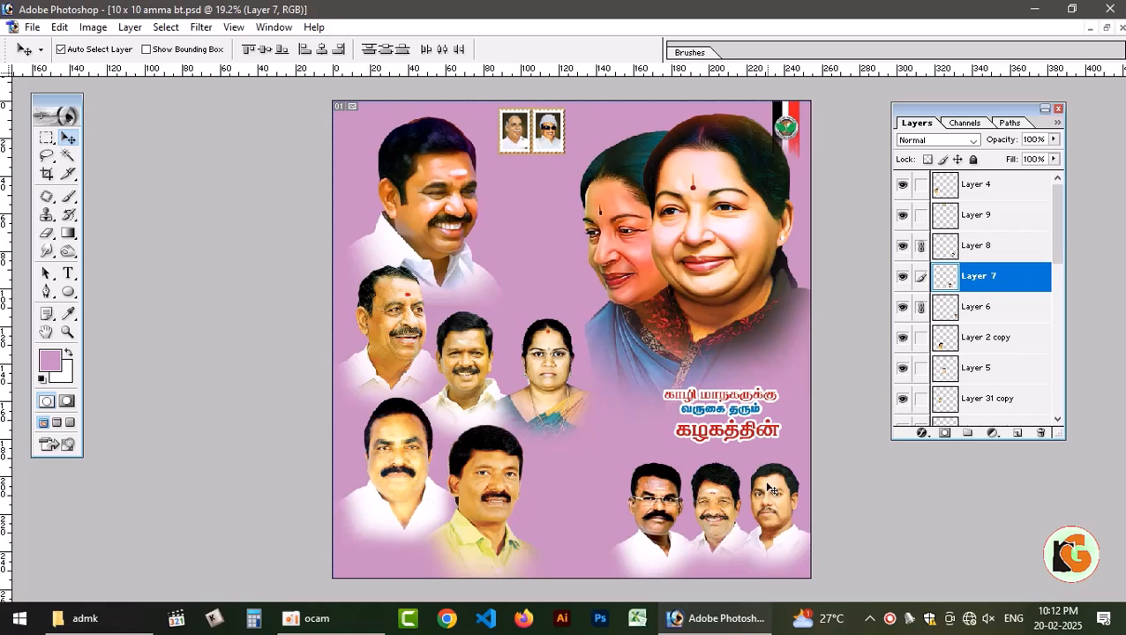
# Scale the large double portrait of the woman down to 91.1% from its lower-left corner.
pyautogui.click(710, 279)
pyautogui.hotkey('ctrl', 't')
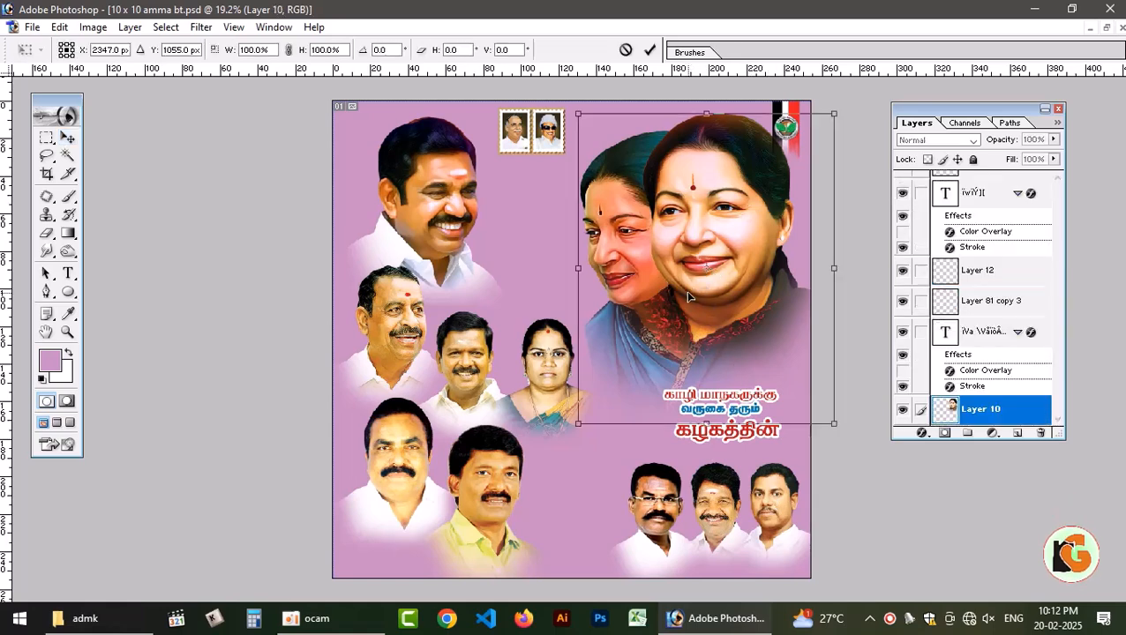
pyautogui.moveTo(578, 424); pyautogui.dragTo(601, 397)
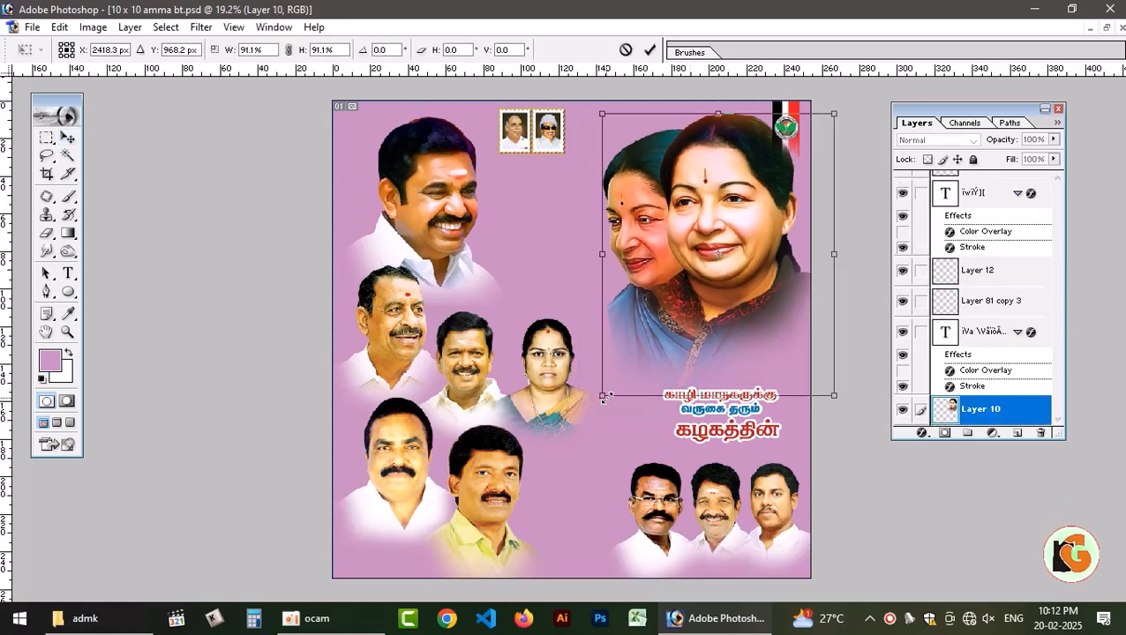
pyautogui.press('Return')
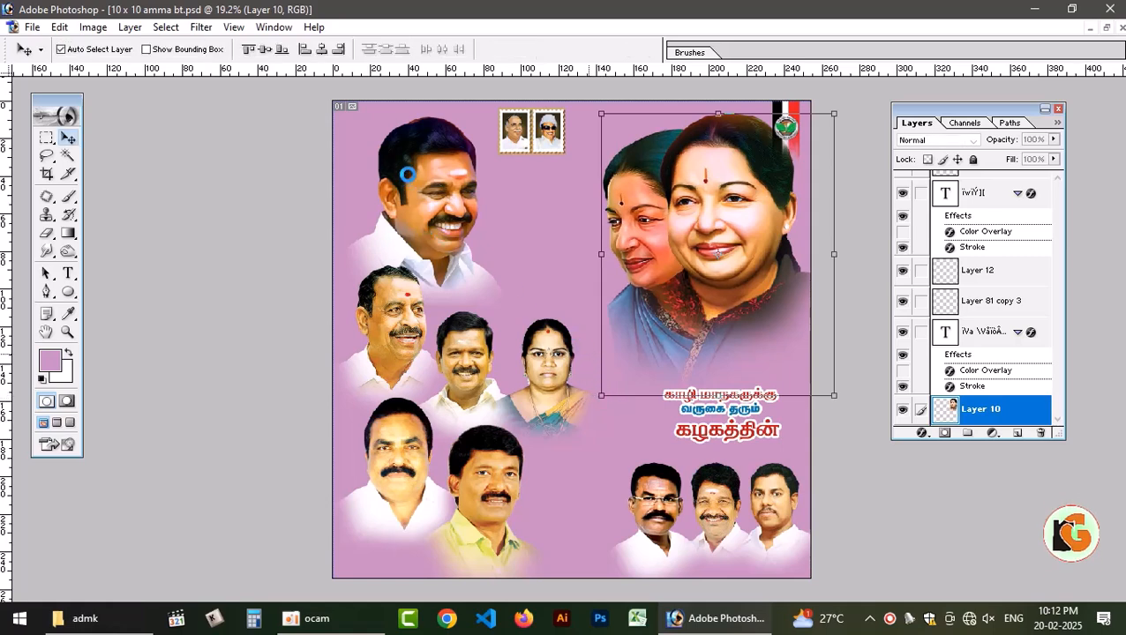
# Move the large smiling man's portrait down and inward, and place the two stamp portraits in the poster's upper-left corner.
pyautogui.moveTo(441, 181); pyautogui.dragTo(480, 195)
pyautogui.moveTo(541, 124); pyautogui.dragTo(395, 139)
pyautogui.moveTo(457, 189); pyautogui.dragTo(449, 240)
pyautogui.click(417, 307)
pyautogui.click(454, 243)
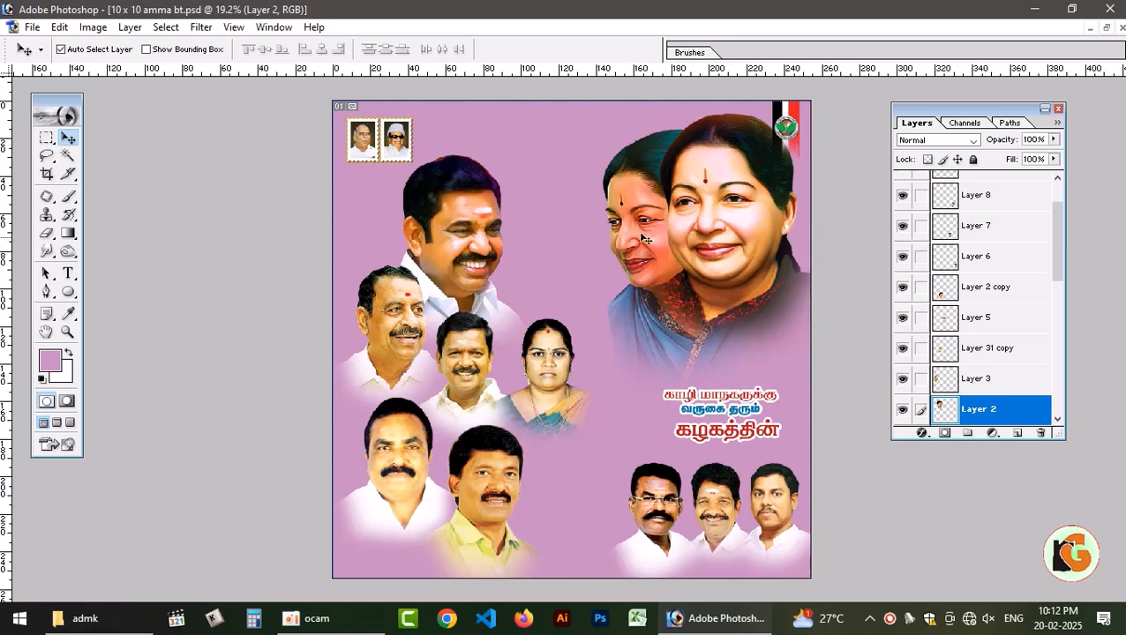
# Shift the large smiling man's portrait slightly right and the white-shirted man below him slightly up and left.
pyautogui.click(393, 322)
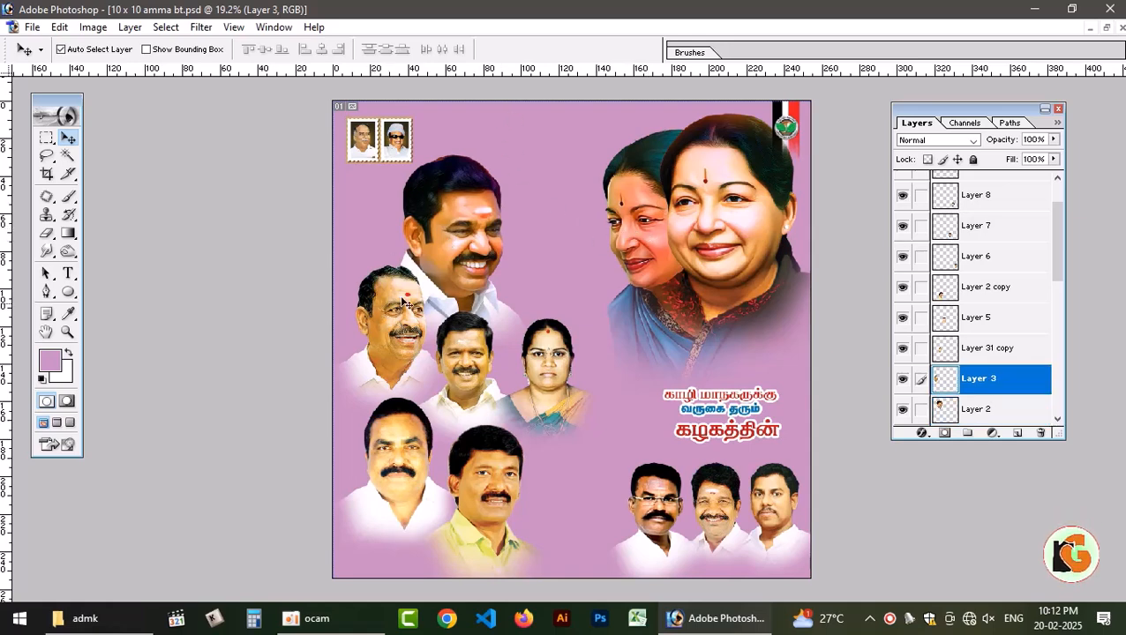
pyautogui.click(452, 234)
pyautogui.moveTo(451, 234); pyautogui.dragTo(467, 237)
pyautogui.moveTo(389, 336); pyautogui.dragTo(377, 327)
# Link the small white-shirted man and the woman in glasses, align their top edges, and move the pair slightly left and down.
pyautogui.click(472, 371)
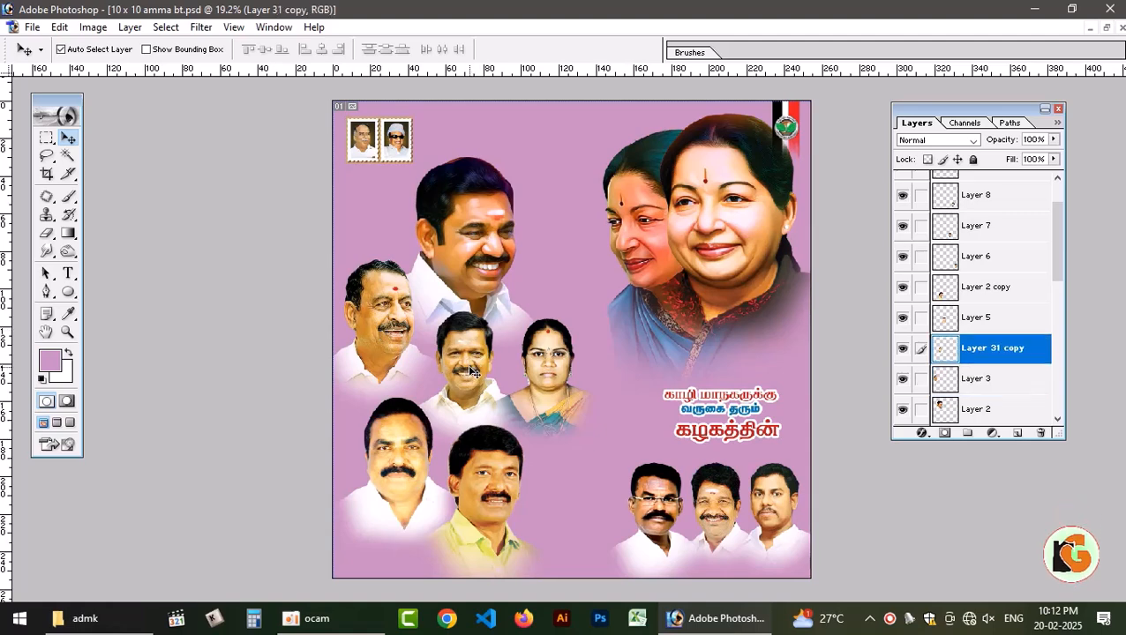
pyautogui.keyDown('shift'); pyautogui.click(474, 305); pyautogui.keyUp('shift')
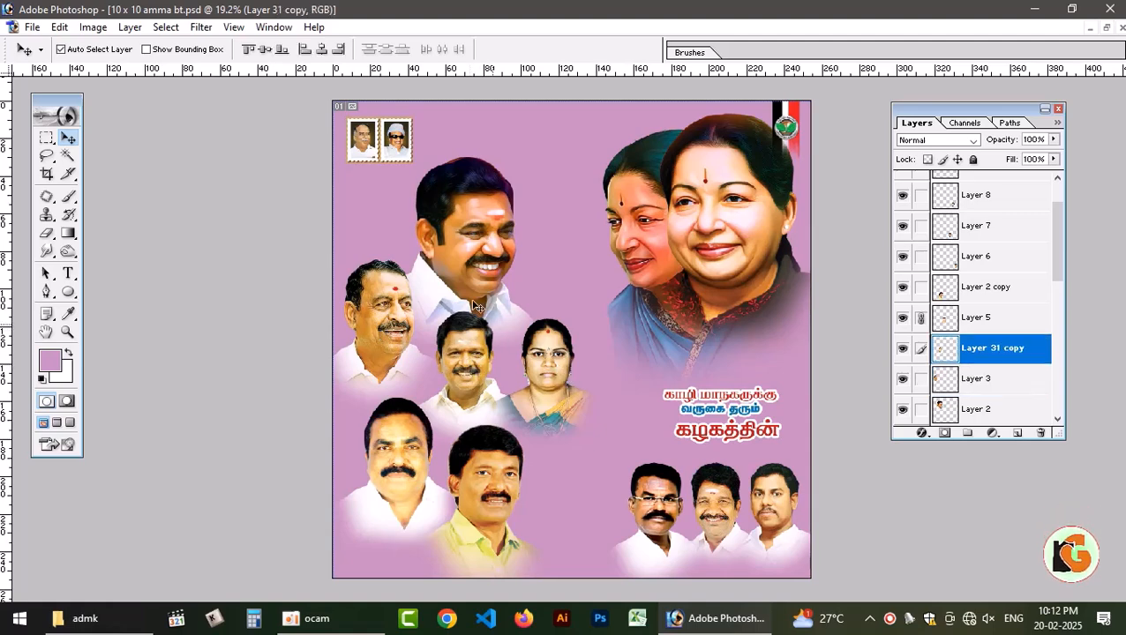
pyautogui.click(250, 52)
pyautogui.moveTo(559, 376); pyautogui.dragTo(547, 380)
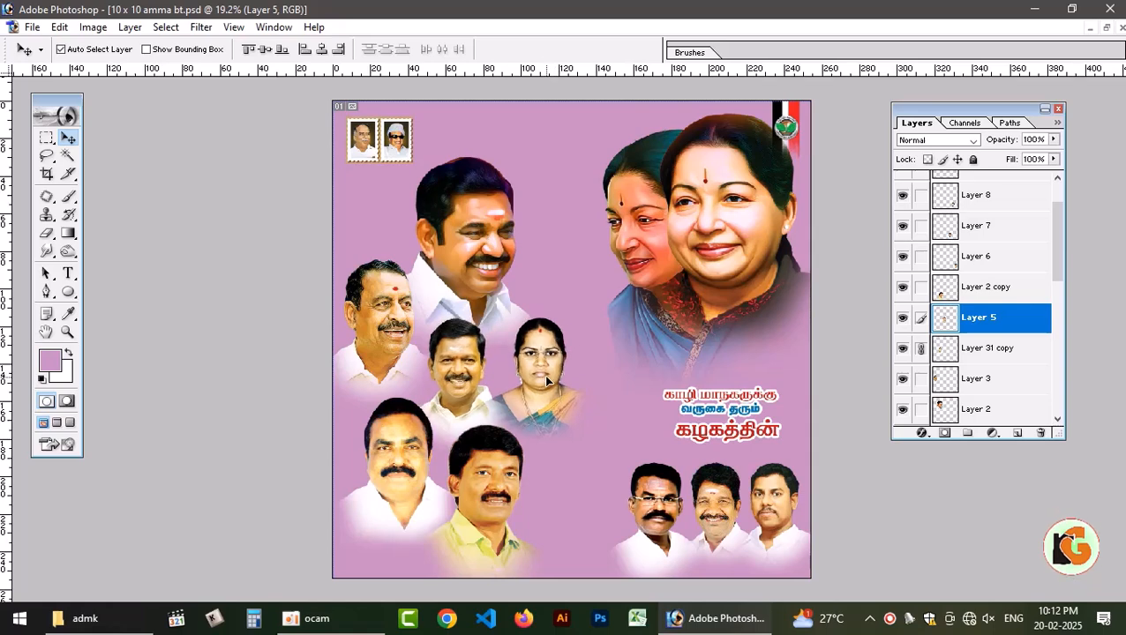
# Unlink the portrait of the woman in glasses, enlarge it slightly, and move it a little left toward the man beside her.
pyautogui.keyDown('shift'); pyautogui.click(545, 373); pyautogui.keyUp('shift')
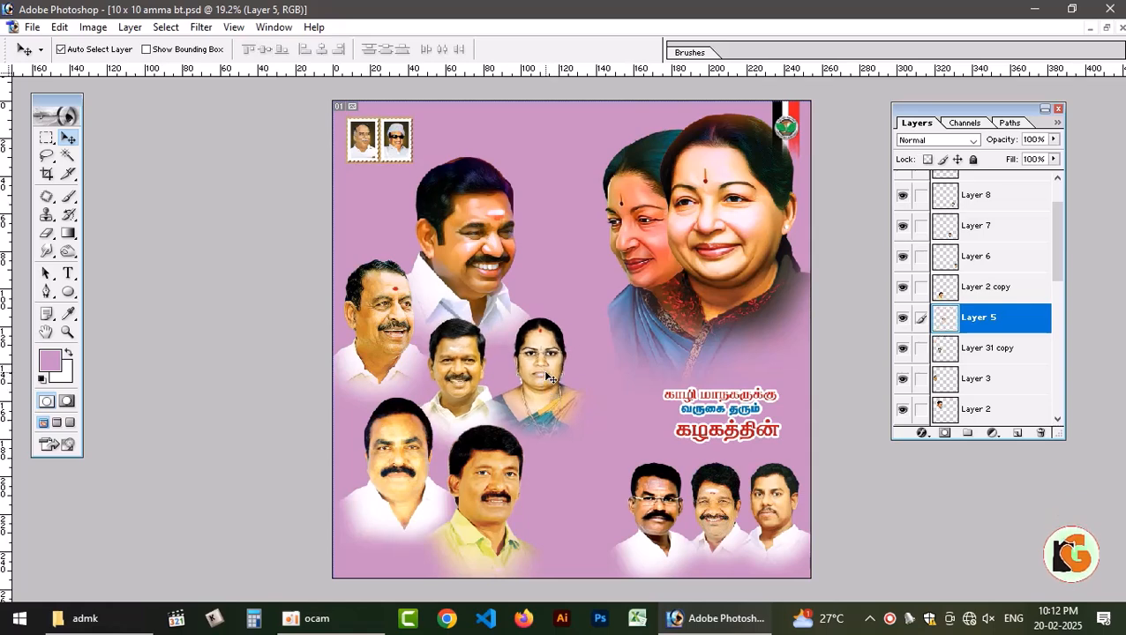
pyautogui.hotkey('ctrl', 't')
pyautogui.moveTo(626, 479)
pyautogui.mouseDown()
pyautogui.moveTo(627, 495)
pyautogui.moveTo(613, 498)
pyautogui.mouseUp()
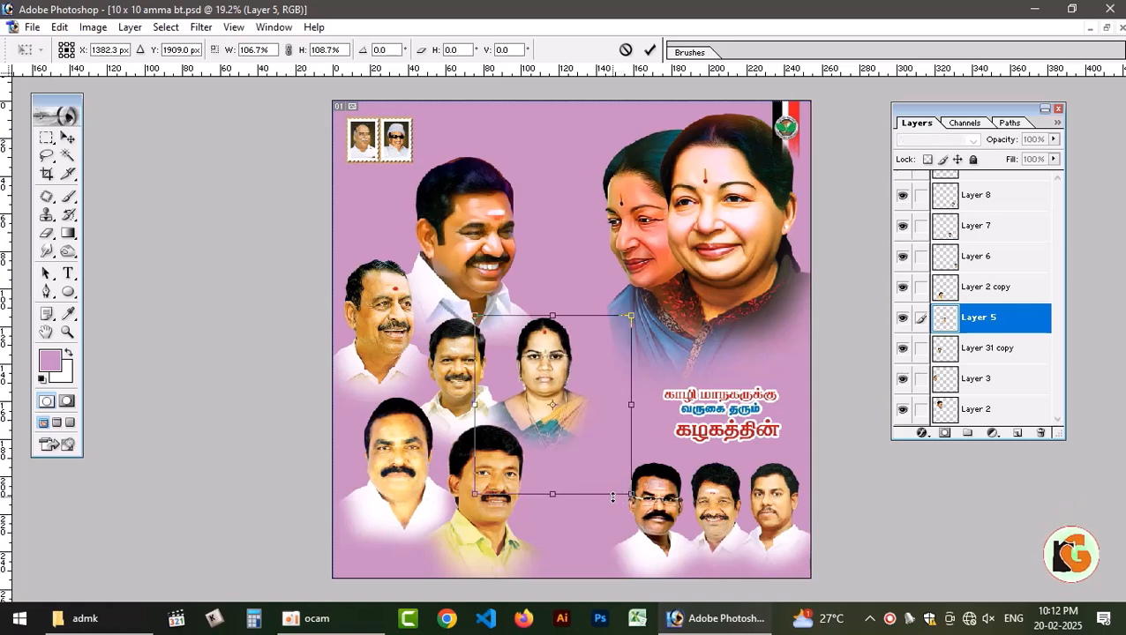
pyautogui.press('Return')
pyautogui.moveTo(569, 428); pyautogui.dragTo(534, 426)
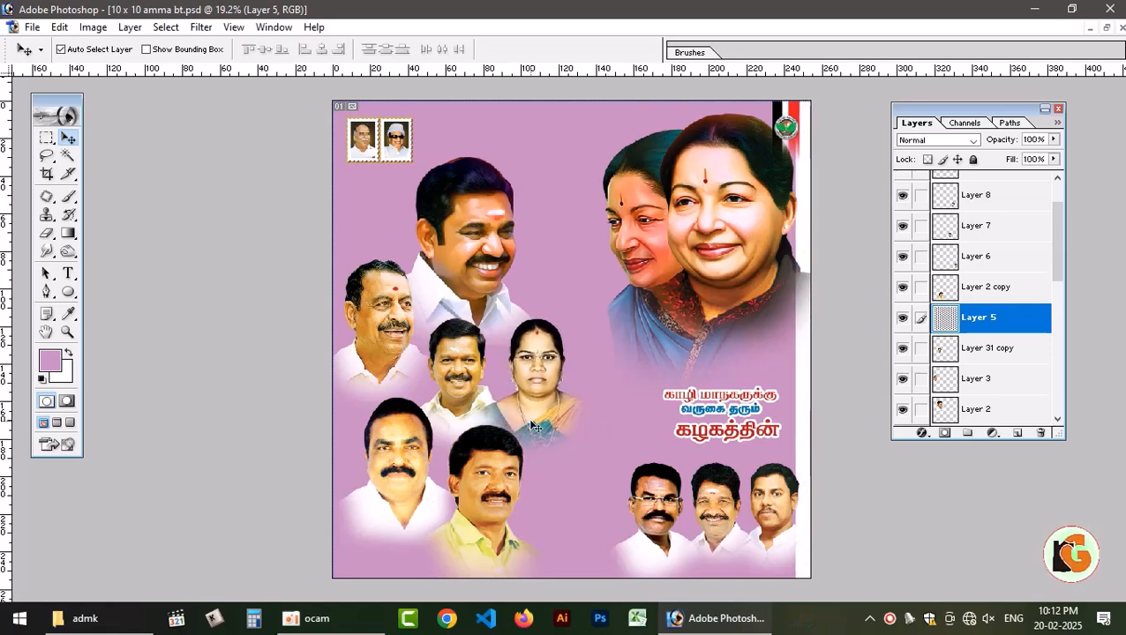
# Respace the lower portraits, moving the linked man-and-woman pair and the yellow-shirted man right and the white-shirted man near the poster's edge down.
pyautogui.moveTo(458, 375); pyautogui.dragTo(477, 382)
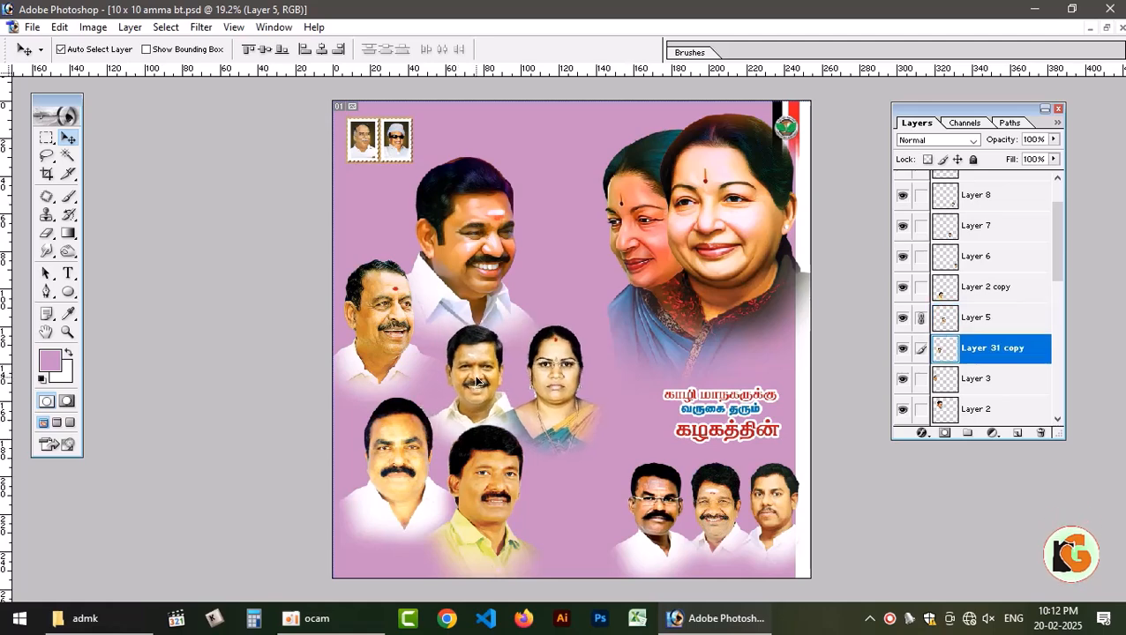
pyautogui.moveTo(500, 501); pyautogui.dragTo(514, 505)
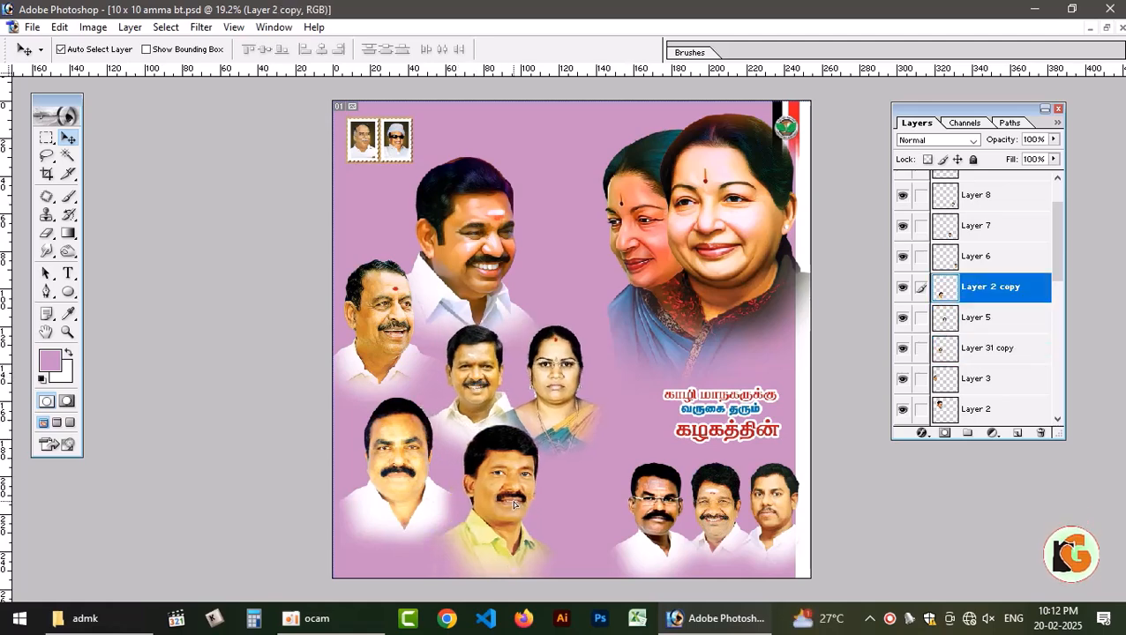
pyautogui.click(391, 488)
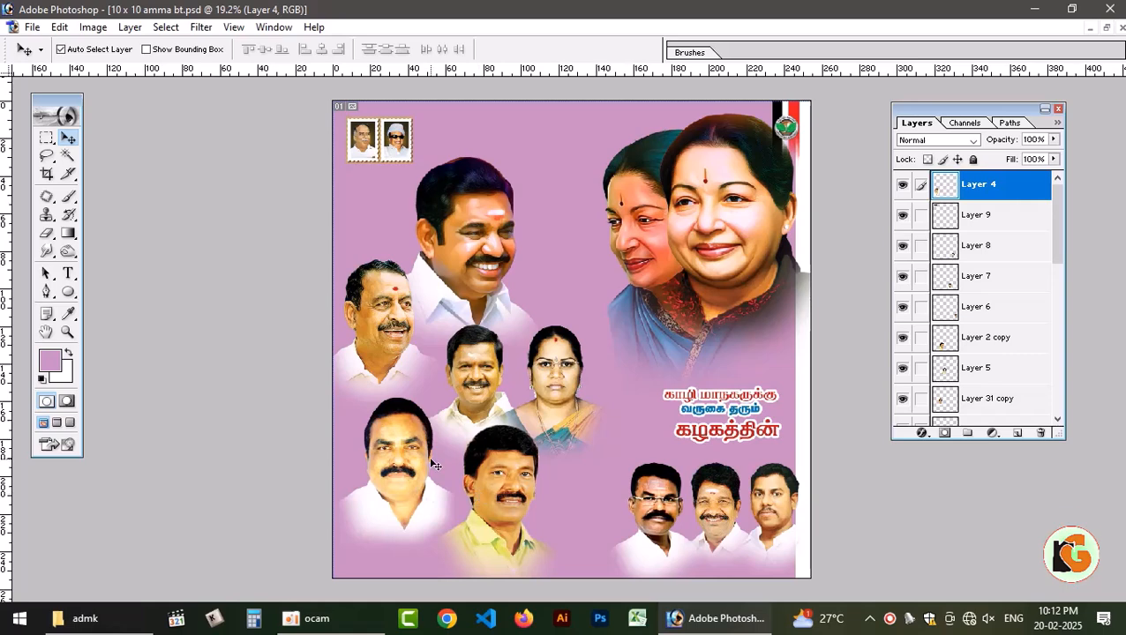
pyautogui.hotkey('ctrl', 't')
pyautogui.moveTo(414, 495); pyautogui.dragTo(414, 507)
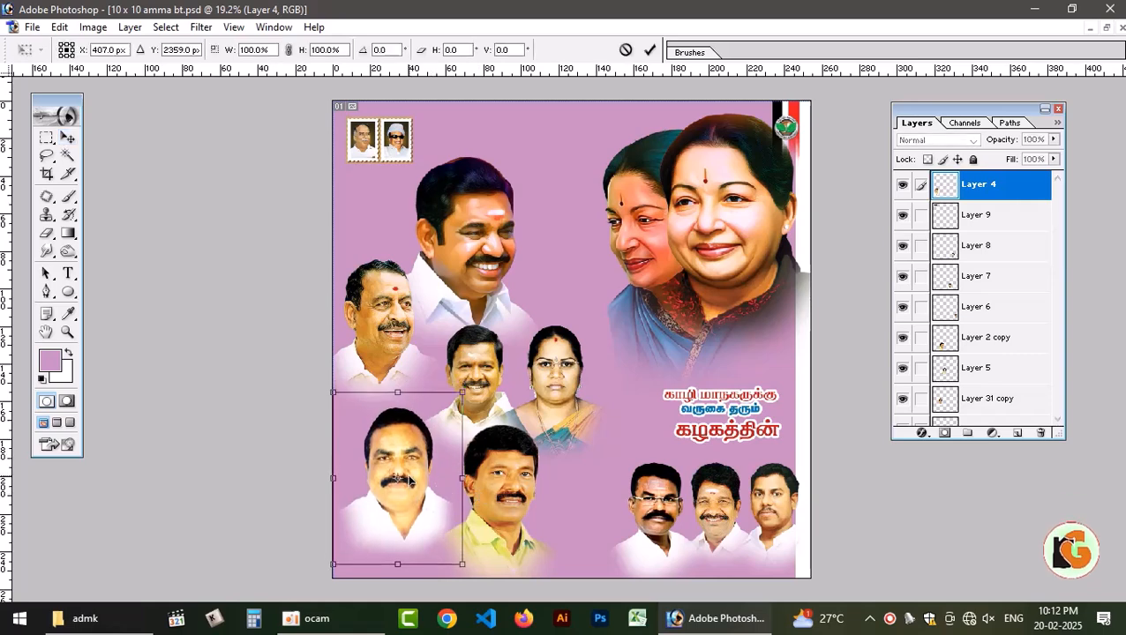
pyautogui.press('Return')
# Enlarge the linked portraits of the small white-shirted man and the woman in glasses toward the lower left.
pyautogui.click(481, 379)
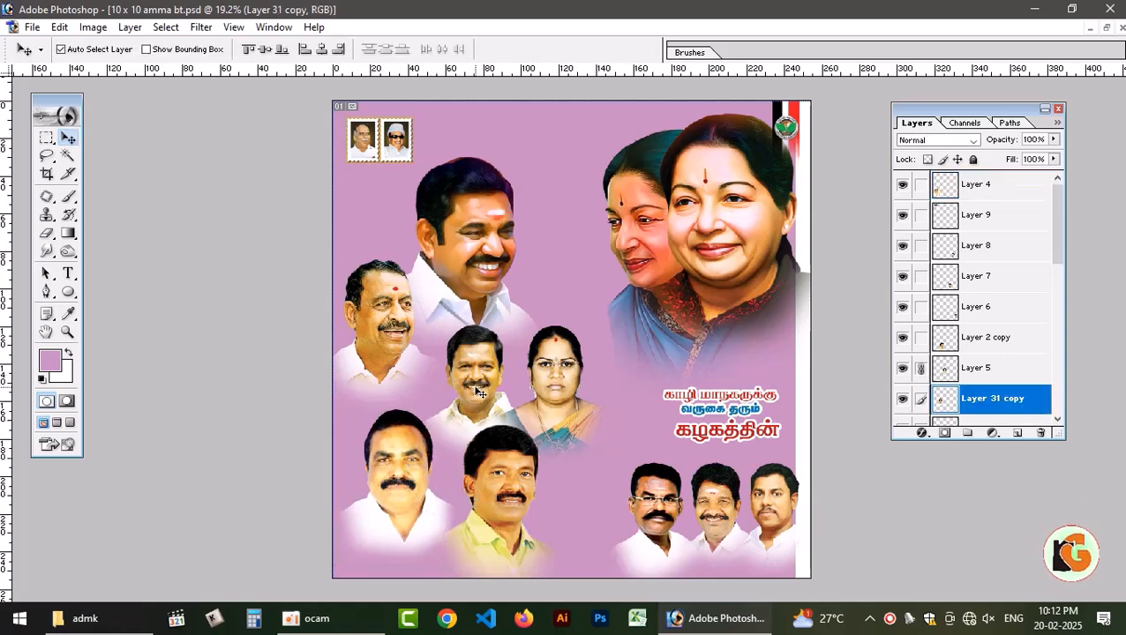
pyautogui.hotkey('ctrl', 't')
pyautogui.moveTo(411, 487); pyautogui.dragTo(389, 521)
pyautogui.press('Return')
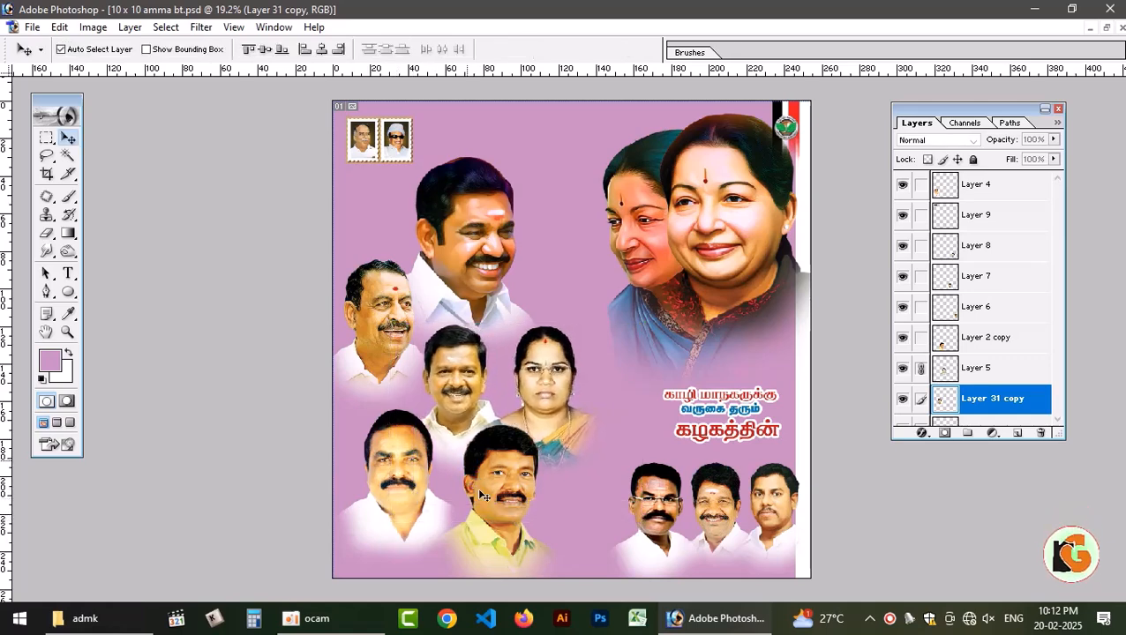
# Shrink the yellow-shirted man's portrait slightly and position it close beside the white-shirted man at the poster's bottom.
pyautogui.moveTo(496, 489); pyautogui.dragTo(491, 495)
pyautogui.hotkey('ctrl', 't')
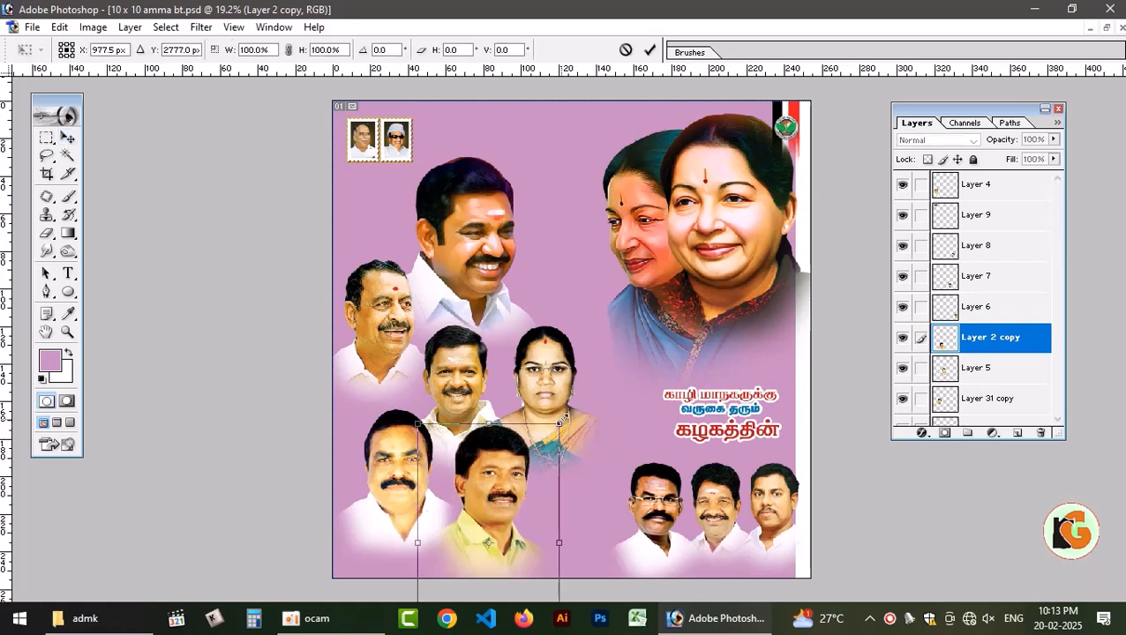
pyautogui.moveTo(559, 416); pyautogui.dragTo(547, 444)
pyautogui.press('Return')
pyautogui.moveTo(495, 513); pyautogui.dragTo(500, 501)
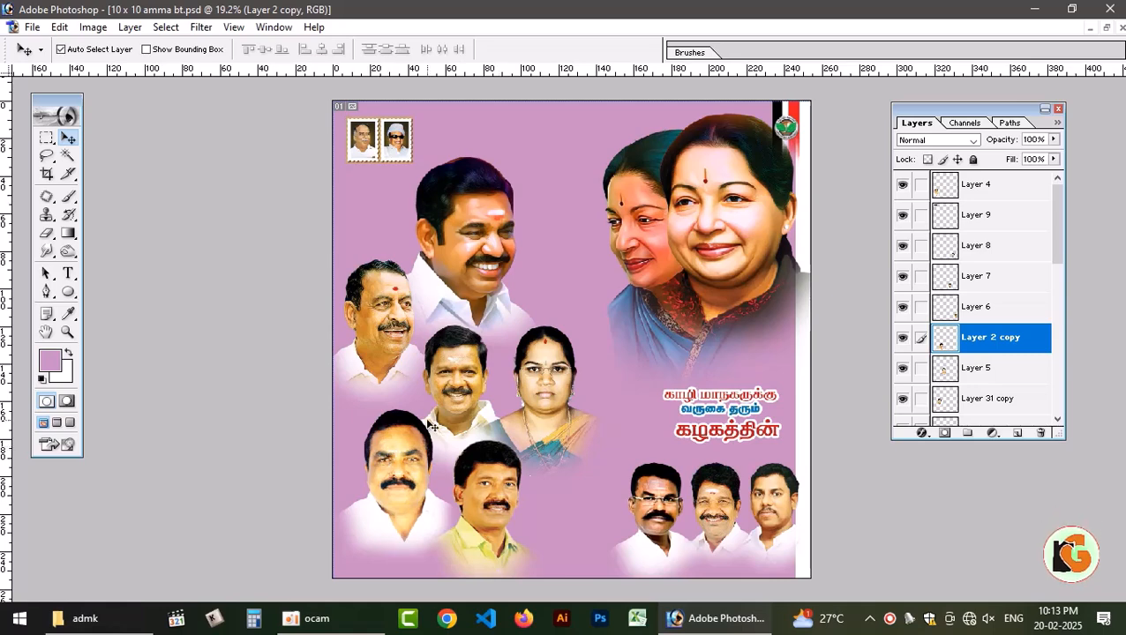
# Add a layer mask to the bottom white-shirted man's portrait and fade its lower edge with the Eraser at brush size 1000.
pyautogui.click(412, 448)
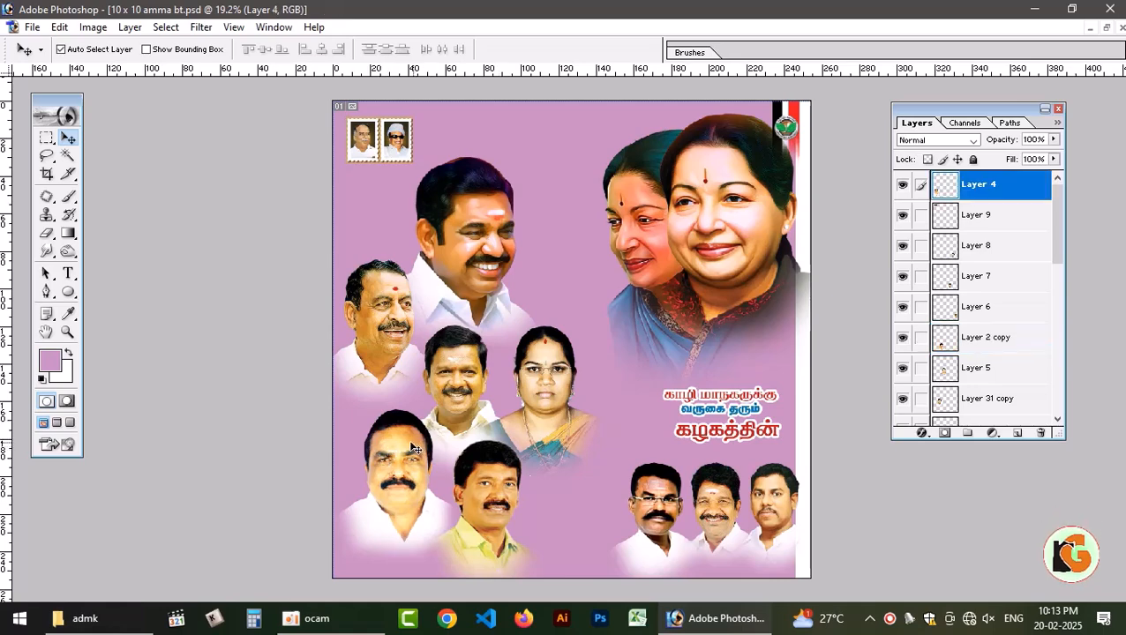
pyautogui.click(945, 434)
pyautogui.press('e')
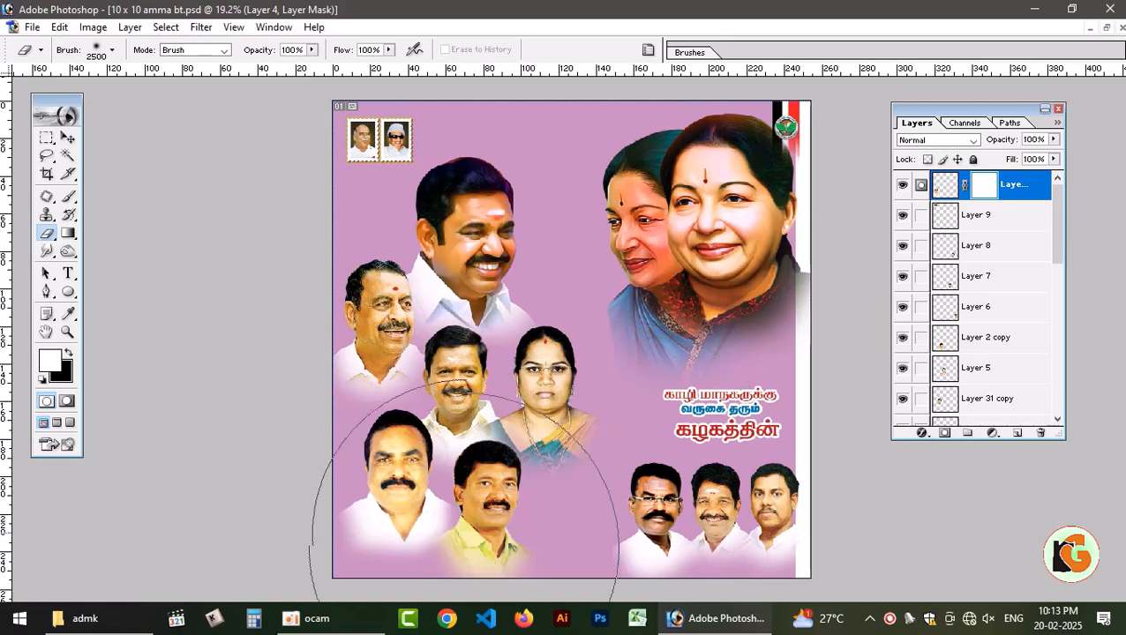
pyautogui.press('[')
pyautogui.press('[')
pyautogui.press('[')
pyautogui.press('[')
pyautogui.press('[')
pyautogui.press('[')
pyautogui.press('[')
pyautogui.press('[')
pyautogui.press('[')
pyautogui.press('[')
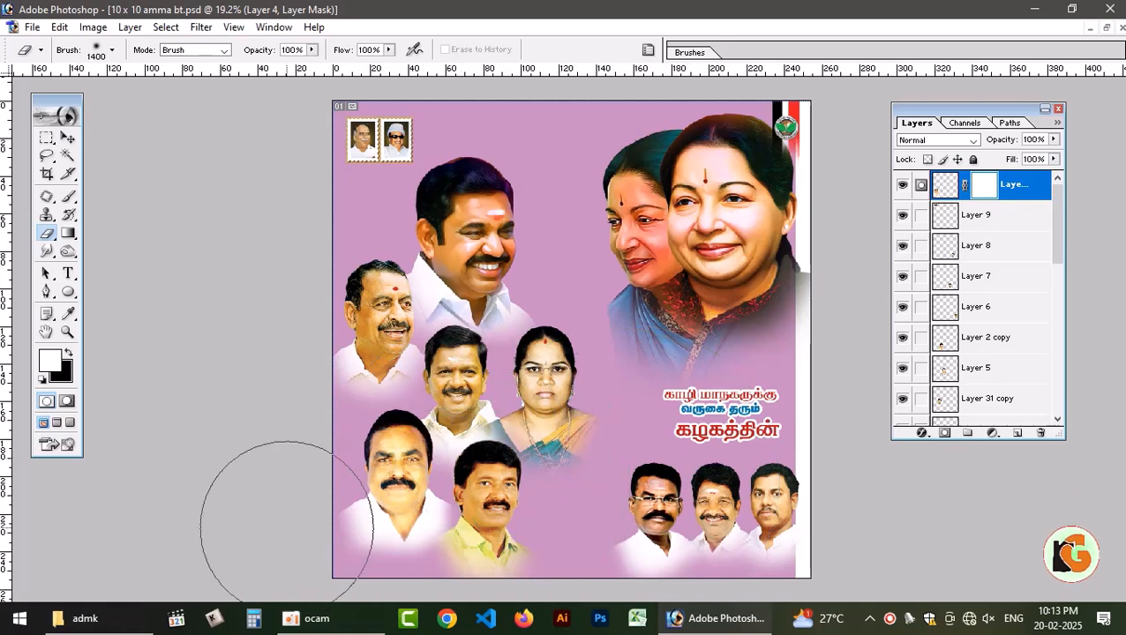
pyautogui.press('[')
pyautogui.press('[')
pyautogui.press('[')
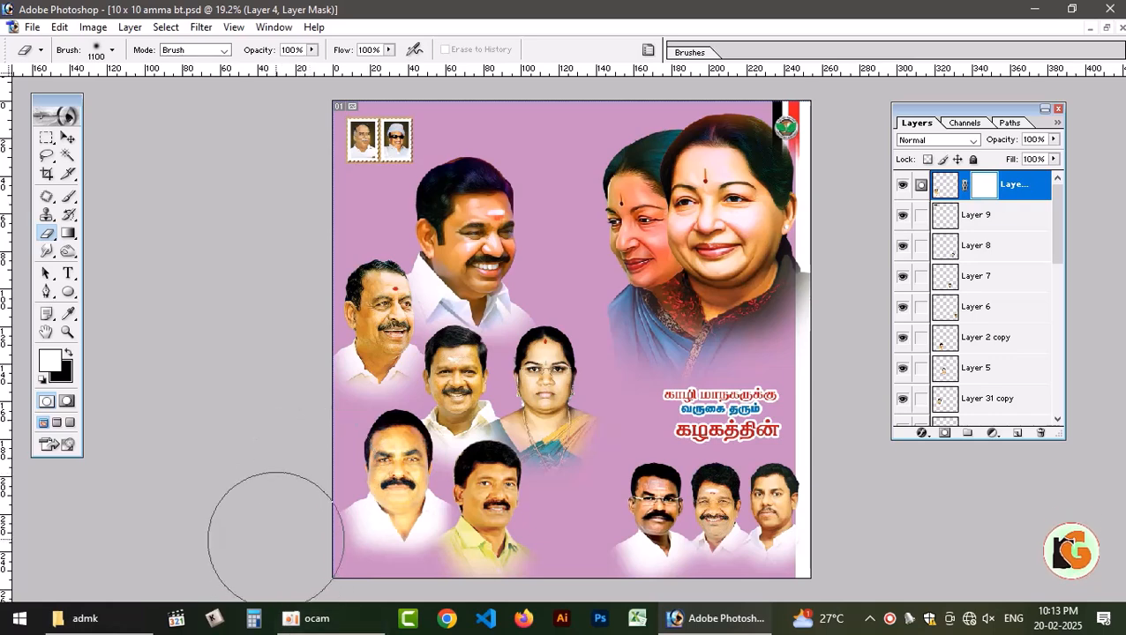
pyautogui.press('[')
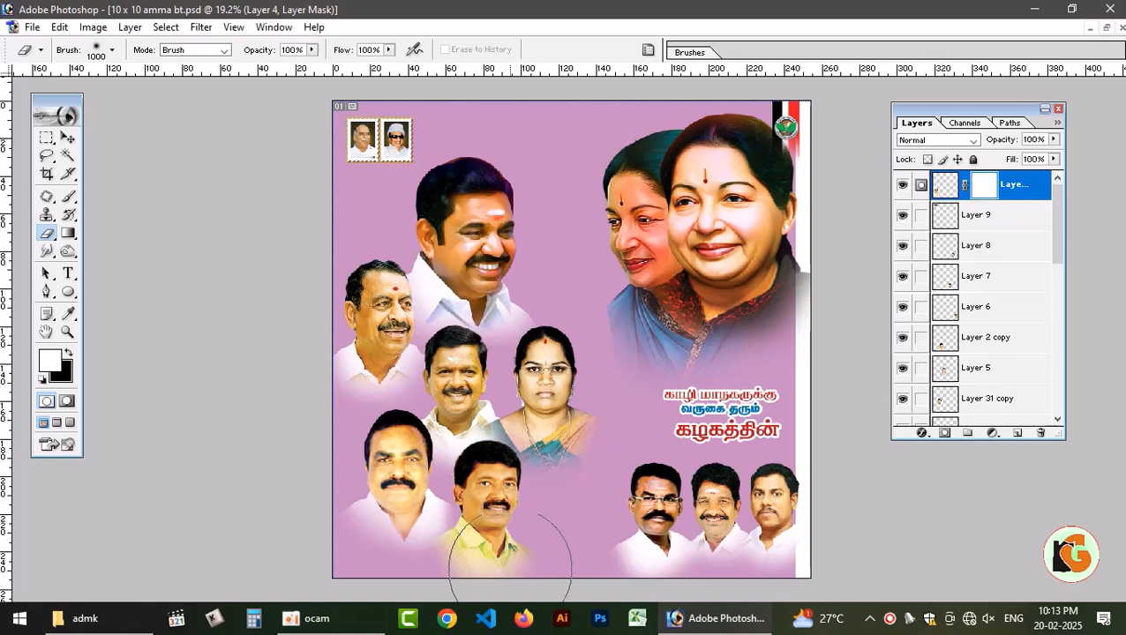
pyautogui.moveTo(509, 547); pyautogui.dragTo(446, 560)
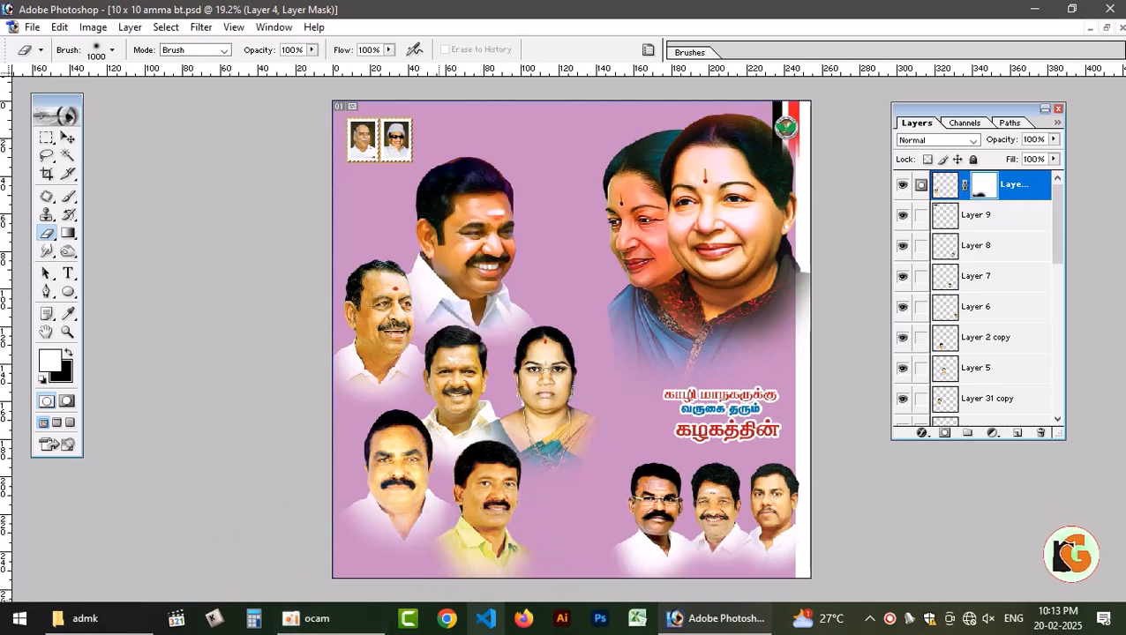
pyautogui.press('v')
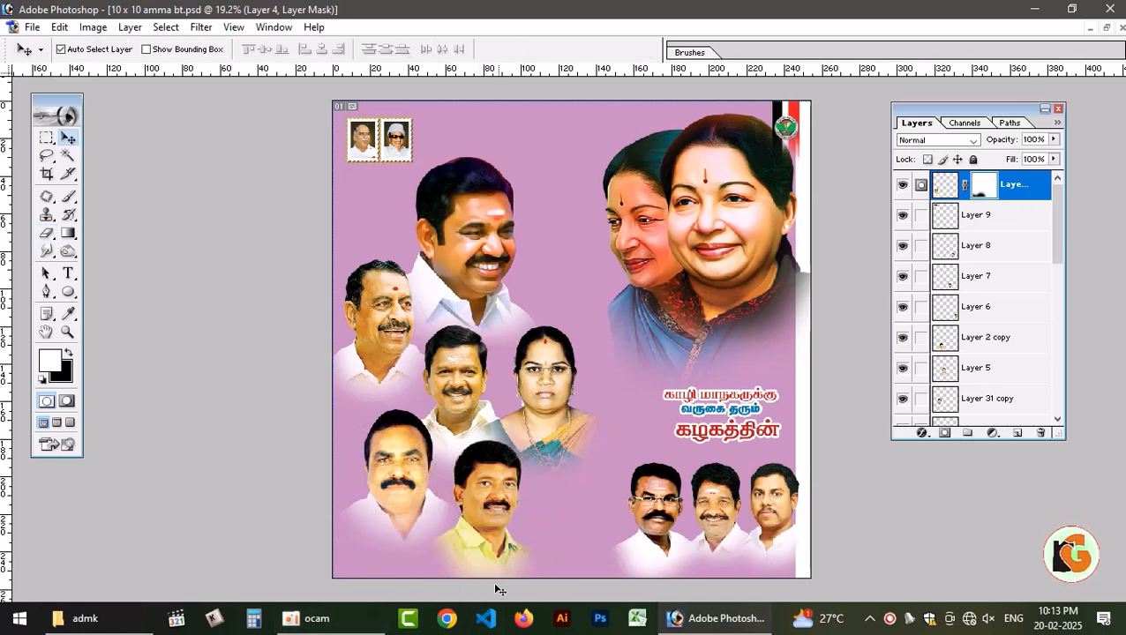
# Add a layer mask to the yellow-shirted man's portrait, softly erase its lower edge, and reposition it beside the white-shirted man.
pyautogui.rightClick(487, 475)
pyautogui.click(529, 479)
pyautogui.click(945, 432)
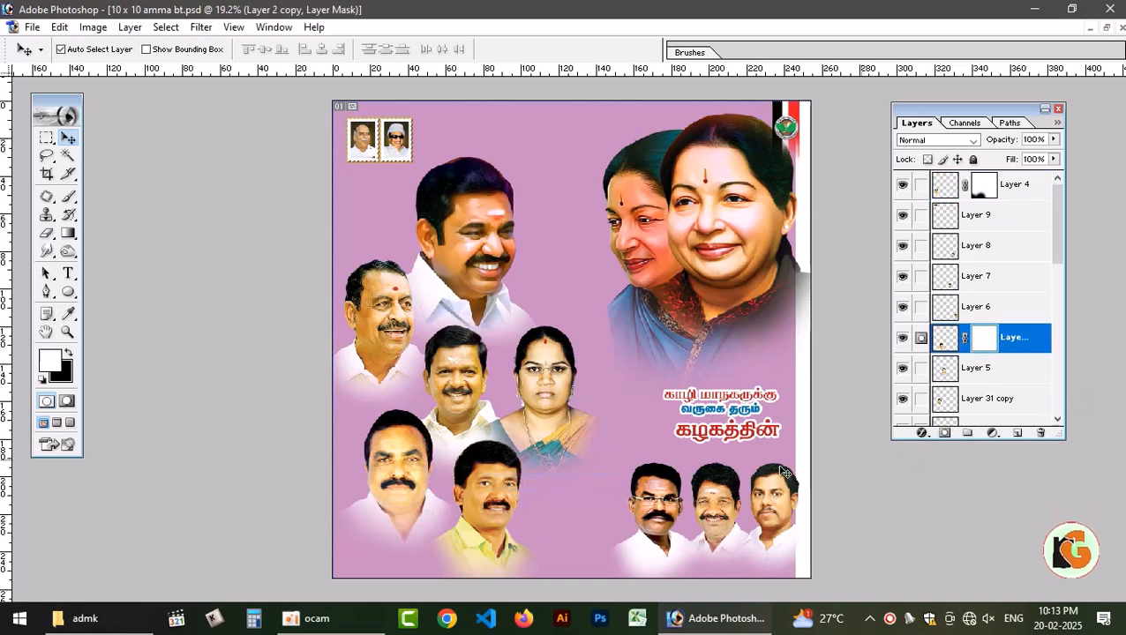
pyautogui.moveTo(475, 506); pyautogui.dragTo(477, 472)
pyautogui.press('e')
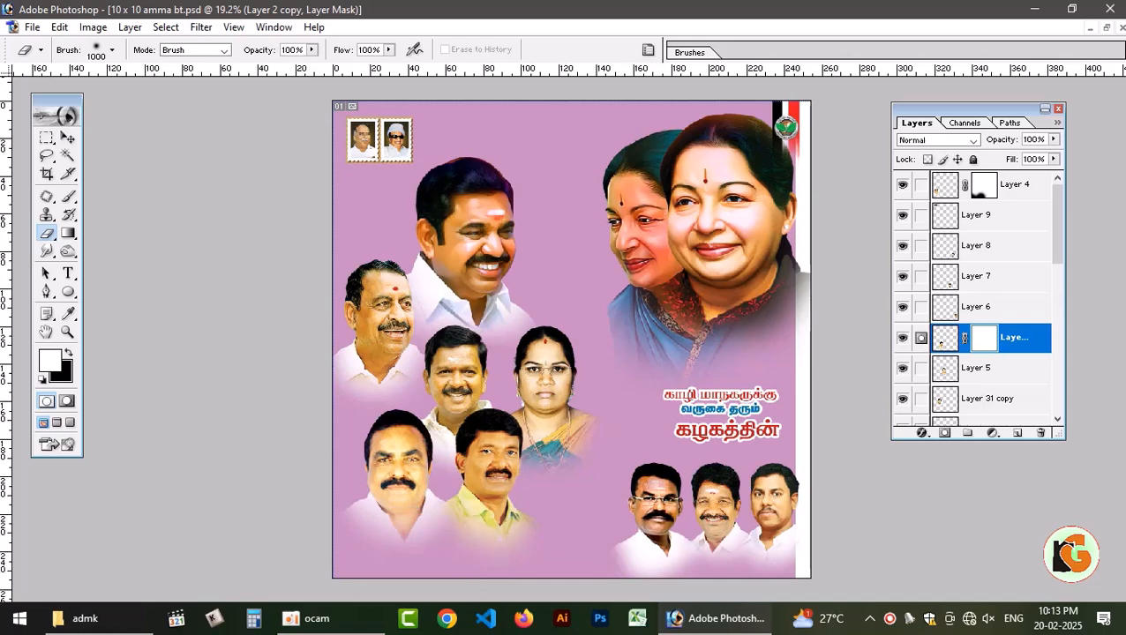
pyautogui.moveTo(620, 545); pyautogui.dragTo(600, 549)
pyautogui.press('v')
pyautogui.moveTo(494, 460); pyautogui.dragTo(492, 485)
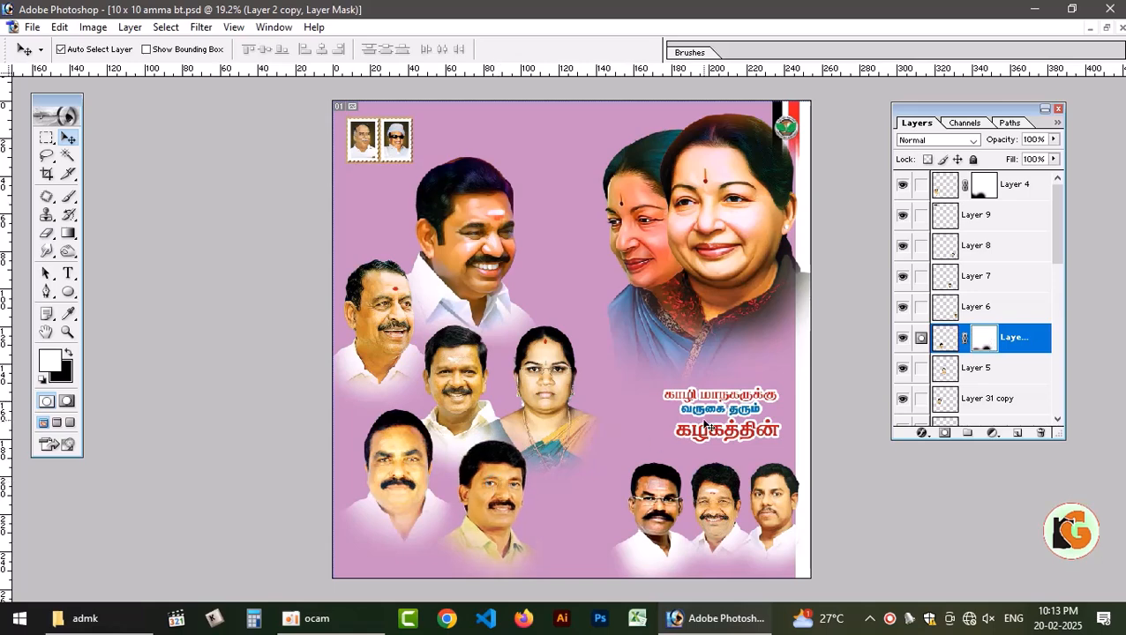
# Scale down the linked three-line Tamil text block slightly from its lower-left corner.
pyautogui.click(723, 398)
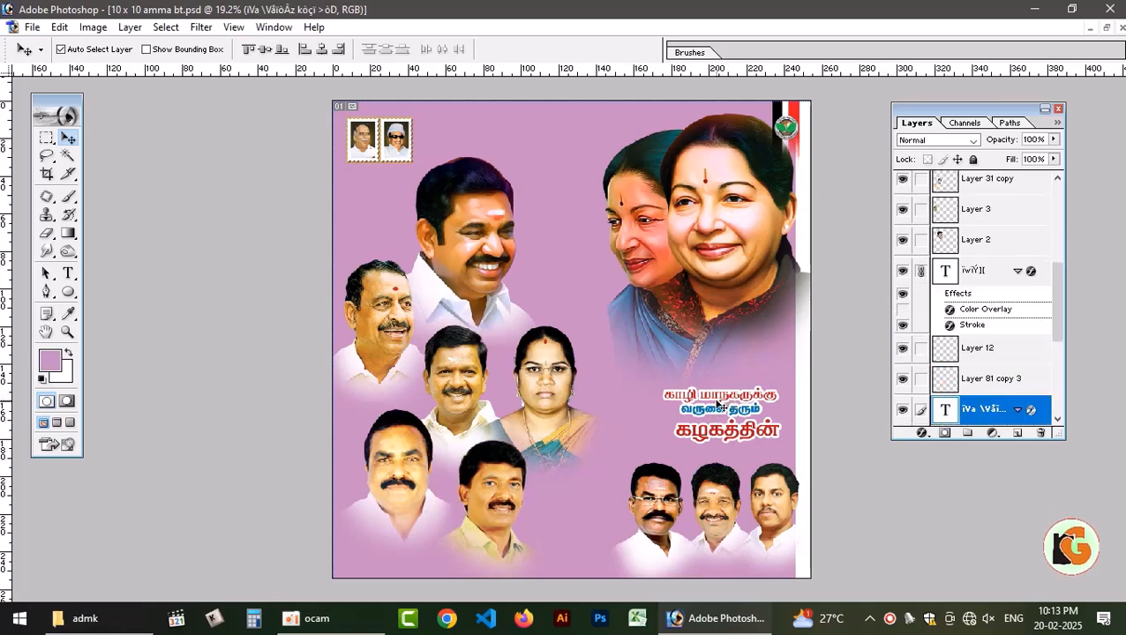
pyautogui.hotkey('ctrl', 't')
pyautogui.moveTo(662, 436); pyautogui.dragTo(675, 436)
pyautogui.press('Return')
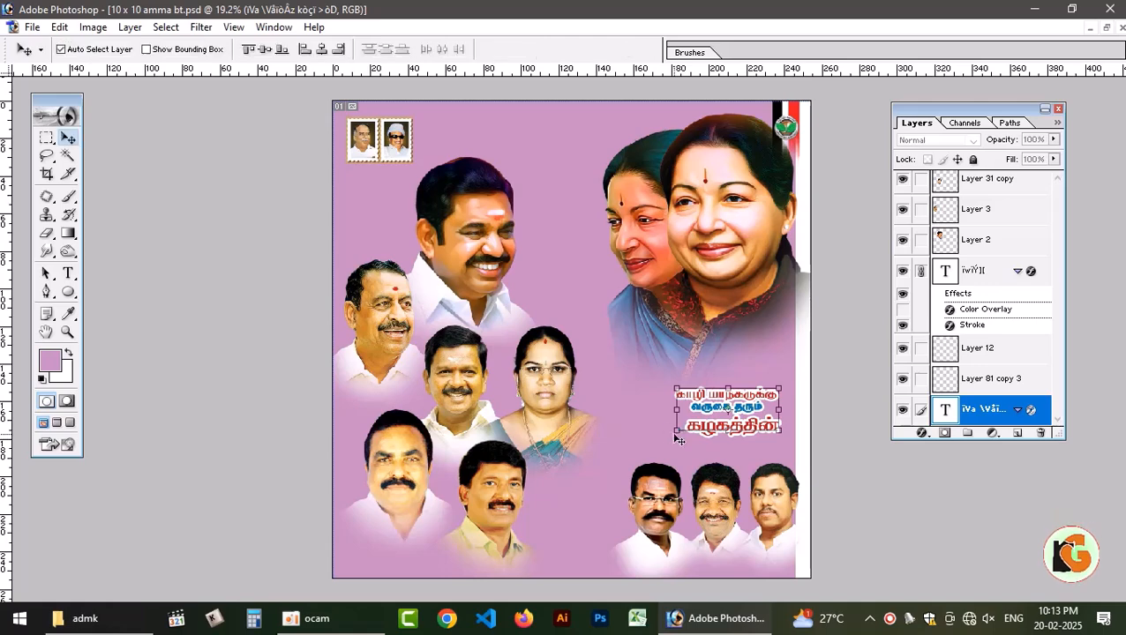
# Shift the mauve background over the white strip at the poster's edge, then move the party flag emblem onto the stamps and enlarge it to 207.8%.
pyautogui.moveTo(559, 209); pyautogui.dragTo(569, 209)
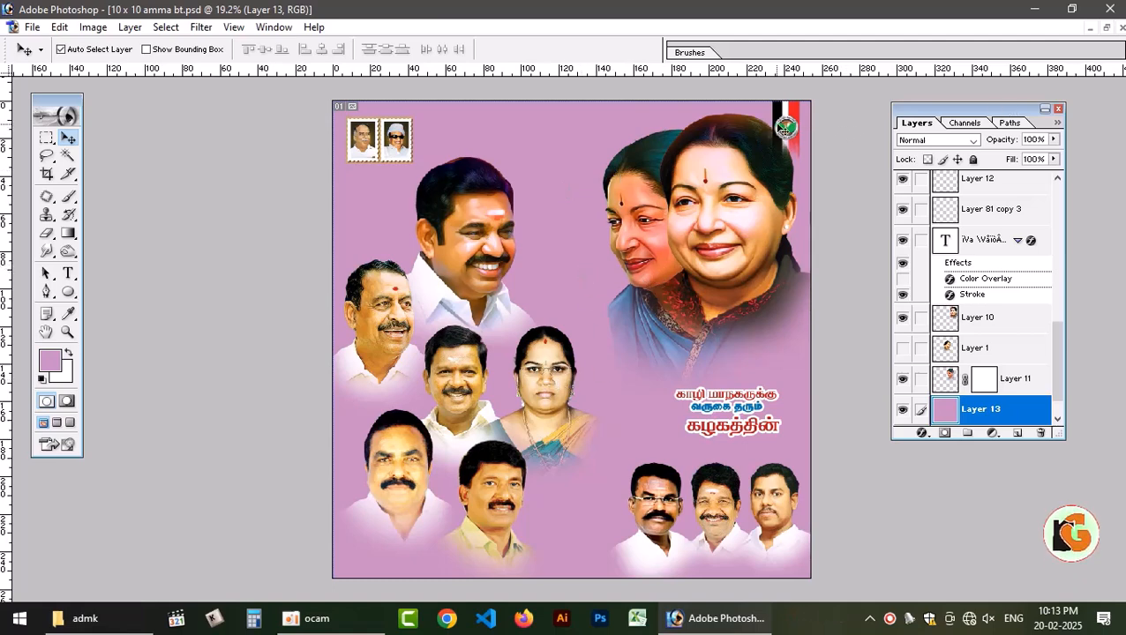
pyautogui.moveTo(782, 128); pyautogui.dragTo(380, 127)
pyautogui.hotkey('ctrl', 't')
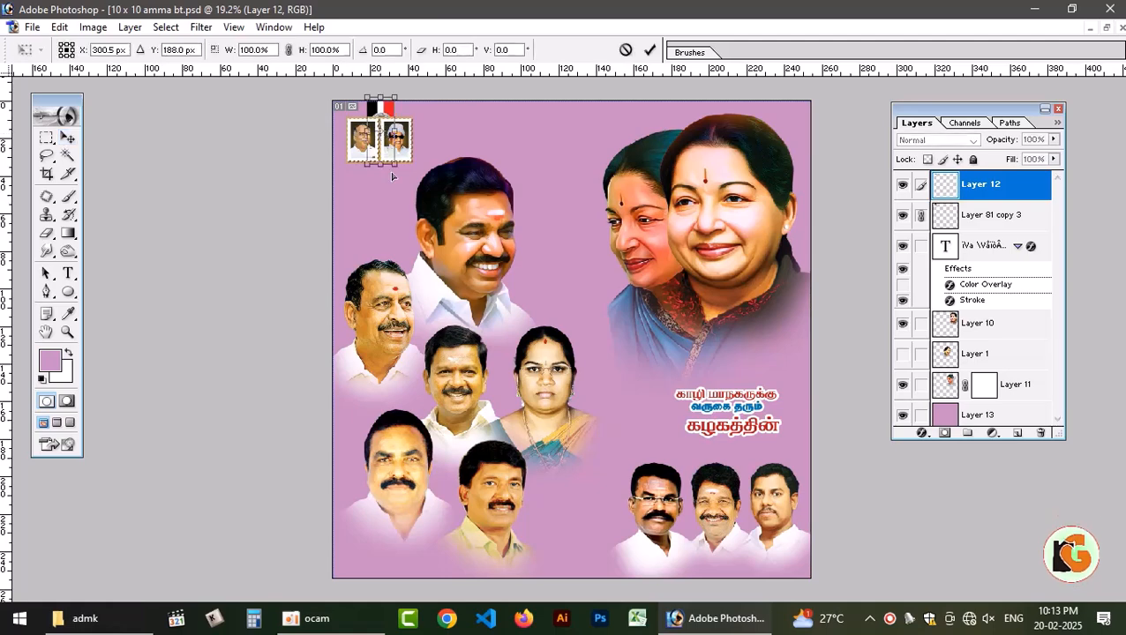
pyautogui.moveTo(363, 174); pyautogui.dragTo(349, 247)
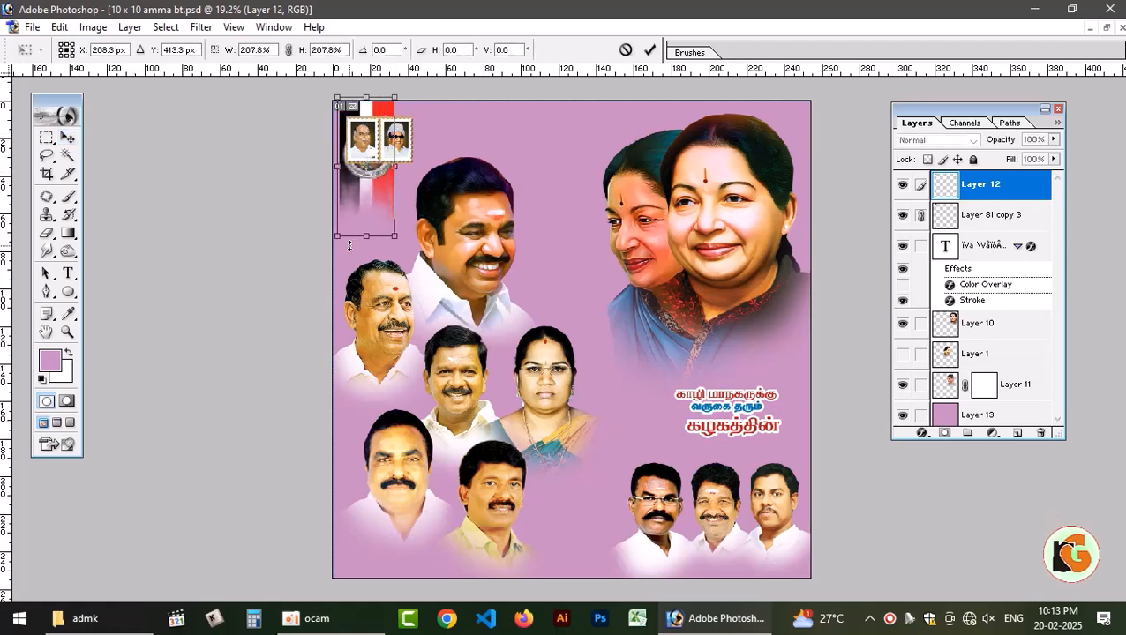
pyautogui.press('Return')
# Place the linked party flag and emblem directly below the two stamp portraits and scale them down to fit there.
pyautogui.moveTo(374, 171); pyautogui.dragTo(395, 215)
pyautogui.hotkey('ctrl', 'z')
pyautogui.click(382, 194)
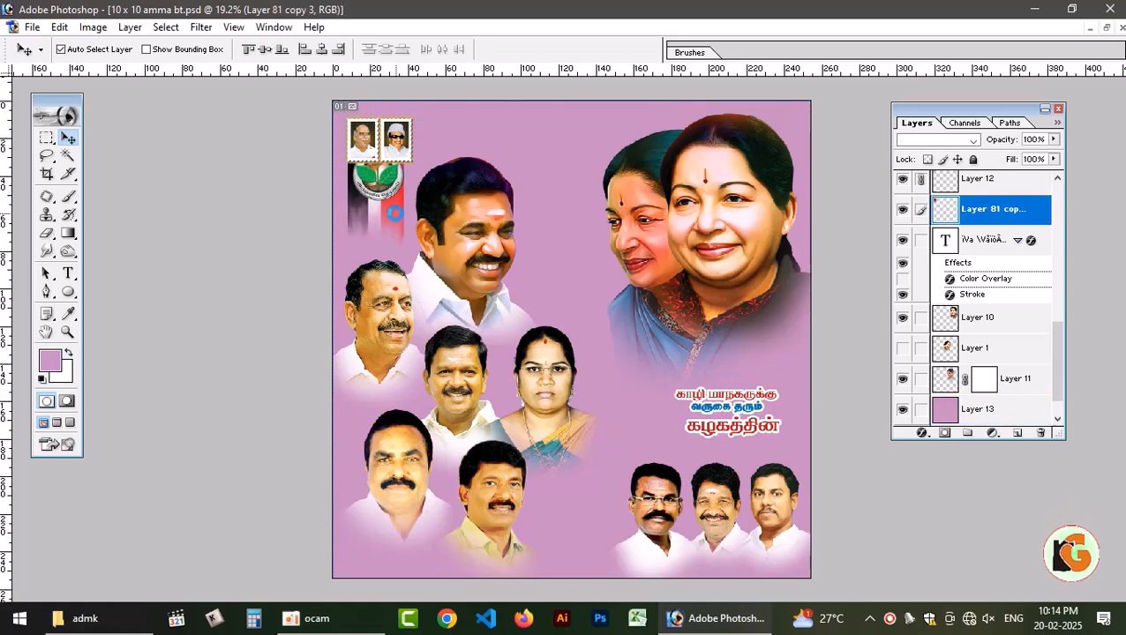
pyautogui.hotkey('ctrl', 't')
pyautogui.moveTo(403, 259); pyautogui.dragTo(388, 190)
pyautogui.press('Return')
pyautogui.click(384, 216)
pyautogui.click(375, 179)
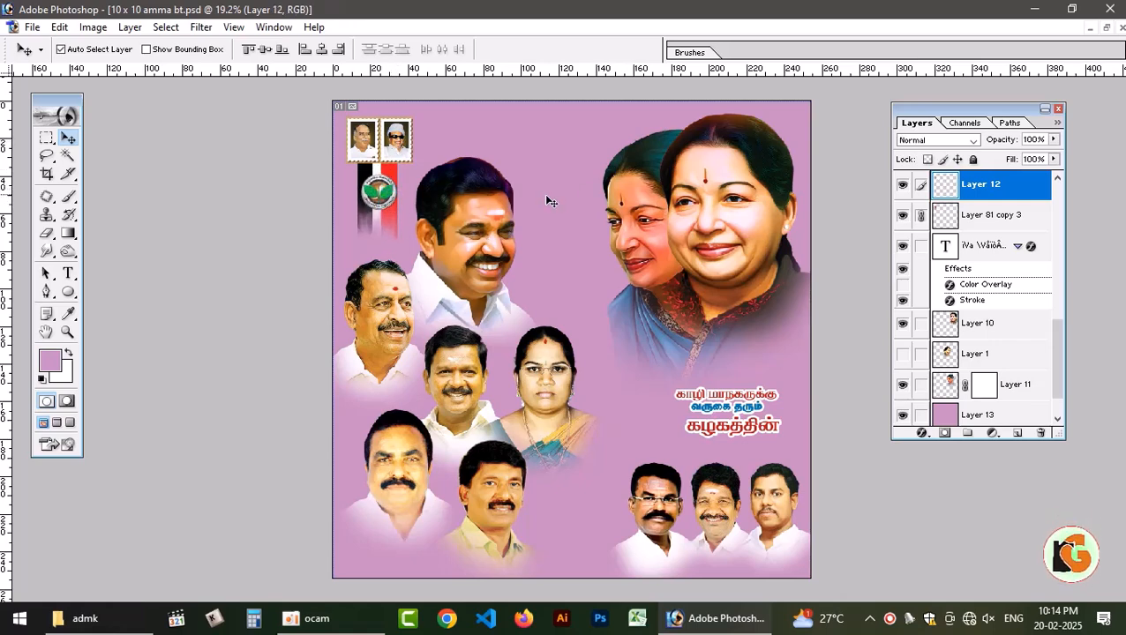
# Enlarge the large smiling man's portrait in the poster's upper left to 104.5%.
pyautogui.click(452, 217)
pyautogui.hotkey('ctrl', 't')
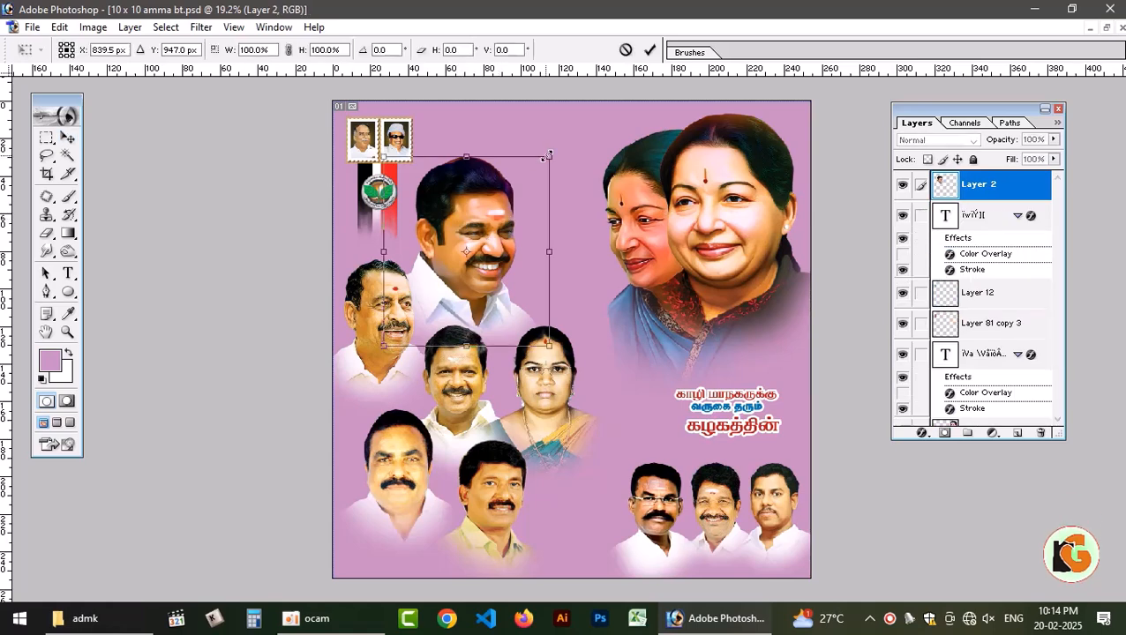
pyautogui.moveTo(548, 155); pyautogui.dragTo(554, 145)
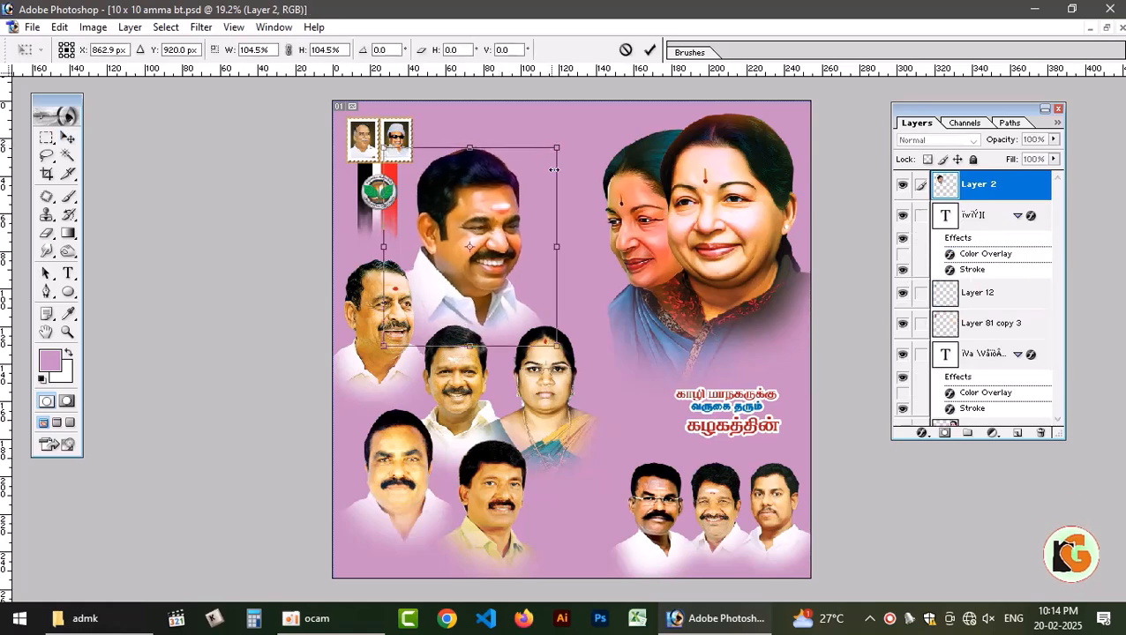
pyautogui.press('Return')
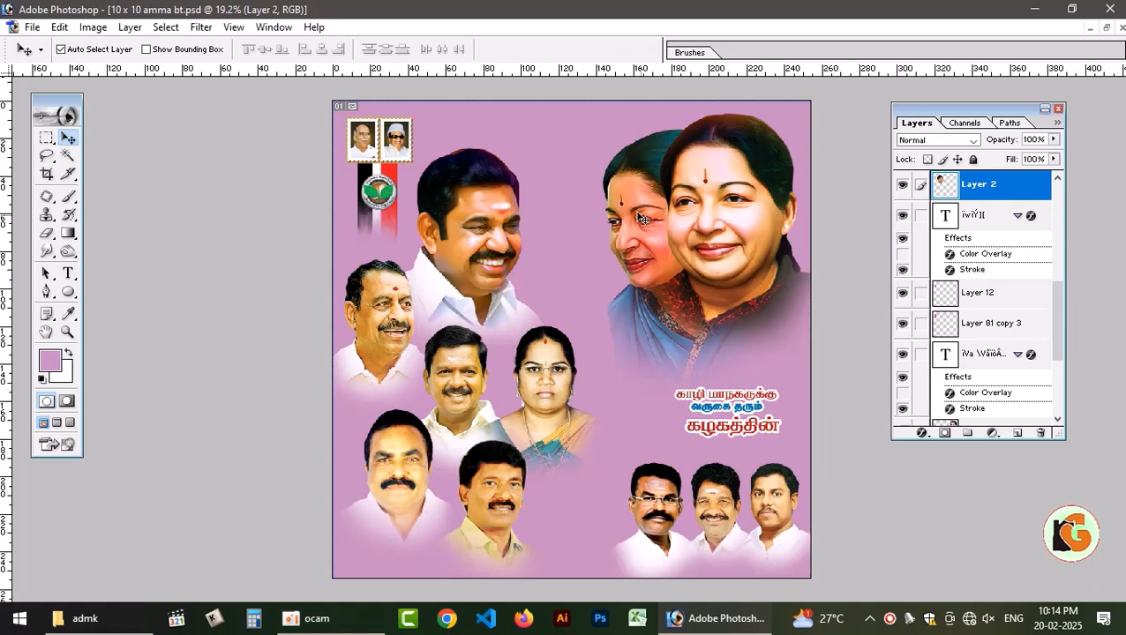
# Unlink the rear woman's portrait from the front one, enlarge it to 106.6% and shift it slightly left.
pyautogui.click(637, 218)
pyautogui.hotkey('ctrl', 't')
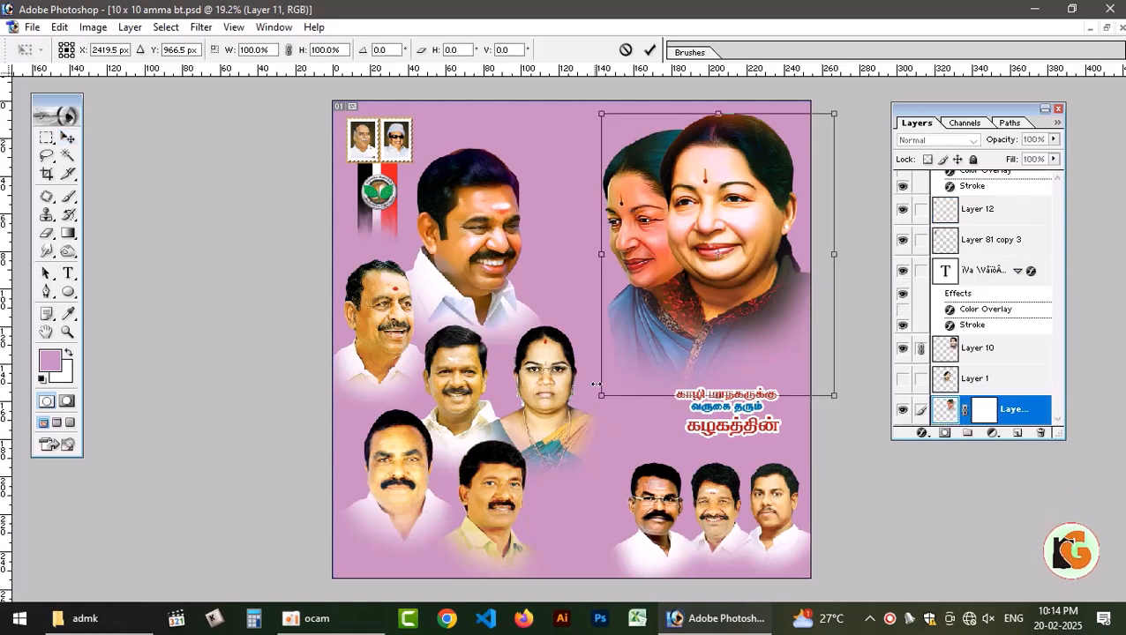
pyautogui.press('Return')
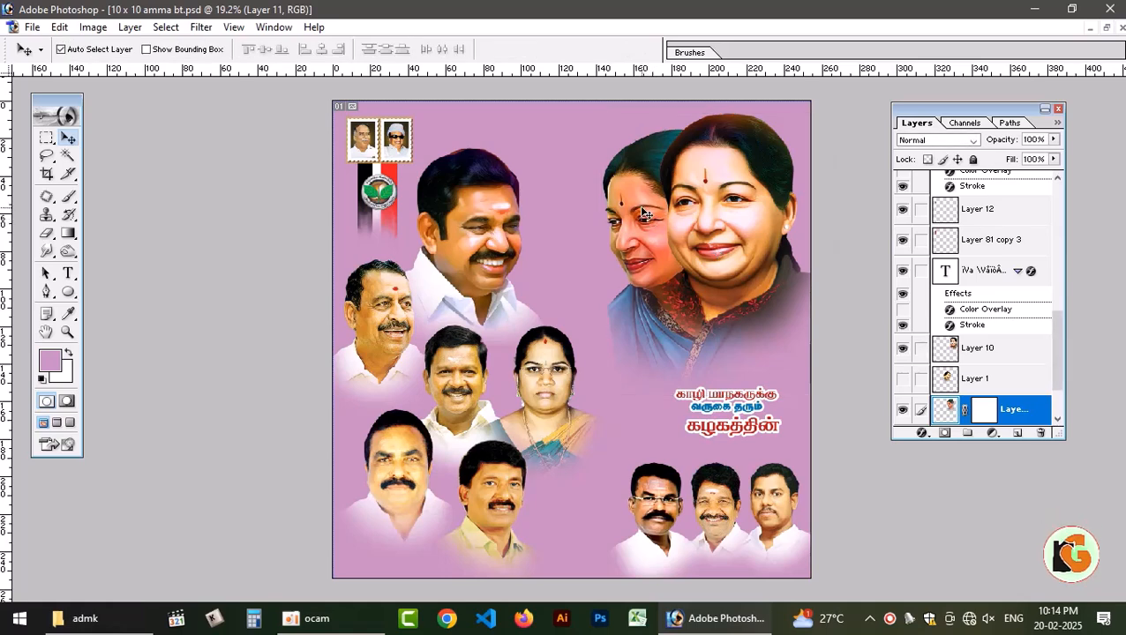
pyautogui.hotkey('ctrl', 't')
pyautogui.moveTo(599, 397); pyautogui.dragTo(579, 420)
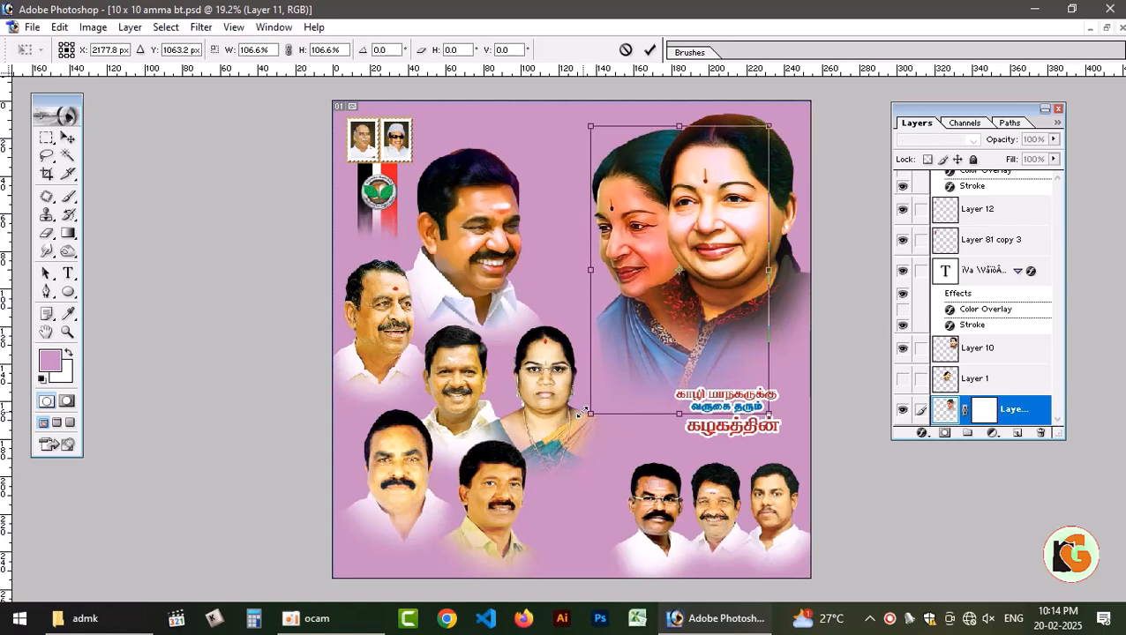
pyautogui.press('Return')
# Enlarge the front woman's portrait considerably toward the lower left and position it against the poster's right edge.
pyautogui.click(719, 226)
pyautogui.hotkey('ctrl', 't')
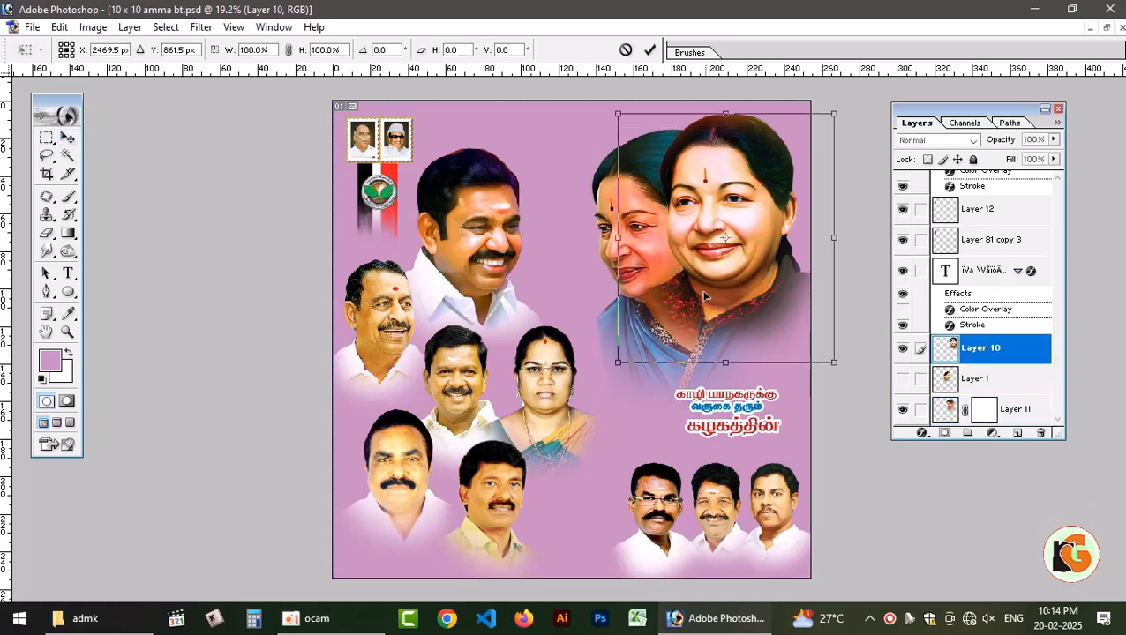
pyautogui.moveTo(616, 370); pyautogui.dragTo(534, 439)
pyautogui.press('Return')
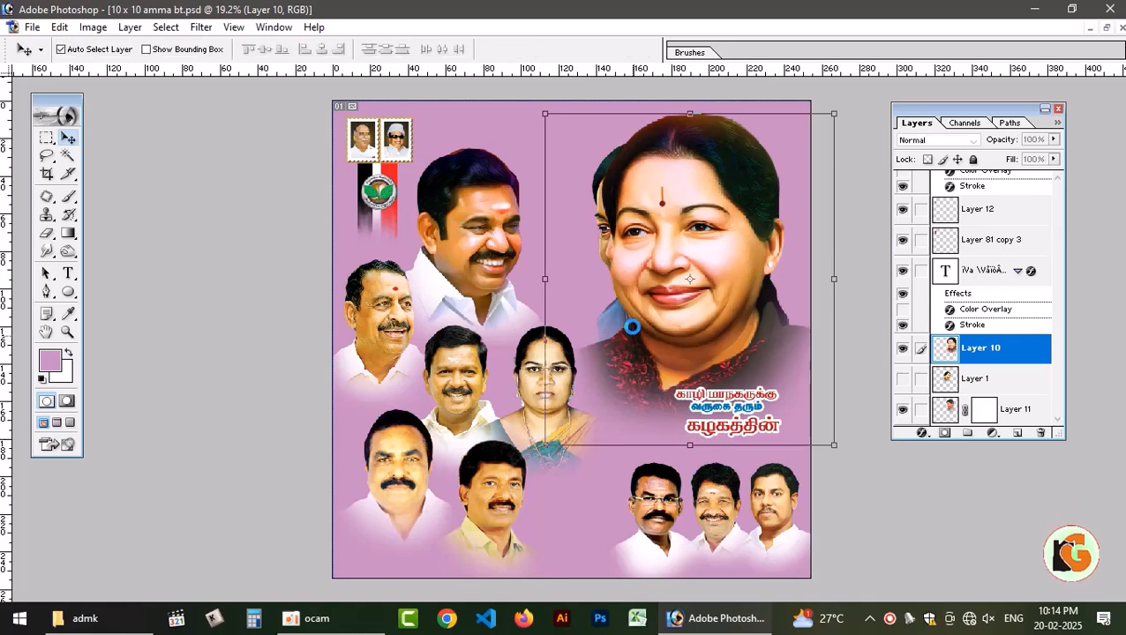
pyautogui.moveTo(626, 256)
pyautogui.mouseDown()
pyautogui.moveTo(655, 255)
pyautogui.moveTo(641, 261)
pyautogui.mouseUp()
pyautogui.click(574, 175)
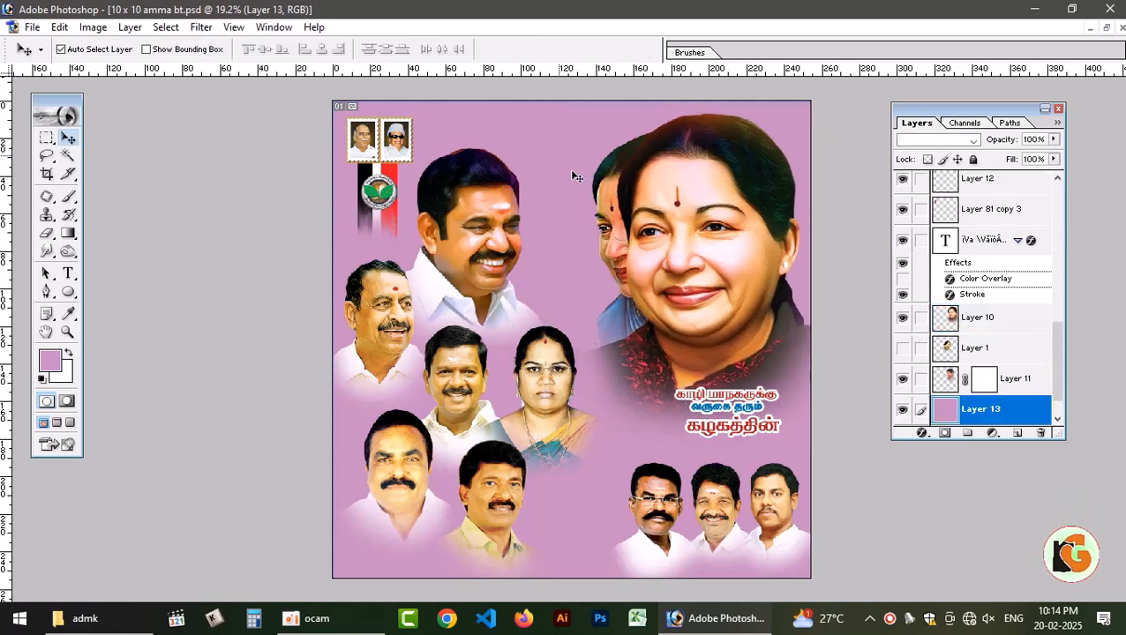
# Move the rear woman's portrait out beside the enlarged front portrait, resize it slightly, and add a new layer above it.
pyautogui.moveTo(612, 197); pyautogui.dragTo(560, 199)
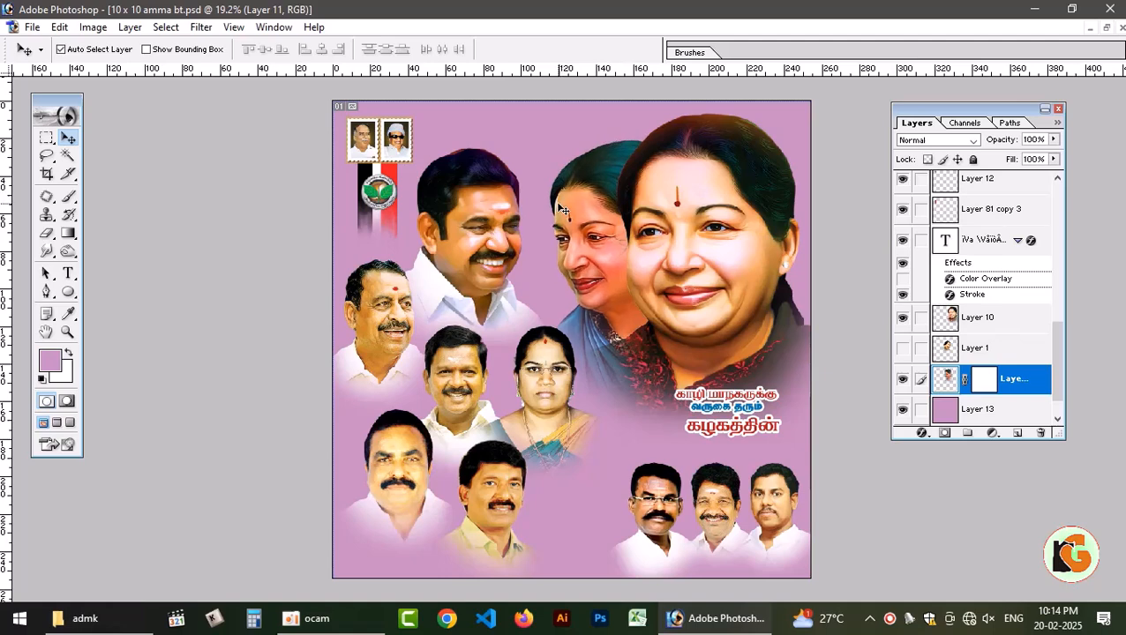
pyautogui.hotkey('ctrl', 't')
pyautogui.moveTo(738, 134); pyautogui.dragTo(722, 108)
pyautogui.press('Return')
pyautogui.moveTo(583, 252); pyautogui.dragTo(644, 278)
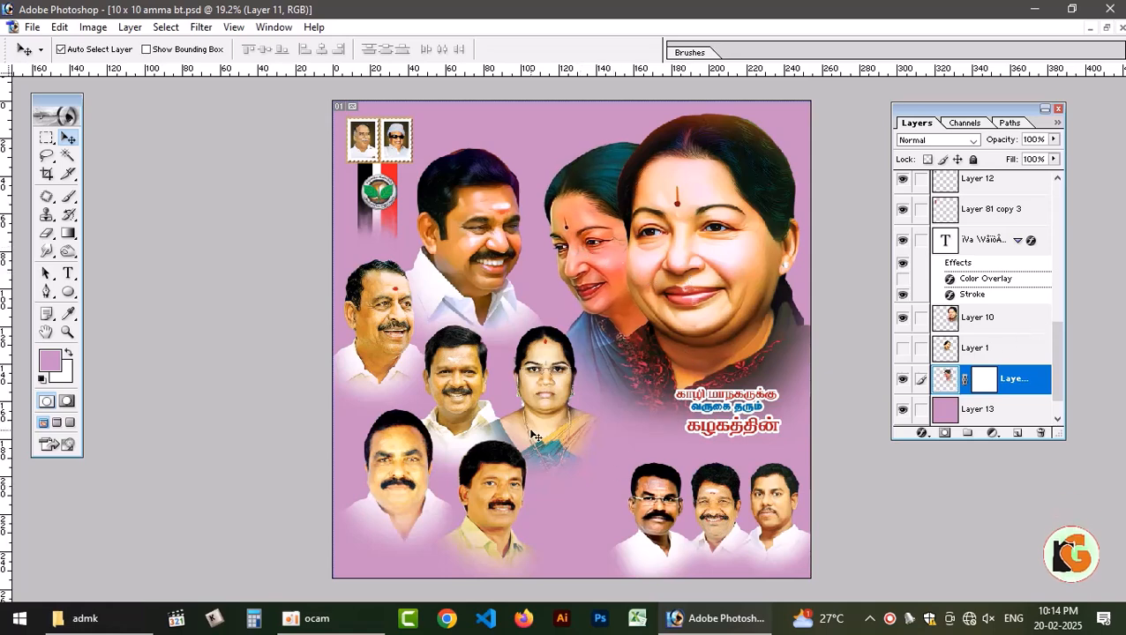
pyautogui.hotkey('ctrl', 'shift', 'n')
pyautogui.press('Return')
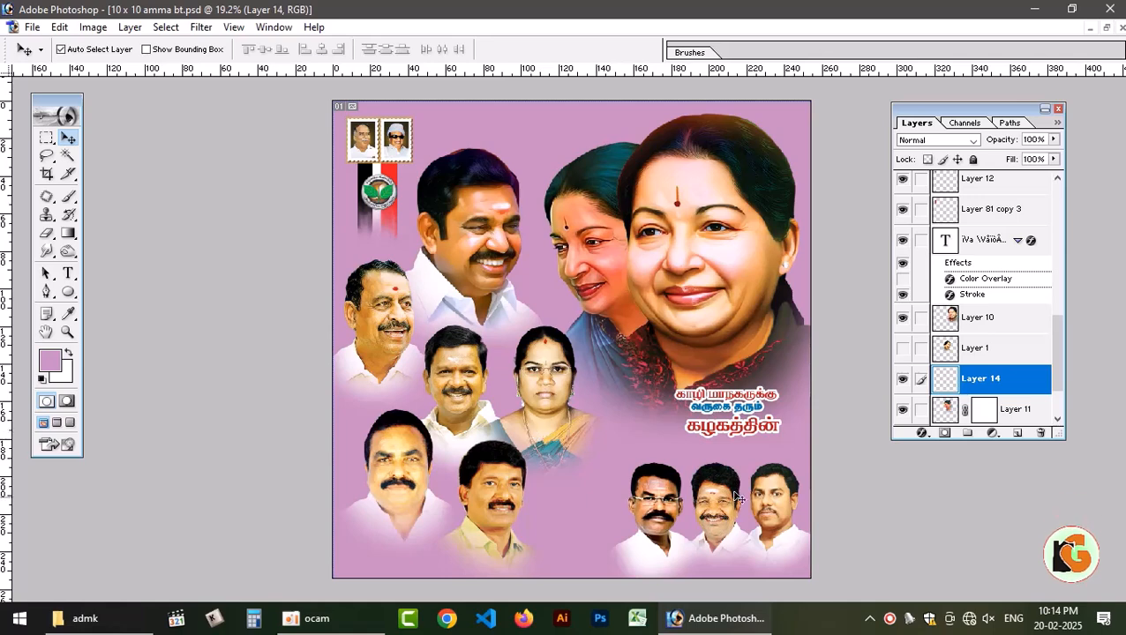
# Move the three linked small portraits left along the bottom row and nudge the white-shirted and yellow-shirted men's portraits into place.
pyautogui.moveTo(714, 532); pyautogui.dragTo(623, 530)
pyautogui.moveTo(384, 474); pyautogui.dragTo(389, 477)
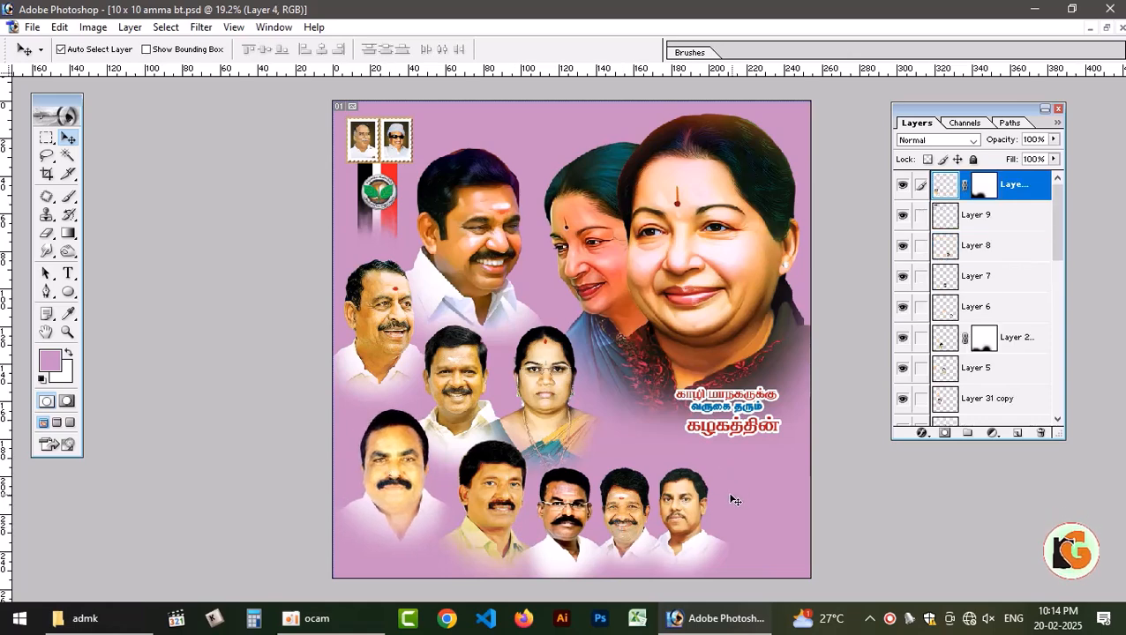
pyautogui.moveTo(500, 519); pyautogui.dragTo(488, 513)
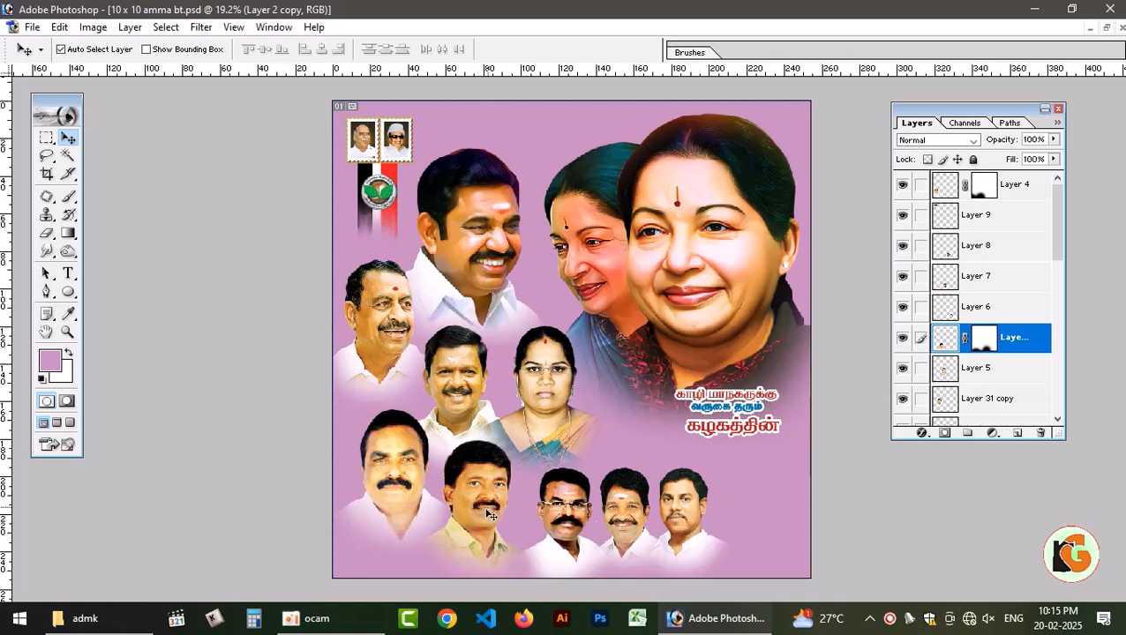
# Link the white-shirted and yellow-shirted men's portraits at the bottom, scale them to 77.1% and move them up together.
pyautogui.keyDown('shift'); pyautogui.click(399, 472); pyautogui.keyUp('shift')
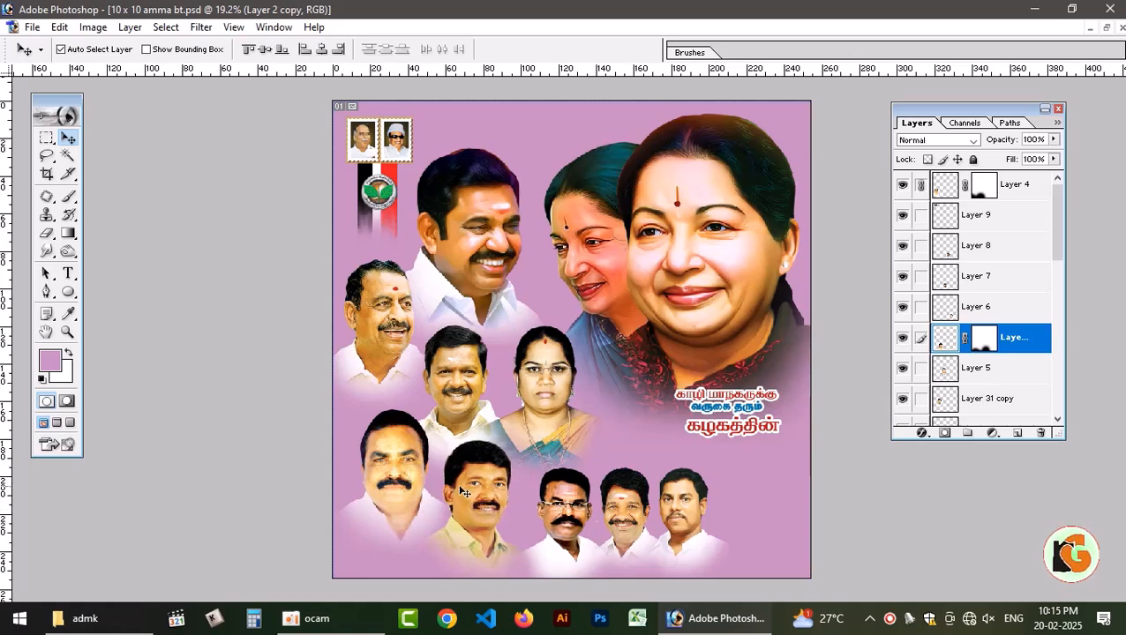
pyautogui.hotkey('ctrl', 't')
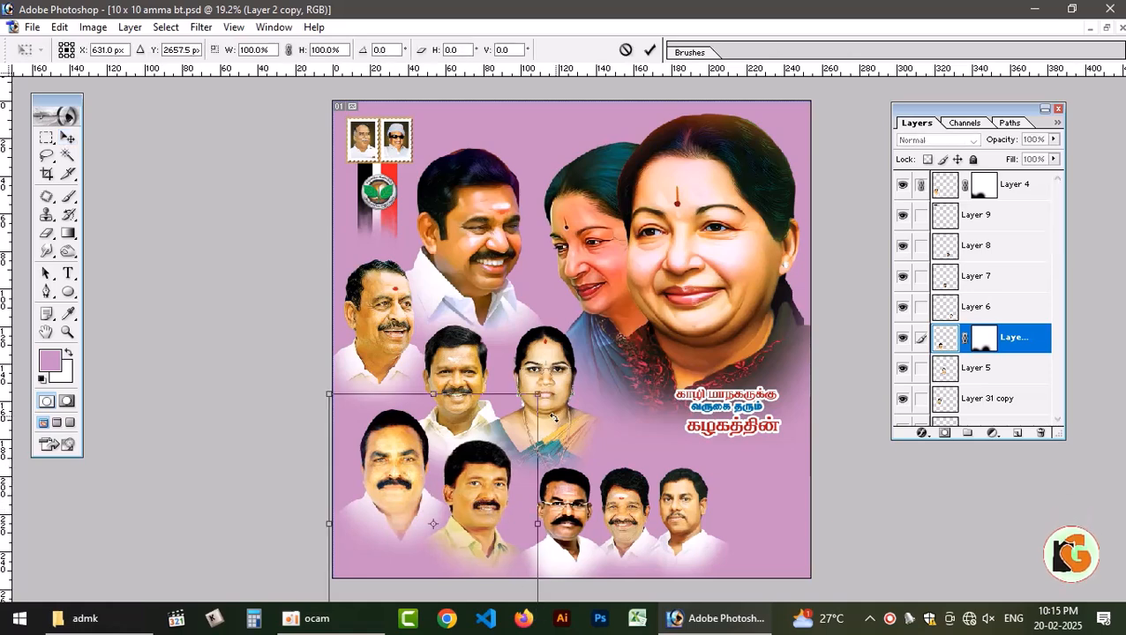
pyautogui.moveTo(545, 390); pyautogui.dragTo(500, 451)
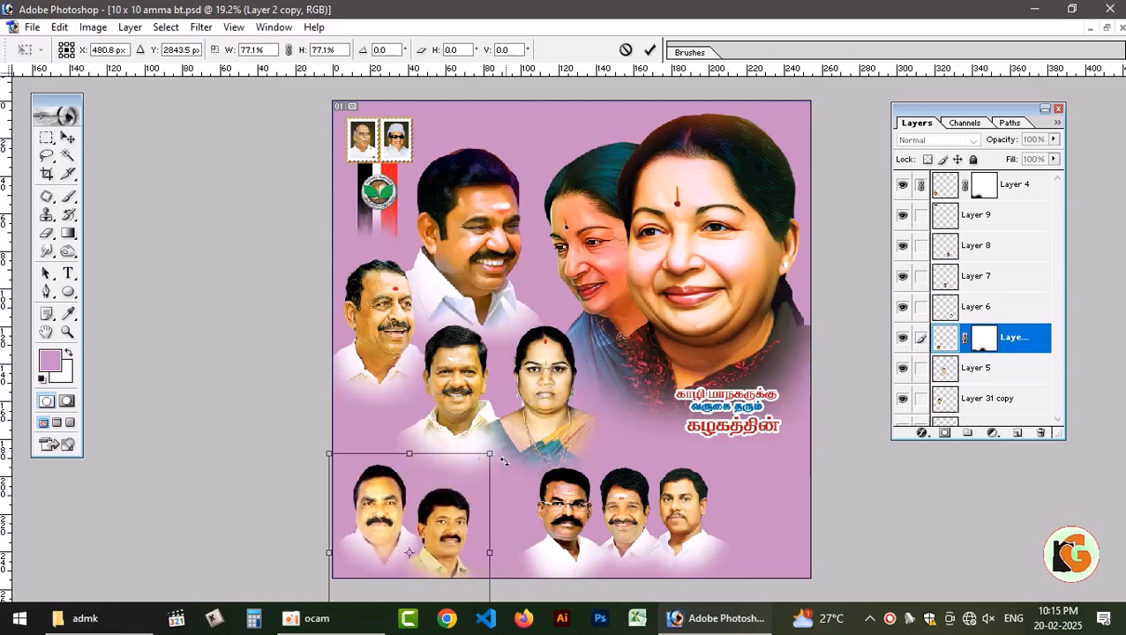
pyautogui.press('Return')
pyautogui.moveTo(436, 526); pyautogui.dragTo(441, 495)
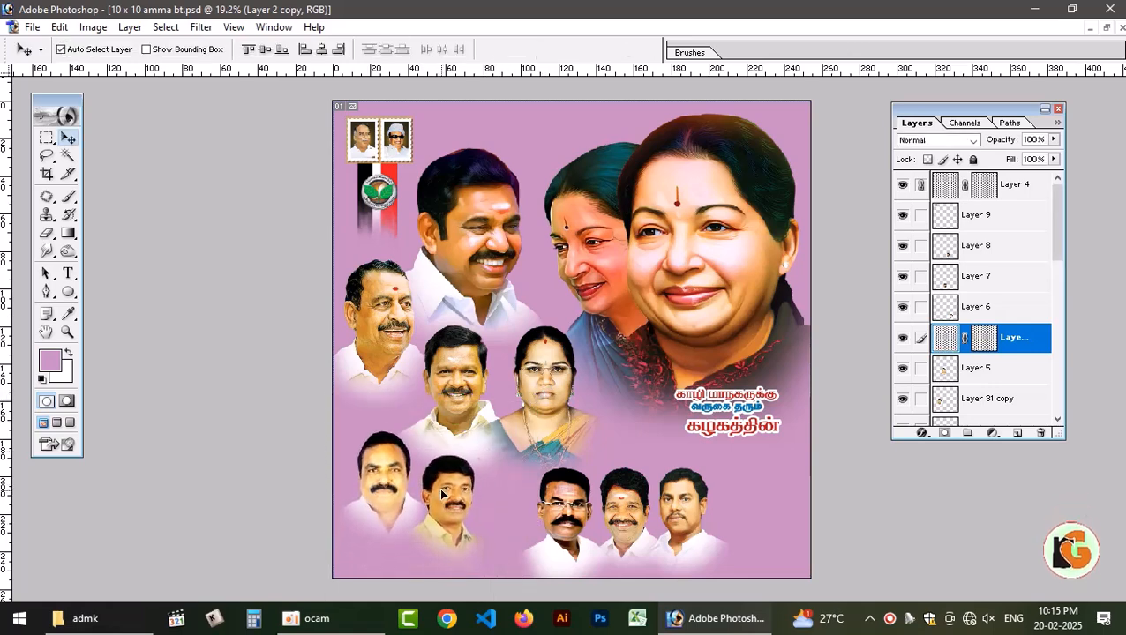
# Move the three linked small portraits beside the yellow-shirted man, scale them down and raise them into the row.
pyautogui.moveTo(574, 527); pyautogui.dragTo(518, 529)
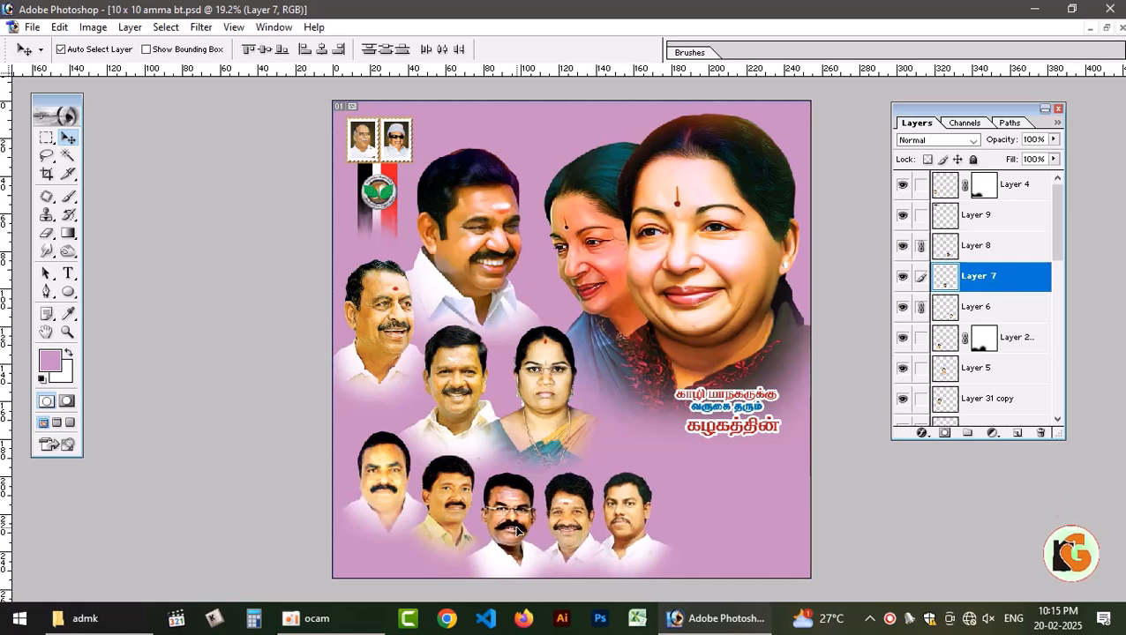
pyautogui.hotkey('ctrl', 't')
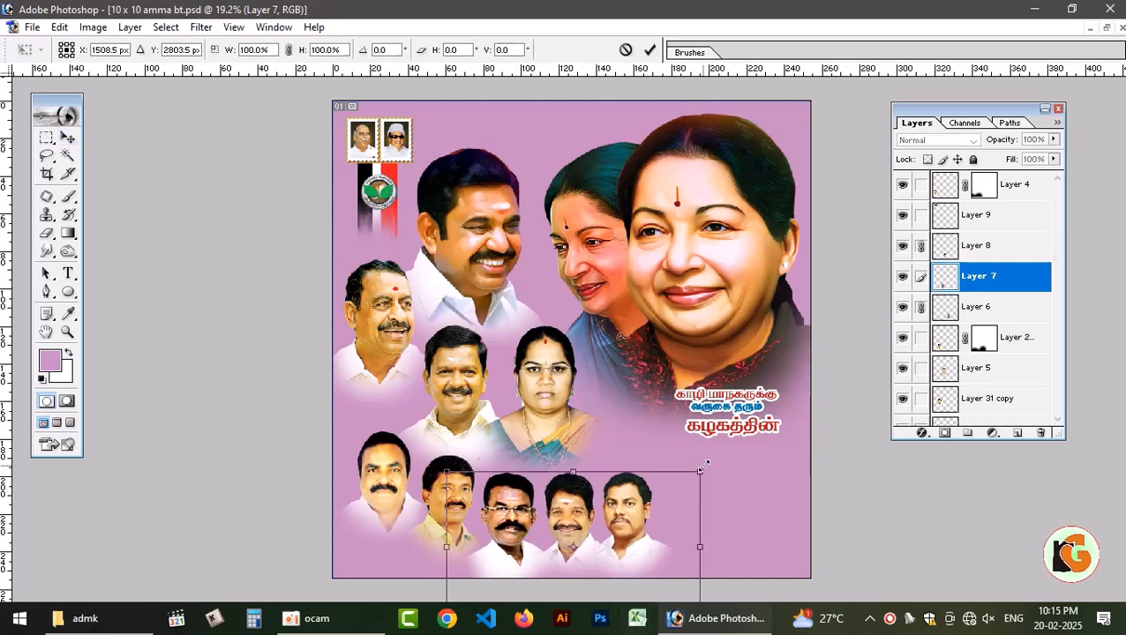
pyautogui.moveTo(703, 468); pyautogui.dragTo(650, 499)
pyautogui.press('Return')
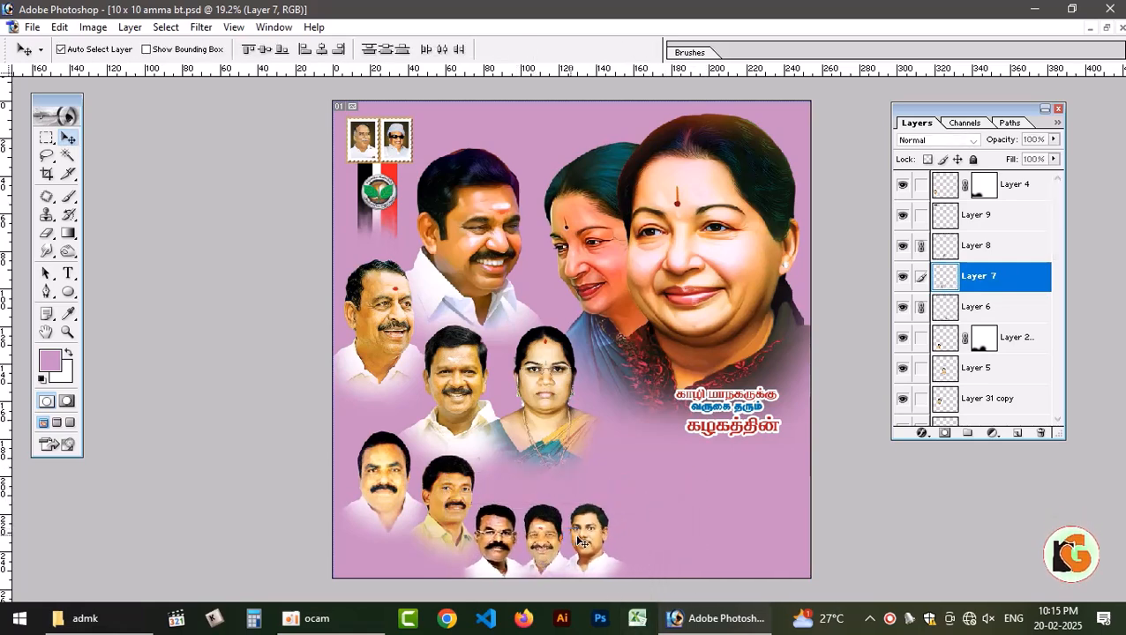
pyautogui.moveTo(573, 527)
pyautogui.mouseDown()
pyautogui.moveTo(585, 525)
pyautogui.moveTo(556, 523)
pyautogui.moveTo(566, 514)
pyautogui.mouseUp()
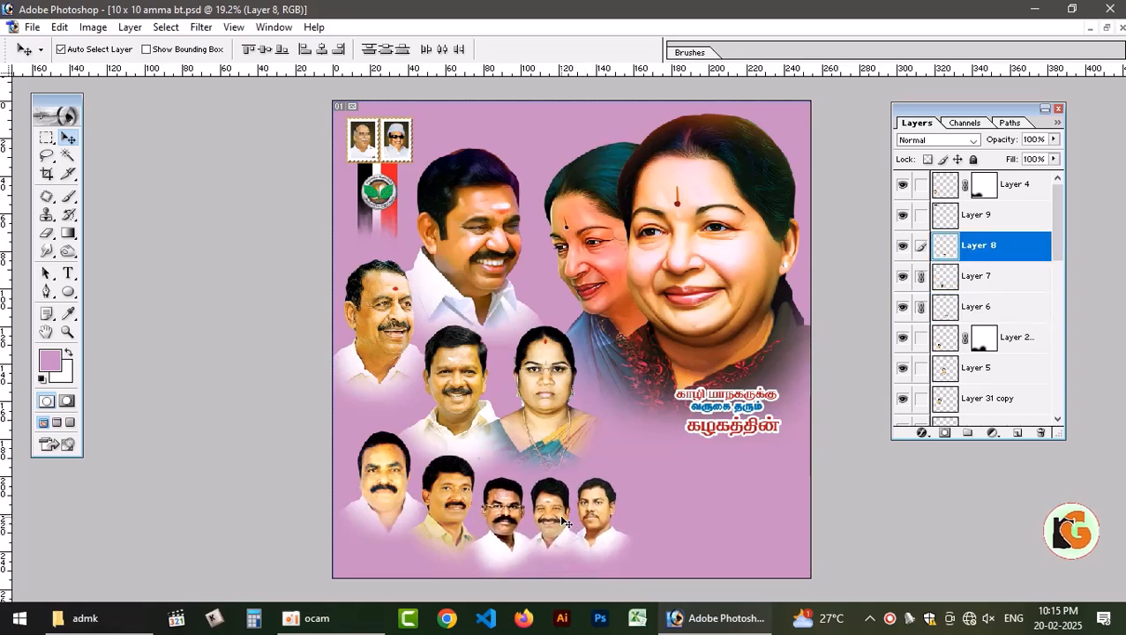
# Select the bespectacled man's portrait and soften its lower edge with the Eraser at brush size 600.
pyautogui.press('e')
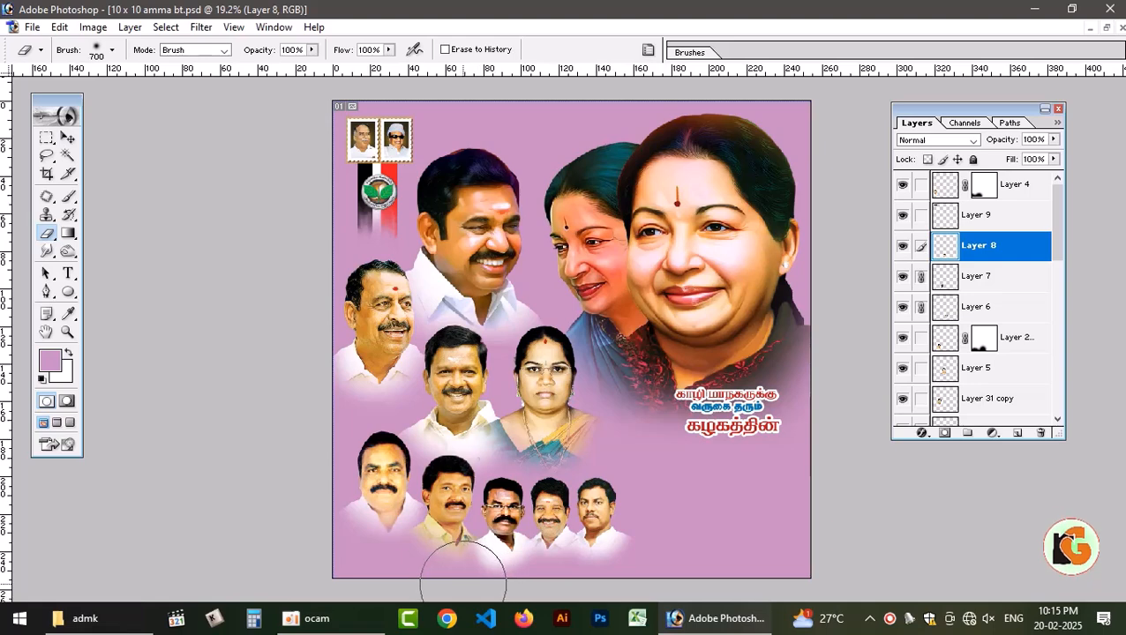
pyautogui.press('[')
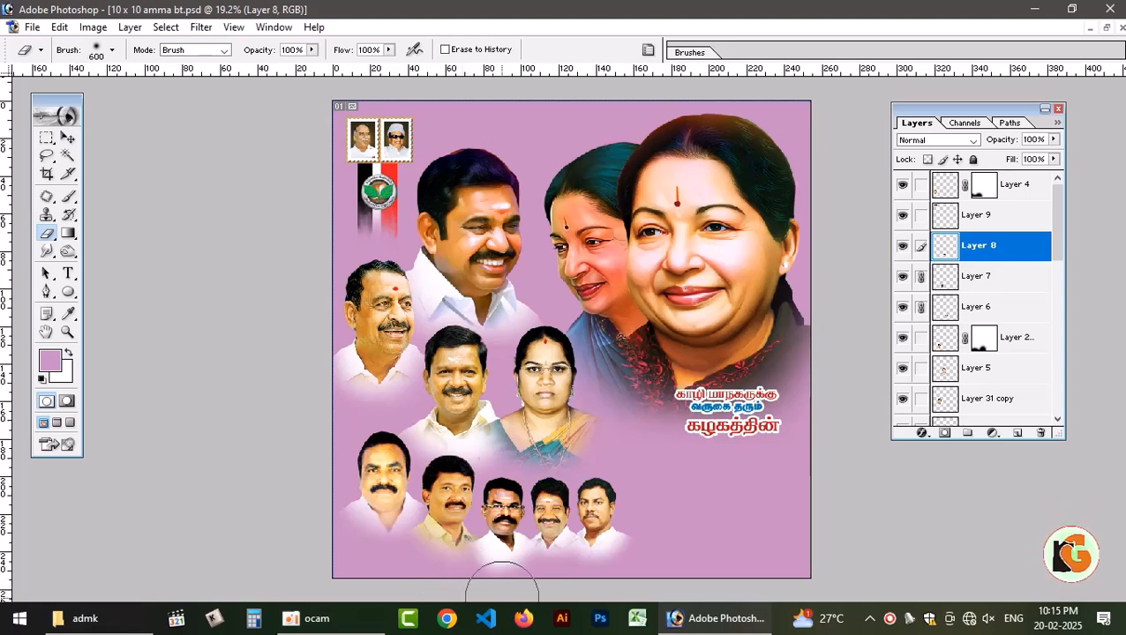
pyautogui.press('v')
pyautogui.rightClick(499, 506)
pyautogui.click(534, 517)
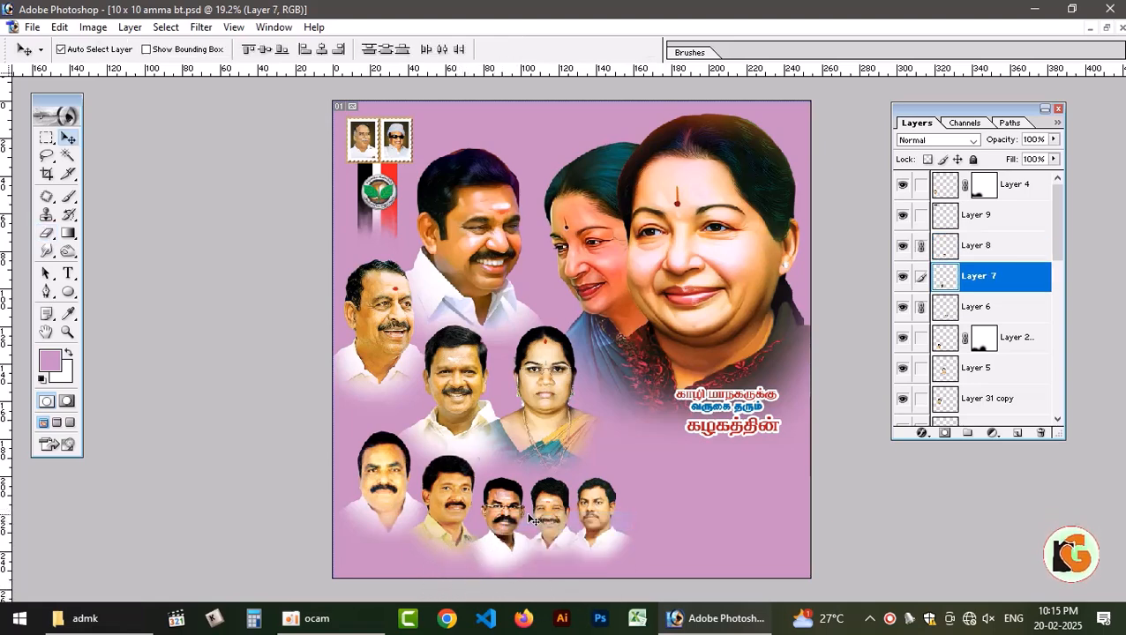
pyautogui.press('e')
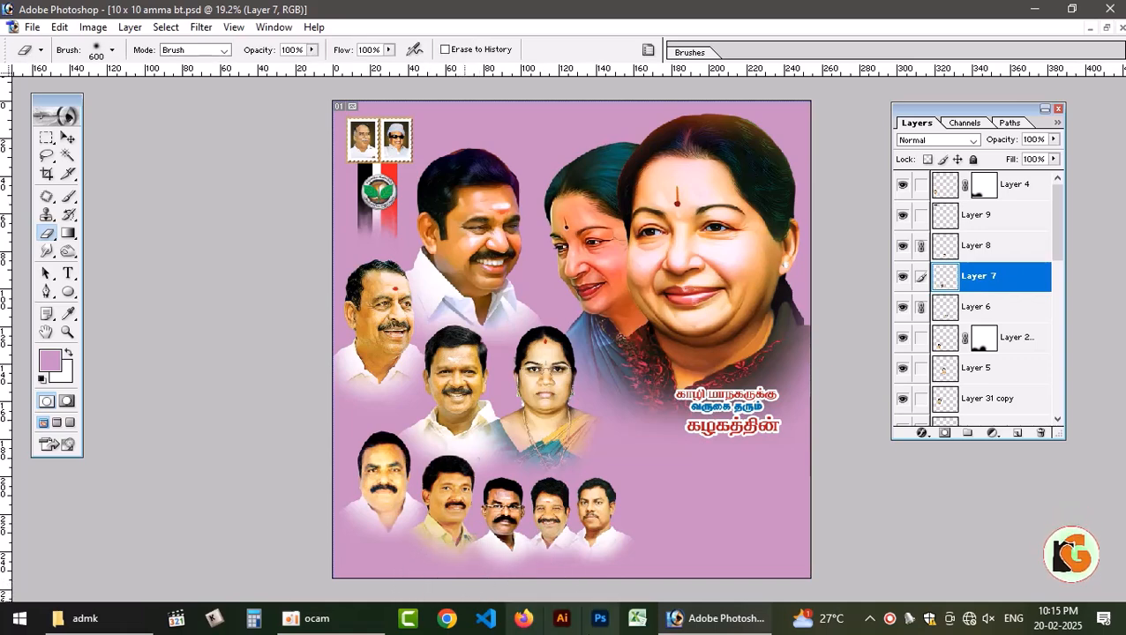
pyautogui.press('v')
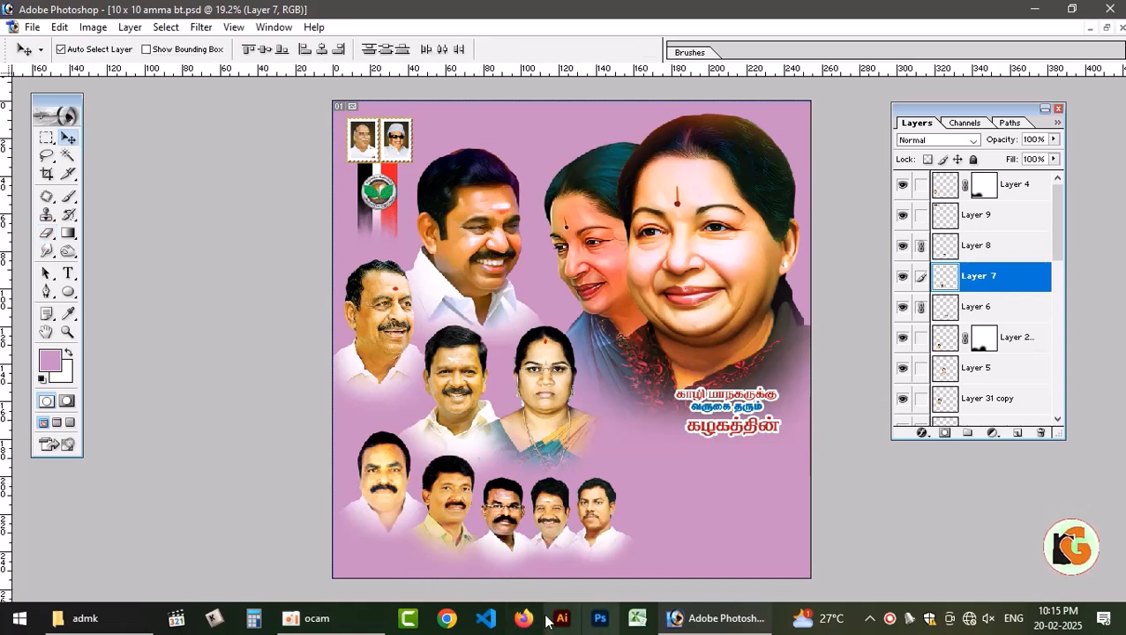
# Enlarge the linked white-shirted and yellow-shirted men's portraits to 108.8% and nudge the three small portraits beside them.
pyautogui.click(434, 496)
pyautogui.click(383, 485)
pyautogui.hotkey('ctrl', 't')
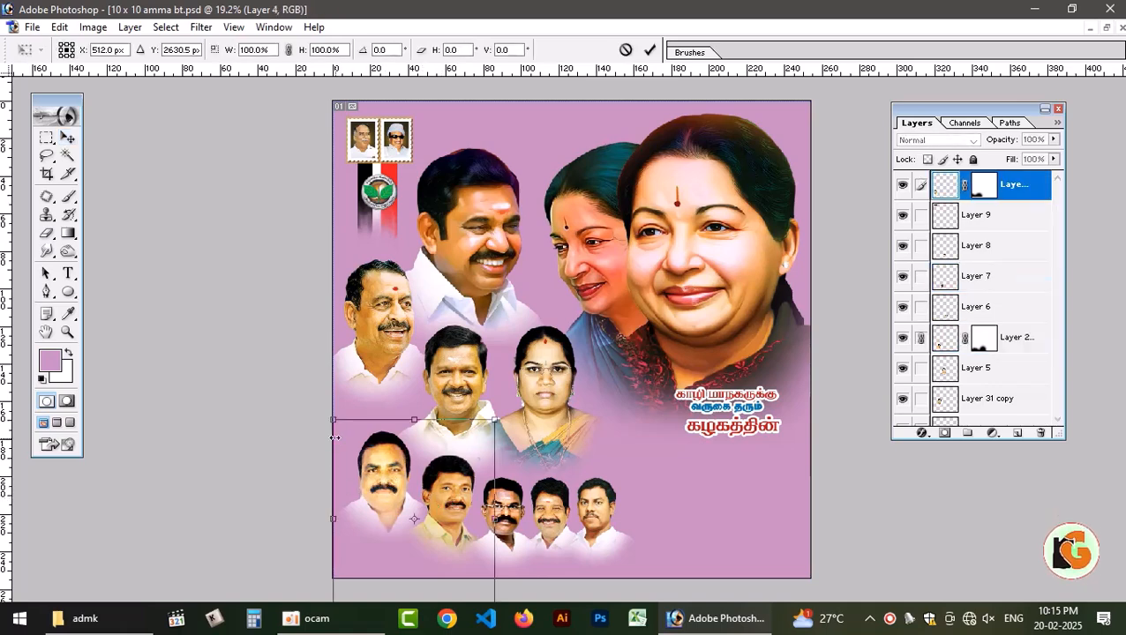
pyautogui.moveTo(332, 420); pyautogui.dragTo(315, 403)
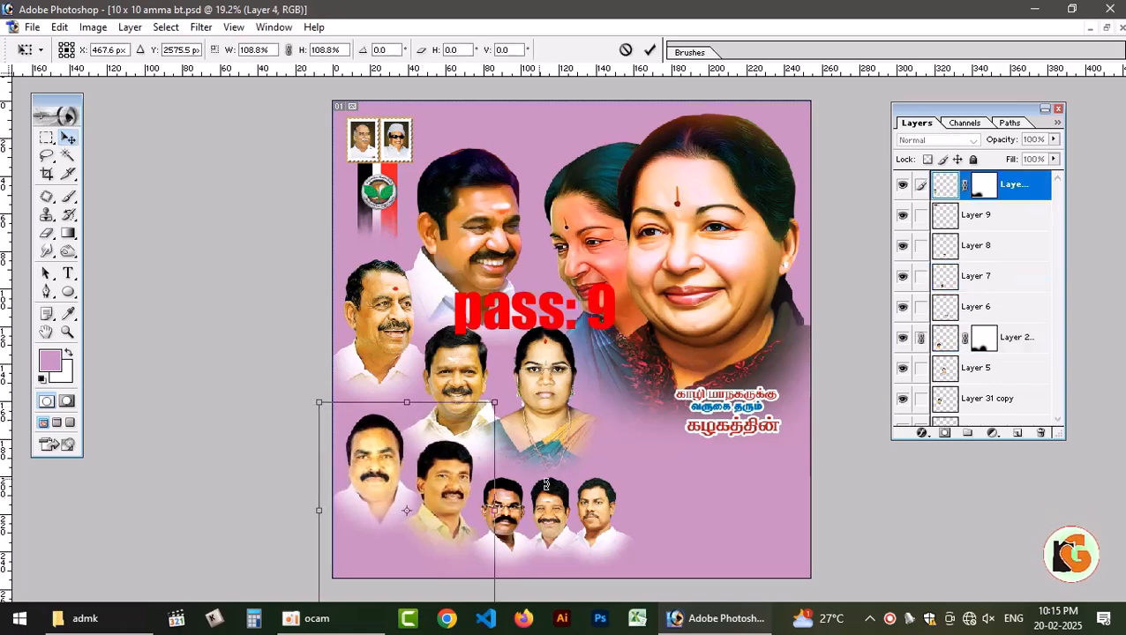
pyautogui.press('Return')
pyautogui.moveTo(605, 547); pyautogui.dragTo(603, 539)
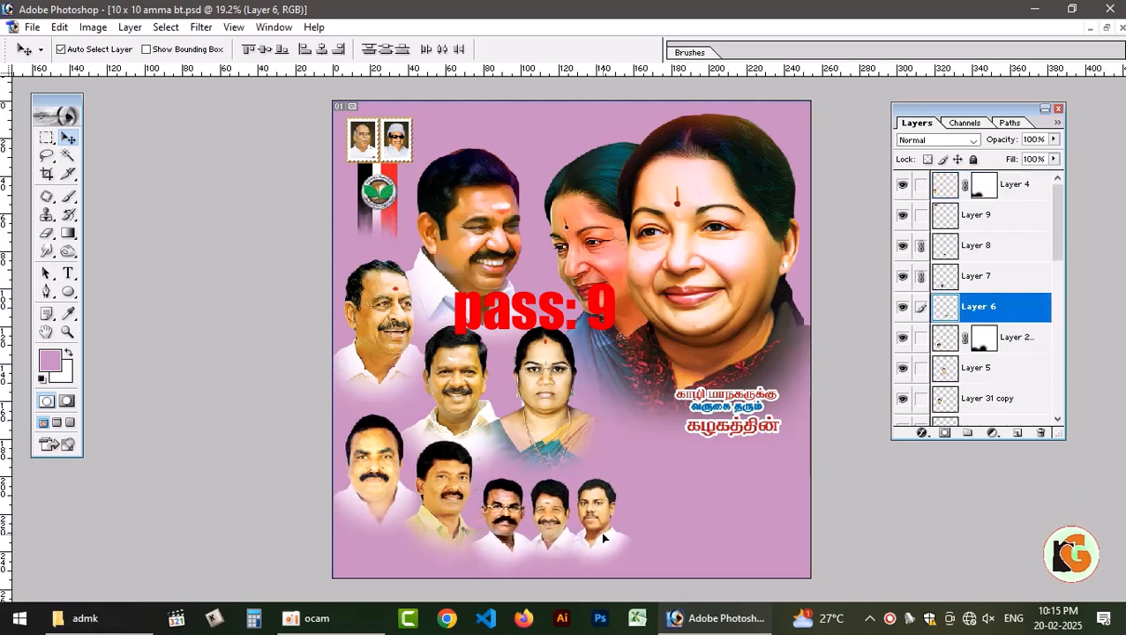
# Nudge the three small portraits left and shift the linked white-shirted and yellow-shirted men's portraits slightly down and left.
pyautogui.click(456, 497)
pyautogui.moveTo(548, 515); pyautogui.dragTo(545, 513)
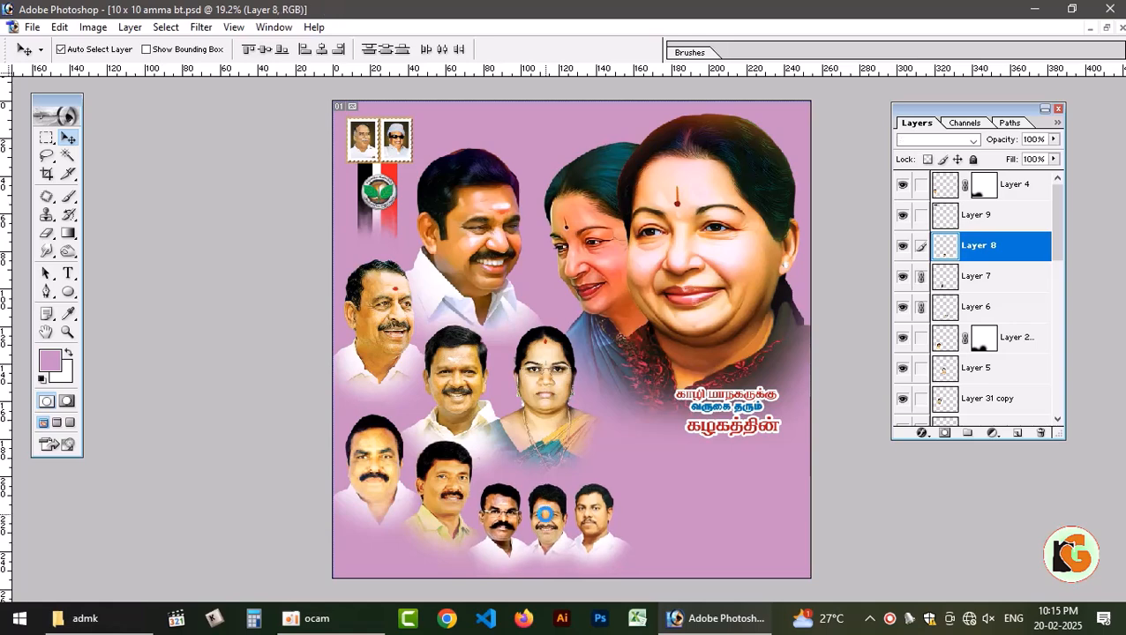
pyautogui.click(456, 497)
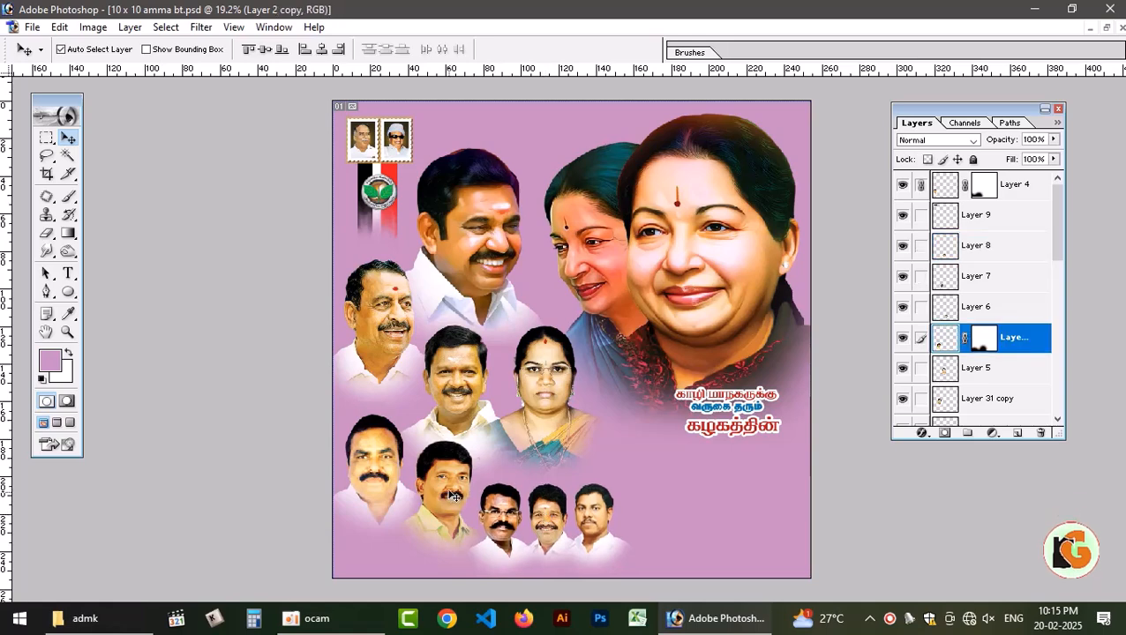
pyautogui.moveTo(455, 496); pyautogui.dragTo(449, 505)
# Scale down the linked portraits of the mustached man and the sari-clad woman in the middle row, reposition them, and lower the Tamil text slightly.
pyautogui.click(460, 416)
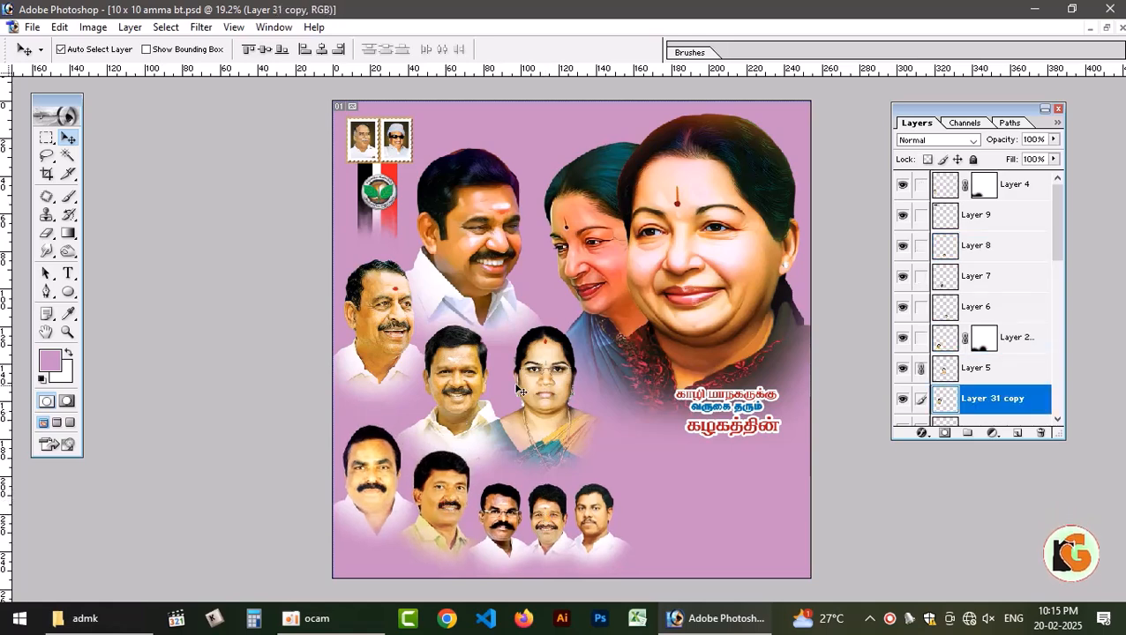
pyautogui.hotkey('ctrl', 't')
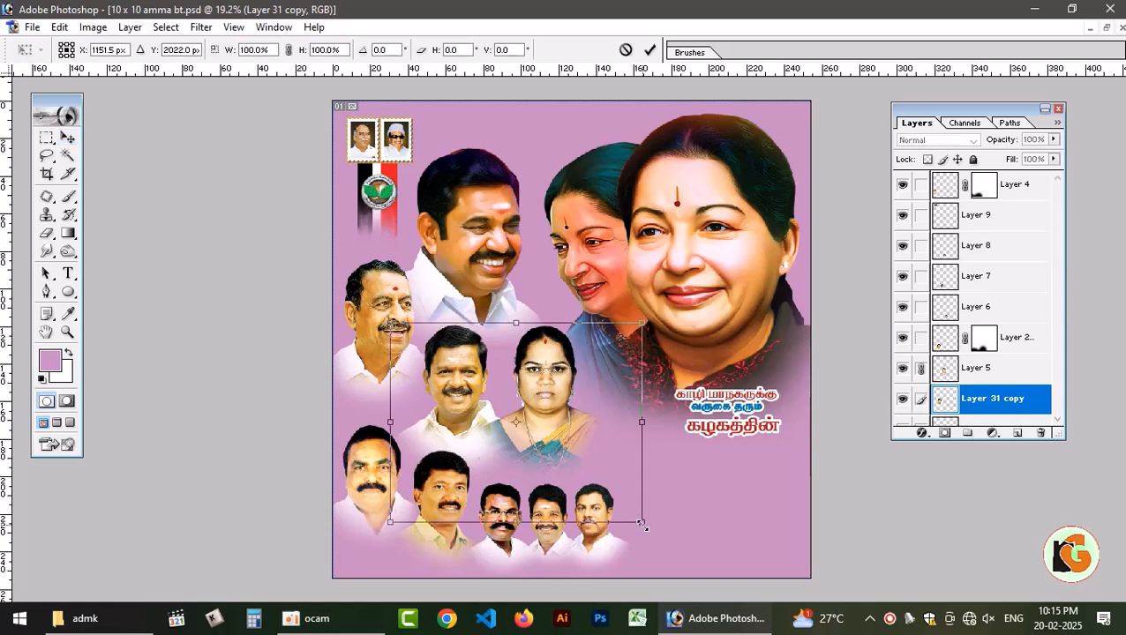
pyautogui.moveTo(641, 525); pyautogui.dragTo(601, 464)
pyautogui.press('Return')
pyautogui.moveTo(515, 384)
pyautogui.mouseDown()
pyautogui.moveTo(500, 396)
pyautogui.moveTo(511, 398)
pyautogui.mouseUp()
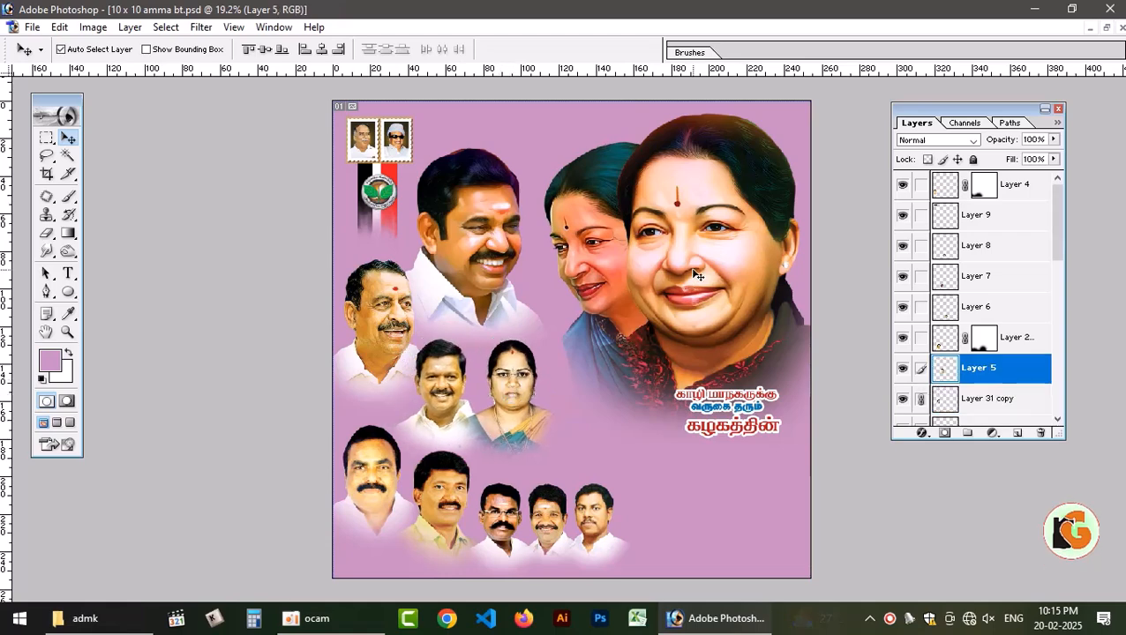
pyautogui.moveTo(734, 411)
pyautogui.mouseDown()
pyautogui.moveTo(732, 398)
pyautogui.moveTo(733, 429)
pyautogui.mouseUp()
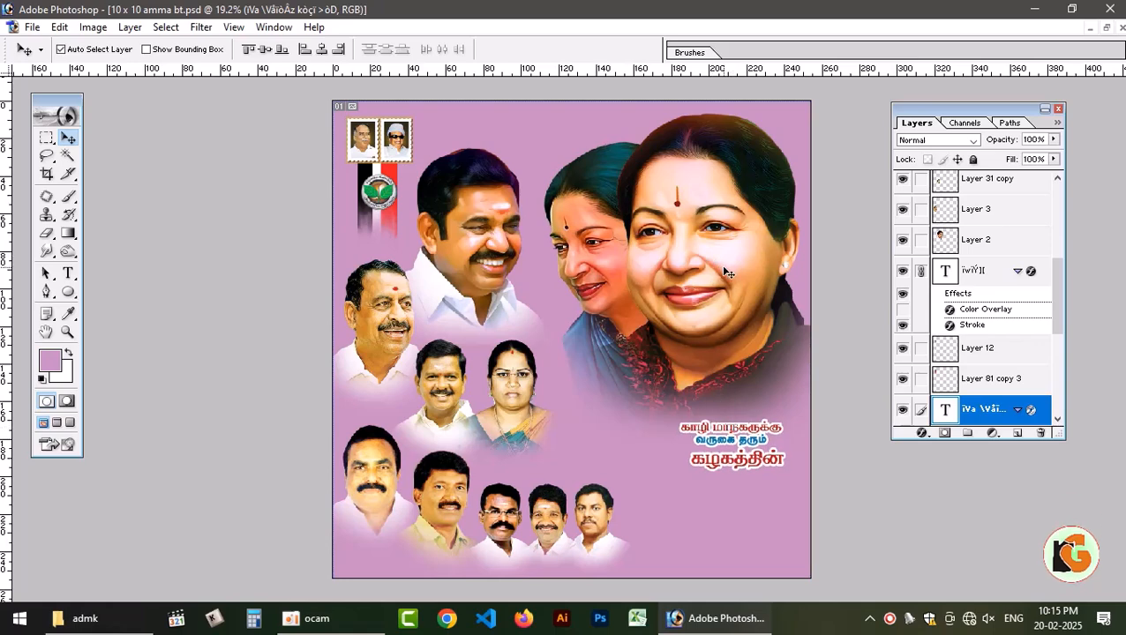
# Add a new empty layer directly above the mauve background layer, Layer 13.
pyautogui.rightClick(540, 297)
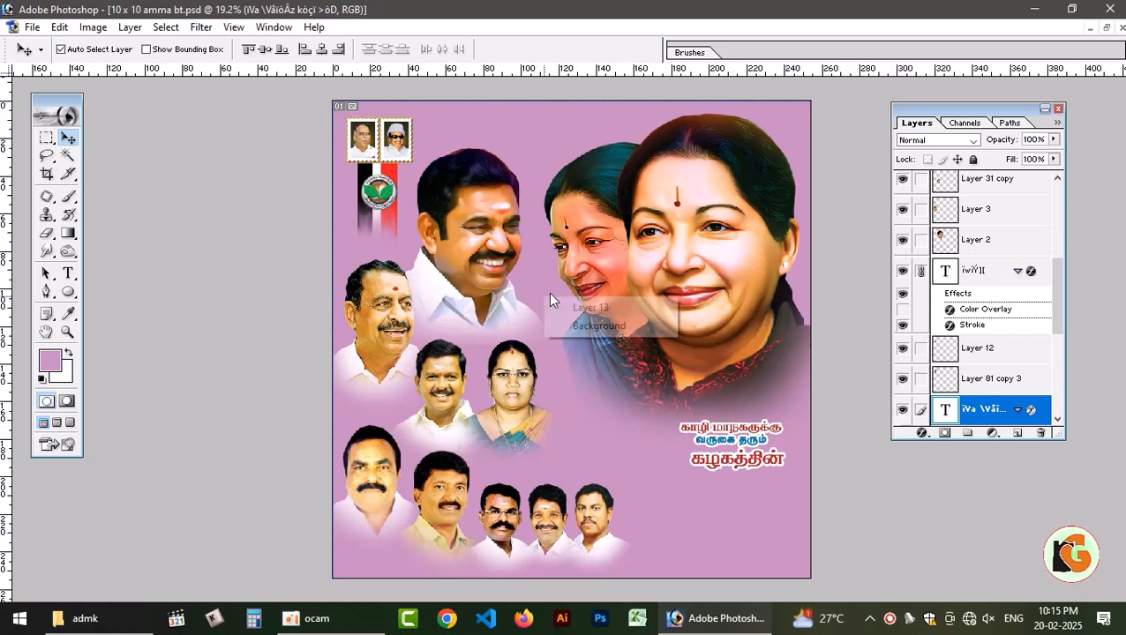
pyautogui.click(585, 304)
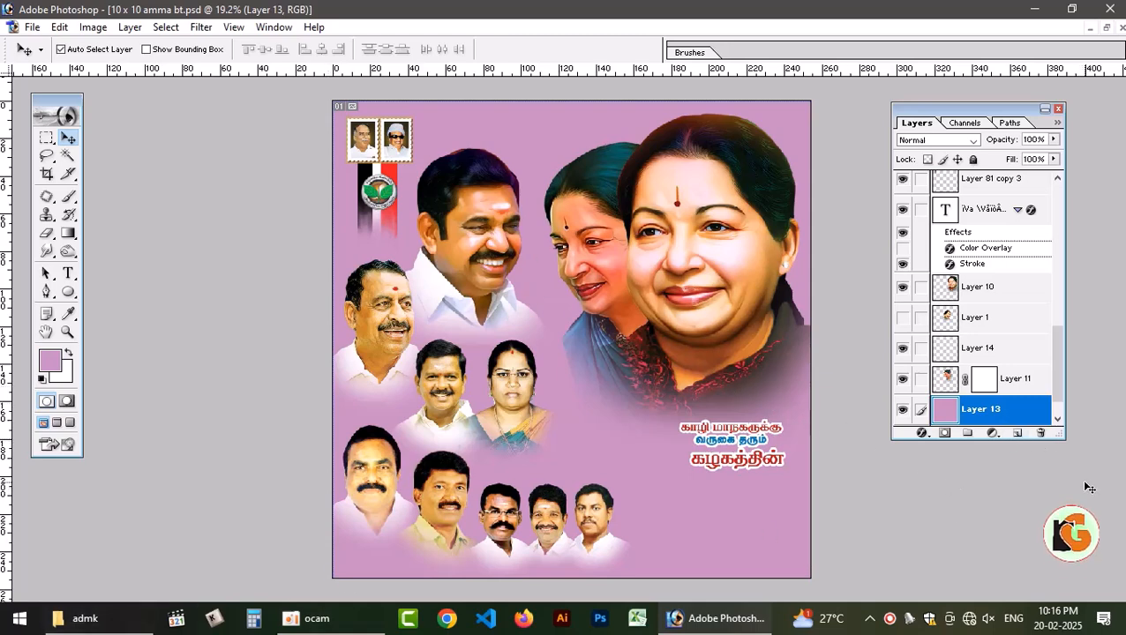
pyautogui.hotkey('ctrl', 'shift', 'n')
pyautogui.press('Return')
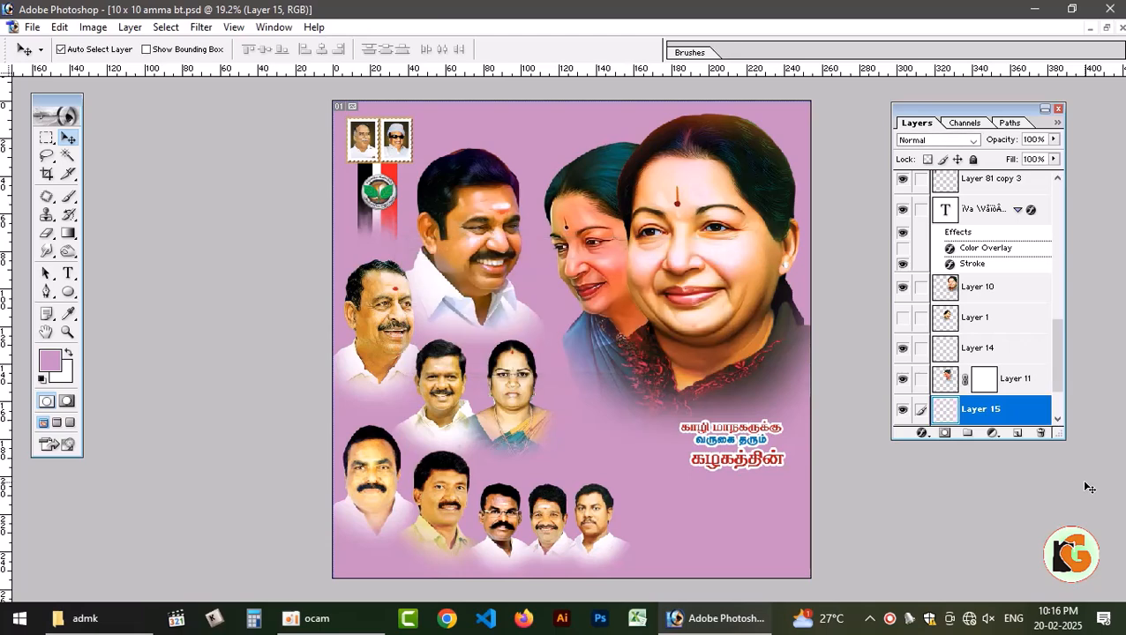
# Set the foreground colour to a deep purple with C 50%, M 100%, Y 0% and K 0%.
pyautogui.click(55, 369)
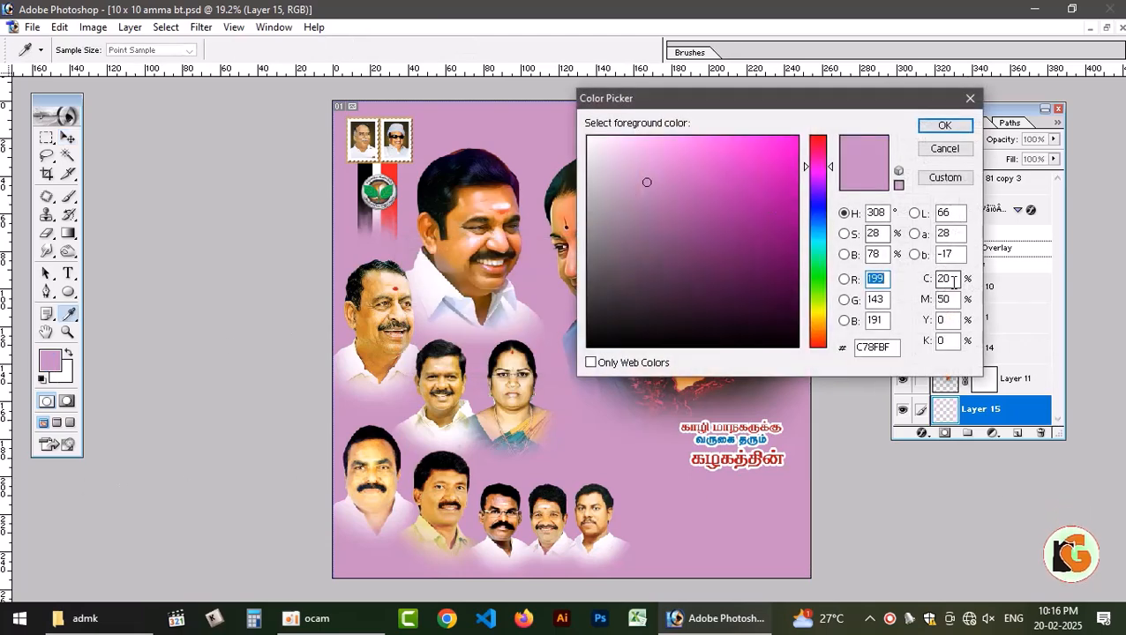
pyautogui.write('50')
pyautogui.press('Tab')
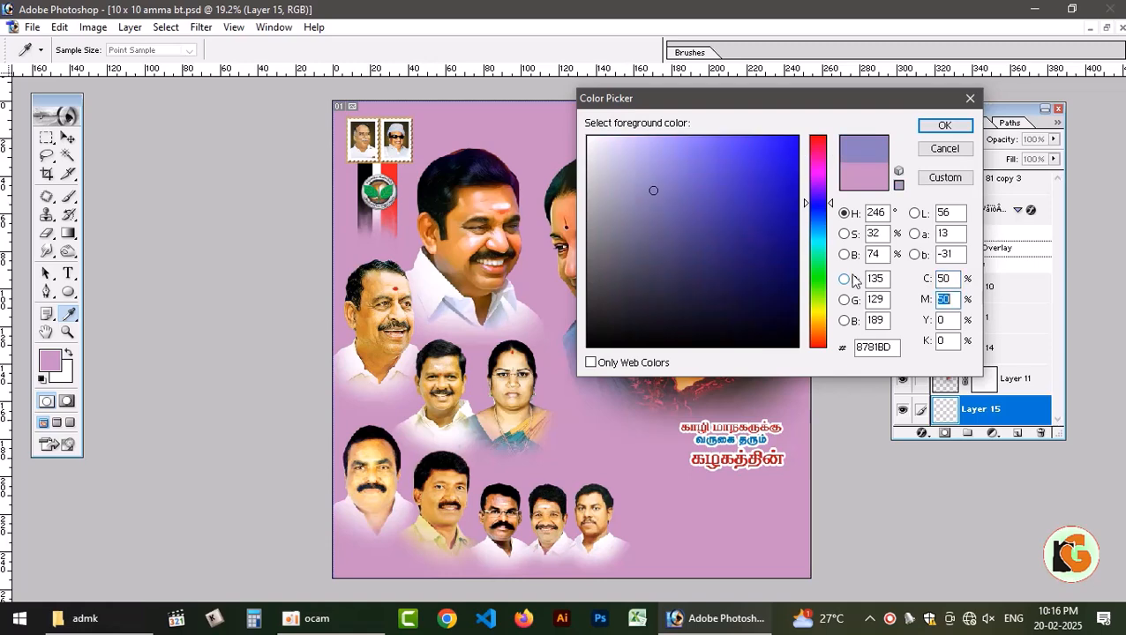
pyautogui.write('60')
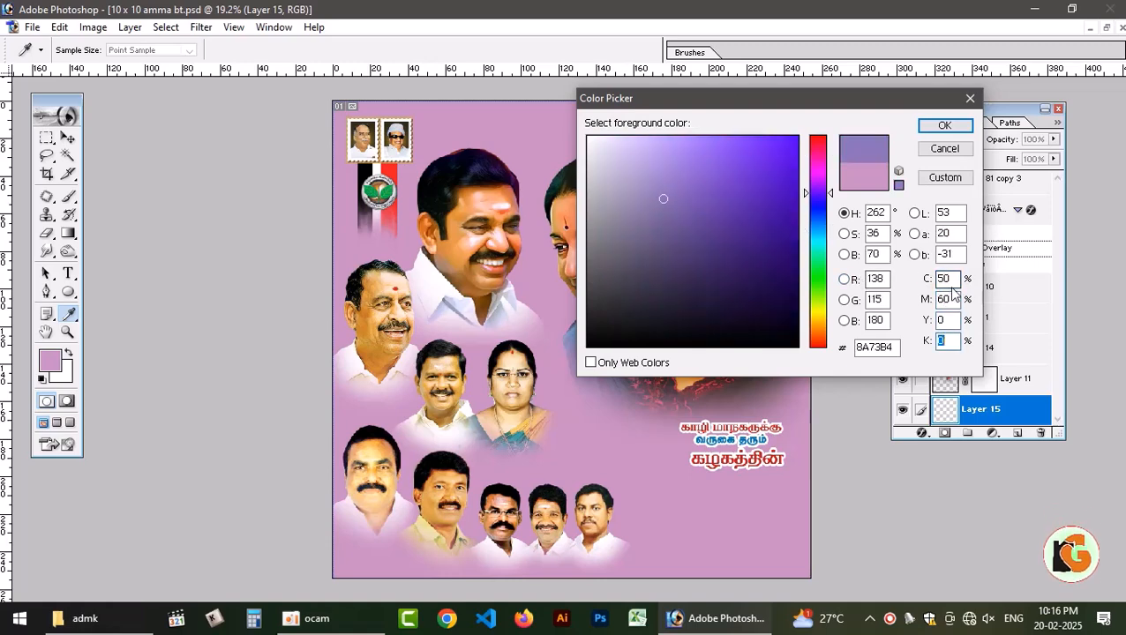
pyautogui.doubleClick(942, 278)
pyautogui.doubleClick(955, 301)
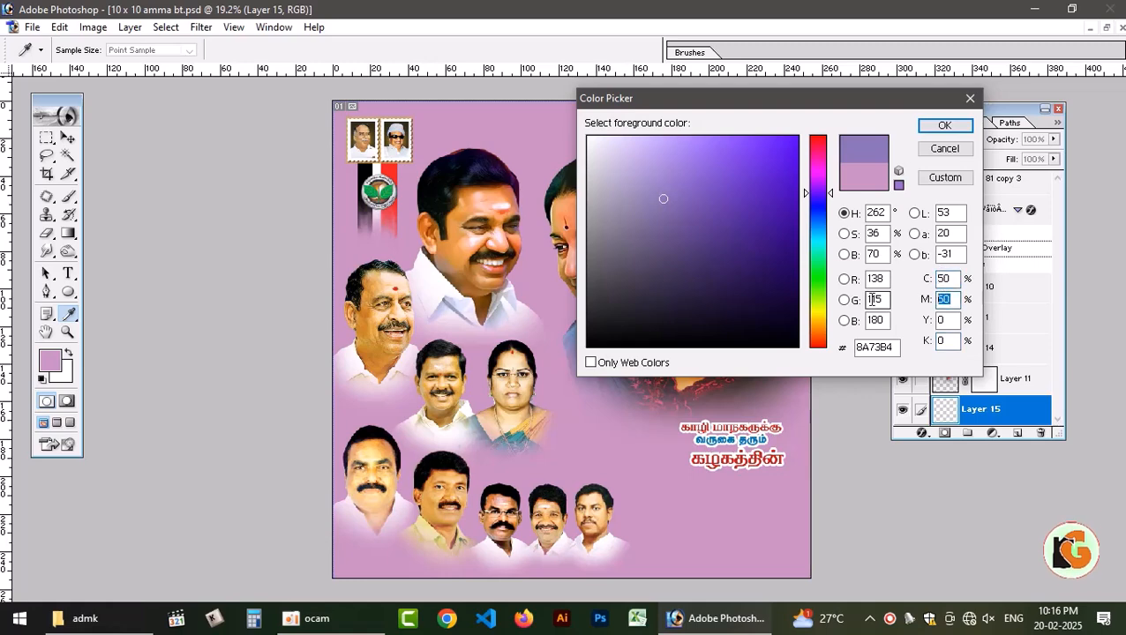
pyautogui.write('100')
pyautogui.press('Return')
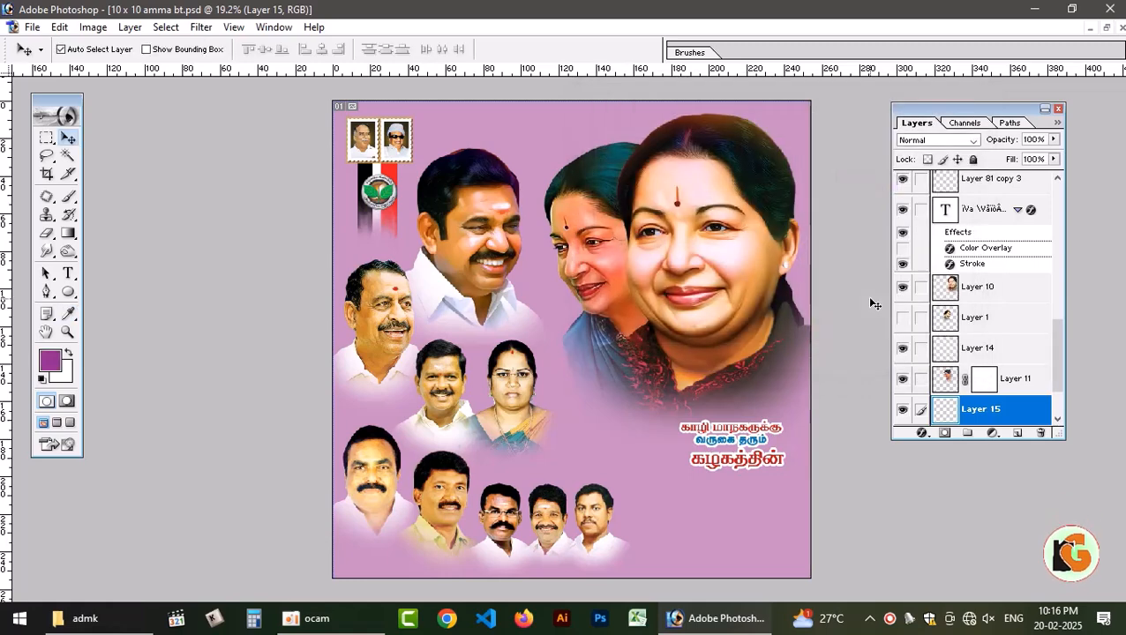
# Paint soft purple shading along the poster's top and right edges using a large Brush enlarged to 2300.
pyautogui.press('b')
pyautogui.press(']')
pyautogui.press(']')
pyautogui.press(']')
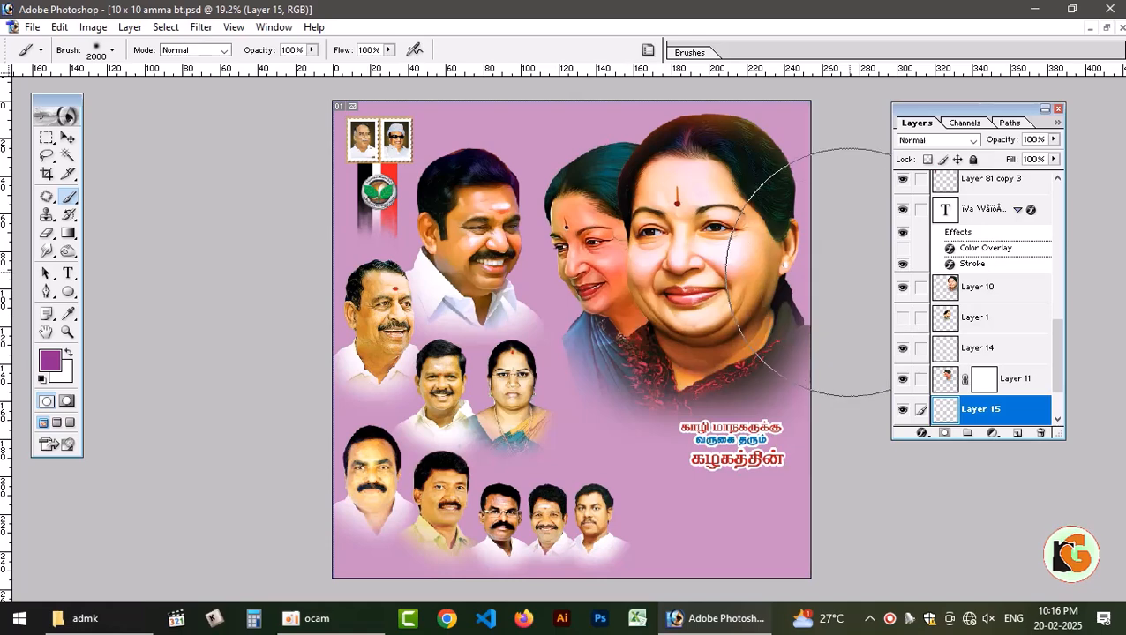
pyautogui.moveTo(909, 142)
pyautogui.mouseDown()
pyautogui.moveTo(794, 97)
pyautogui.moveTo(432, 102)
pyautogui.mouseUp()
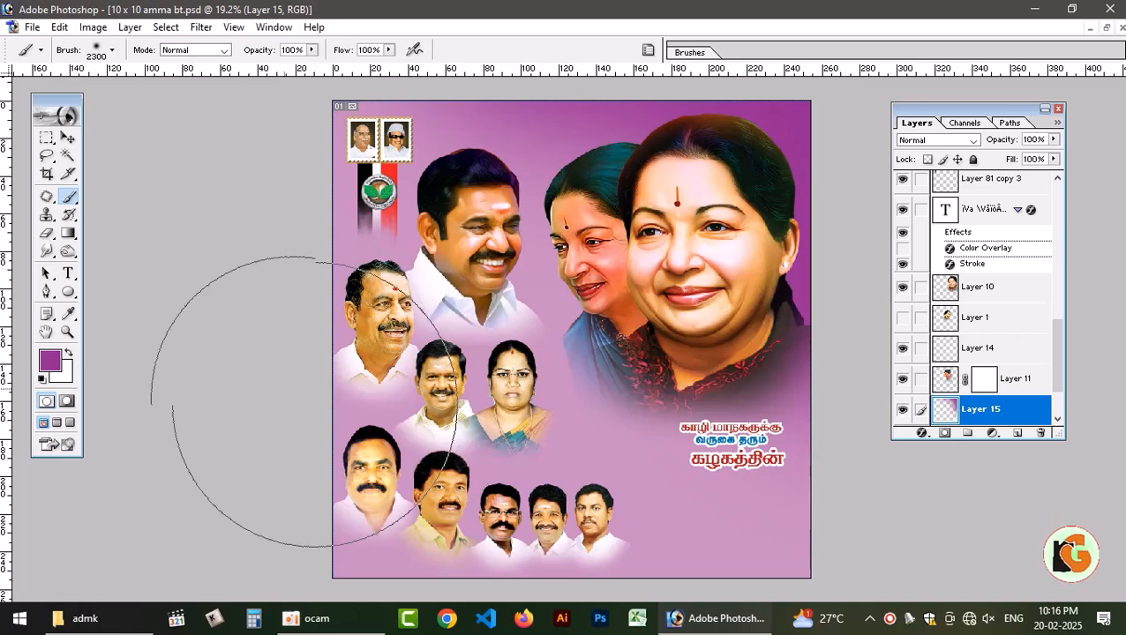
pyautogui.click(68, 137)
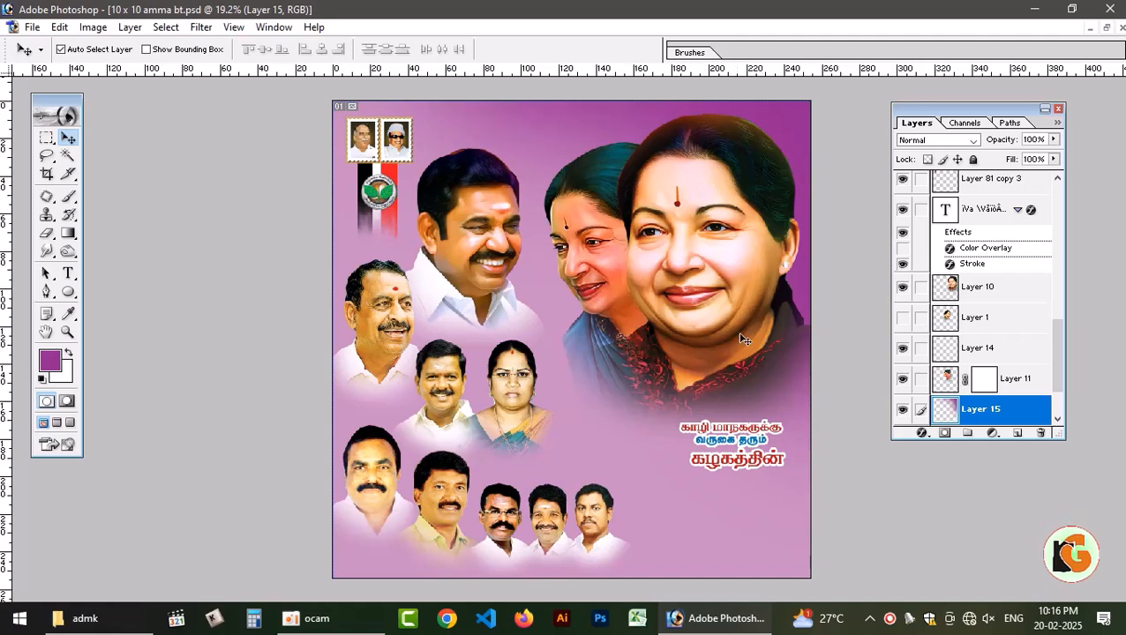
# Switch to File Explorer and open the background image folder "back 1" inside the 2024 folder on drive F.
pyautogui.click(123, 622)
pyautogui.click(75, 412)
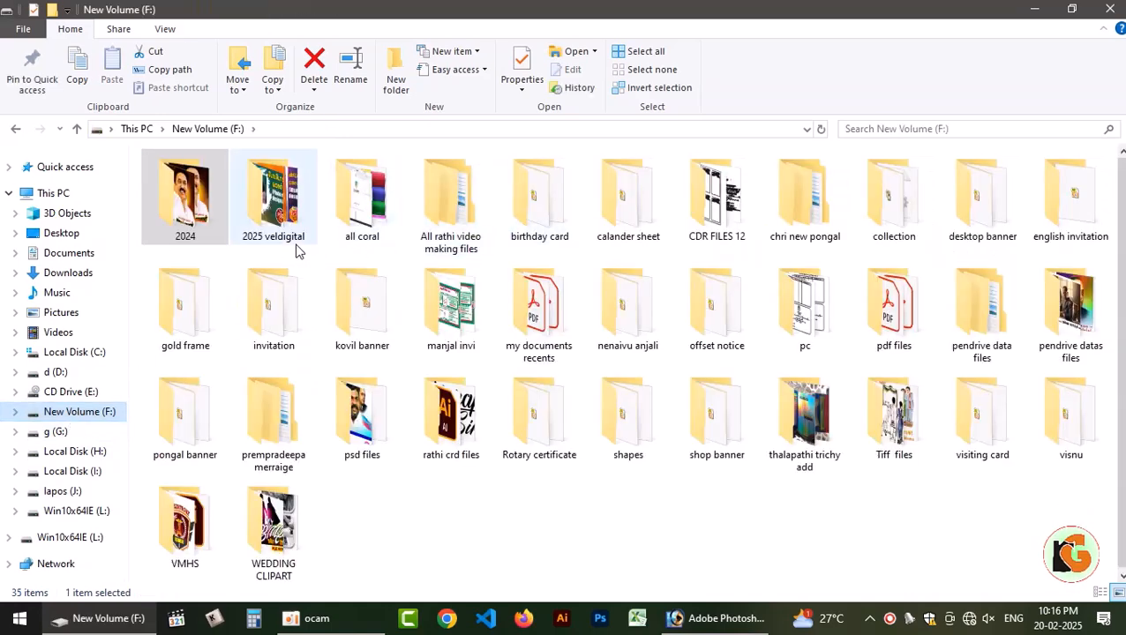
pyautogui.doubleClick(181, 202)
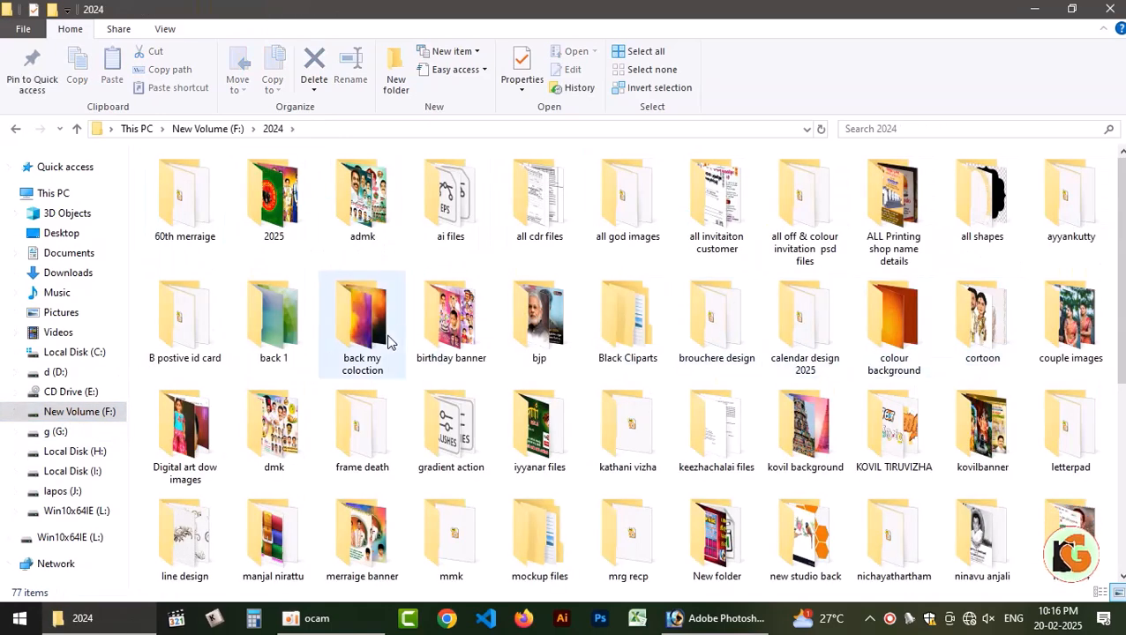
pyautogui.click(284, 326)
pyautogui.doubleClick(285, 326)
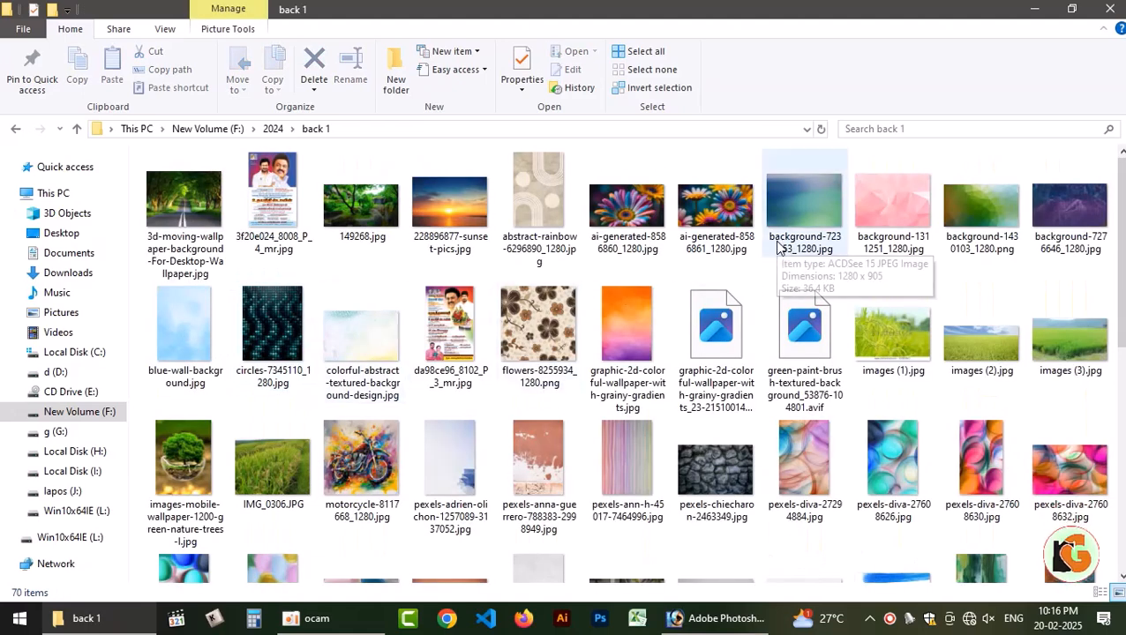
# Preview the pale pexels background and watercolor-4116932_1280.png as possible backgrounds for the poster.
pyautogui.click(458, 460)
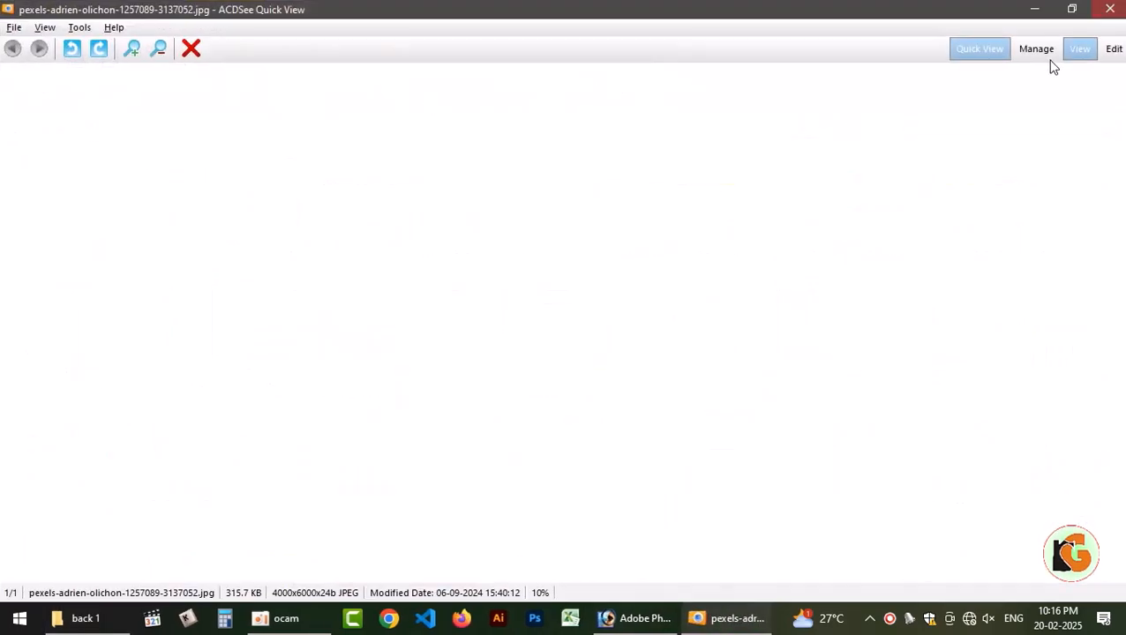
pyautogui.click(1110, 8)
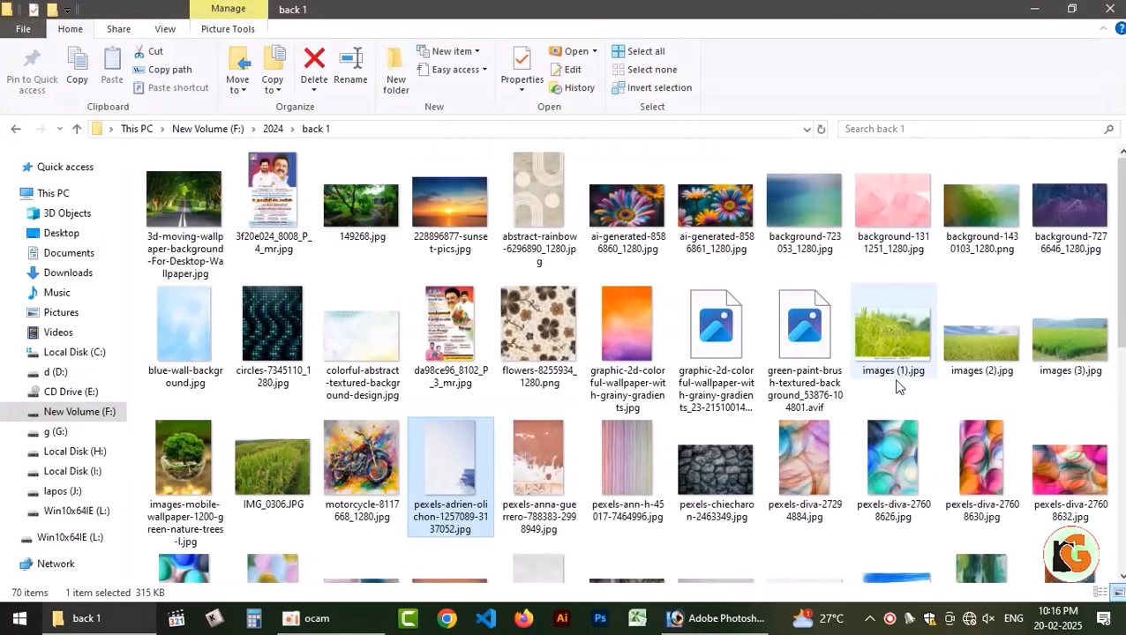
pyautogui.scroll(-5, 898, 384)
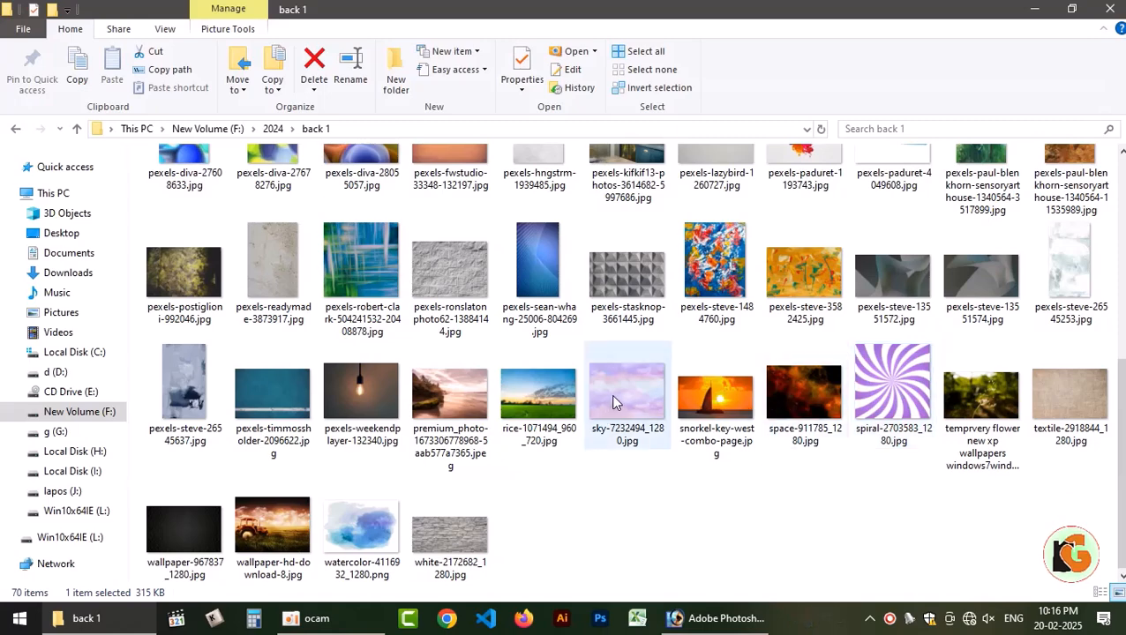
pyautogui.click(353, 520)
pyautogui.doubleClick(353, 522)
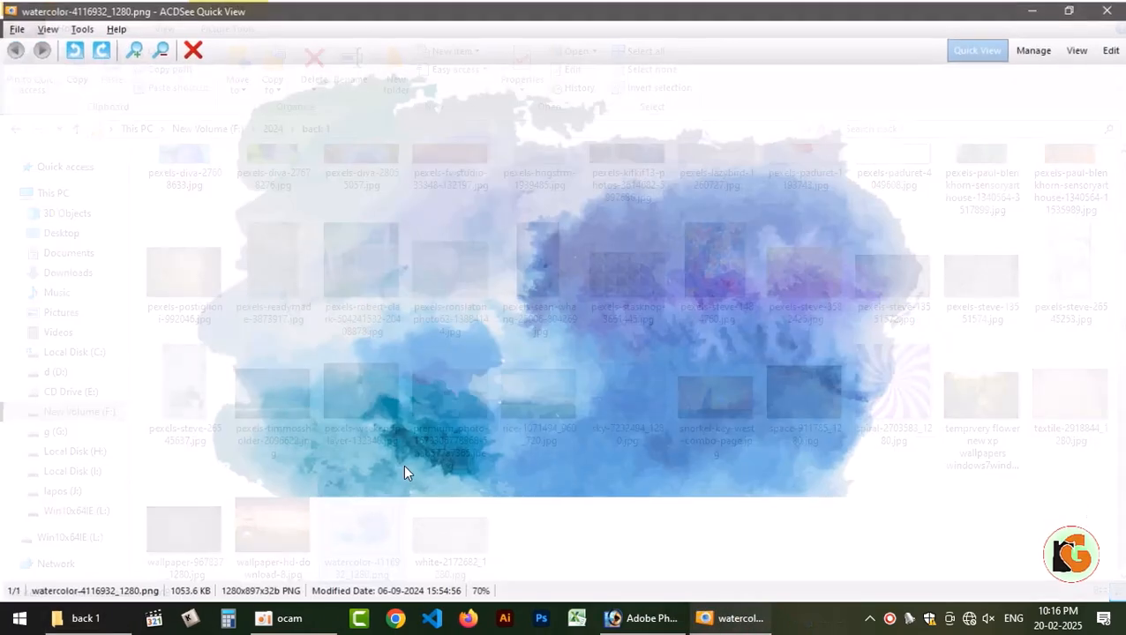
pyautogui.press('Escape')
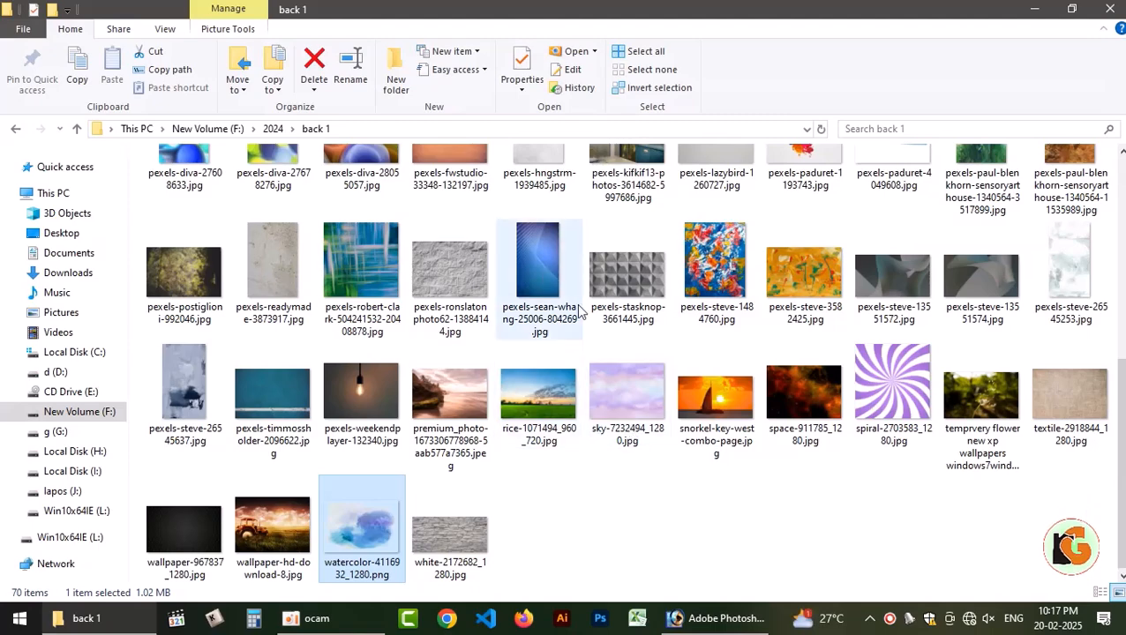
# Open the blue line-pattern image in Photoshop and copy it into the poster, directly above the purple shading layer.
pyautogui.moveTo(530, 262); pyautogui.dragTo(220, 413)
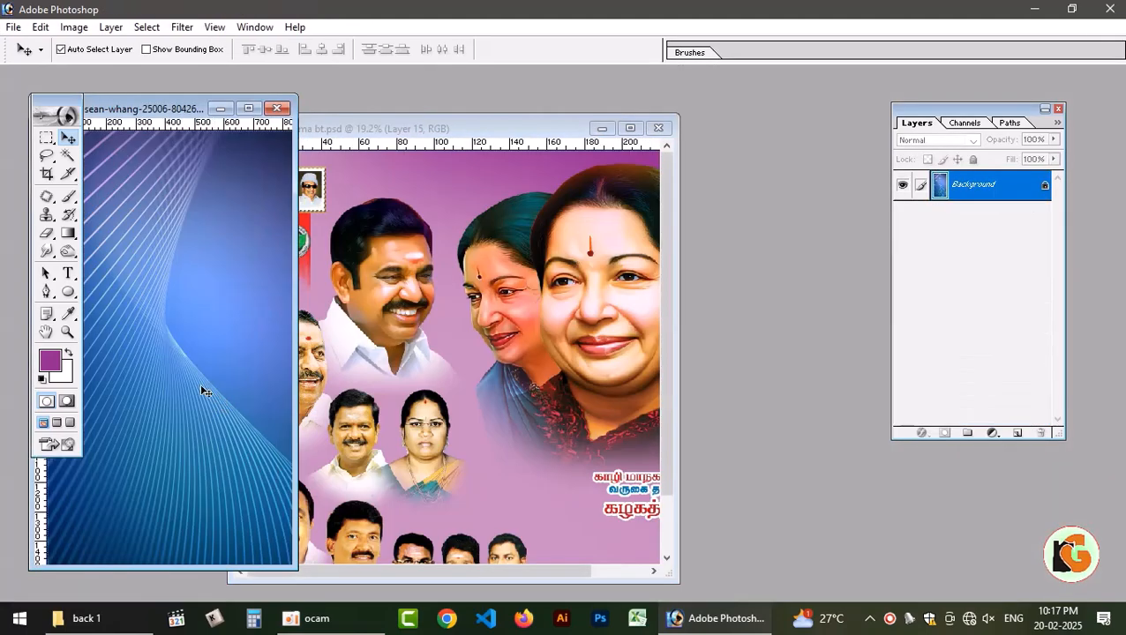
pyautogui.moveTo(150, 370); pyautogui.dragTo(608, 215)
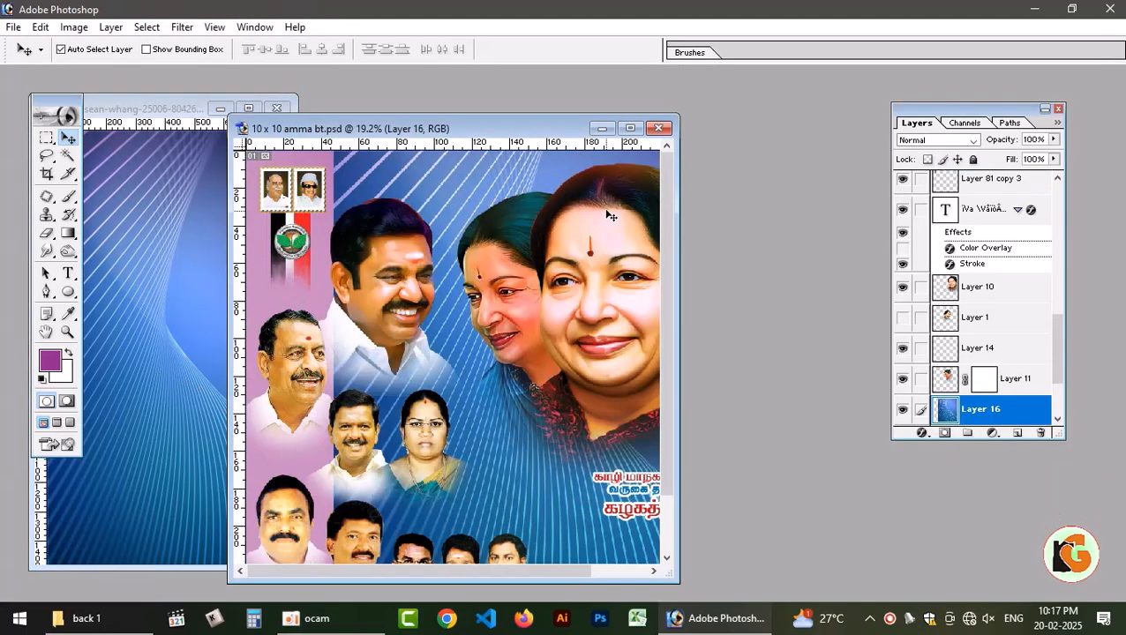
pyautogui.click(630, 129)
pyautogui.hotkey('ctrl', '-')
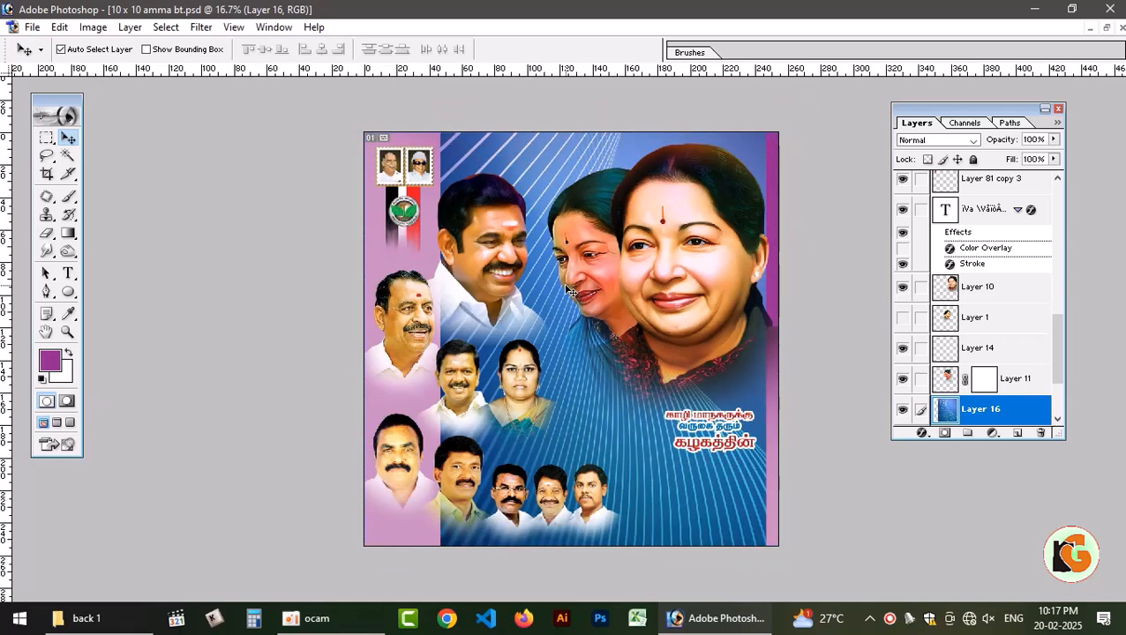
# Scale the blue line-pattern image to 64% and move it to the poster's upper left.
pyautogui.hotkey('ctrl', 't')
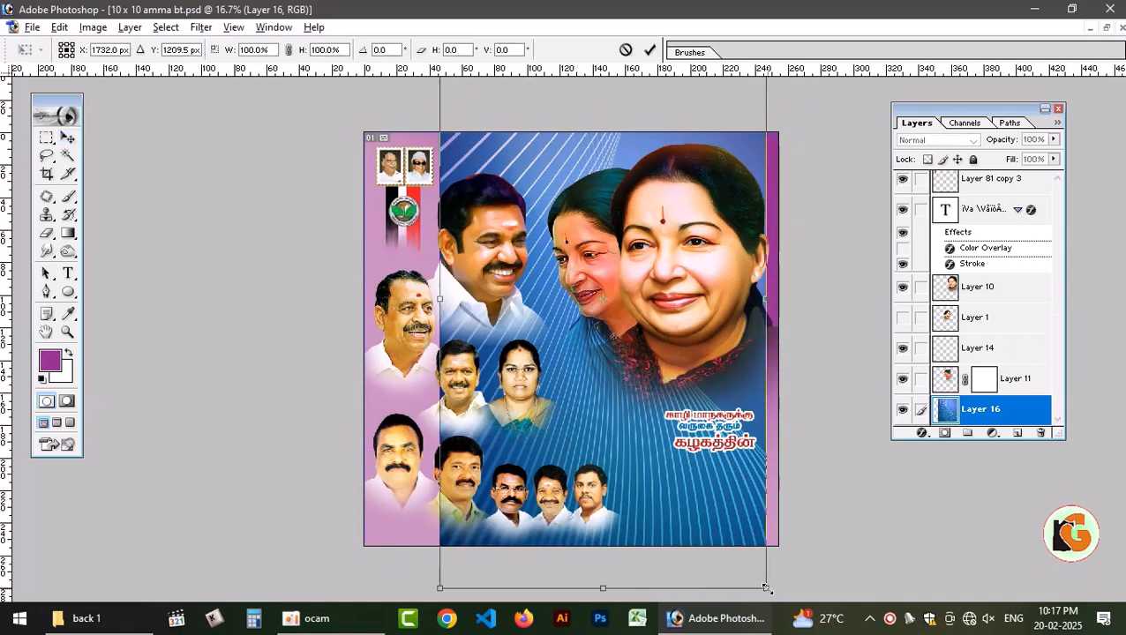
pyautogui.moveTo(766, 588); pyautogui.dragTo(707, 483)
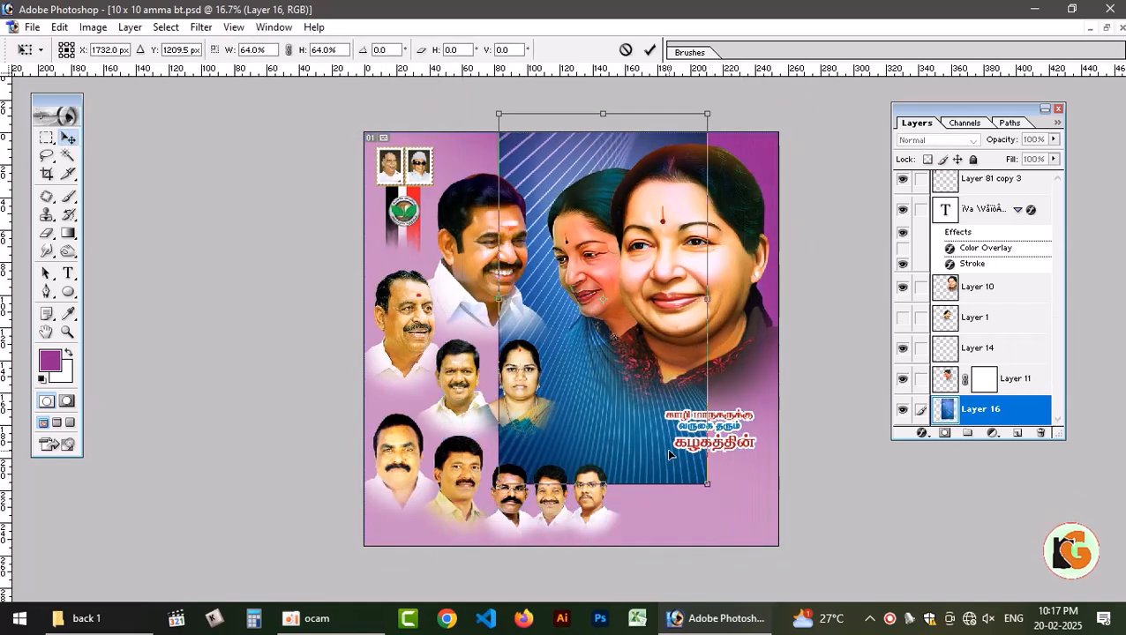
pyautogui.press('Return')
pyautogui.moveTo(619, 456); pyautogui.dragTo(497, 476)
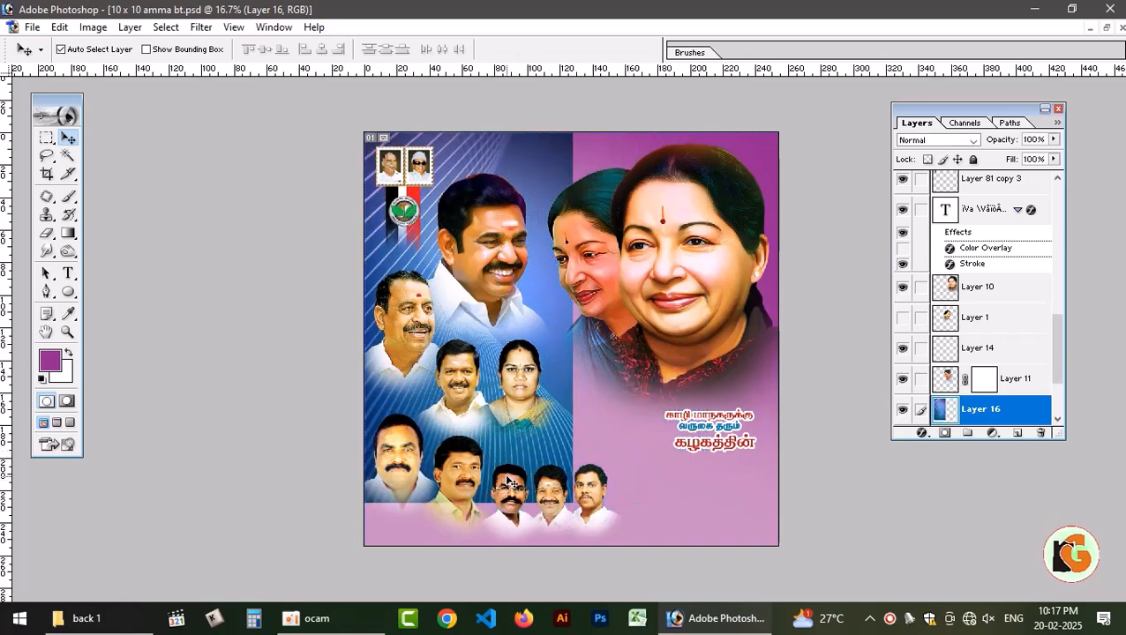
# Enlarge the blue image to 112.7% width and 114.1% height so it spans the poster's full height.
pyautogui.hotkey('ctrl', 't')
pyautogui.moveTo(574, 505); pyautogui.dragTo(601, 557)
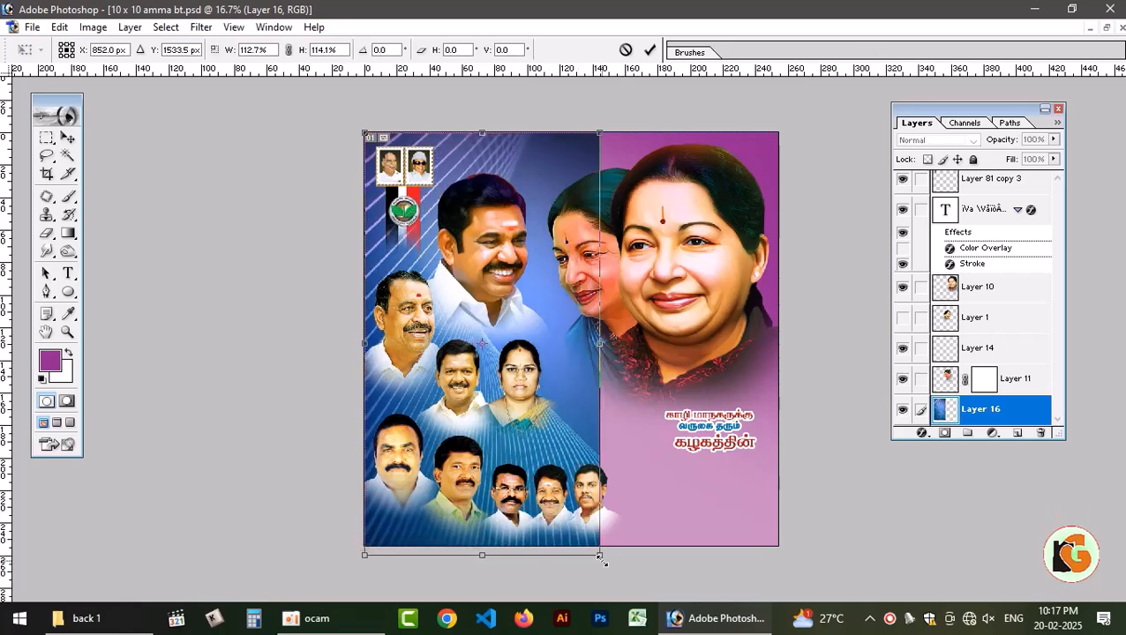
pyautogui.press('Return')
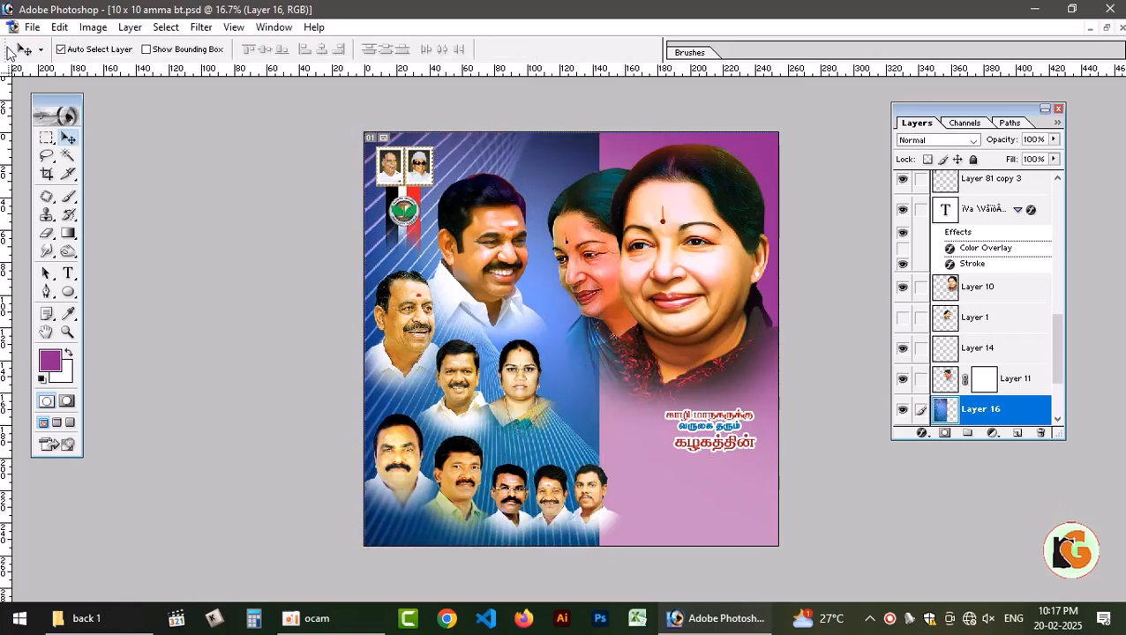
# Soften the blue line-pattern layer with a Gaussian Blur at a moderate radius so its pattern lines dissolve.
pyautogui.click(201, 26)
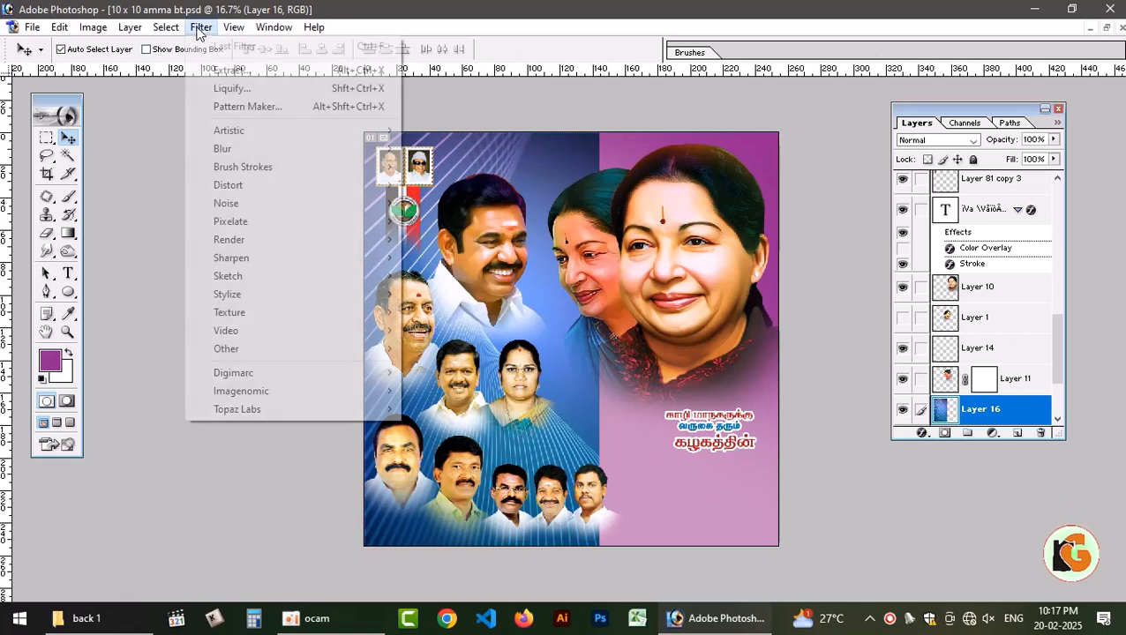
pyautogui.moveTo(385, 155)
pyautogui.click(472, 192)
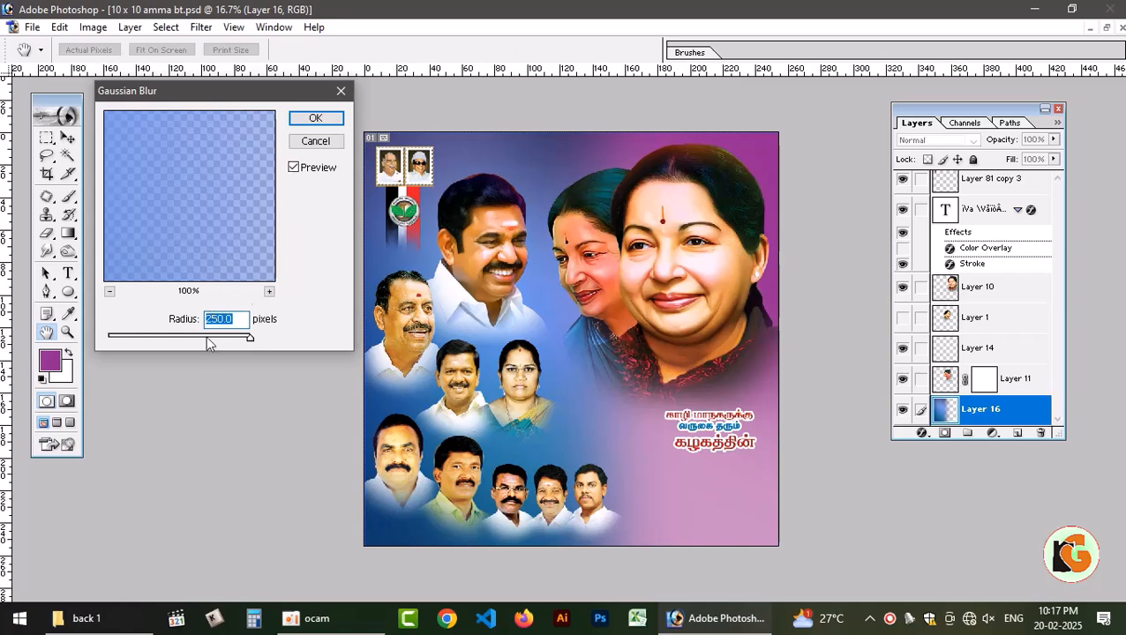
pyautogui.moveTo(210, 340); pyautogui.dragTo(201, 340)
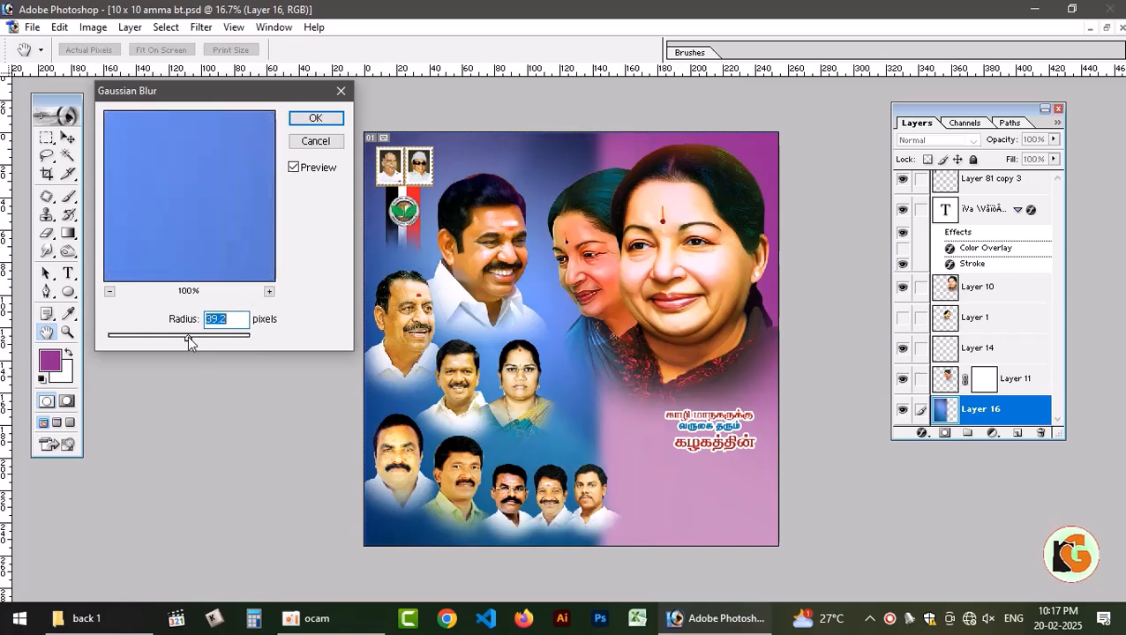
pyautogui.click(320, 120)
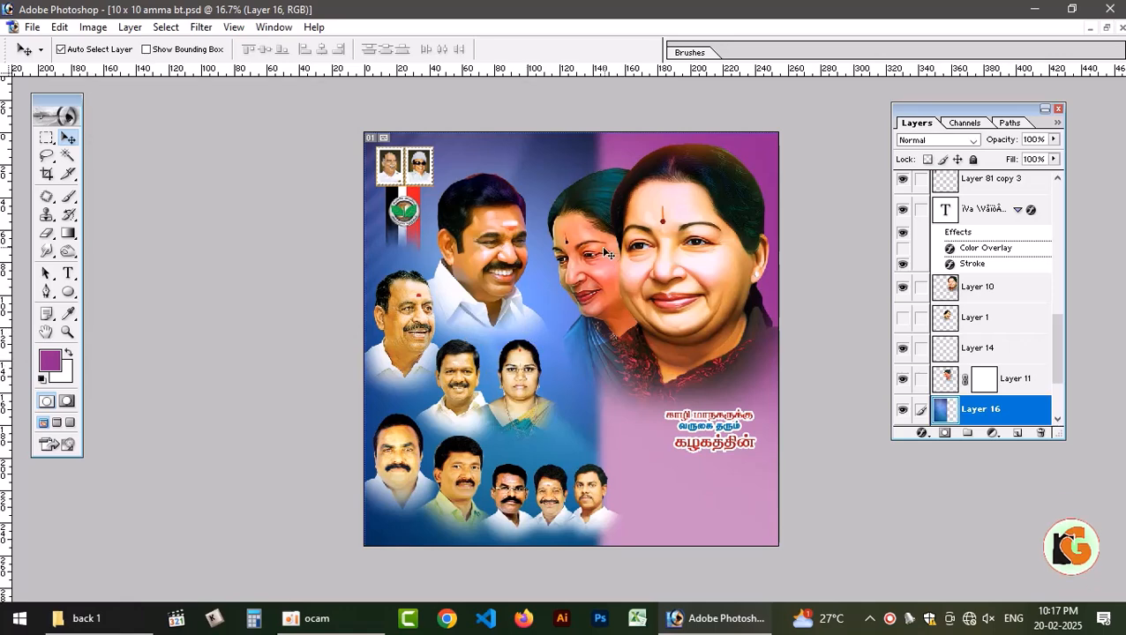
# Erase the blurred blue layer's hard vertical edge and centre with a very large soft eraser, up to 2500 pixels, leaving blue along the poster's left side.
pyautogui.click(47, 234)
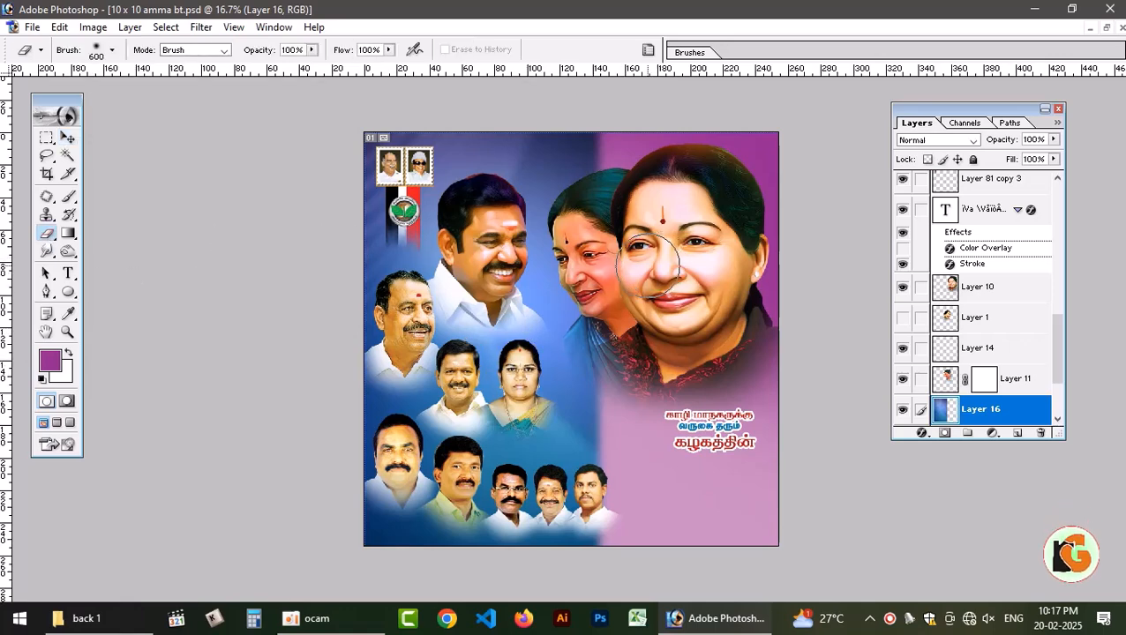
pyautogui.press(']')
pyautogui.press(']')
pyautogui.press(']')
pyautogui.press(']')
pyautogui.press(']')
pyautogui.press(']')
pyautogui.press(']')
pyautogui.press(']')
pyautogui.press(']')
pyautogui.press(']')
pyautogui.press(']')
pyautogui.press(']')
pyautogui.press(']')
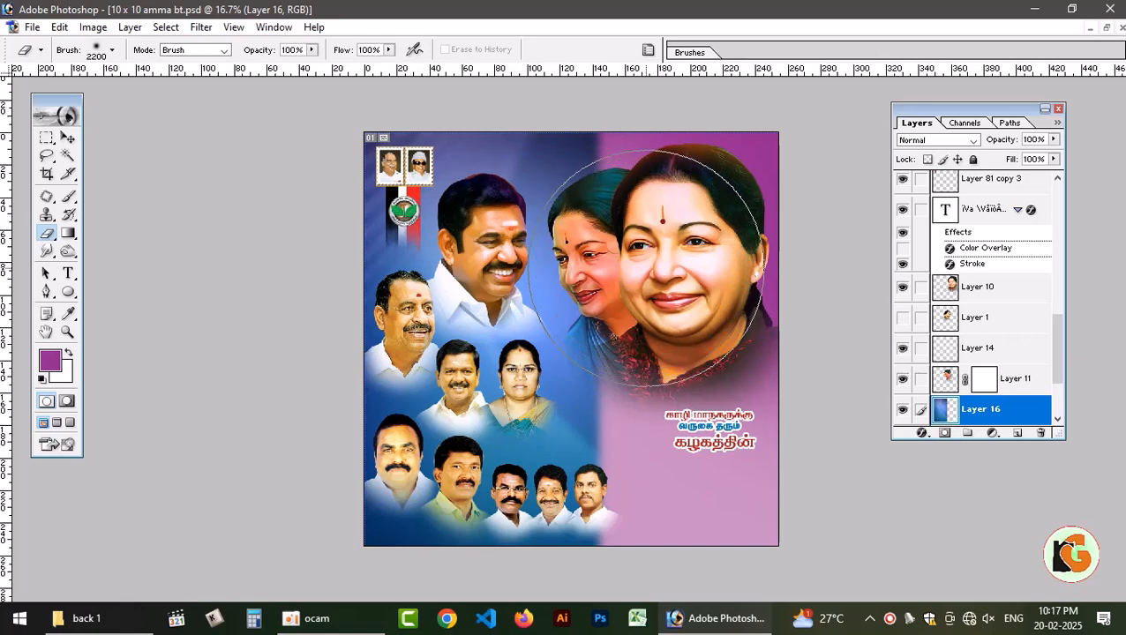
pyautogui.moveTo(662, 199)
pyautogui.mouseDown()
pyautogui.moveTo(631, 266)
pyautogui.moveTo(654, 186)
pyautogui.moveTo(626, 297)
pyautogui.moveTo(656, 402)
pyautogui.moveTo(632, 463)
pyautogui.moveTo(647, 498)
pyautogui.moveTo(591, 410)
pyautogui.moveTo(627, 453)
pyautogui.moveTo(481, 357)
pyautogui.mouseUp()
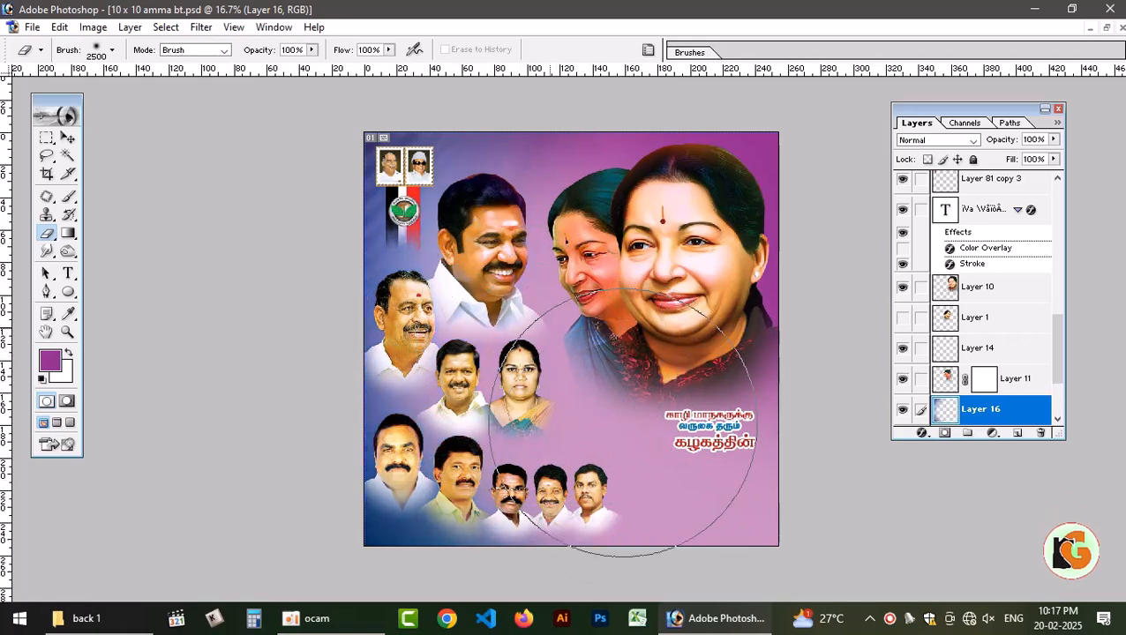
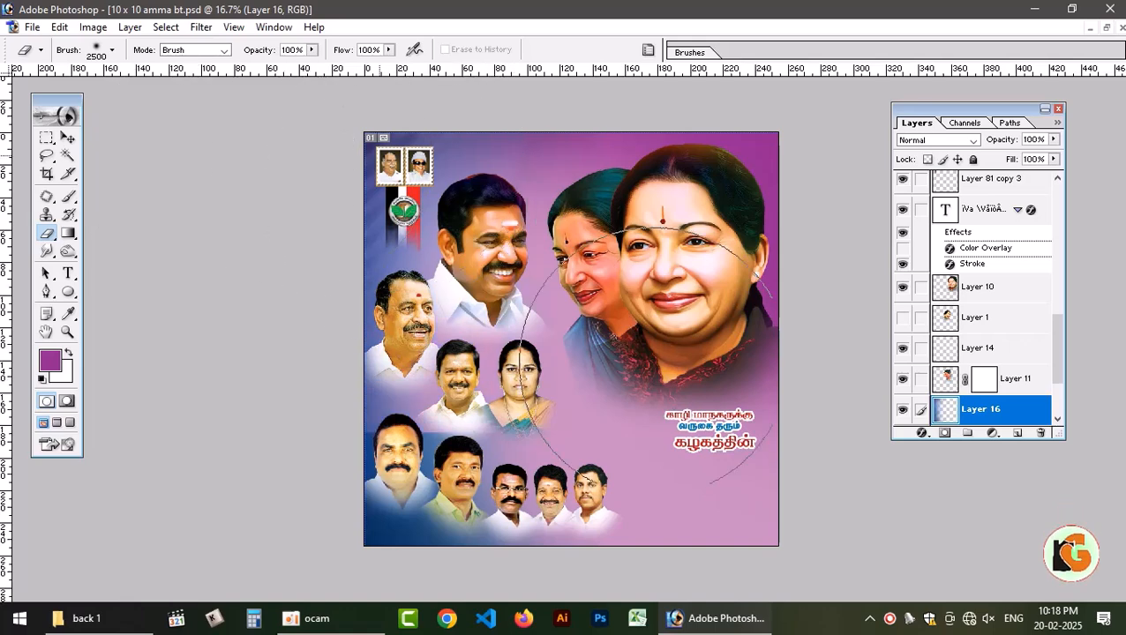
pyautogui.press('v')
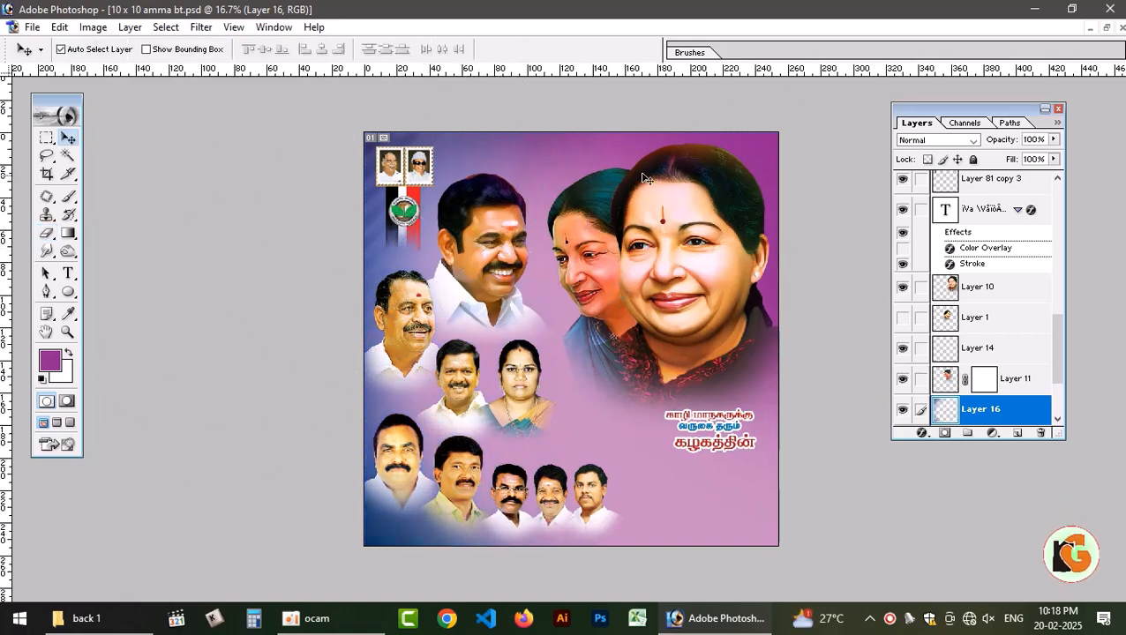
# Set the blurred blue layer's blend mode to Linear Burn.
pyautogui.click(952, 142)
pyautogui.click(952, 141)
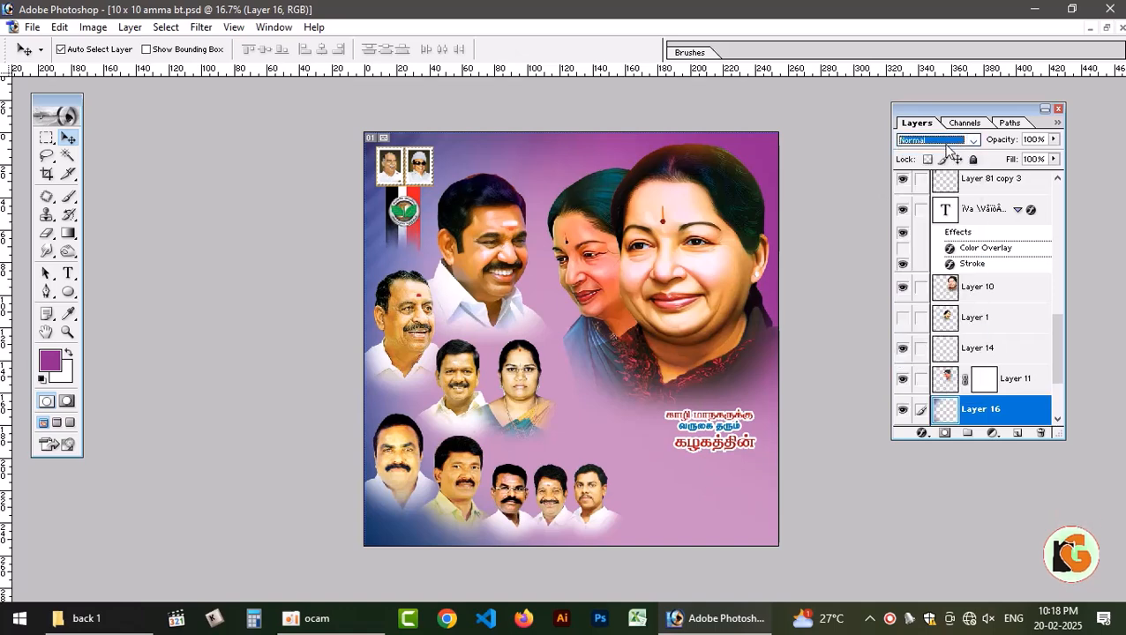
pyautogui.press('Down')
pyautogui.press('Down')
pyautogui.press('Down')
pyautogui.press('Down')
pyautogui.press('Down')
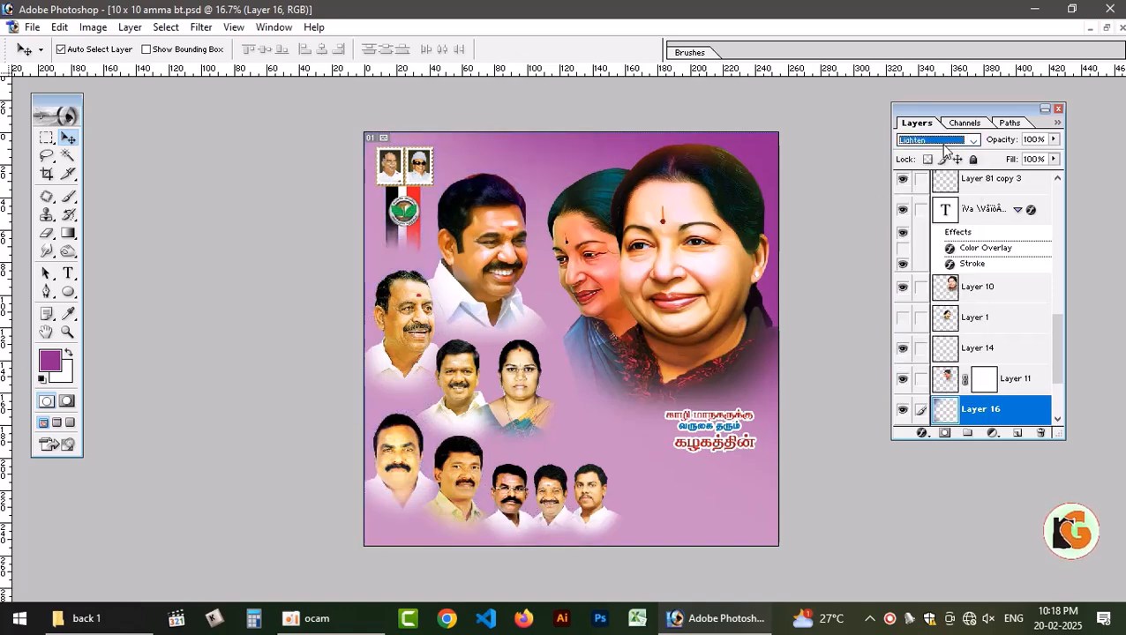
pyautogui.press('Up')
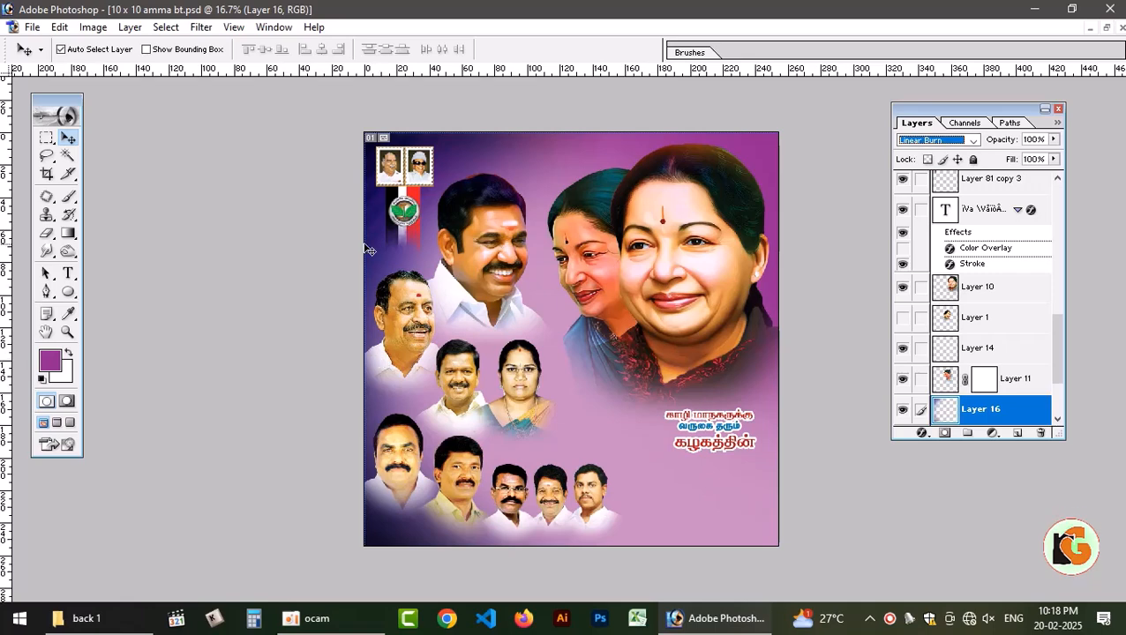
# Duplicate the blurred blue layer, flip the copy horizontally and move it to the poster's right edge.
pyautogui.hotkey('ctrl', 'j')
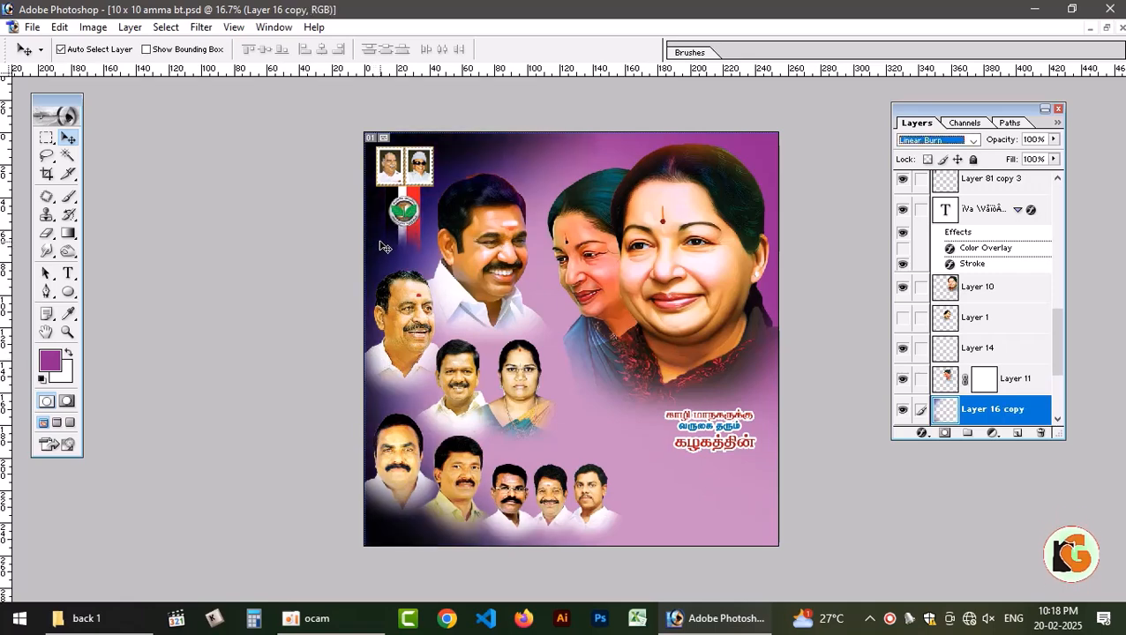
pyautogui.hotkey('ctrl', 't')
pyautogui.rightClick(384, 246)
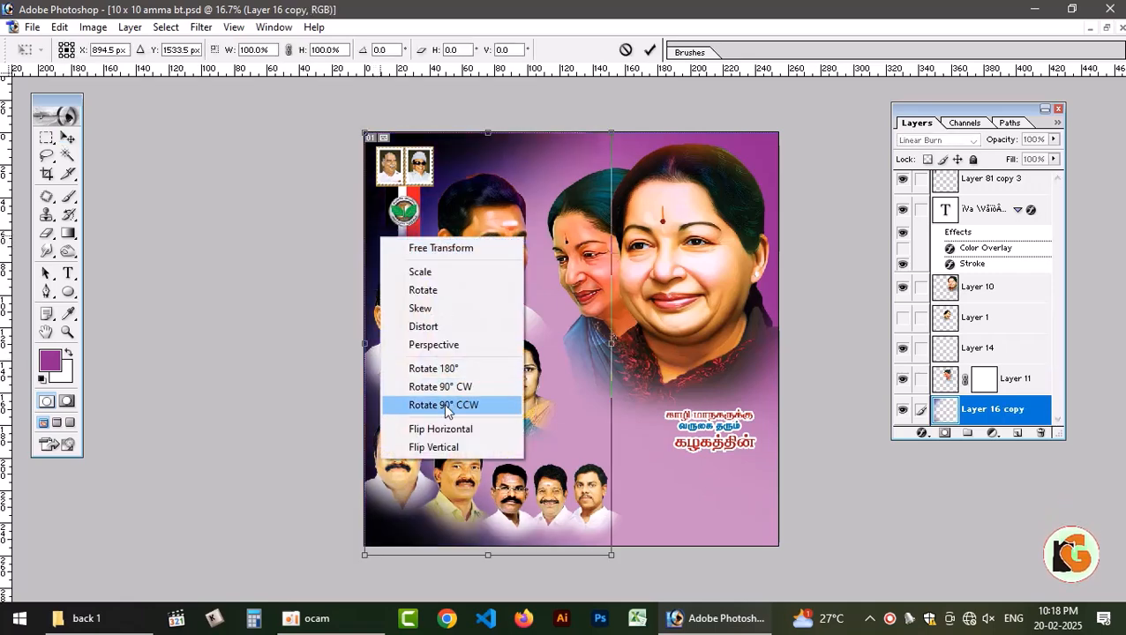
pyautogui.click(451, 428)
pyautogui.press('Return')
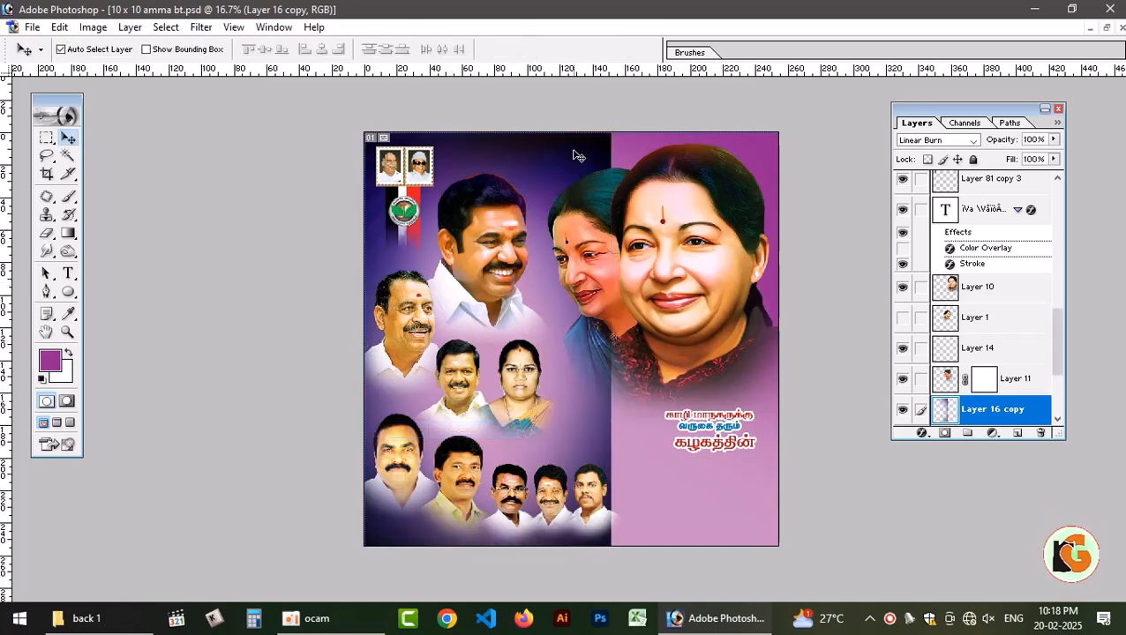
pyautogui.moveTo(576, 150); pyautogui.dragTo(738, 157)
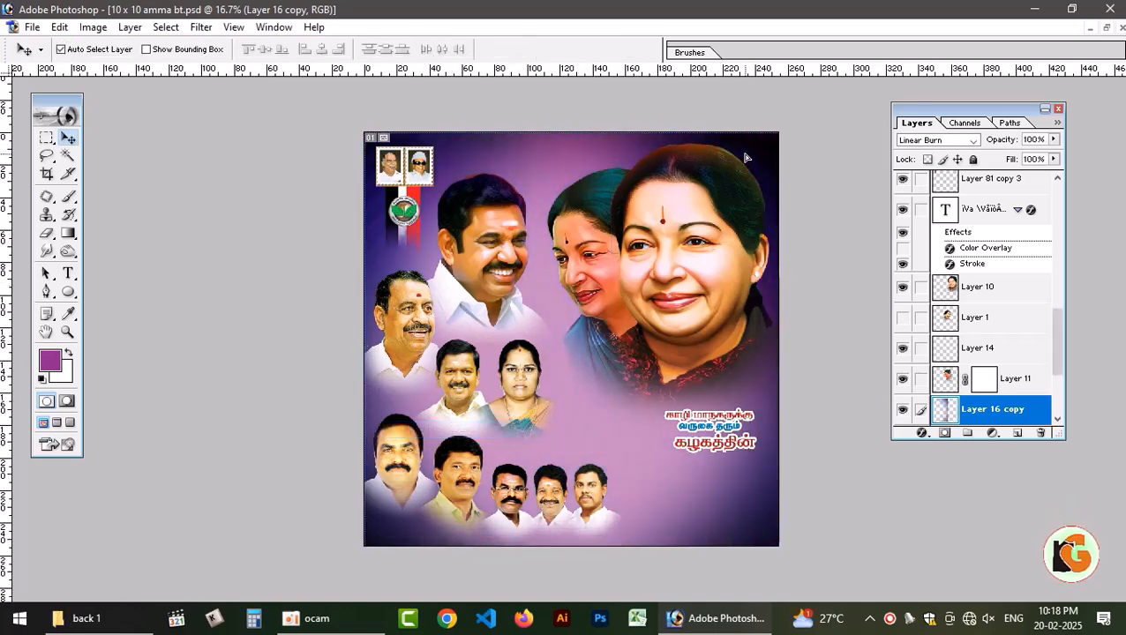
# Try other blend modes on the mirrored blue copy, ending with Soft Light.
pyautogui.click(937, 140)
pyautogui.press('Down')
pyautogui.press('Down')
pyautogui.press('Down')
pyautogui.press('Down')
pyautogui.press('Down')
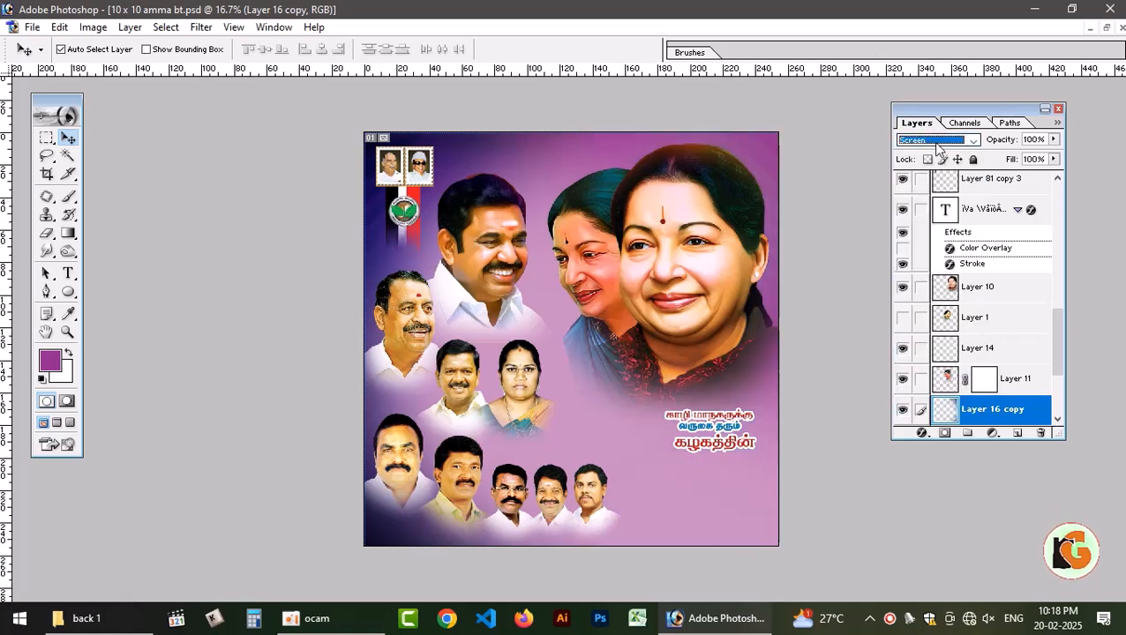
pyautogui.press('Down')
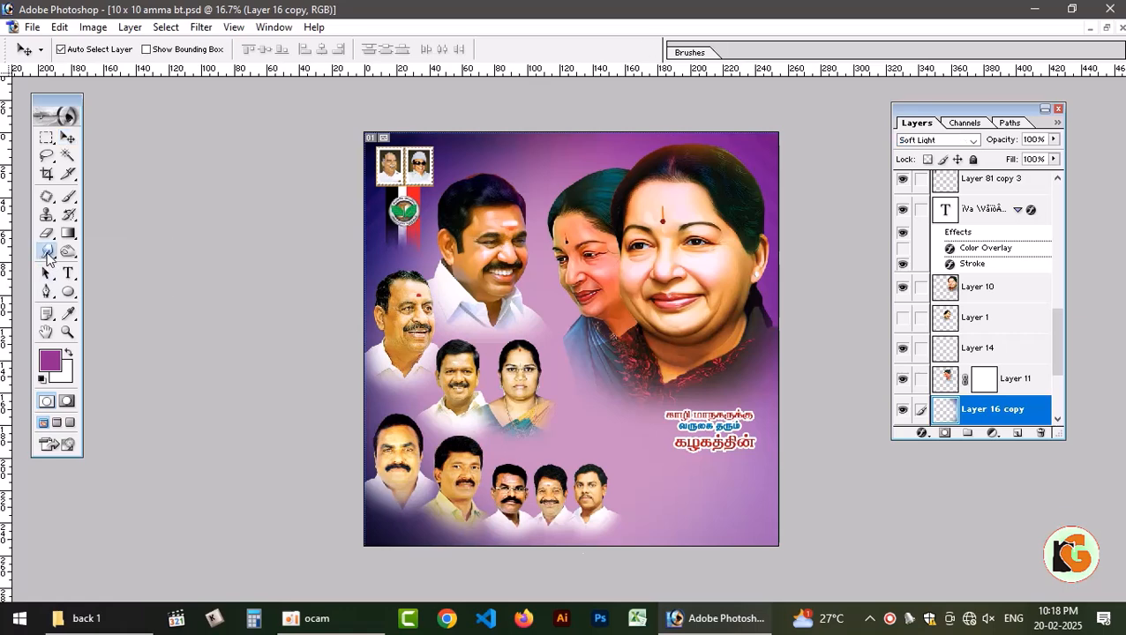
# Paint soft white with a 2300-pixel brush around the Tamil text, directly on the mirrored blue copy.
pyautogui.click(47, 251)
pyautogui.click(47, 235)
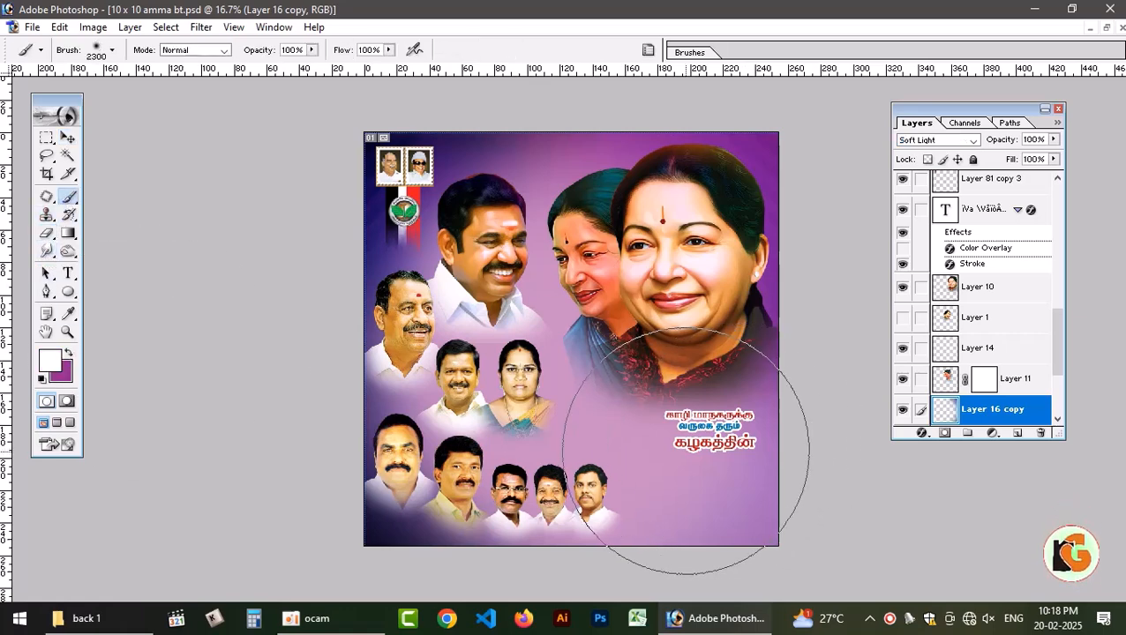
pyautogui.moveTo(685, 450)
pyautogui.mouseDown()
pyautogui.moveTo(668, 484)
pyautogui.moveTo(684, 454)
pyautogui.mouseUp()
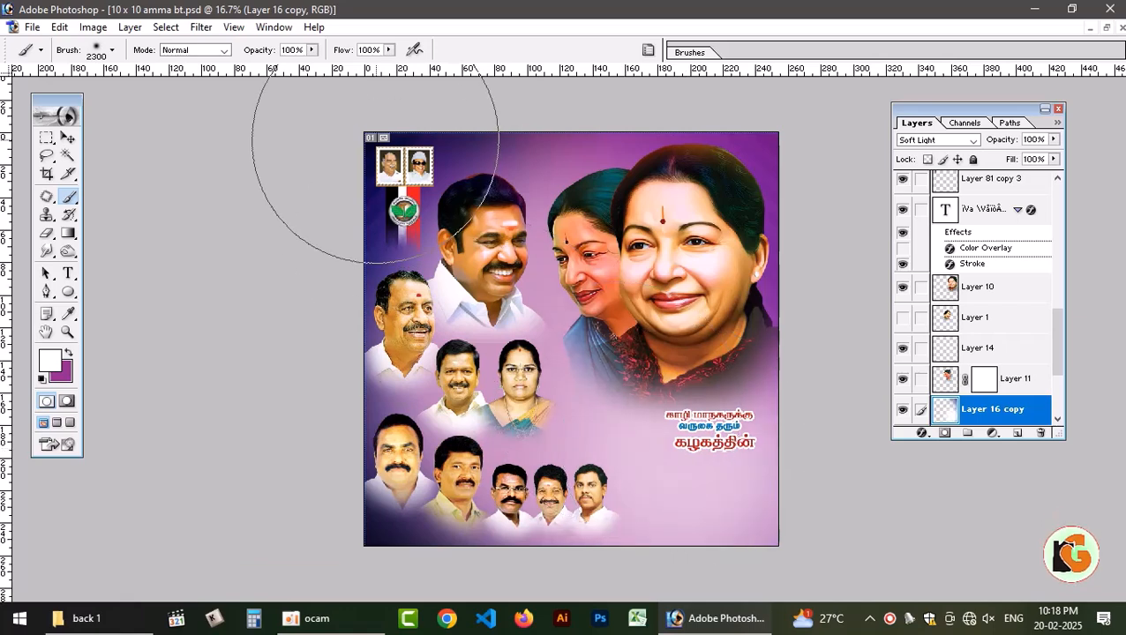
# Undo the white brush painting and step the mirrored blue copy's blend mode back to Overlay.
pyautogui.hotkey('ctrl', 'alt', 'z')
pyautogui.hotkey('ctrl', 'alt', 'z')
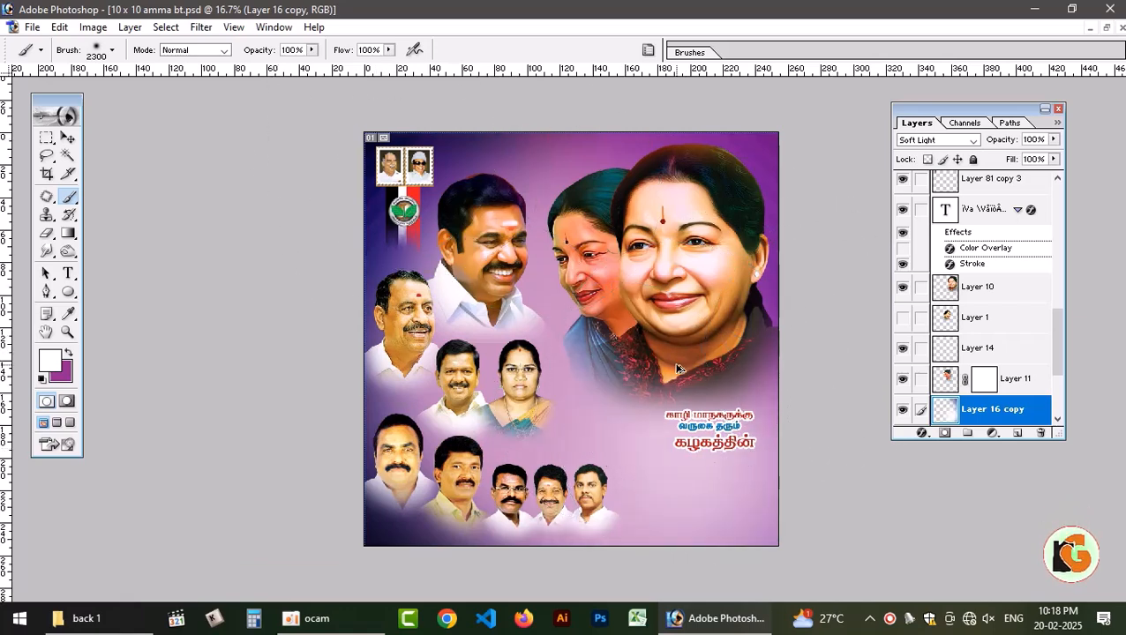
pyautogui.hotkey('ctrl', 'alt', 'z')
pyautogui.hotkey('ctrl', 'alt', 'z')
pyautogui.hotkey('shift', 'alt', 'w')
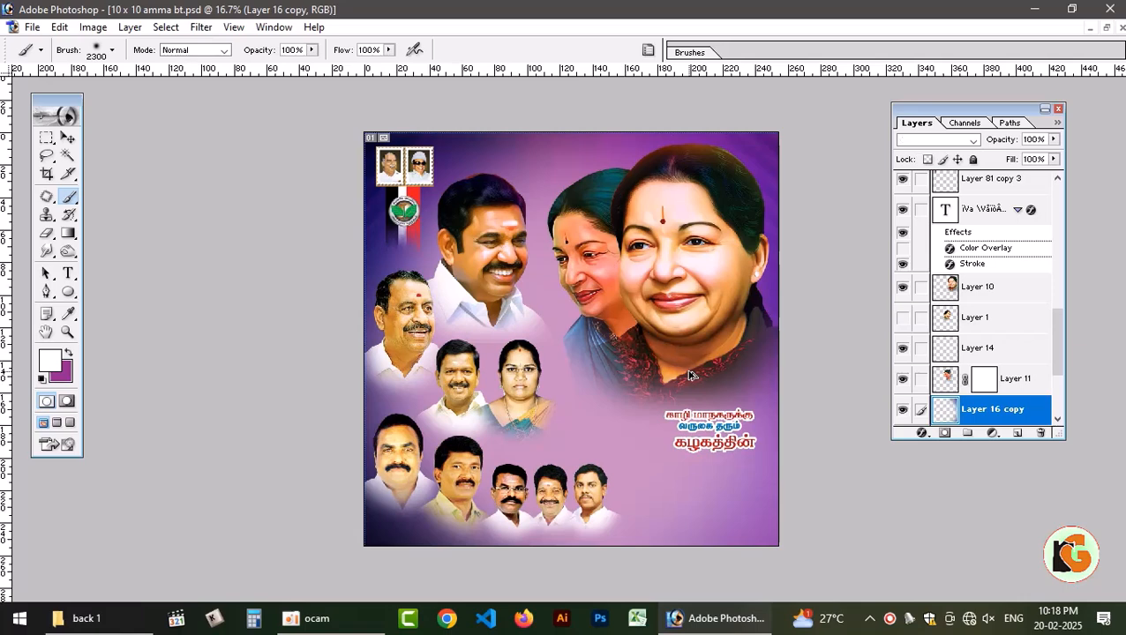
pyautogui.hotkey('ctrl', 'alt', 'z')
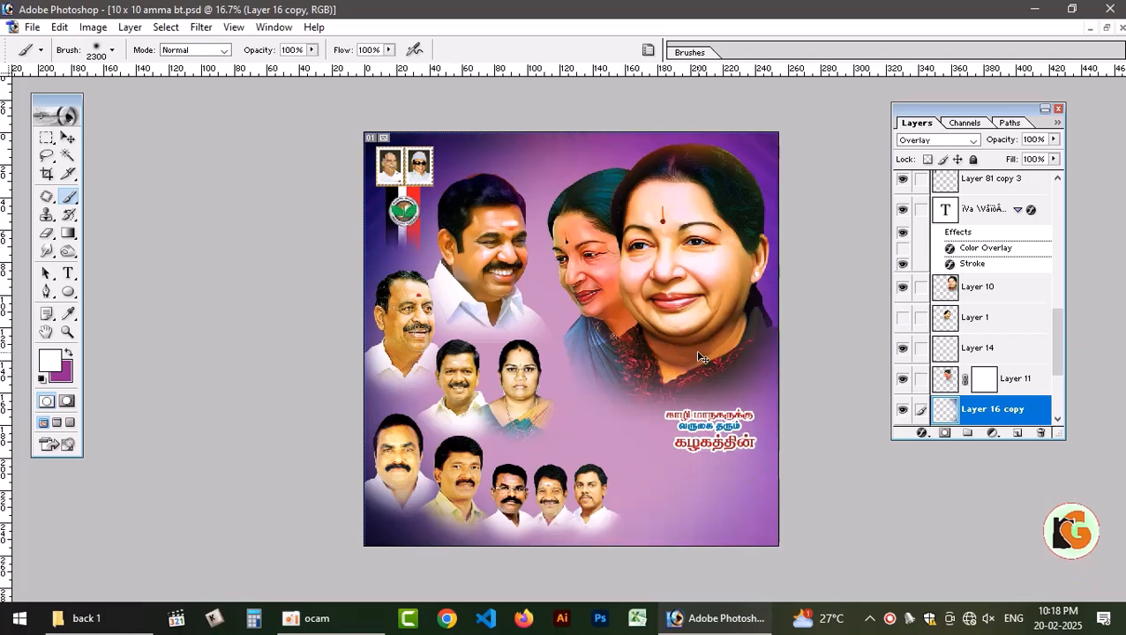
# Add a new layer and paint a soft white glow with a 2300-pixel brush behind the Tamil text and the poster's lower right.
pyautogui.hotkey('ctrl', 'shift', 'n')
pyautogui.press('Return')
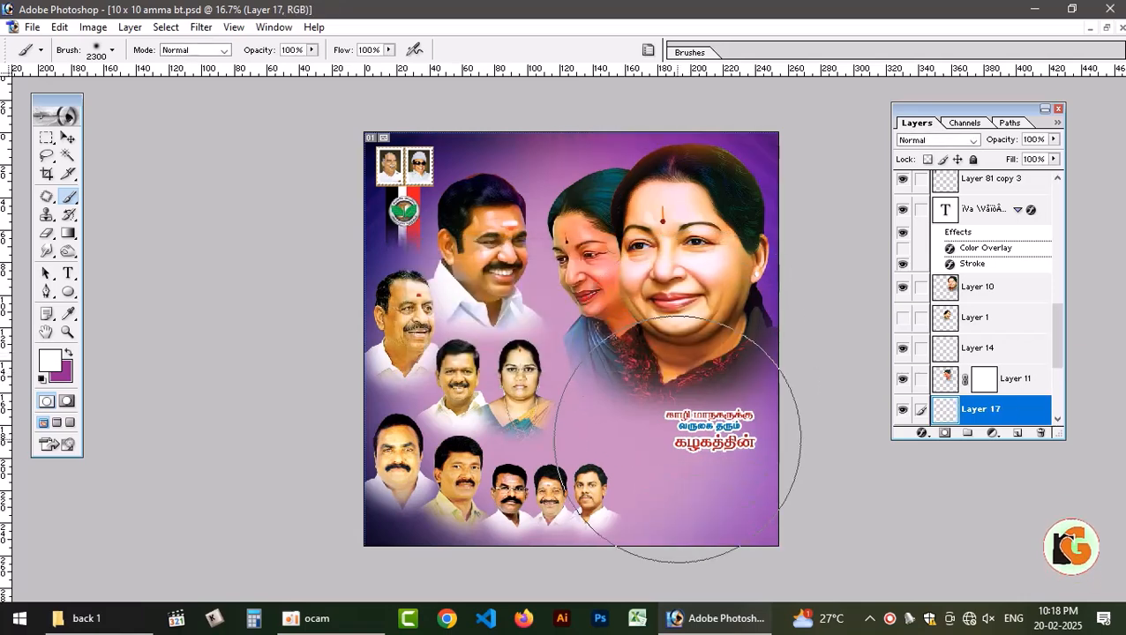
pyautogui.click(678, 446)
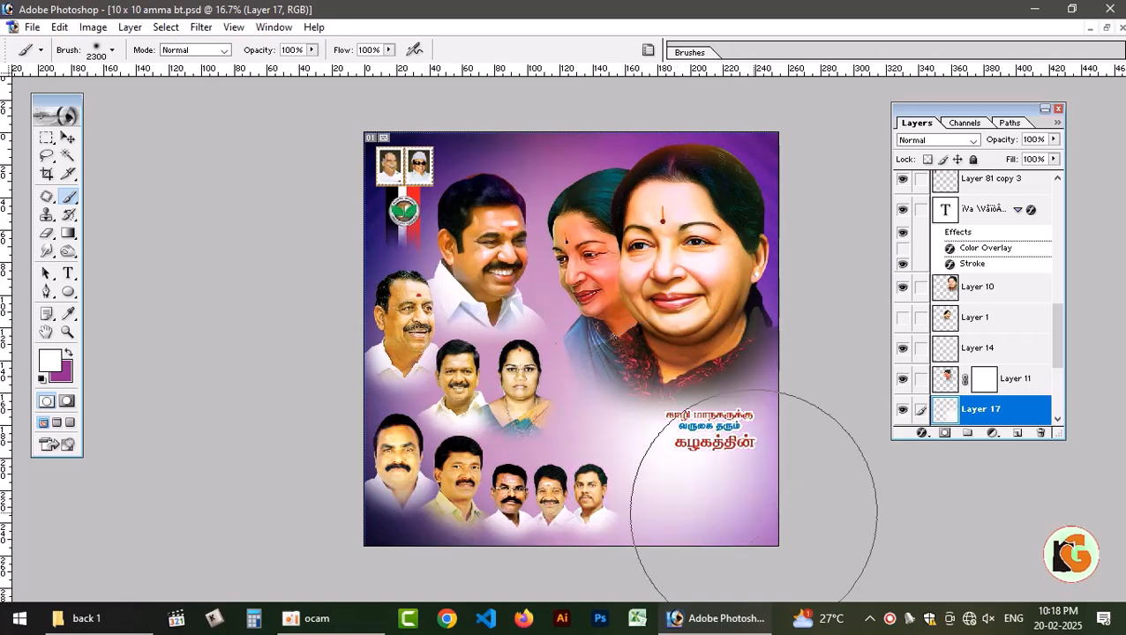
pyautogui.click(699, 460)
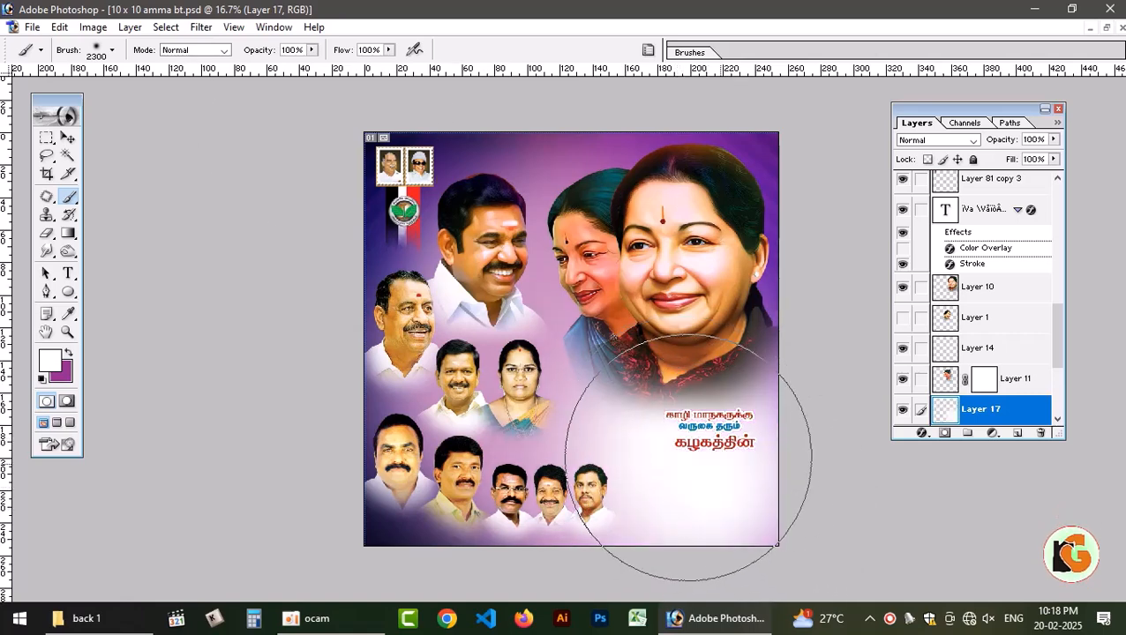
pyautogui.click(578, 445)
pyautogui.press('v')
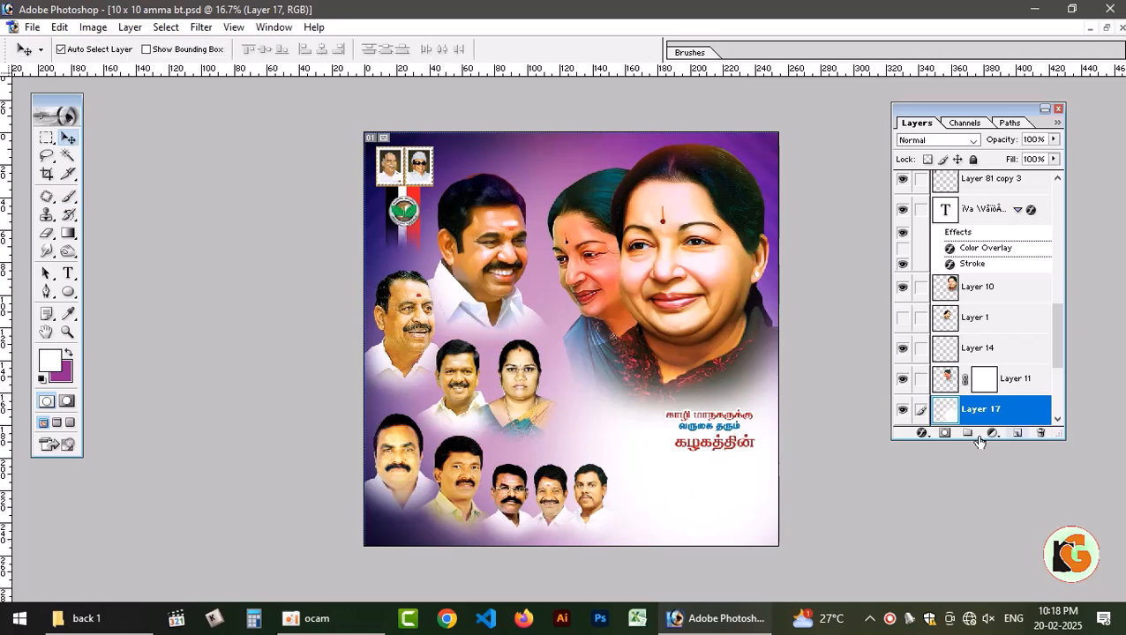
# Set the white glow layer's blend mode to Overlay.
pyautogui.click(937, 141)
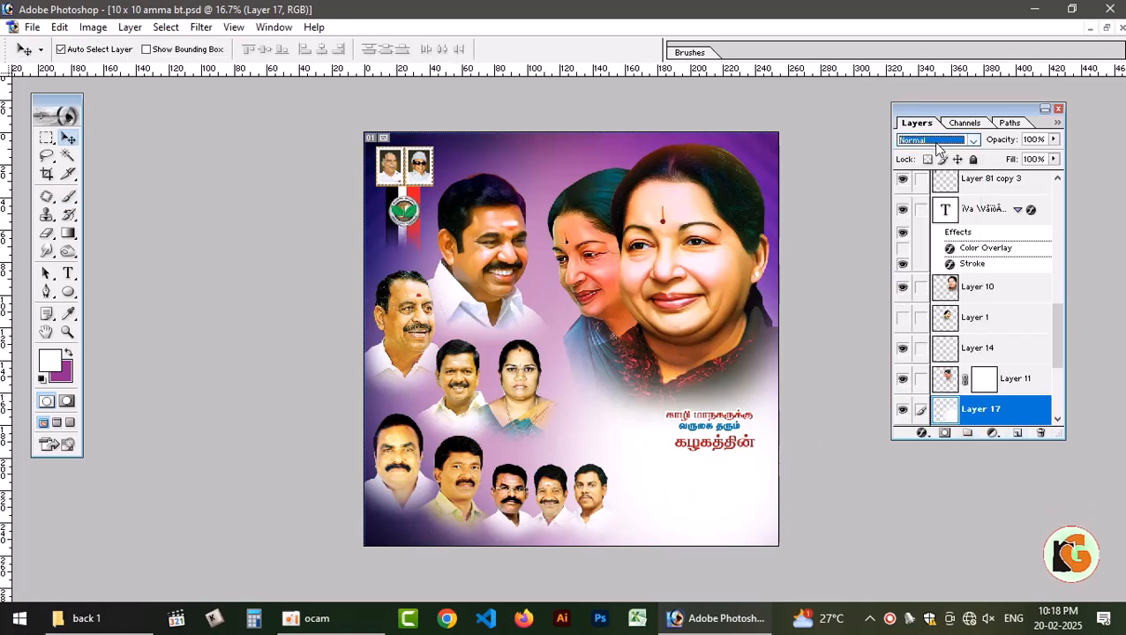
pyautogui.press('Down')
pyautogui.press('Down')
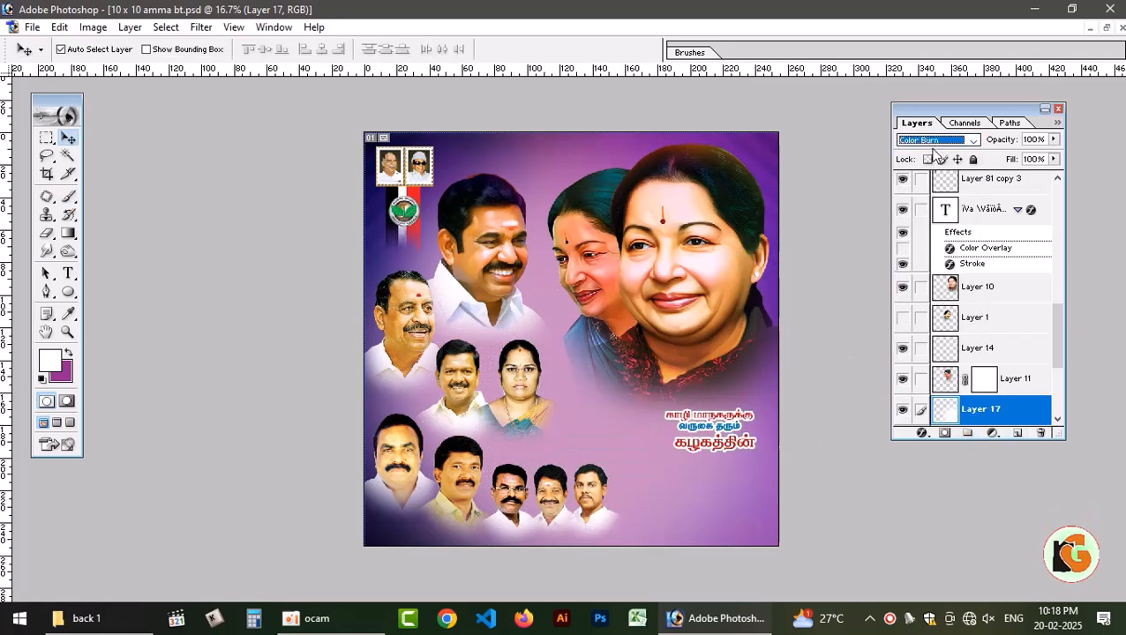
pyautogui.press('Down')
pyautogui.press('Down')
pyautogui.press('Down')
pyautogui.press('Down')
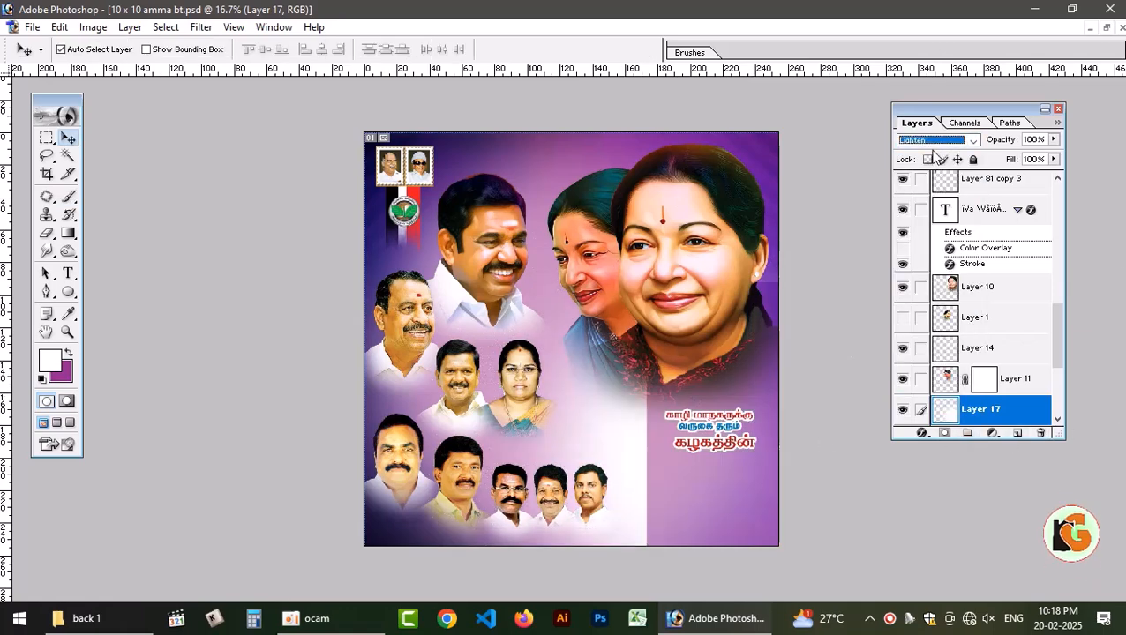
pyautogui.press('Down')
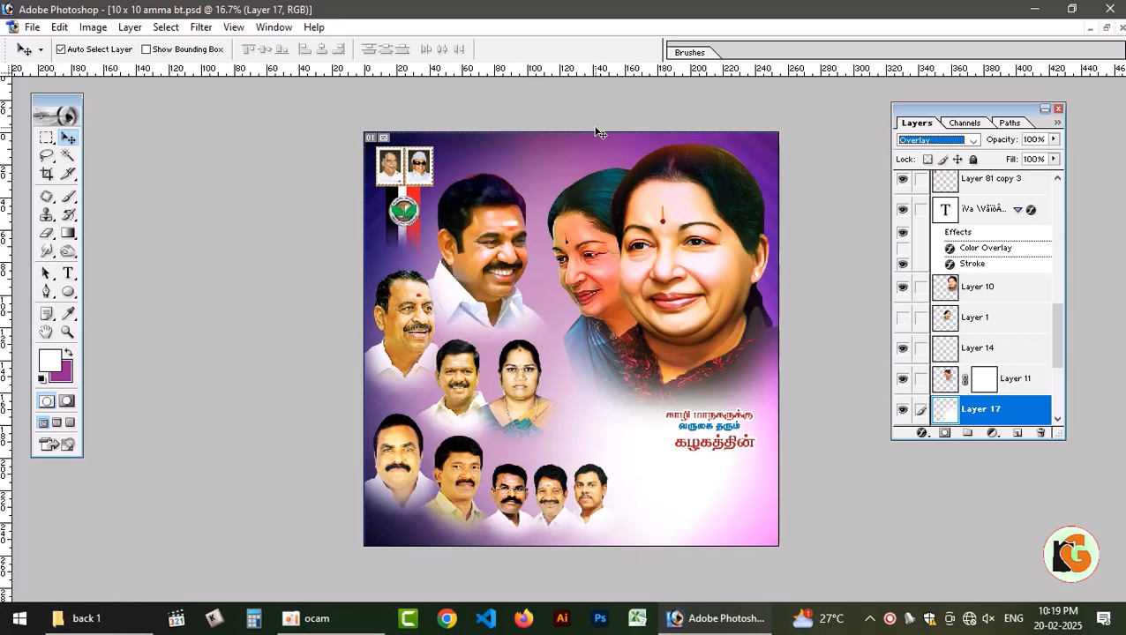
# Fade the blue clothing at the lower edge of the woman's portrait behind the large one, using a soft 1000-pixel eraser.
pyautogui.hotkey('ctrl', '+')
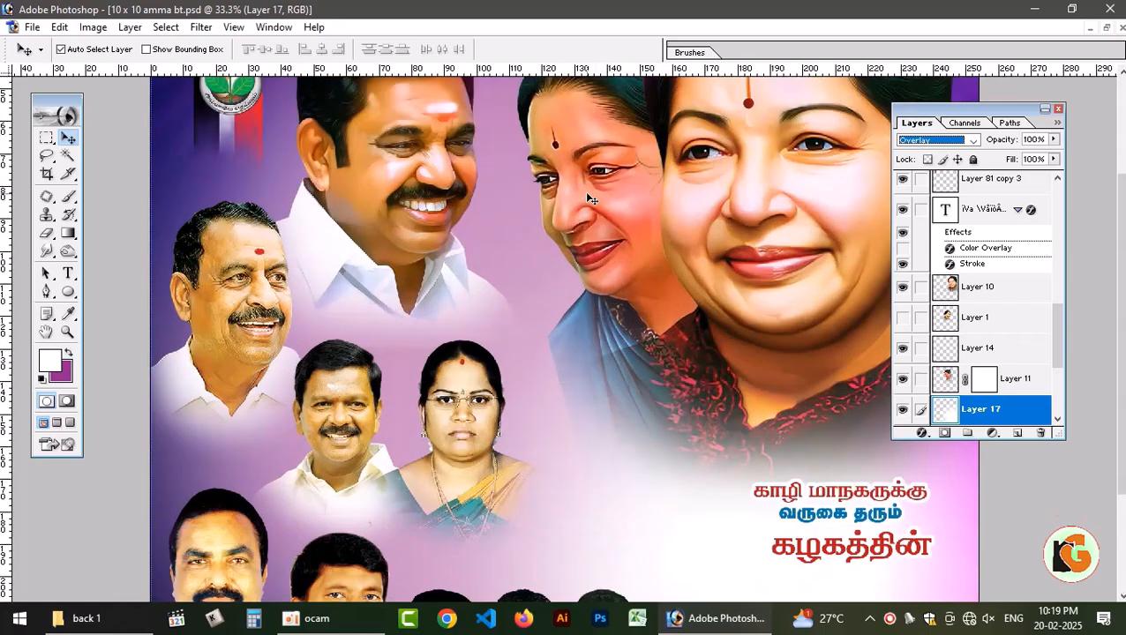
pyautogui.hotkey('ctrl', '-')
pyautogui.rightClick(573, 211)
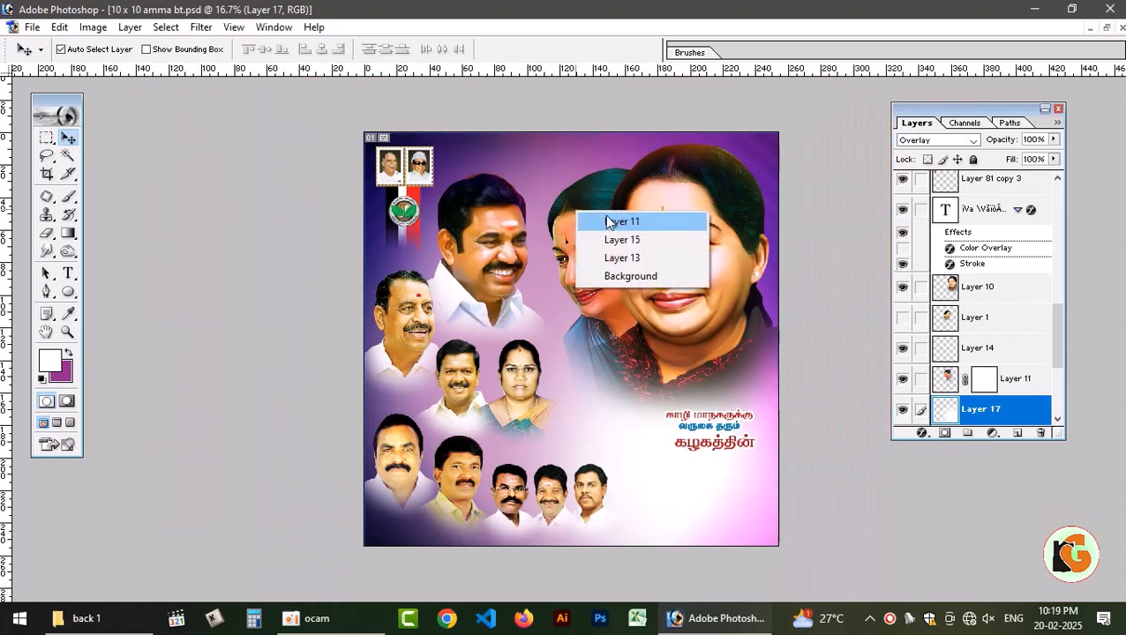
pyautogui.click(605, 219)
pyautogui.press('e')
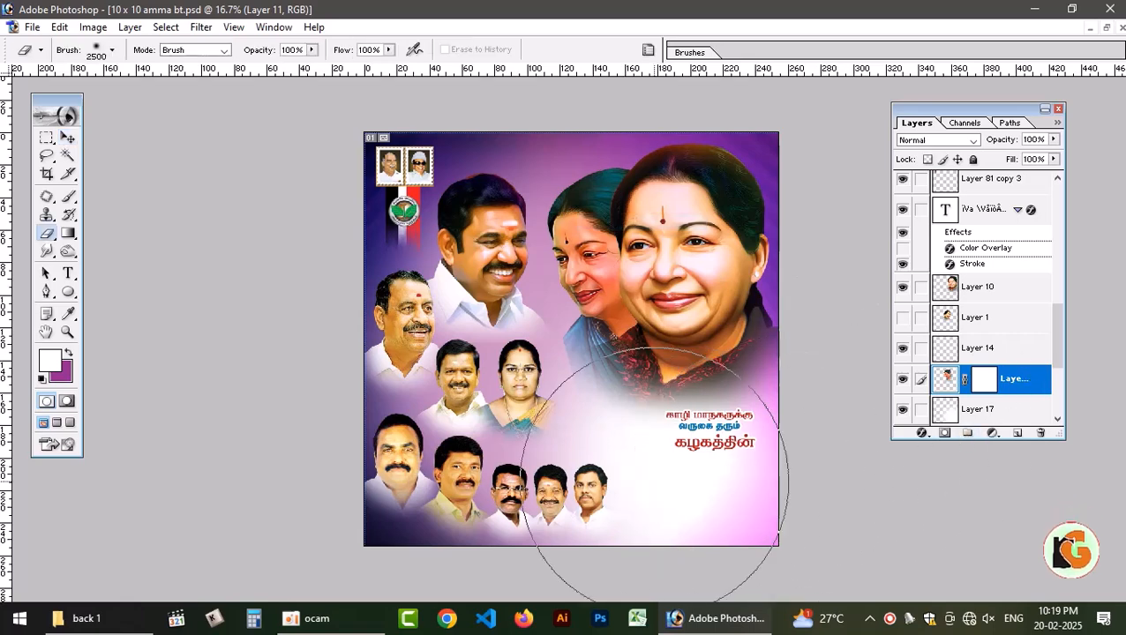
pyautogui.press('[')
pyautogui.press('[')
pyautogui.press('[')
pyautogui.press('[')
pyautogui.press('[')
pyautogui.press('[')
pyautogui.press('[')
pyautogui.press('[')
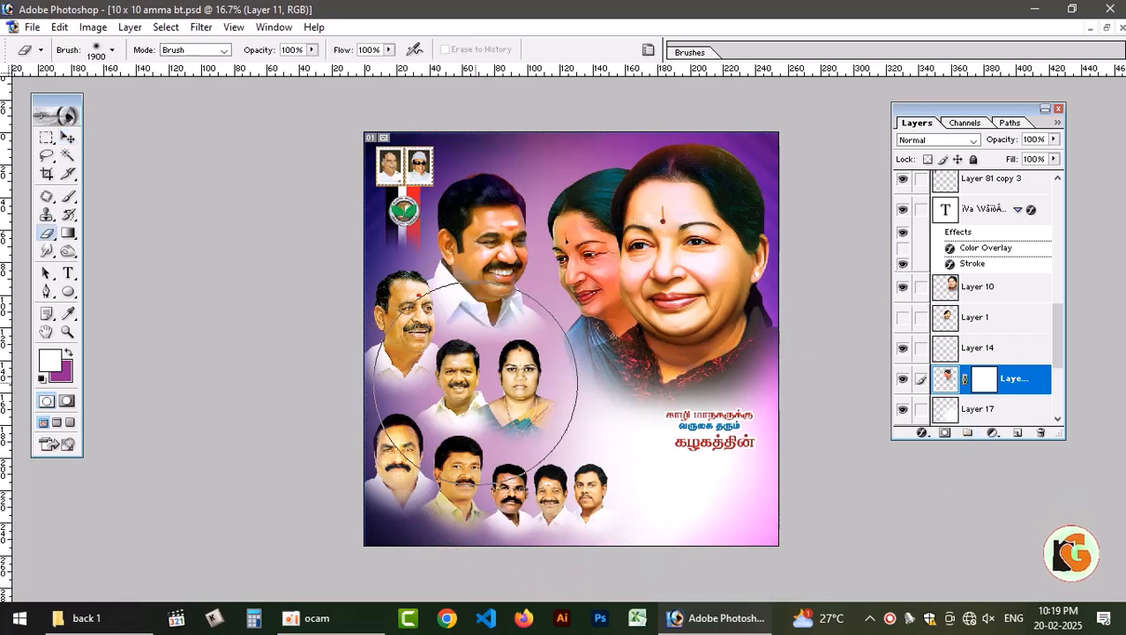
pyautogui.press('[')
pyautogui.press('[')
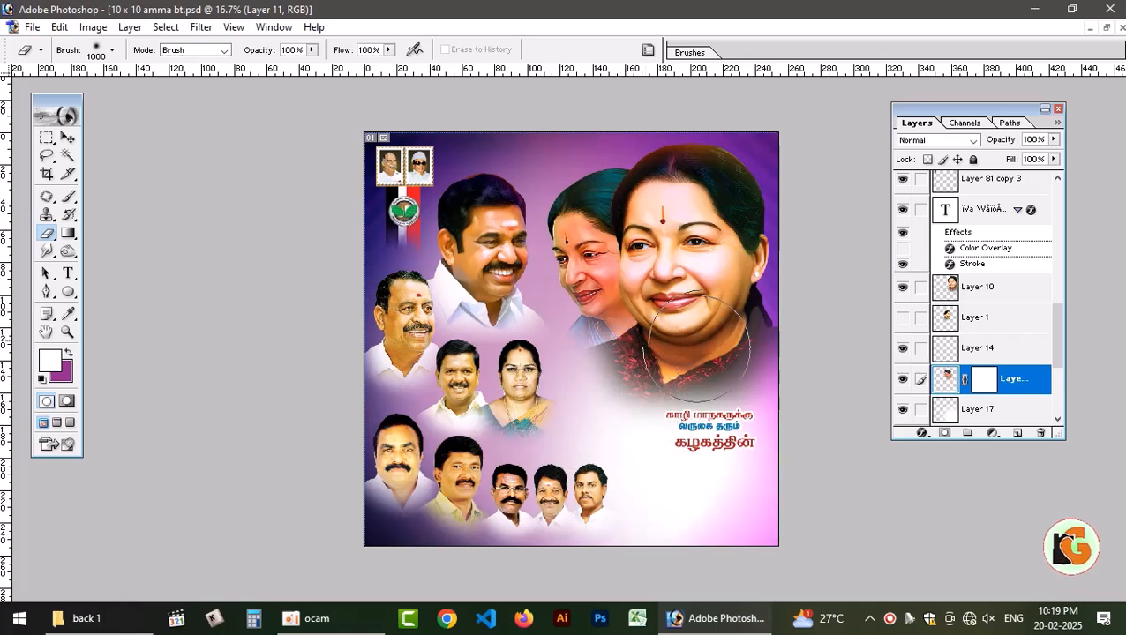
pyautogui.press('v')
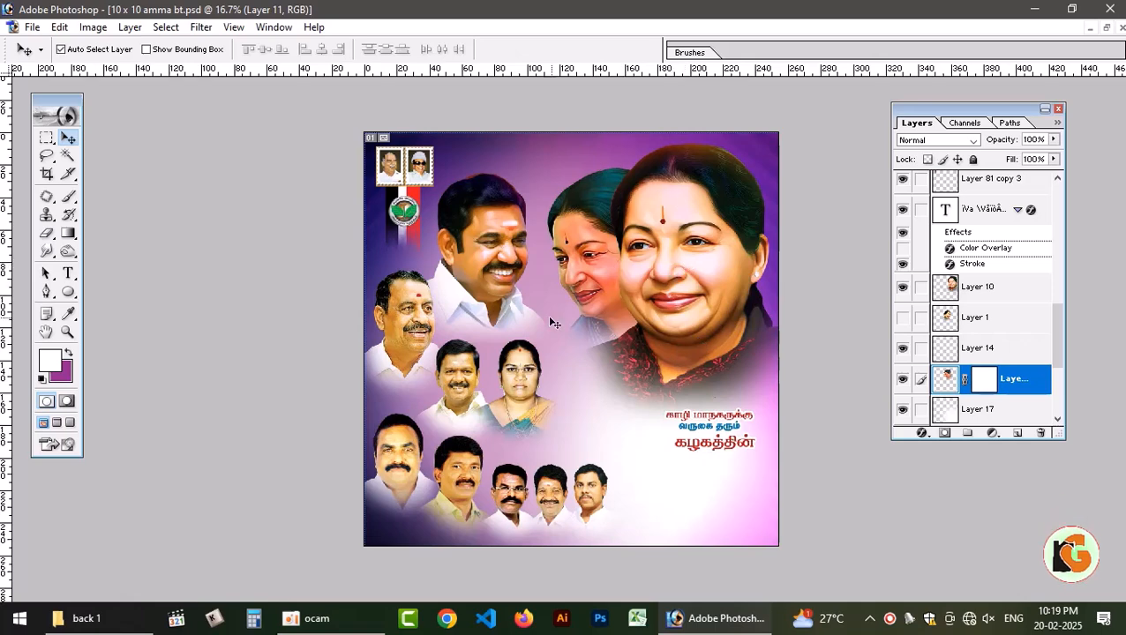
# Open amma 15+10 murugan.jpg and copy its upper-left birthday text and statue emblem area to a new layer.
pyautogui.scroll(2, 550, 323)
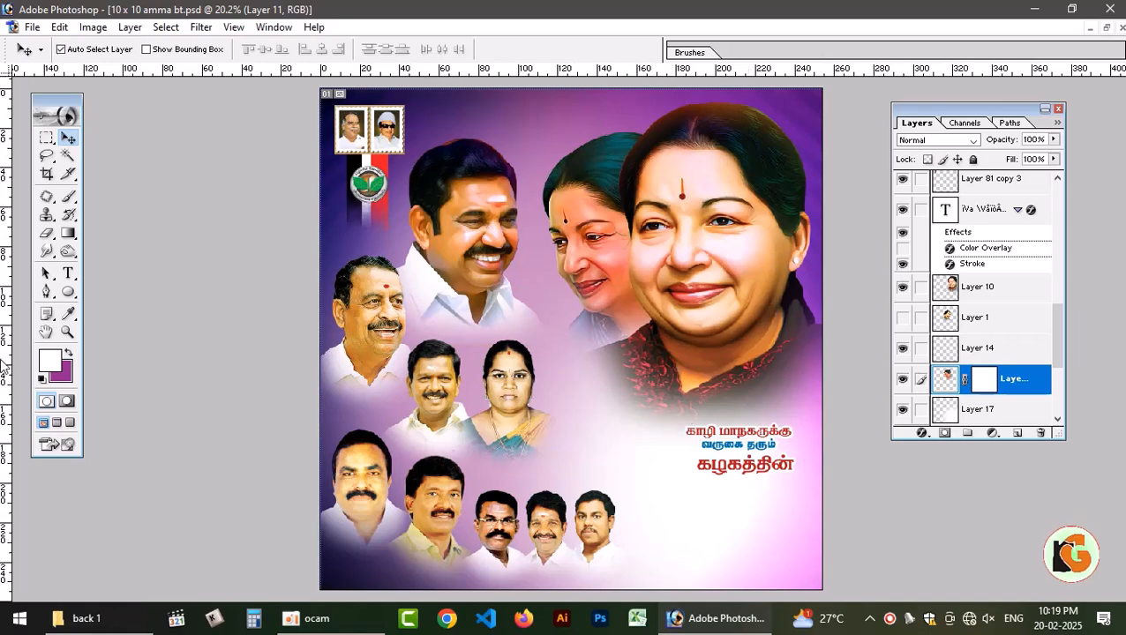
pyautogui.hotkey('ctrl', 'o')
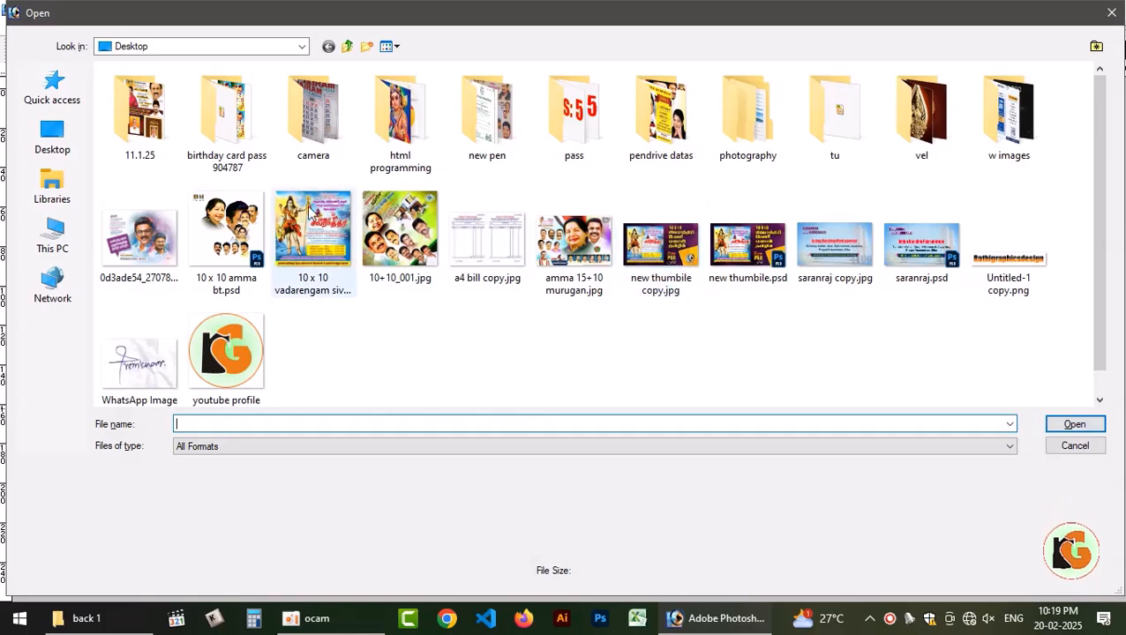
pyautogui.doubleClick(573, 256)
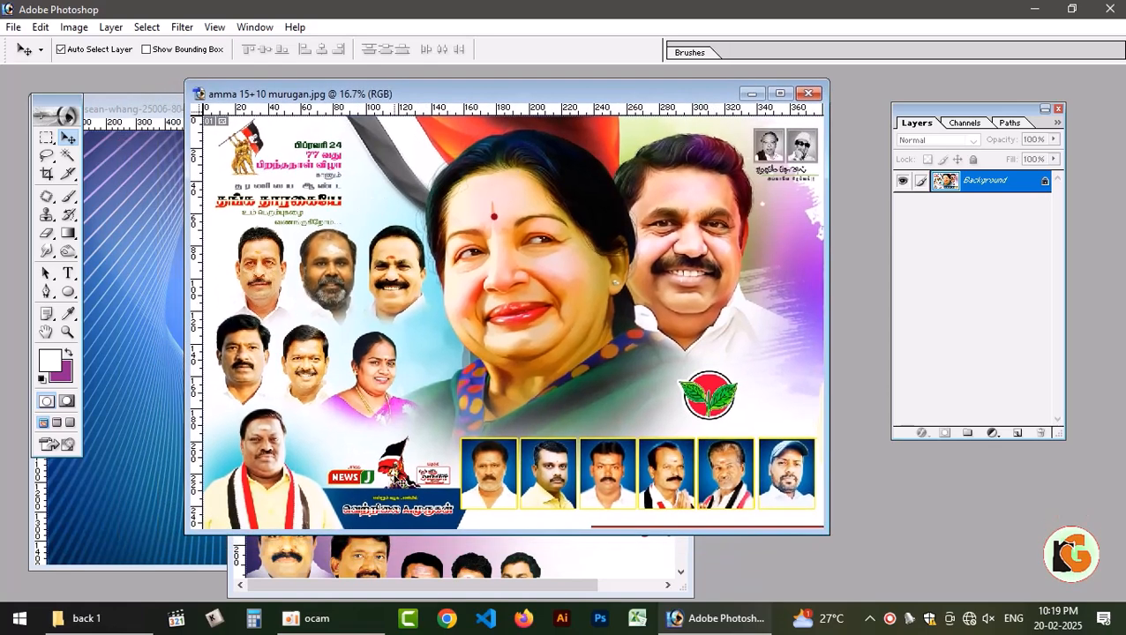
pyautogui.press('m')
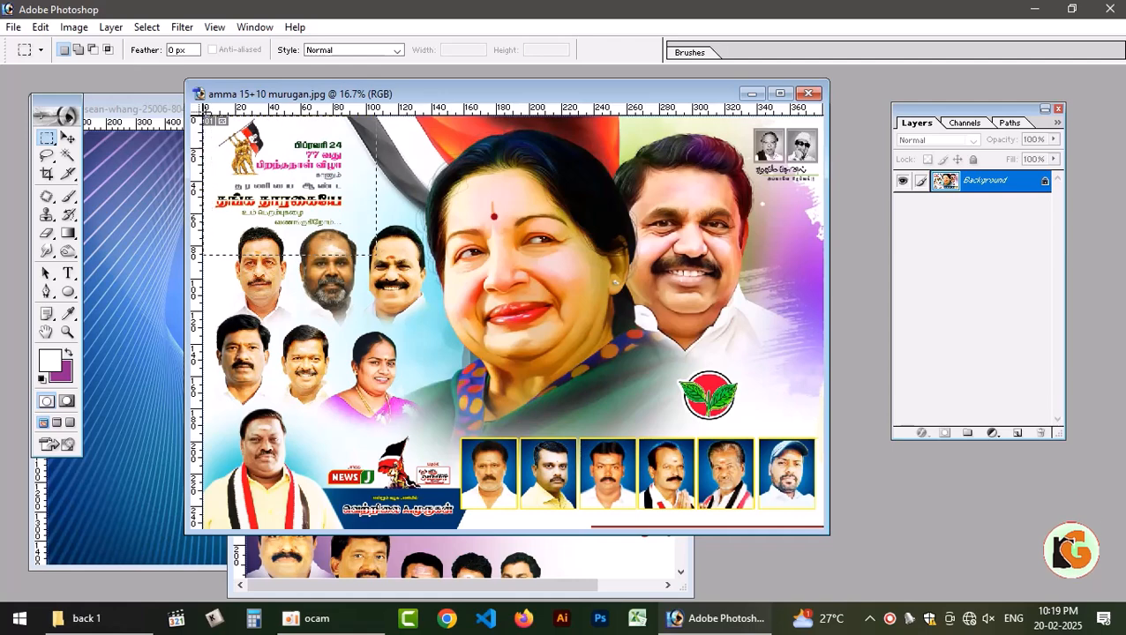
pyautogui.hotkey('ctrl', 'j')
pyautogui.press('v')
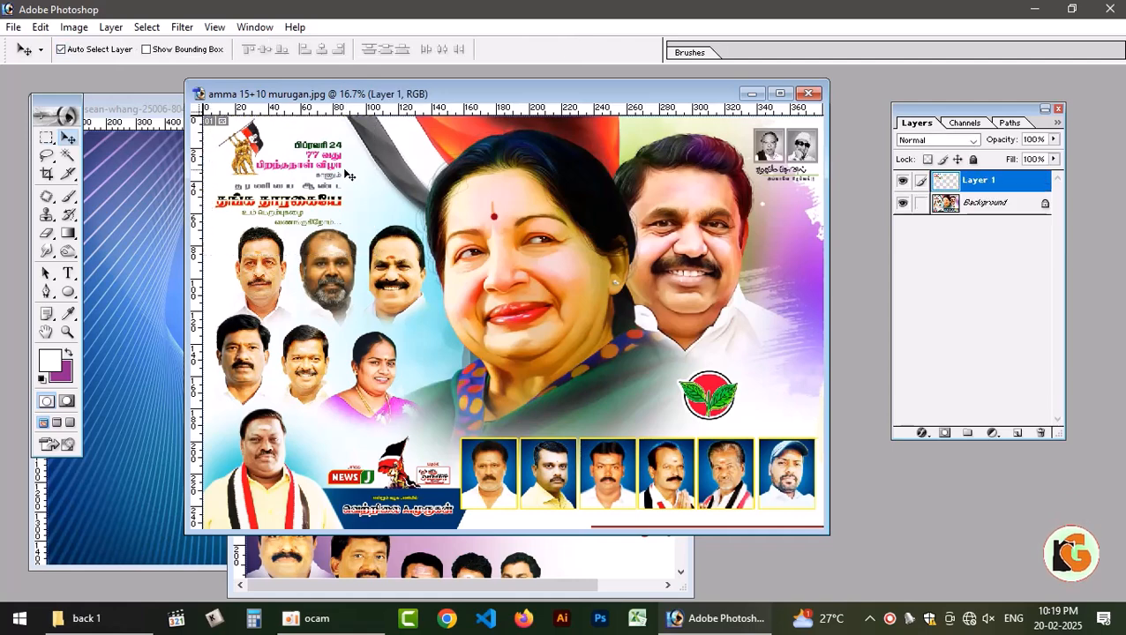
# Bring the copied birthday text block into the 10 x 10 poster, place it above all layers and move it over the portraits.
pyautogui.moveTo(441, 99); pyautogui.dragTo(692, 82)
pyautogui.moveTo(519, 161); pyautogui.dragTo(372, 385)
pyautogui.hotkey('ctrl', 'shift', ']')
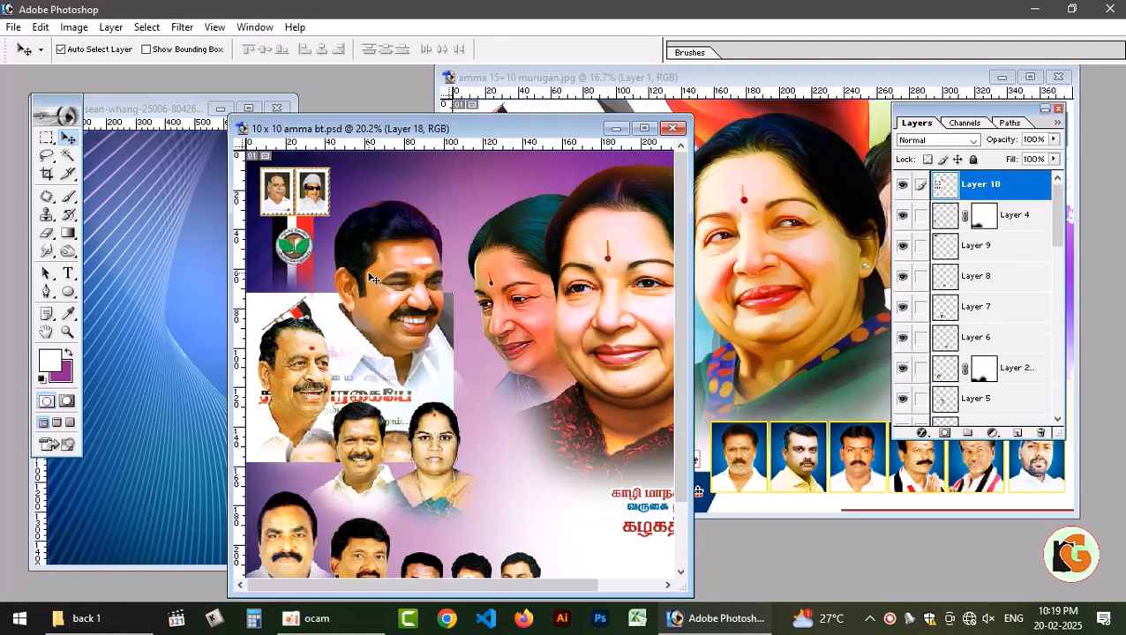
pyautogui.moveTo(303, 376); pyautogui.dragTo(420, 298)
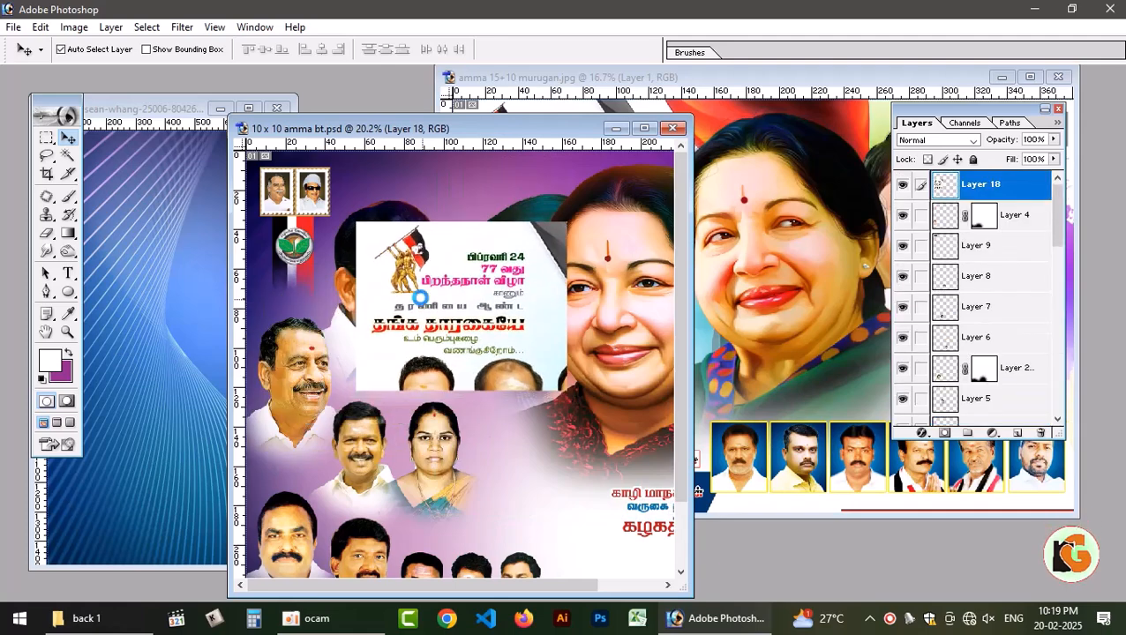
# Copy the NEWS J and flag emblem area from the source image's background and place it in the 10 x 10 poster.
pyautogui.click(755, 284)
pyautogui.hotkey('alt', '[')
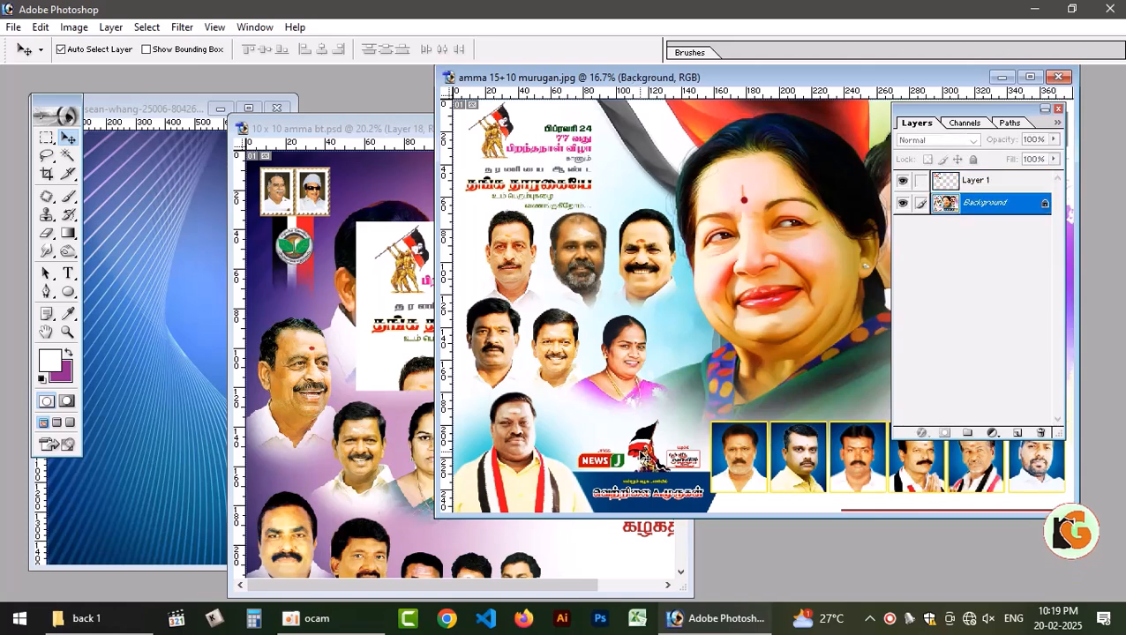
pyautogui.press('m')
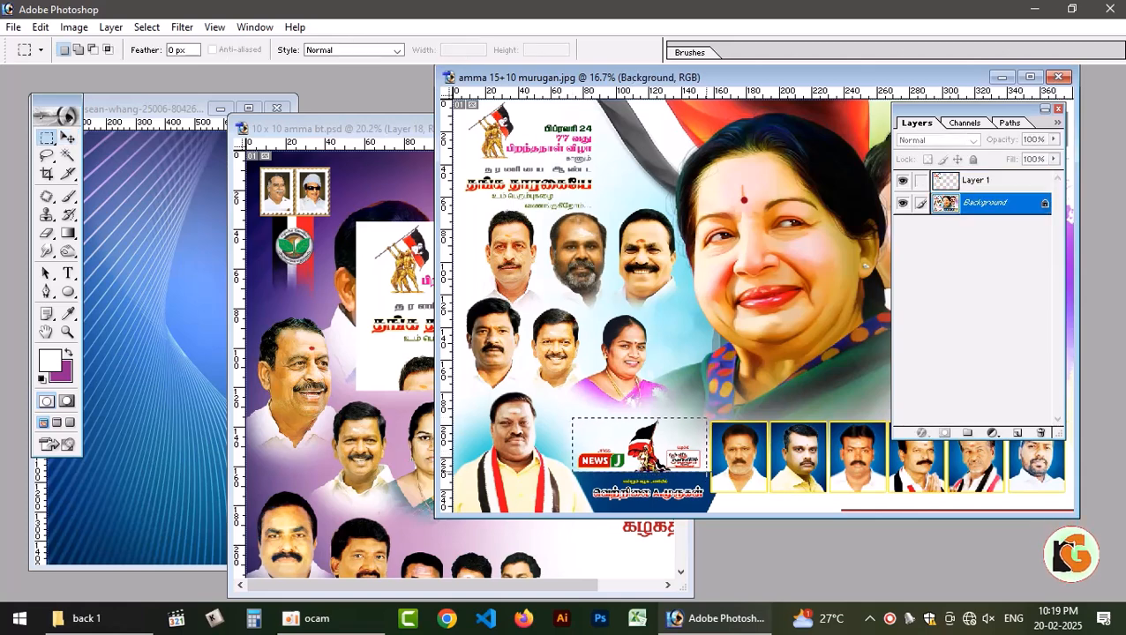
pyautogui.hotkey('ctrl', 'j')
pyautogui.press('v')
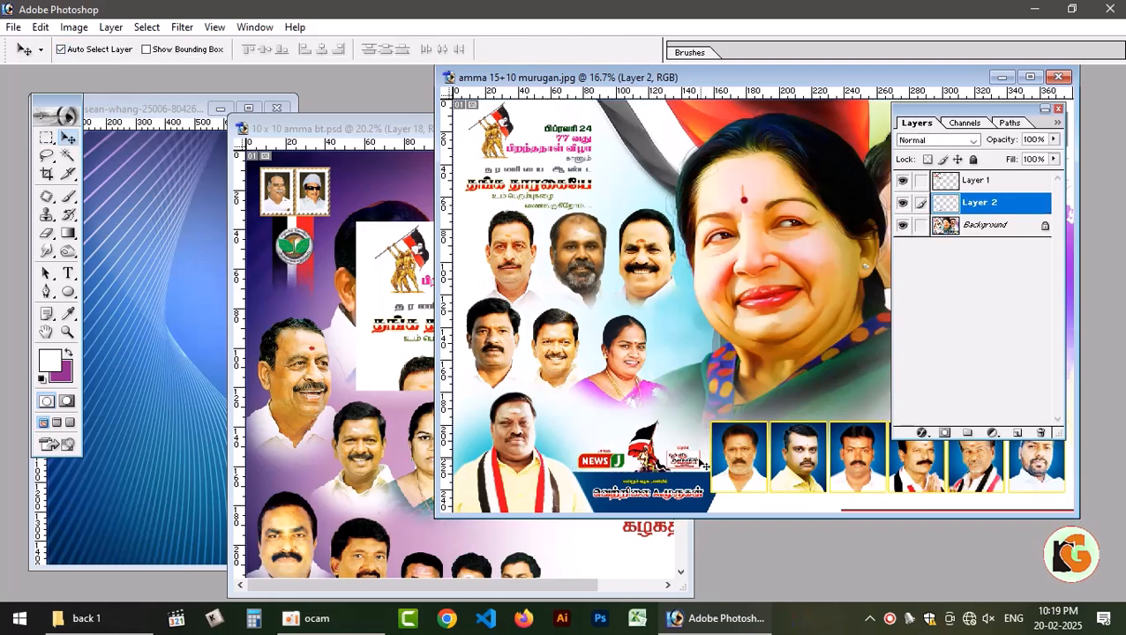
pyautogui.moveTo(481, 459); pyautogui.dragTo(370, 454)
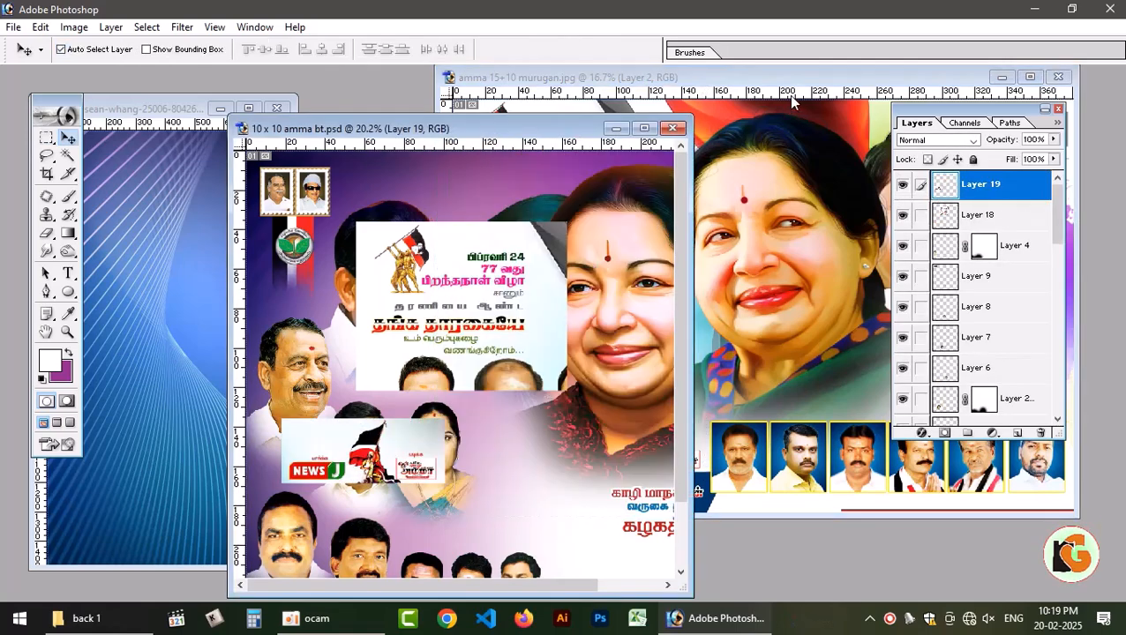
# Close the source image without saving it and maximize the 10 x 10 poster's window.
pyautogui.click(807, 84)
pyautogui.moveTo(807, 84); pyautogui.dragTo(401, 168)
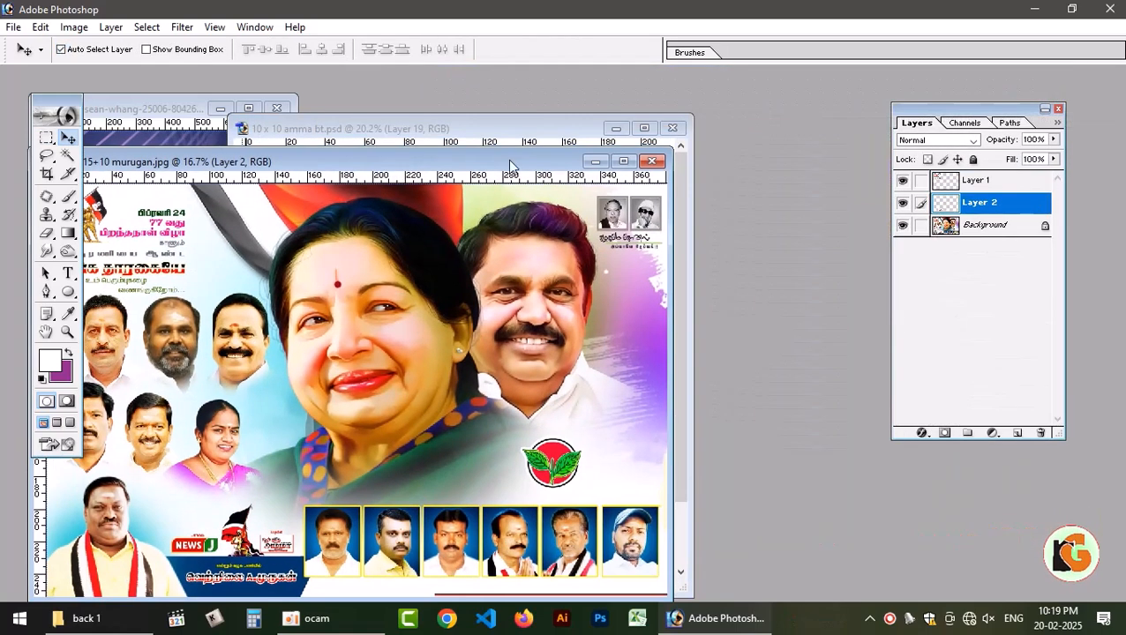
pyautogui.click(652, 160)
pyautogui.click(567, 245)
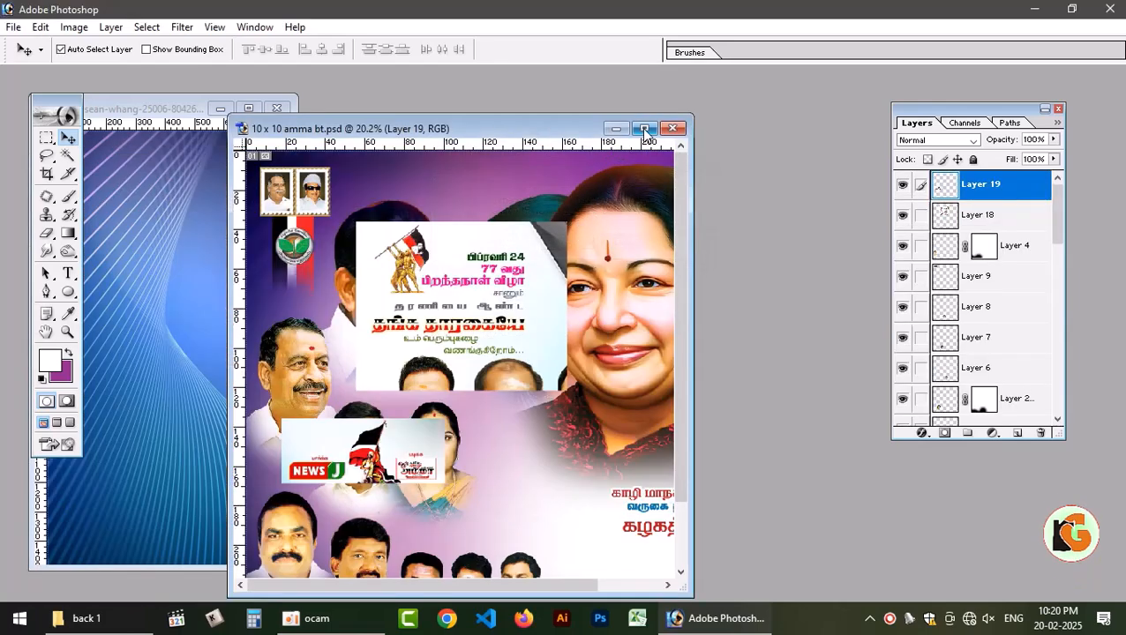
pyautogui.click(645, 129)
# Hide the layer list and move the birthday text block down over the lower portraits, left of the red and blue Tamil text.
pyautogui.click(567, 247)
pyautogui.moveTo(527, 211); pyautogui.dragTo(606, 352)
pyautogui.hotkey('ctrl', '+')
pyautogui.hotkey('ctrl', '+')
pyautogui.hotkey('ctrl', '+')
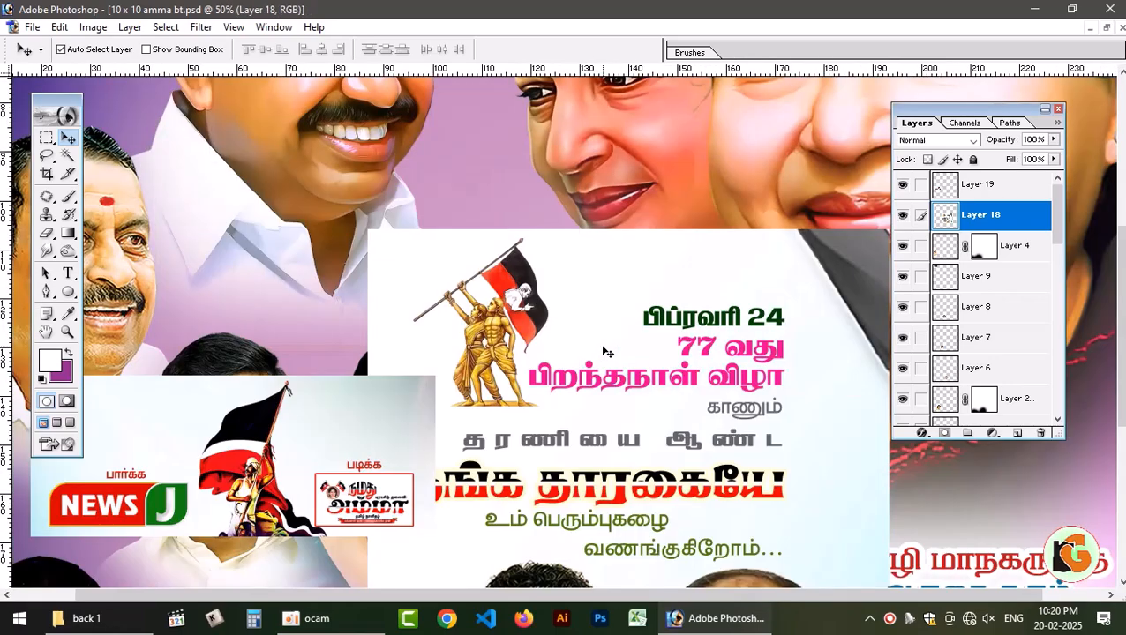
pyautogui.click(1058, 108)
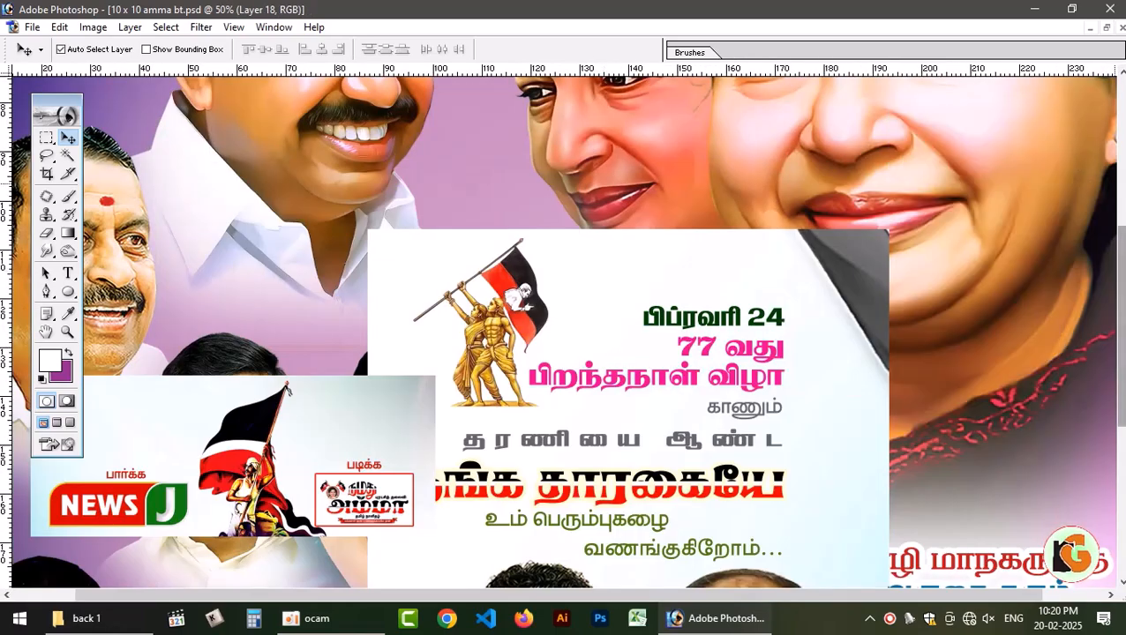
pyautogui.scroll(-5, 758, 298)
pyautogui.moveTo(788, 321); pyautogui.dragTo(682, 335)
pyautogui.moveTo(782, 598); pyautogui.dragTo(826, 601)
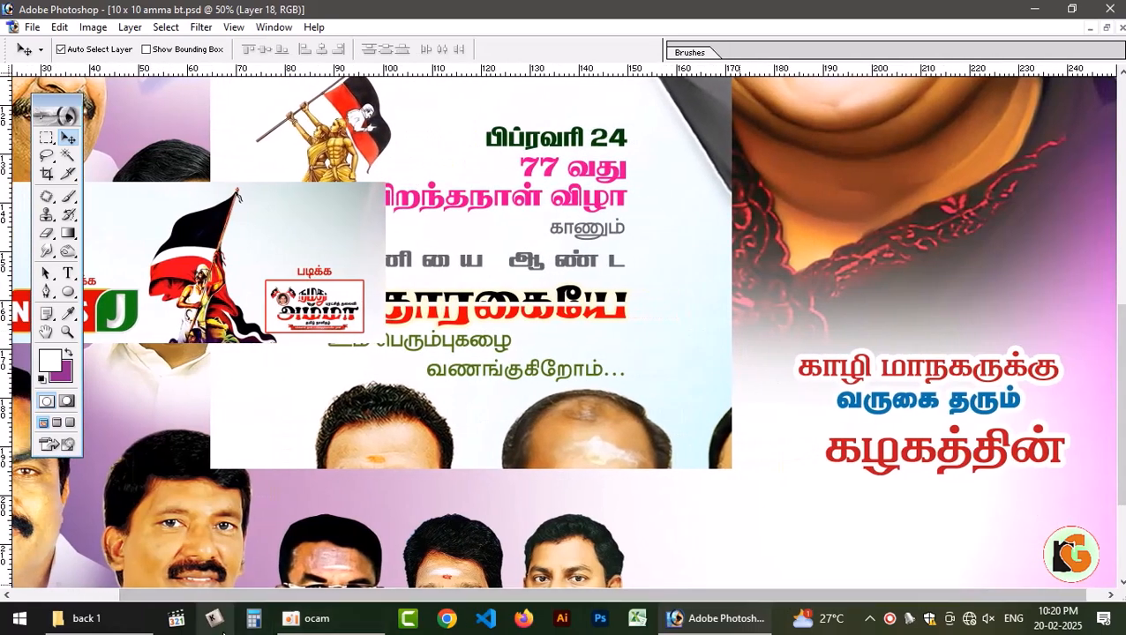
# Switch on Tamil typing and replace the red top line after its first letter with "பிப்ரவரி 24".
pyautogui.click(215, 621)
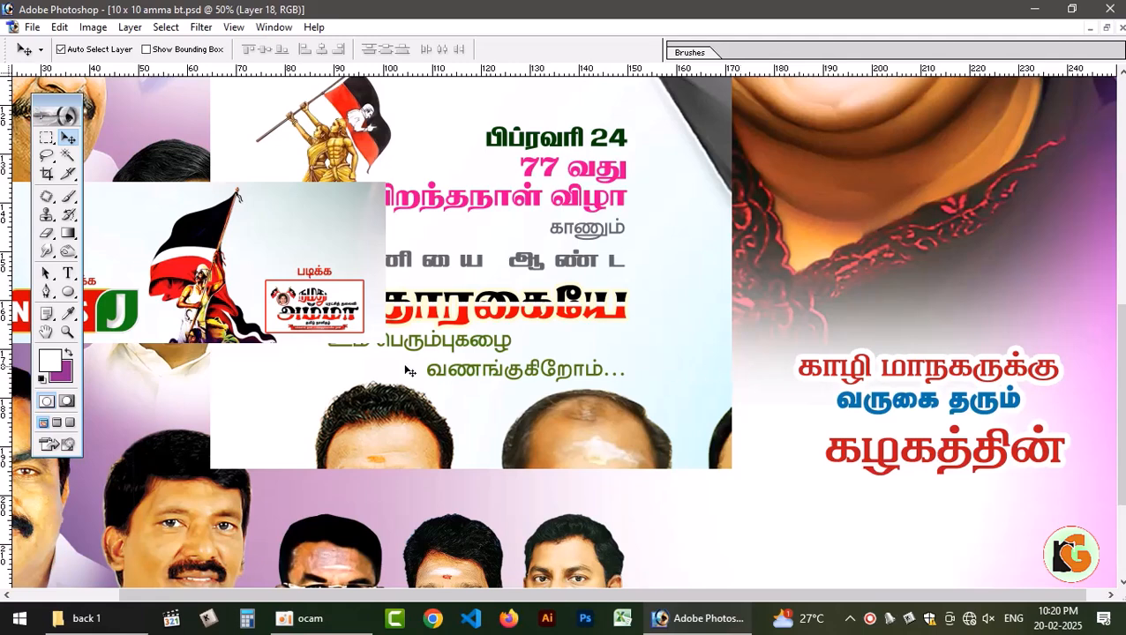
pyautogui.press('t')
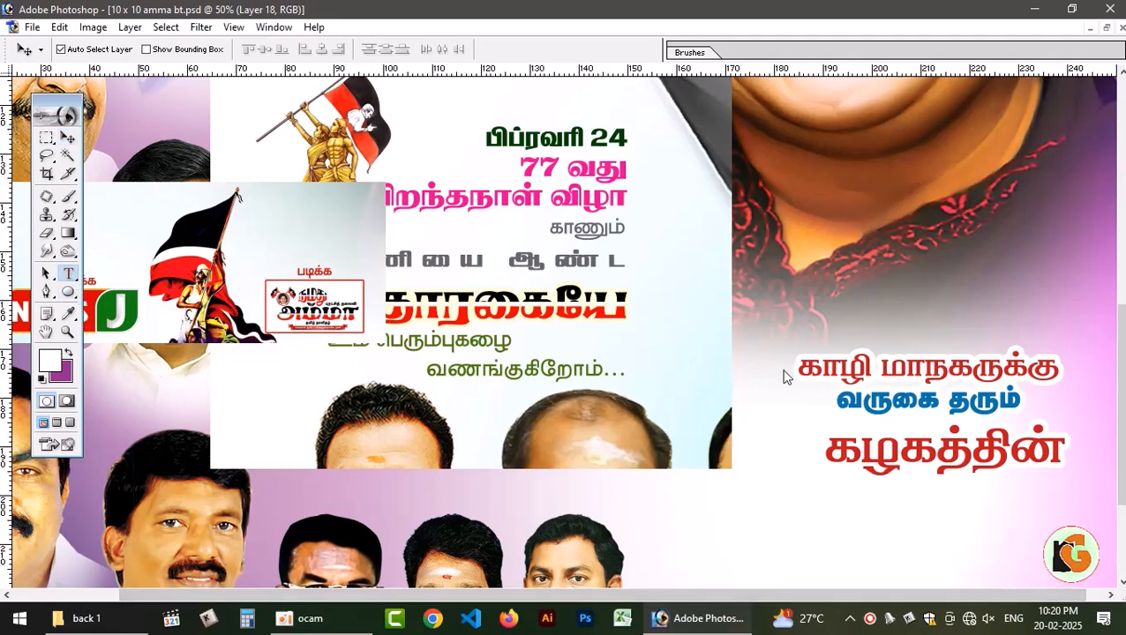
pyautogui.click(838, 365)
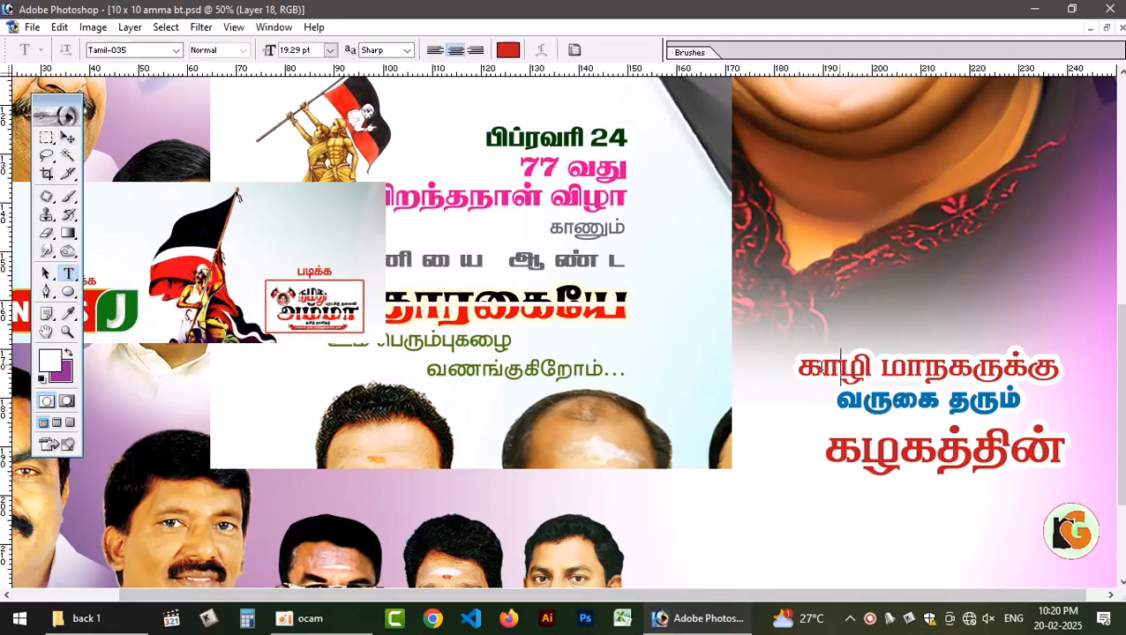
pyautogui.doubleClick(822, 366)
pyautogui.doubleClick(821, 366)
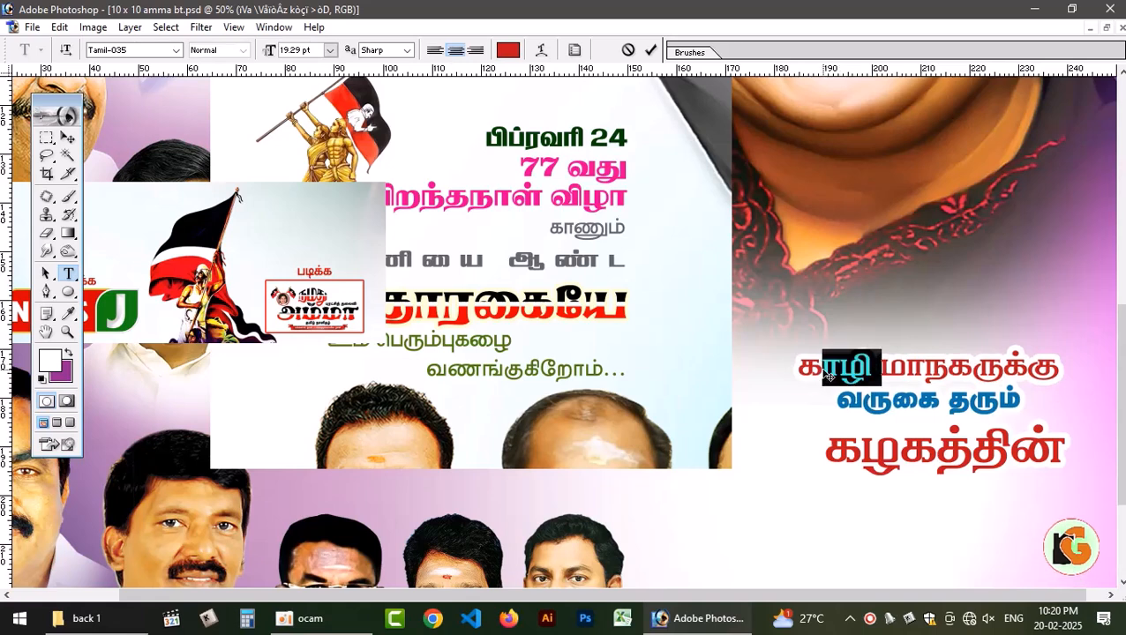
pyautogui.click(823, 367)
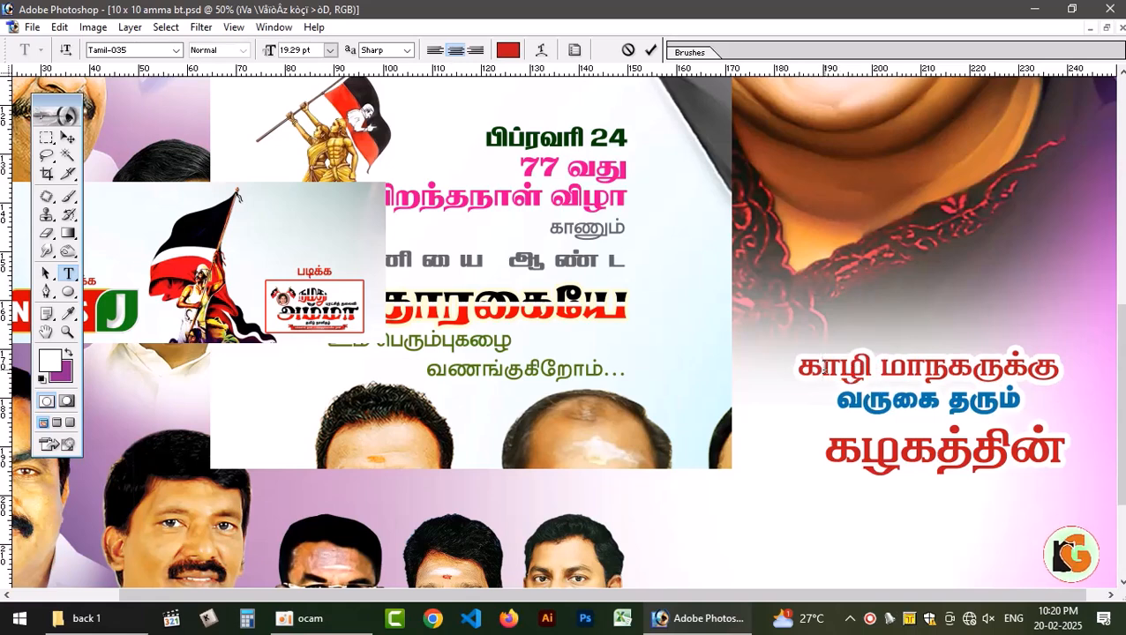
pyautogui.moveTo(822, 367); pyautogui.dragTo(1057, 369)
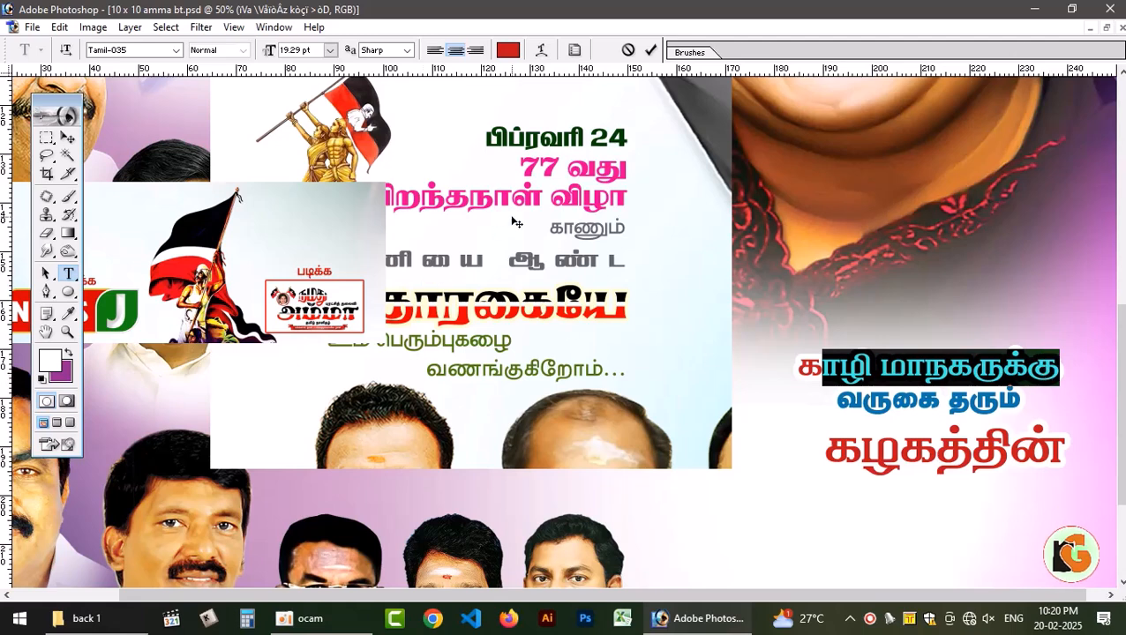
pyautogui.write('பிப்ப')
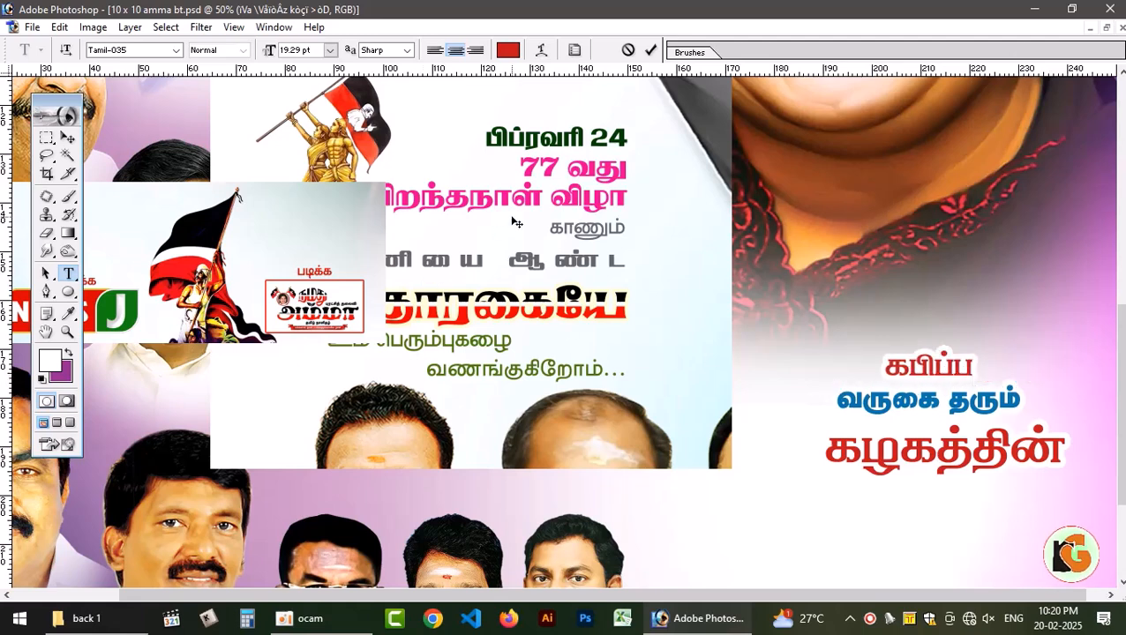
pyautogui.press('BackSpace')
pyautogui.write('ரவரி')
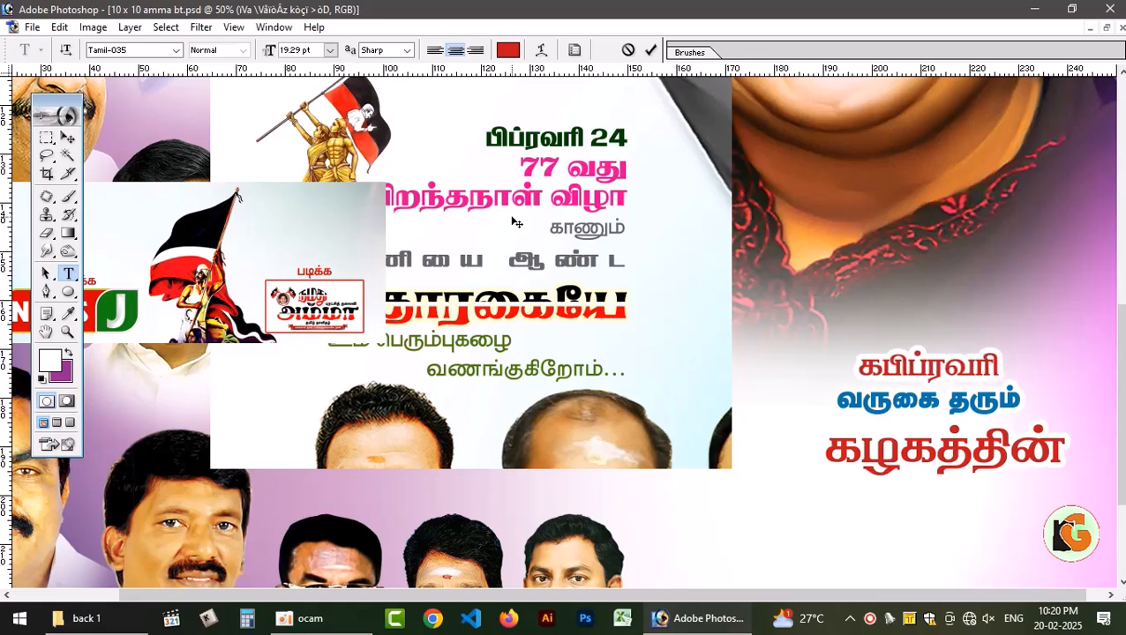
pyautogui.write(' 24')
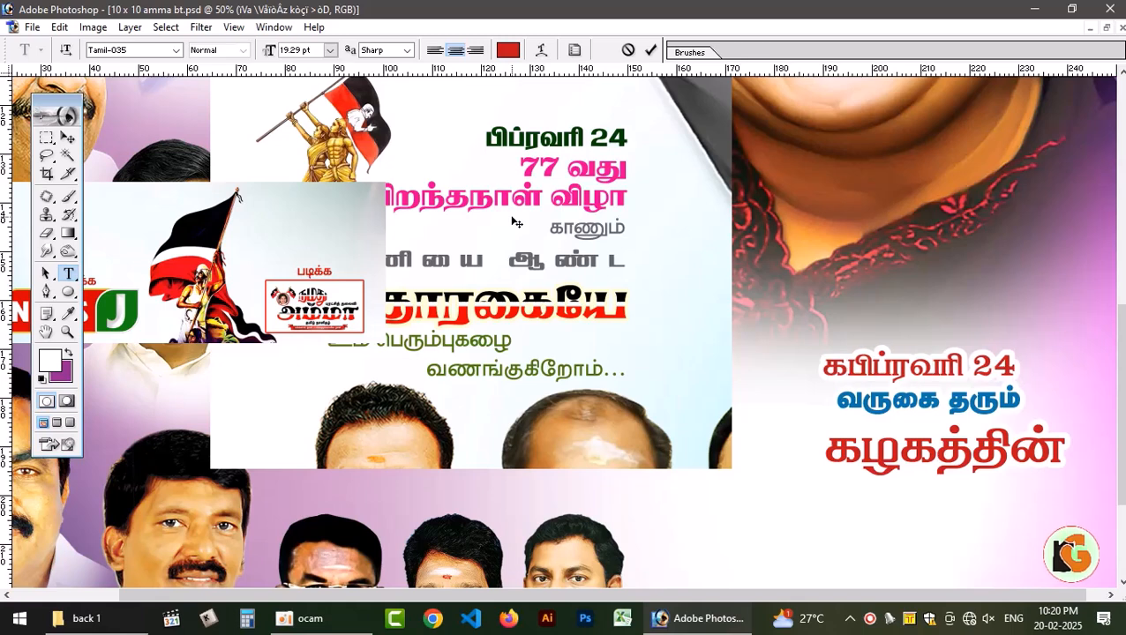
# Add the suffix "ல்" after 24 in the red top line.
pyautogui.write('  ராங')
pyautogui.press('BackSpace')
pyautogui.press('BackSpace')
pyautogui.press('BackSpace')
pyautogui.write('ல்')
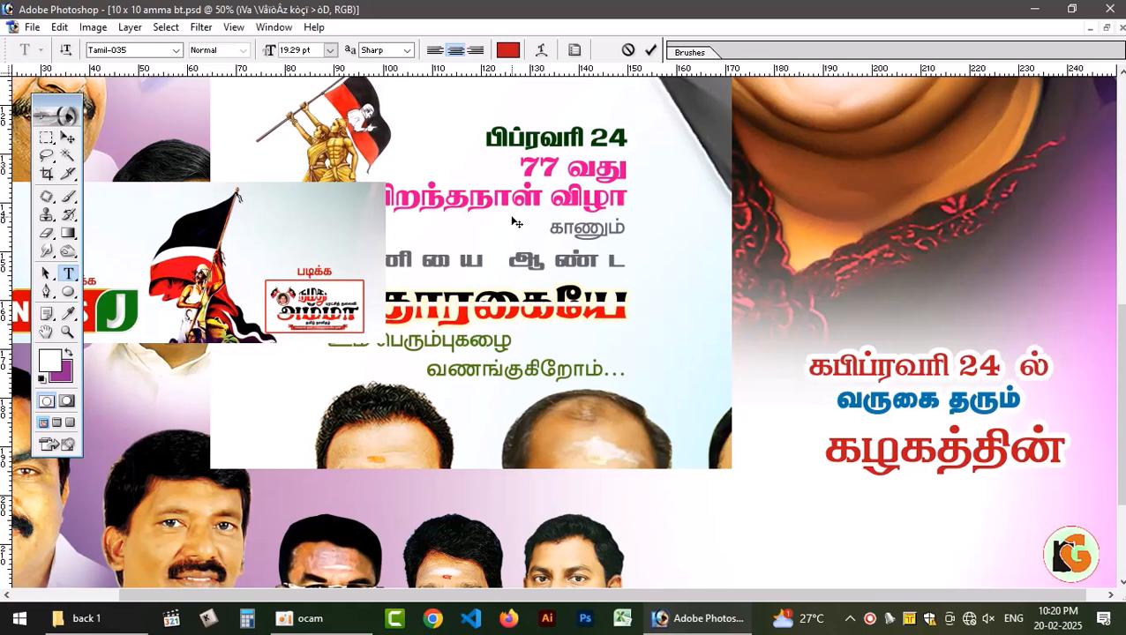
# Set the font of the blank character between 24 and ல் in the red top line to Tamil-002.
pyautogui.hotkey('shift', 'Left')
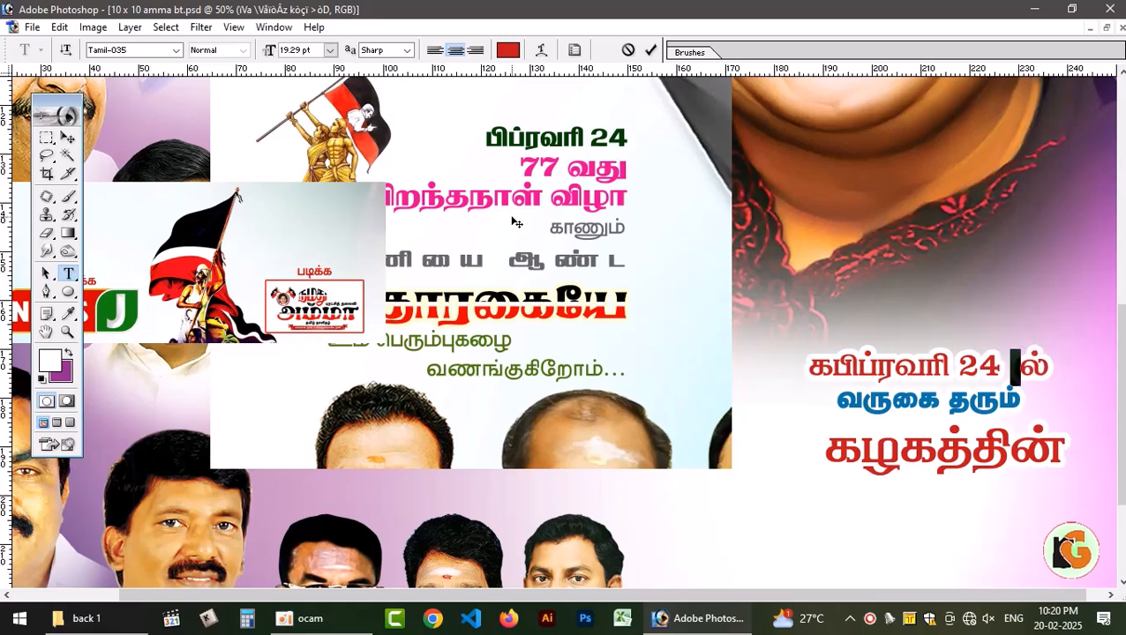
pyautogui.click(136, 51)
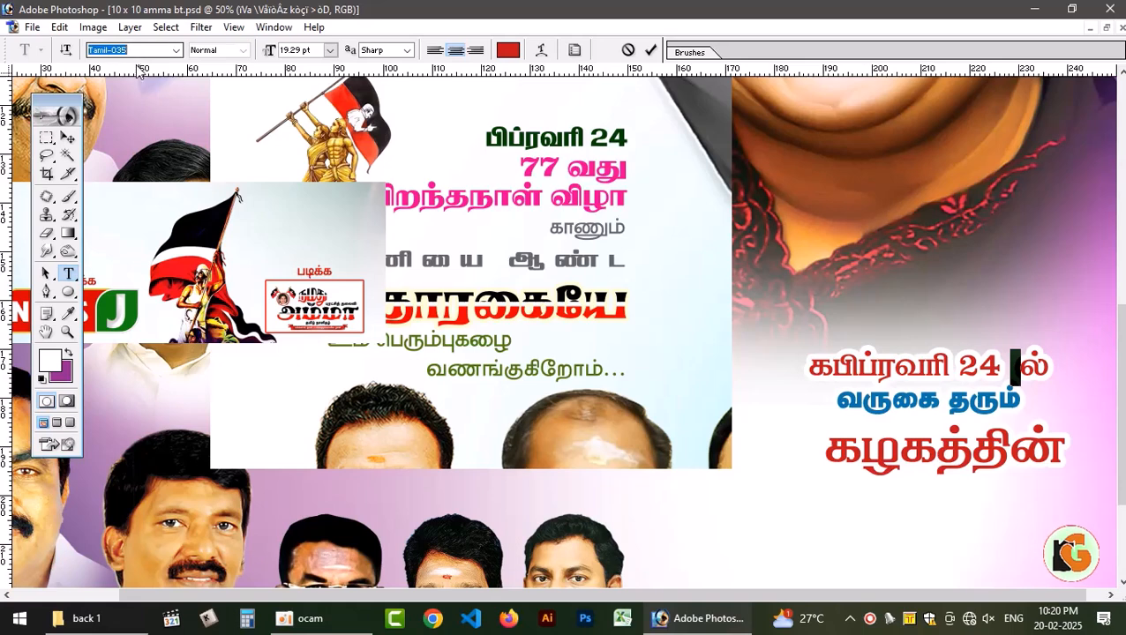
pyautogui.press('Up')
pyautogui.press('Up')
pyautogui.press('Up')
pyautogui.press('Up')
pyautogui.press('Up')
pyautogui.press('Up')
pyautogui.press('Up')
pyautogui.press('Up')
pyautogui.press('Up')
pyautogui.press('Up')
pyautogui.press('Up')
pyautogui.press('Up')
pyautogui.press('Up')
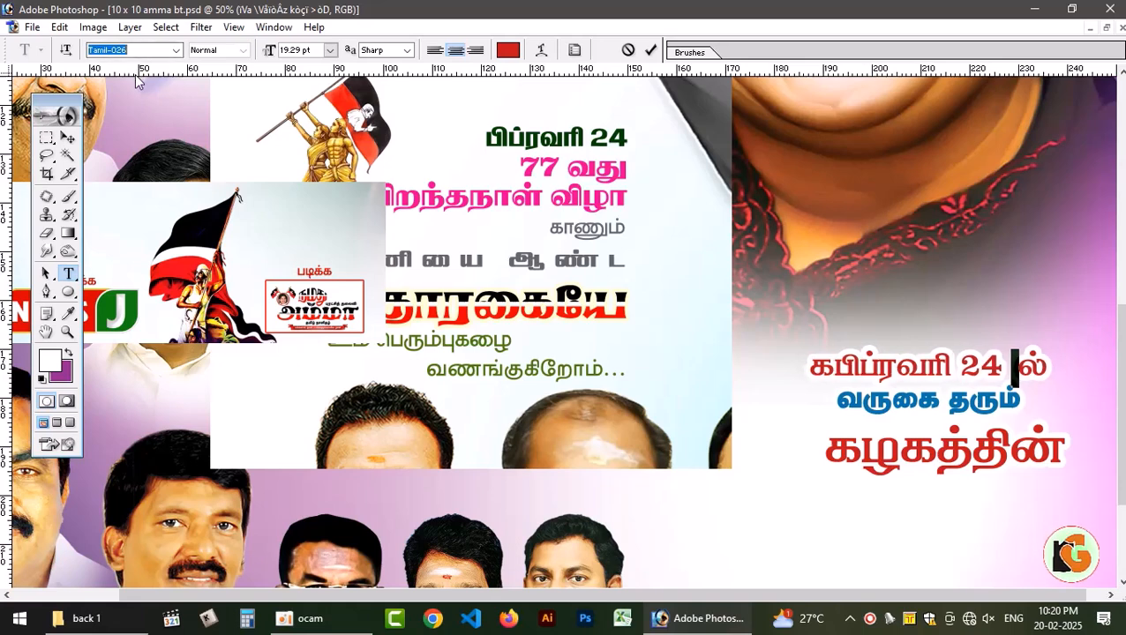
pyautogui.press('Up')
pyautogui.press('Up')
pyautogui.press('Up')
pyautogui.press('Up')
pyautogui.press('Up')
pyautogui.press('Up')
pyautogui.press('Up')
pyautogui.press('Up')
pyautogui.press('Up')
pyautogui.press('Up')
pyautogui.press('Up')
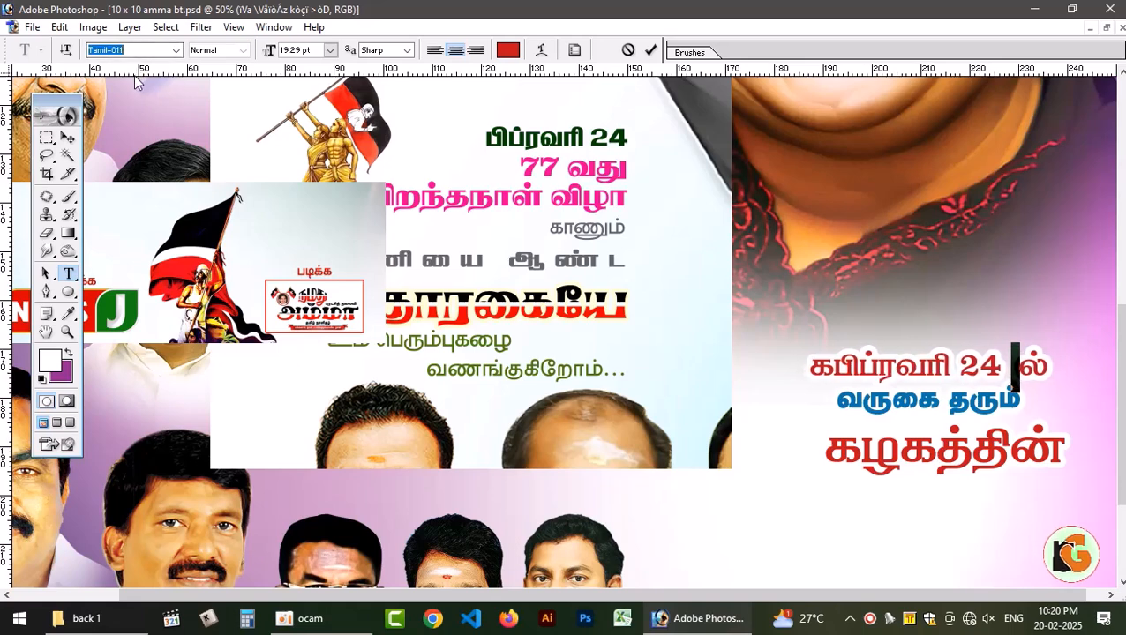
pyautogui.press('Up')
pyautogui.press('Up')
pyautogui.press('Up')
pyautogui.press('Up')
pyautogui.press('Up')
pyautogui.press('Up')
pyautogui.press('Up')
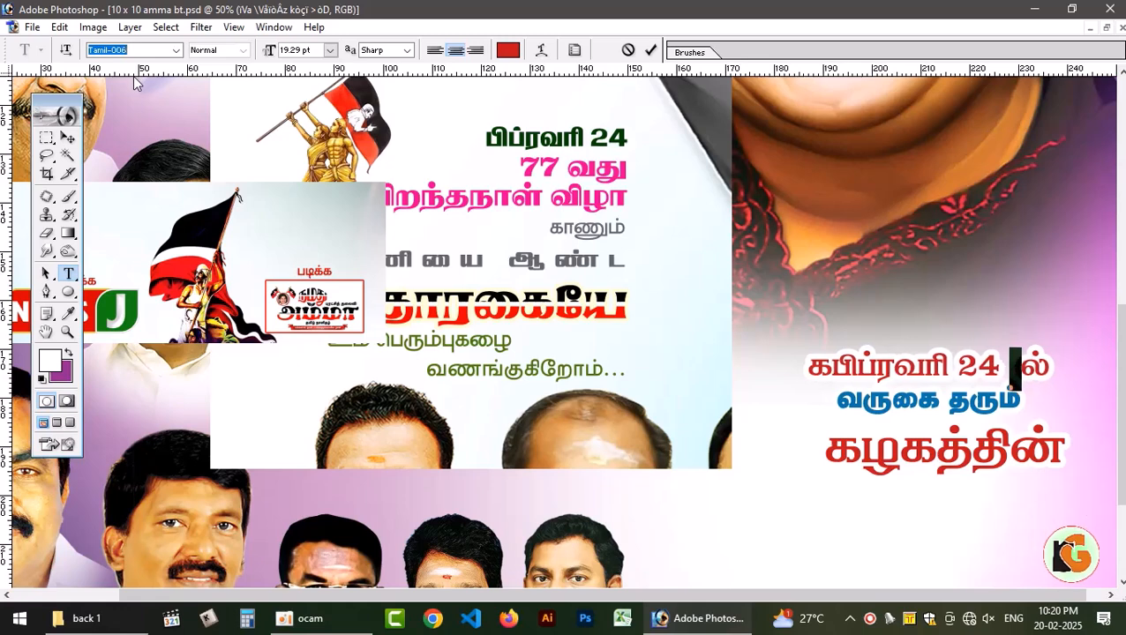
pyautogui.press('Up')
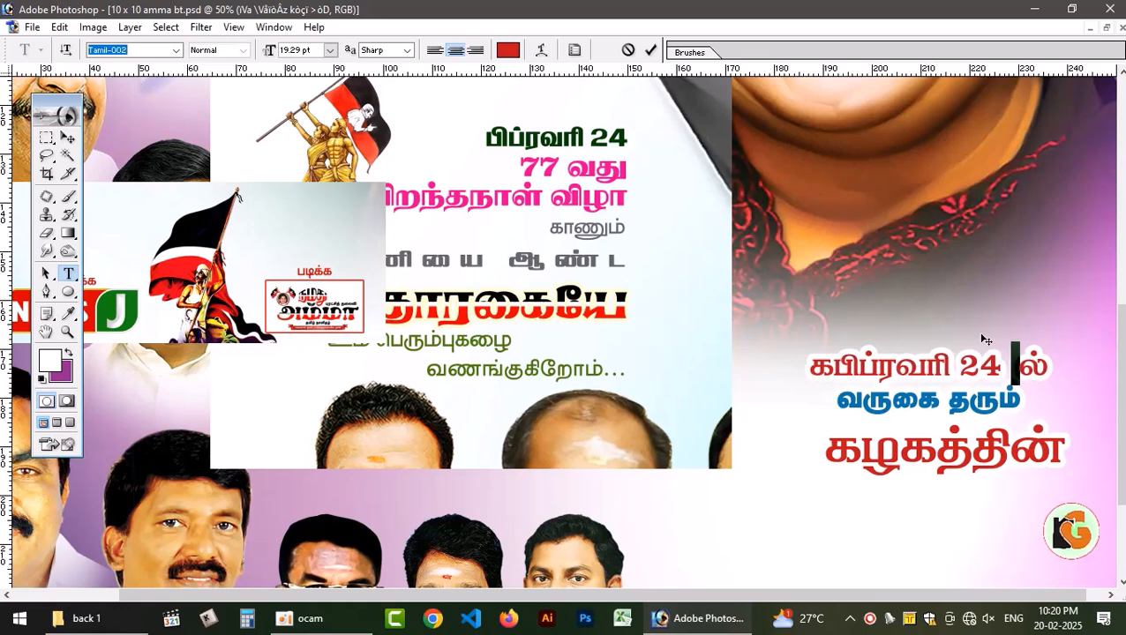
# Put a hyphen before ல் and remove the extra space and leading க, making the red line "பிப்ரவரி 24-ல்".
pyautogui.click(1007, 363)
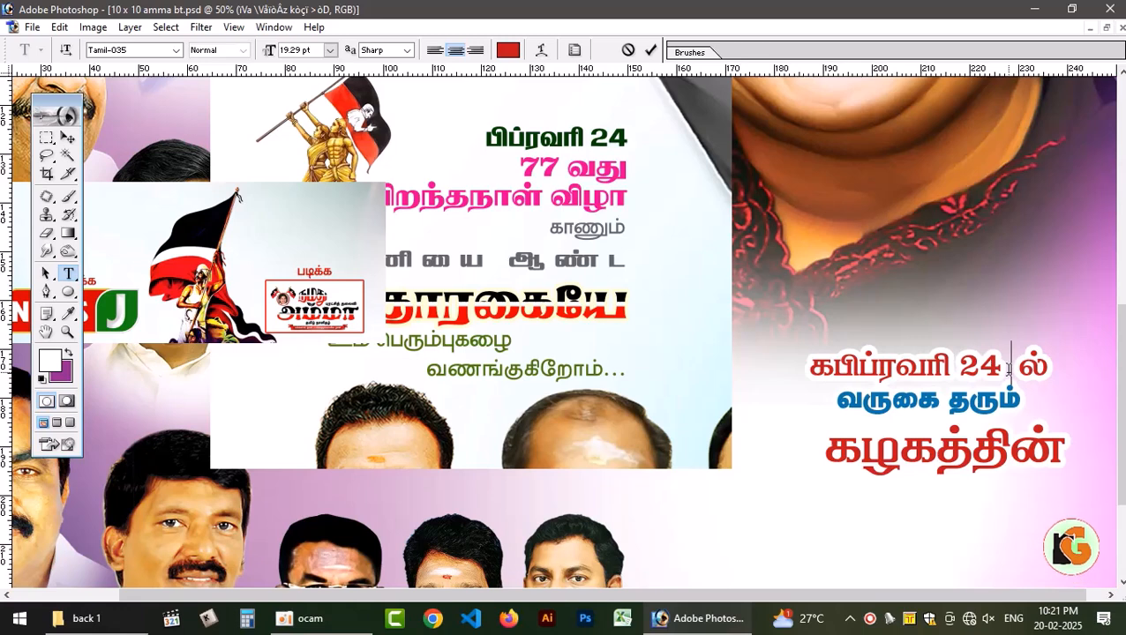
pyautogui.press('Right')
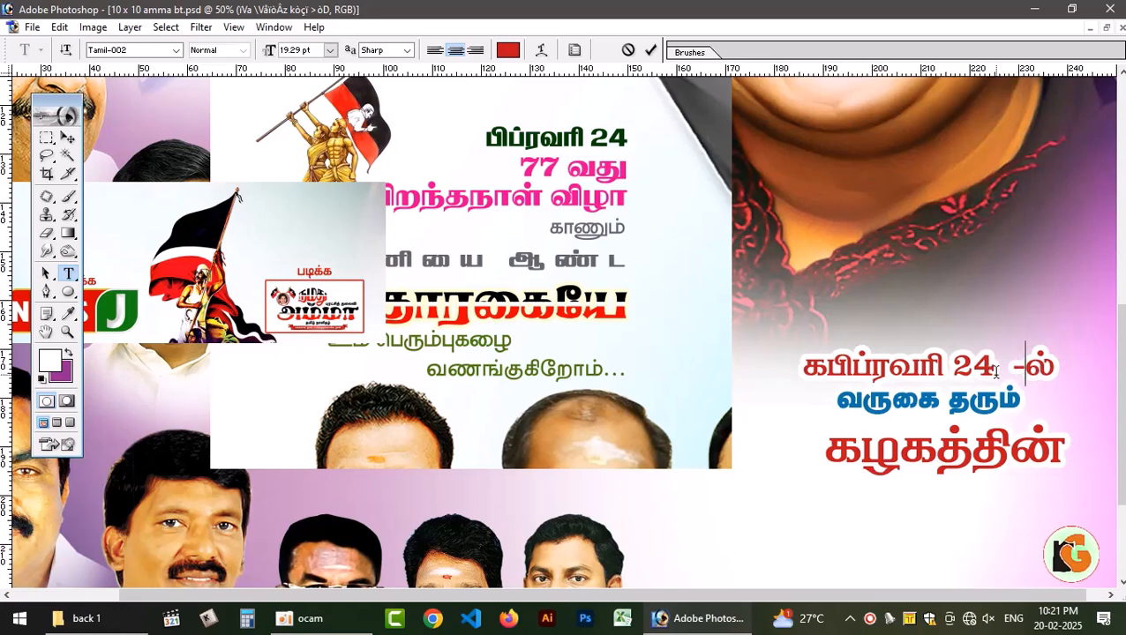
pyautogui.write('-')
pyautogui.press('Left')
pyautogui.press('BackSpace')
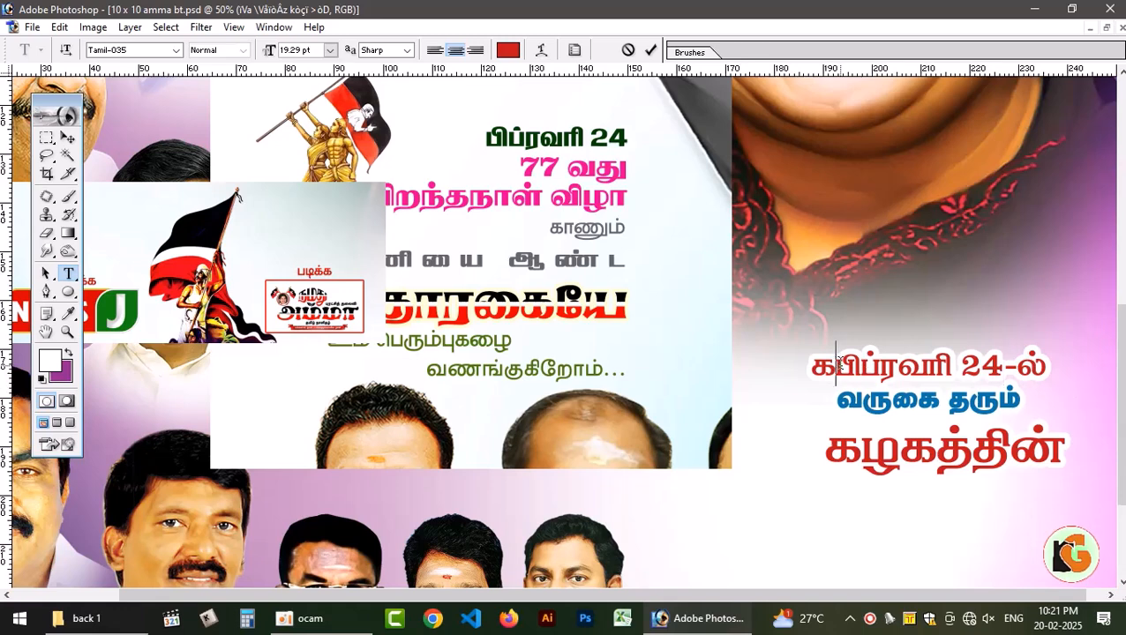
pyautogui.press('BackSpace')
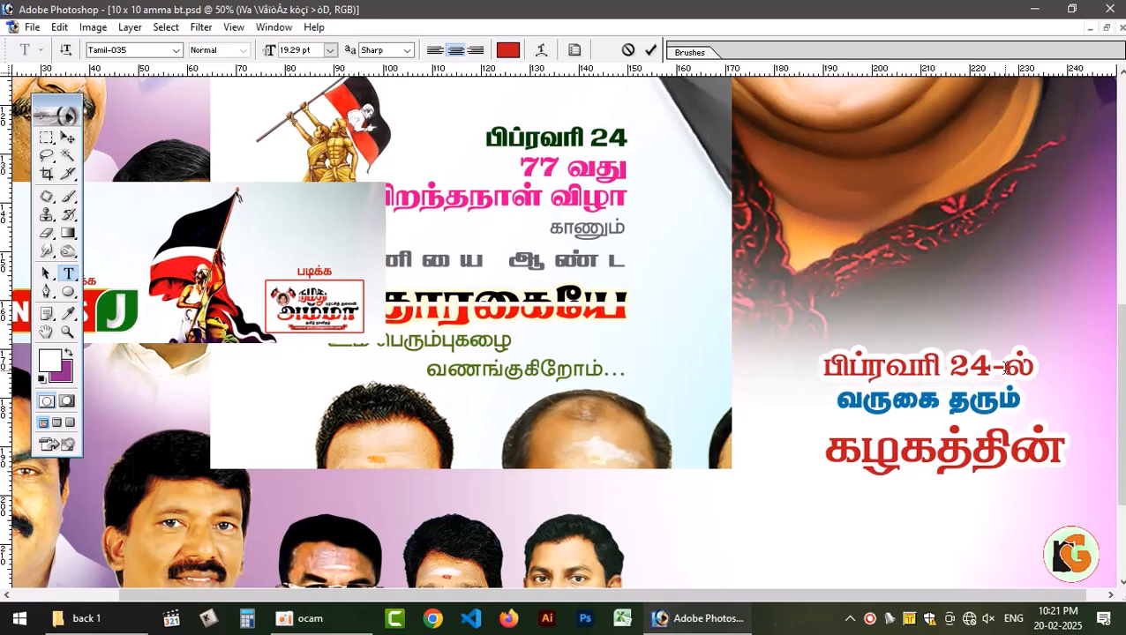
pyautogui.click(650, 50)
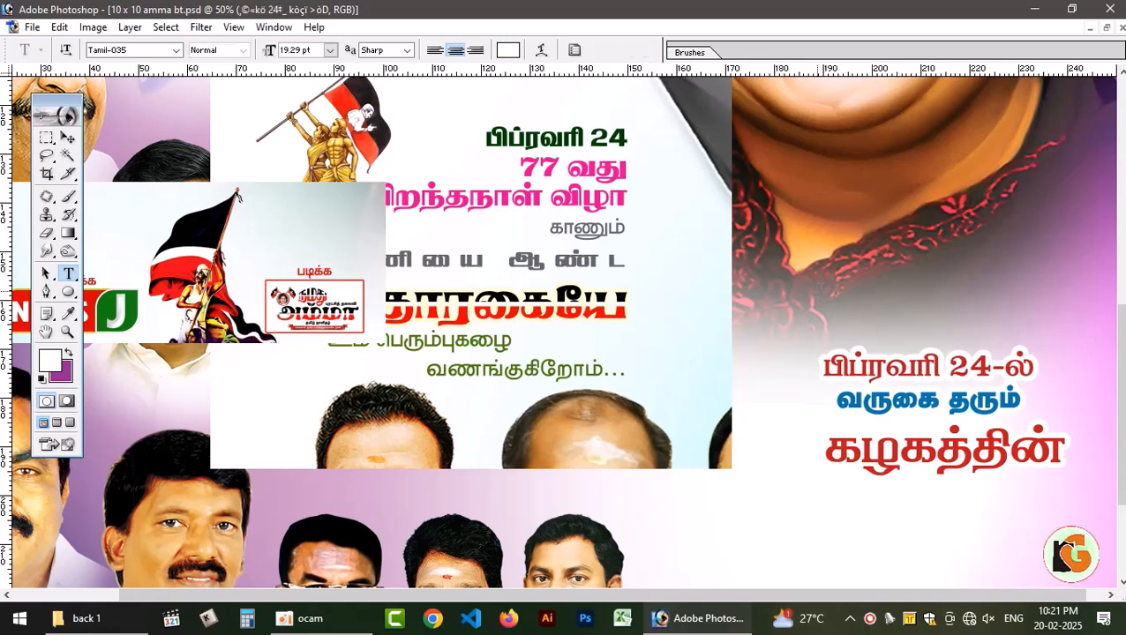
# Add a separate white text "77 வது" above the red date line, over the portrait's lower edge.
pyautogui.click(816, 286)
pyautogui.write('77')
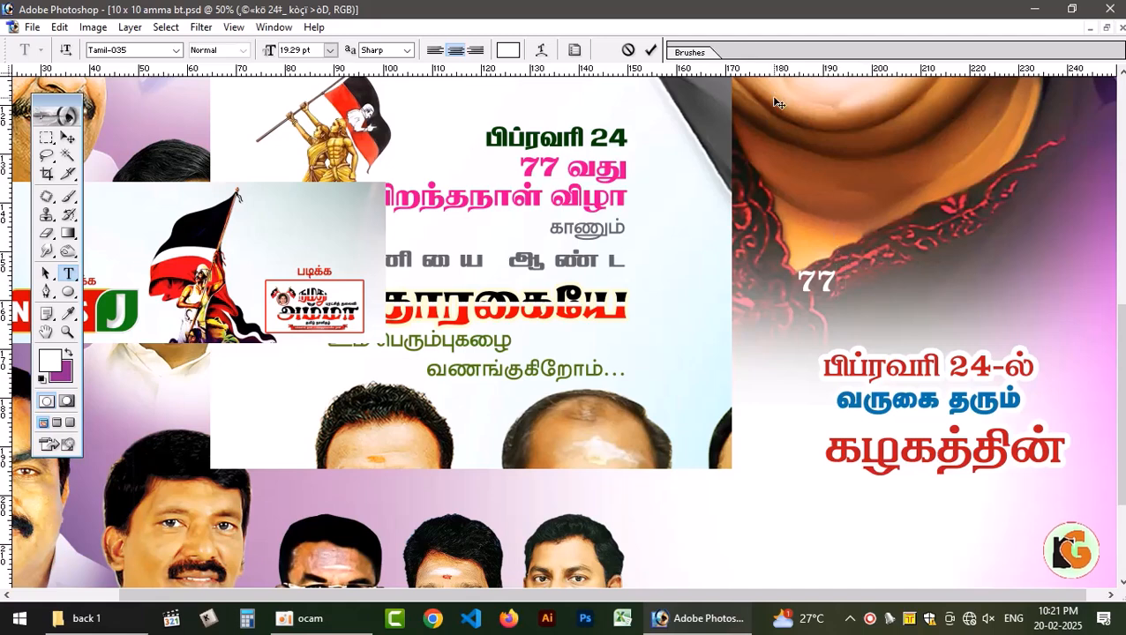
pyautogui.write('வது')
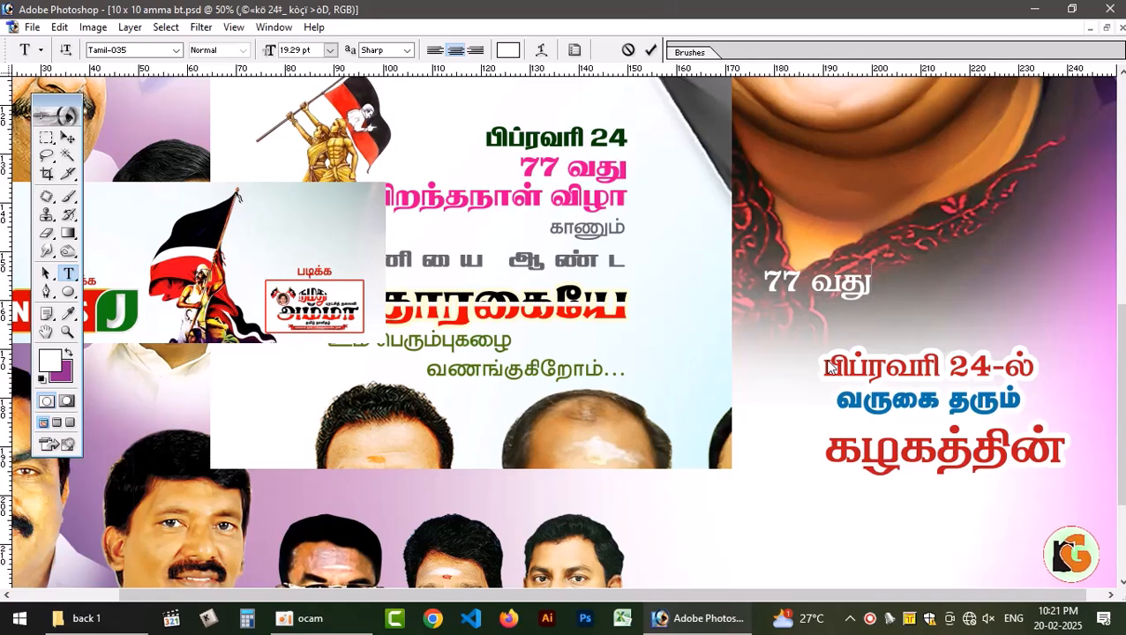
pyautogui.hotkey('ctrl', 'Return')
# Add a separate white text "பிறந்தநாள் விழா" and position it over the large portrait, above "77 வது".
pyautogui.click(864, 236)
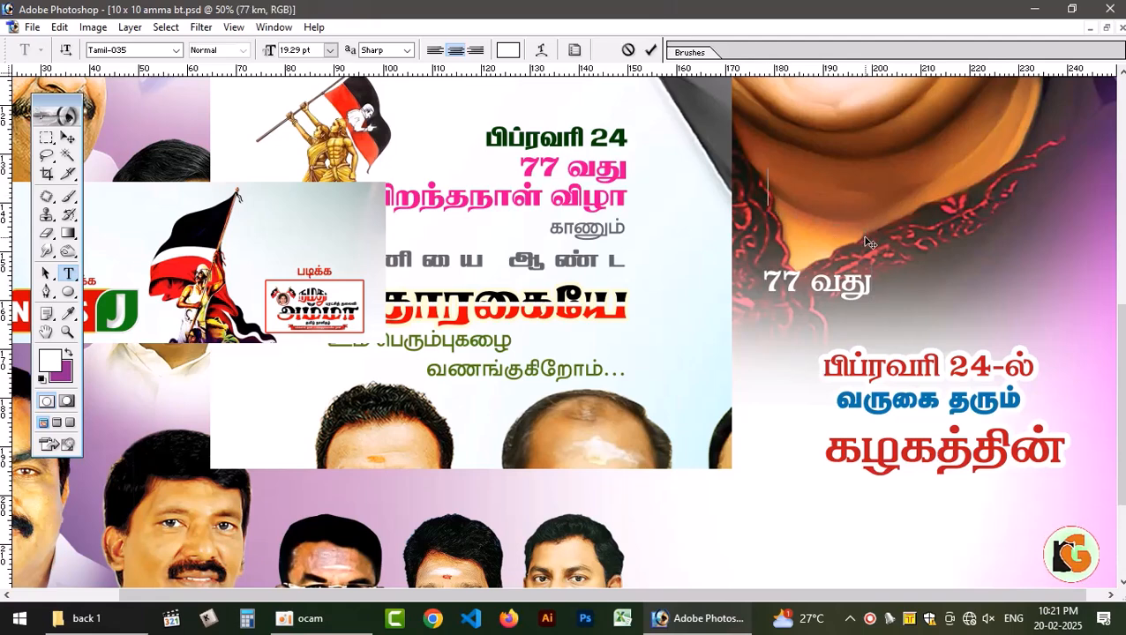
pyautogui.write('பிறந்த')
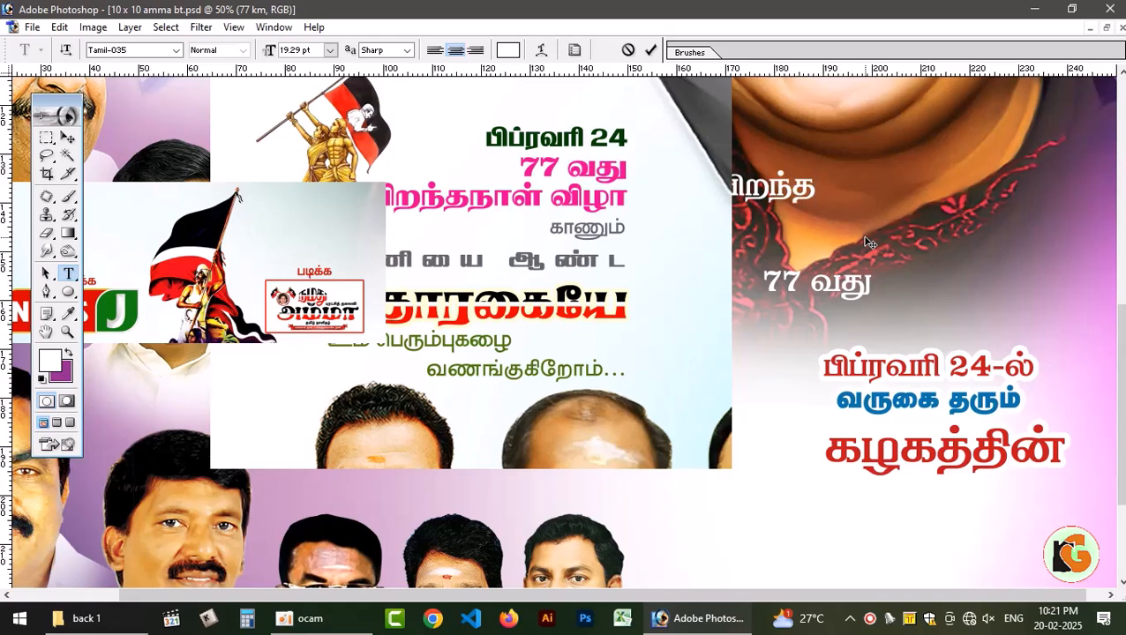
pyautogui.write('நாள்விழ')
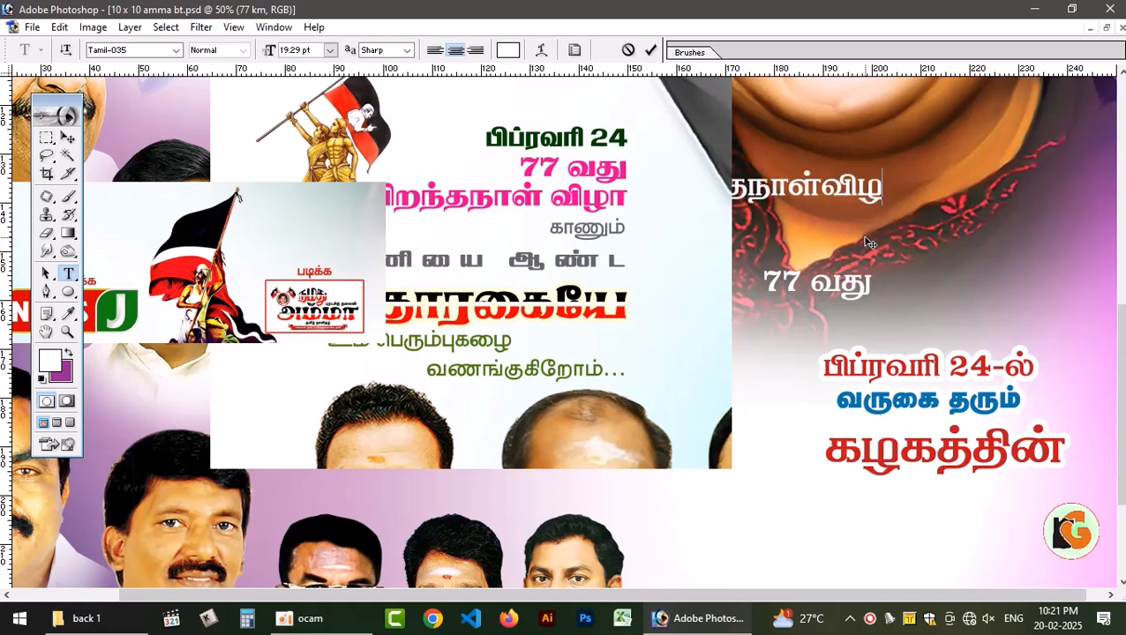
pyautogui.press('BackSpace')
pyautogui.press('BackSpace')
pyautogui.press('BackSpace')
pyautogui.press('BackSpace')
pyautogui.press('BackSpace')
pyautogui.write('ள்')
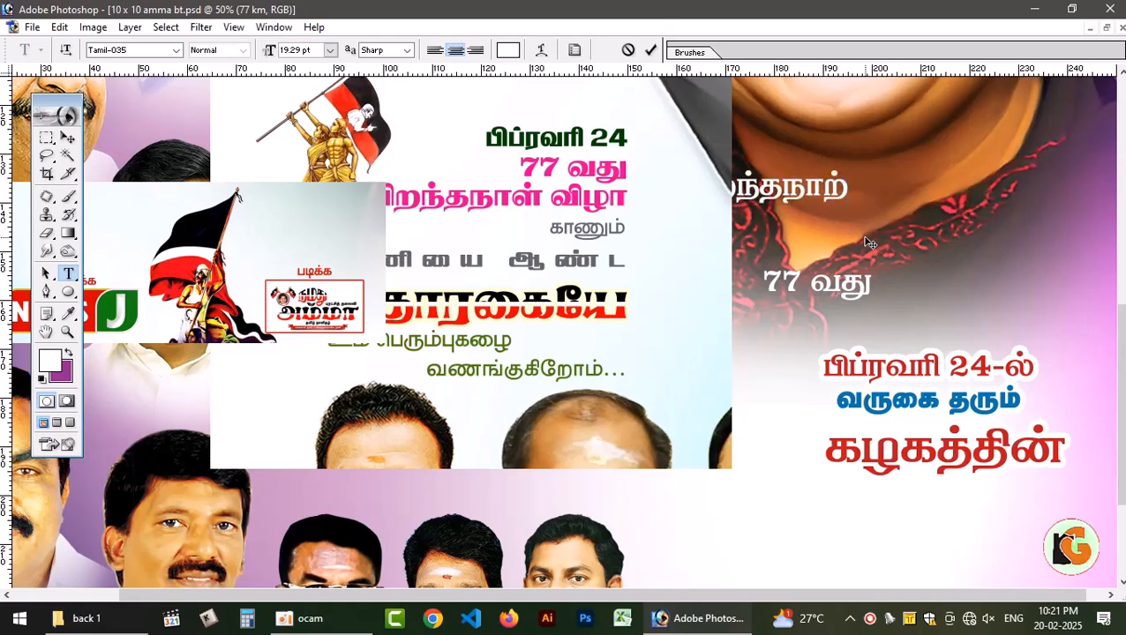
pyautogui.write(' வி')
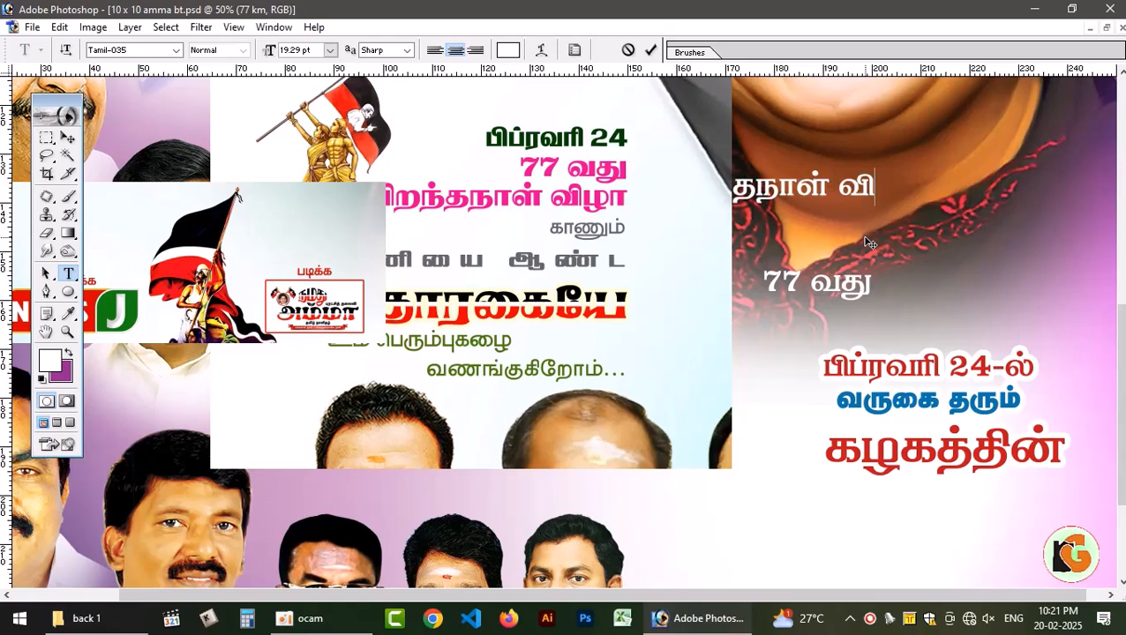
pyautogui.write('து')
pyautogui.press('BackSpace')
pyautogui.write('ழா')
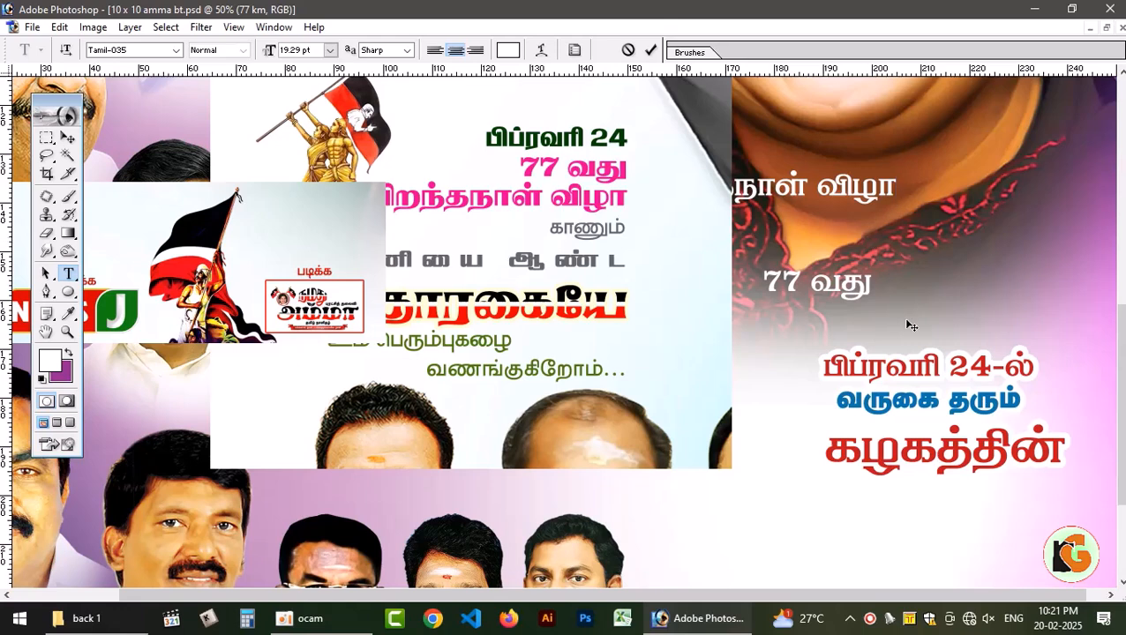
pyautogui.moveTo(938, 301); pyautogui.dragTo(1046, 315)
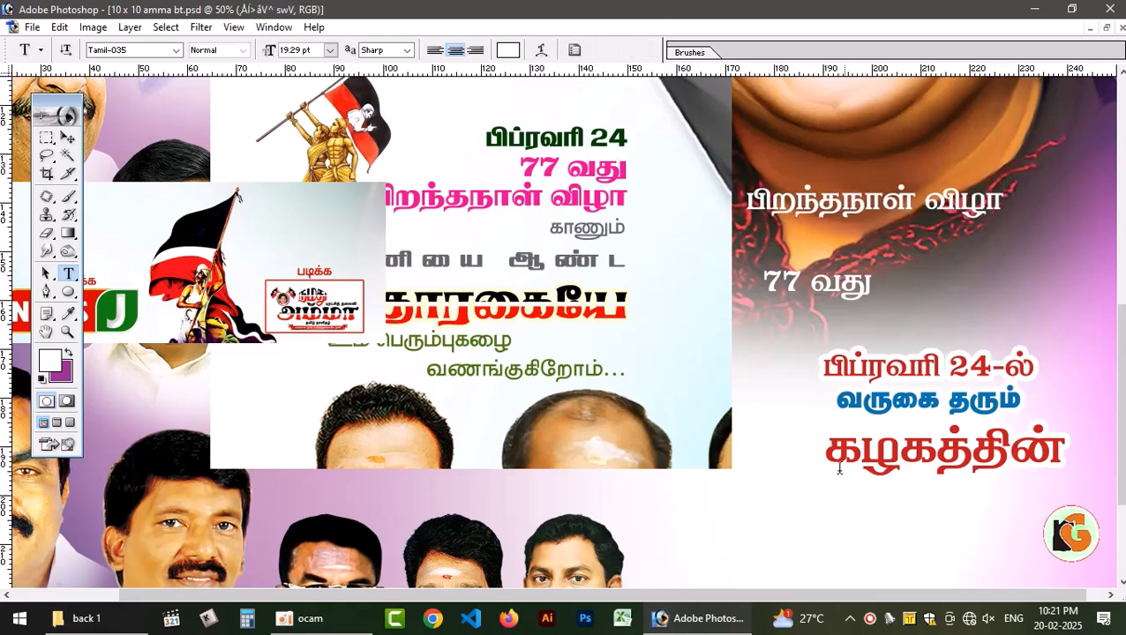
# Add a separate white text "காணும்" and place it above "பிறந்தநாள் விழா" on the large portrait.
pyautogui.click(770, 503)
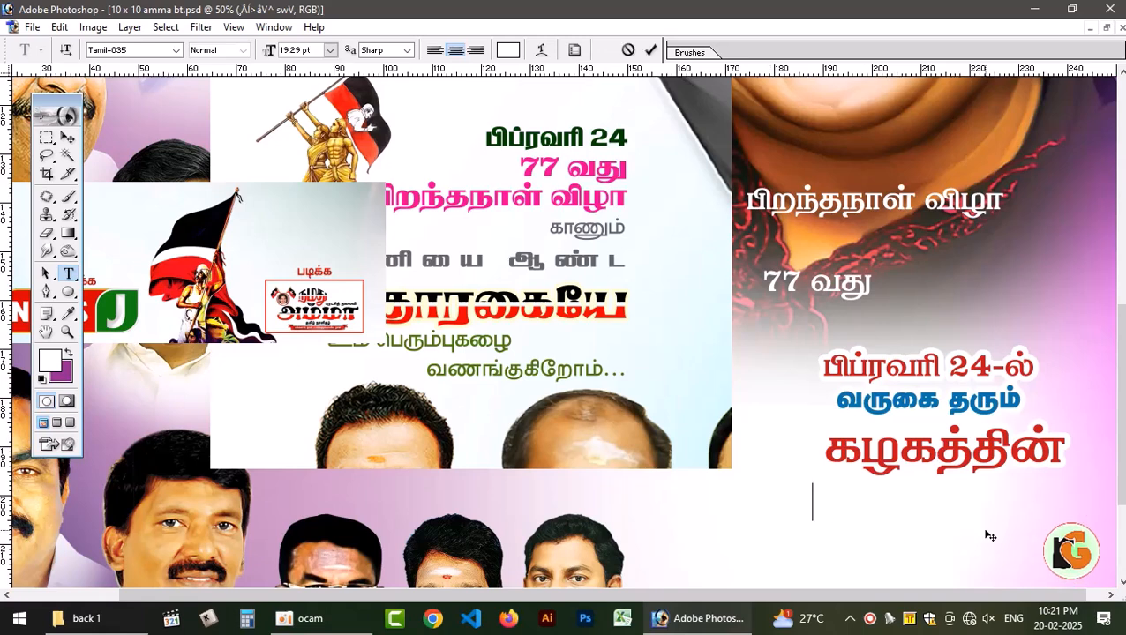
pyautogui.moveTo(937, 569); pyautogui.dragTo(1104, 322)
pyautogui.press('BackSpace')
pyautogui.press('BackSpace')
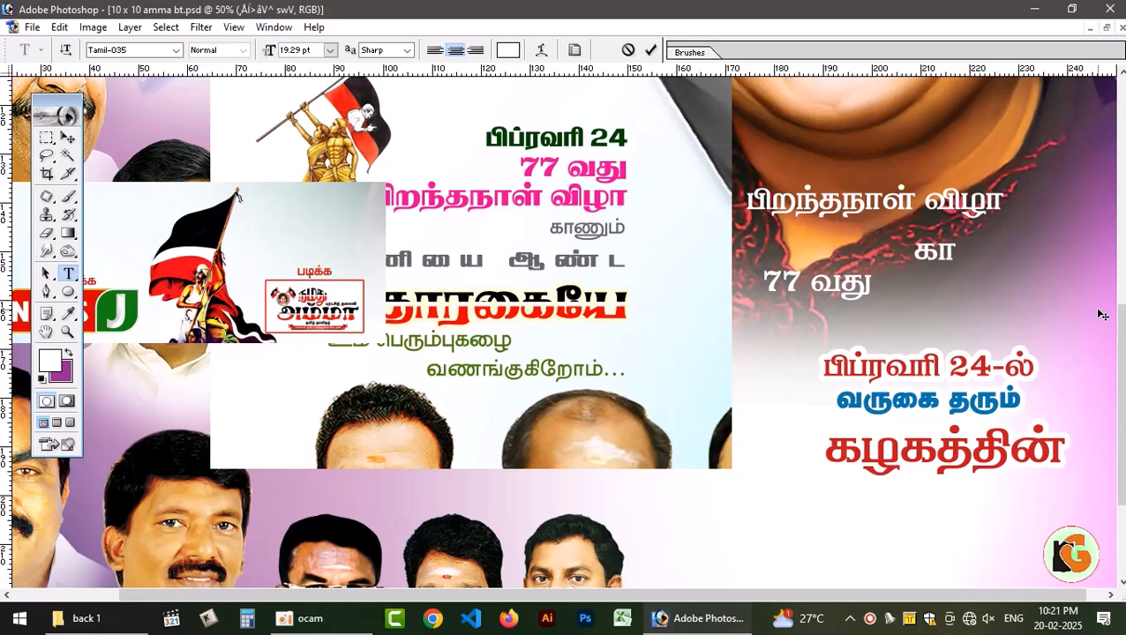
pyautogui.write('ஷி')
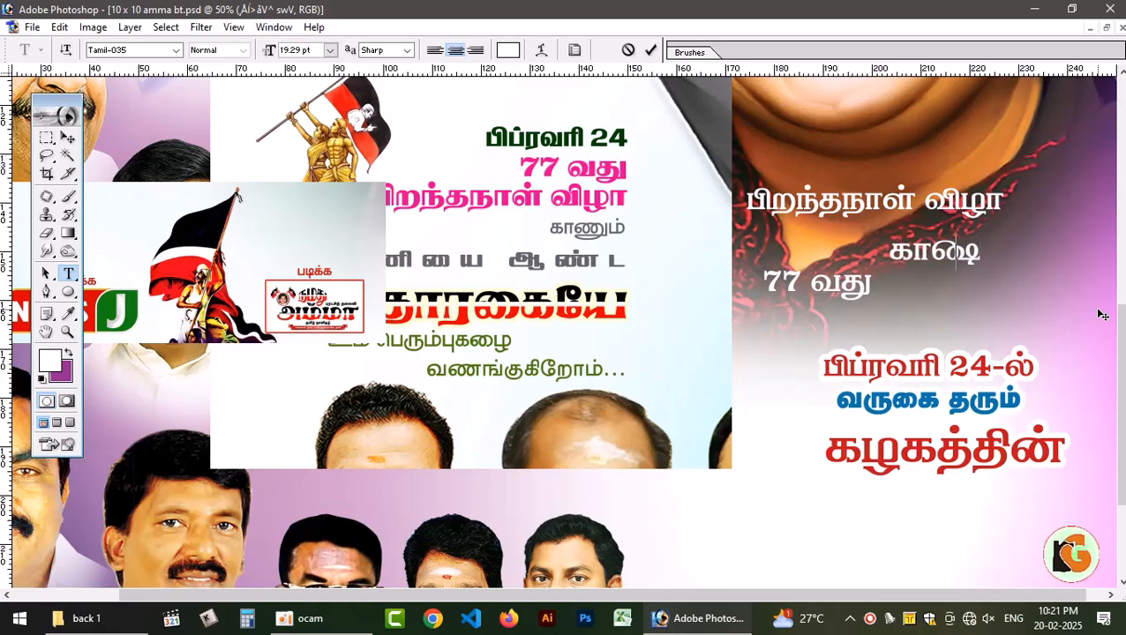
pyautogui.press('BackSpace')
pyautogui.press('BackSpace')
pyautogui.write('ணும்')
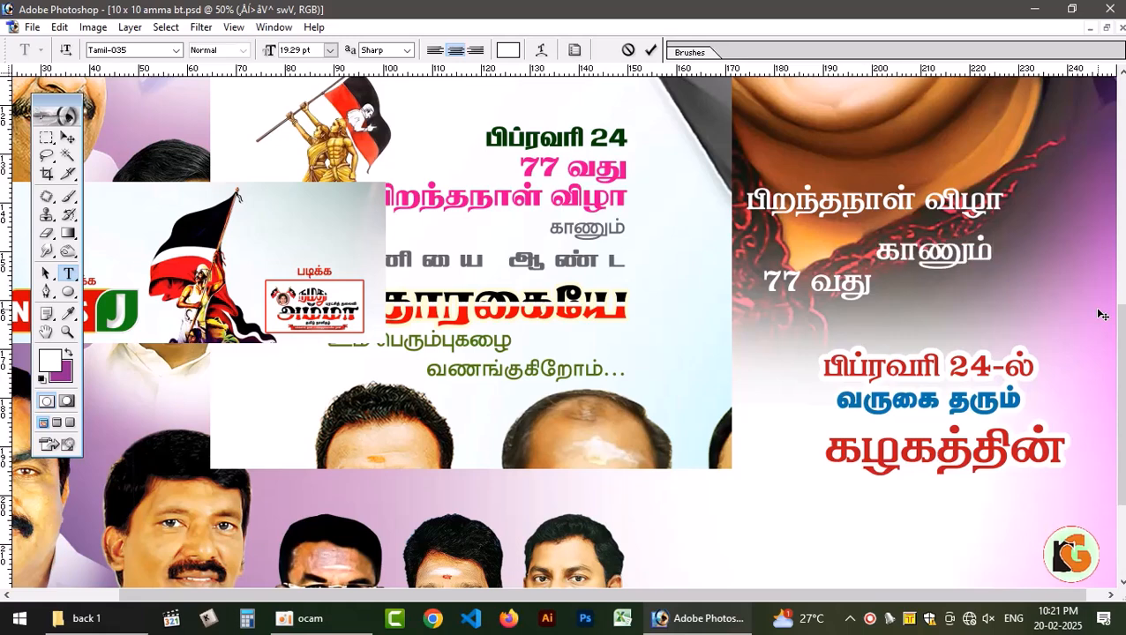
pyautogui.moveTo(1004, 320); pyautogui.dragTo(893, 383)
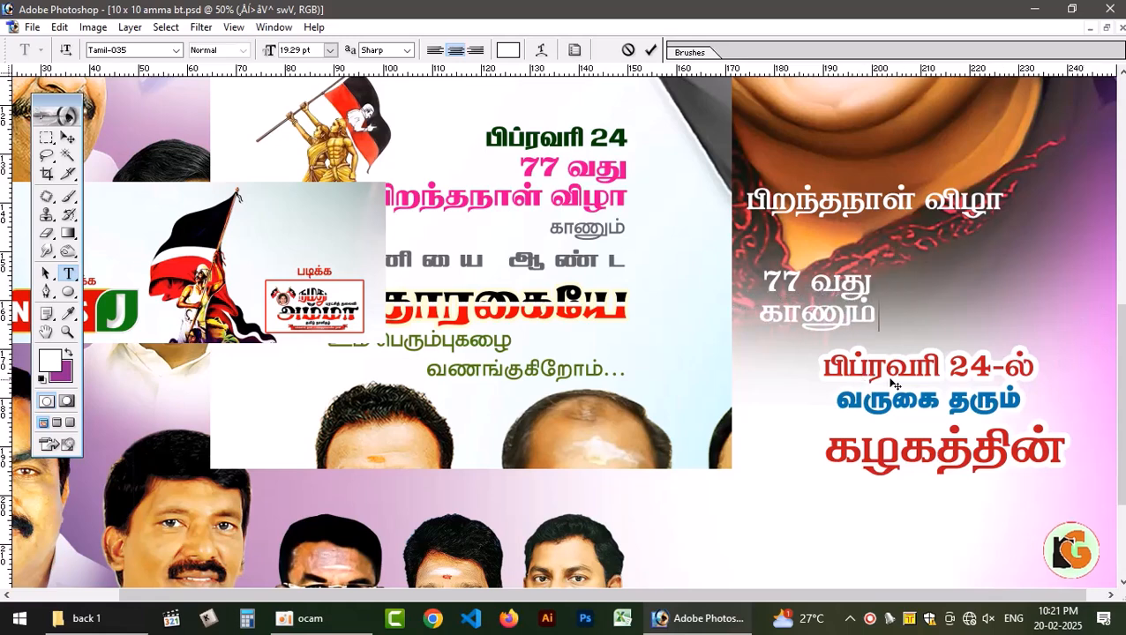
pyautogui.moveTo(948, 298); pyautogui.dragTo(1034, 135)
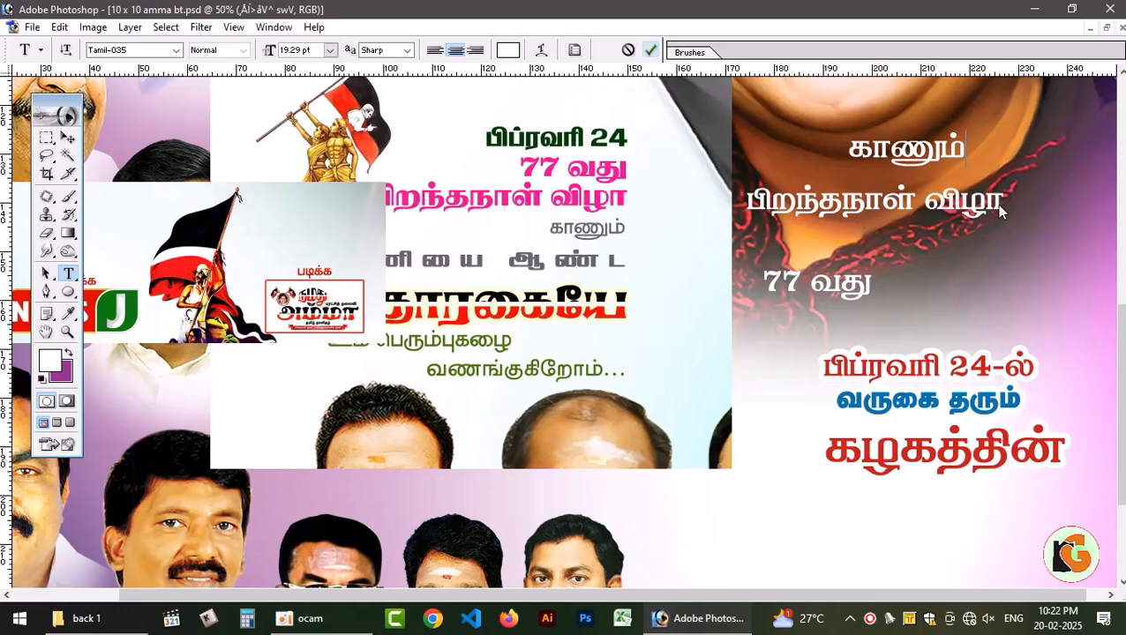
pyautogui.hotkey('ctrl', 'Return')
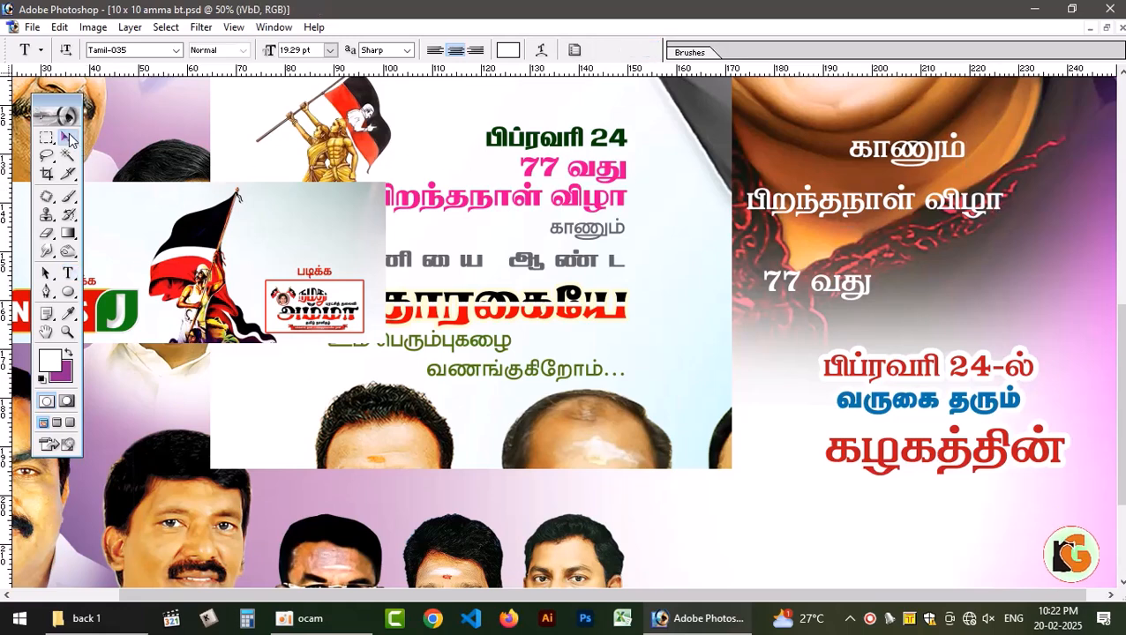
# Move the flag image with the News J logo up to uncover the Tamil wording on the reference poster.
pyautogui.press('v')
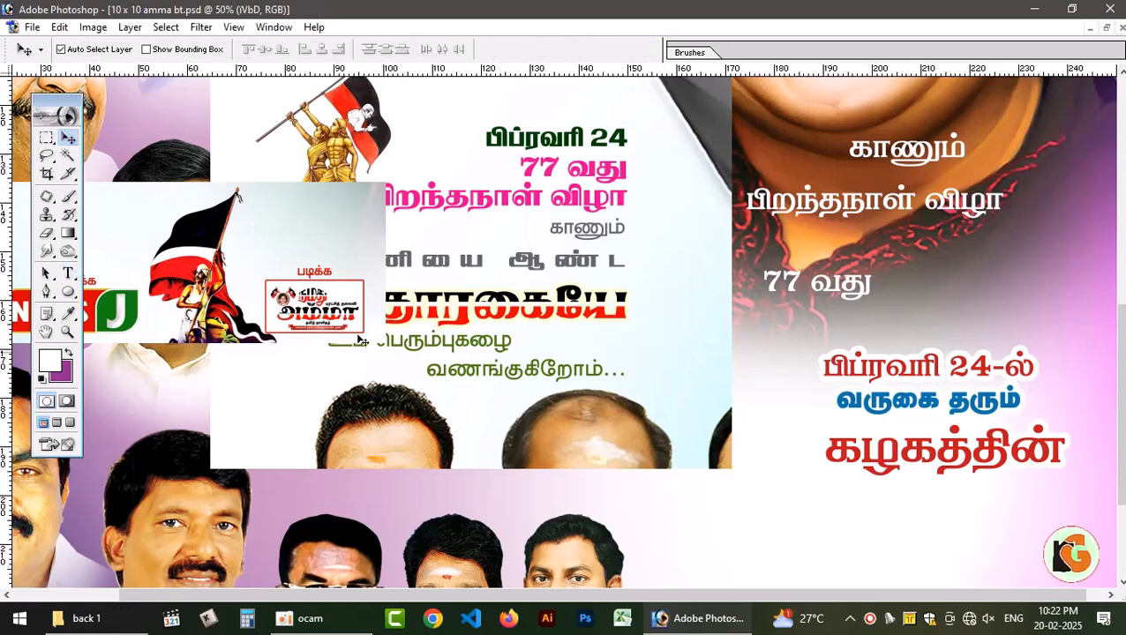
pyautogui.moveTo(360, 339); pyautogui.dragTo(366, 236)
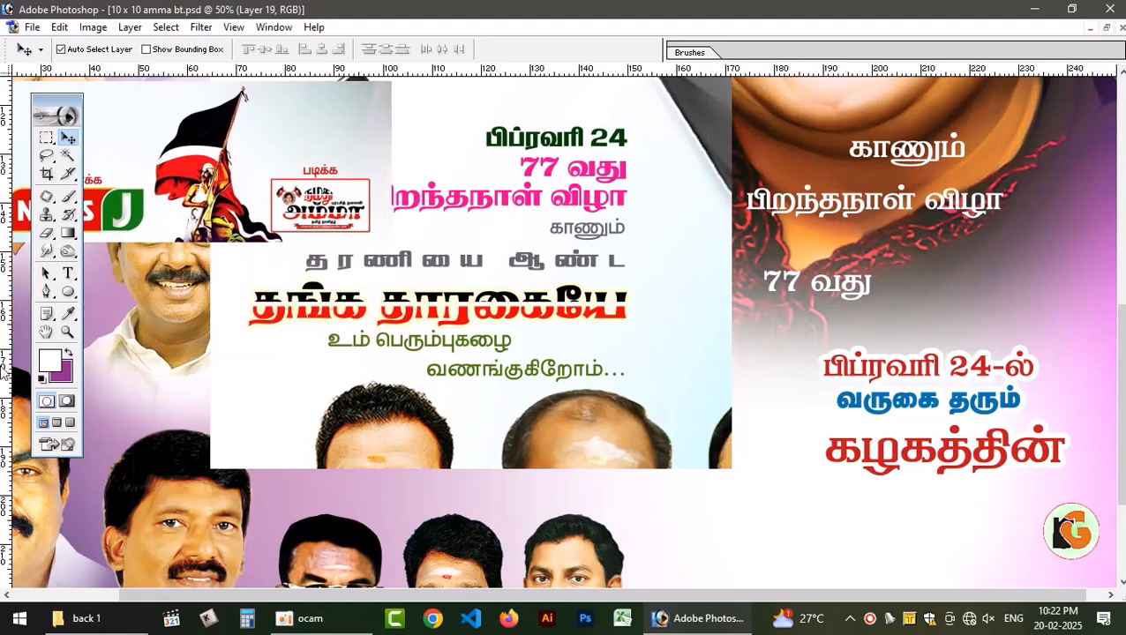
# Add the dark red text "தங்க தாரகையே" in the blank area below "கழகத்தின்".
pyautogui.click(68, 274)
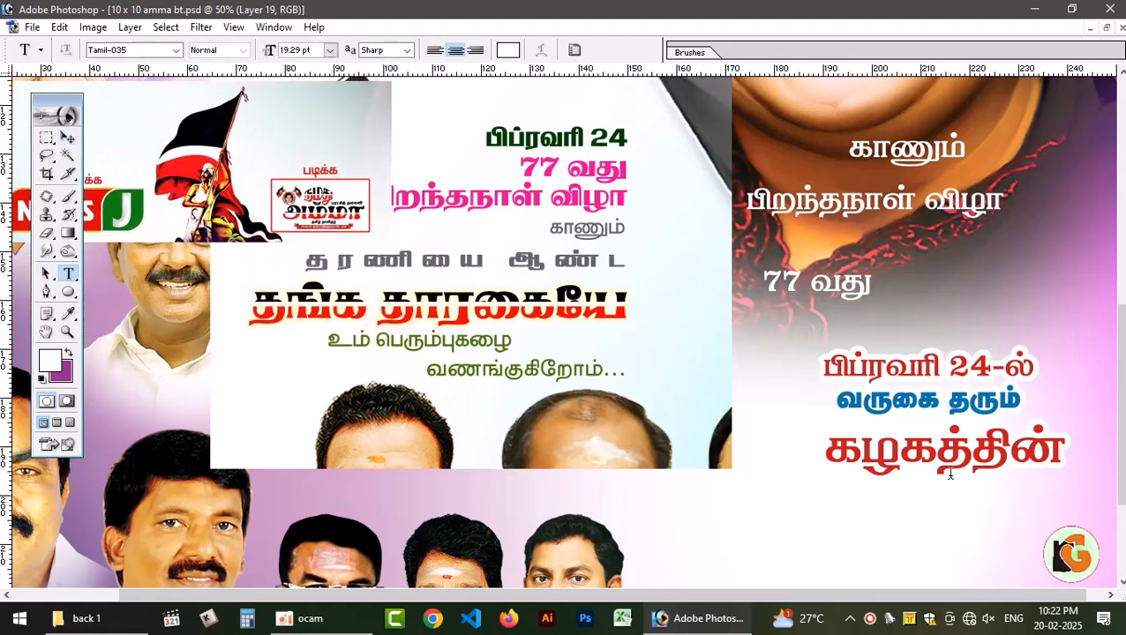
pyautogui.click(971, 550)
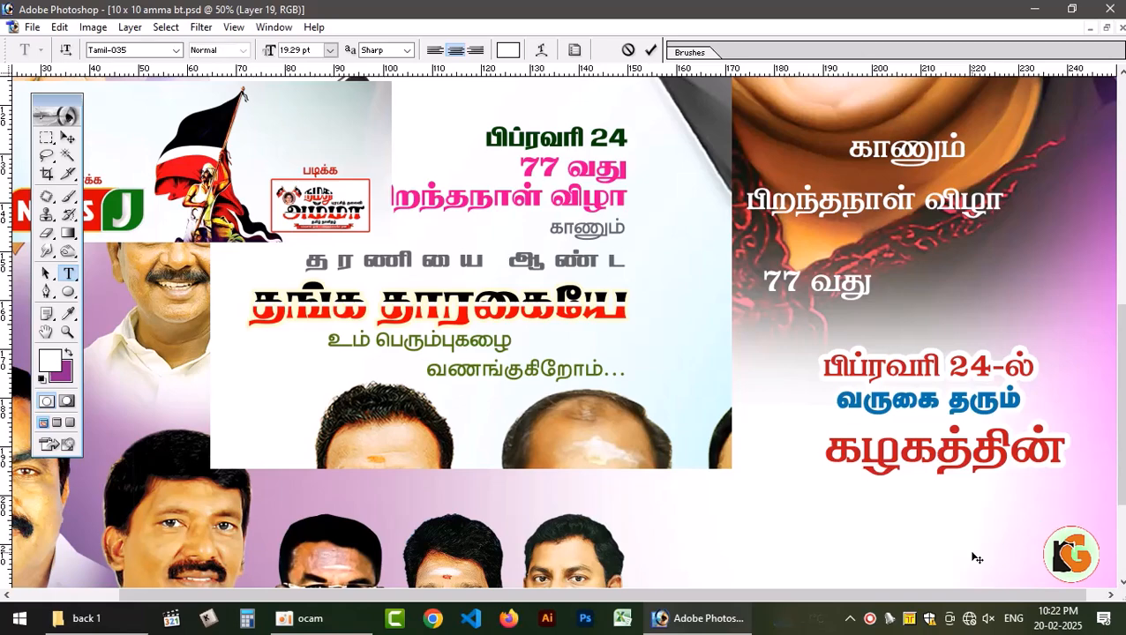
pyautogui.click(508, 51)
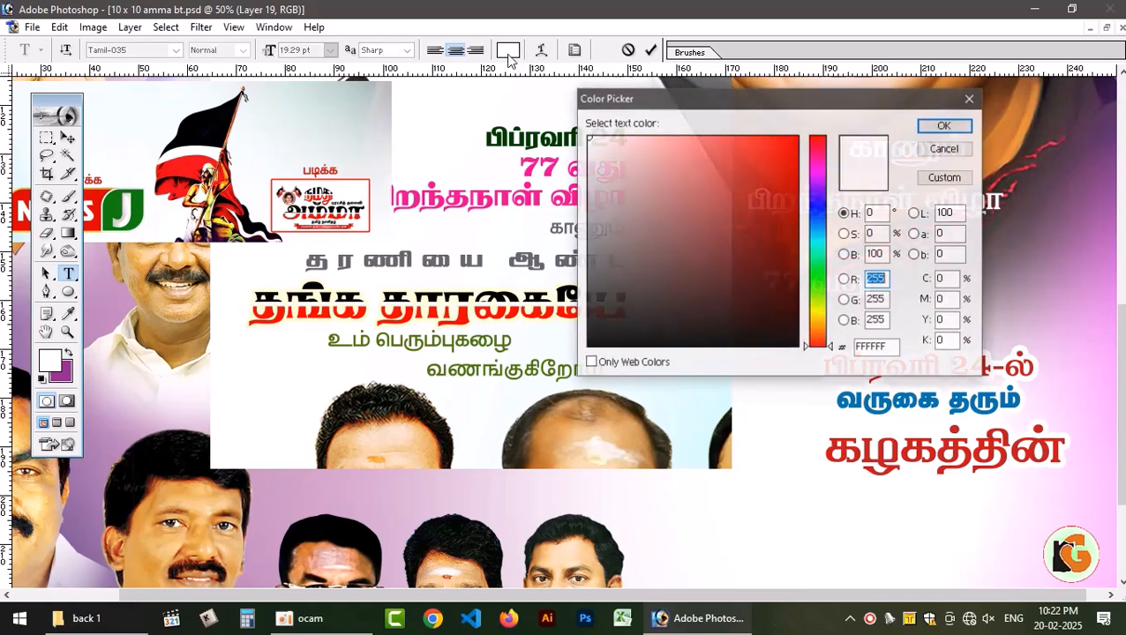
pyautogui.click(792, 247)
pyautogui.click(944, 125)
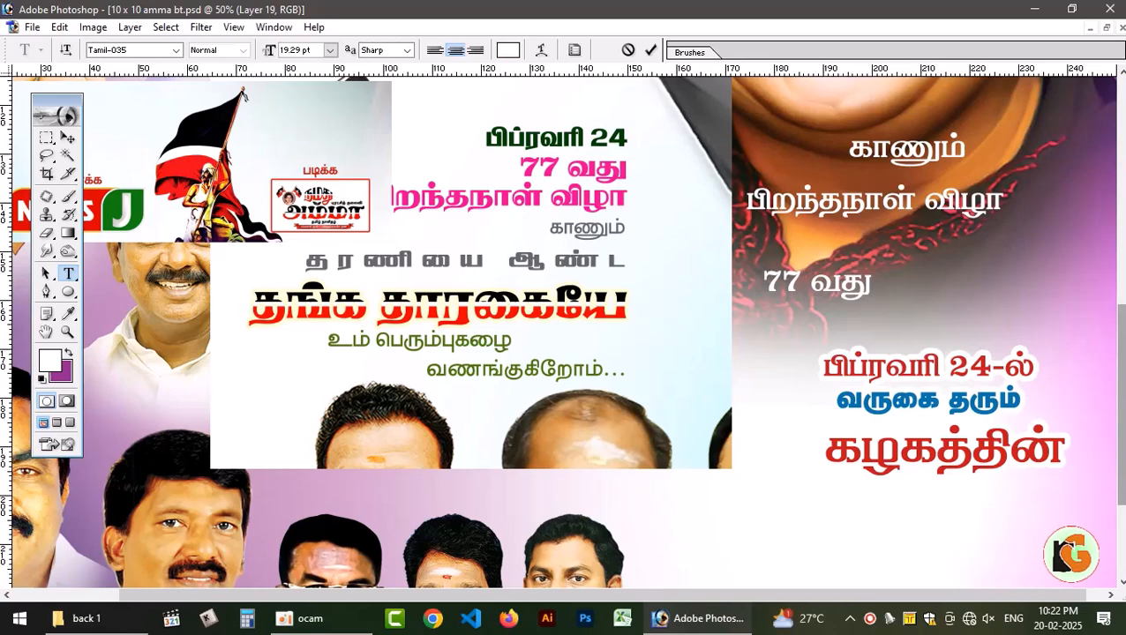
pyautogui.click(508, 50)
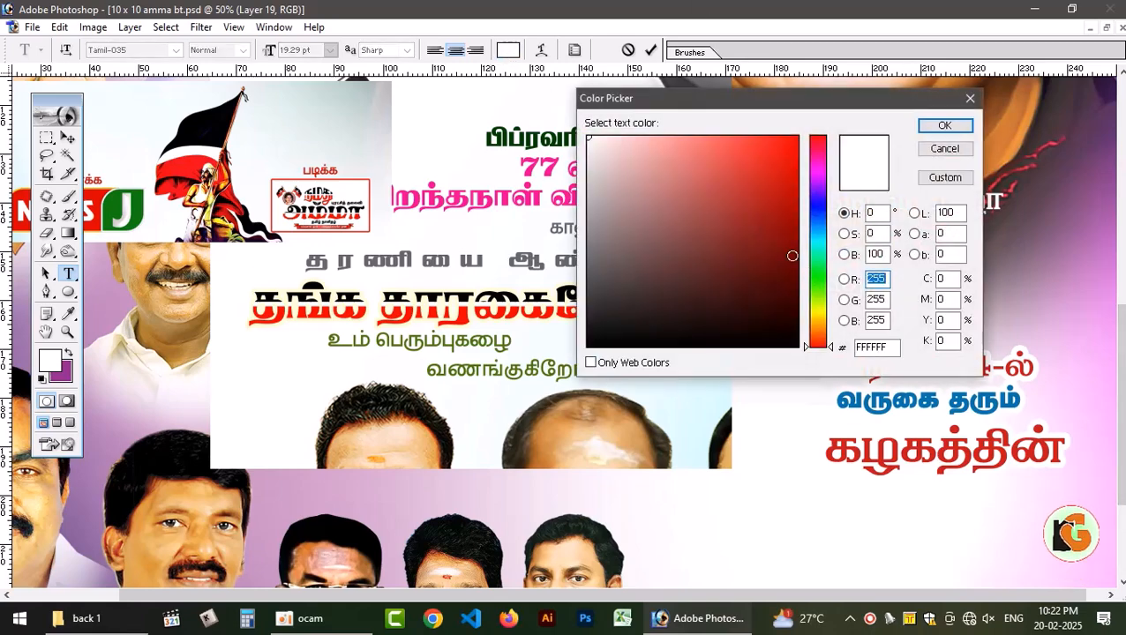
pyautogui.click(942, 132)
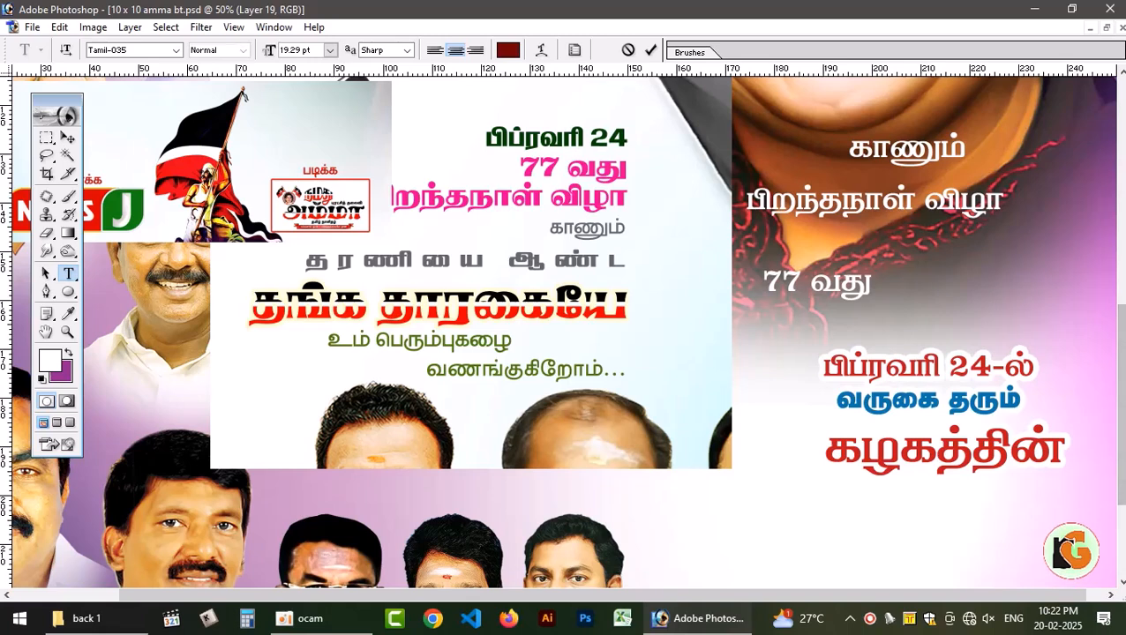
pyautogui.write('தங்க')
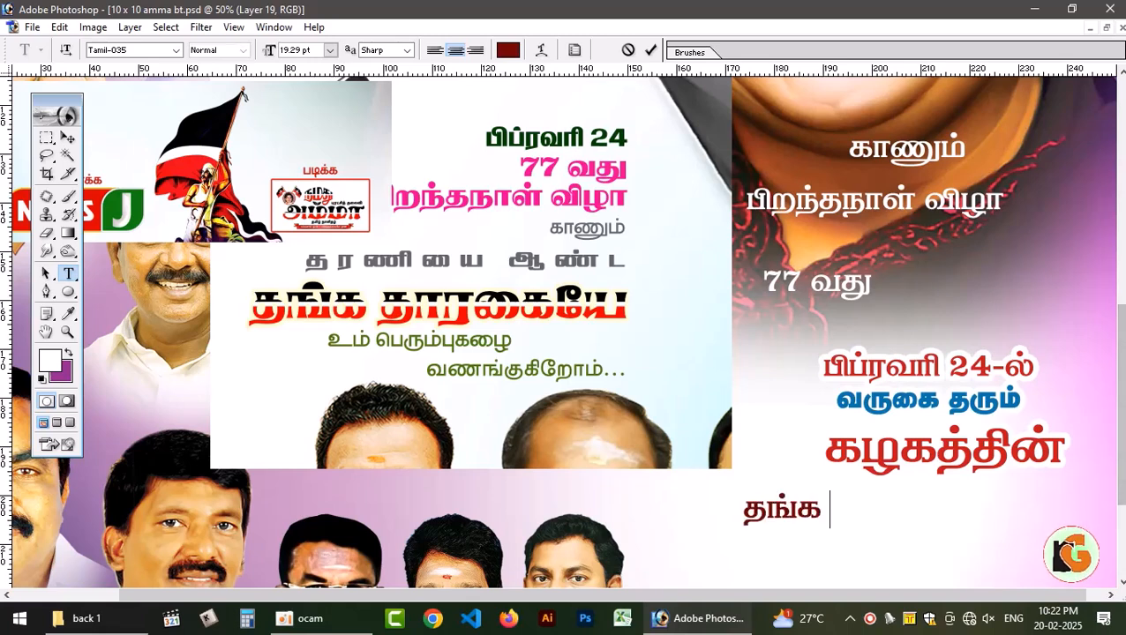
pyautogui.write(' தாரகையே')
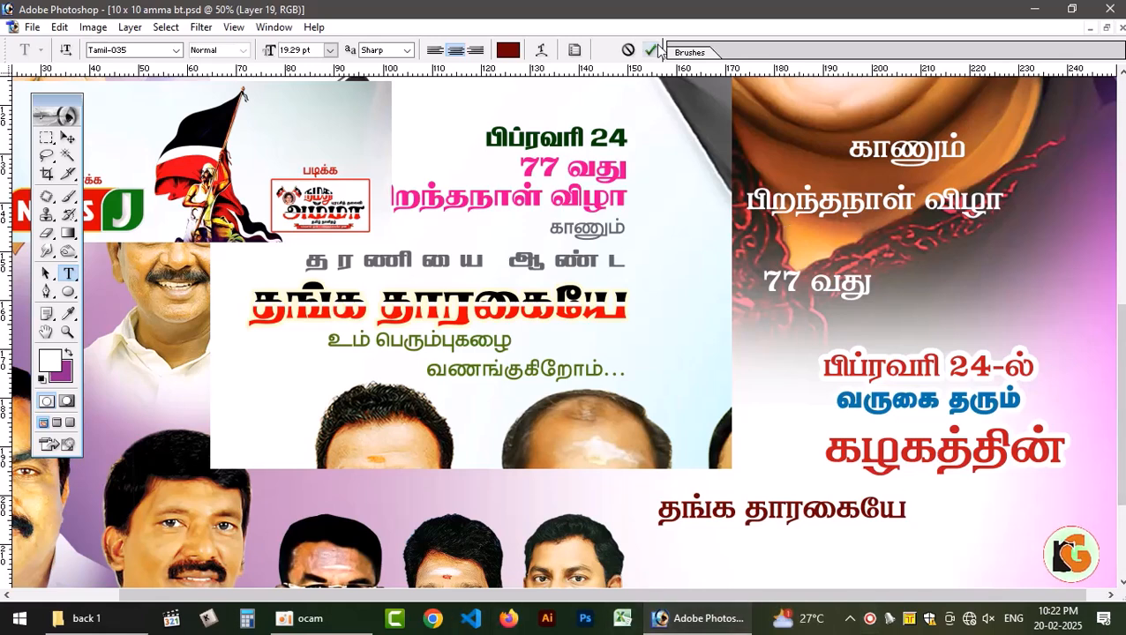
pyautogui.hotkey('ctrl', 'Return')
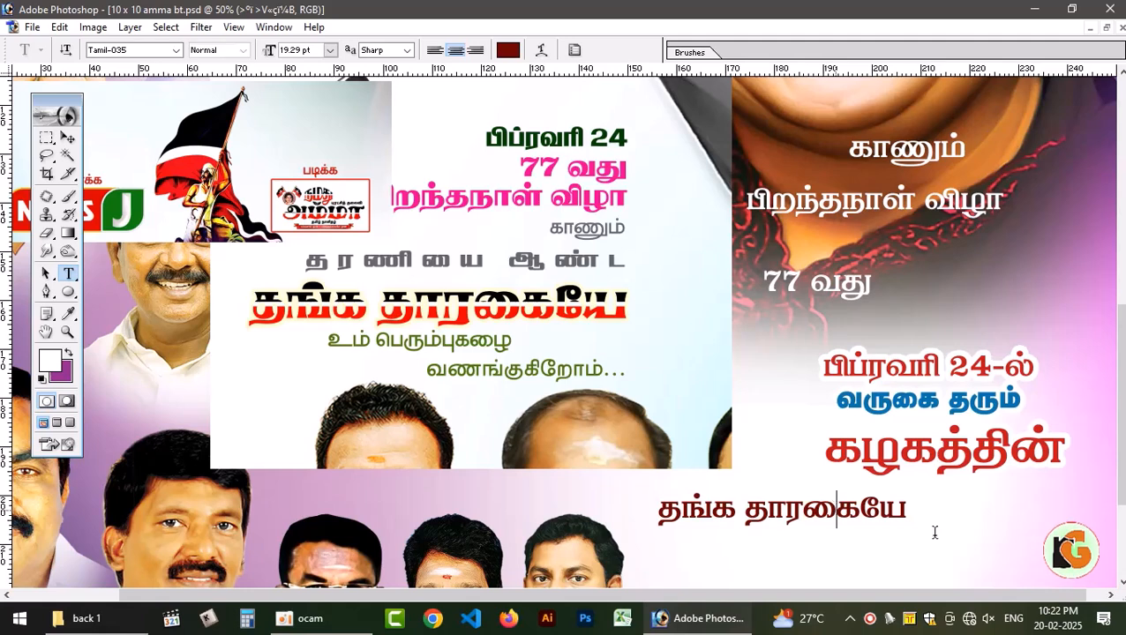
# Set the font of the whole "தங்க தாரகையே" text to Tamil-105.
pyautogui.click(836, 510)
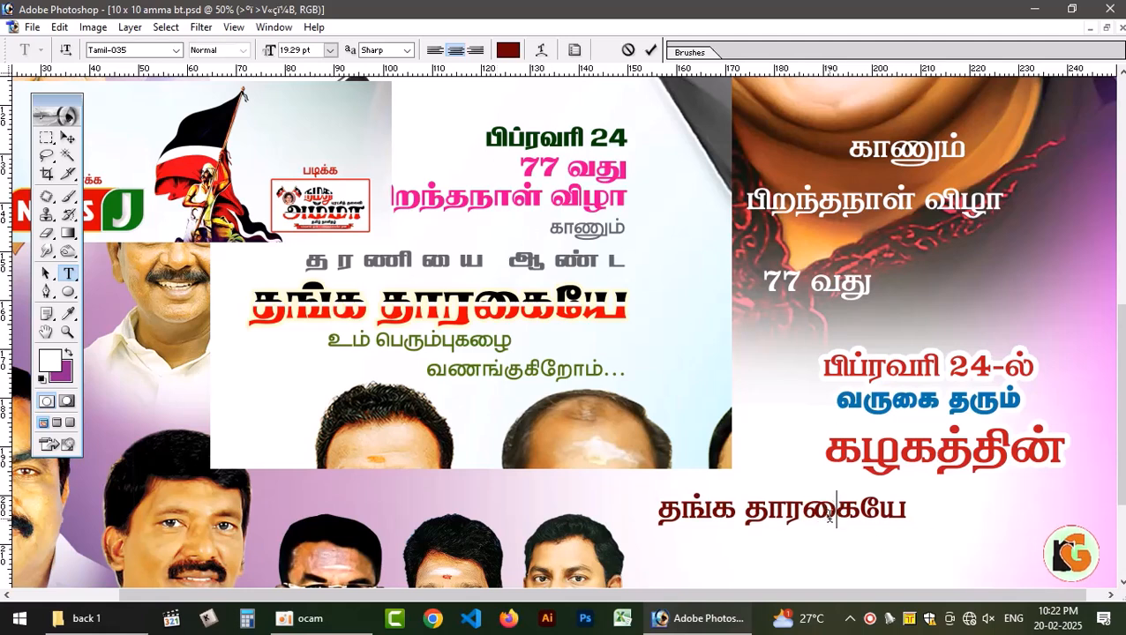
pyautogui.hotkey('ctrl', 'a')
pyautogui.click(138, 53)
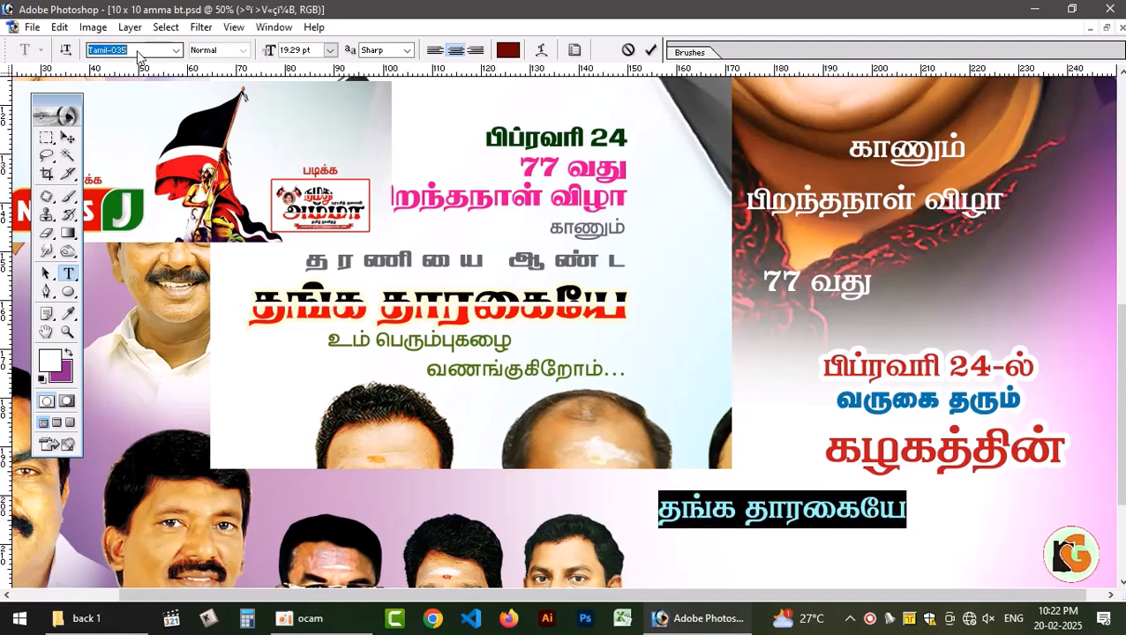
pyautogui.press('Down')
pyautogui.press('Down')
pyautogui.press('Down')
pyautogui.press('Down')
pyautogui.press('Down')
pyautogui.press('Down')
pyautogui.press('Down')
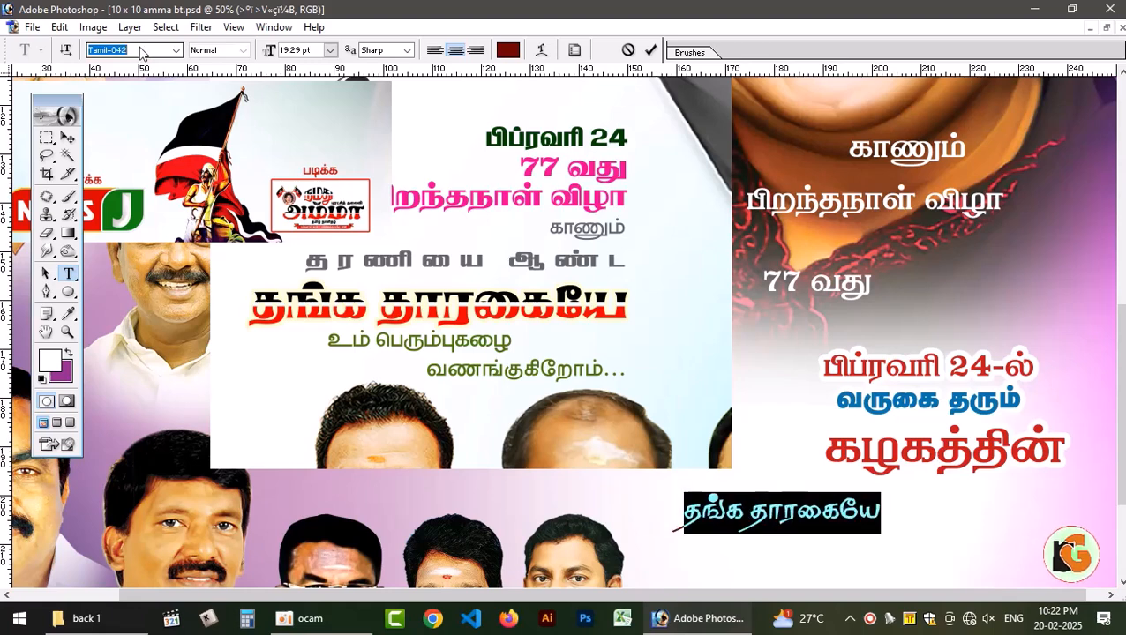
pyautogui.press('Down')
pyautogui.press('Down')
pyautogui.press('Down')
pyautogui.press('Down')
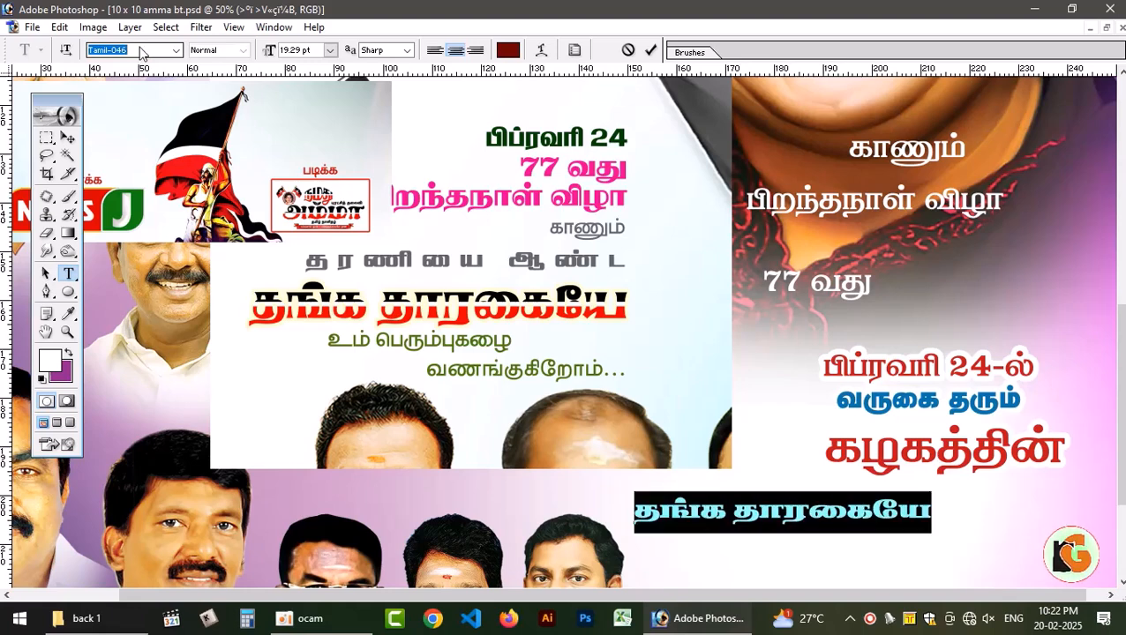
pyautogui.press('Down')
pyautogui.press('Down')
pyautogui.press('Down')
pyautogui.press('Down')
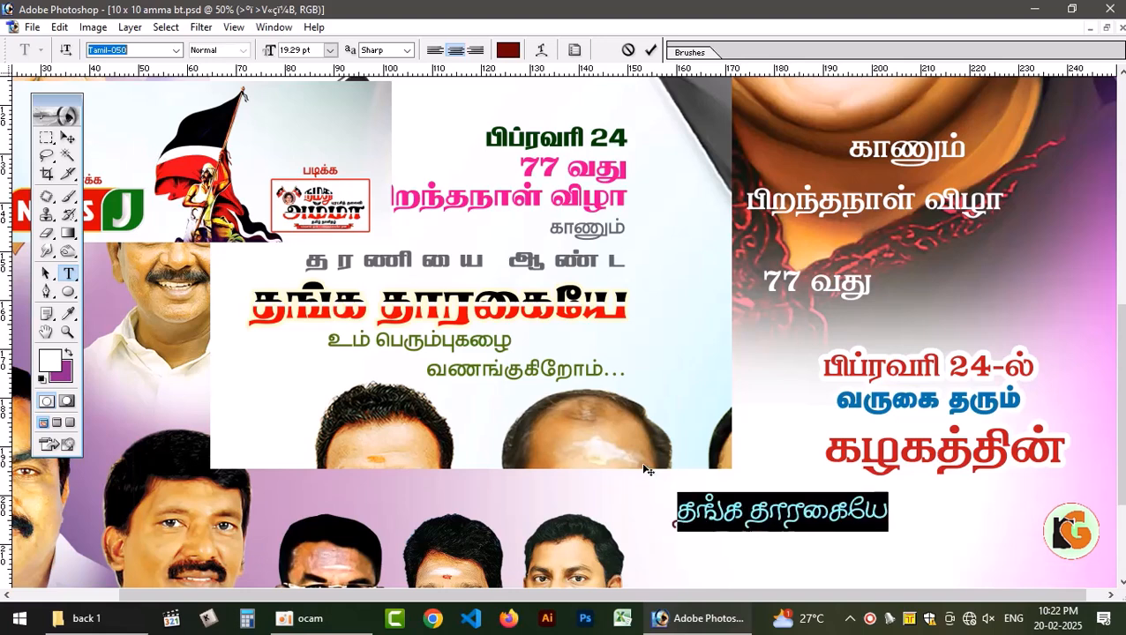
pyautogui.press('Down')
pyautogui.press('Down')
pyautogui.press('Down')
pyautogui.press('Down')
pyautogui.press('Down')
pyautogui.press('Down')
pyautogui.press('Down')
pyautogui.press('Down')
pyautogui.press('Down')
pyautogui.press('Down')
pyautogui.press('Down')
pyautogui.press('Down')
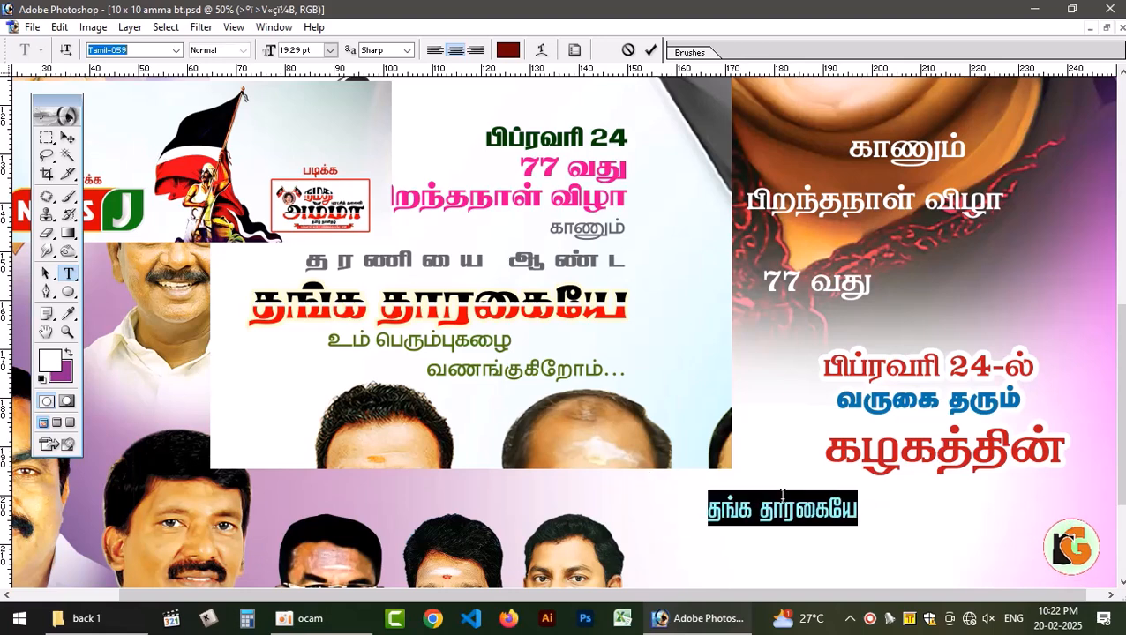
pyautogui.press('Down')
pyautogui.press('Down')
pyautogui.press('Down')
pyautogui.press('Down')
pyautogui.press('Down')
pyautogui.press('Down')
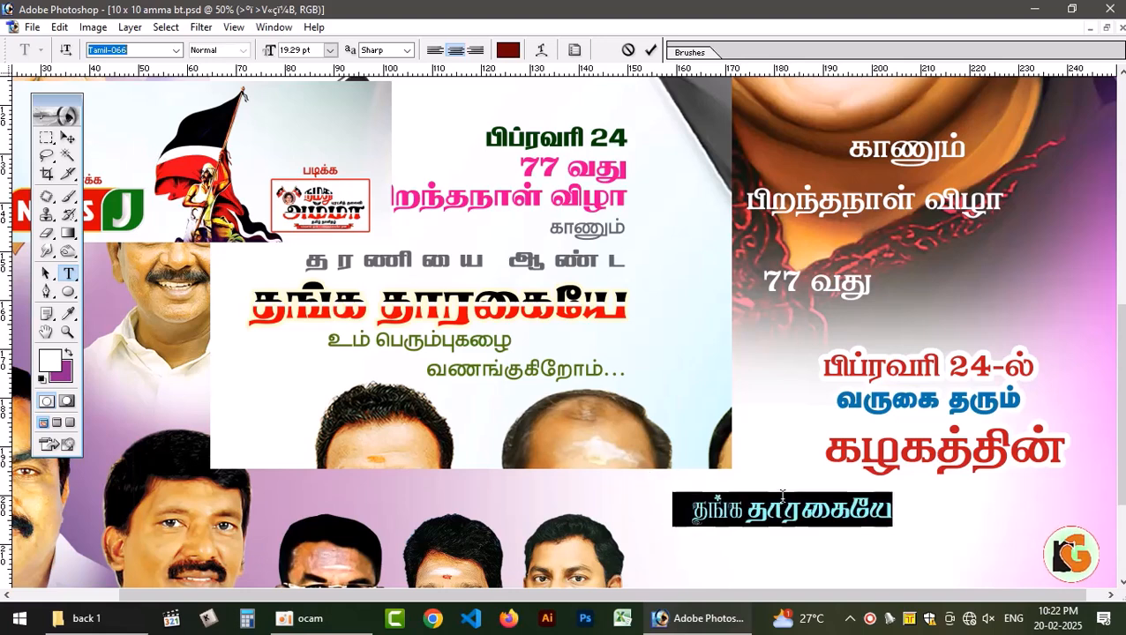
pyautogui.press('Down')
pyautogui.press('Down')
pyautogui.press('Down')
pyautogui.press('Down')
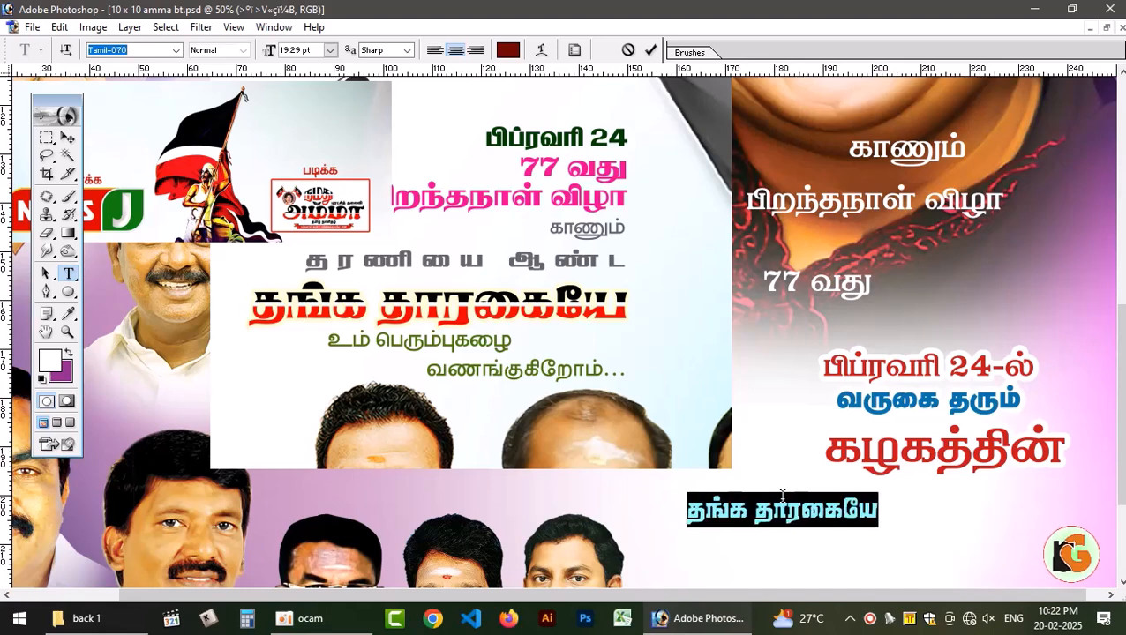
pyautogui.press('Down')
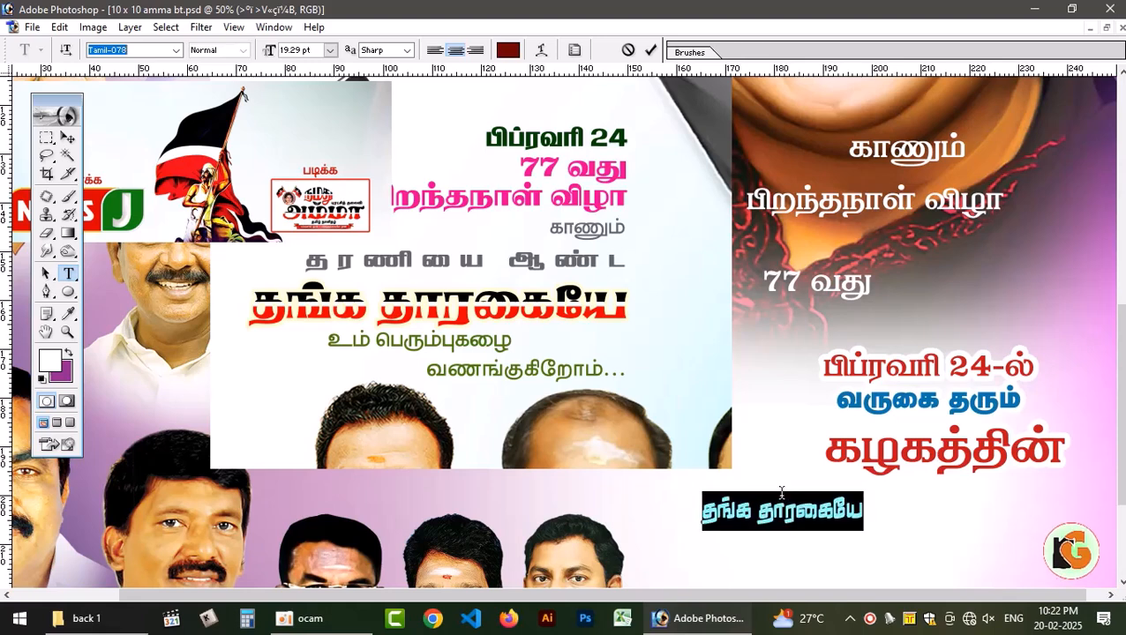
pyautogui.press('Down')
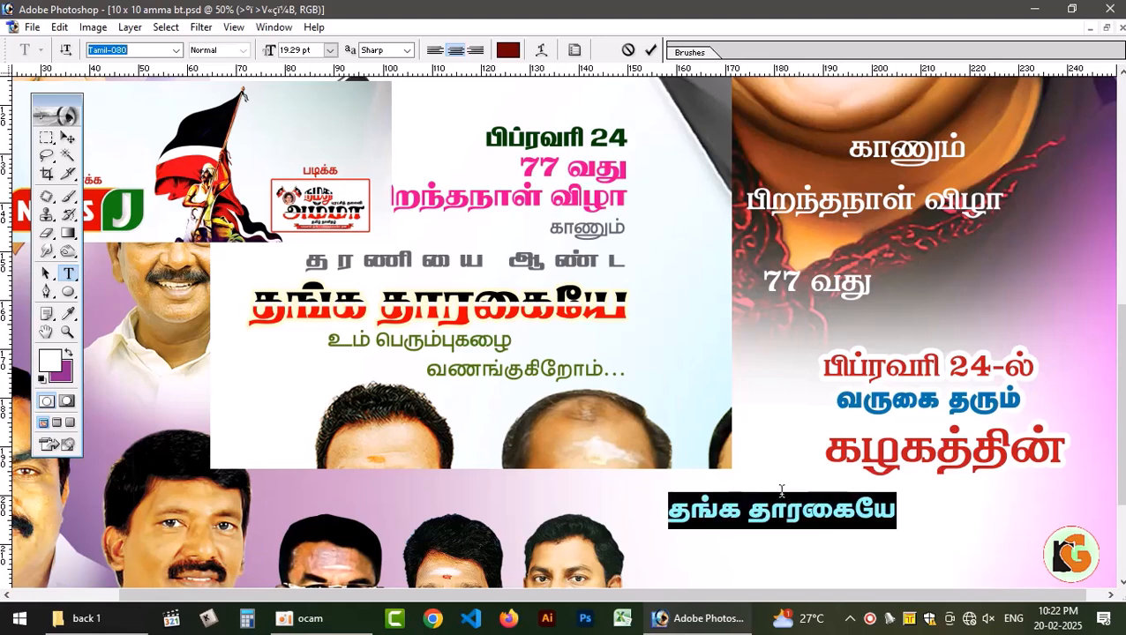
pyautogui.press('Down')
pyautogui.press('Down')
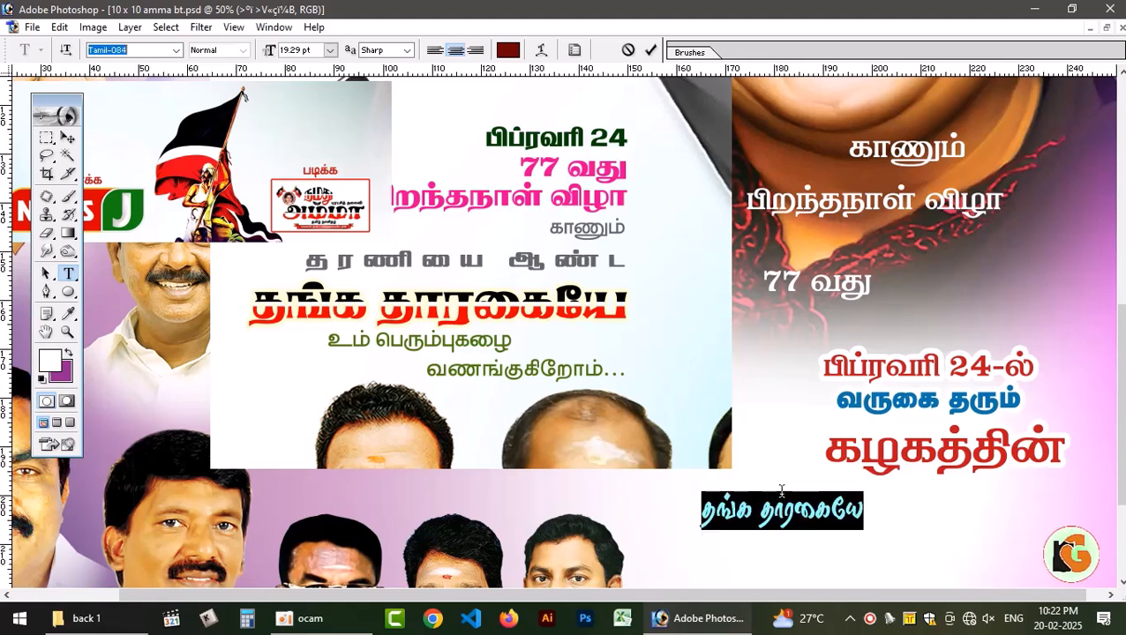
pyautogui.press('Down')
pyautogui.press('Down')
pyautogui.press('Down')
pyautogui.press('Down')
pyautogui.press('Down')
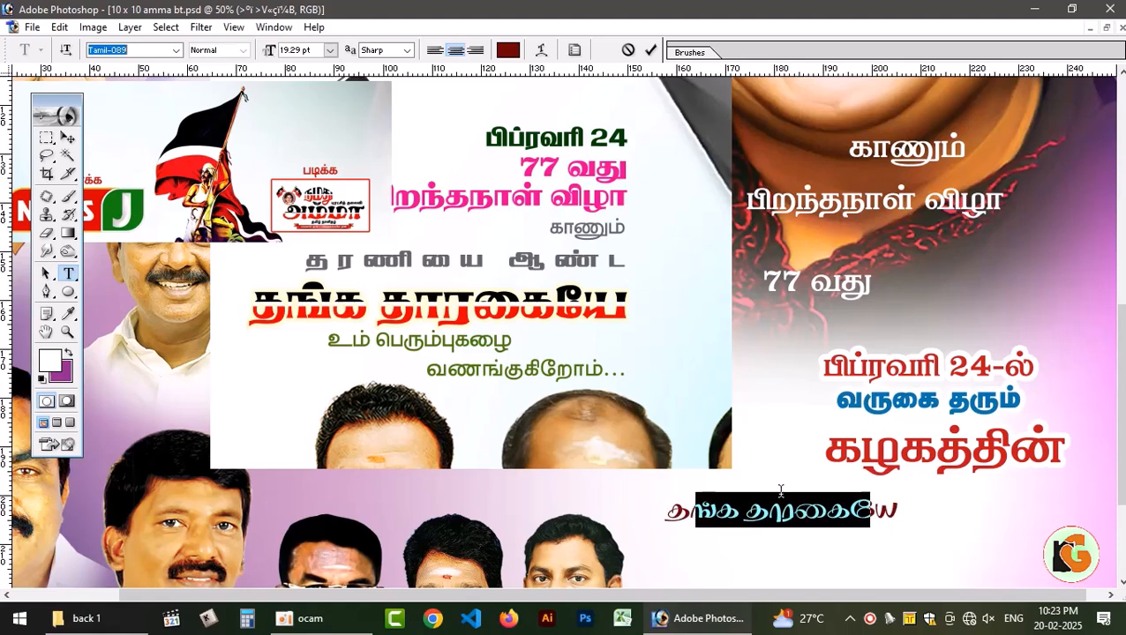
pyautogui.press('Down')
pyautogui.press('Down')
pyautogui.press('Down')
pyautogui.press('Down')
pyautogui.press('Down')
pyautogui.press('Down')
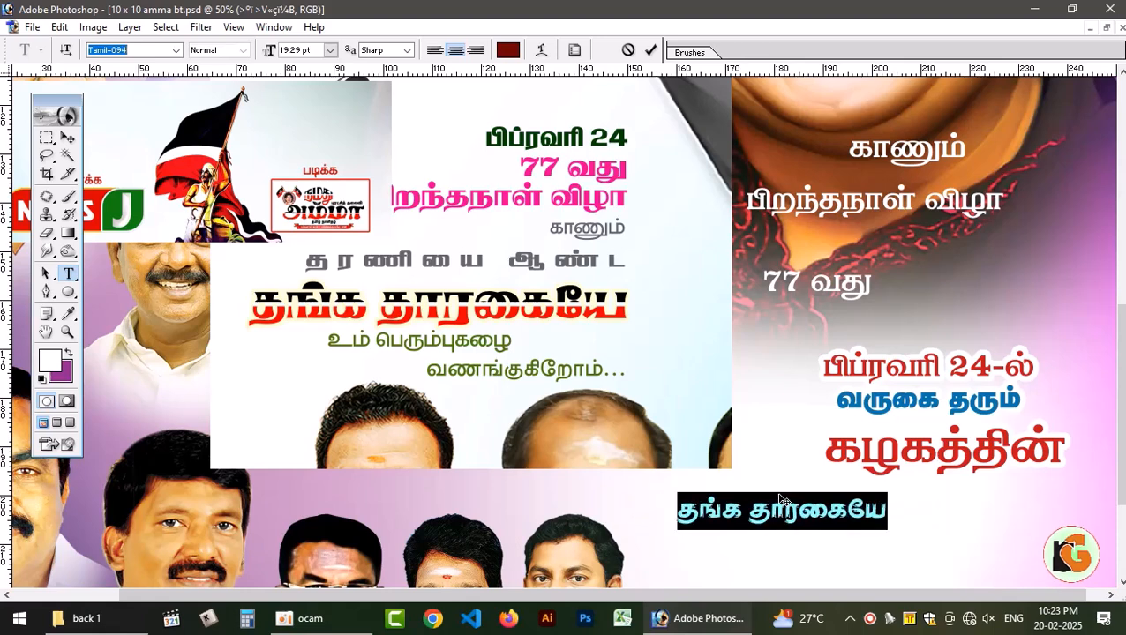
pyautogui.press('Down')
pyautogui.press('Down')
pyautogui.press('Down')
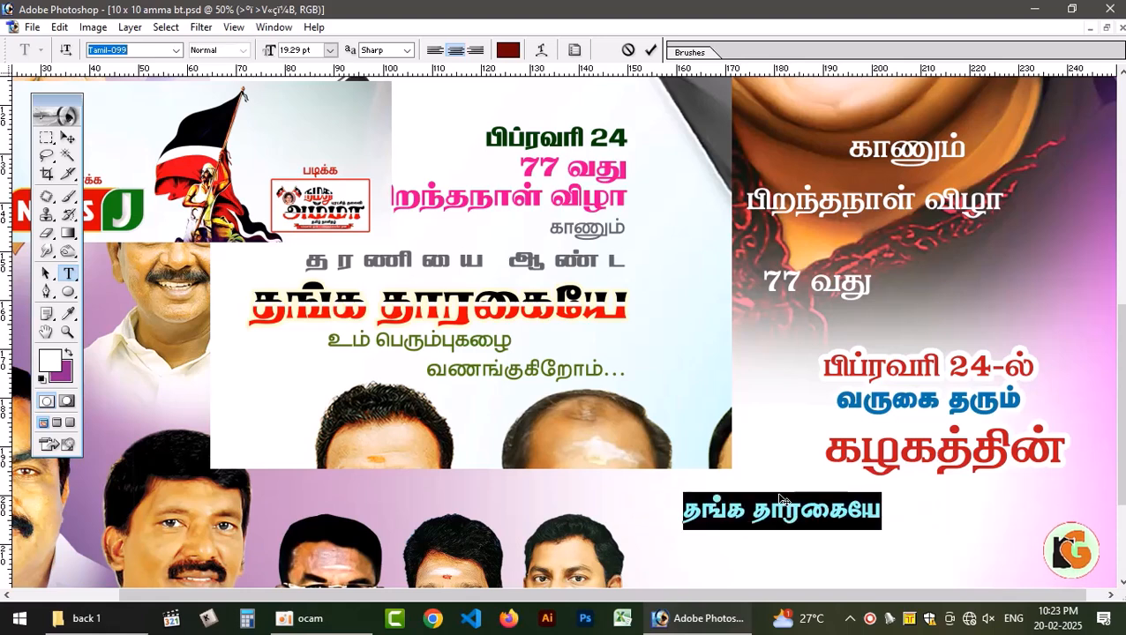
pyautogui.press('Down')
pyautogui.press('Down')
pyautogui.press('Down')
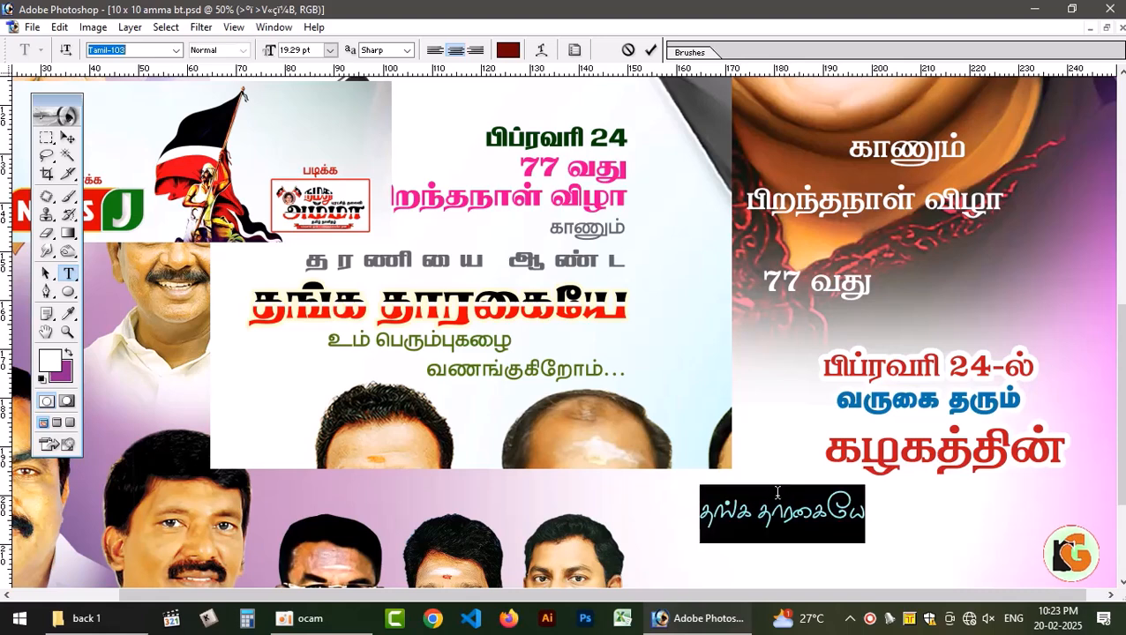
pyautogui.press('Down')
pyautogui.press('Down')
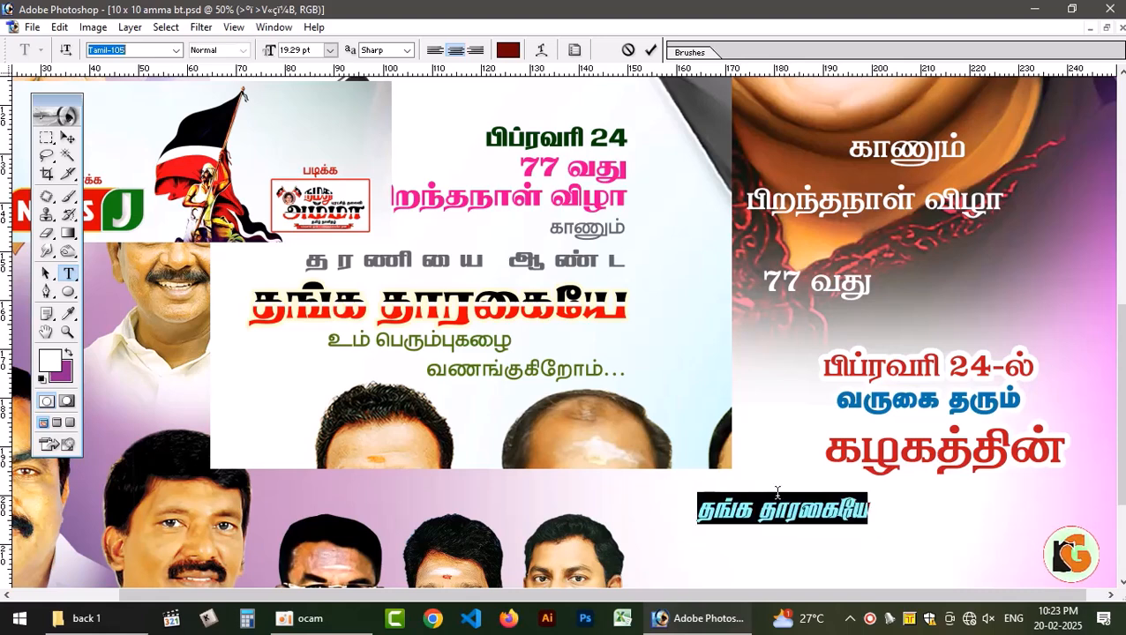
pyautogui.click(67, 137)
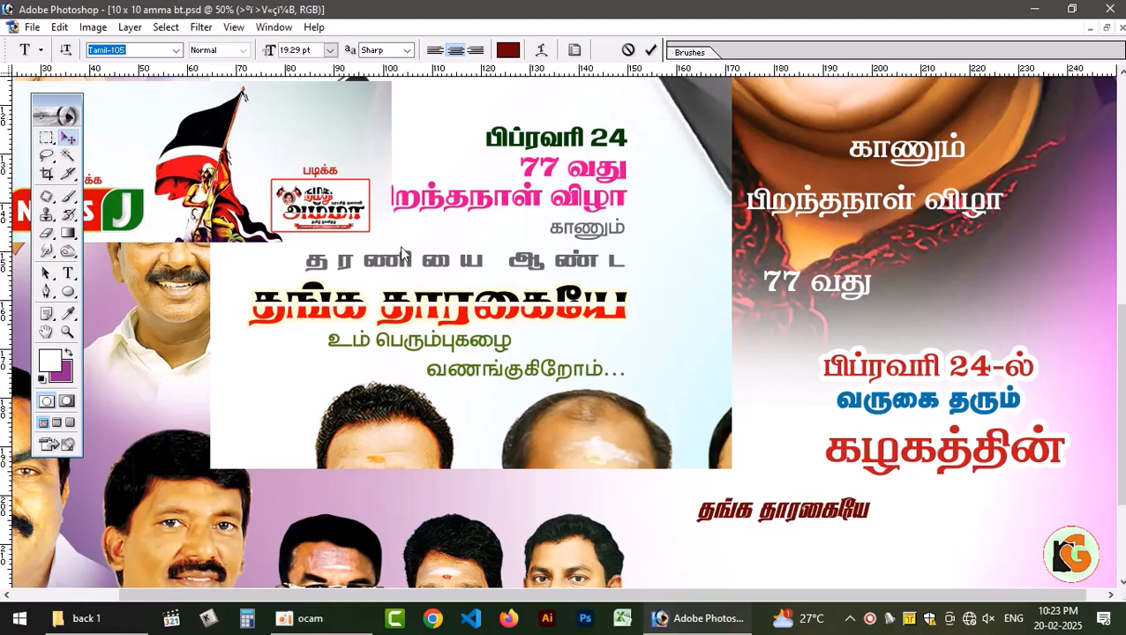
# Scale the "தங்க தாரகையே" text proportionally to about 215.6%.
pyautogui.hotkey('ctrl', 't')
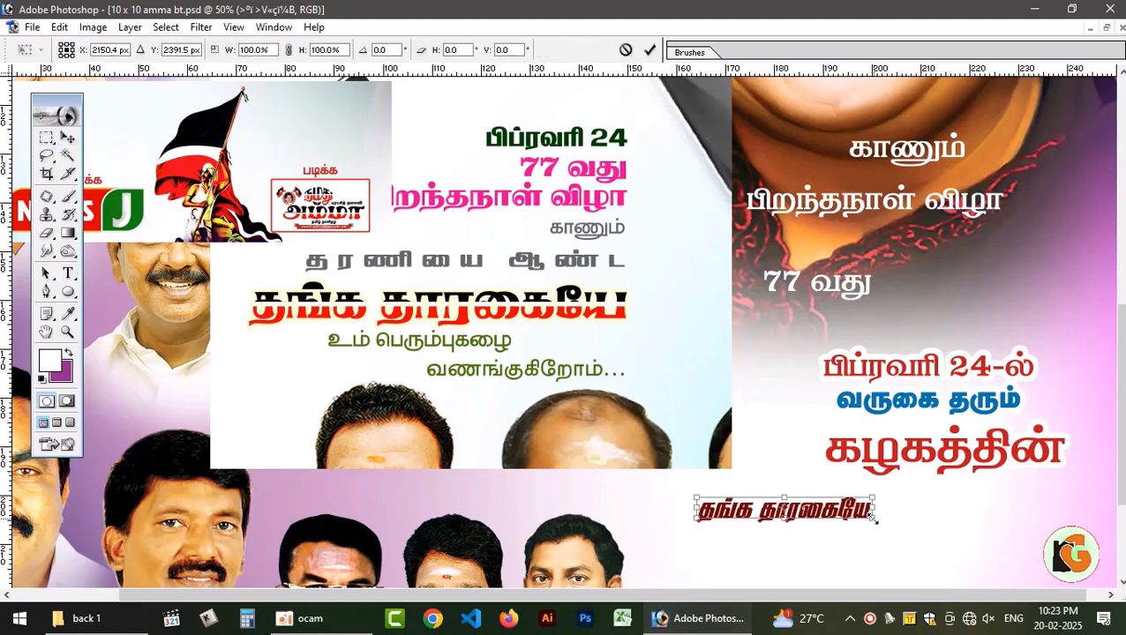
pyautogui.moveTo(874, 520); pyautogui.dragTo(1073, 562)
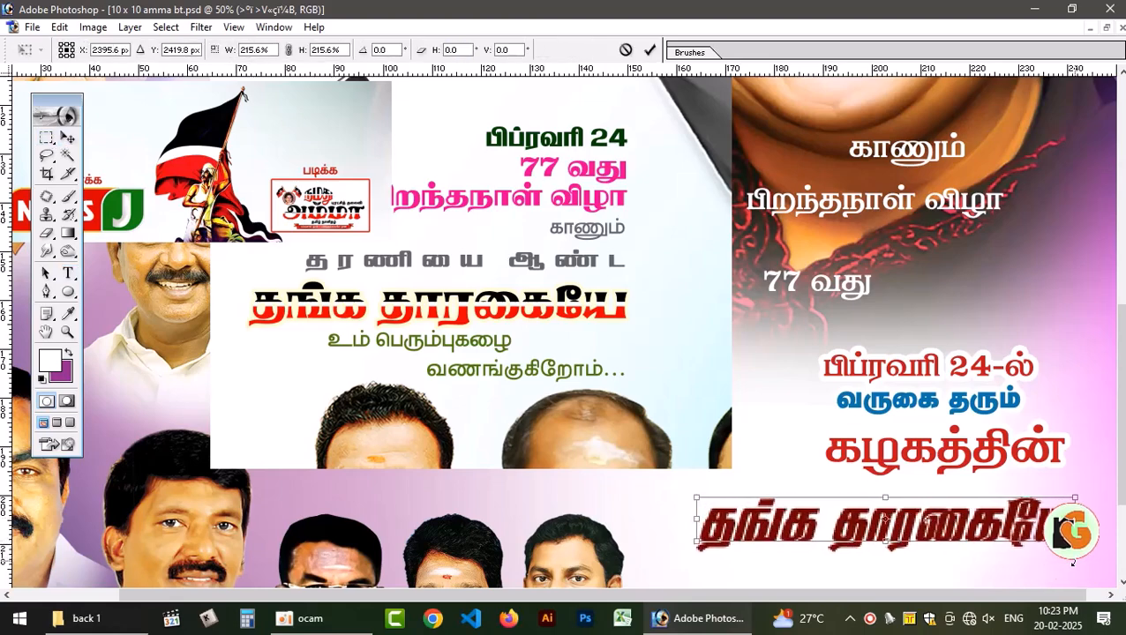
pyautogui.press('Return')
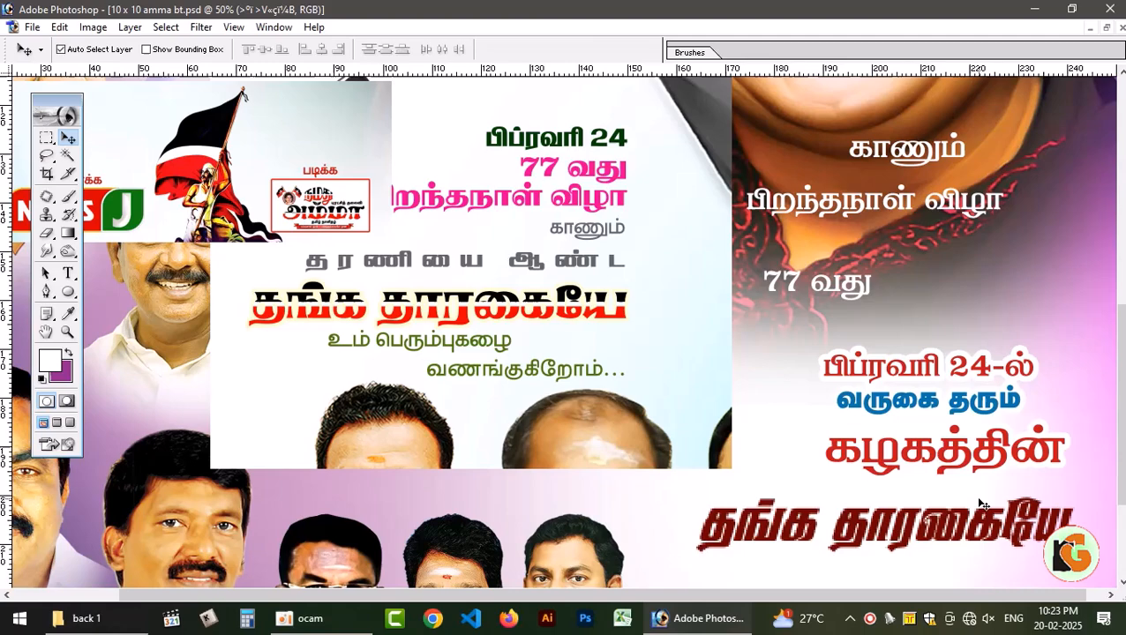
# Show the layer list and place it over the reference poster, clear of the banner's slogan text.
pyautogui.click(905, 403)
pyautogui.press('F7')
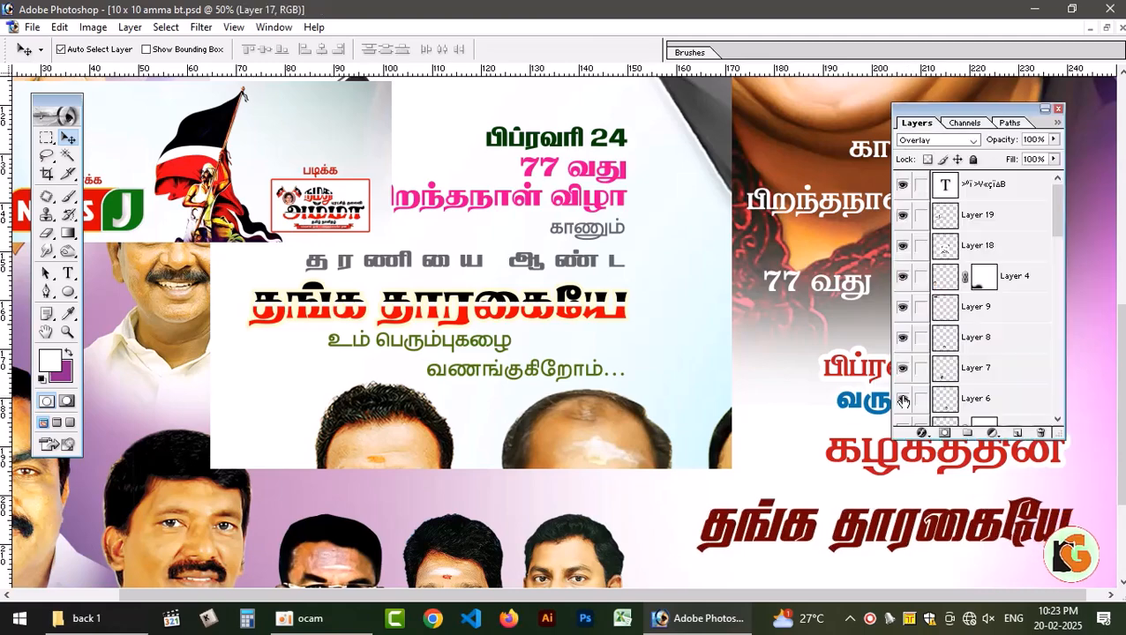
pyautogui.click(903, 402)
pyautogui.click(902, 400)
pyautogui.moveTo(1011, 116); pyautogui.dragTo(580, 141)
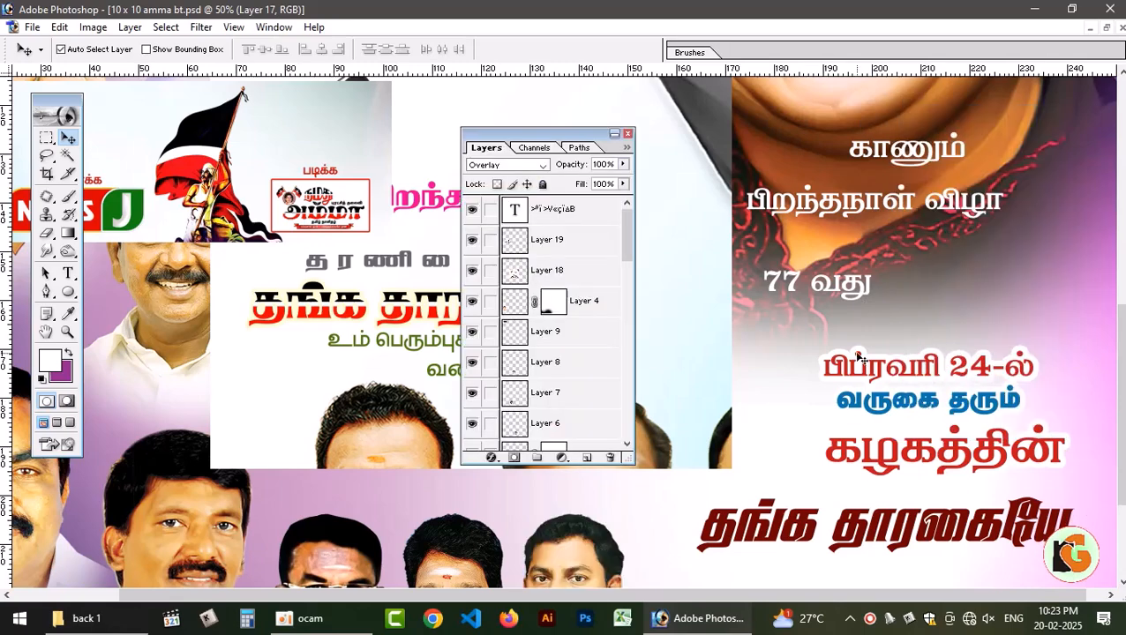
# Delete the "பிப்ரவரி 24-ல் வருகை தரும்" and "கழகத்தின்" text layers.
pyautogui.click(860, 362)
pyautogui.click(618, 457)
pyautogui.press('Return')
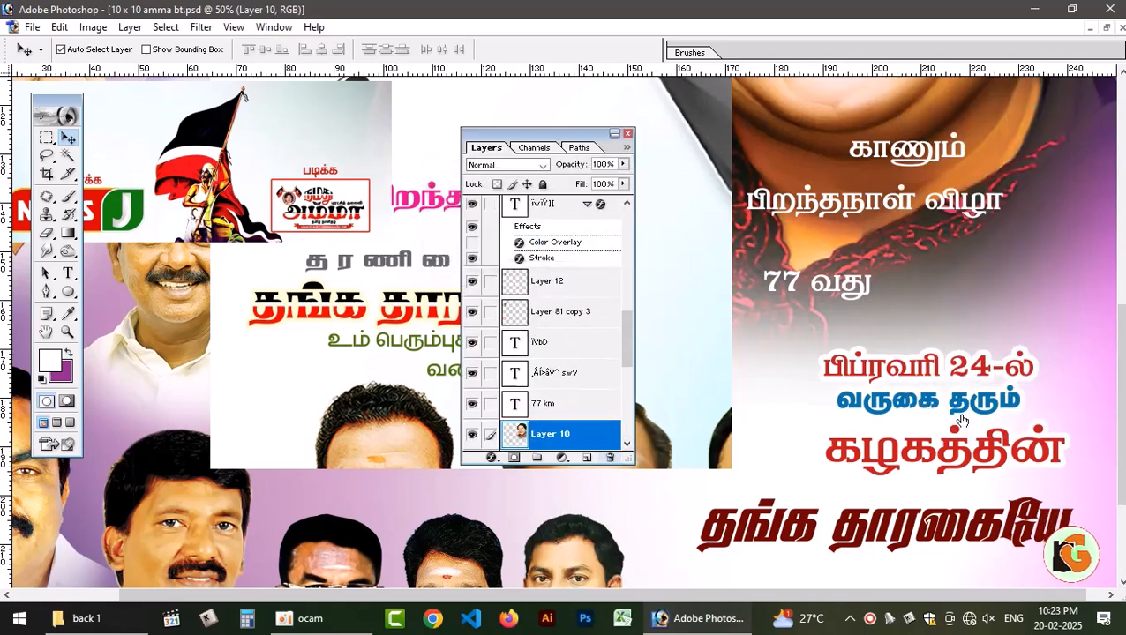
pyautogui.click(958, 436)
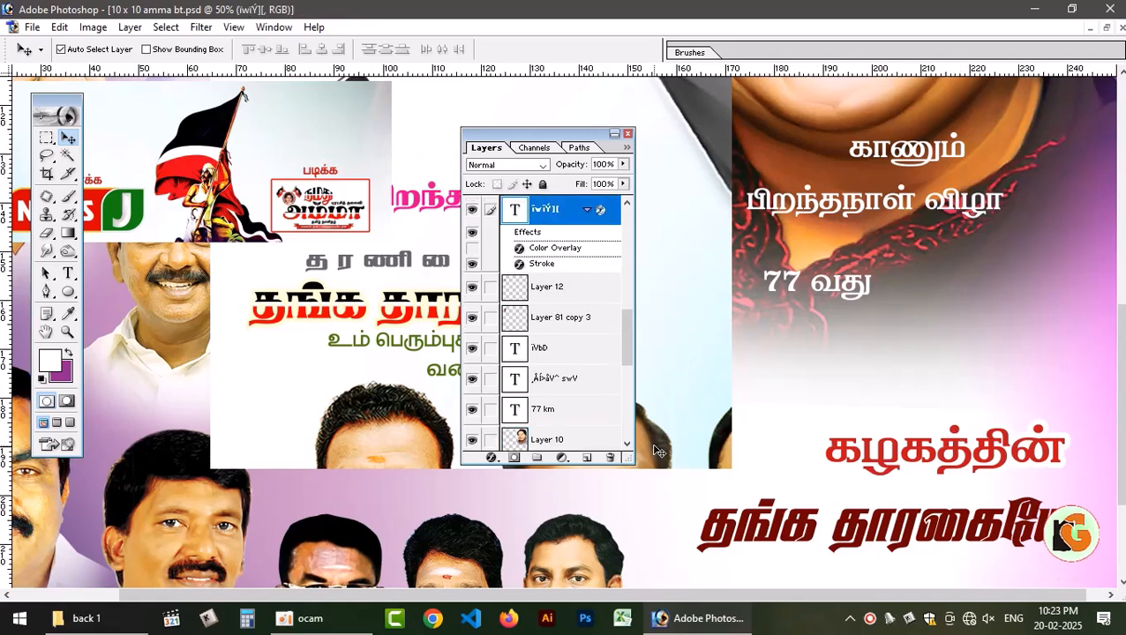
pyautogui.click(608, 459)
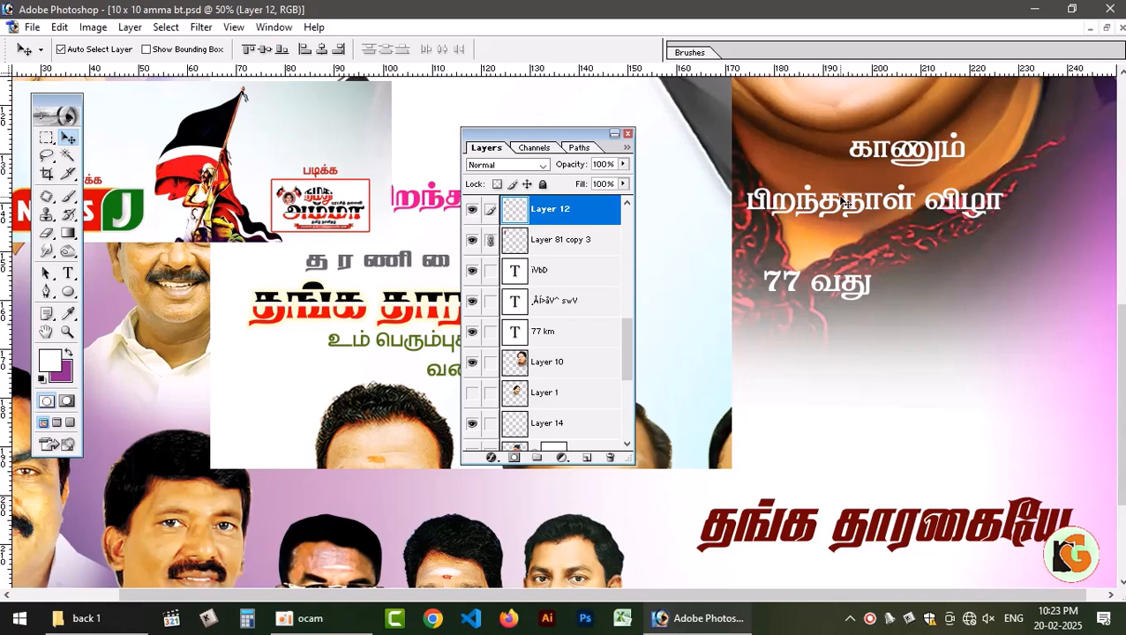
# Undo the deletion of the date and "கழகத்தின்" texts, and undo a trial move of the date text.
pyautogui.moveTo(477, 148); pyautogui.dragTo(212, 155)
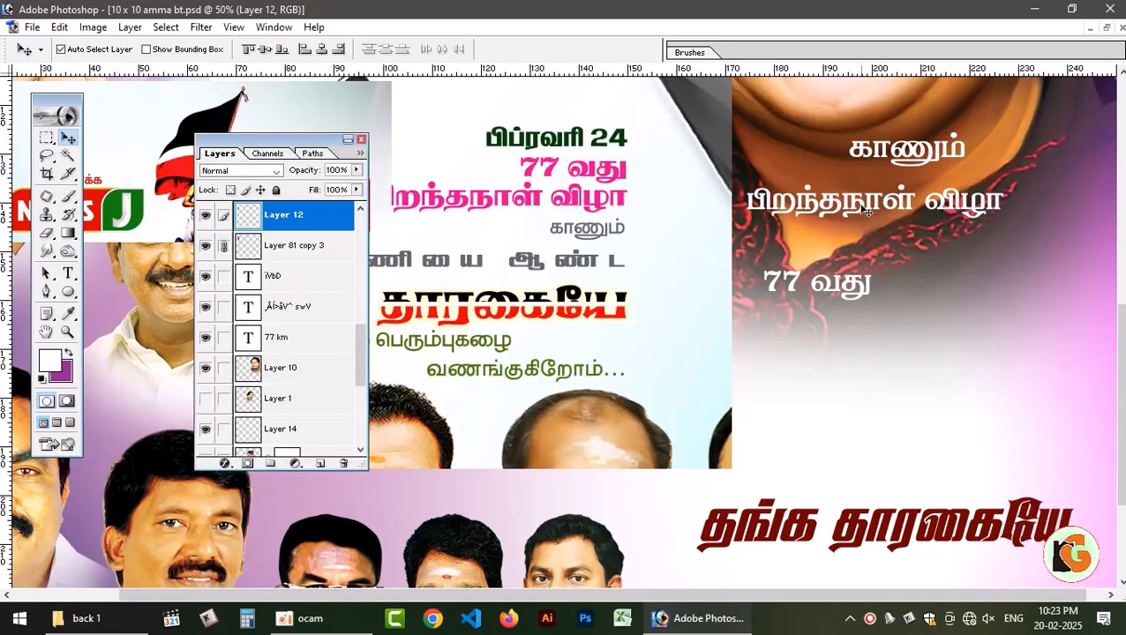
pyautogui.scroll(2, 868, 212)
pyautogui.moveTo(694, 227); pyautogui.dragTo(619, 206)
pyautogui.hotkey('ctrl', 'z')
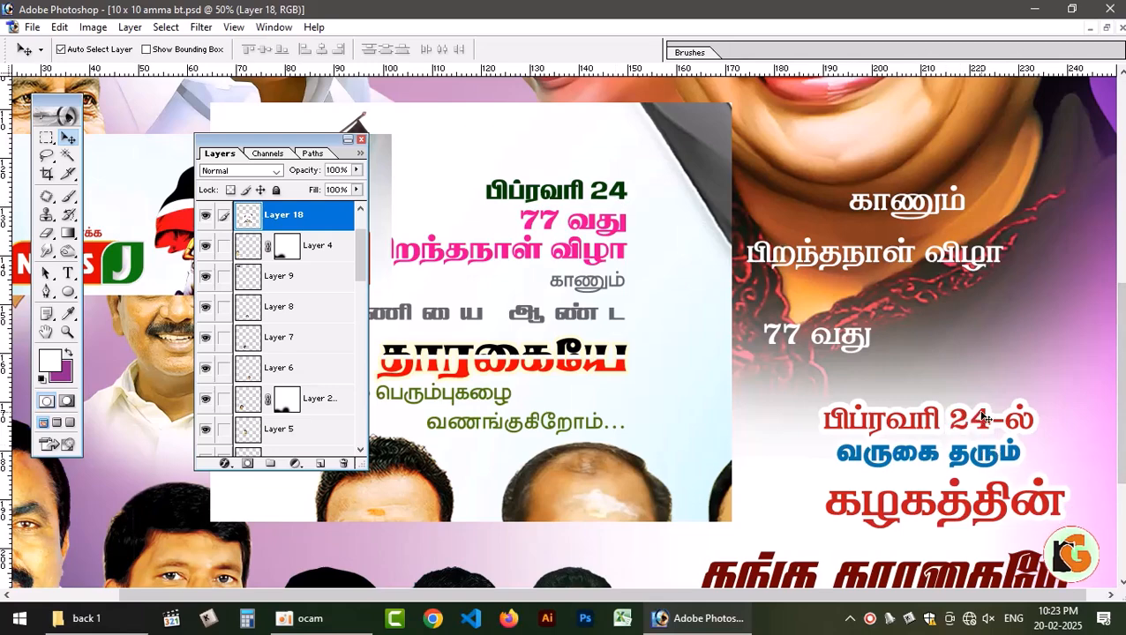
pyautogui.moveTo(967, 419); pyautogui.dragTo(995, 358)
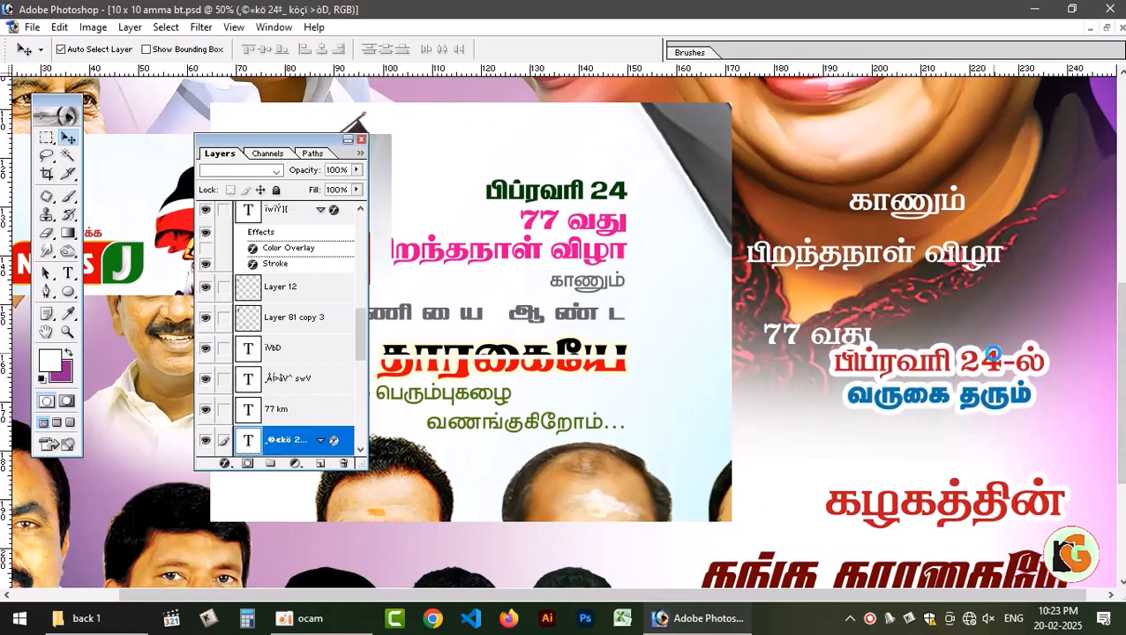
pyautogui.hotkey('ctrl', 'z')
# Remove the blue second line "வருகை தரும்" from the date text, keeping "பிப்ரவரி 24-ல்".
pyautogui.click(66, 274)
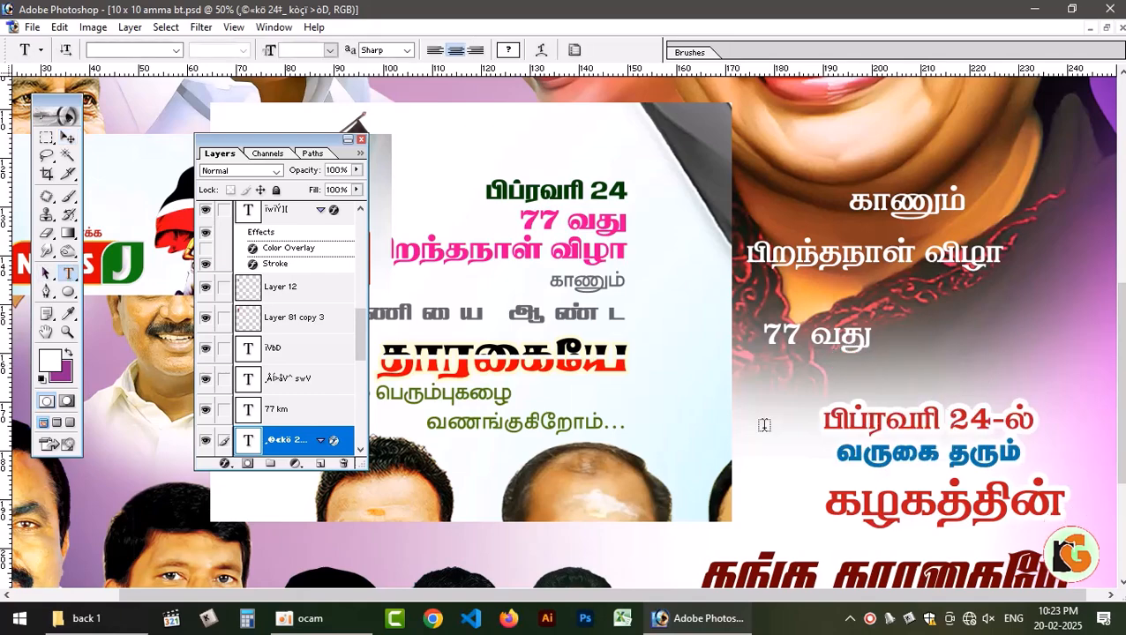
pyautogui.moveTo(837, 452); pyautogui.dragTo(1122, 465)
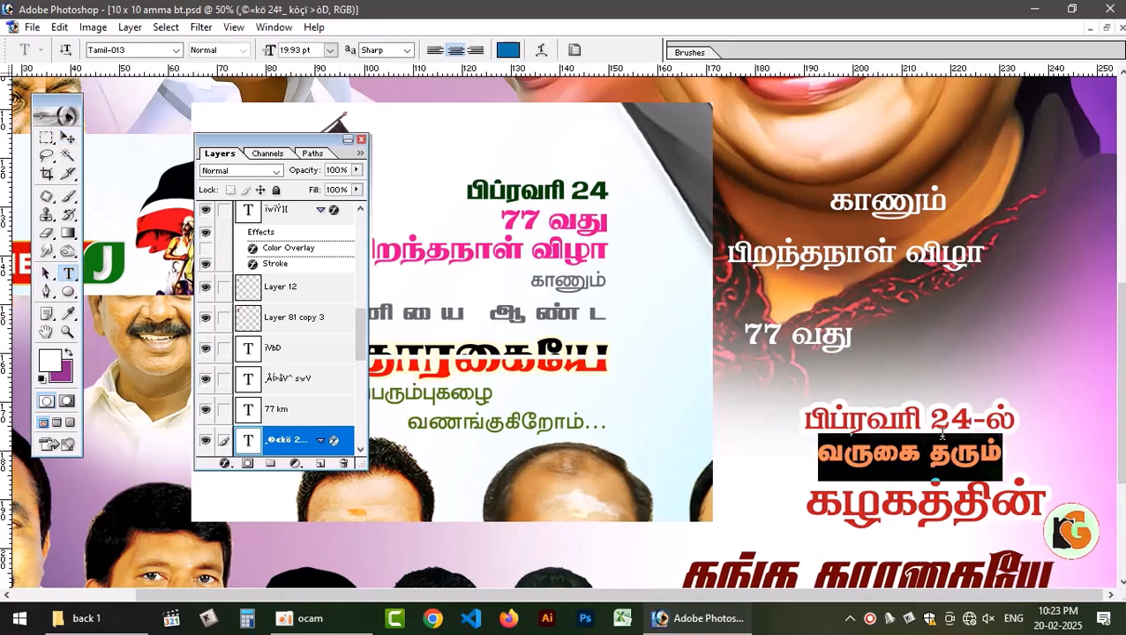
pyautogui.press('BackSpace')
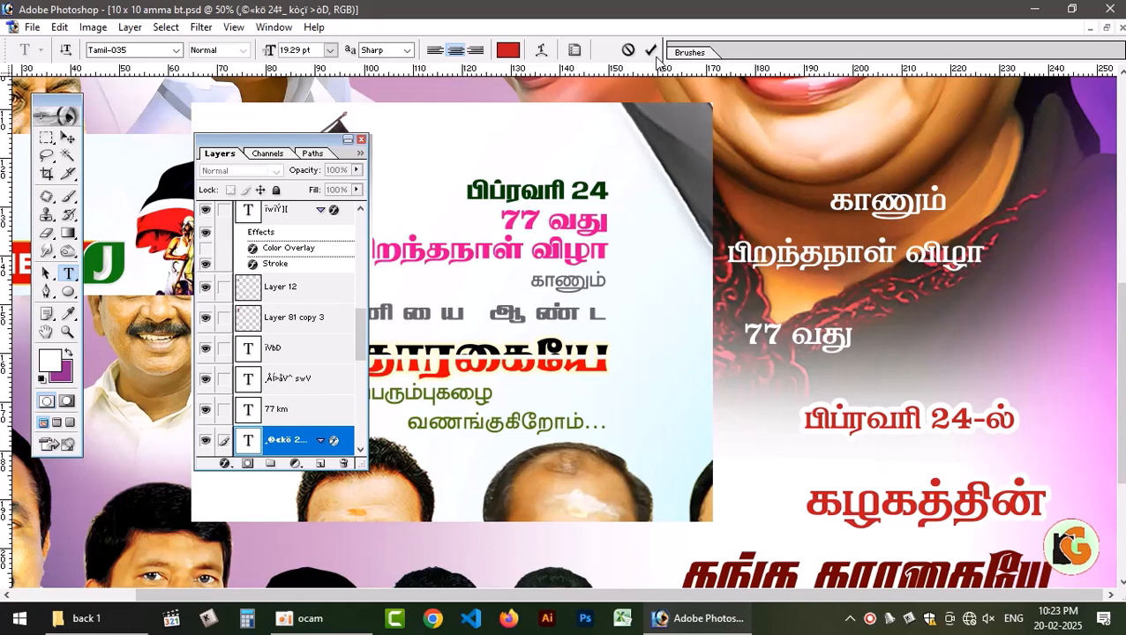
pyautogui.hotkey('ctrl', 'Return')
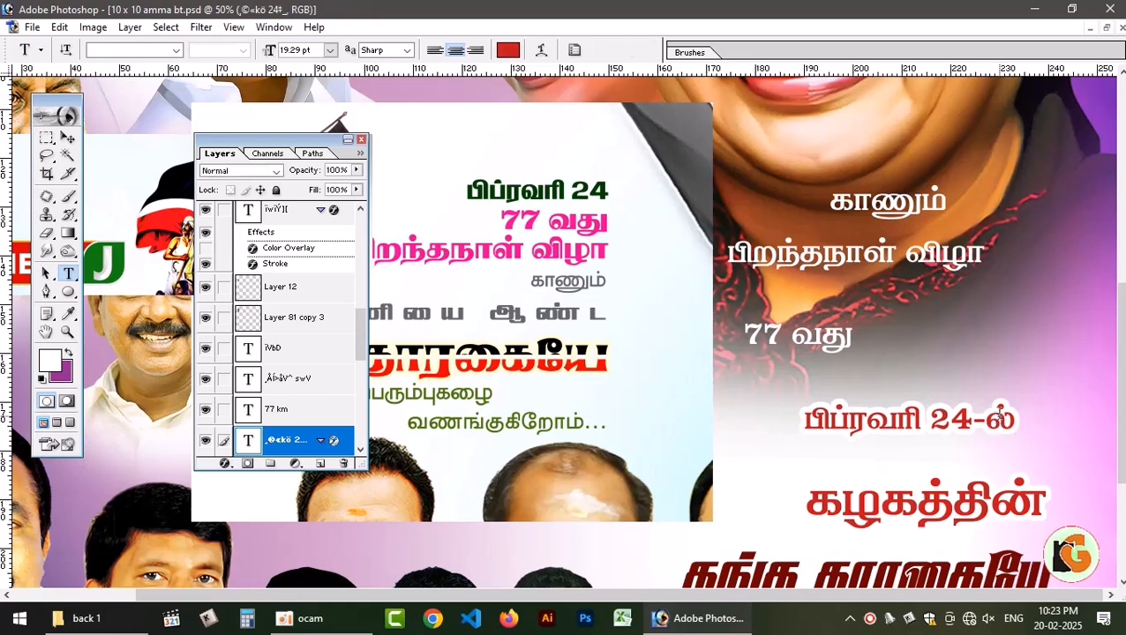
# Hide the Stroke effect of the "பிப்ரவரி 24-ல்" text layer.
pyautogui.click(1007, 411)
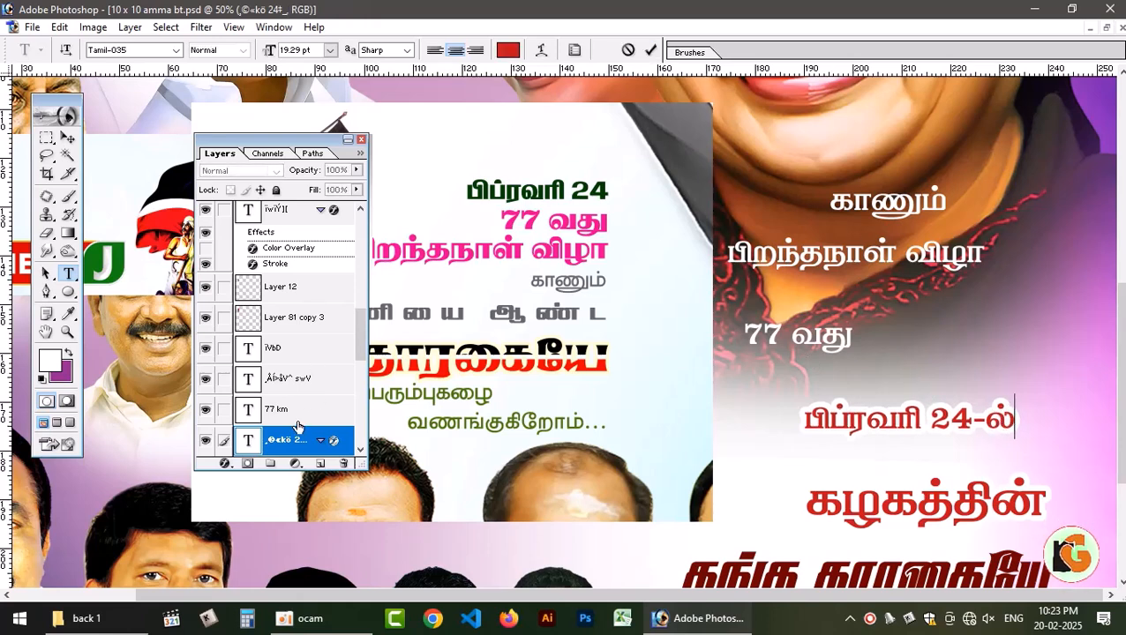
pyautogui.scroll(-3, 291, 419)
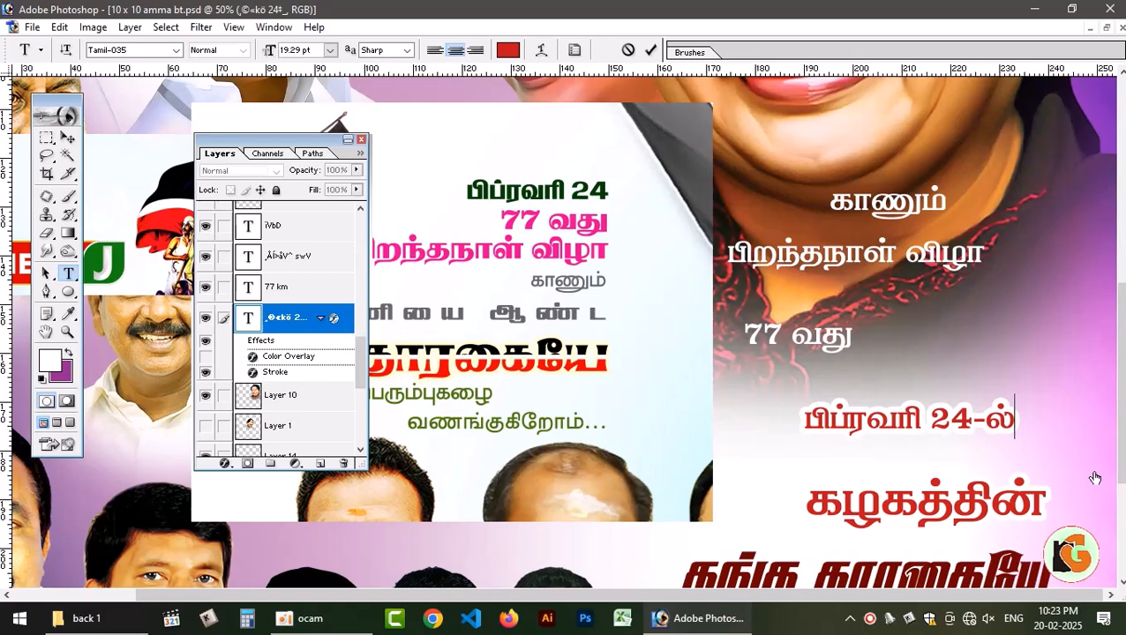
pyautogui.click(205, 373)
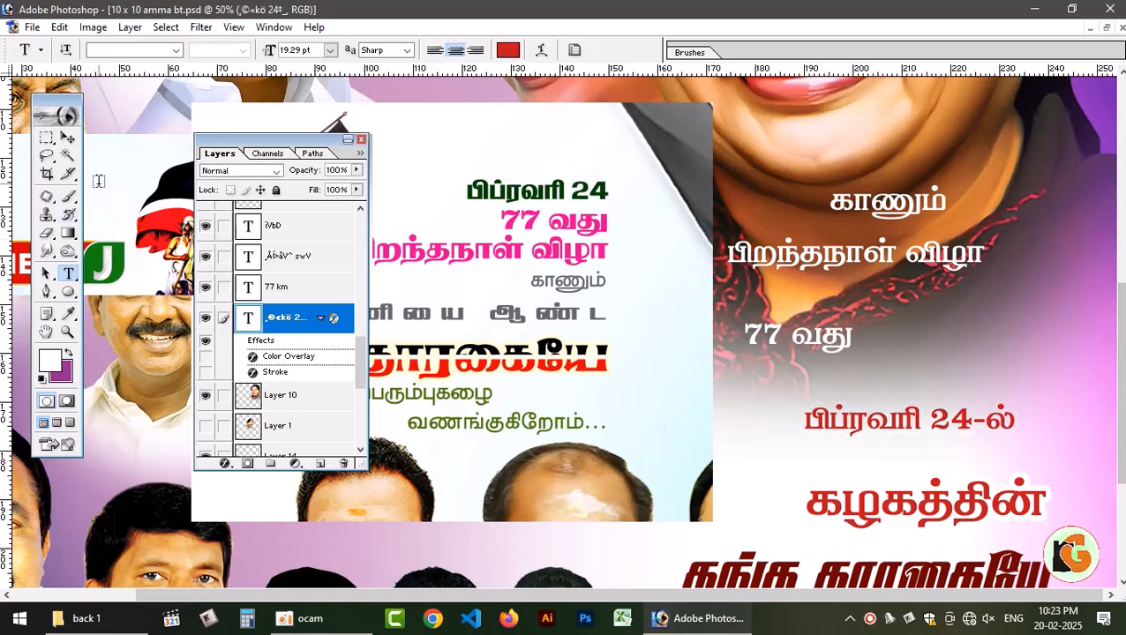
# Fill "77 வது" with the purple background colour, bring it to the front and place it directly below "பிப்ரவரி 24-ல்".
pyautogui.click(68, 138)
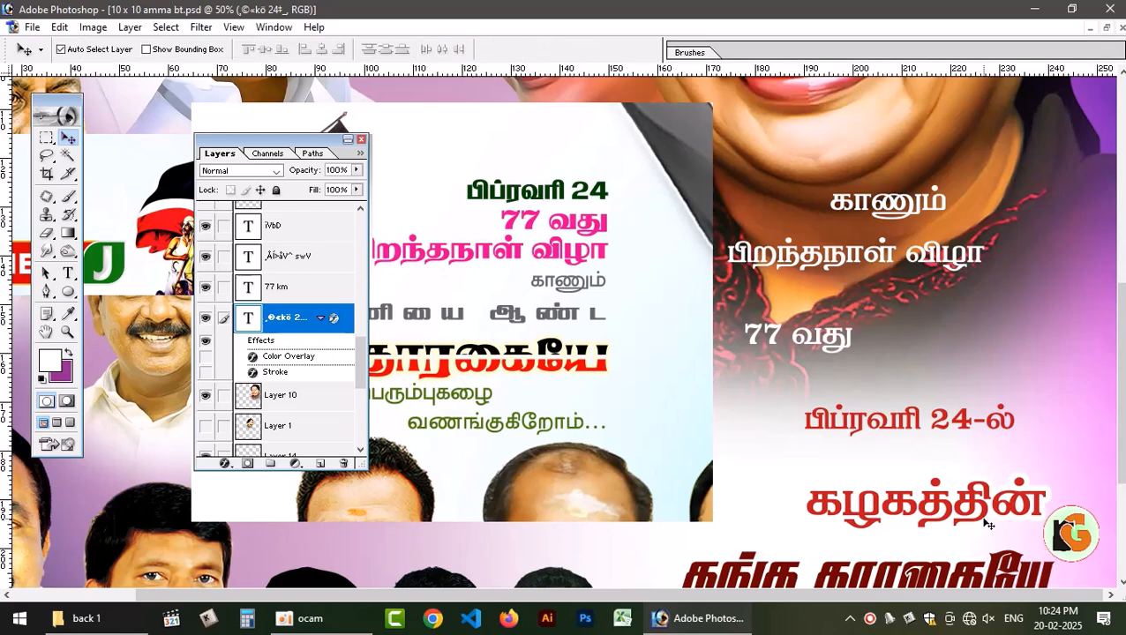
pyautogui.scroll(-2, 988, 524)
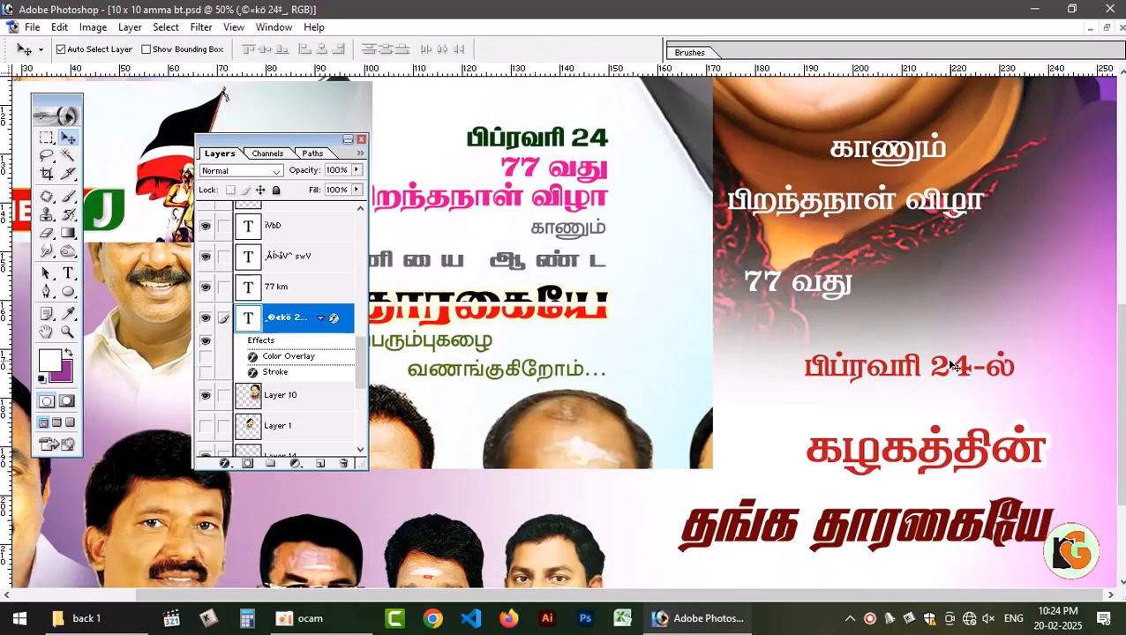
pyautogui.click(842, 283)
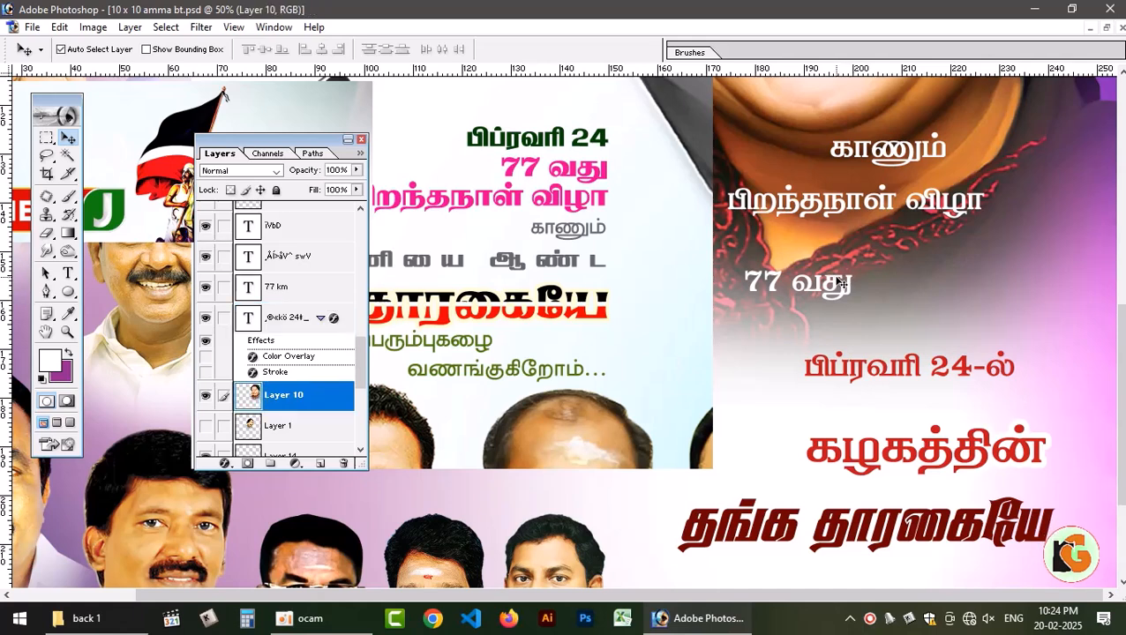
pyautogui.rightClick(833, 281)
pyautogui.click(866, 287)
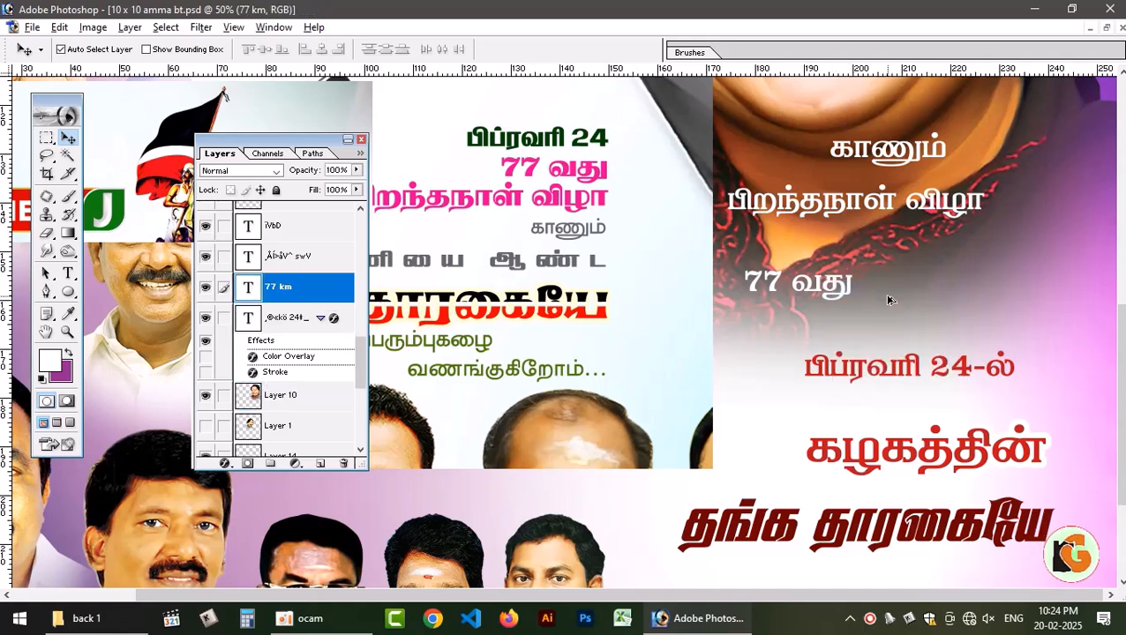
pyautogui.hotkey('ctrl', 'BackSpace')
pyautogui.hotkey('ctrl', 'shift', ']')
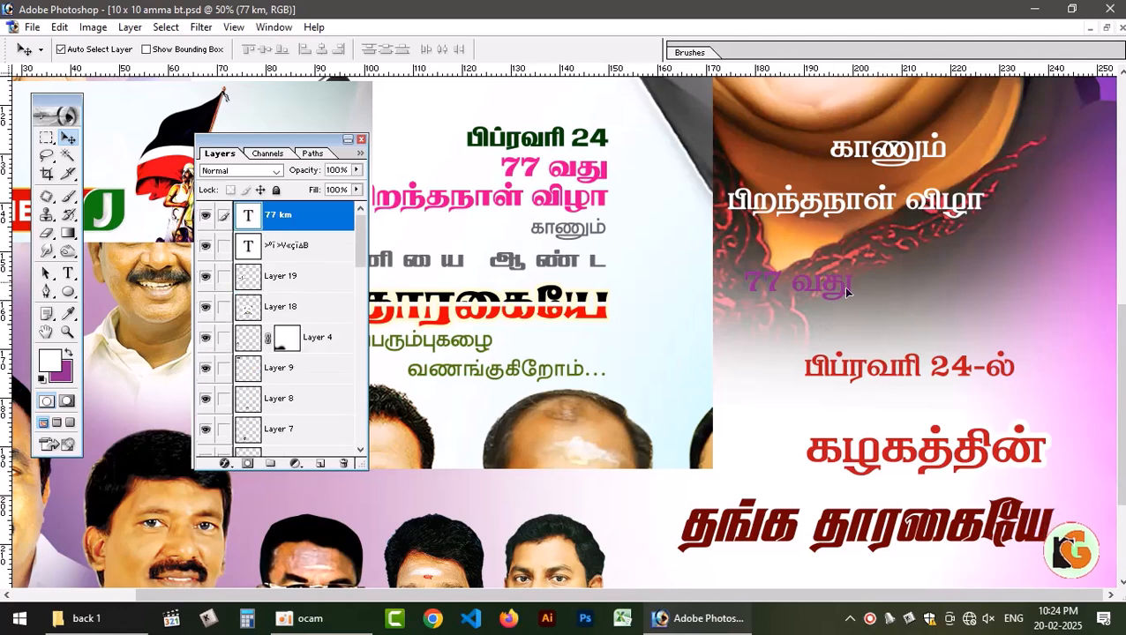
pyautogui.moveTo(838, 285); pyautogui.dragTo(985, 391)
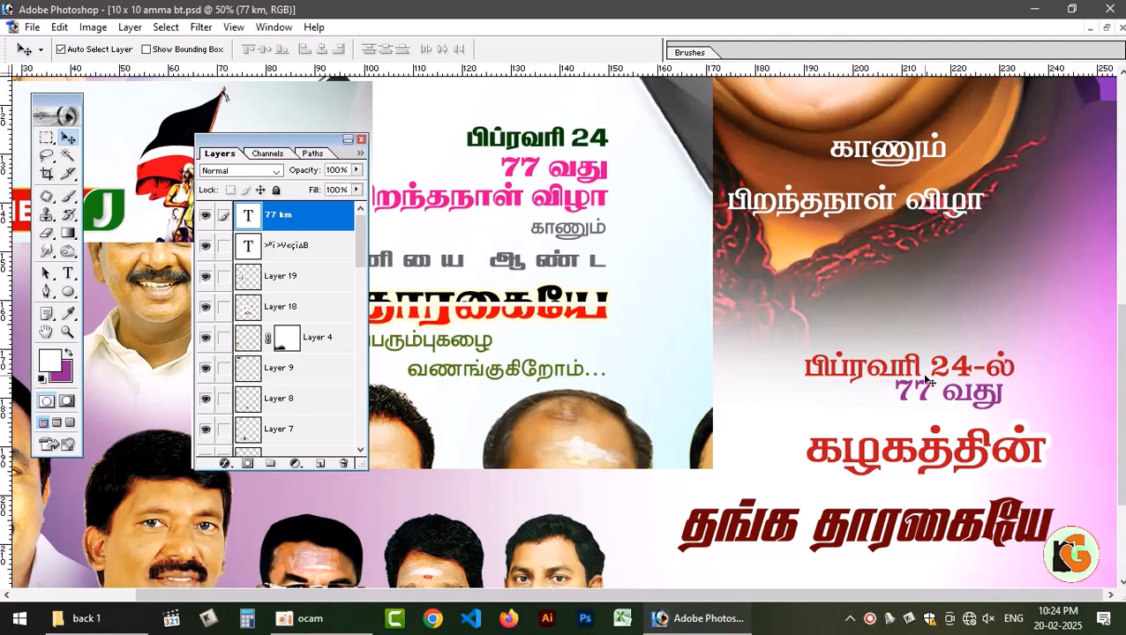
# Delete the red "கழகத்தின்" text layer above "தங்க தாரகையே".
pyautogui.scroll(-1, 953, 461)
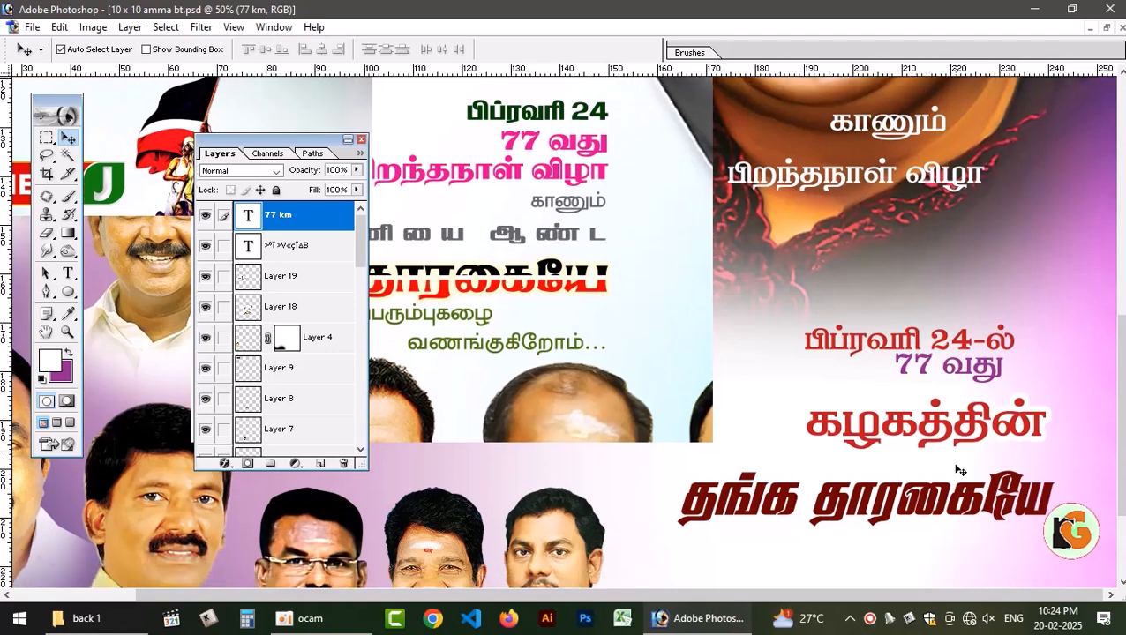
pyautogui.click(935, 409)
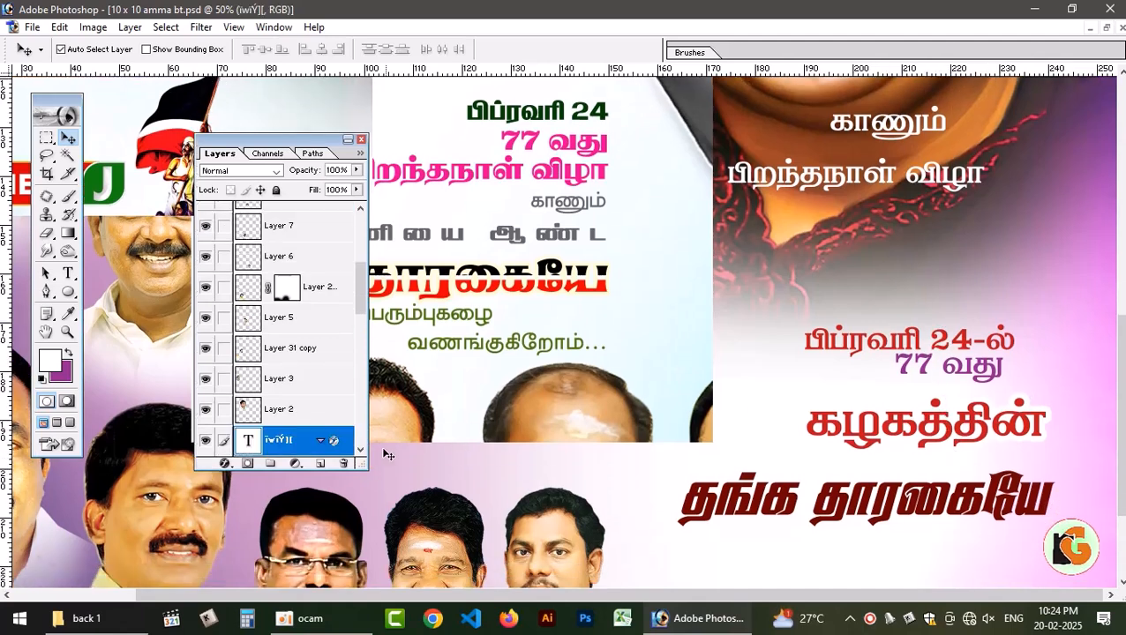
pyautogui.click(344, 463)
pyautogui.press('Return')
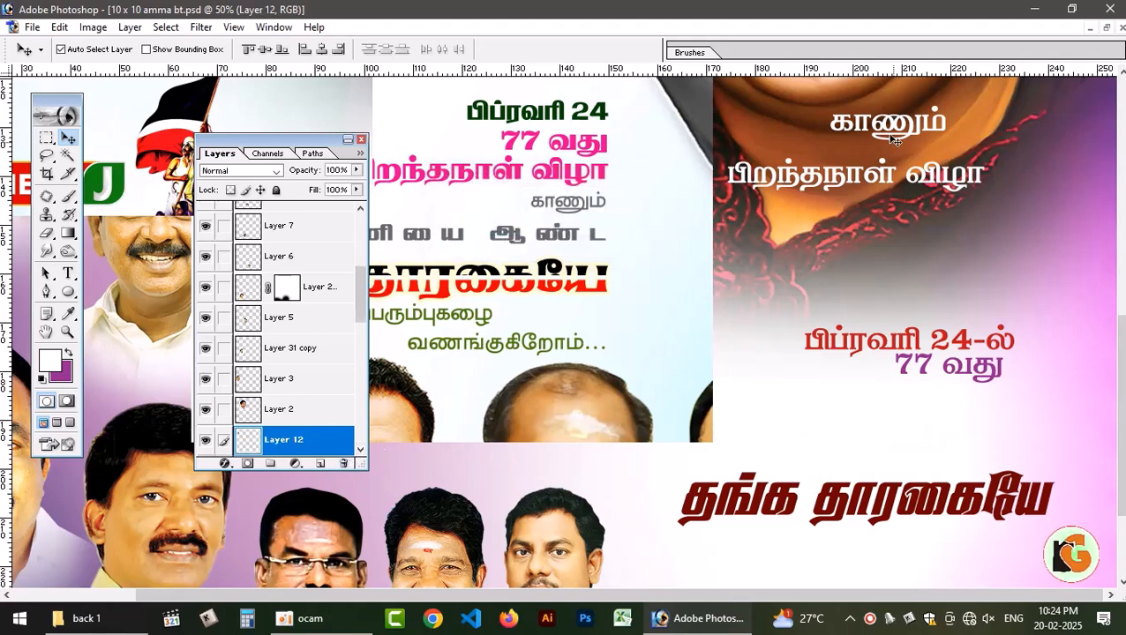
# Stack "பிறந்தநாள் விழா" and "காணும்" below "77 வது" and fill both with the purple background colour.
pyautogui.moveTo(883, 171); pyautogui.dragTo(904, 384)
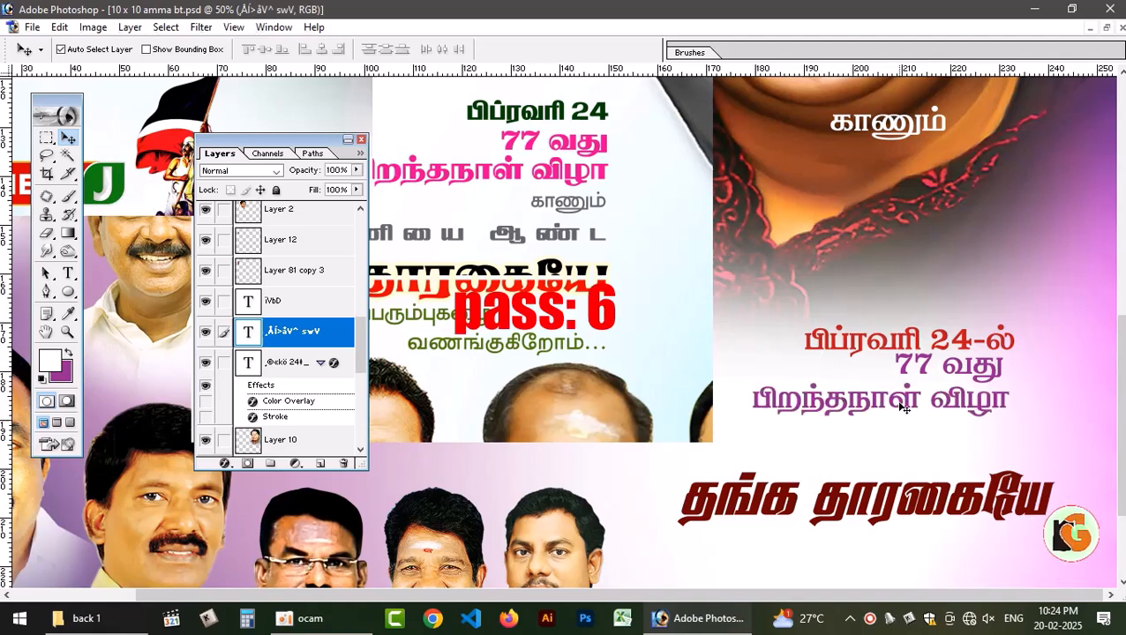
pyautogui.click(954, 367)
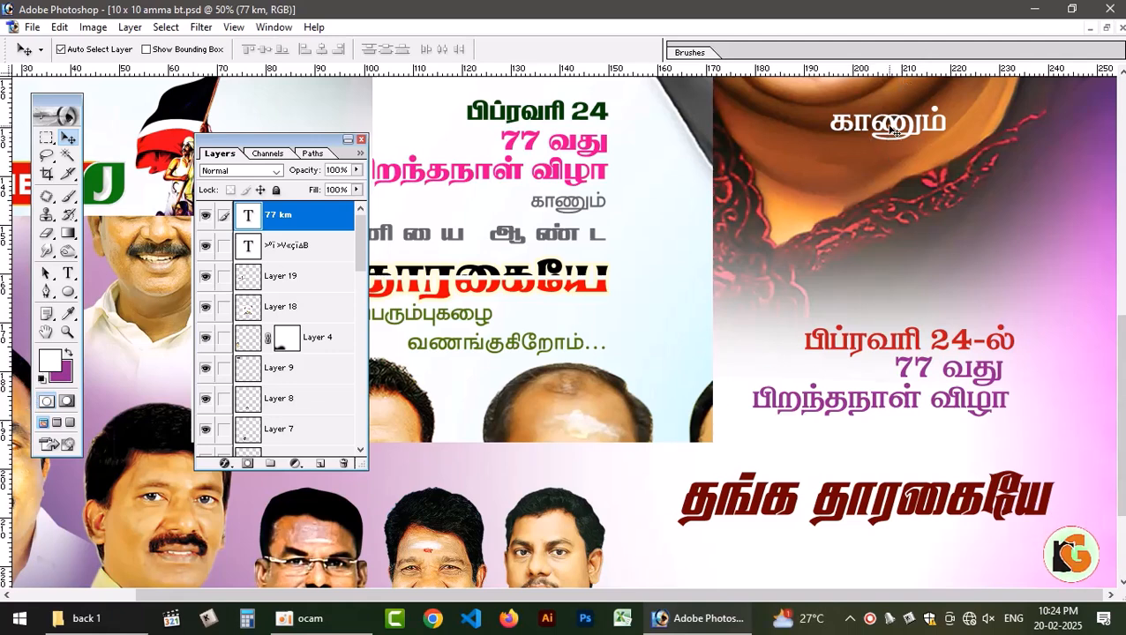
pyautogui.moveTo(893, 126); pyautogui.dragTo(953, 434)
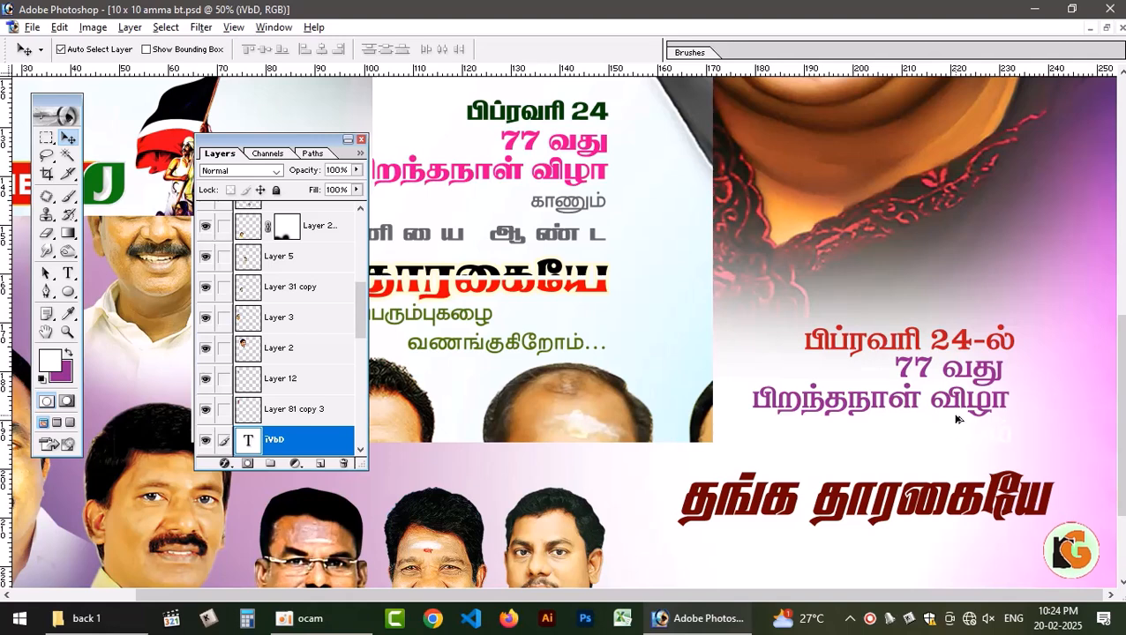
pyautogui.hotkey('ctrl', 'BackSpace')
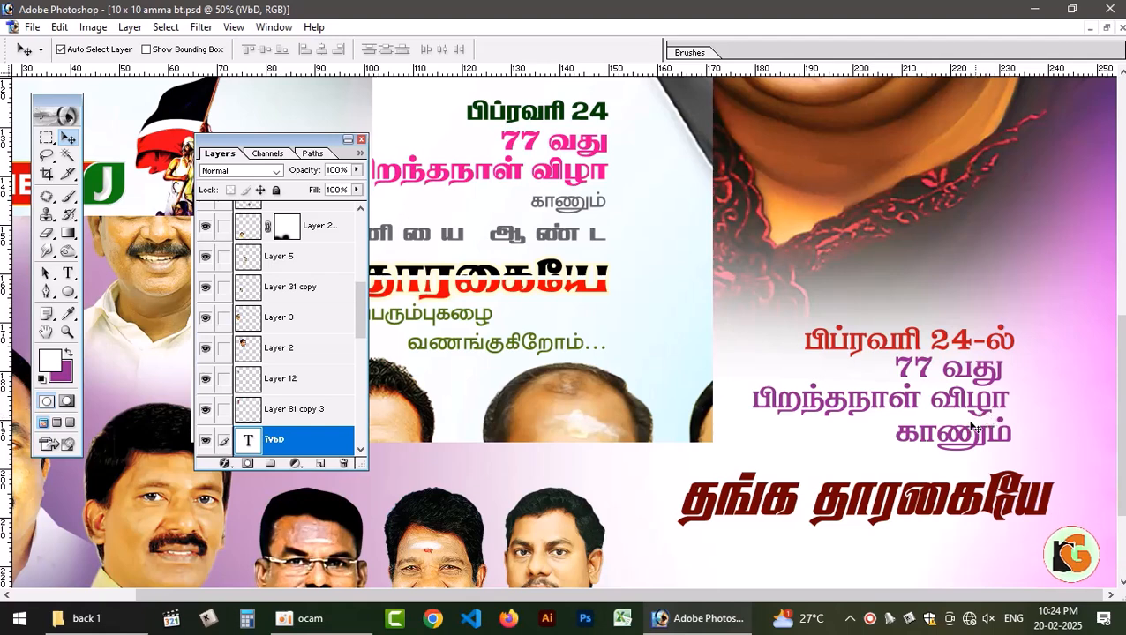
# Try neighbouring Tamil fonts on the whole "பிறந்தநாள் விழா" text and set it to Tamil-031.
pyautogui.click(68, 272)
pyautogui.click(870, 401)
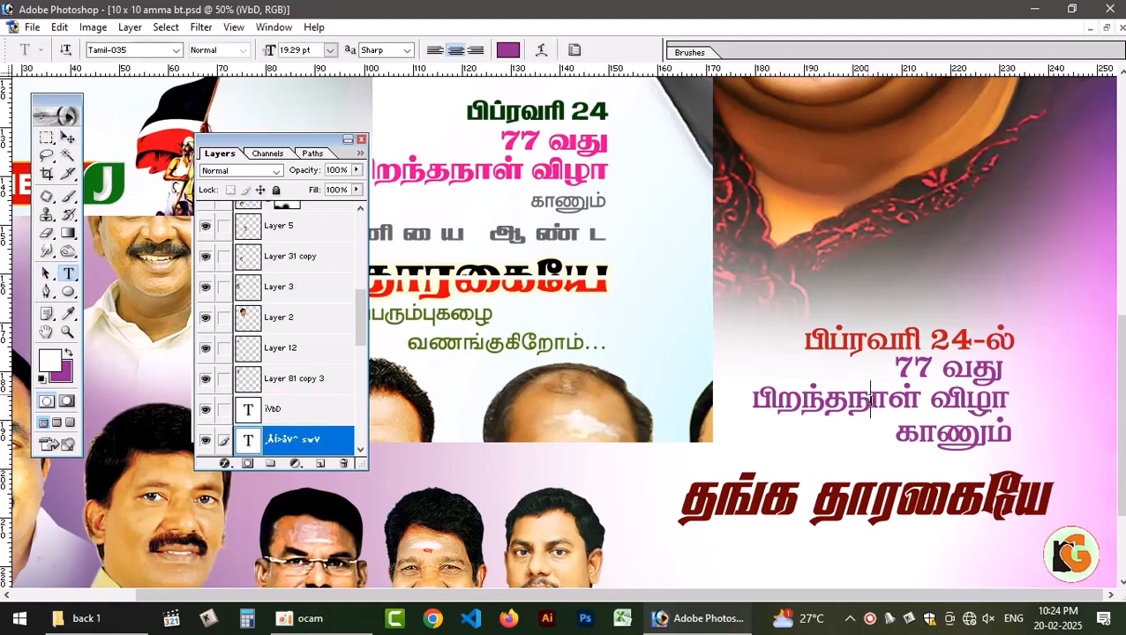
pyautogui.tripleClick(870, 402)
pyautogui.click(130, 50)
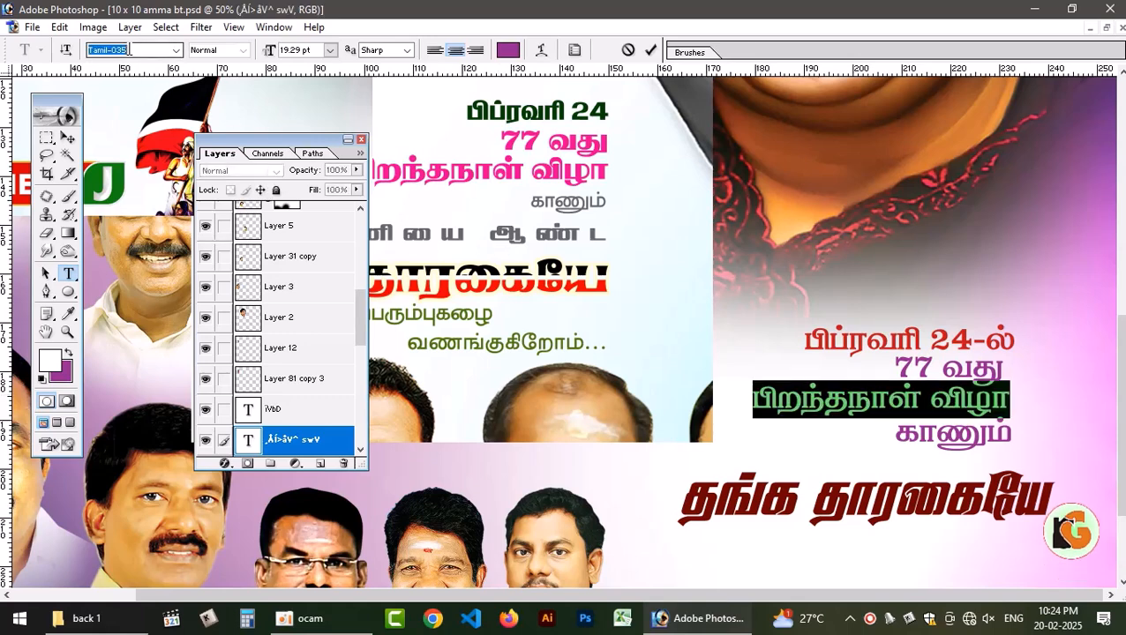
pyautogui.press('Down')
pyautogui.press('Down')
pyautogui.press('Down')
pyautogui.press('Down')
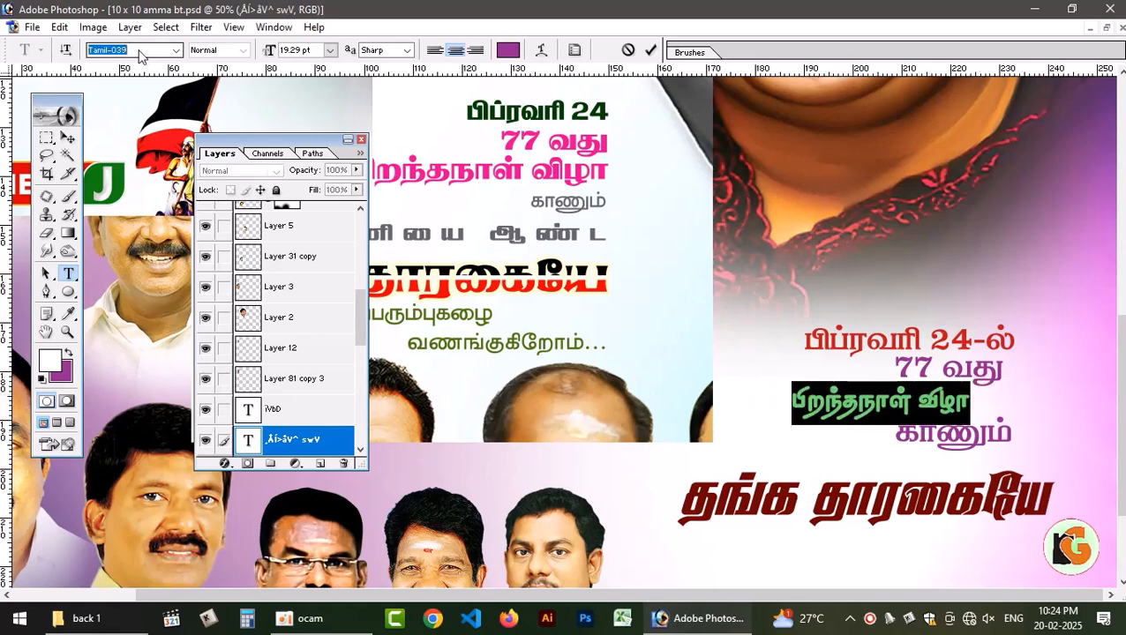
pyautogui.press('Up')
pyautogui.press('Up')
pyautogui.press('Up')
pyautogui.press('Up')
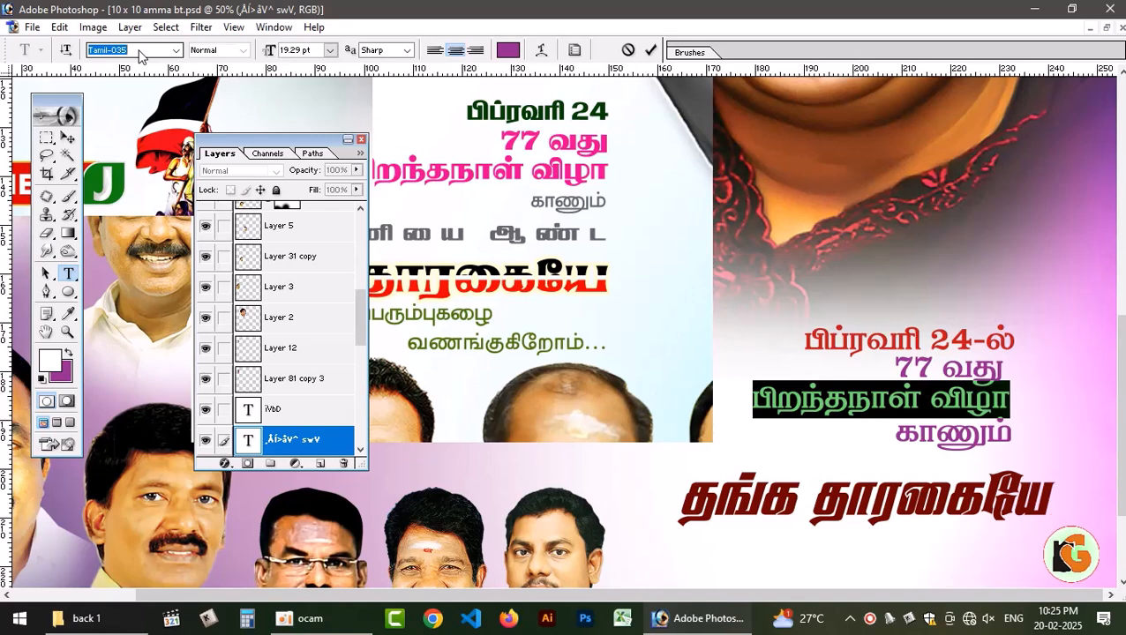
pyautogui.press('Up')
pyautogui.press('Up')
pyautogui.press('Up')
pyautogui.press('Up')
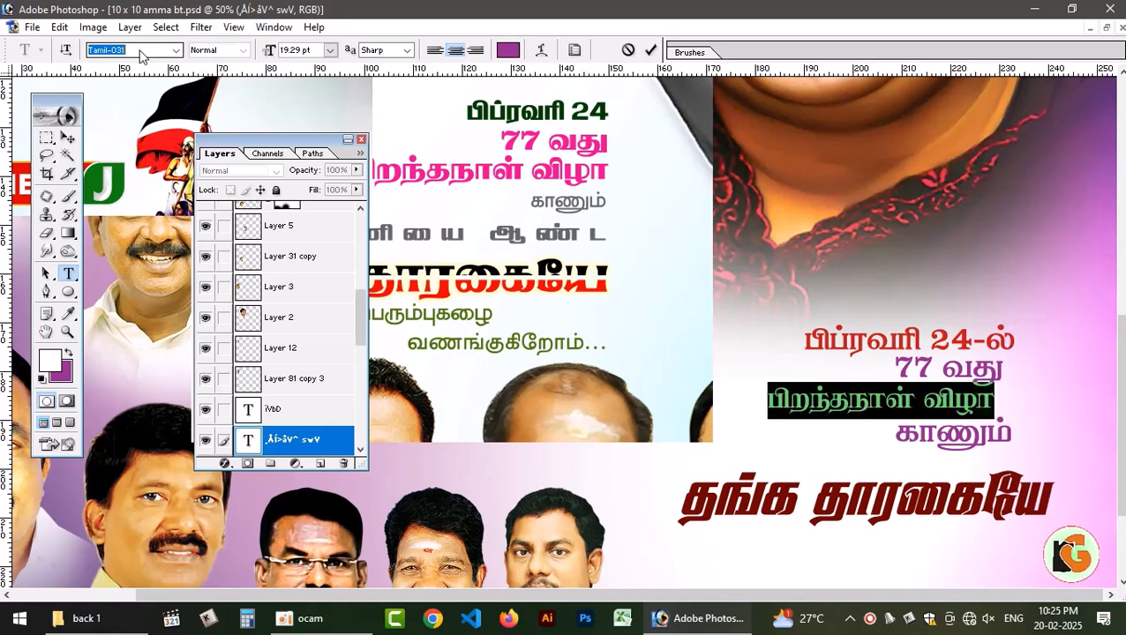
pyautogui.click(68, 138)
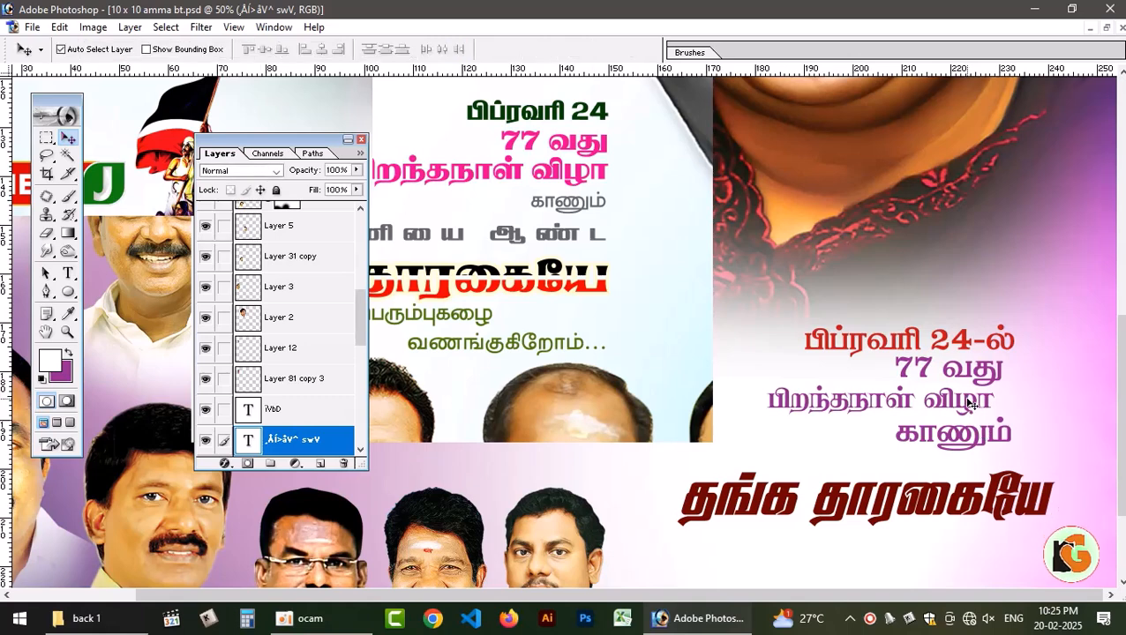
# Enlarge the "பிறந்தநாள் விழா" text proportionally to about 127%.
pyautogui.hotkey('ctrl', 't')
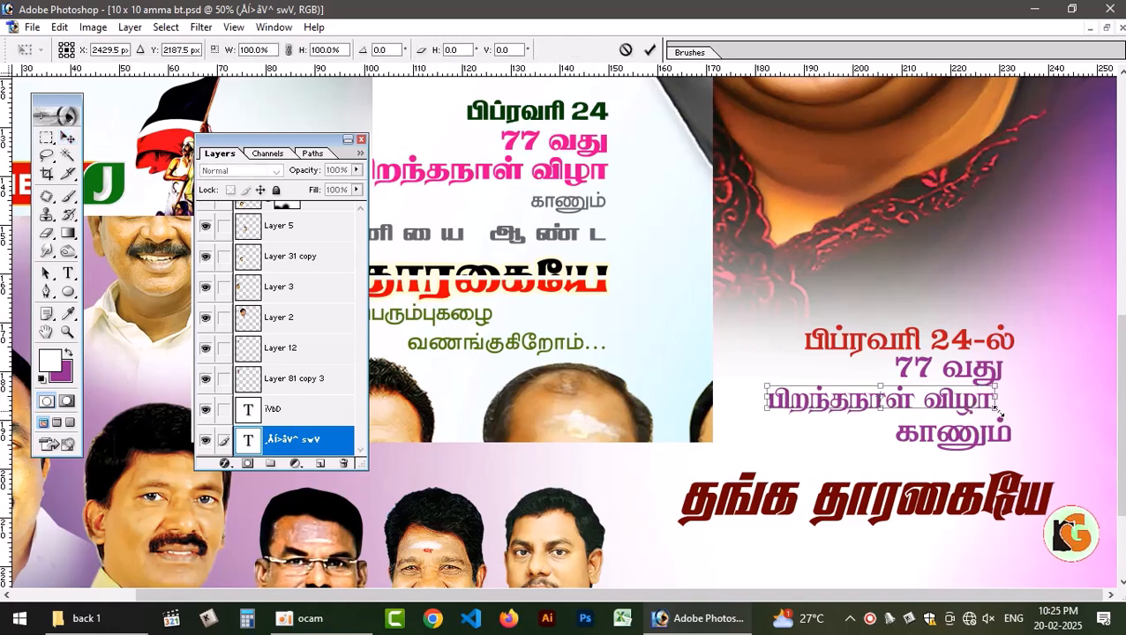
pyautogui.moveTo(997, 411); pyautogui.dragTo(1059, 433)
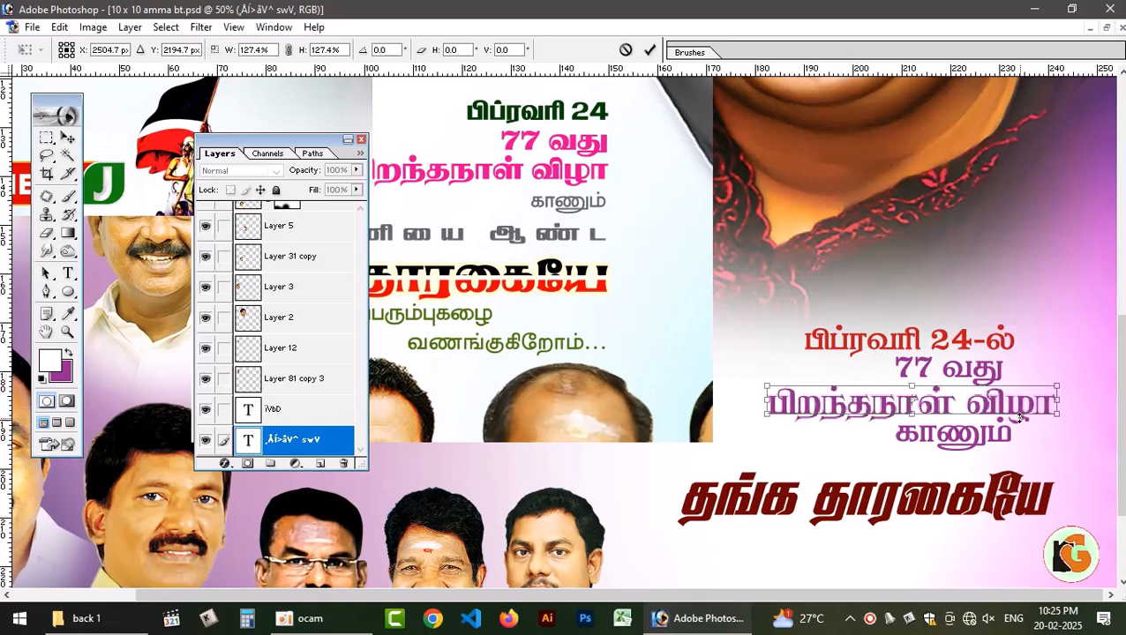
pyautogui.press('Return')
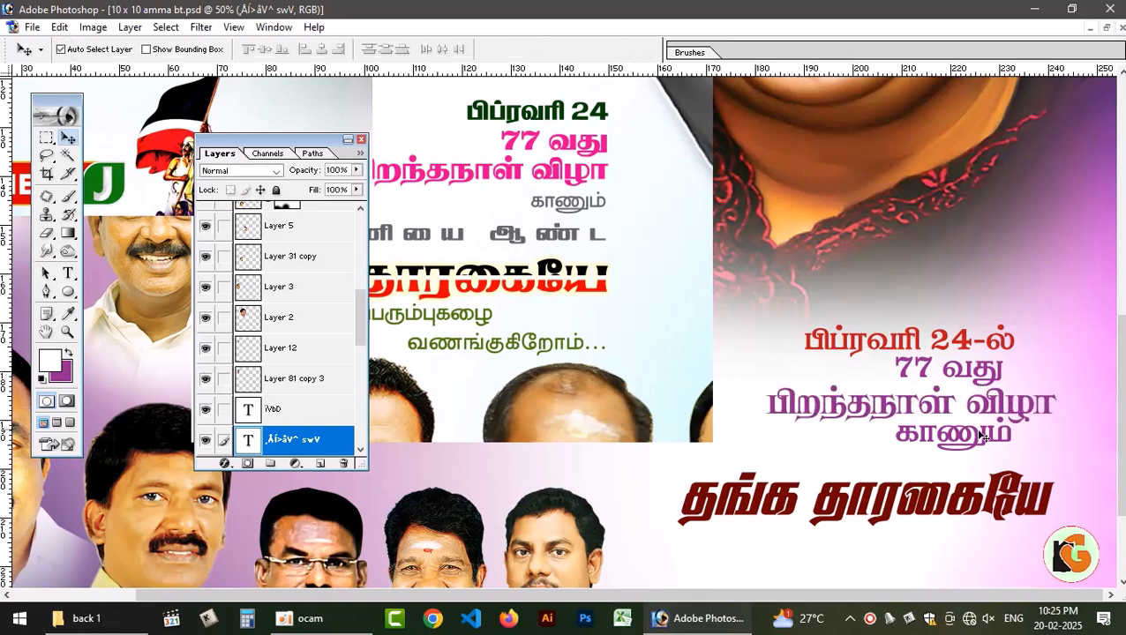
pyautogui.click(967, 340)
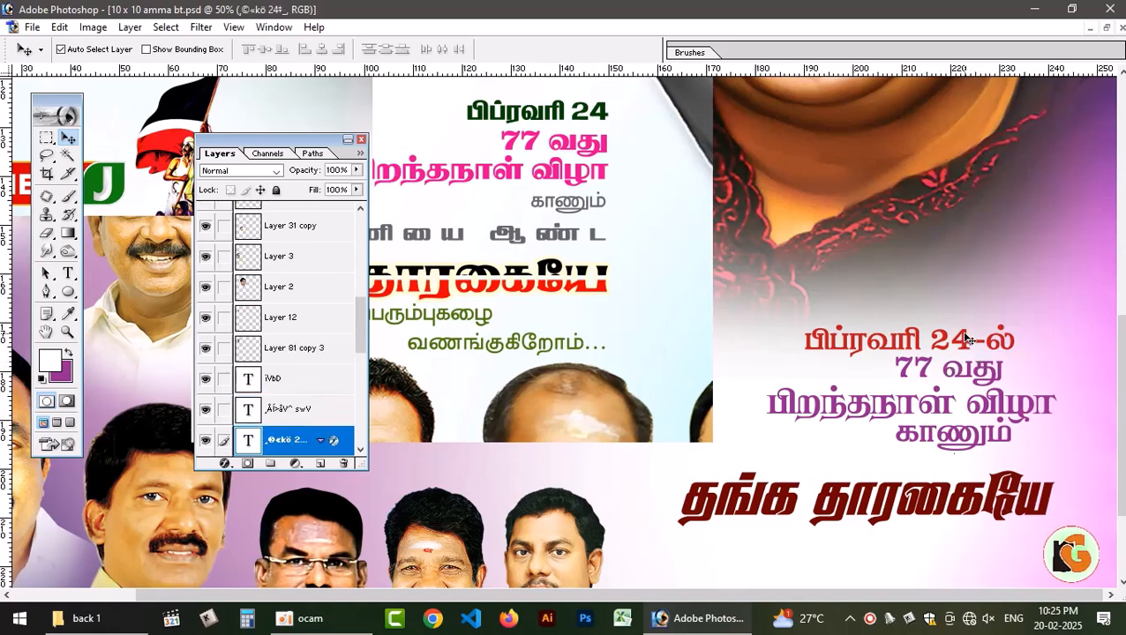
pyautogui.click(68, 274)
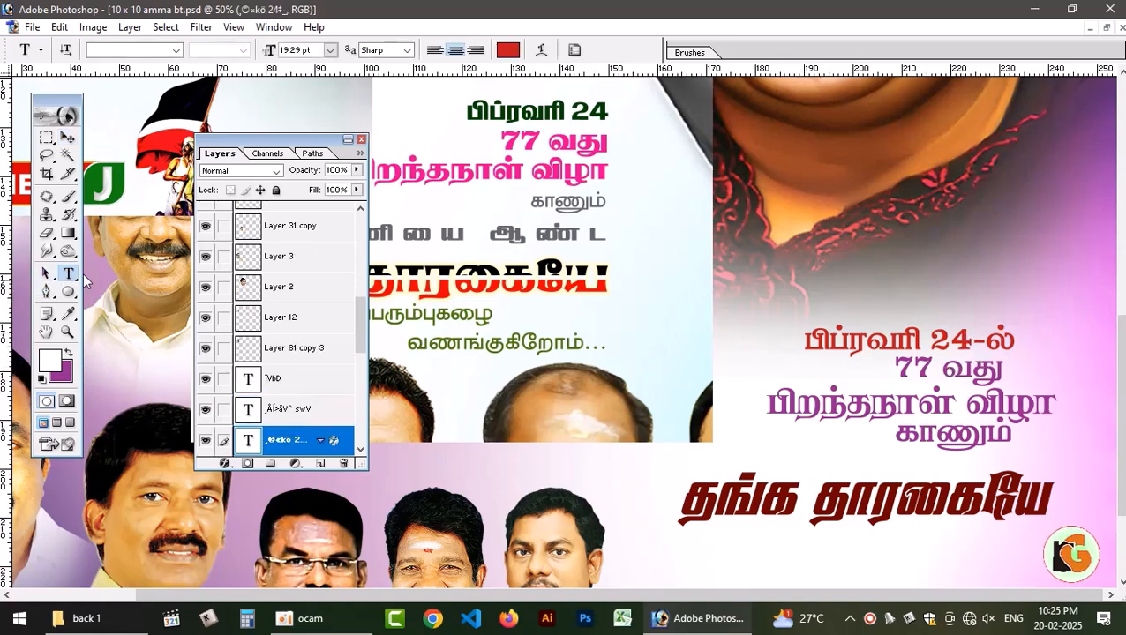
pyautogui.click(938, 367)
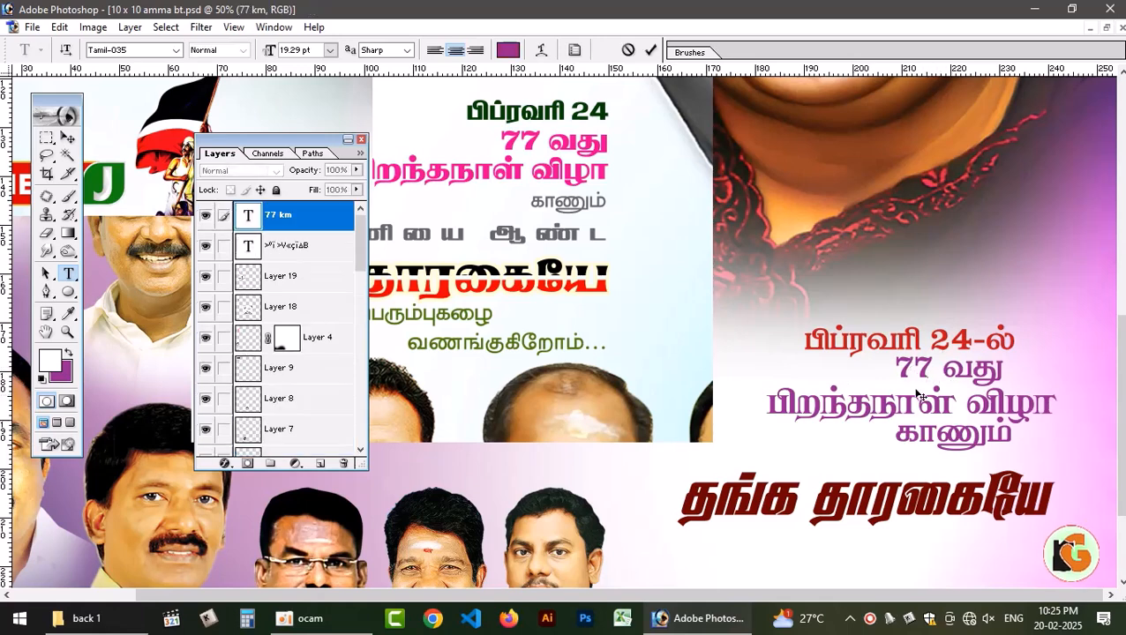
pyautogui.click(68, 138)
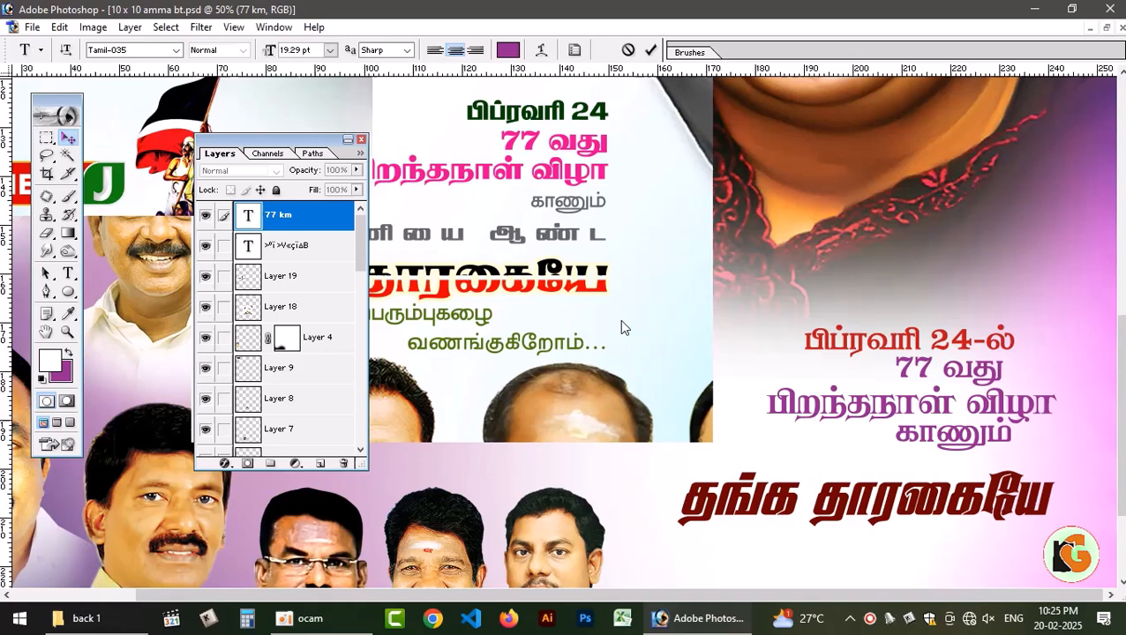
# Fill the "பிறந்தநாள் விழா" text with a pure magenta foreground colour, M 100%.
pyautogui.click(990, 408)
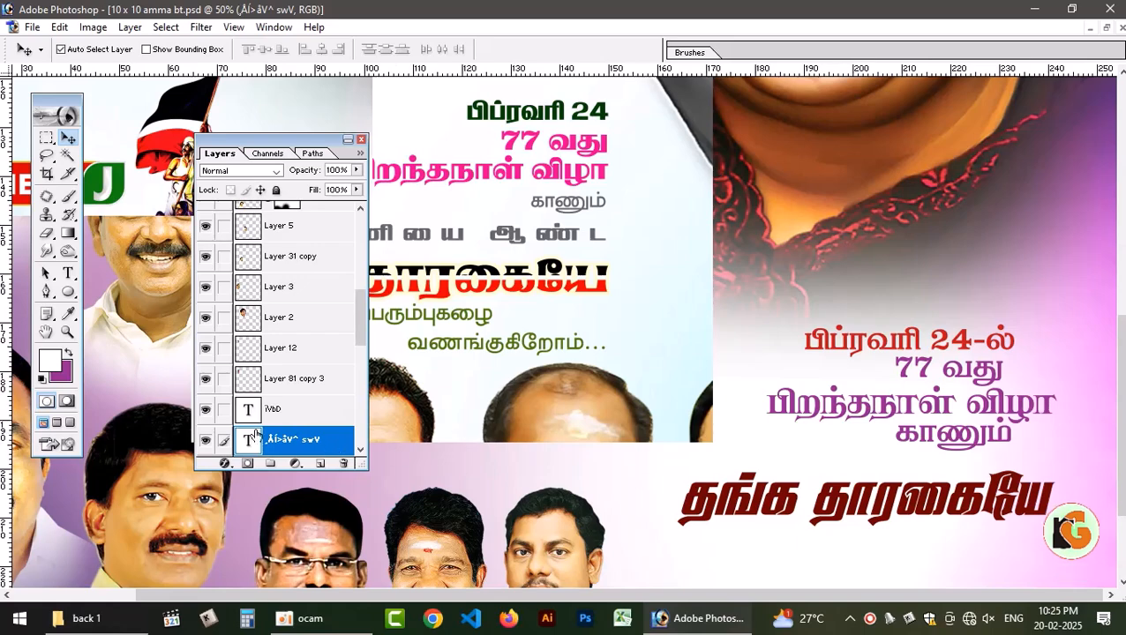
pyautogui.click(51, 362)
pyautogui.click(946, 299)
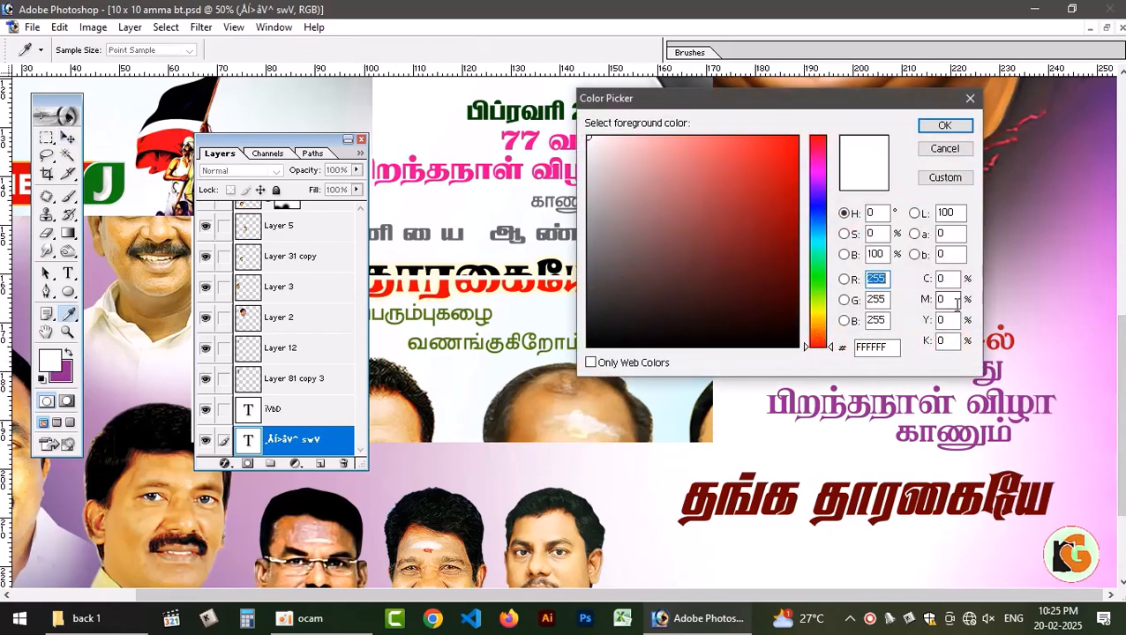
pyautogui.write('100')
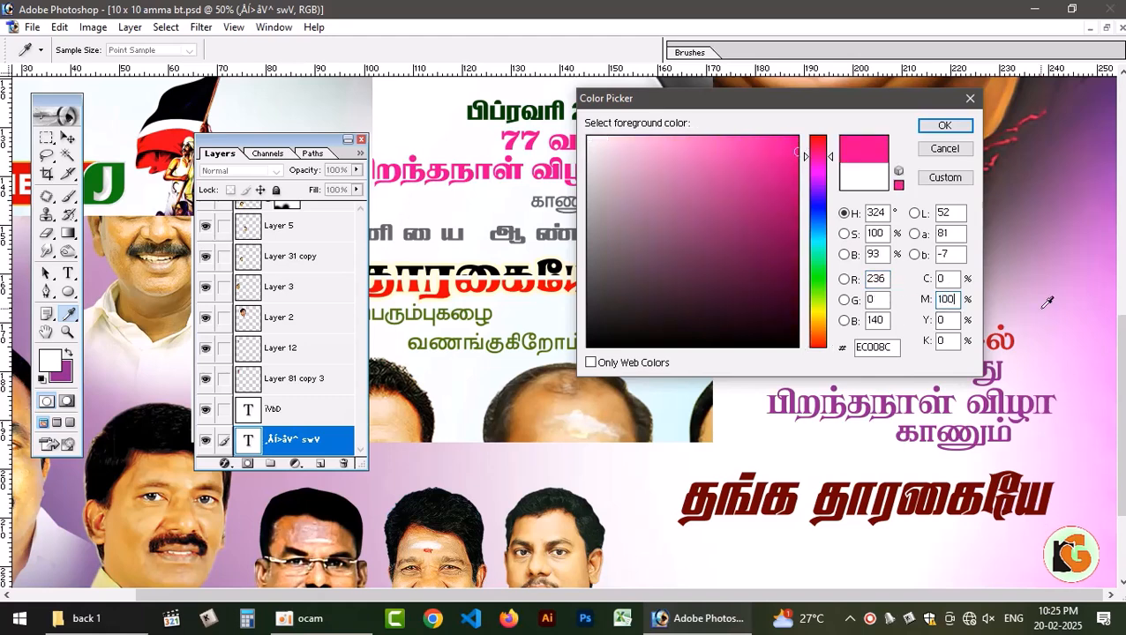
pyautogui.press('Return')
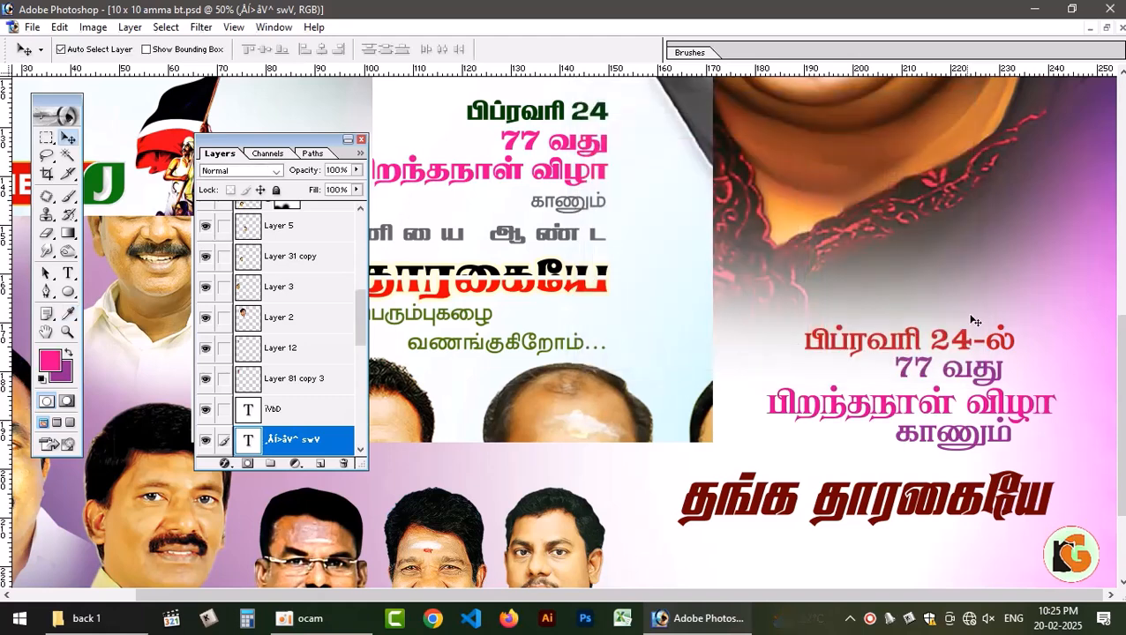
# Fill the "காணும்" text with a blue foreground colour of C 100%, M 50%, Y 0%, K 0%.
pyautogui.click(278, 411)
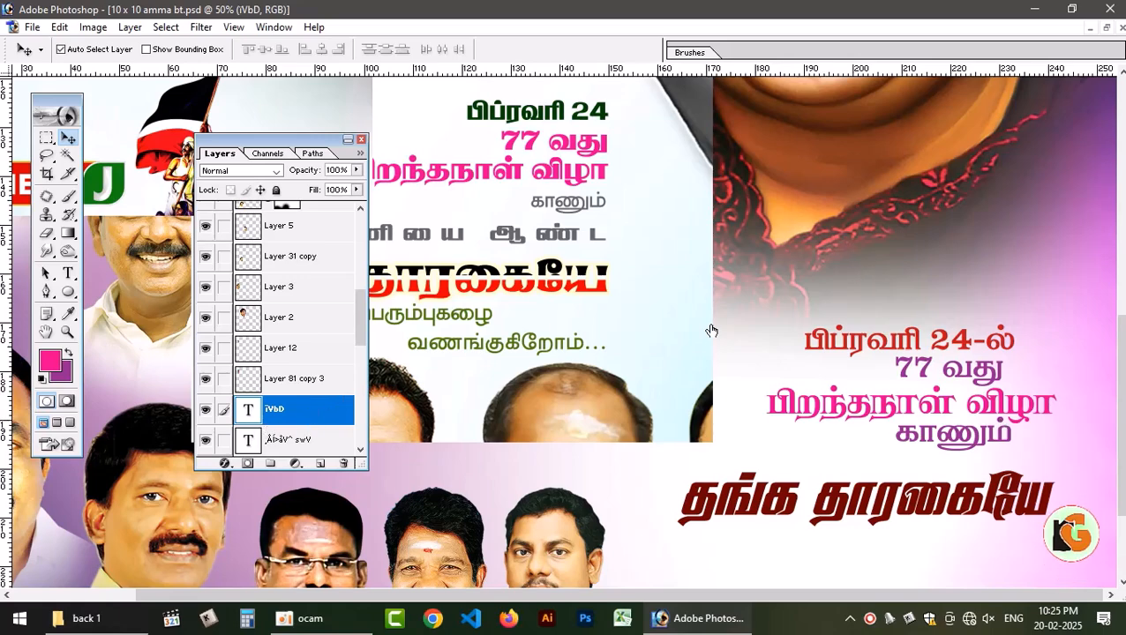
pyautogui.doubleClick(327, 409)
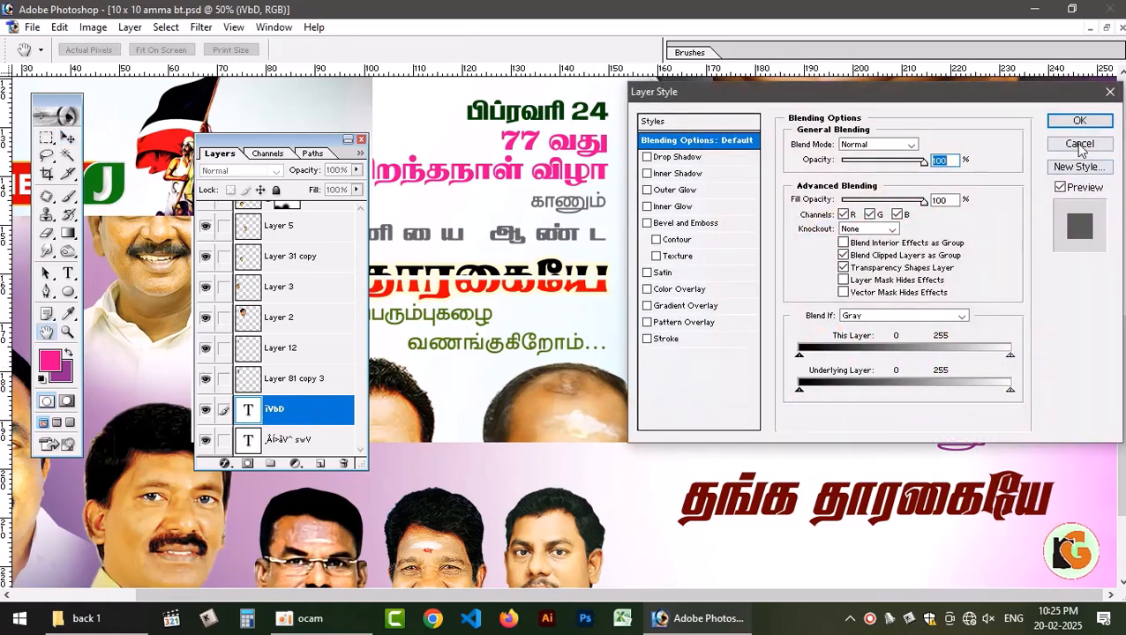
pyautogui.click(1079, 145)
pyautogui.click(49, 360)
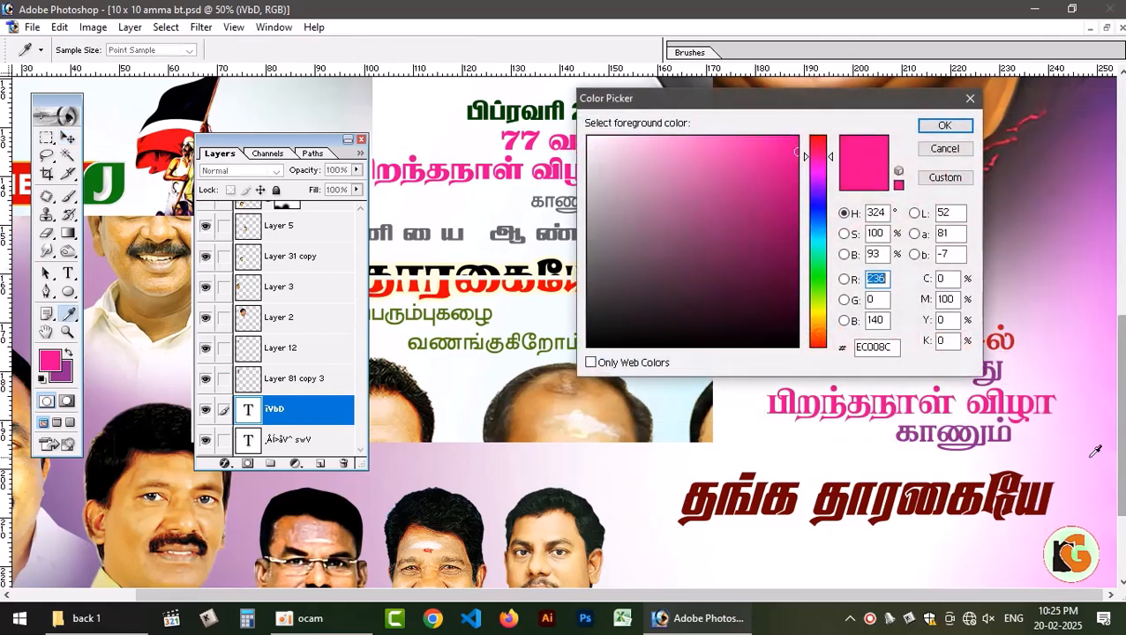
pyautogui.click(951, 281)
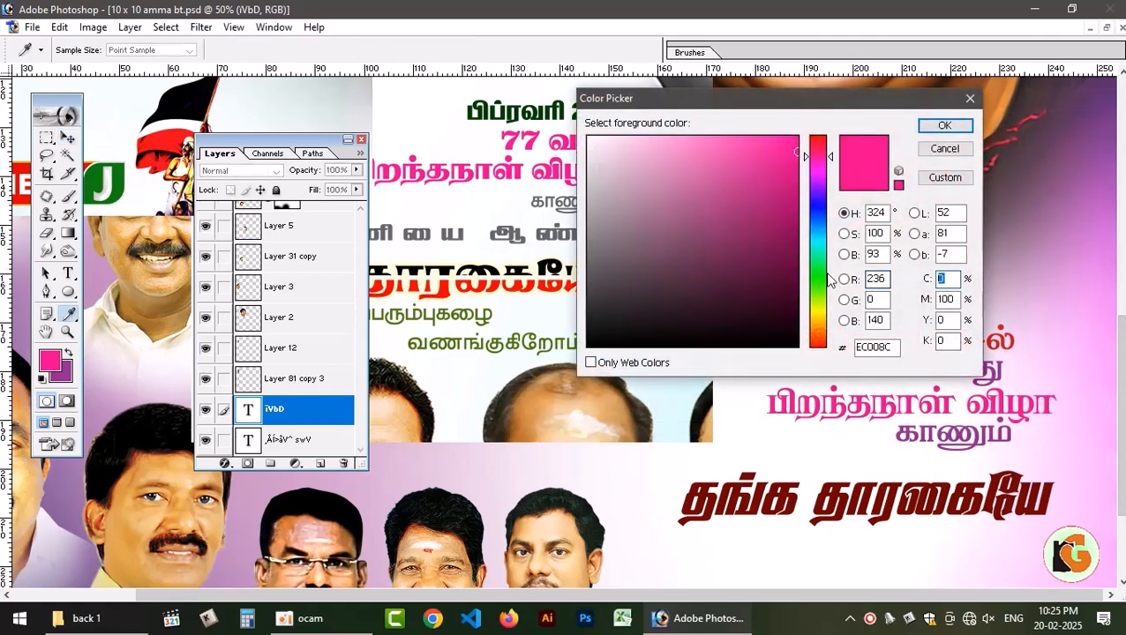
pyautogui.write('100')
pyautogui.press('Tab')
pyautogui.write('50')
pyautogui.press('Tab')
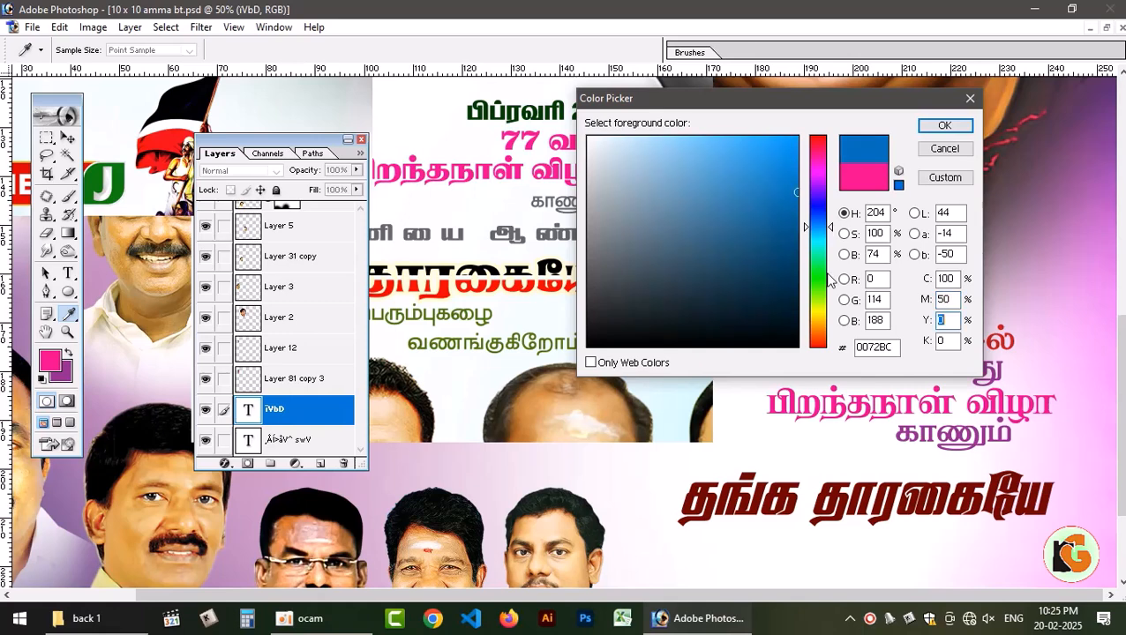
pyautogui.press('Return')
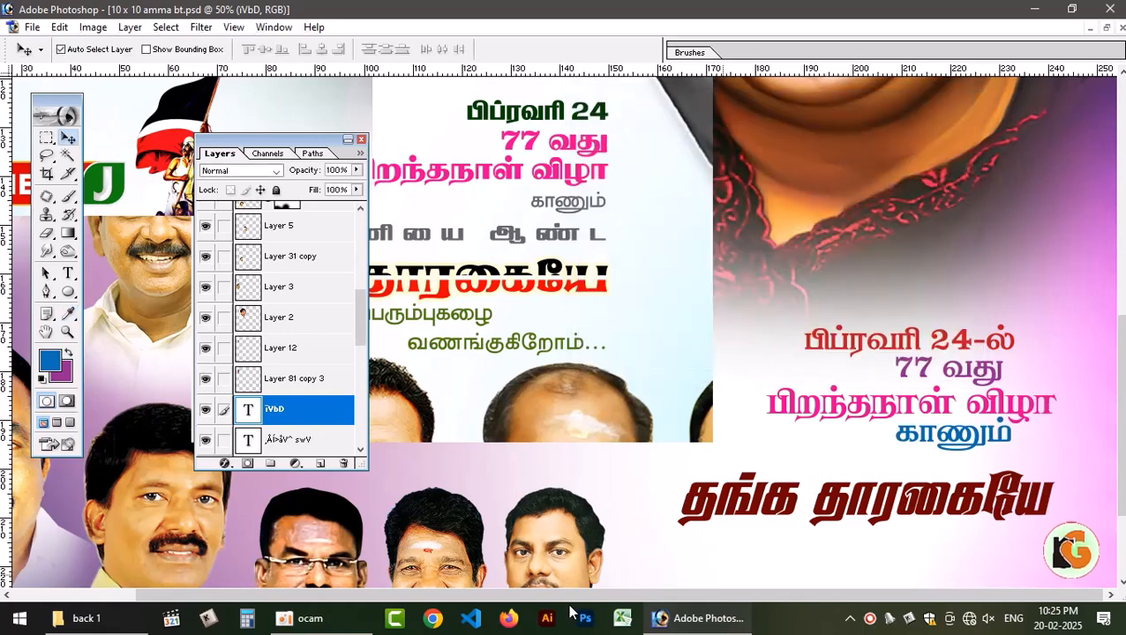
# Link "பிறந்தநாள் விழா" with "காணும்" and lower the pair, and bring "பிப்ரவரி 24-ல்" and "77 வது" down directly above them.
pyautogui.rightClick(992, 403)
pyautogui.click(995, 409)
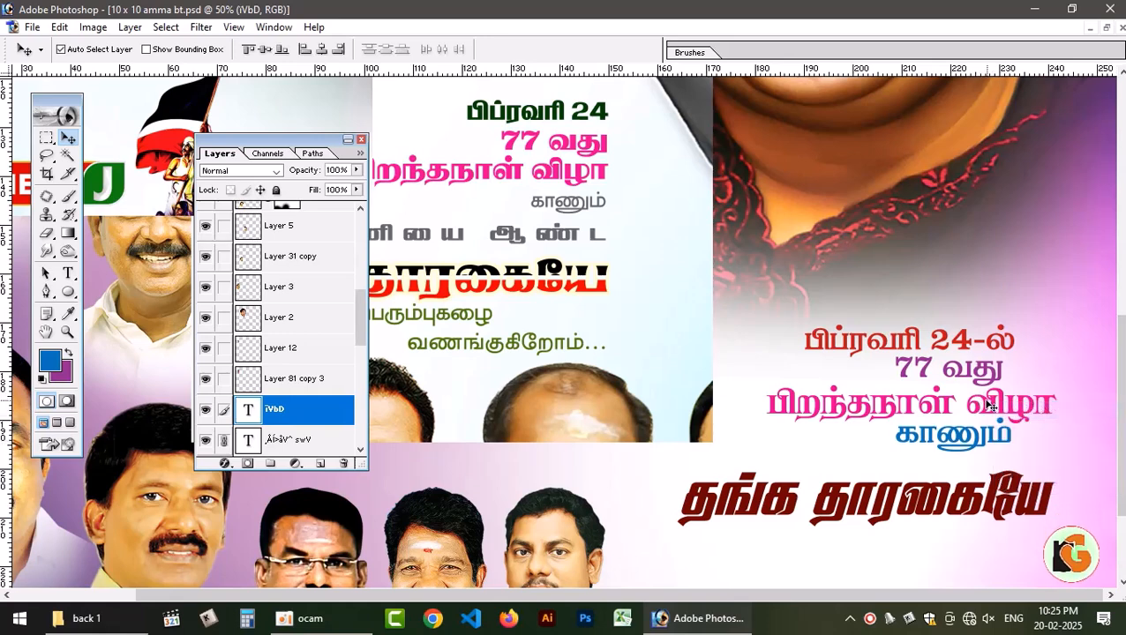
pyautogui.moveTo(990, 405); pyautogui.dragTo(991, 430)
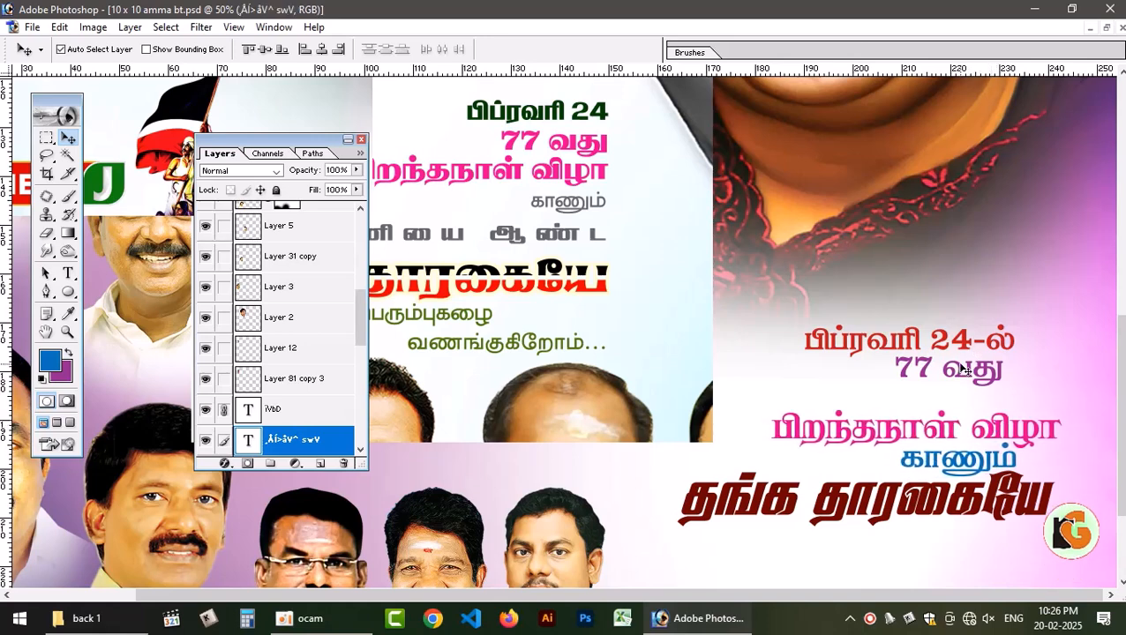
pyautogui.click(965, 370)
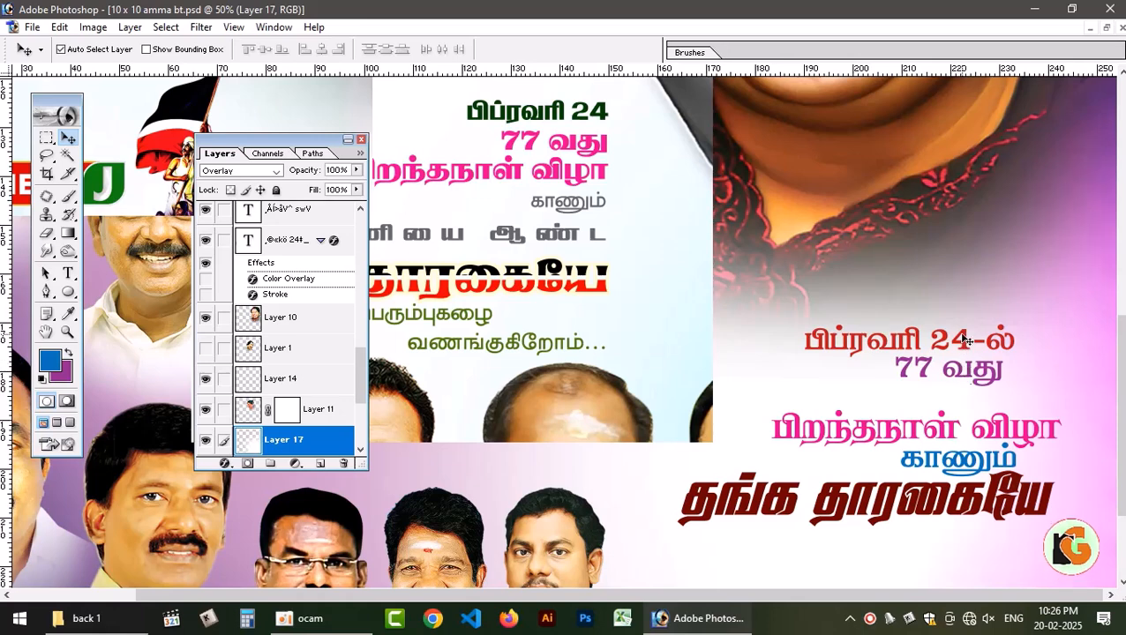
pyautogui.moveTo(965, 341); pyautogui.dragTo(948, 398)
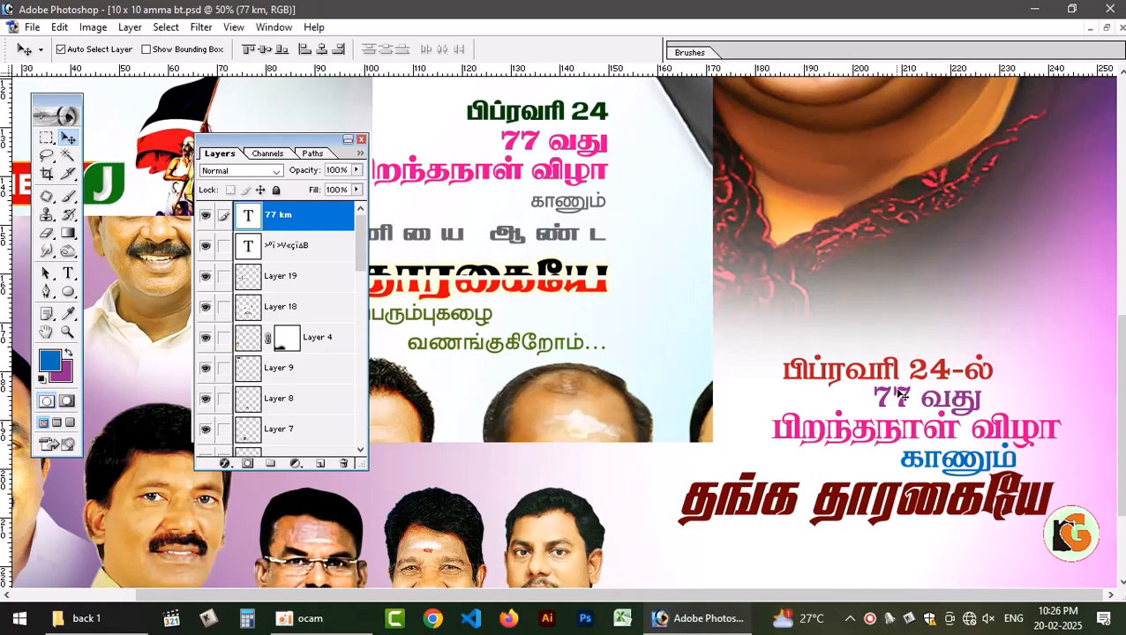
pyautogui.click(938, 365)
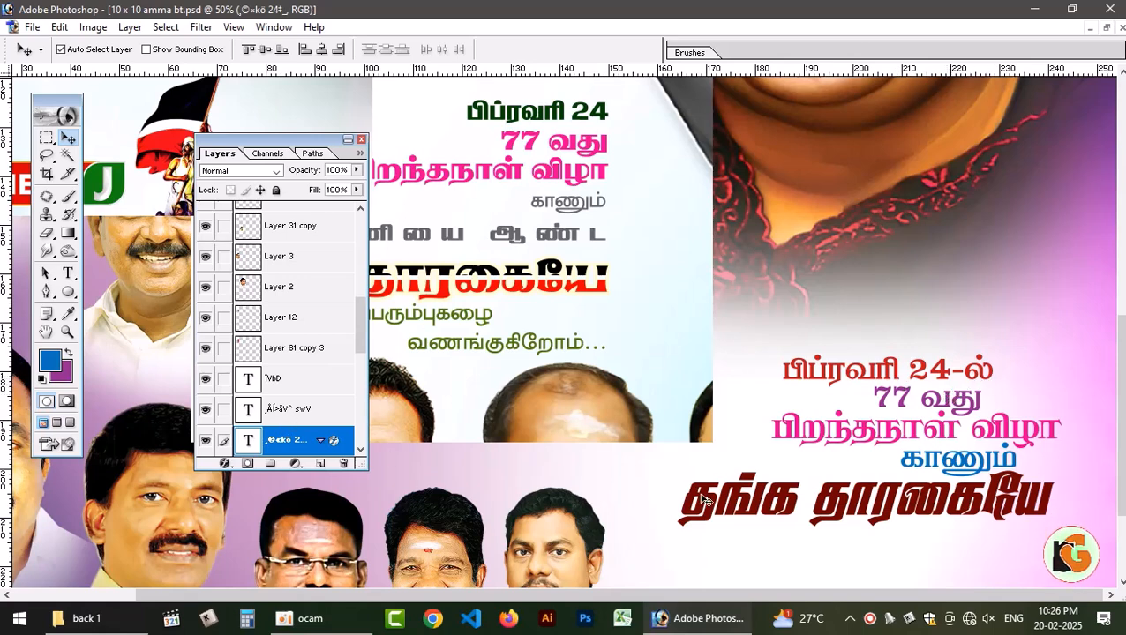
# Apply a linear gradient overlay with the black, white and red preset to "தங்க தாரகையே", scaled to 41%.
pyautogui.click(751, 481)
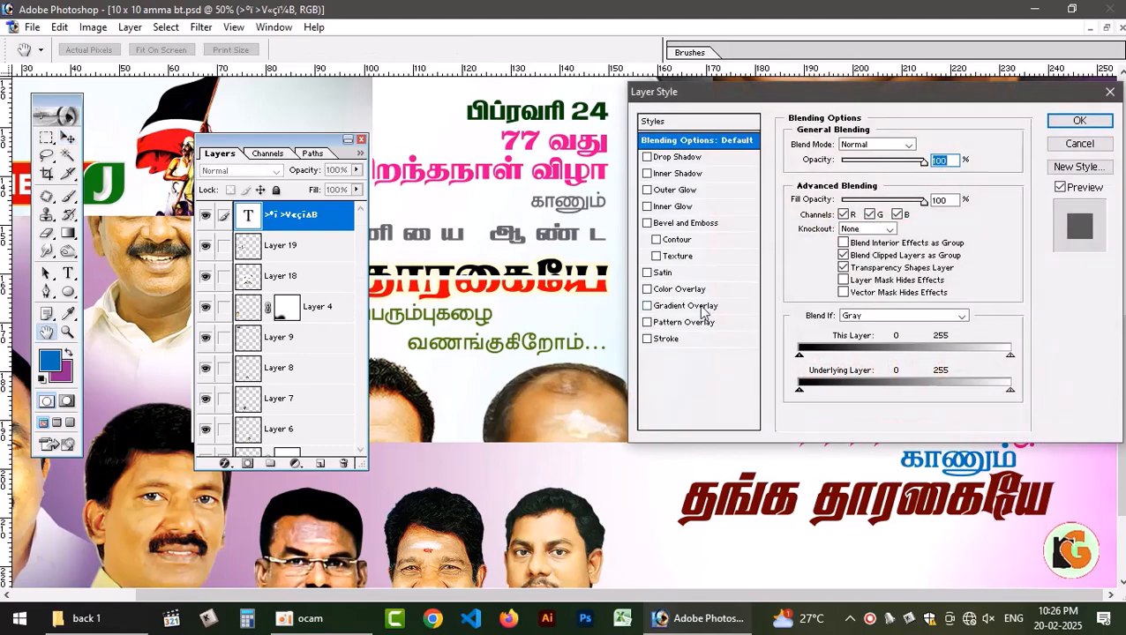
pyautogui.click(686, 306)
pyautogui.click(882, 177)
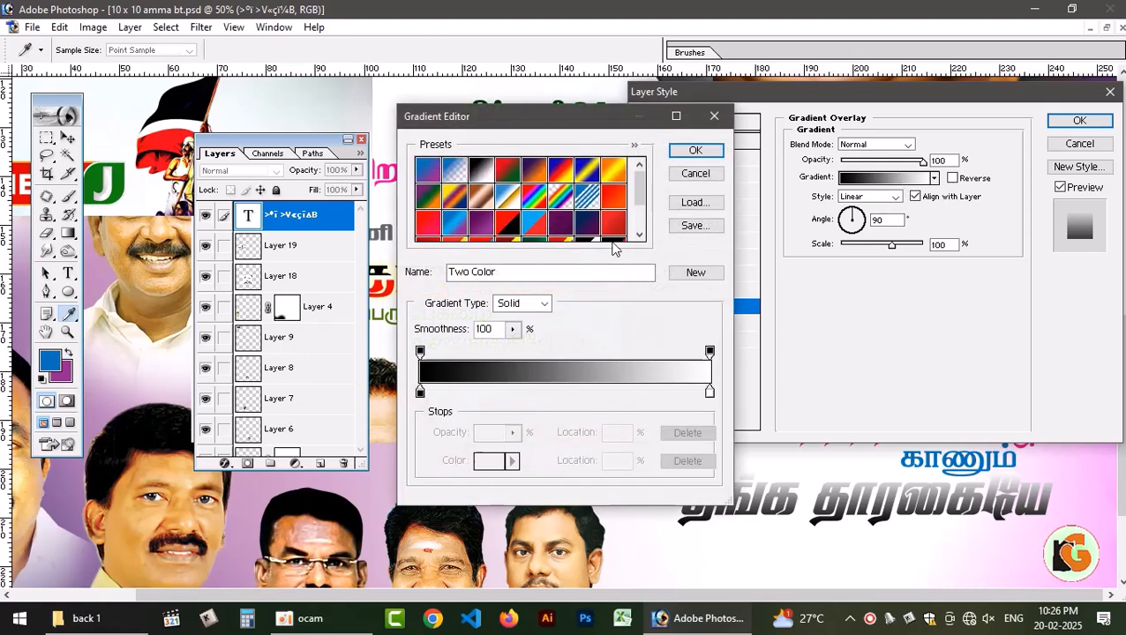
pyautogui.moveTo(640, 184); pyautogui.dragTo(640, 208)
pyautogui.click(584, 205)
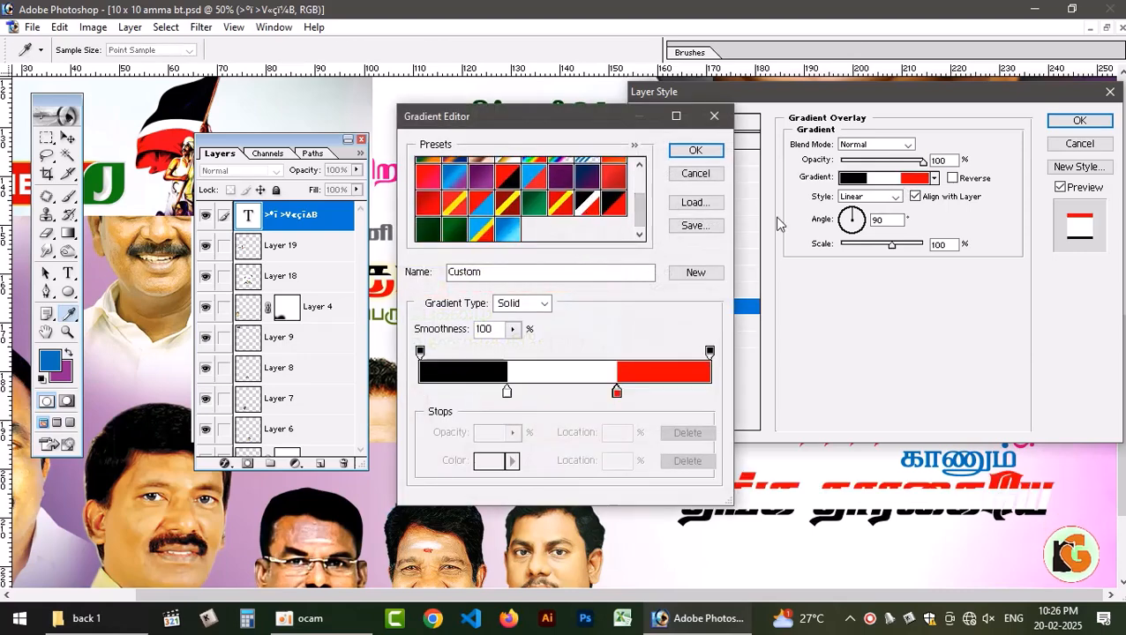
pyautogui.click(695, 150)
pyautogui.moveTo(892, 247); pyautogui.dragTo(858, 256)
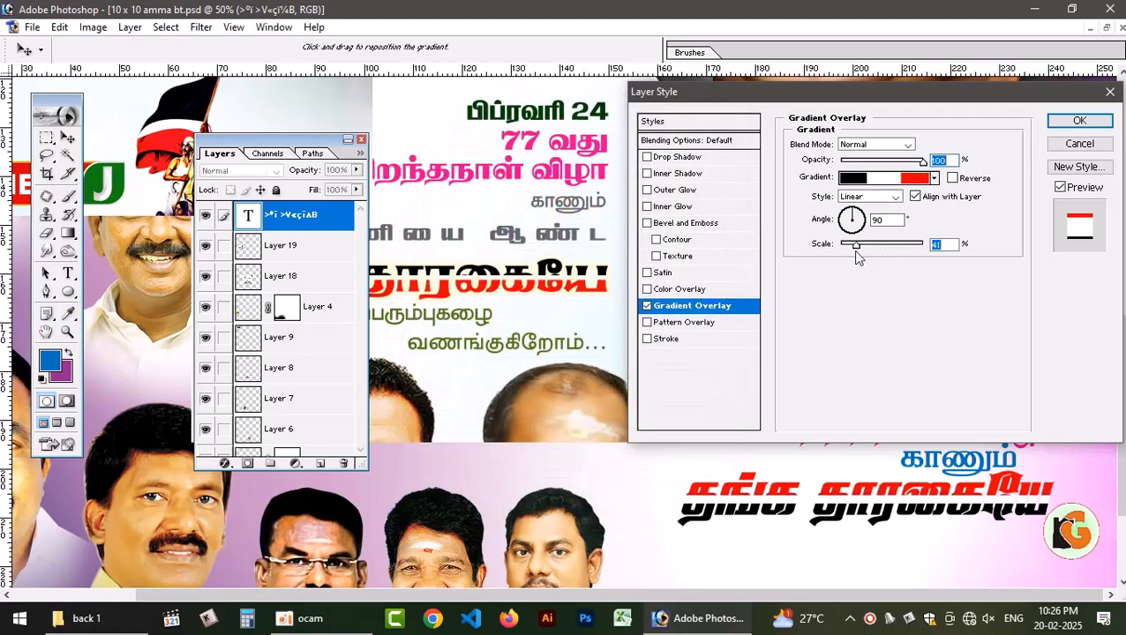
# Add an outside stroke to "தங்க தாரகையே" and colour it yellow (FFF200) by setting magenta to 0%.
pyautogui.click(676, 339)
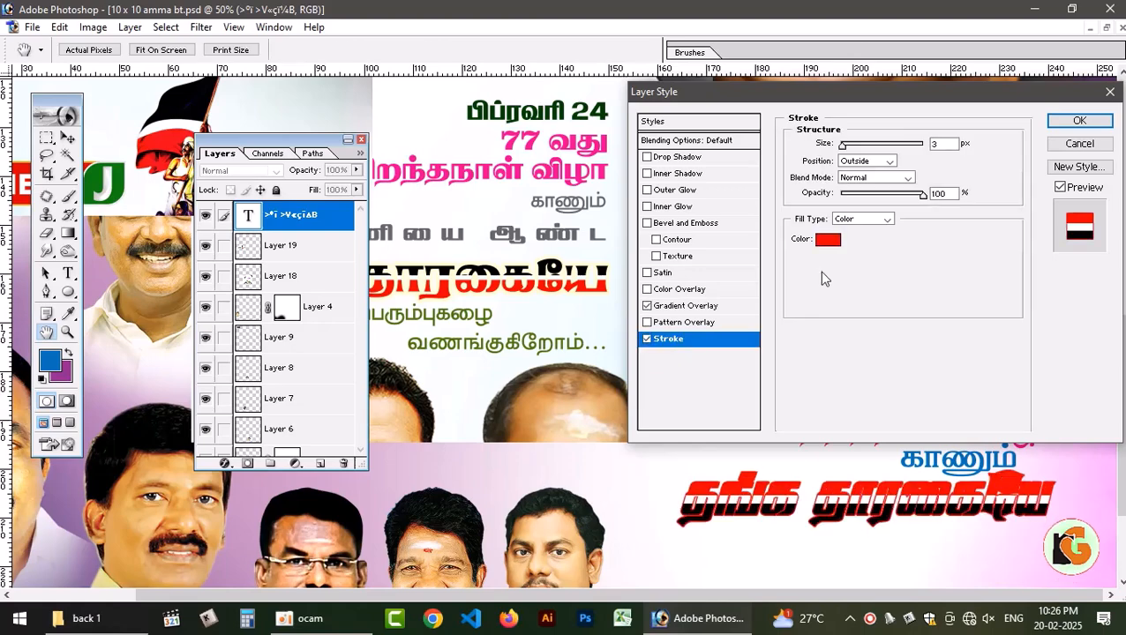
pyautogui.click(827, 240)
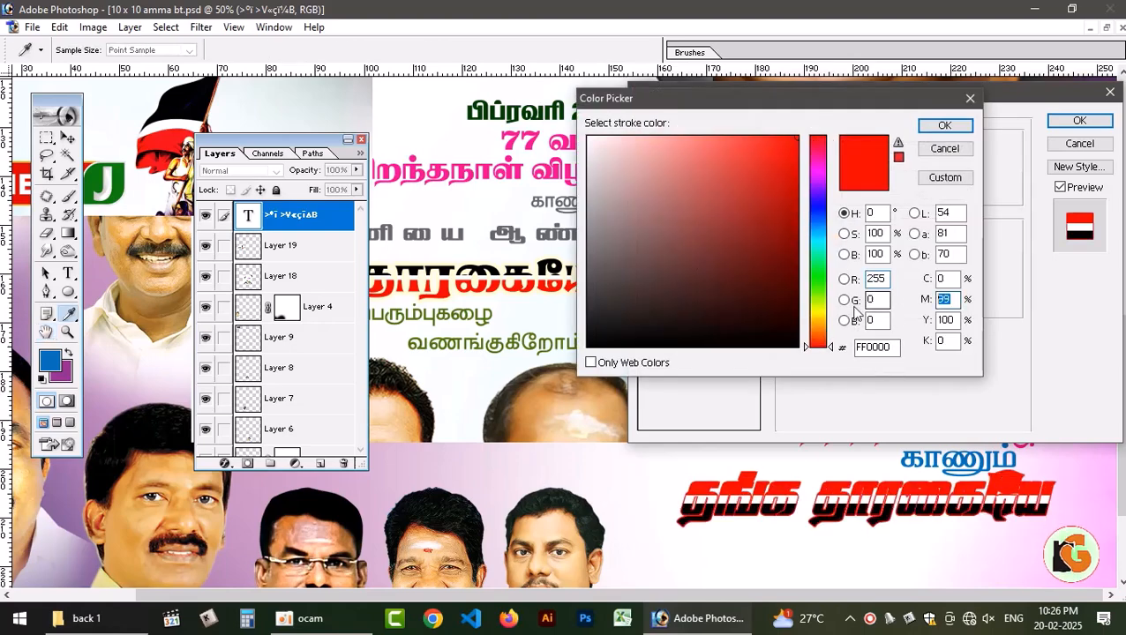
pyautogui.write('0')
pyautogui.press('Tab')
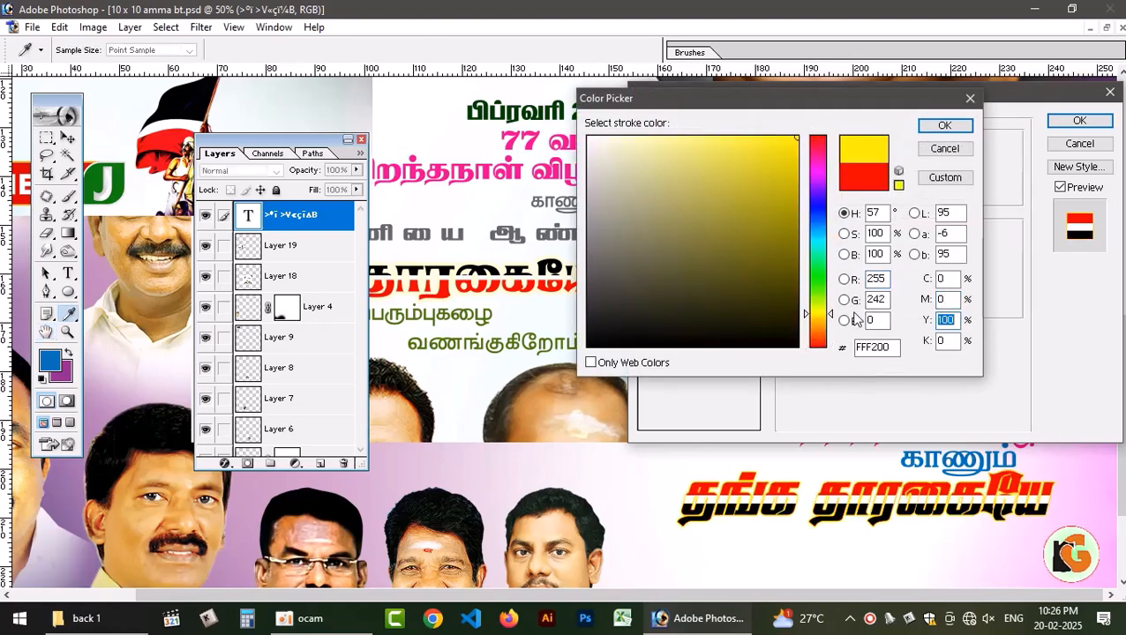
pyautogui.click(940, 129)
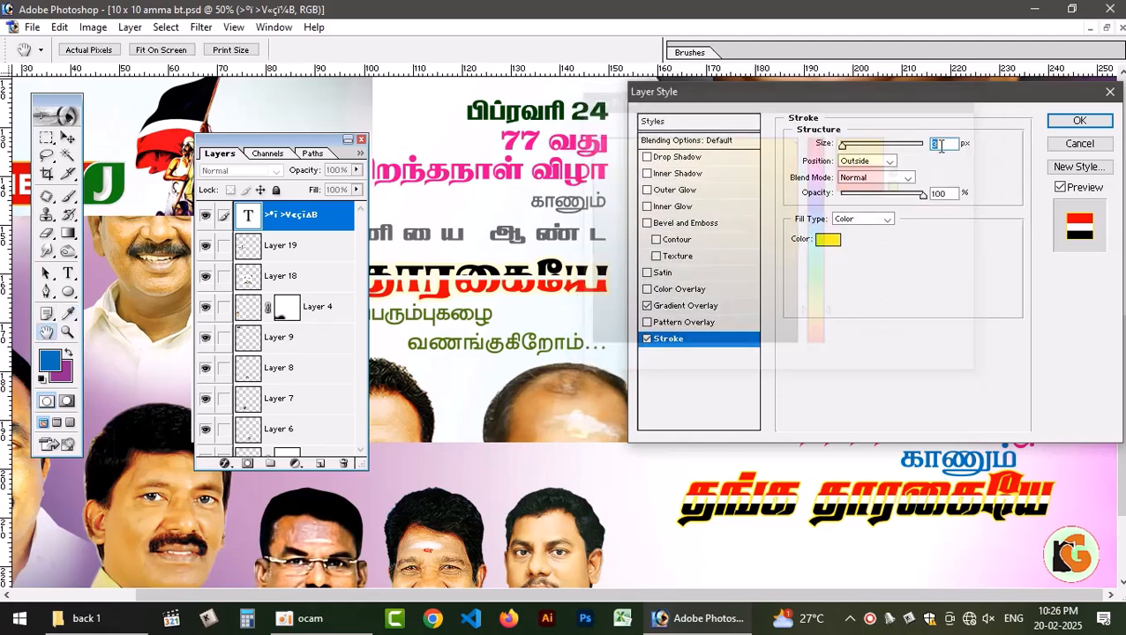
# Reverse the headline's gradient overlay so black is on top, and thicken its yellow stroke.
pyautogui.click(711, 306)
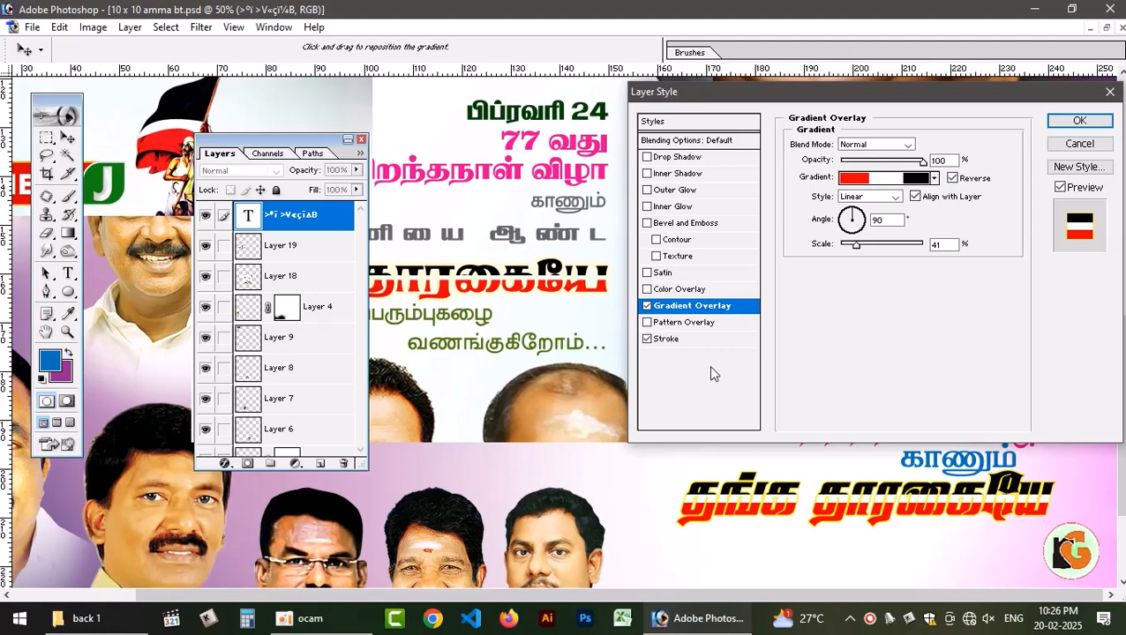
pyautogui.click(668, 341)
pyautogui.moveTo(844, 145); pyautogui.dragTo(850, 150)
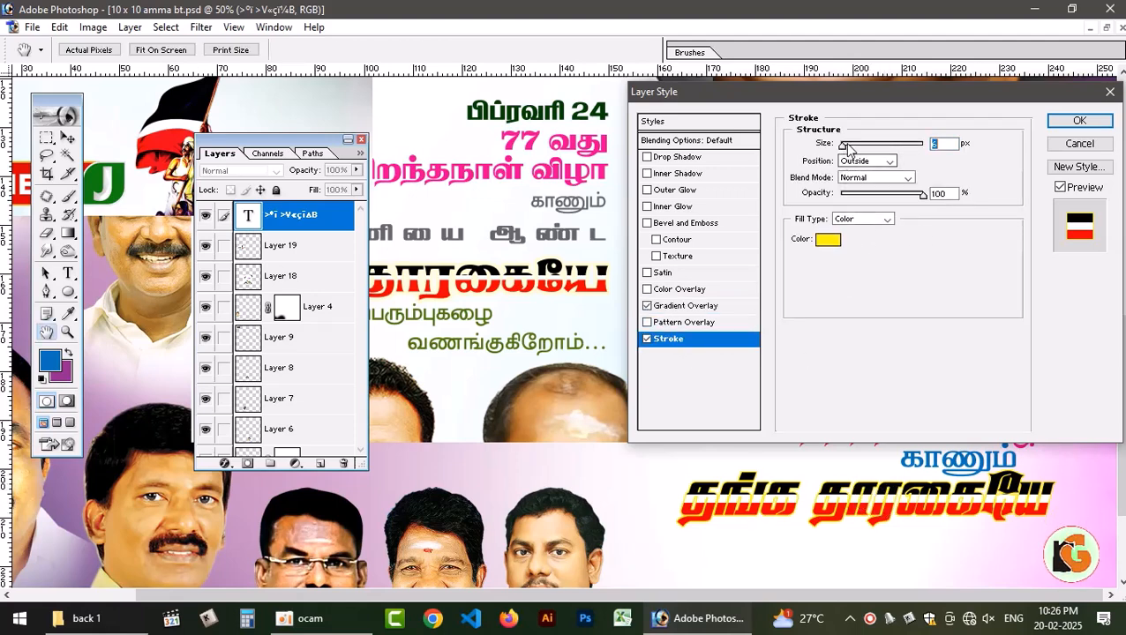
pyautogui.press('Return')
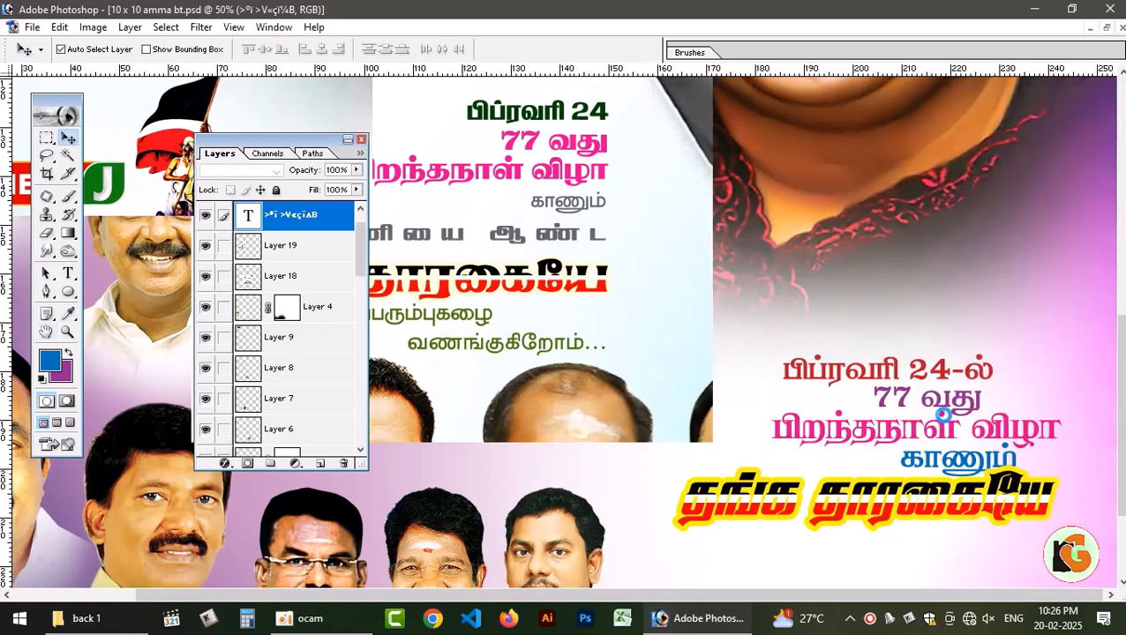
# Shift the "தங்க தாரகையே" headline slightly down, just below "காணும்".
pyautogui.click(990, 430)
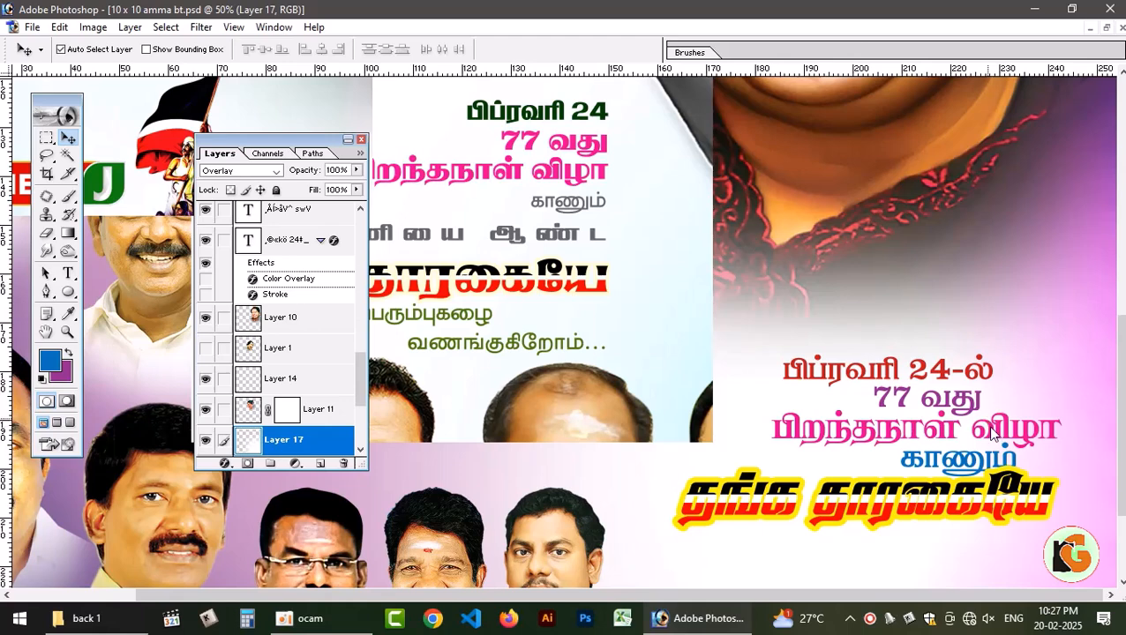
pyautogui.moveTo(995, 488); pyautogui.dragTo(1000, 488)
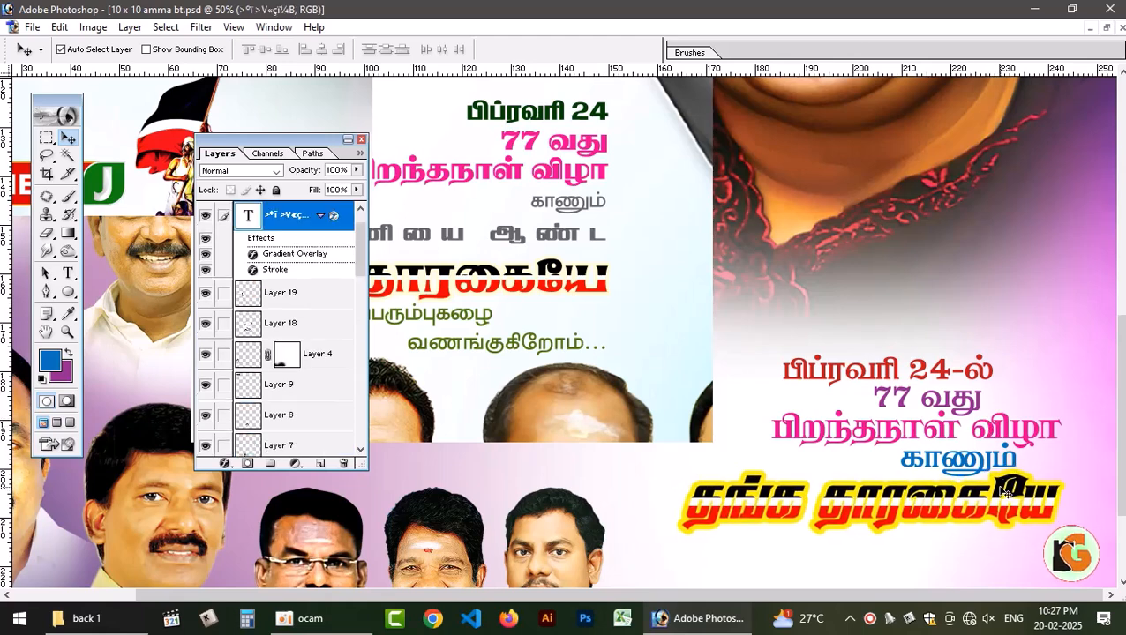
# Add a white outside stroke to the pink "பிறந்தநாள் விழா" text line.
pyautogui.click(1002, 450)
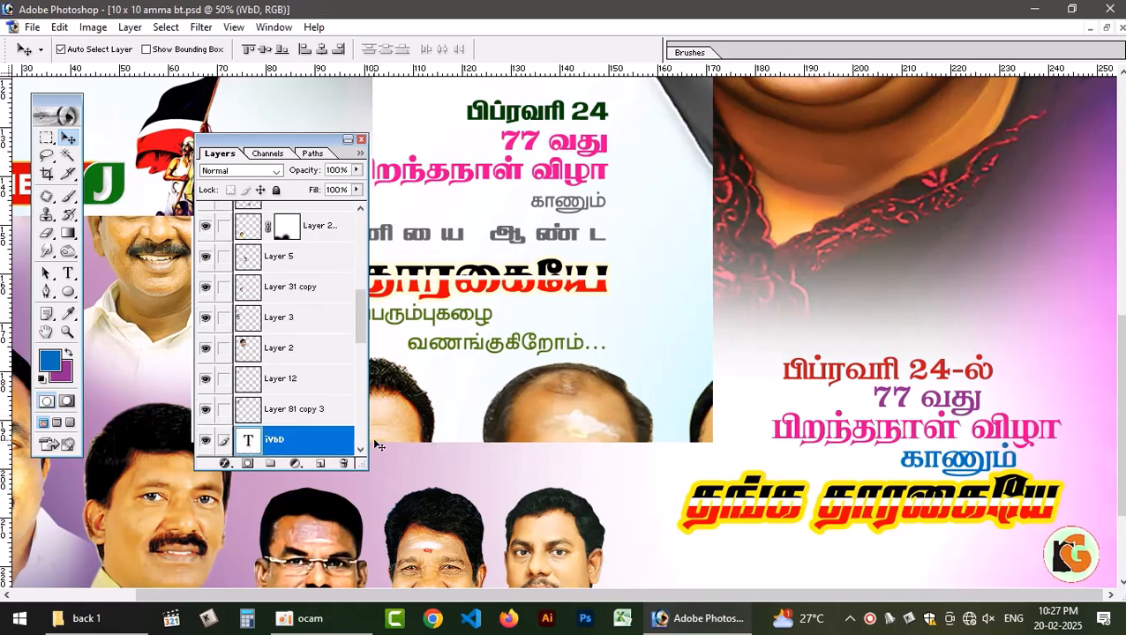
pyautogui.click(995, 432)
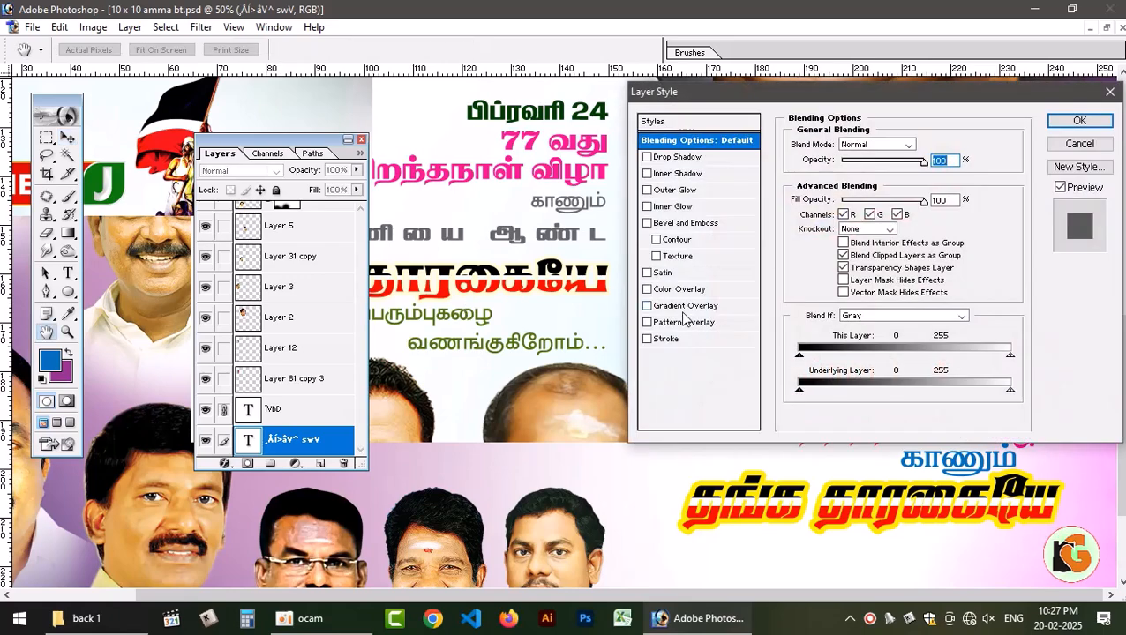
pyautogui.click(668, 341)
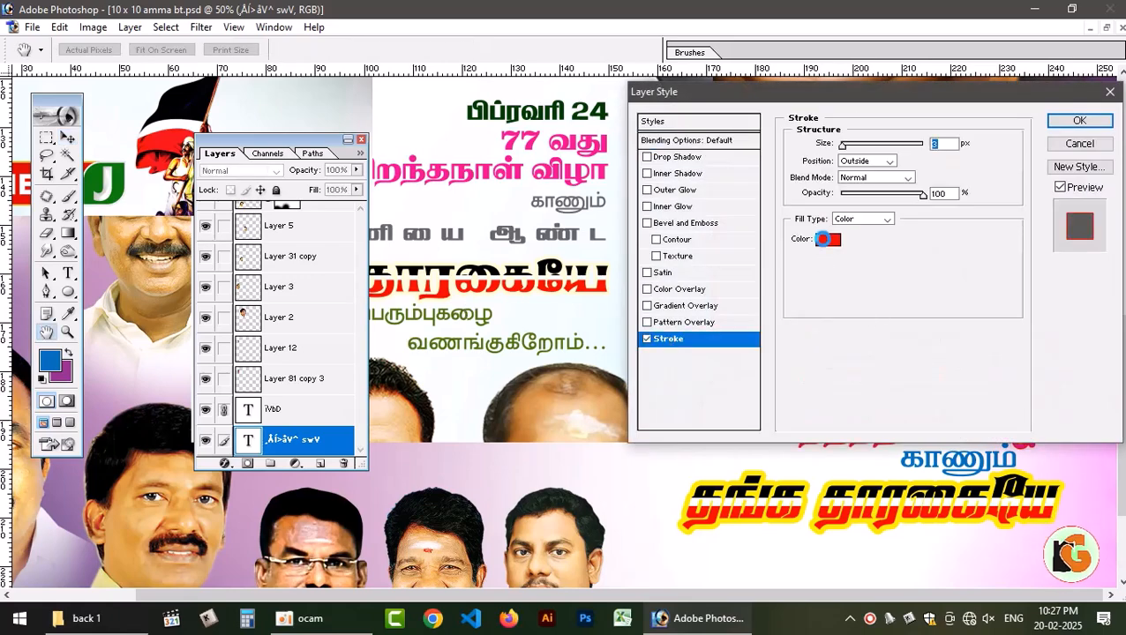
pyautogui.click(822, 239)
pyautogui.moveTo(729, 269); pyautogui.dragTo(542, 132)
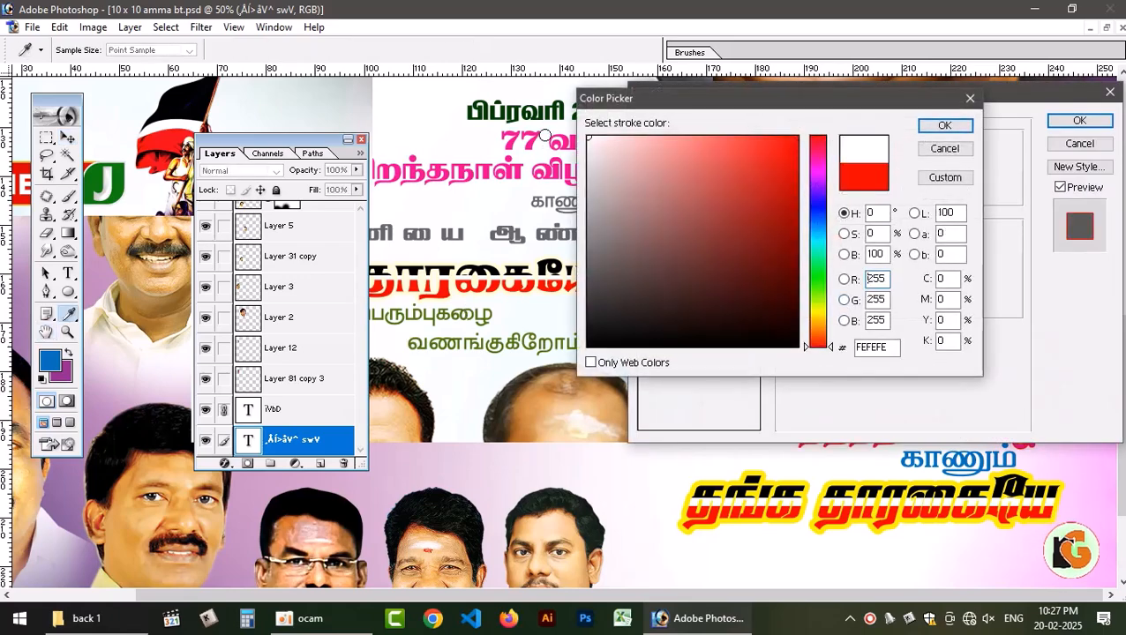
pyautogui.click(946, 126)
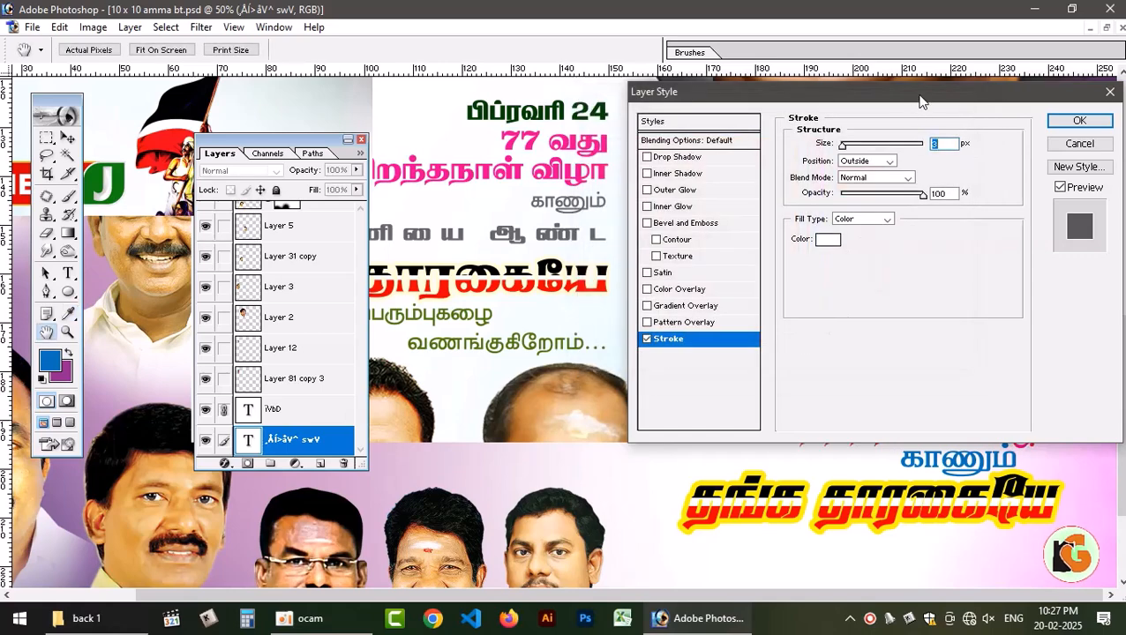
pyautogui.moveTo(920, 102); pyautogui.dragTo(558, 96)
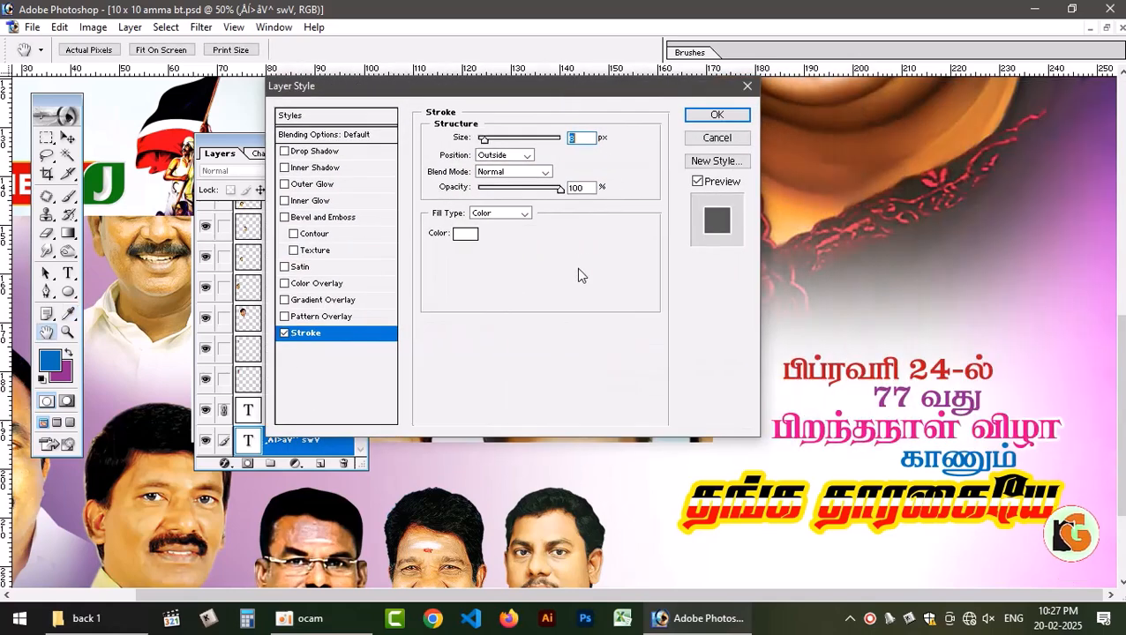
pyautogui.press('Return')
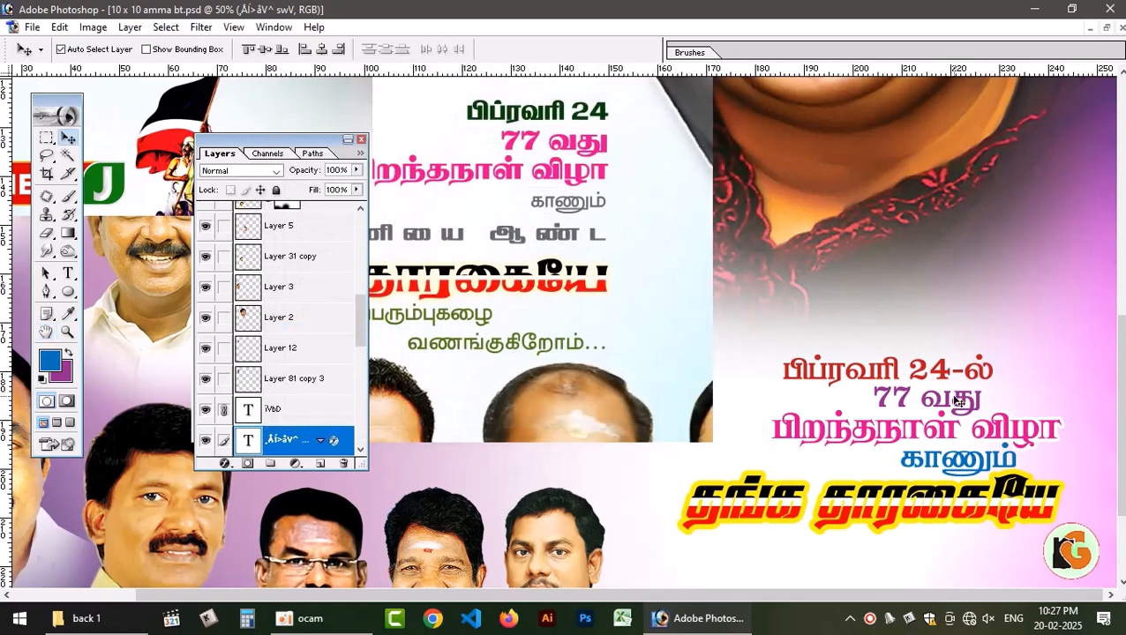
# Link the birthday text lines with the "தங்க தாரகையே" headline and shift the whole block slightly down and left.
pyautogui.click(966, 402)
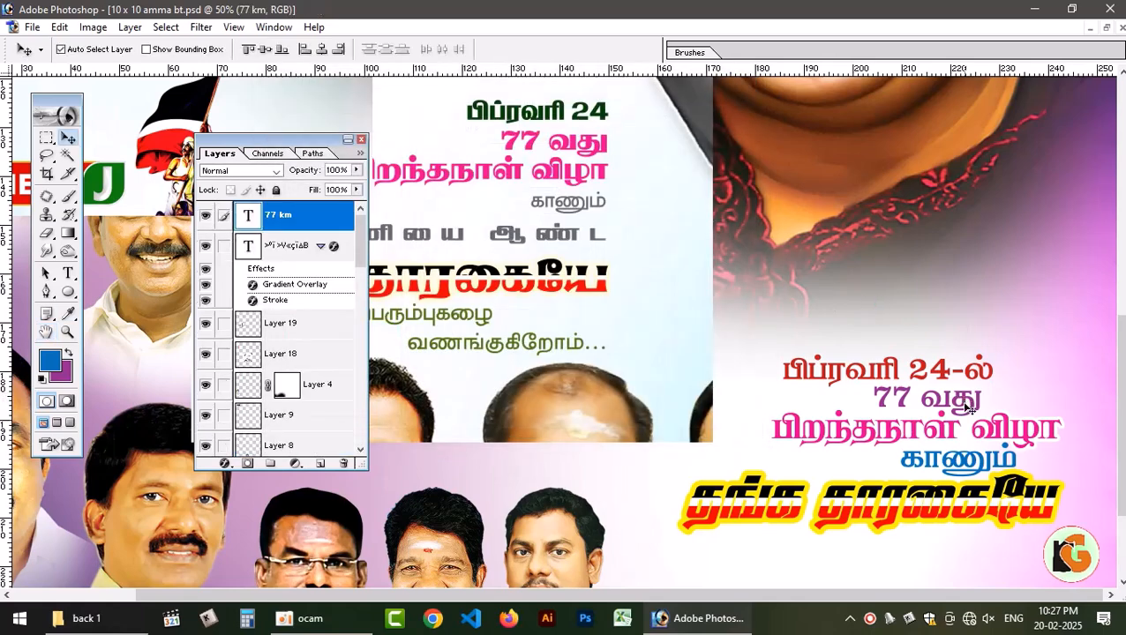
pyautogui.click(968, 401)
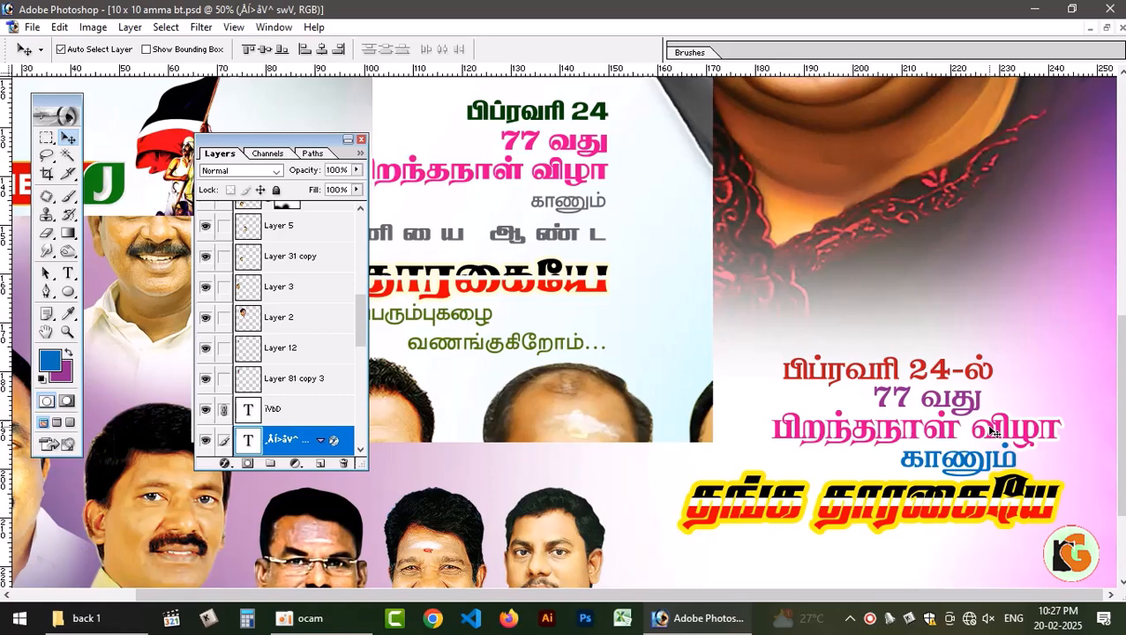
pyautogui.keyDown('shift'); pyautogui.rightClick(965, 394); pyautogui.keyUp('shift')
pyautogui.keyDown('shift'); pyautogui.click(980, 405); pyautogui.keyUp('shift')
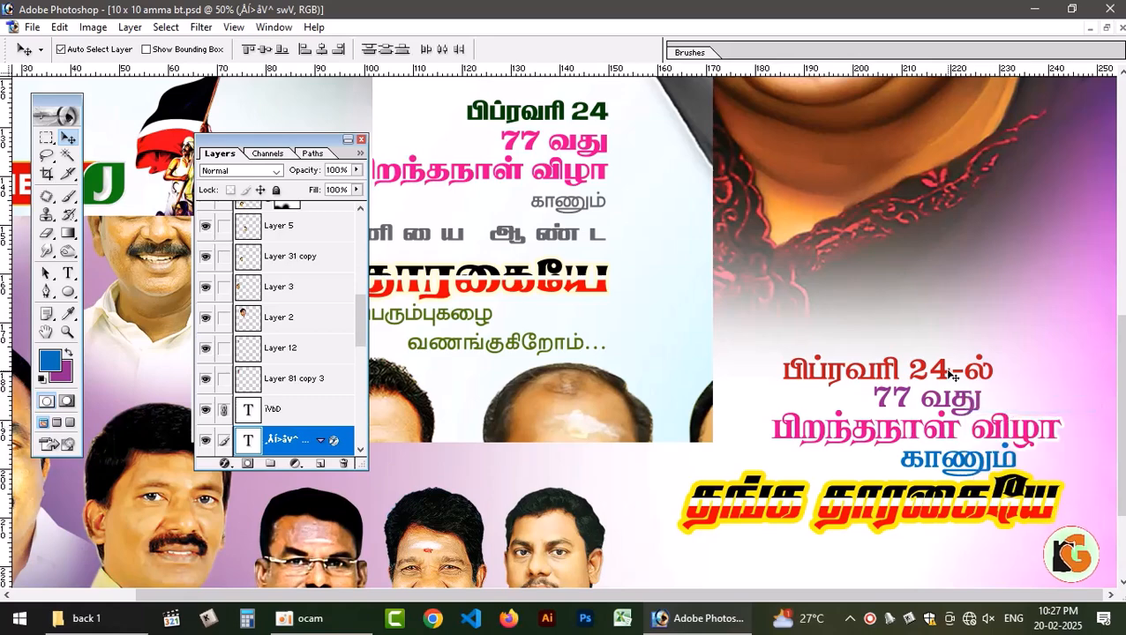
pyautogui.rightClick(946, 366)
pyautogui.click(980, 375)
pyautogui.rightClick(1004, 451)
pyautogui.click(1012, 481)
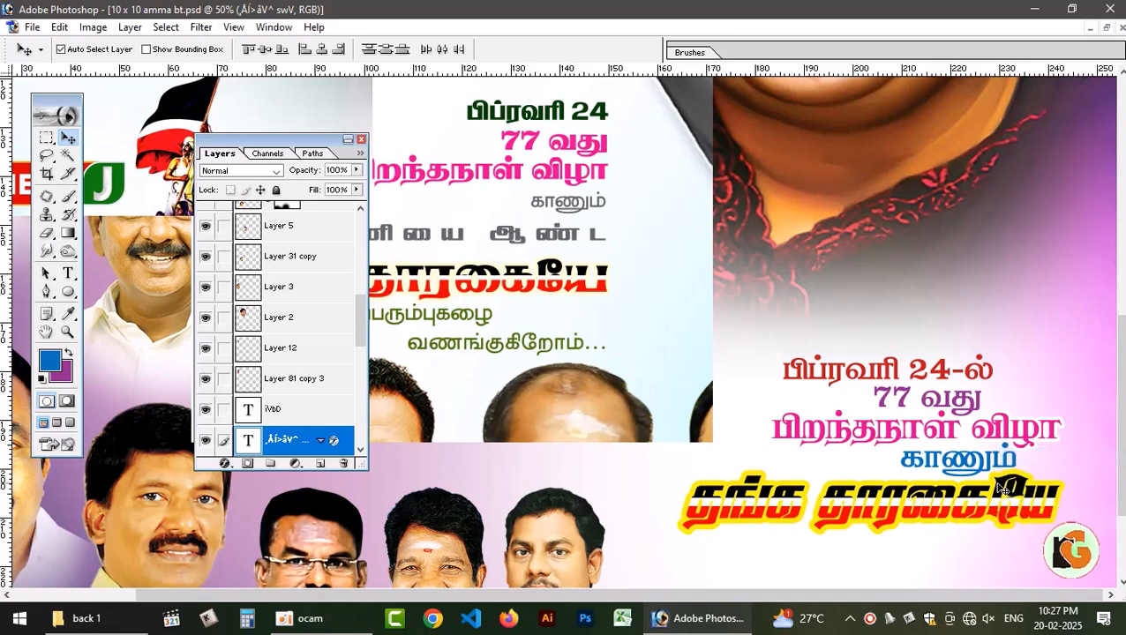
pyautogui.keyDown('shift'); pyautogui.rightClick(999, 485); pyautogui.keyUp('shift')
pyautogui.keyDown('shift'); pyautogui.click(1014, 498); pyautogui.keyUp('shift')
pyautogui.moveTo(997, 486)
pyautogui.mouseDown()
pyautogui.moveTo(1004, 475)
pyautogui.moveTo(1000, 487)
pyautogui.mouseUp()
pyautogui.rightClick(1004, 453)
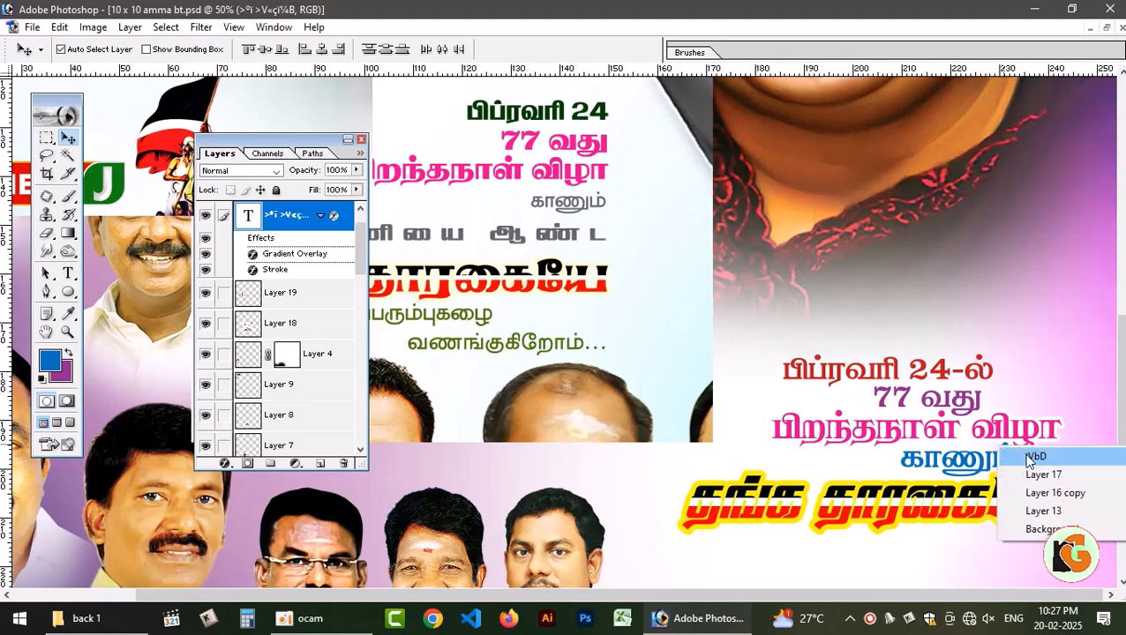
pyautogui.click(1008, 455)
pyautogui.moveTo(1006, 487); pyautogui.dragTo(988, 519)
# Move the reference poster up and copy its flag-bearing statue, outlined with the Lasso, onto a separate layer.
pyautogui.hotkey('ctrl', '-')
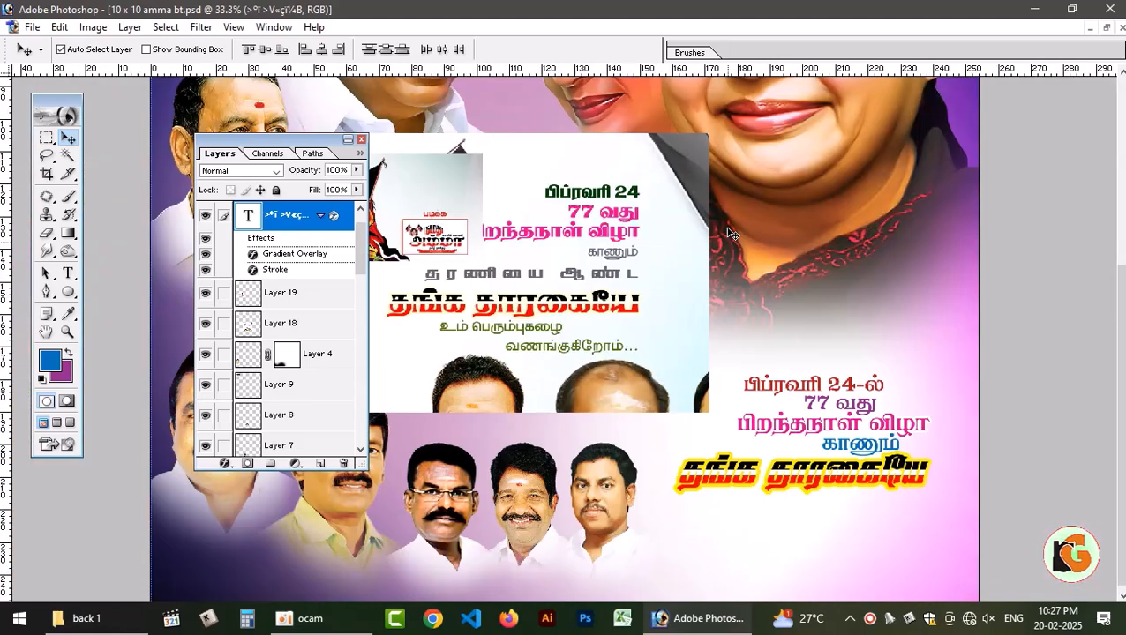
pyautogui.hotkey('ctrl', '-')
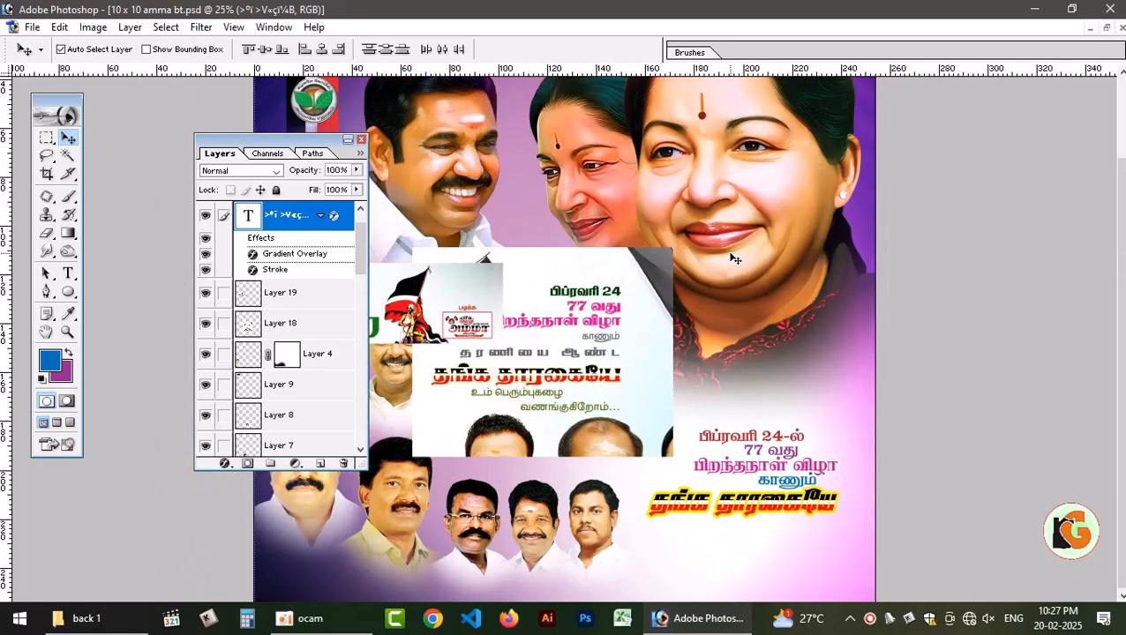
pyautogui.moveTo(536, 346); pyautogui.dragTo(651, 284)
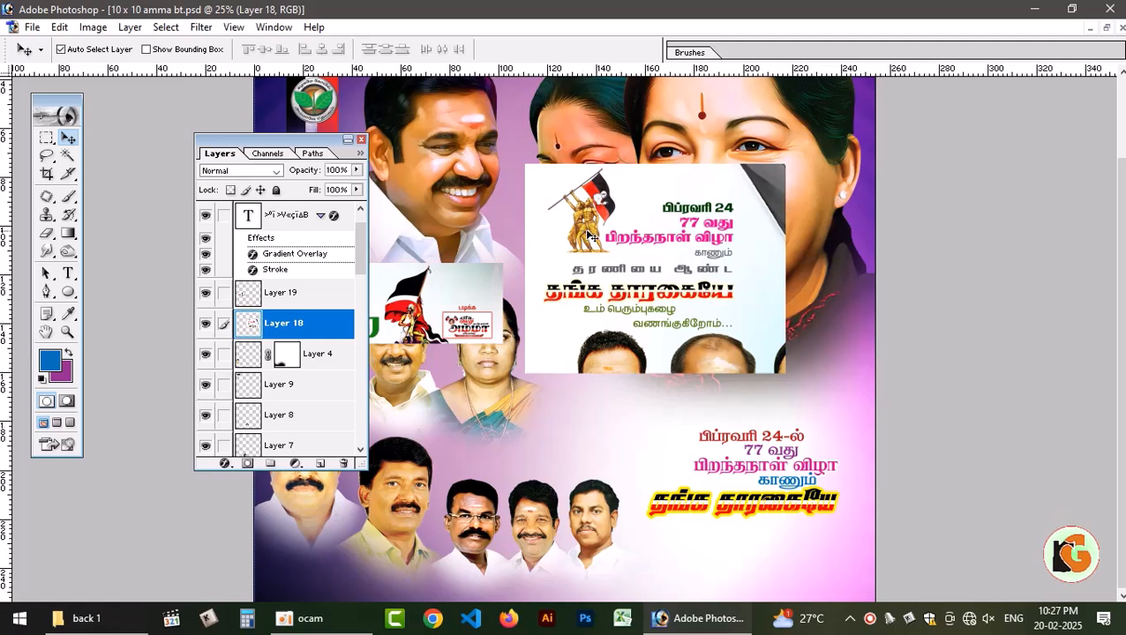
pyautogui.press('l')
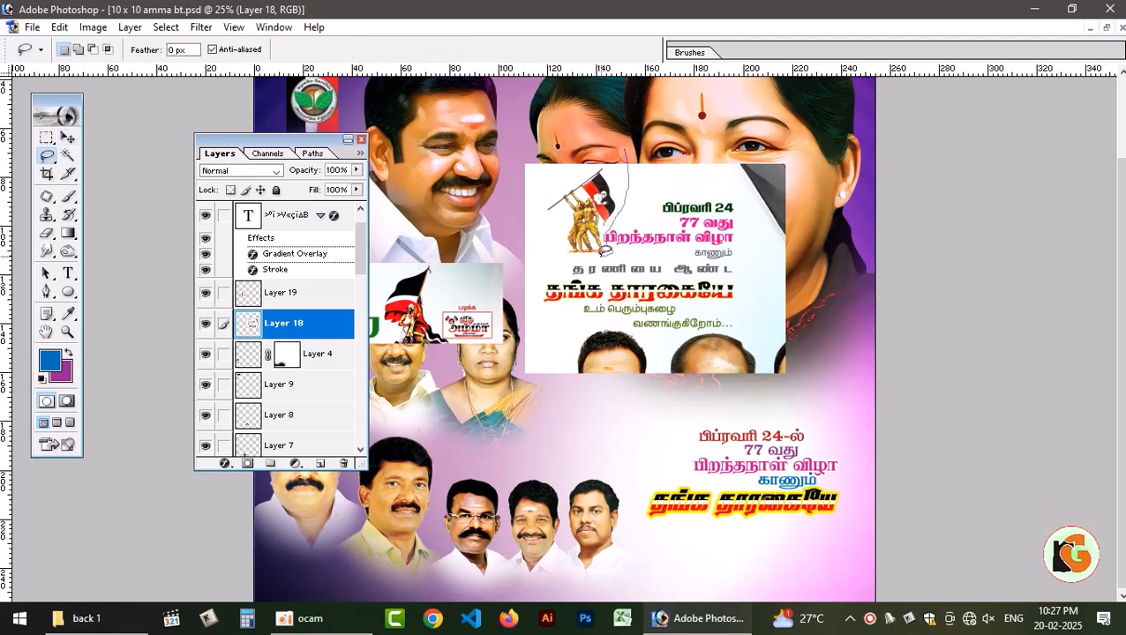
pyautogui.moveTo(607, 250)
pyautogui.mouseDown()
pyautogui.moveTo(530, 220)
pyautogui.moveTo(628, 140)
pyautogui.moveTo(628, 159)
pyautogui.mouseUp()
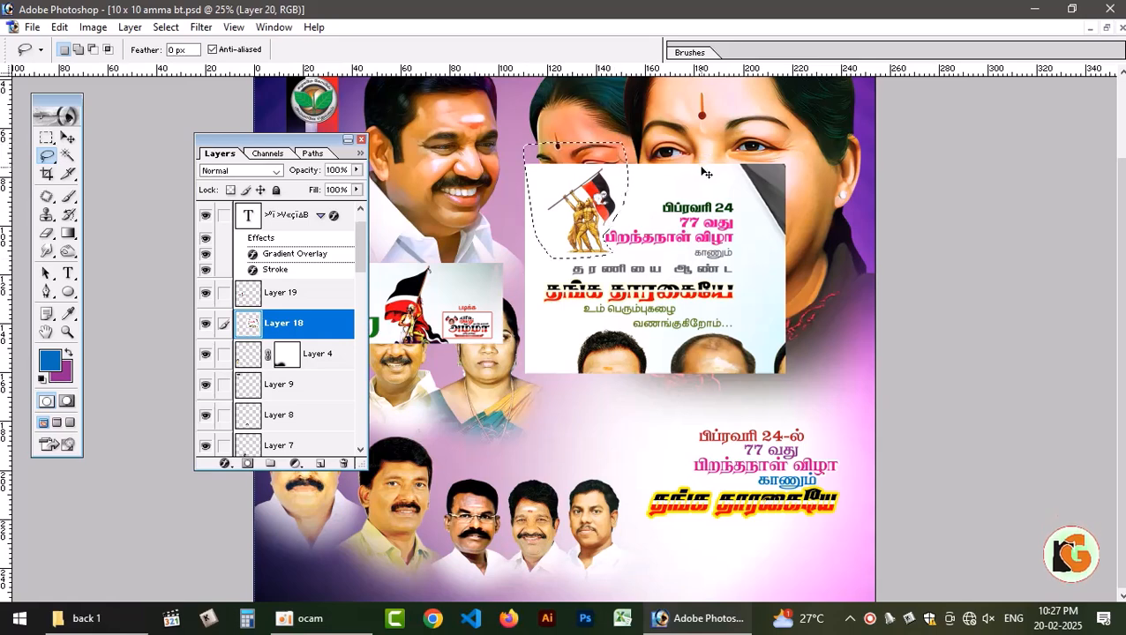
pyautogui.hotkey('ctrl', 'j')
# Delete the reference poster layer, keeping the copied statue.
pyautogui.press('v')
pyautogui.click(722, 213)
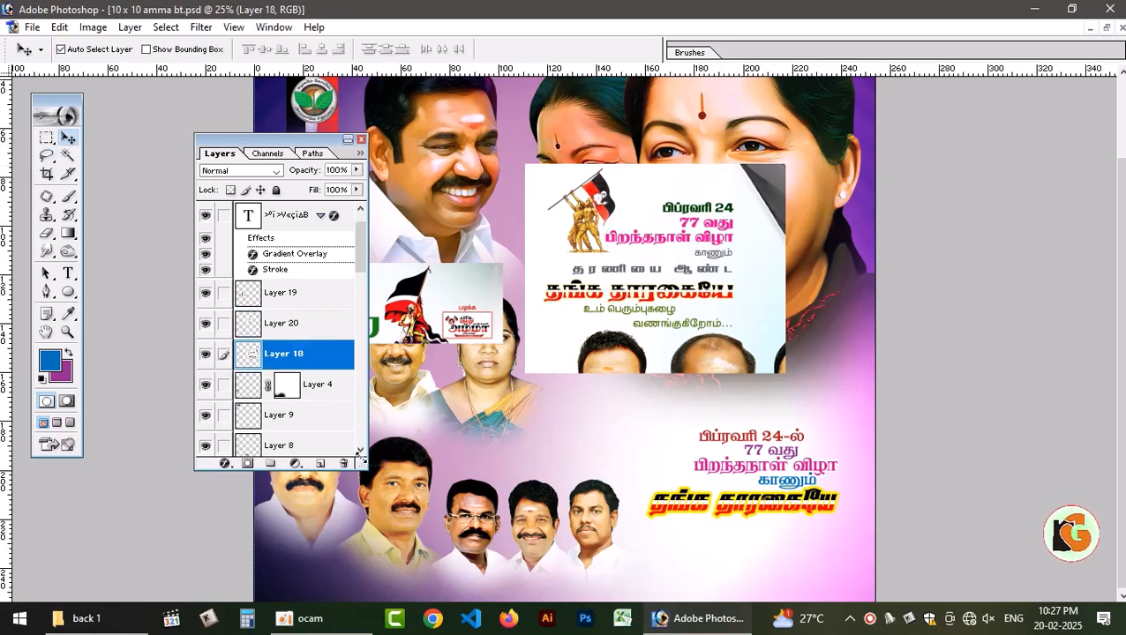
pyautogui.click(344, 463)
# Set the statue layer's blend mode to Multiply and place it above the end of the birthday text.
pyautogui.click(590, 205)
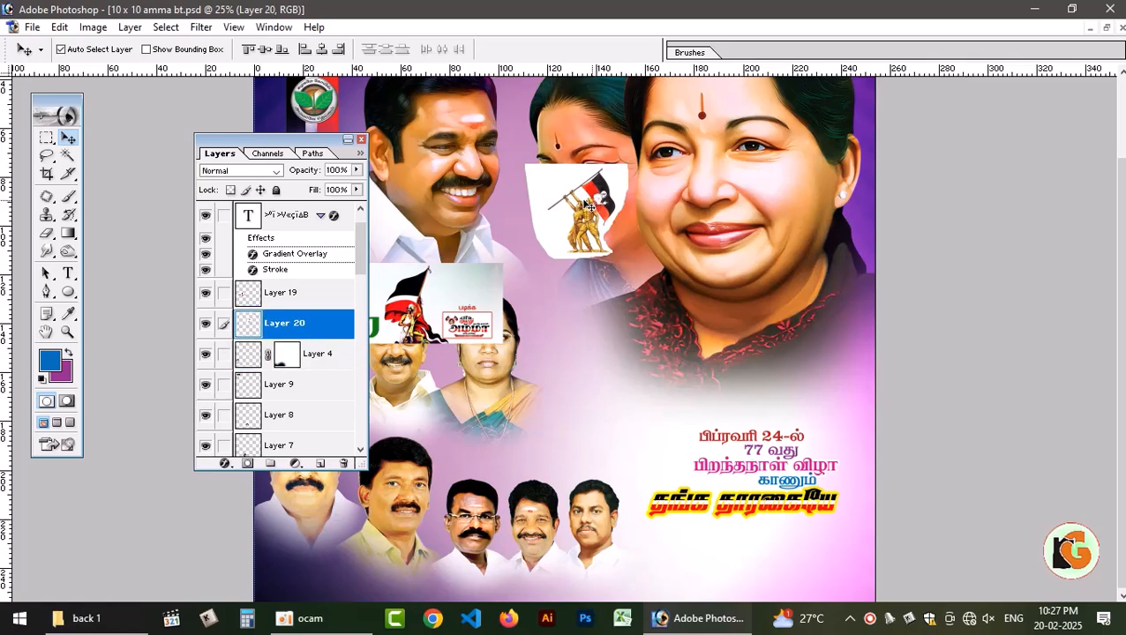
pyautogui.click(261, 171)
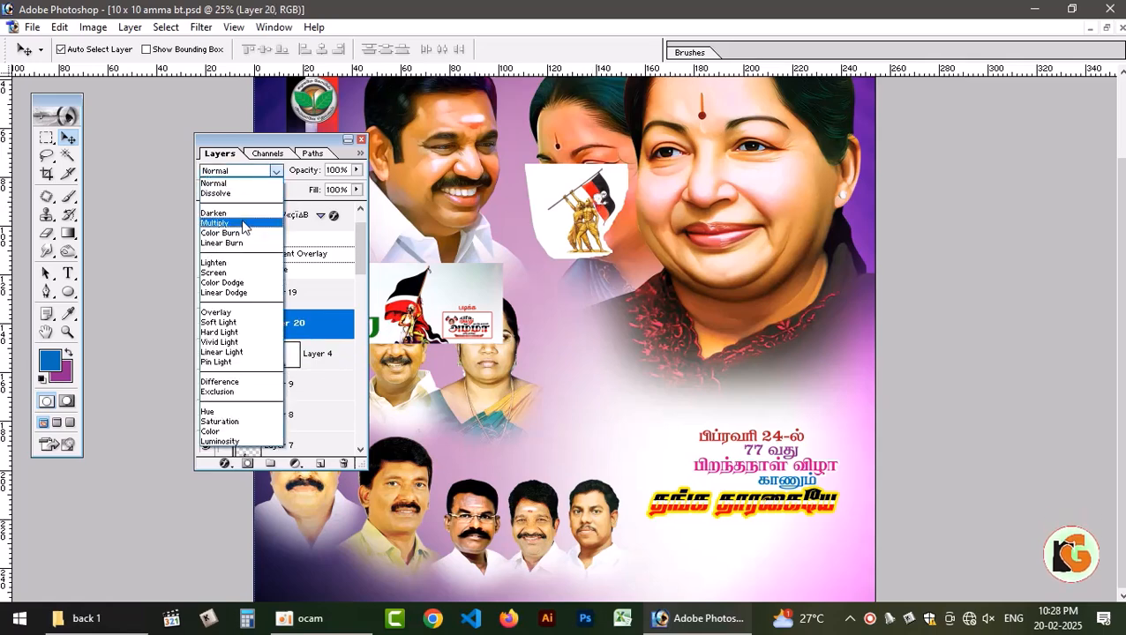
pyautogui.click(242, 224)
pyautogui.moveTo(600, 181); pyautogui.dragTo(840, 379)
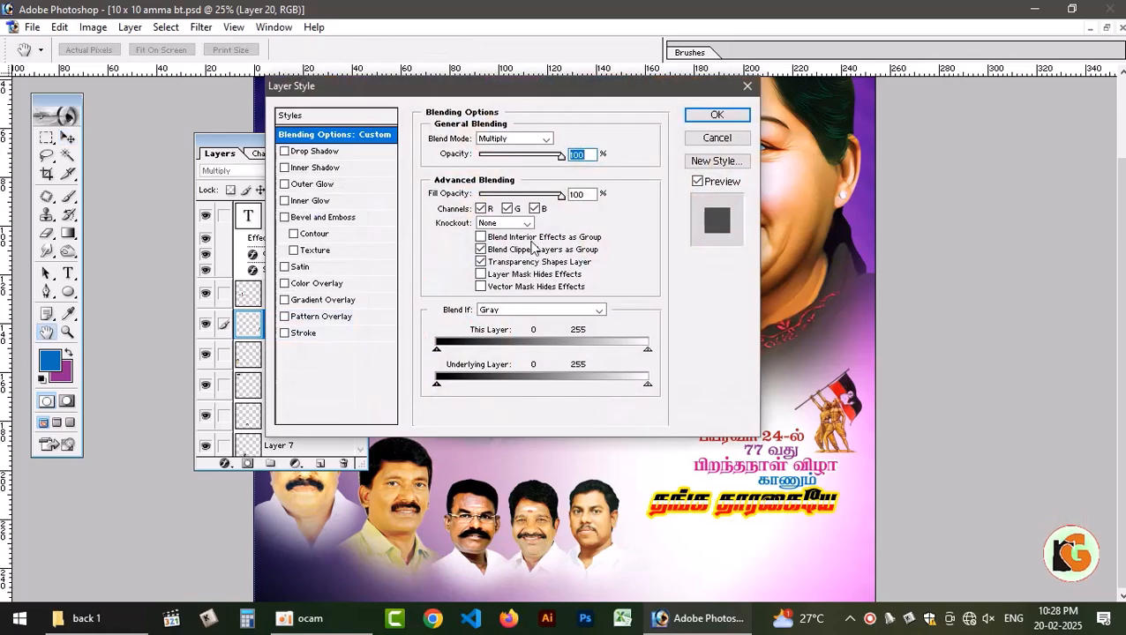
# Add a white outer glow to the statue with Normal blend mode and an increased size.
pyautogui.click(322, 185)
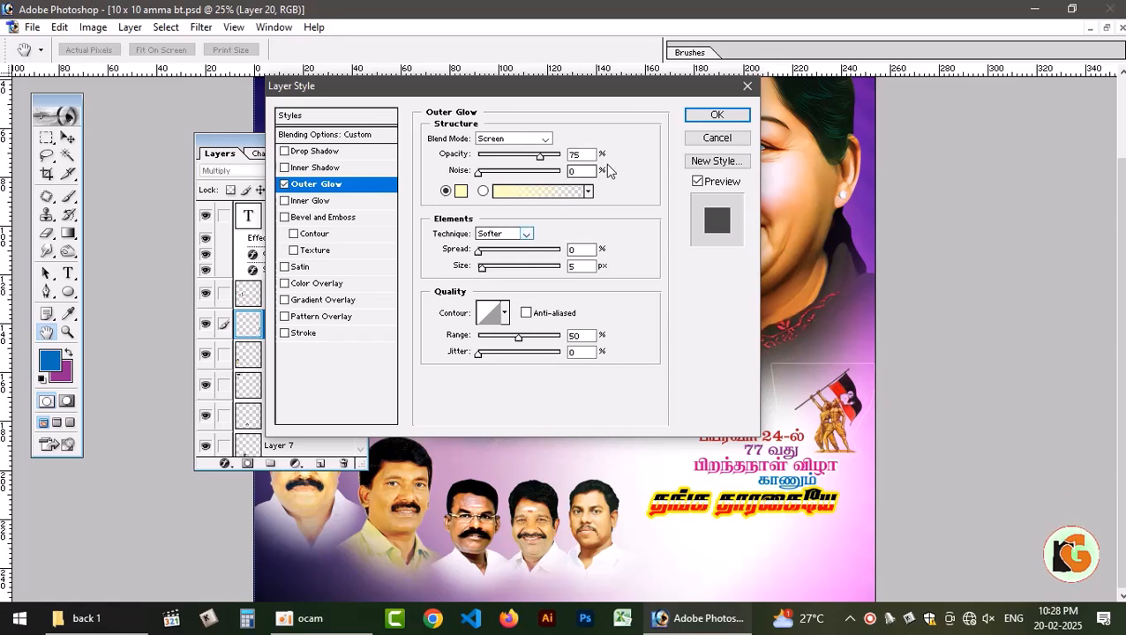
pyautogui.click(460, 193)
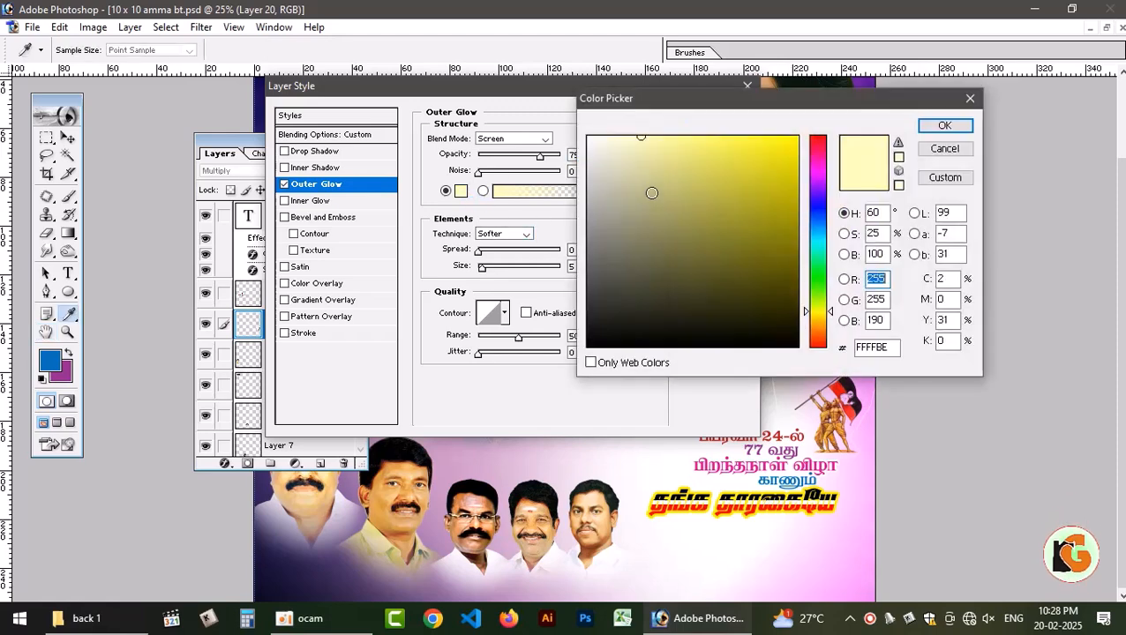
pyautogui.click(943, 125)
pyautogui.click(516, 152)
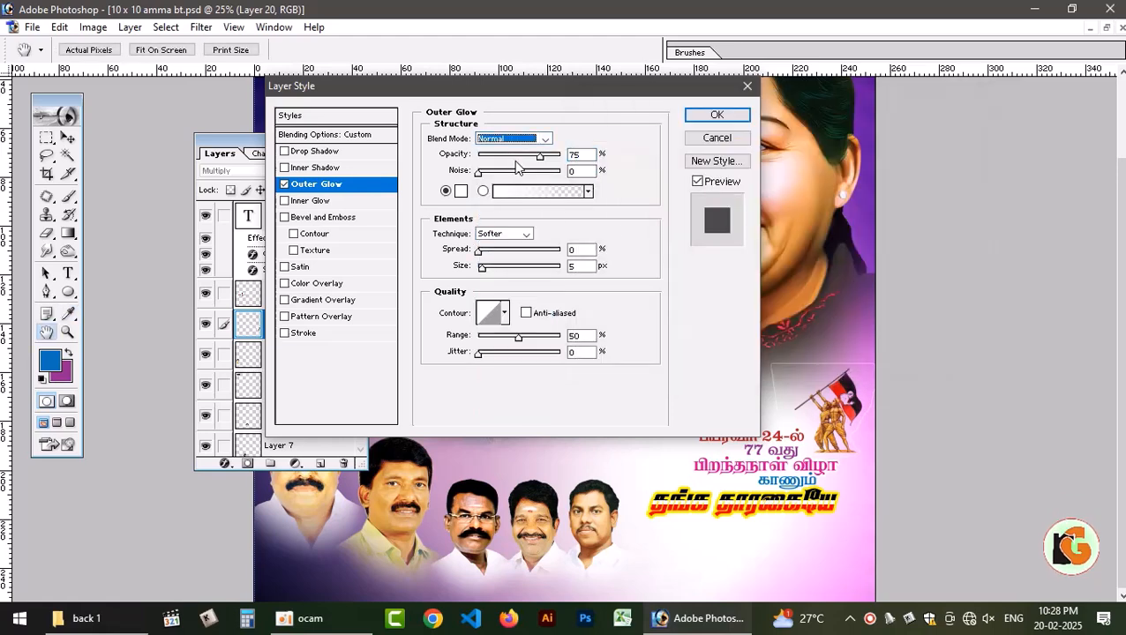
pyautogui.moveTo(483, 271); pyautogui.dragTo(508, 271)
pyautogui.click(717, 115)
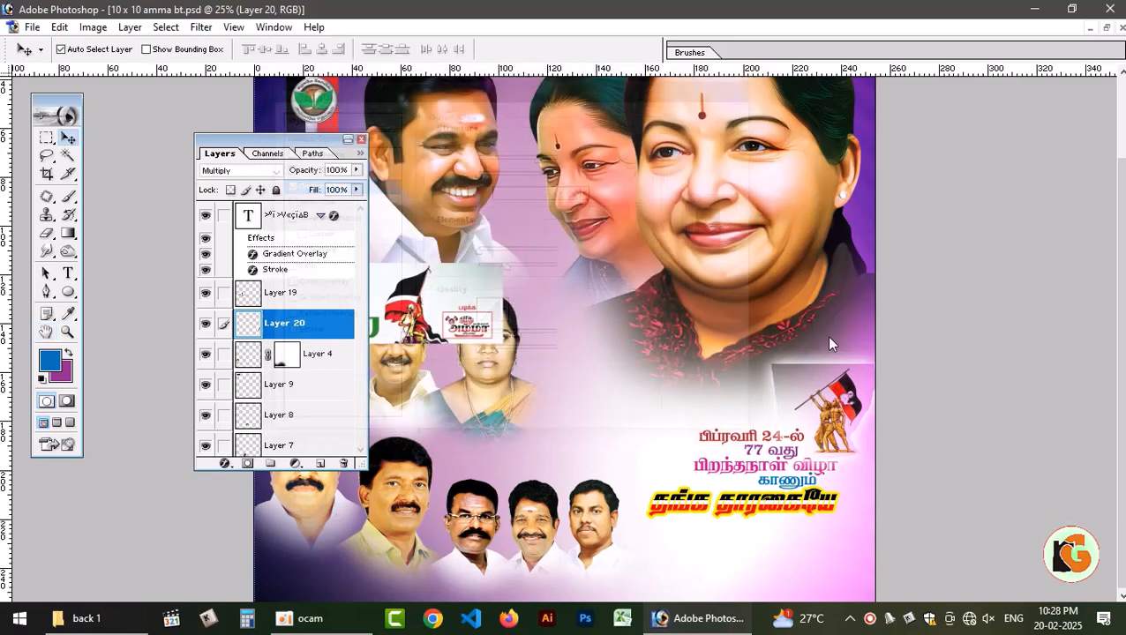
# Remove the leftover background around the statue using a Magic Wand selection feathered by 5 pixels.
pyautogui.press('w')
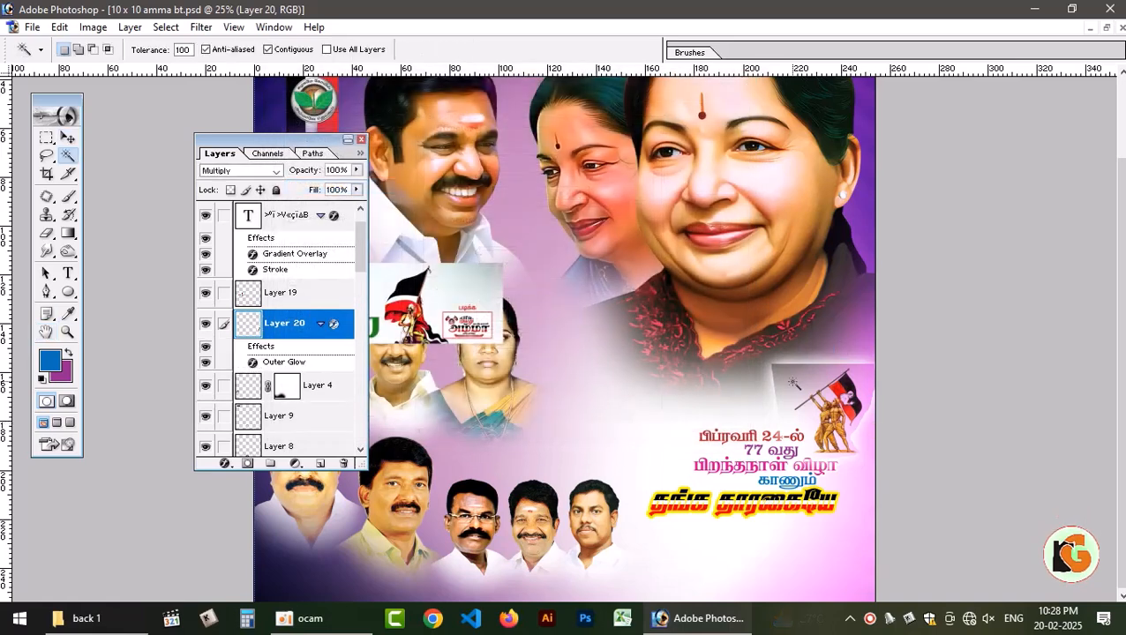
pyautogui.click(792, 383)
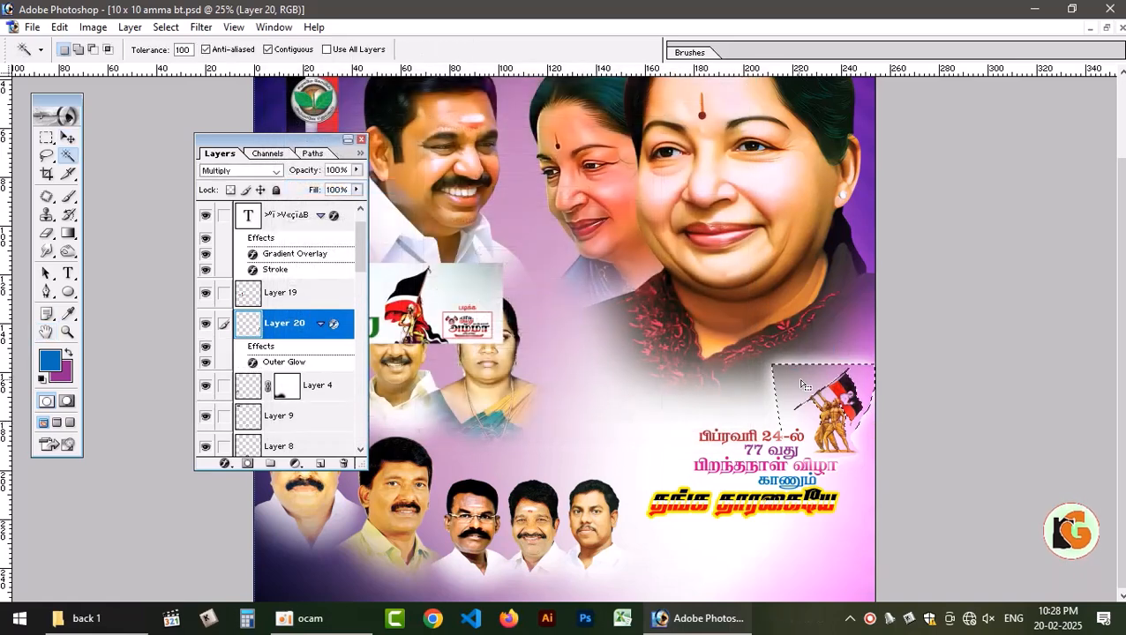
pyautogui.click(836, 326)
pyautogui.hotkey('ctrl', 'alt', 'd')
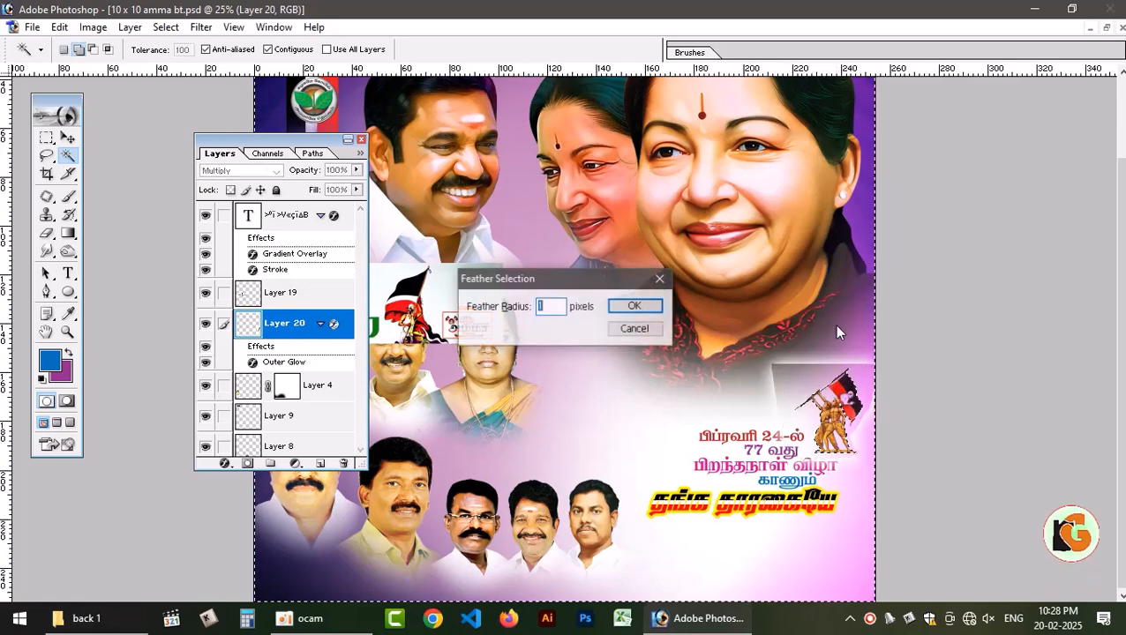
pyautogui.write('5')
pyautogui.press('Return')
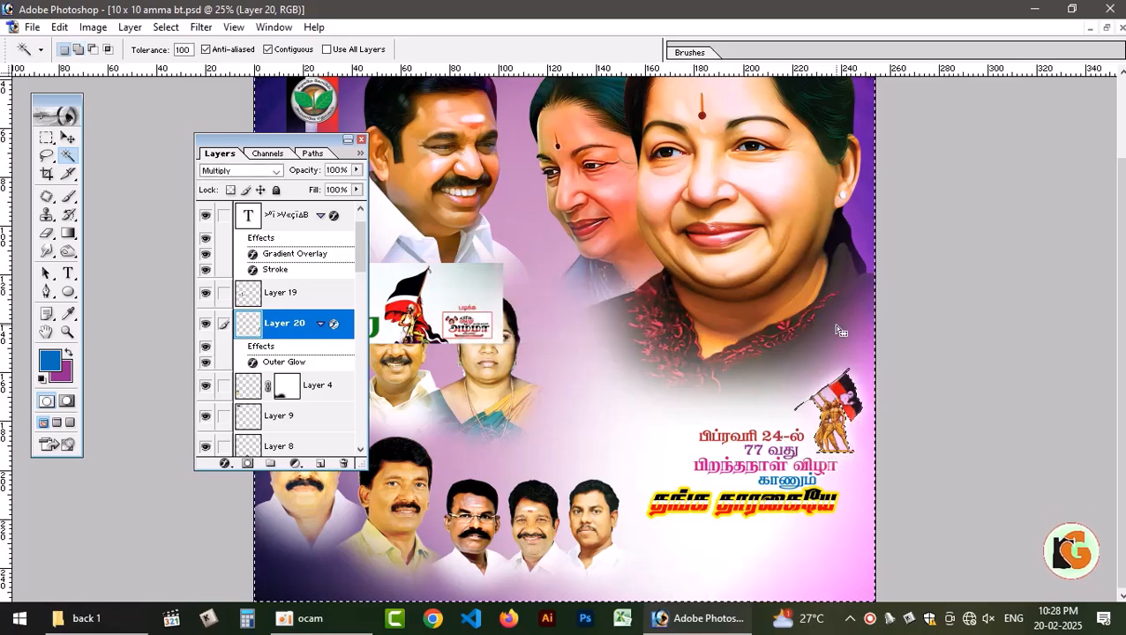
pyautogui.hotkey('ctrl', 'd')
# Return the statue layer's blend mode to Normal and nudge the statue slightly closer to the birthday text.
pyautogui.press('v')
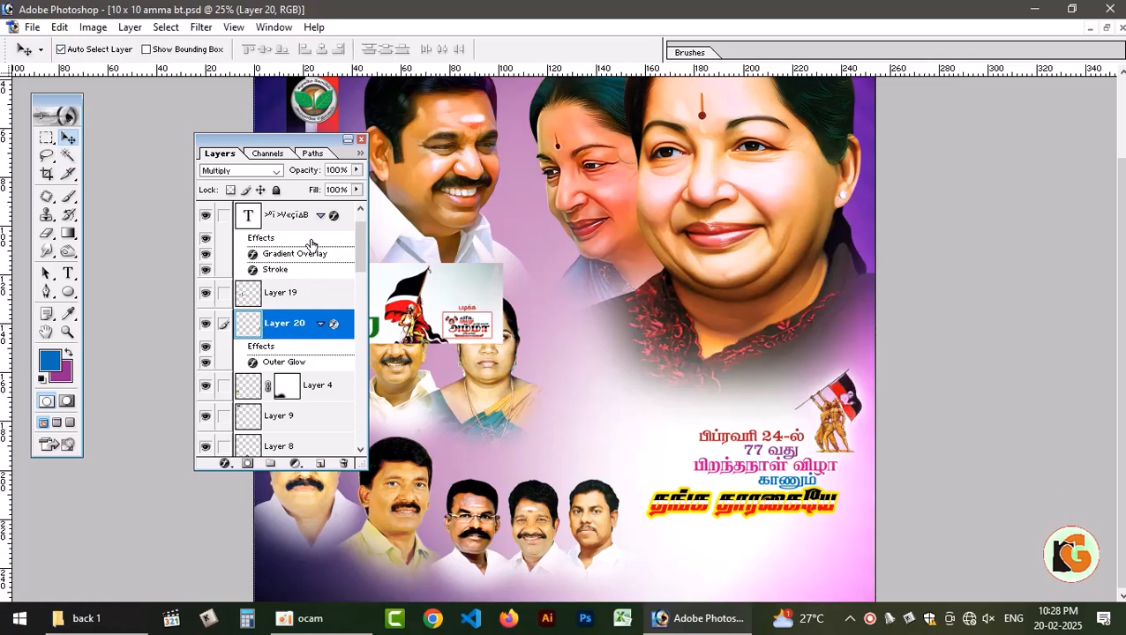
pyautogui.click(270, 172)
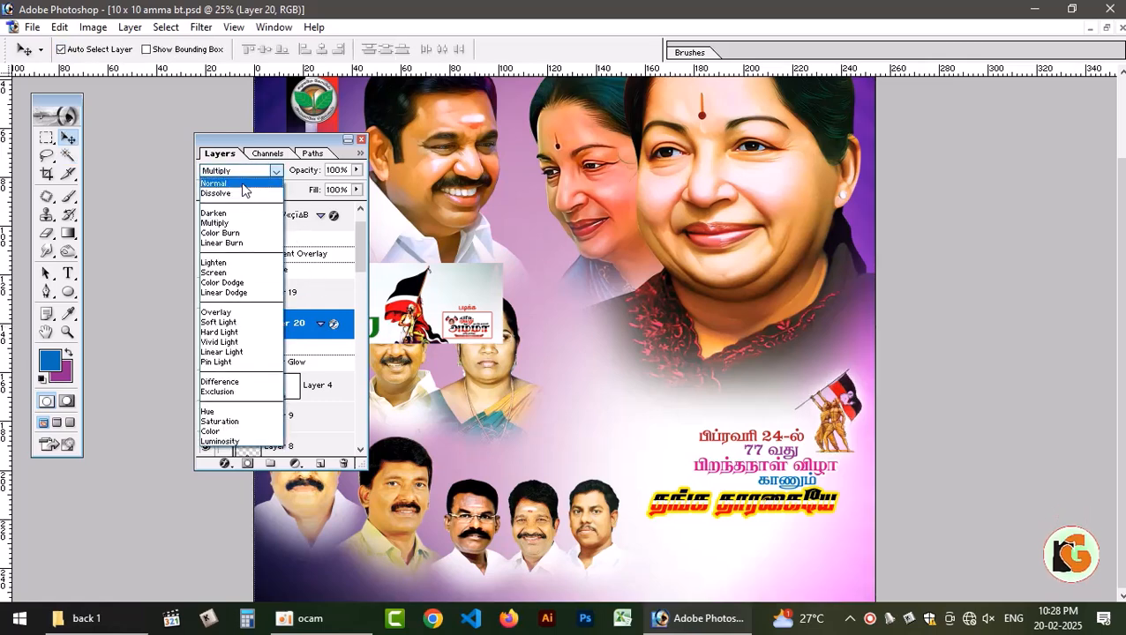
pyautogui.click(241, 179)
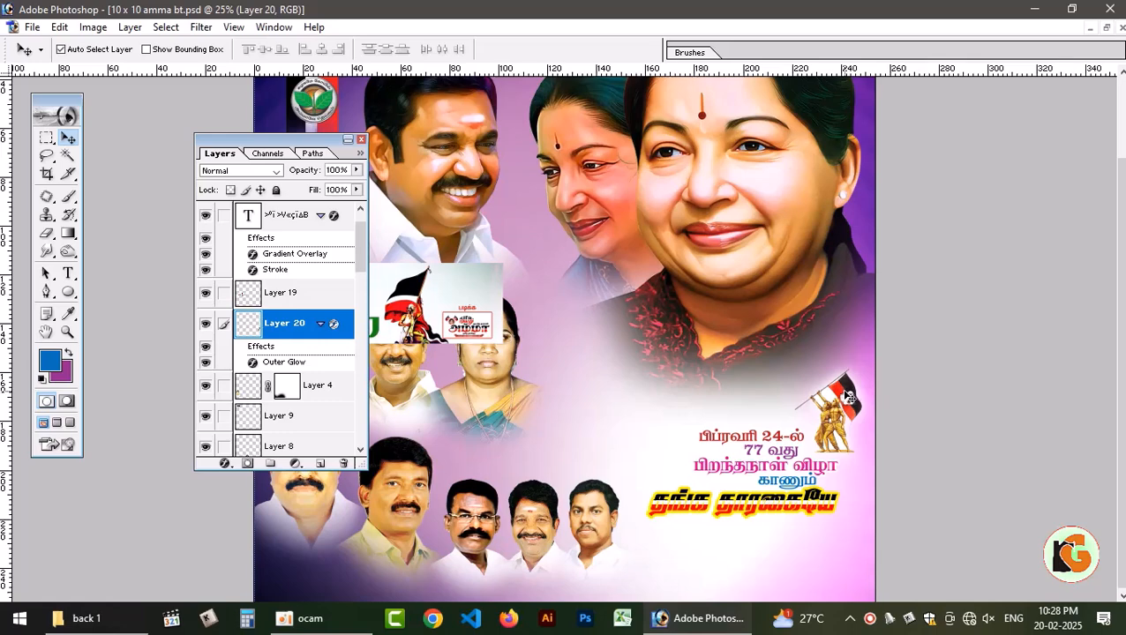
pyautogui.moveTo(850, 394); pyautogui.dragTo(845, 402)
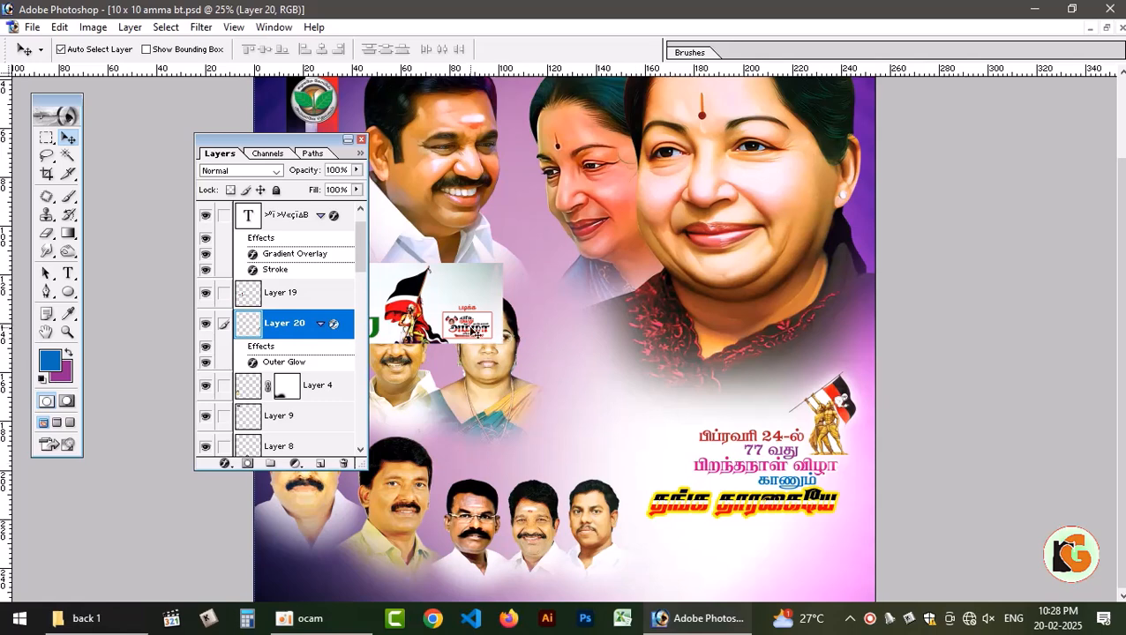
# Move the NEWS J and Amma newspaper logo strip to the open area between the woman's portrait and the statue.
pyautogui.moveTo(472, 325); pyautogui.dragTo(653, 393)
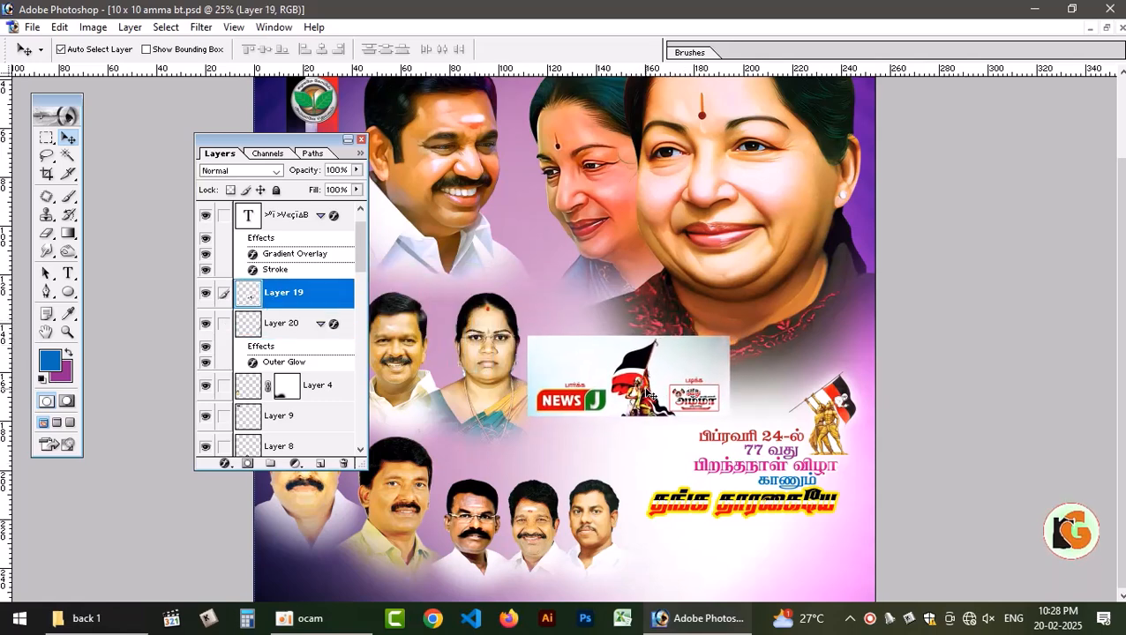
pyautogui.hotkey('ctrl', '+')
pyautogui.hotkey('ctrl', '+')
pyautogui.hotkey('ctrl', '+')
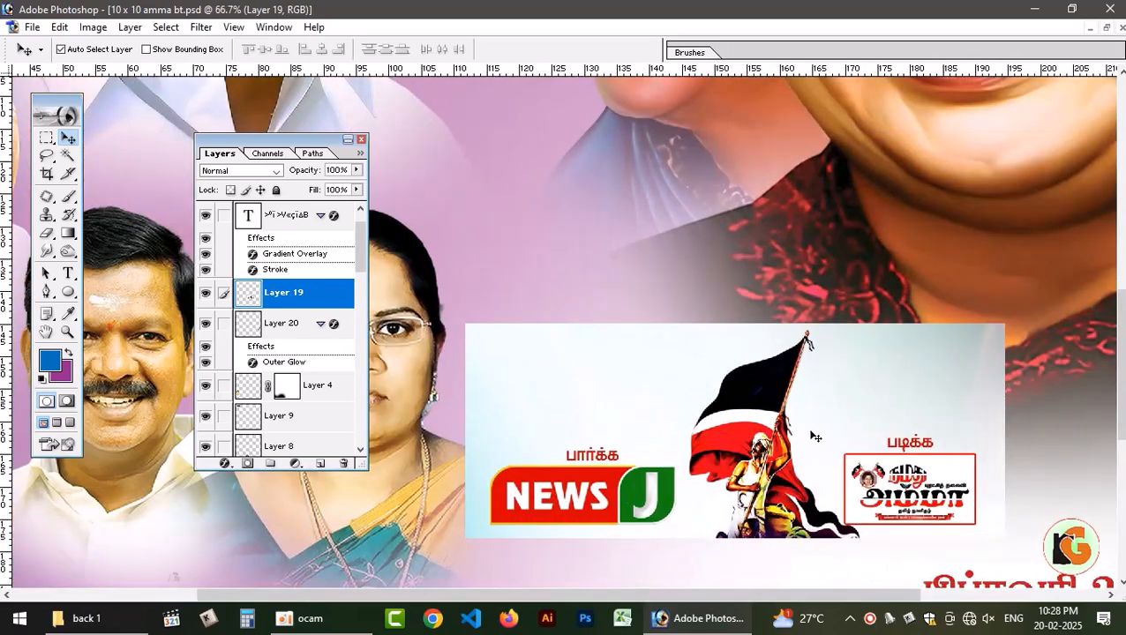
# Raise the logo strip, copy its NEWS J logo with the caption to a new layer, and place the copy below the strip.
pyautogui.moveTo(697, 450); pyautogui.dragTo(700, 316)
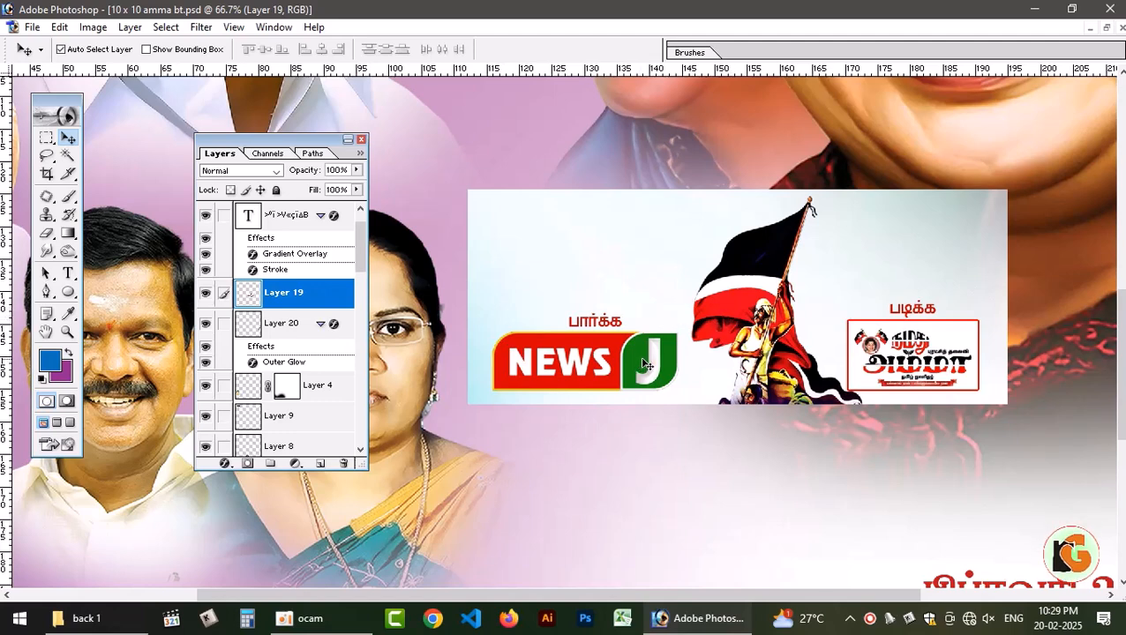
pyautogui.press('m')
pyautogui.moveTo(622, 404); pyautogui.dragTo(678, 395)
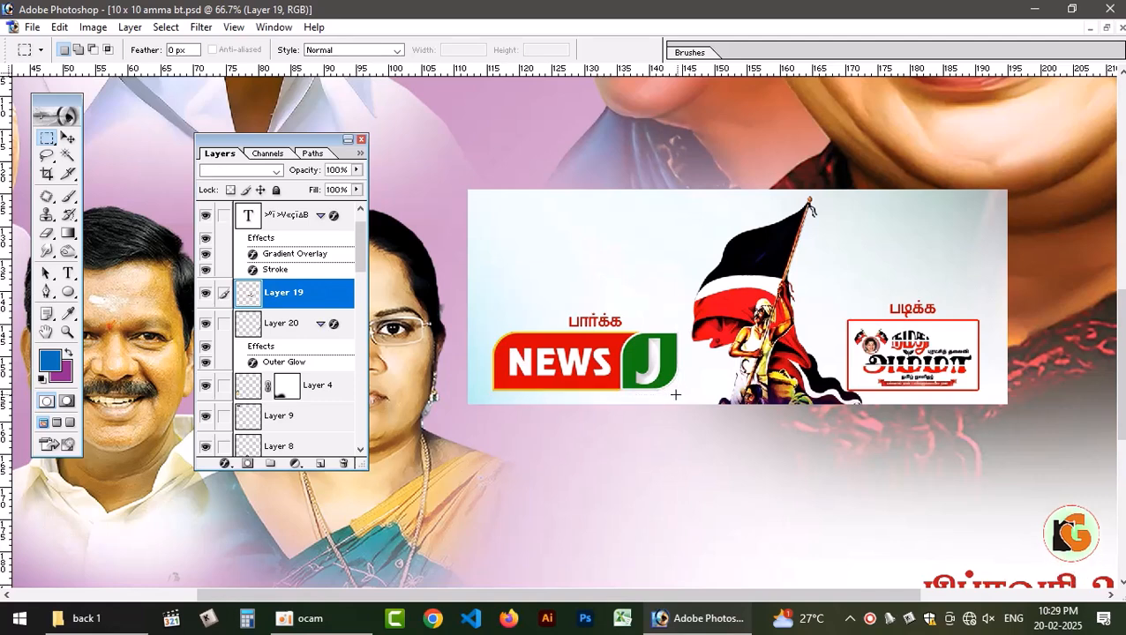
pyautogui.hotkey('ctrl', 'j')
pyautogui.press('v')
pyautogui.moveTo(642, 359); pyautogui.dragTo(668, 484)
# Remove the pale background around the NEWS J logo copy using a feathered Magic Wand selection.
pyautogui.press('w')
pyautogui.click(683, 452)
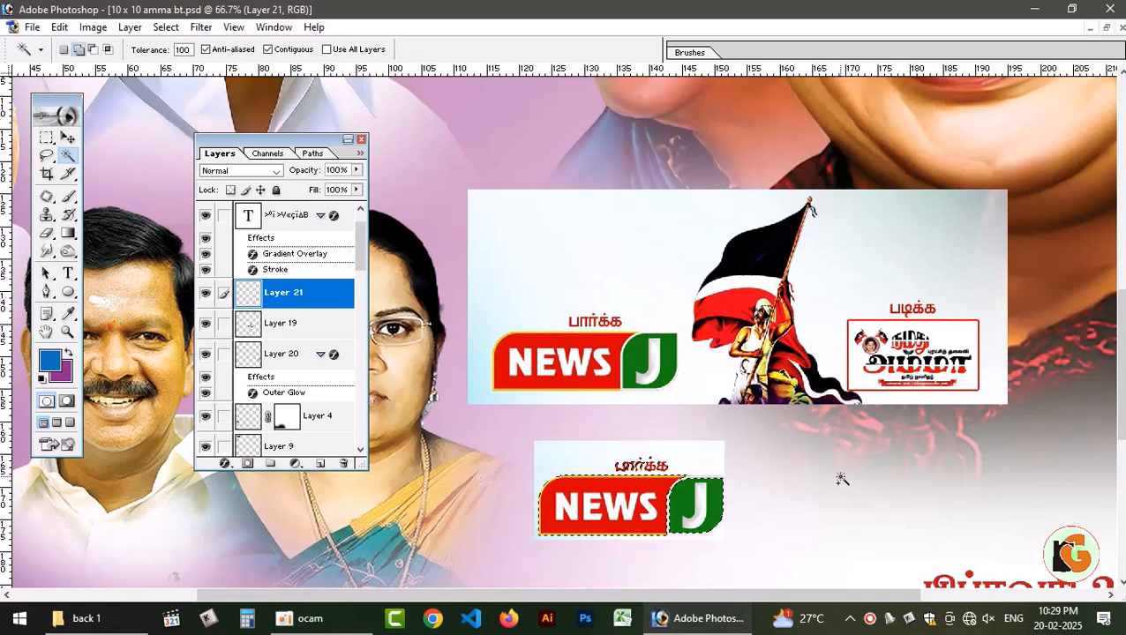
pyautogui.hotkey('ctrl', 'alt', 'd')
pyautogui.press('Return')
pyautogui.press('Delete')
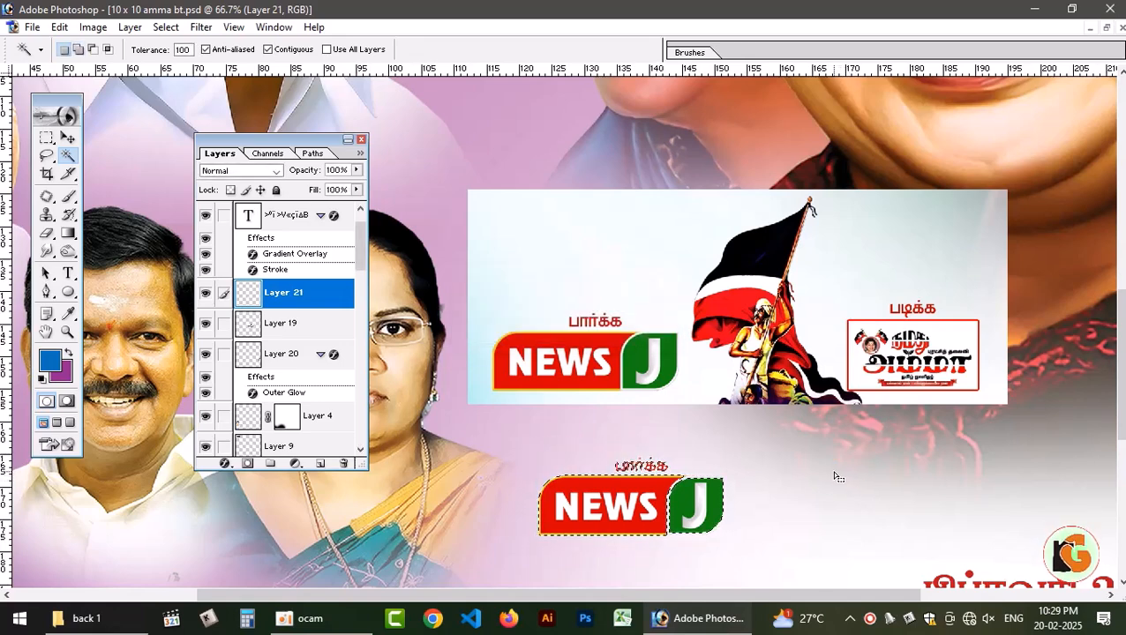
pyautogui.hotkey('ctrl', 'd')
pyautogui.press('v')
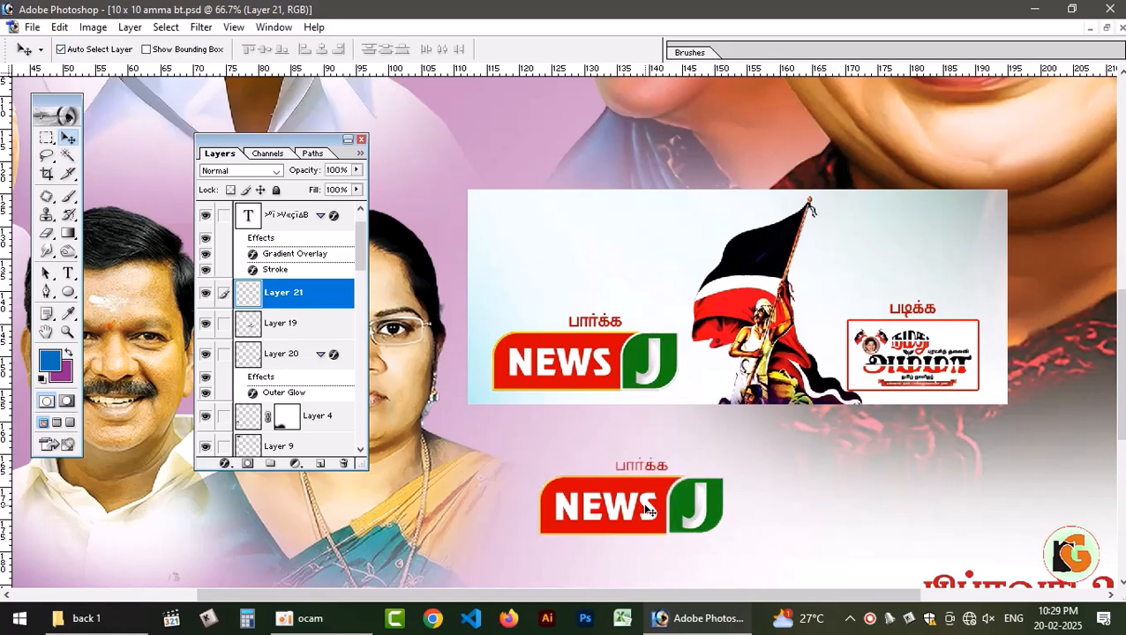
# Move the cut-out NEWS J logo down beside the birthday text.
pyautogui.hotkey('ctrl', '-')
pyautogui.hotkey('ctrl', '-')
pyautogui.hotkey('ctrl', '-')
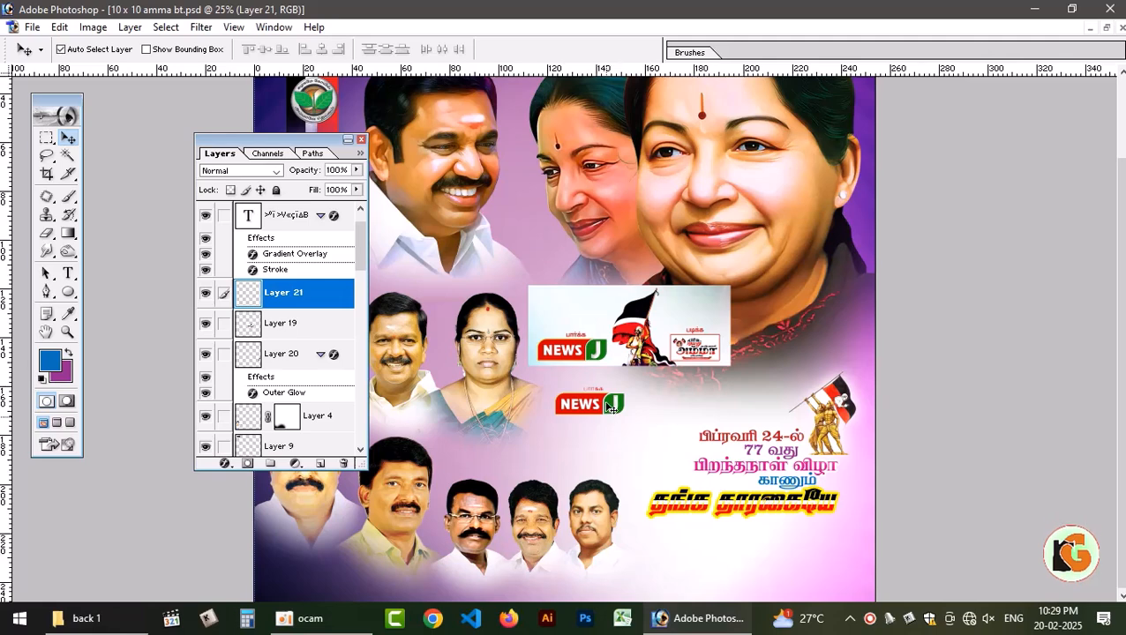
pyautogui.moveTo(609, 406); pyautogui.dragTo(670, 466)
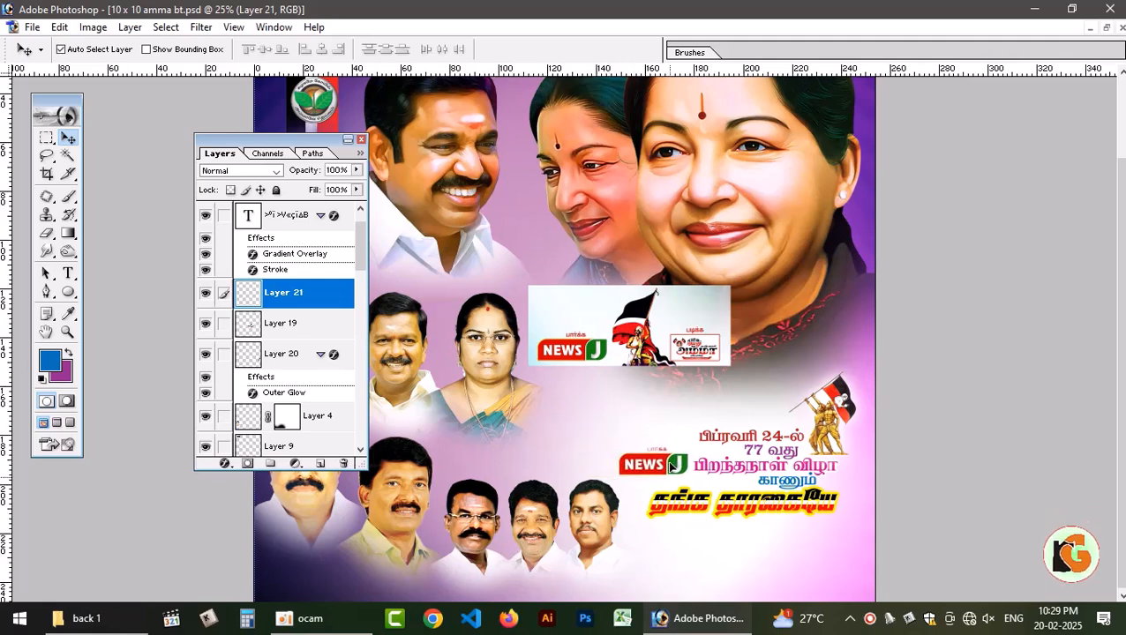
# Copy the flag bearer from the logo strip to a new layer with a Lasso selection and place it beside the NEWS J logo.
pyautogui.click(650, 328)
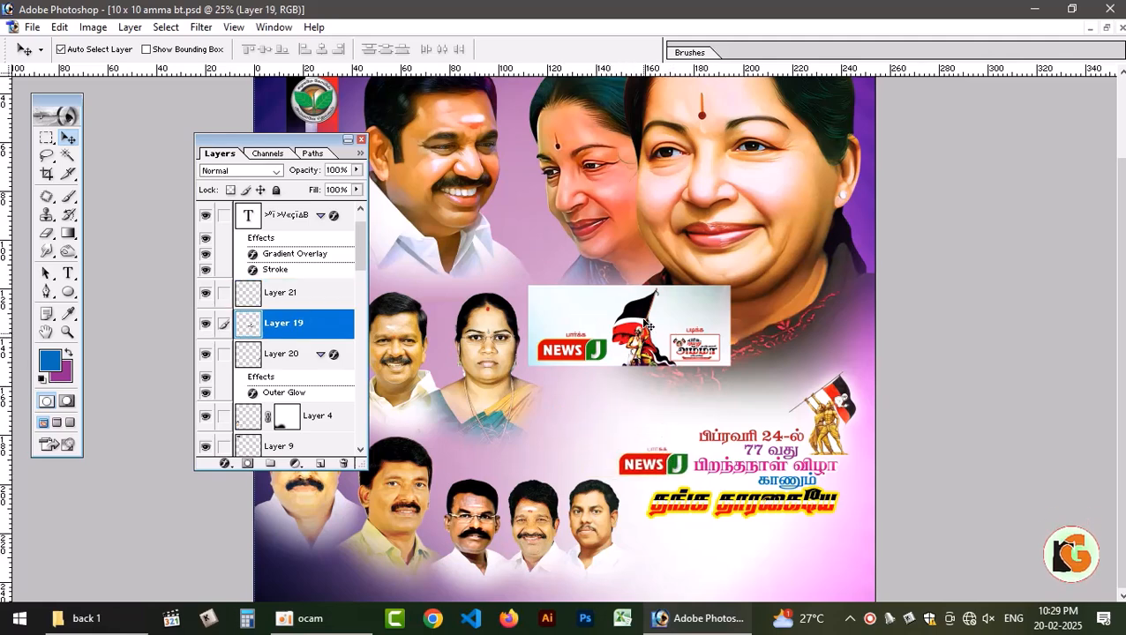
pyautogui.press('l')
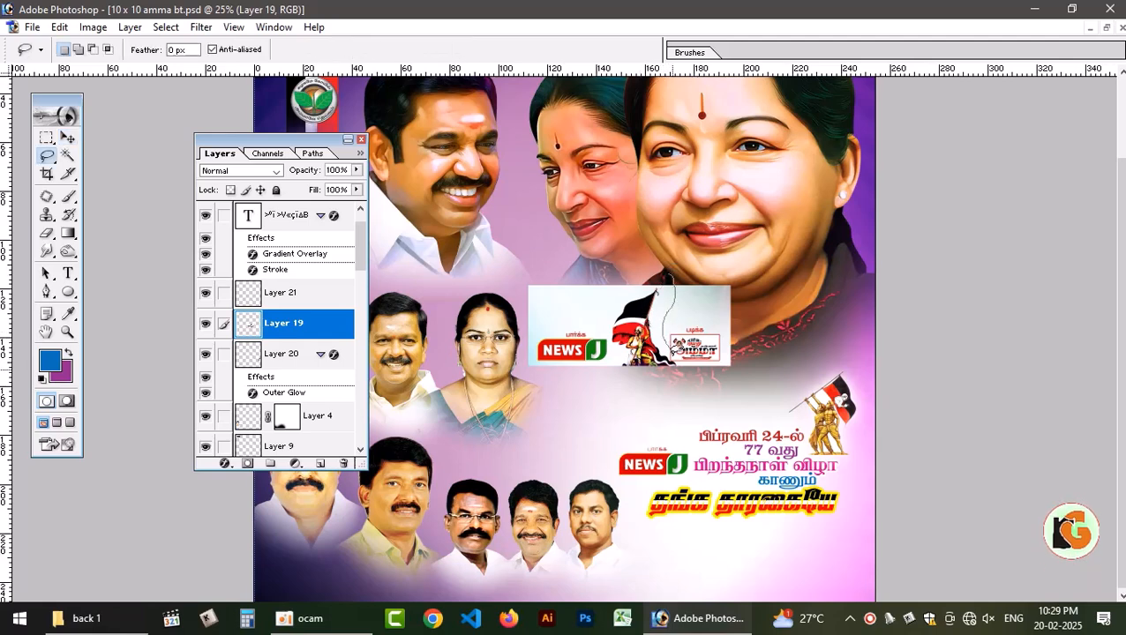
pyautogui.moveTo(634, 385)
pyautogui.mouseDown()
pyautogui.moveTo(609, 339)
pyautogui.moveTo(608, 296)
pyautogui.moveTo(668, 280)
pyautogui.mouseUp()
pyautogui.hotkey('ctrl', 'j')
pyautogui.press('v')
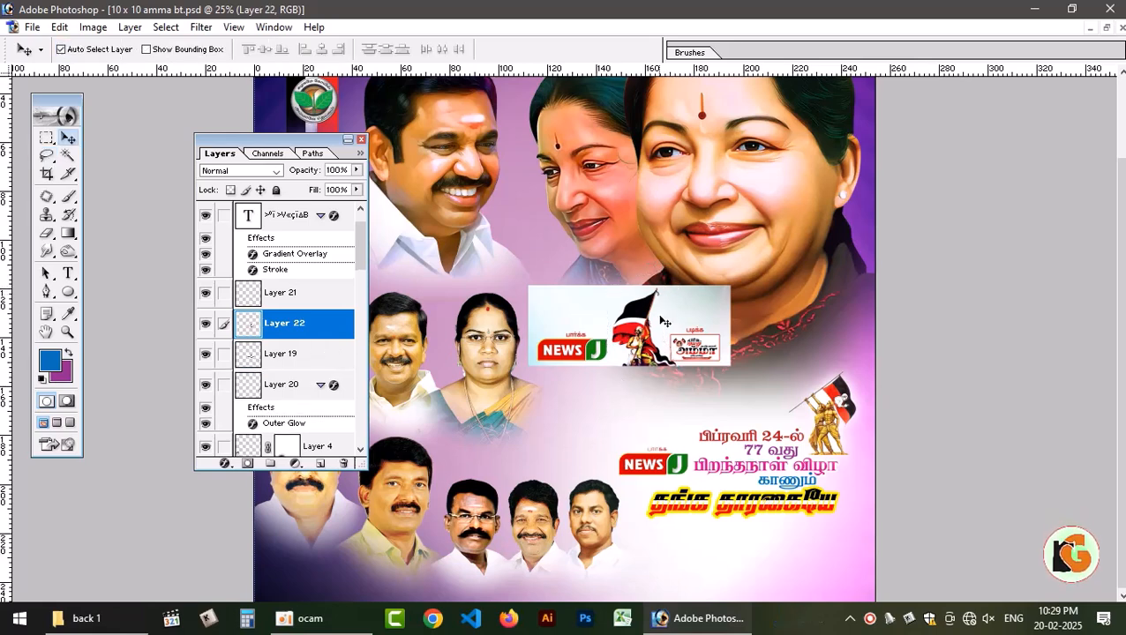
pyautogui.moveTo(622, 315); pyautogui.dragTo(560, 419)
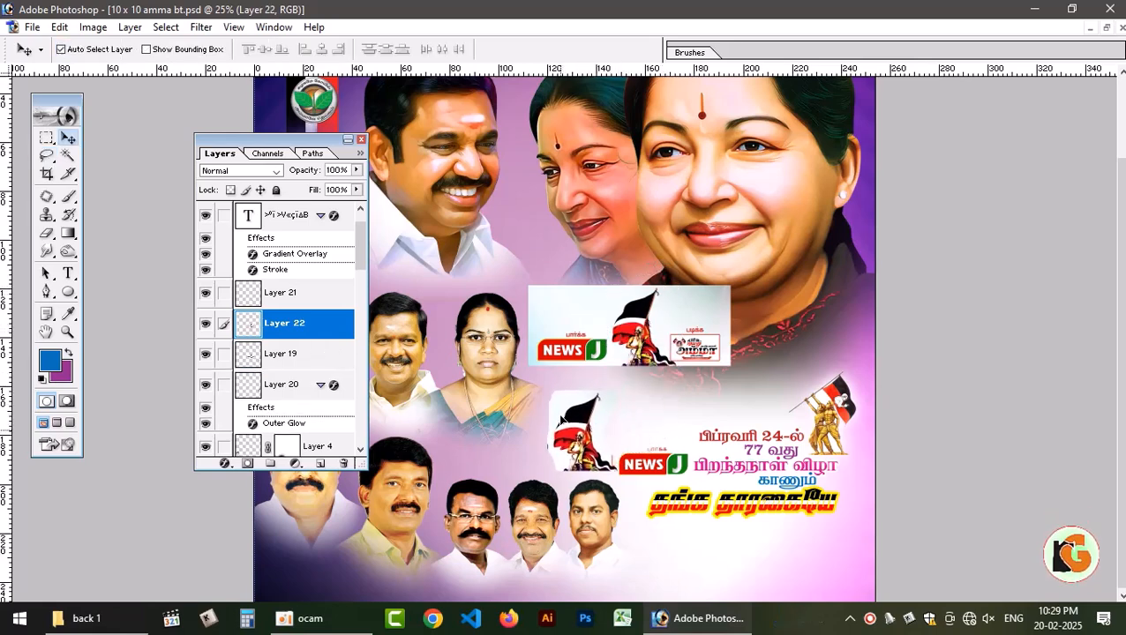
# Remove the background around the flag bearer copy with a feathered Magic Wand selection and clear the leftover marks beside it.
pyautogui.press('w')
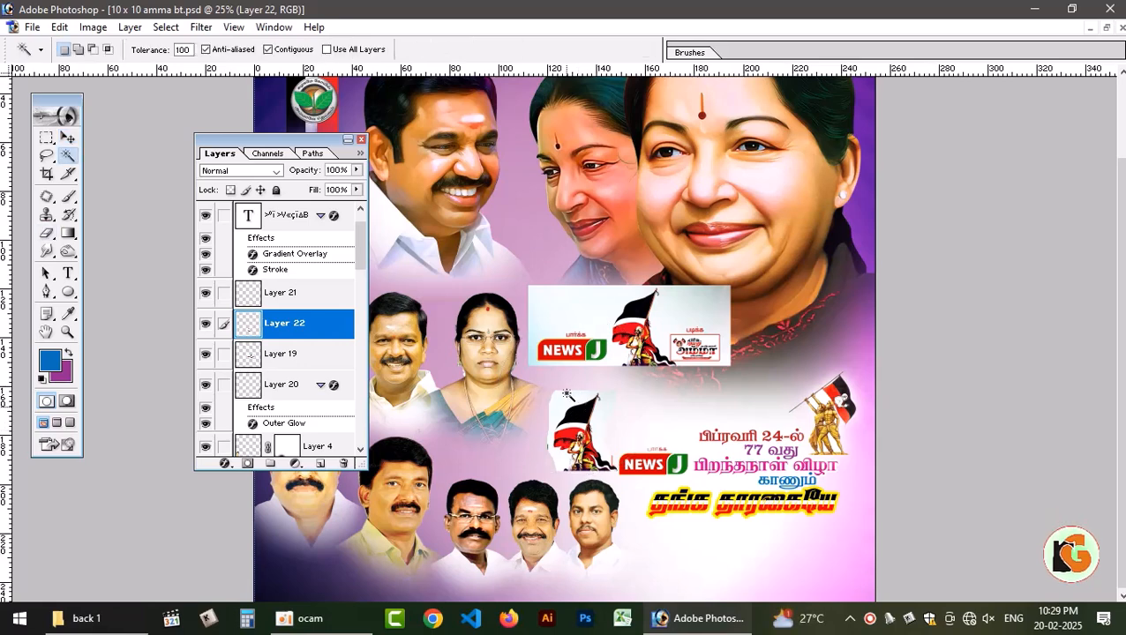
pyautogui.click(567, 397)
pyautogui.hotkey('ctrl', 'shift', 'i')
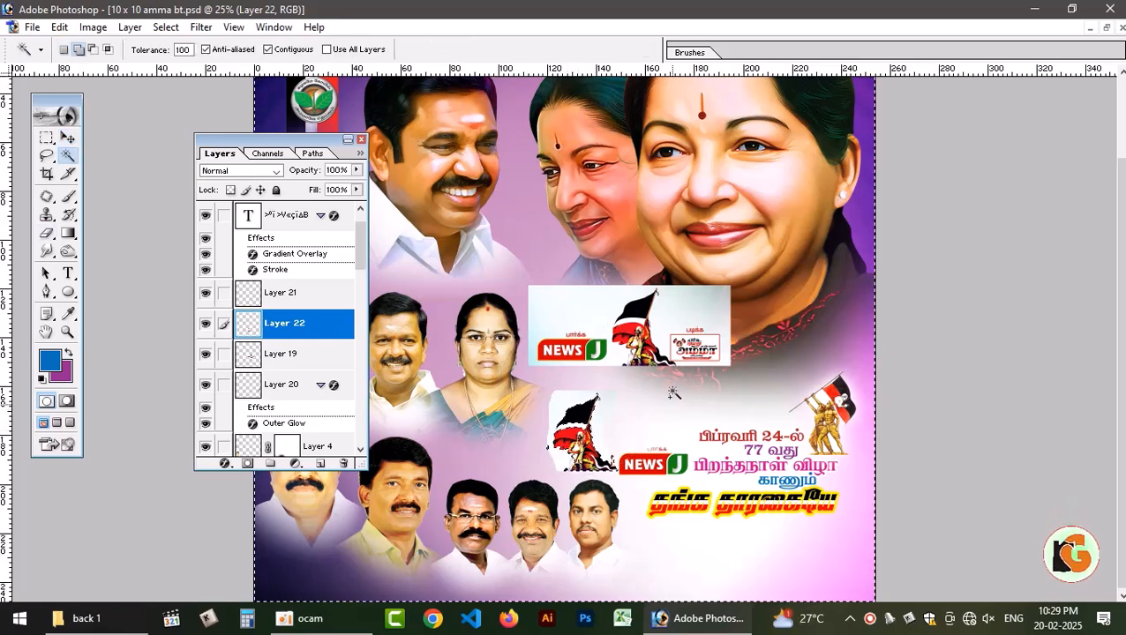
pyautogui.hotkey('ctrl', 'alt', 'd')
pyautogui.press('Return')
pyautogui.press('Delete')
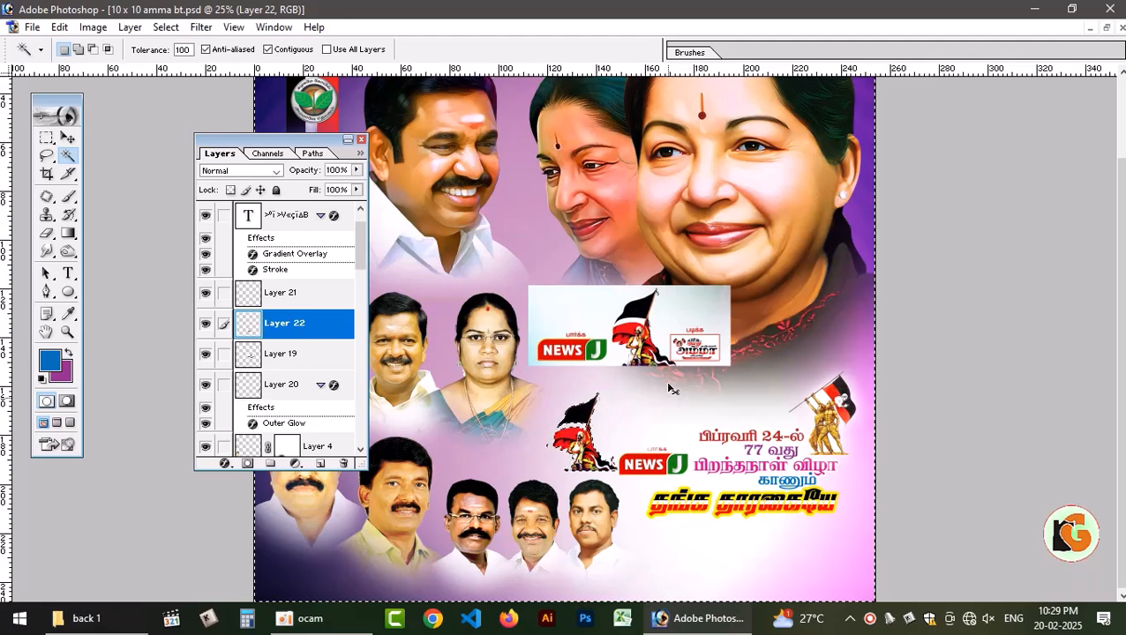
pyautogui.hotkey('ctrl', 'd')
pyautogui.press('l')
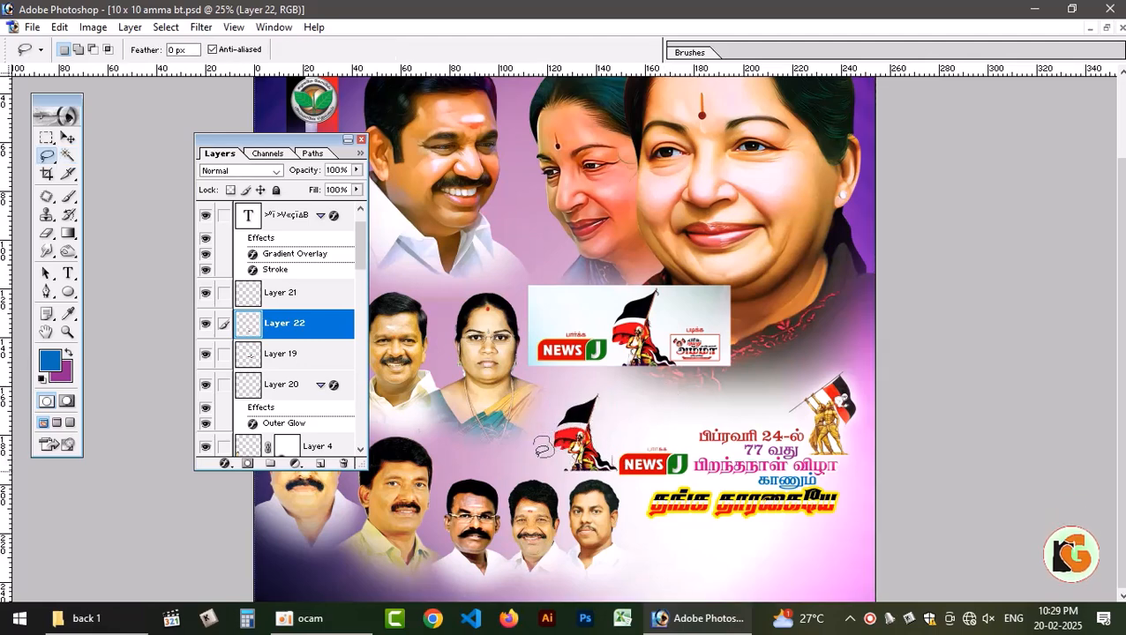
pyautogui.press('shift')
pyautogui.press('v')
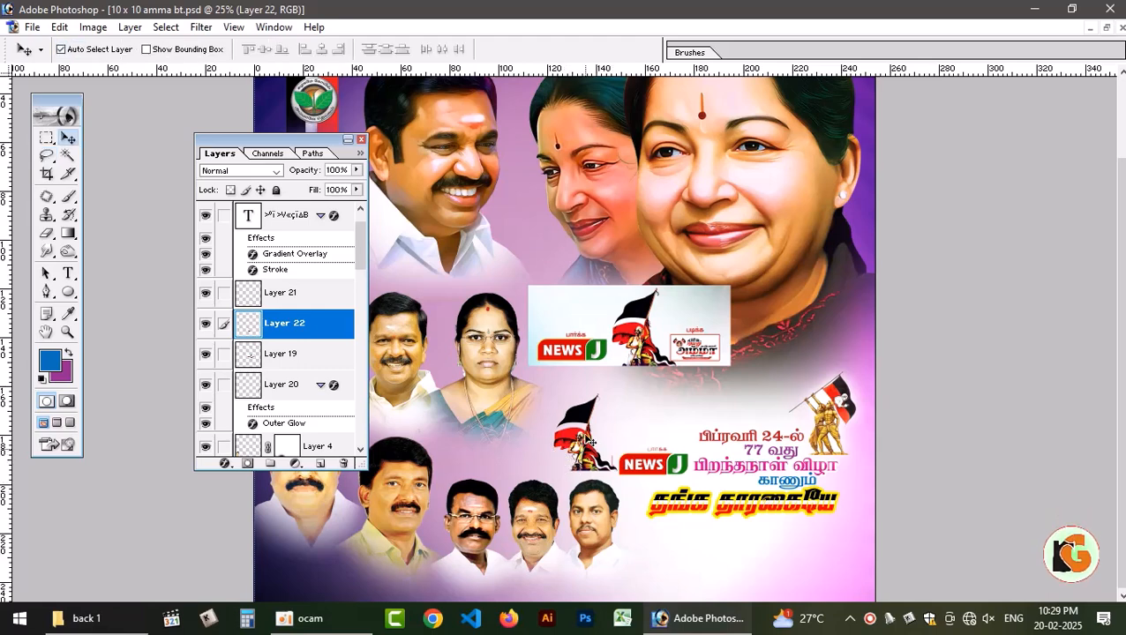
# Copy the Amma newspaper logo and its caption from the strip to a new layer using a rectangular selection.
pyautogui.click(694, 345)
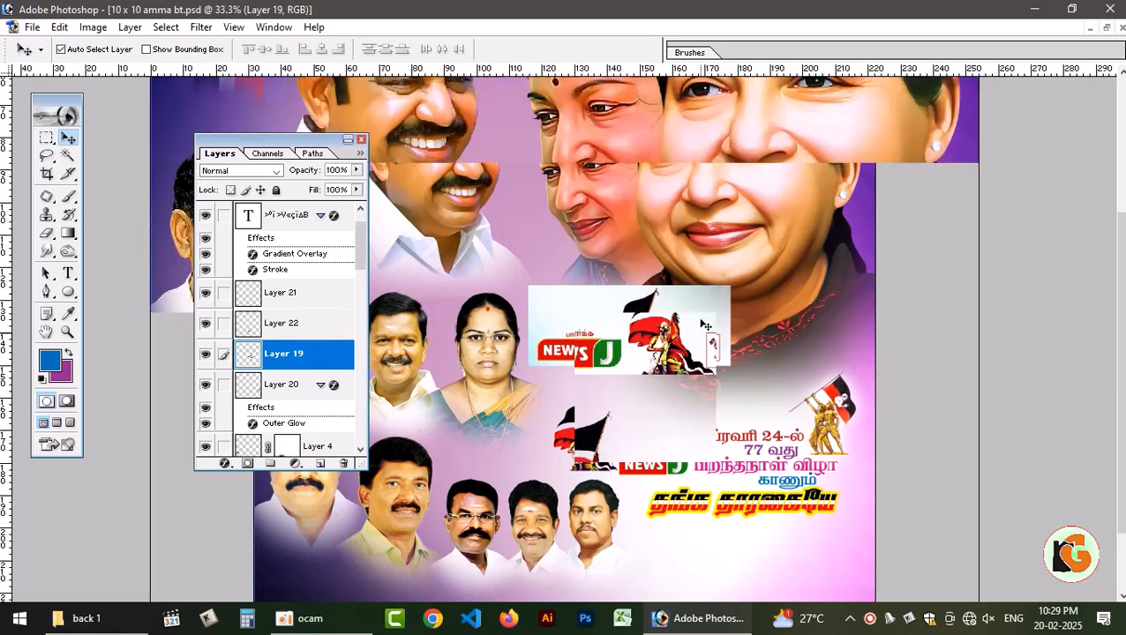
pyautogui.scroll(3, 701, 331)
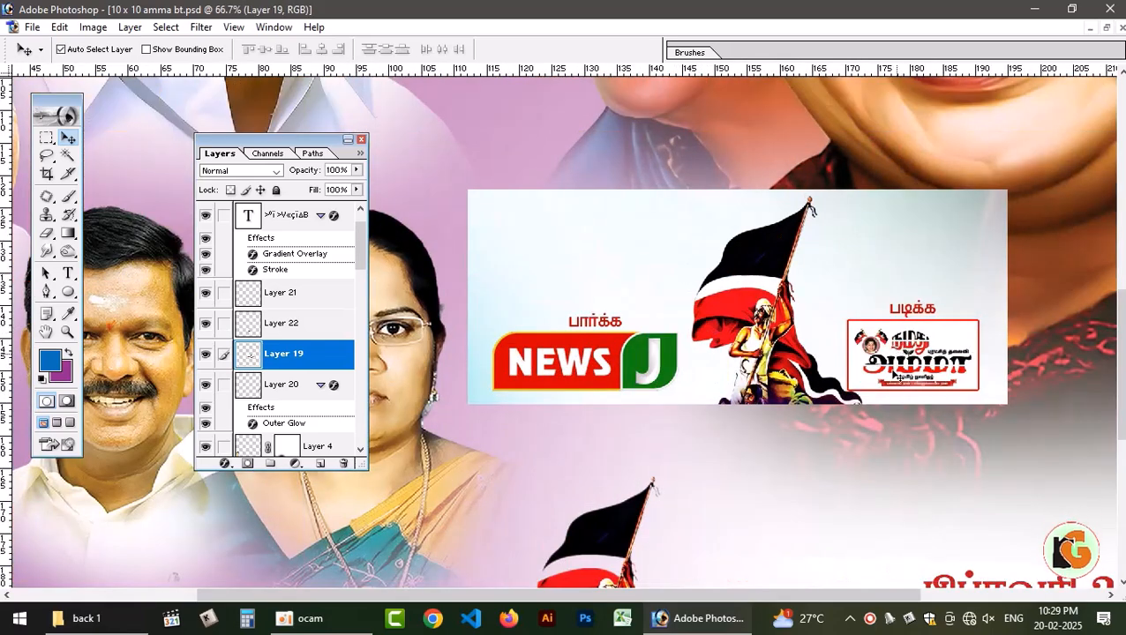
pyautogui.scroll(-3, 897, 386)
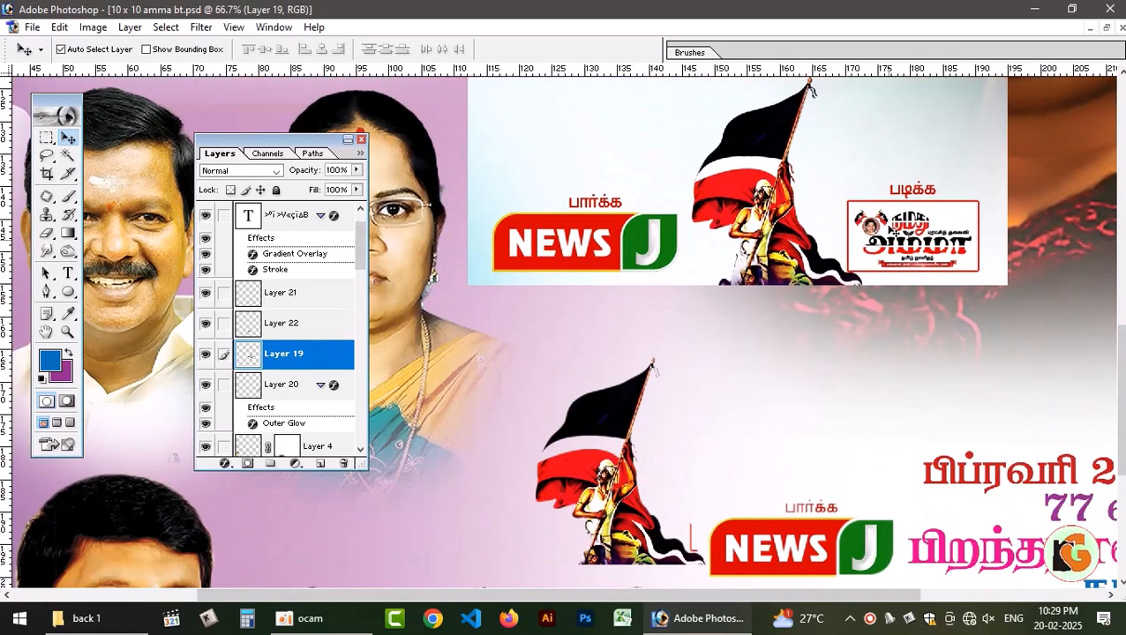
pyautogui.press('m')
pyautogui.moveTo(891, 277); pyautogui.dragTo(986, 273)
pyautogui.hotkey('ctrl', 'j')
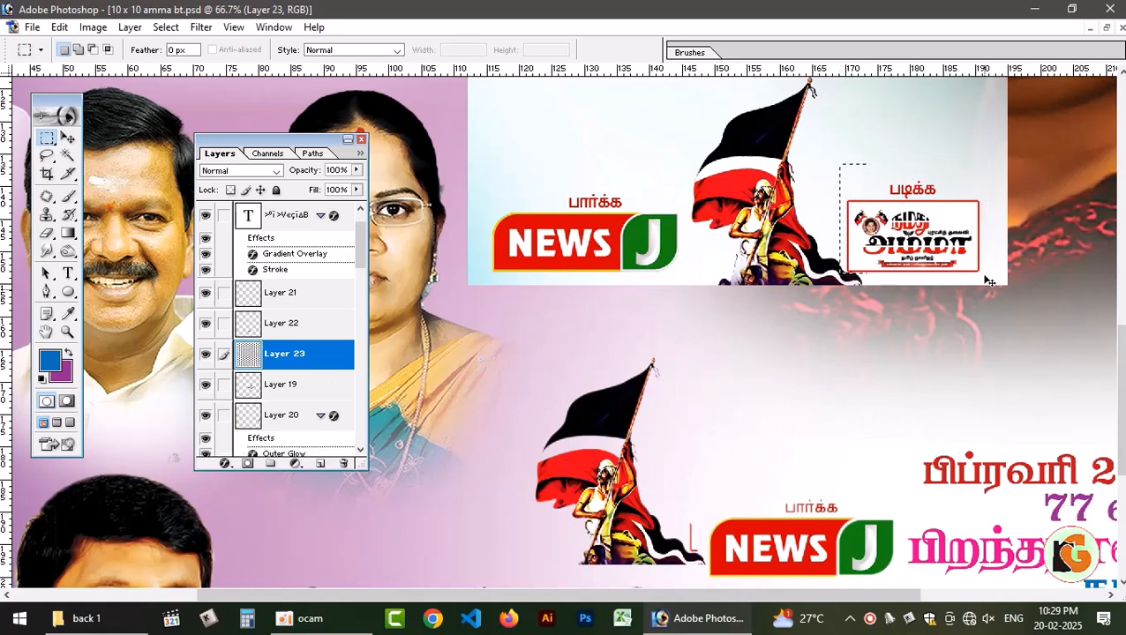
# Delete the original logo strip layer and move the Amma newspaper logo above the flag bearer.
pyautogui.press('v')
pyautogui.click(951, 143)
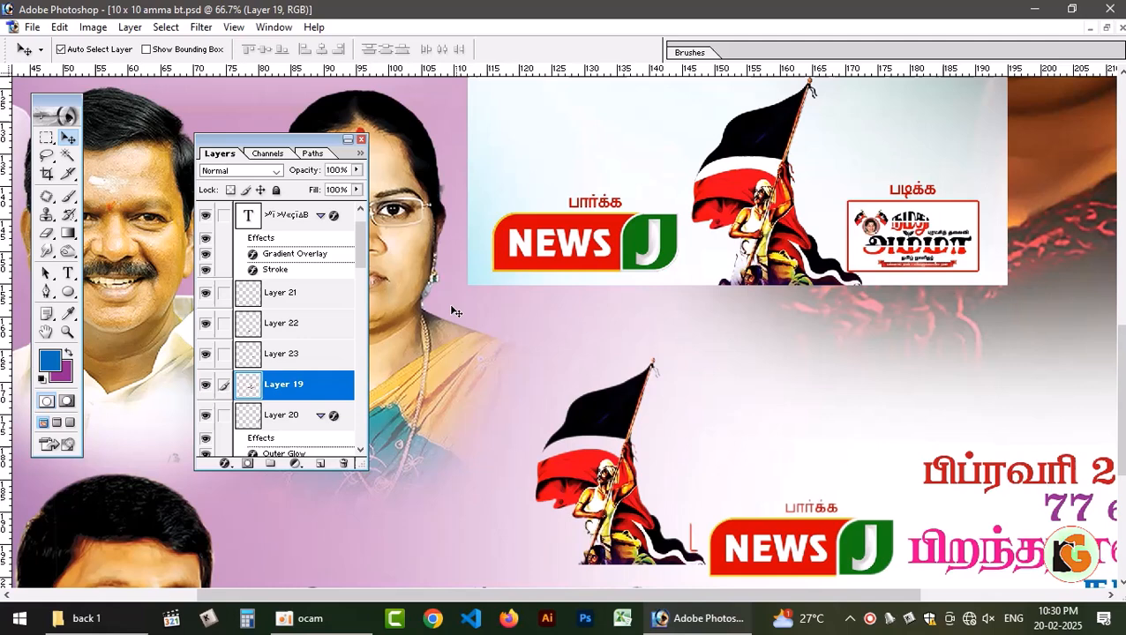
pyautogui.click(344, 463)
pyautogui.press('Return')
pyautogui.click(927, 239)
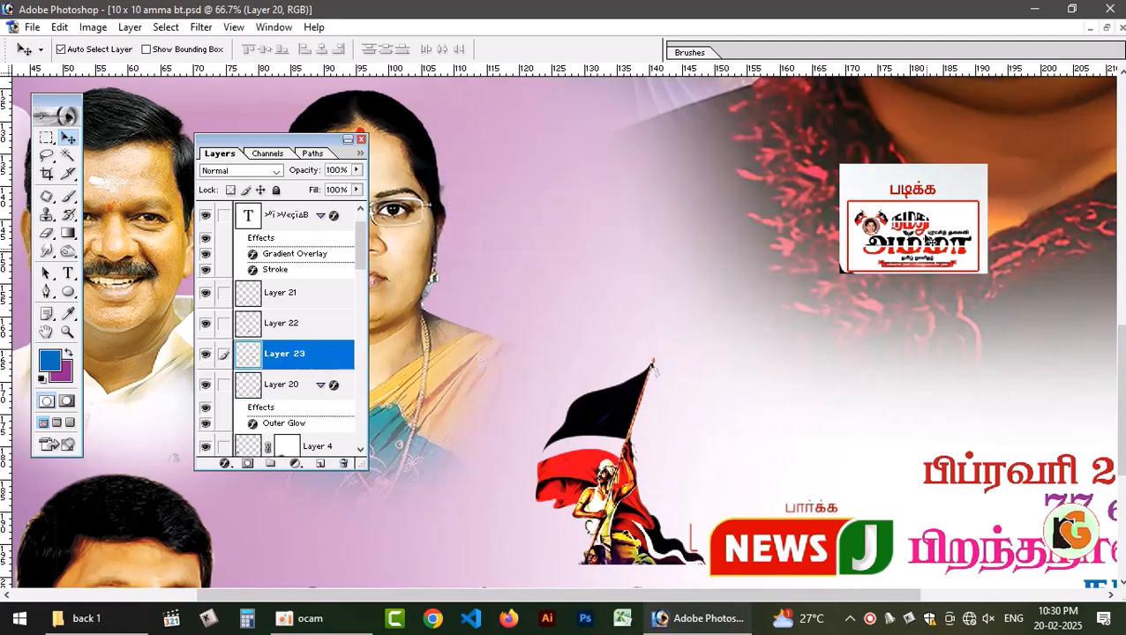
pyautogui.moveTo(926, 240); pyautogui.dragTo(690, 280)
# Remove the background and the dark corner remnant around the Amma newspaper logo using a feathered Magic Wand and Lasso selection.
pyautogui.press('w')
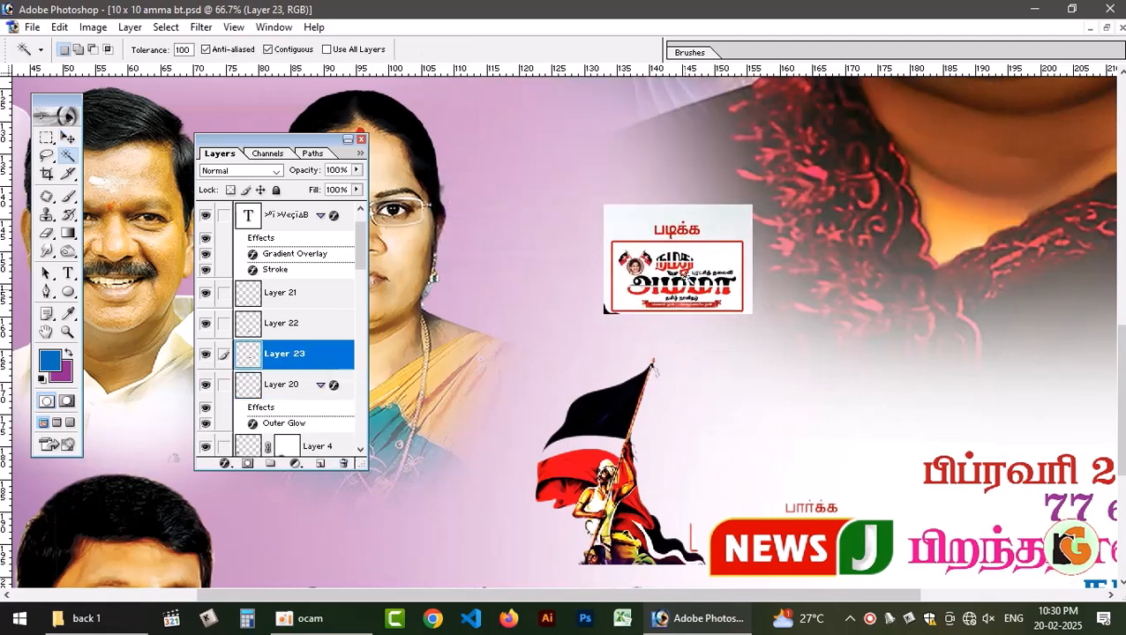
pyautogui.click(737, 220)
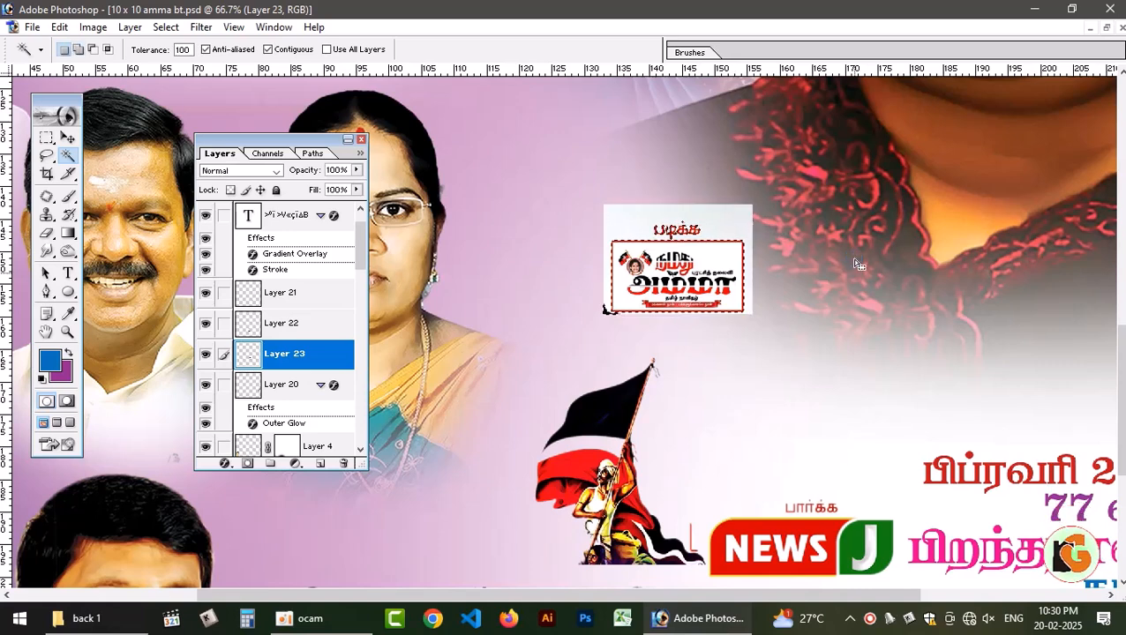
pyautogui.press('l')
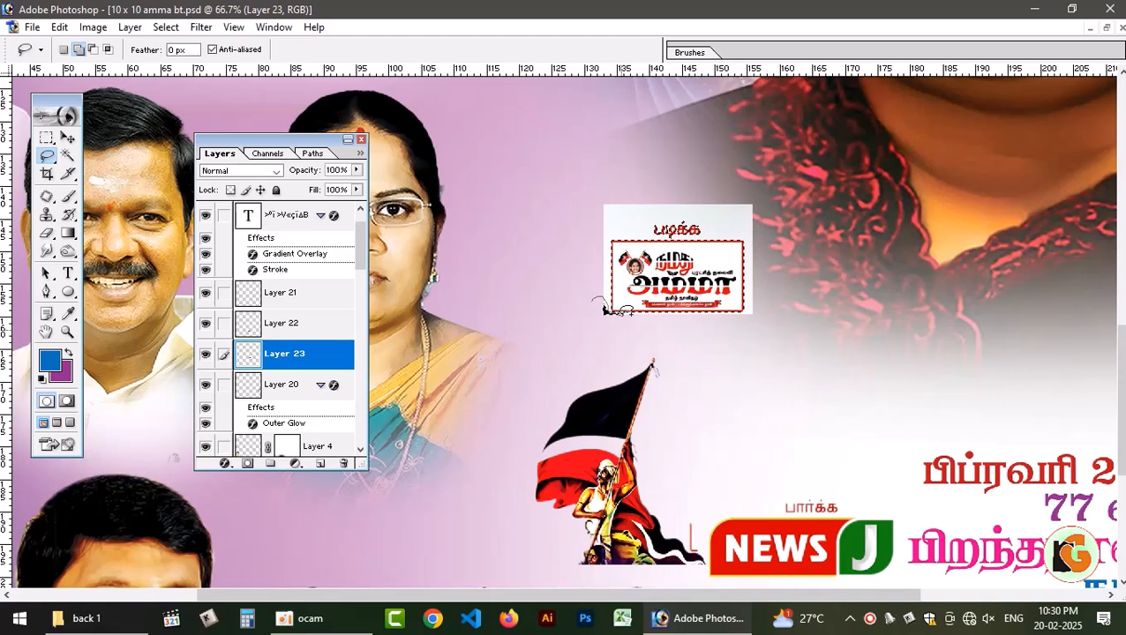
pyautogui.press('F6')
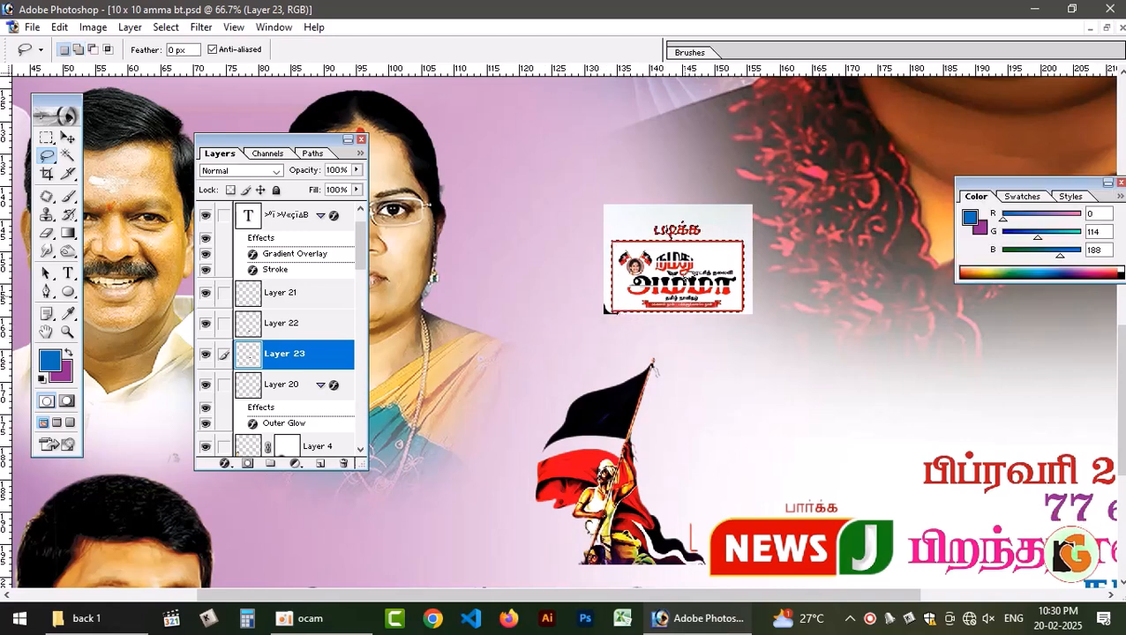
pyautogui.press('F6')
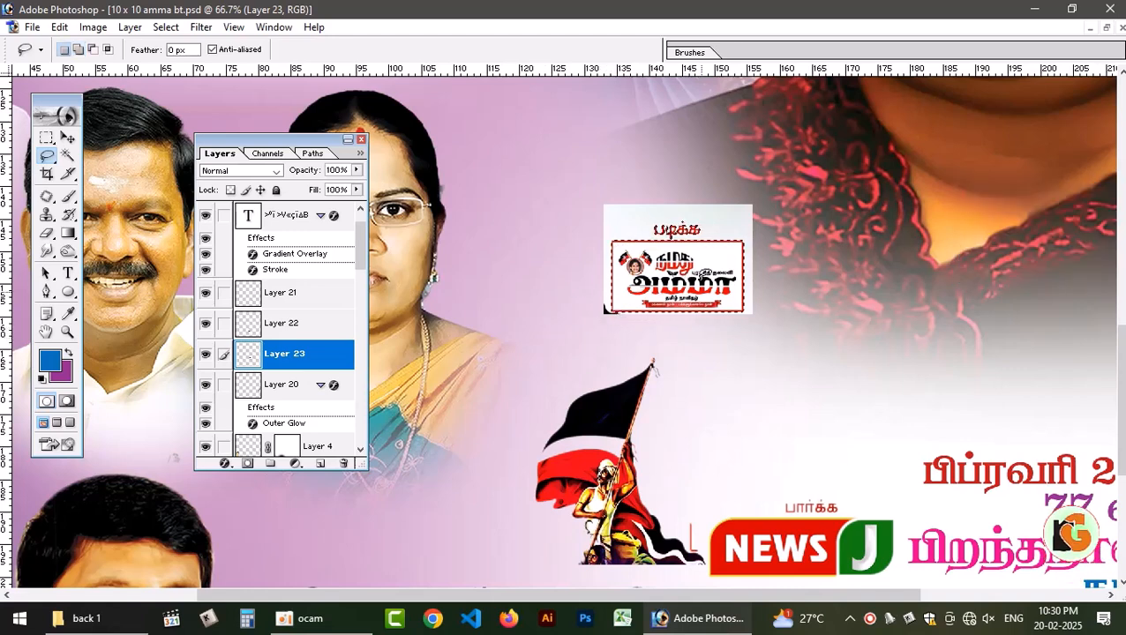
pyautogui.hotkey('shift', 'F6')
pyautogui.press('Return')
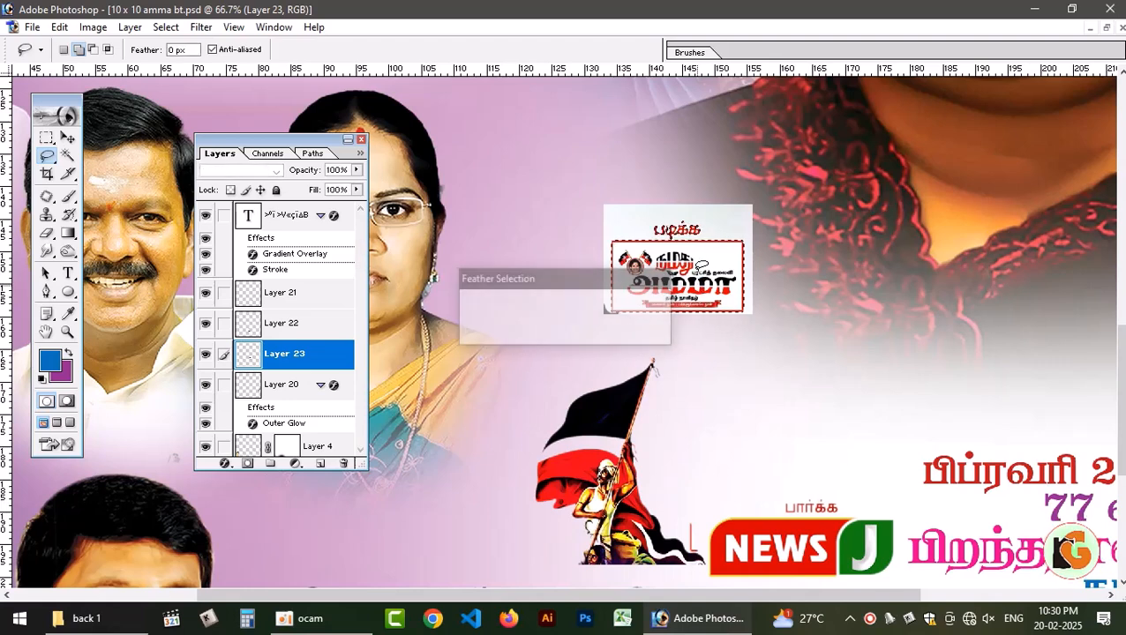
pyautogui.press('Delete')
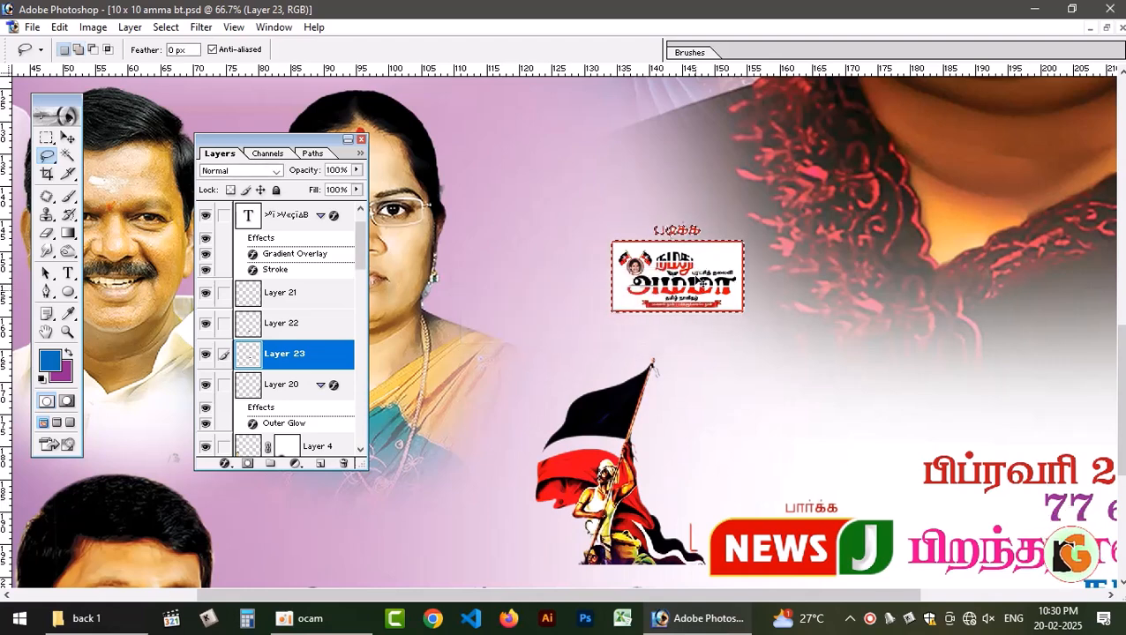
pyautogui.press('v')
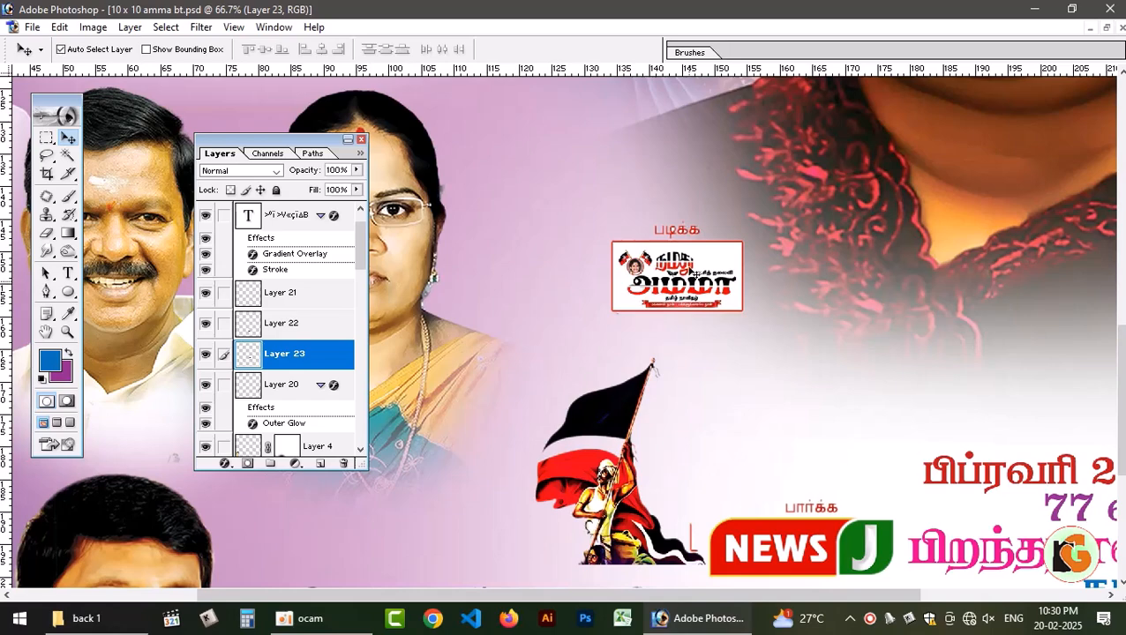
# Arrange the NEWS J logo and the Amma newspaper logo on opposite sides of the flag bearer.
pyautogui.hotkey('ctrl', '-')
pyautogui.moveTo(751, 490); pyautogui.dragTo(529, 499)
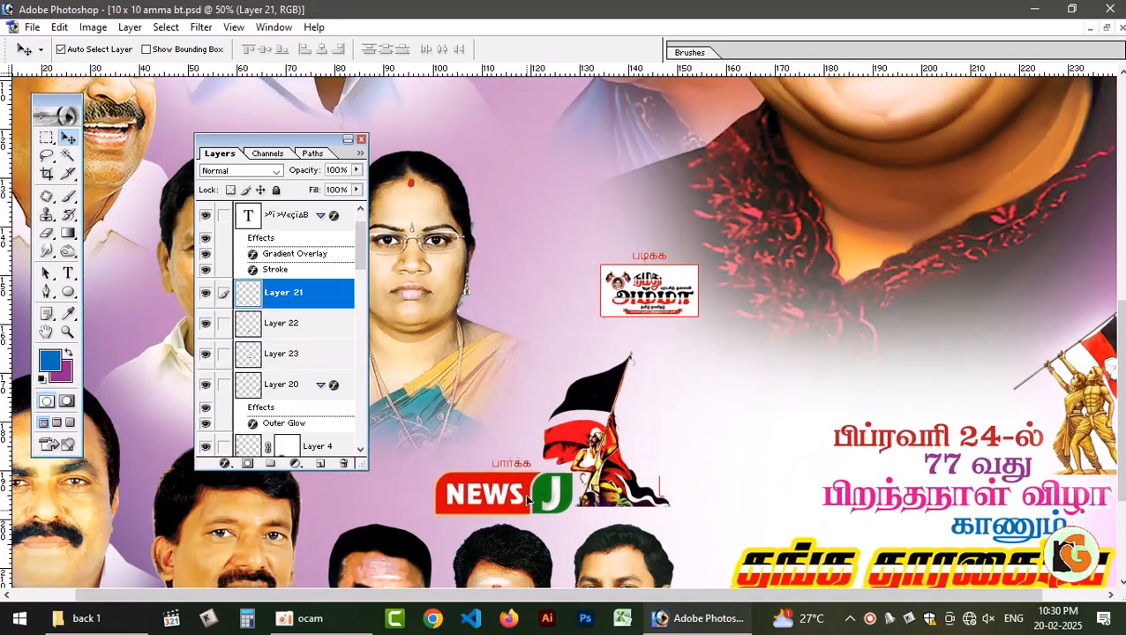
pyautogui.moveTo(642, 303); pyautogui.dragTo(700, 482)
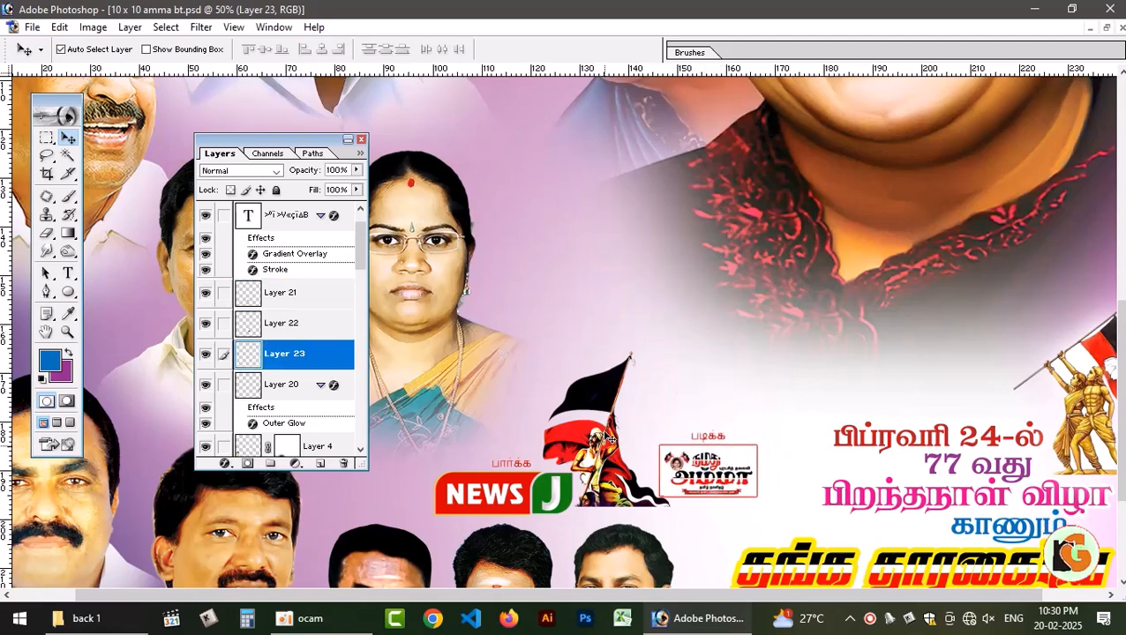
# Link the flag bearer with the NEWS J and Amma newspaper logos and reposition them as a group beside the date text.
pyautogui.click(600, 436)
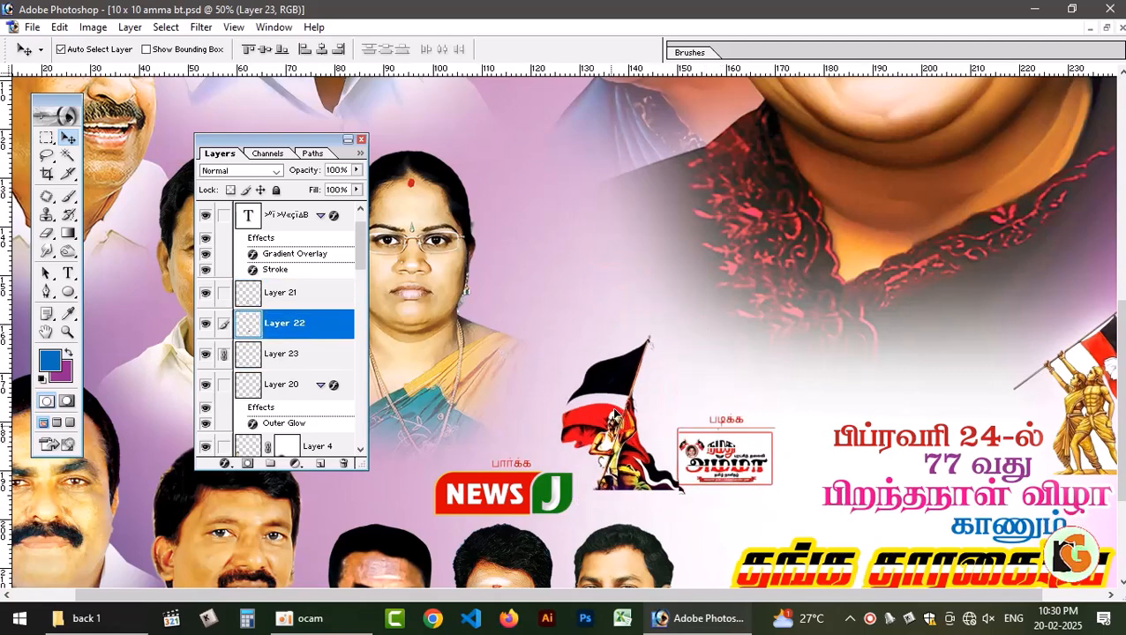
pyautogui.keyDown('shift'); pyautogui.rightClick(515, 490); pyautogui.keyUp('shift')
pyautogui.click(547, 500)
pyautogui.moveTo(587, 431); pyautogui.dragTo(630, 427)
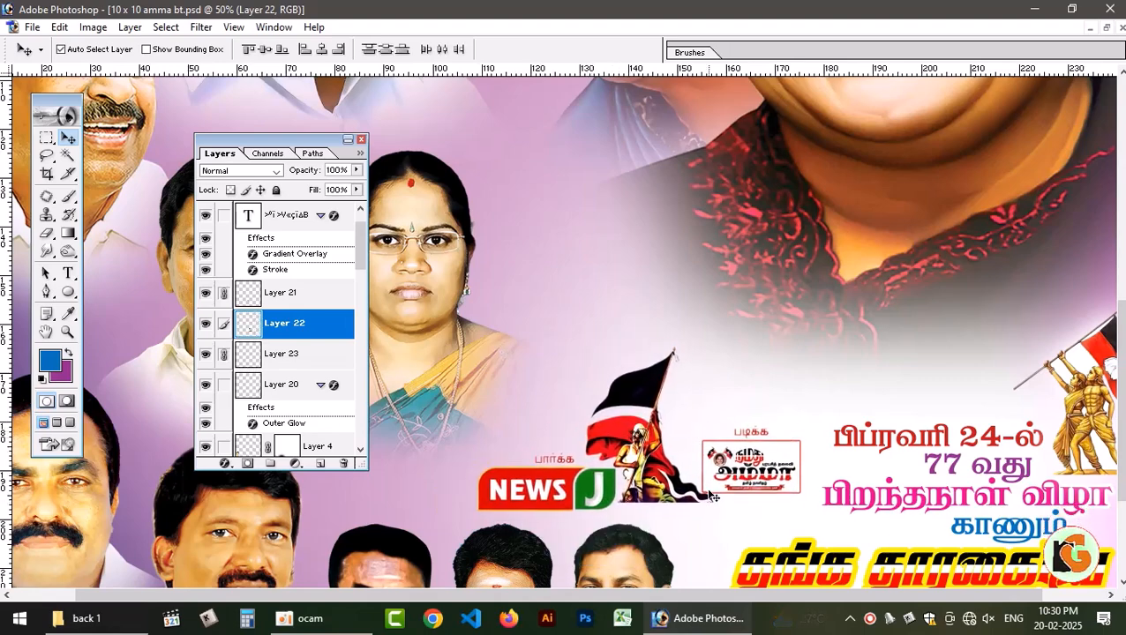
pyautogui.moveTo(738, 477)
pyautogui.mouseDown()
pyautogui.moveTo(746, 485)
pyautogui.moveTo(696, 482)
pyautogui.moveTo(726, 489)
pyautogui.moveTo(717, 485)
pyautogui.mouseUp()
pyautogui.press('F2')
# Link the flag bearer and both media logos again and enlarge the group slightly toward the date text.
pyautogui.keyDown('shift'); pyautogui.click(615, 450); pyautogui.keyUp('shift')
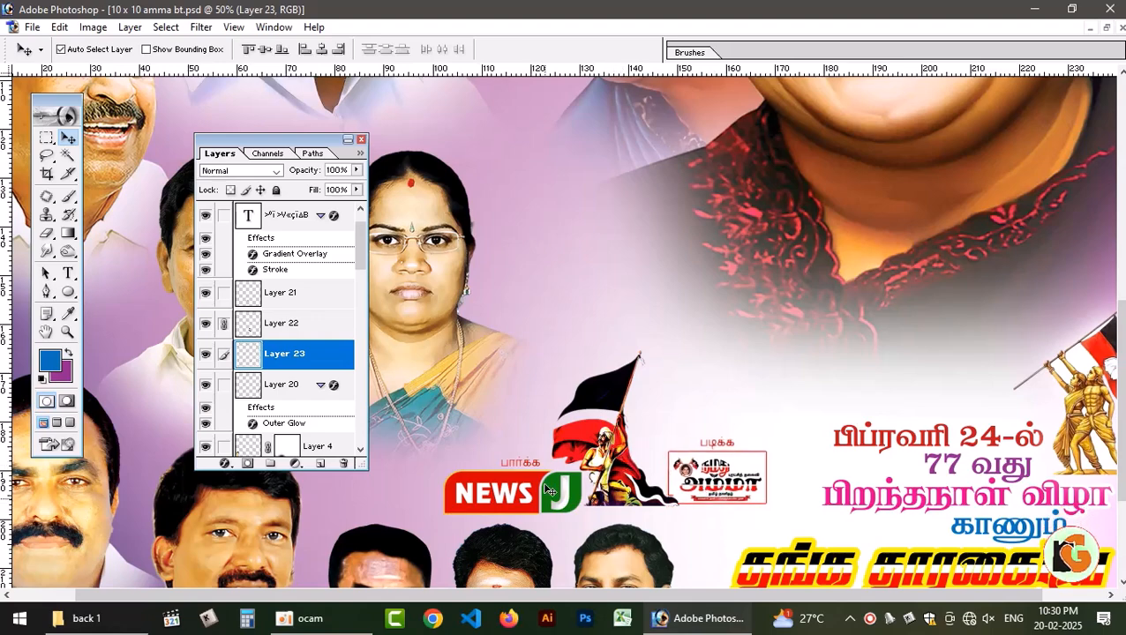
pyautogui.keyDown('shift'); pyautogui.click(546, 484); pyautogui.keyUp('shift')
pyautogui.moveTo(546, 486); pyautogui.dragTo(564, 464)
pyautogui.hotkey('ctrl', 'z')
pyautogui.hotkey('ctrl', 't')
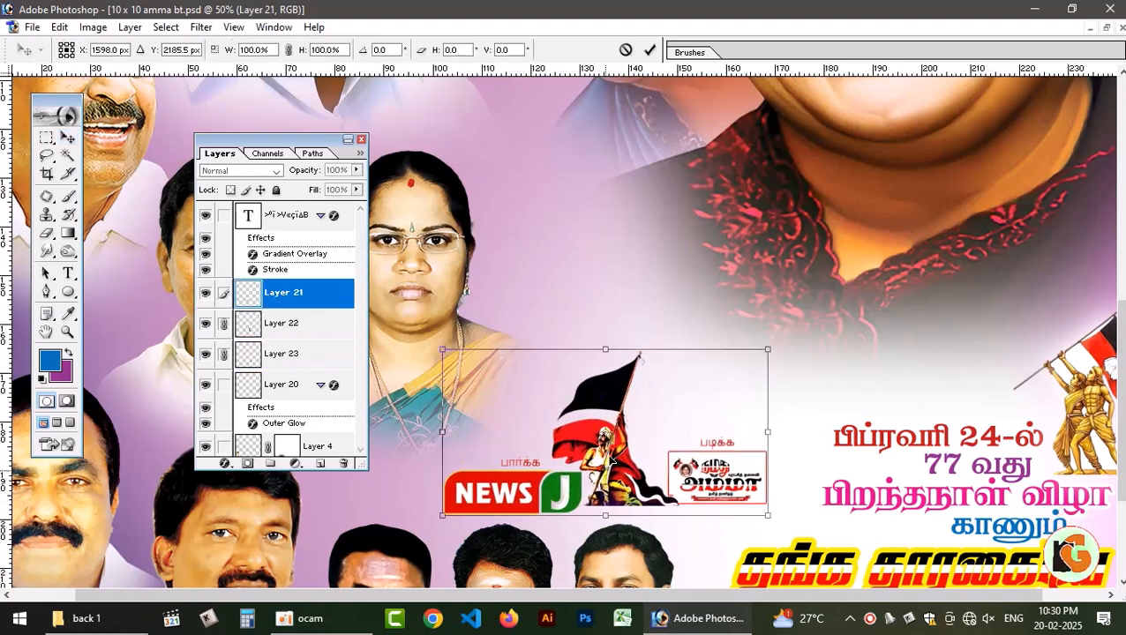
pyautogui.moveTo(767, 344); pyautogui.dragTo(808, 303)
pyautogui.press('Return')
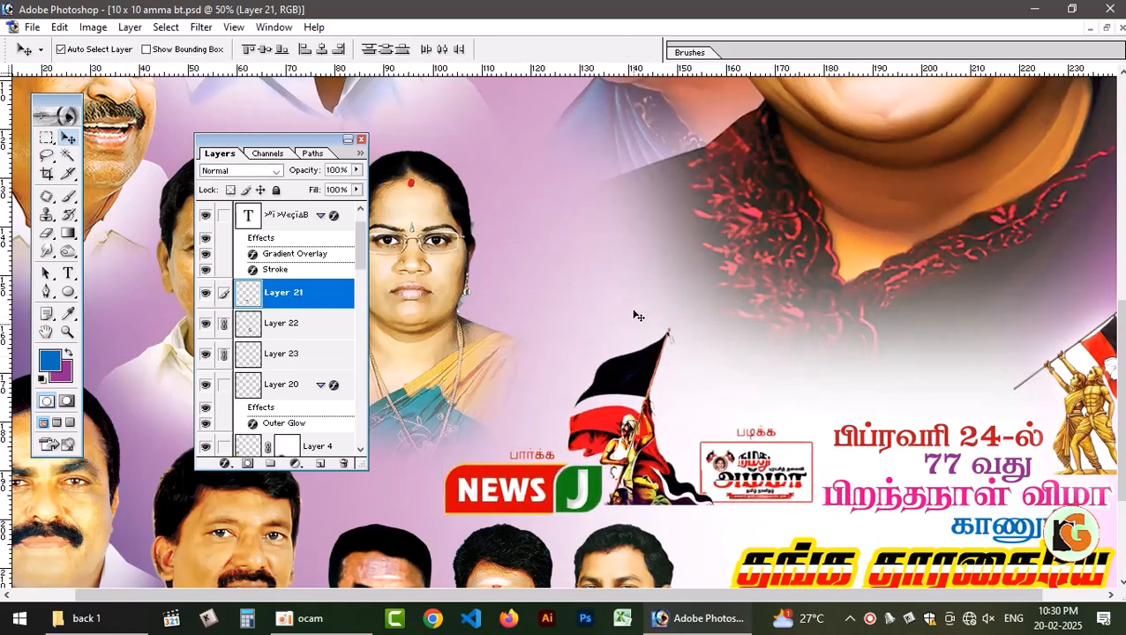
# Stretch the தங்க தாரகையே slogan to 267.3% height and widen it on both sides.
pyautogui.hotkey('ctrl', '0')
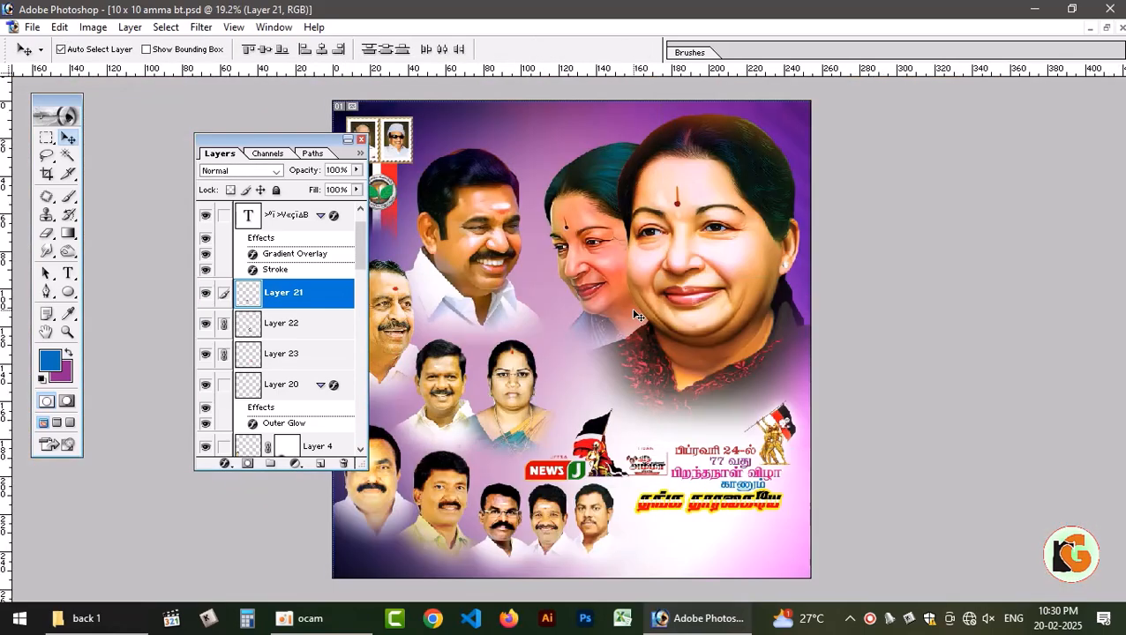
pyautogui.click(719, 509)
pyautogui.hotkey('ctrl', 't')
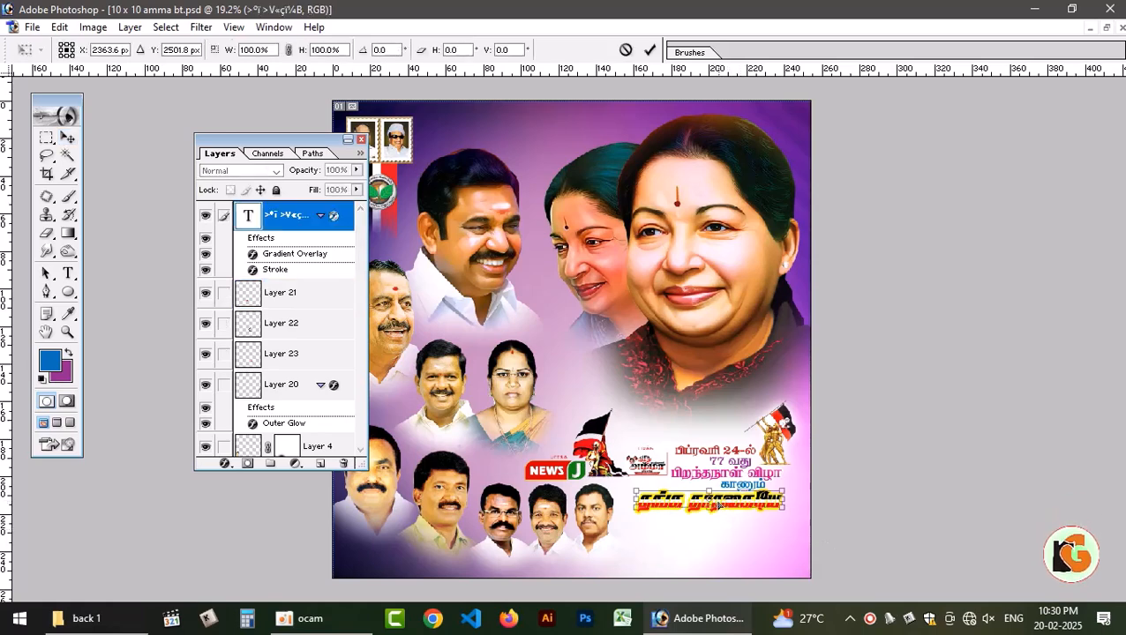
pyautogui.moveTo(716, 516); pyautogui.dragTo(716, 542)
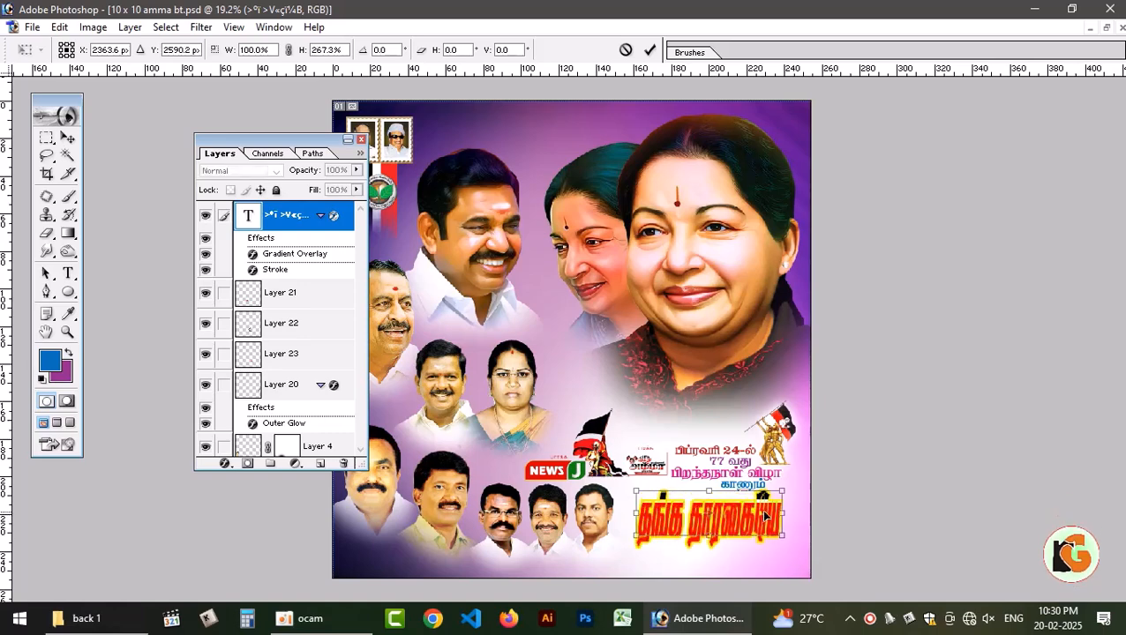
pyautogui.moveTo(793, 514); pyautogui.dragTo(801, 514)
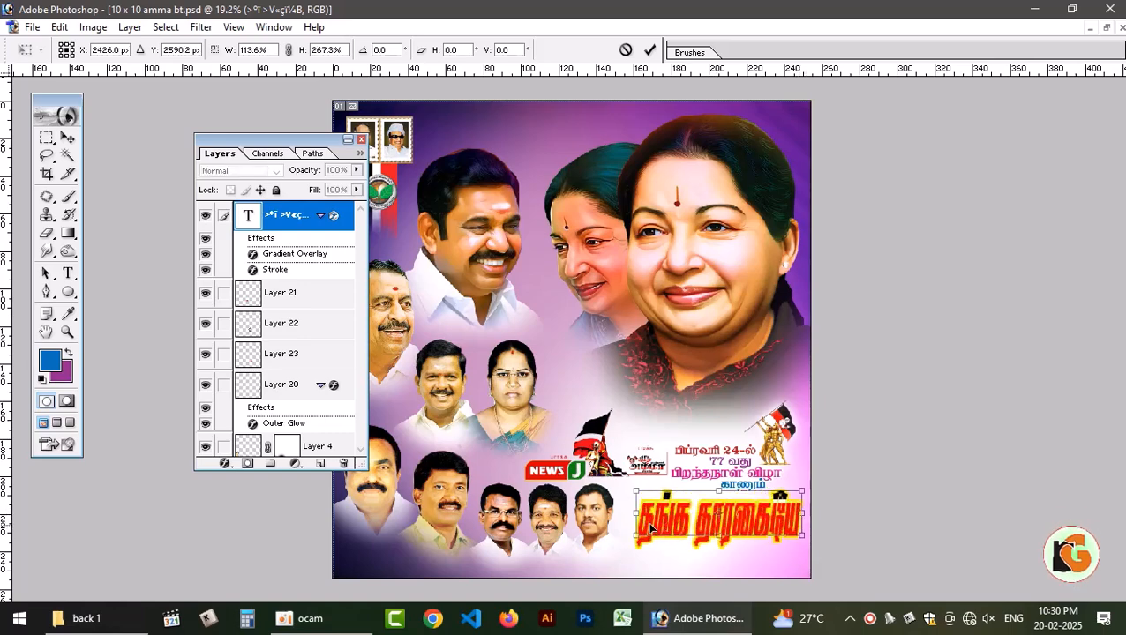
pyautogui.moveTo(636, 515); pyautogui.dragTo(628, 518)
pyautogui.press('Return')
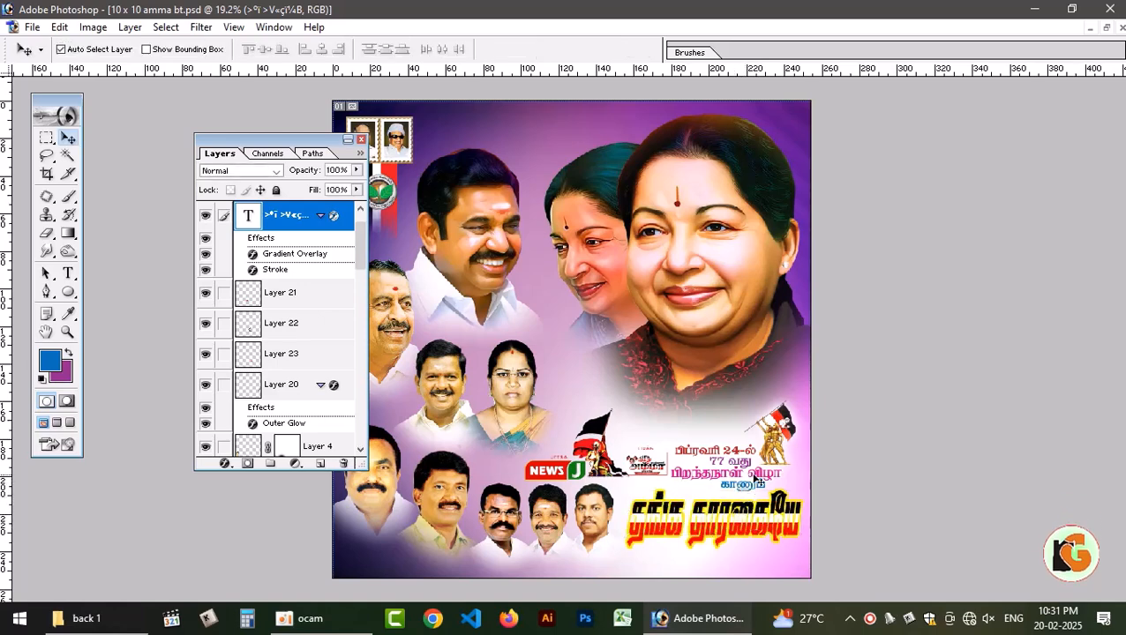
pyautogui.click(759, 477)
pyautogui.hotkey('ctrl', 't')
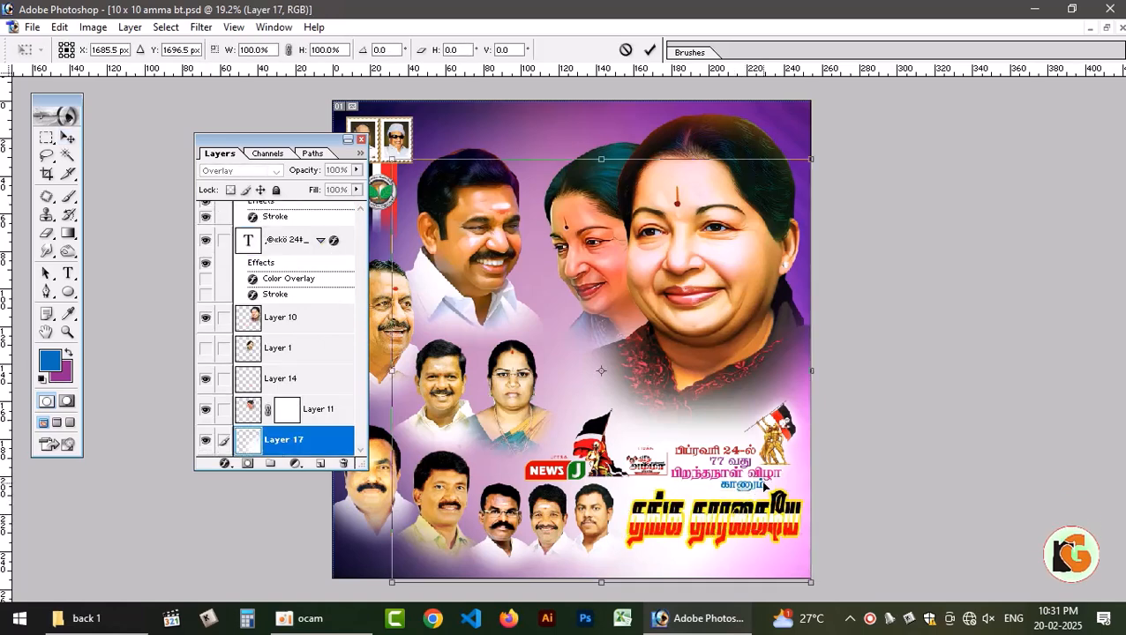
pyautogui.press('Return')
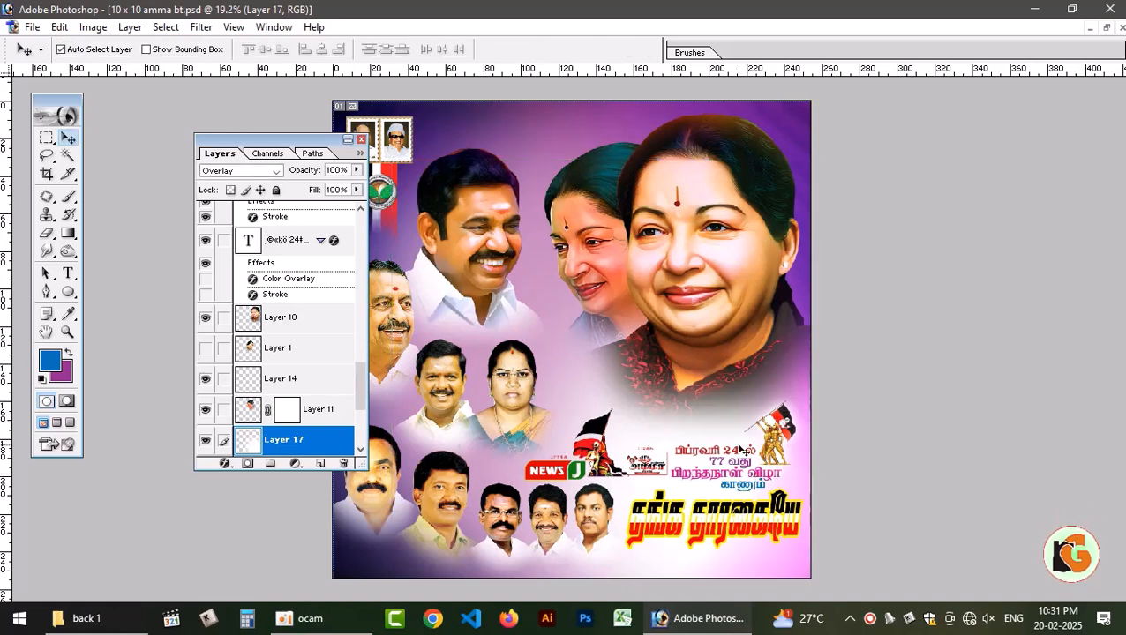
# Scale the 77th birthday date text block to 107.3% in width and height.
pyautogui.click(738, 452)
pyautogui.hotkey('ctrl', 't')
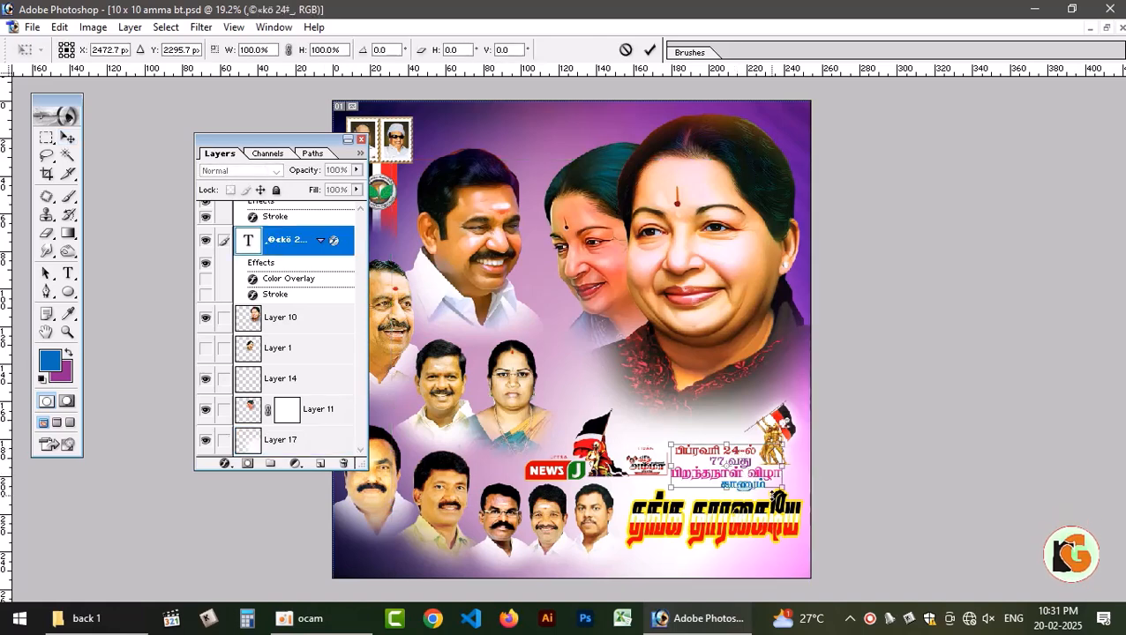
pyautogui.moveTo(779, 486); pyautogui.dragTo(790, 494)
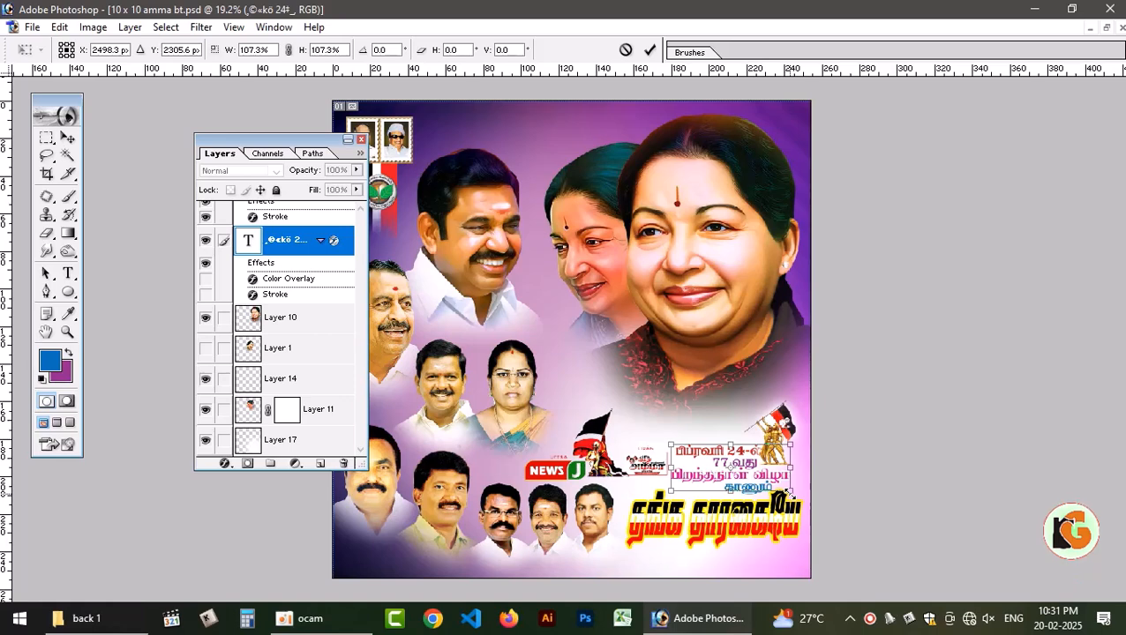
pyautogui.press('Return')
# Move the golden statue clear of the date text and compare it with and without its outer glow.
pyautogui.click(775, 433)
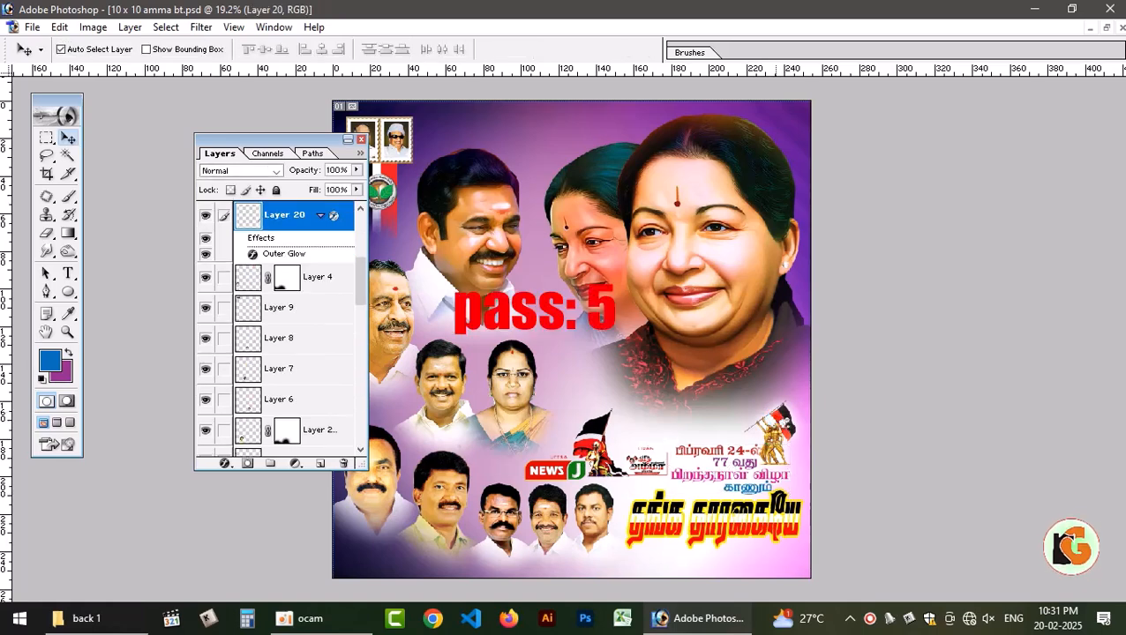
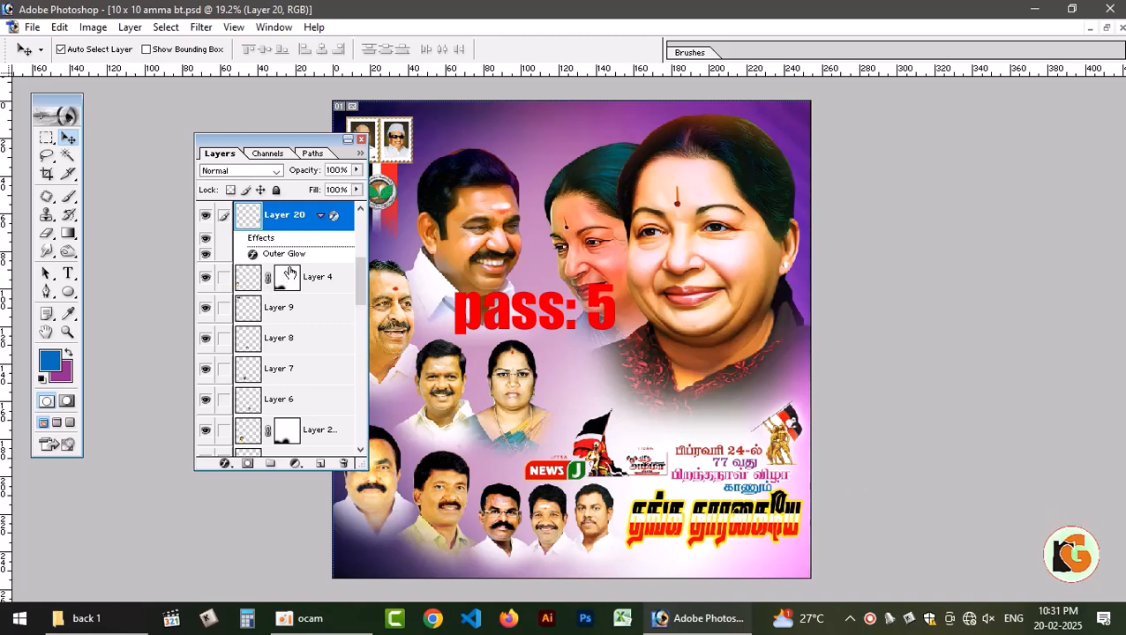
pyautogui.click(206, 255)
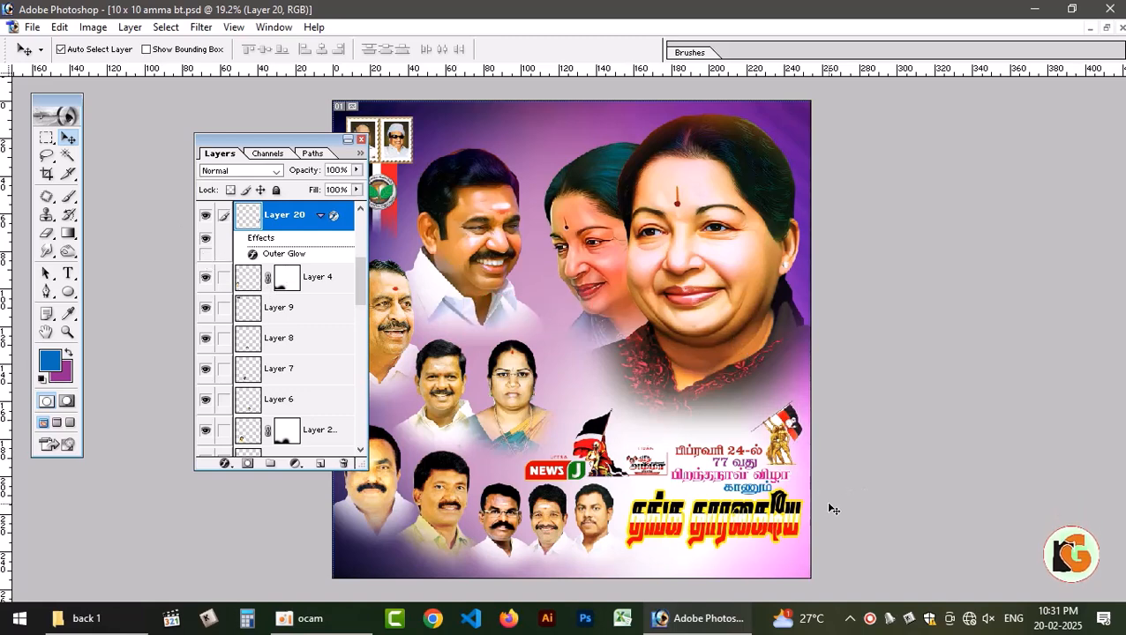
pyautogui.hotkey('ctrl', 'z')
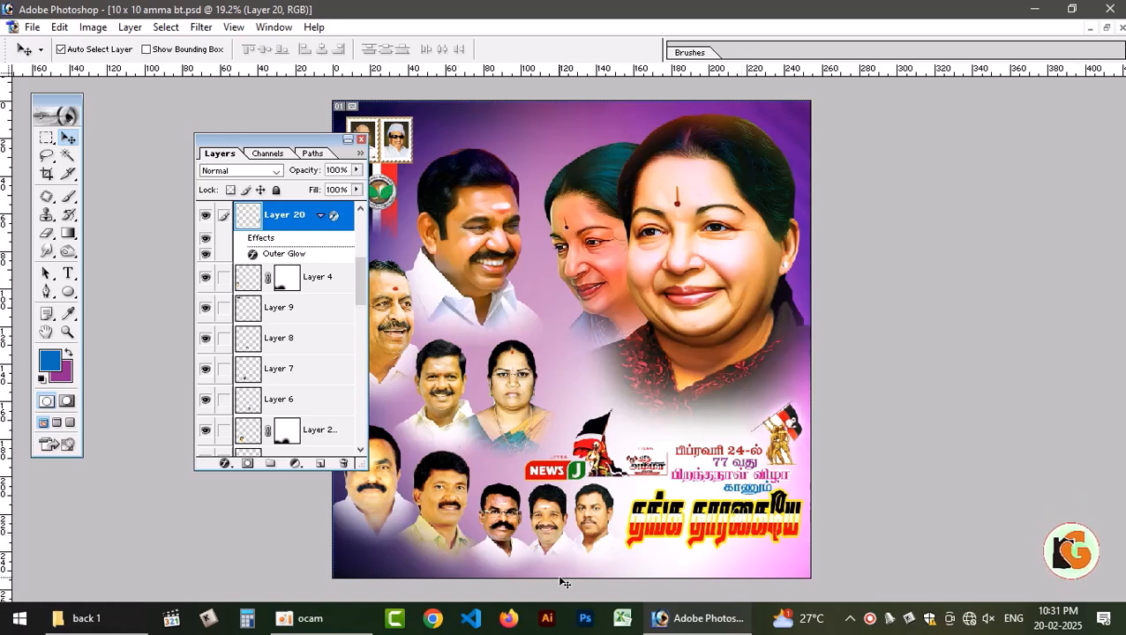
# Reset to the default black and white colours and start a new black text line with the word உம்மை.
pyautogui.hotkey('ctrl', '+')
pyautogui.hotkey('ctrl', '+')
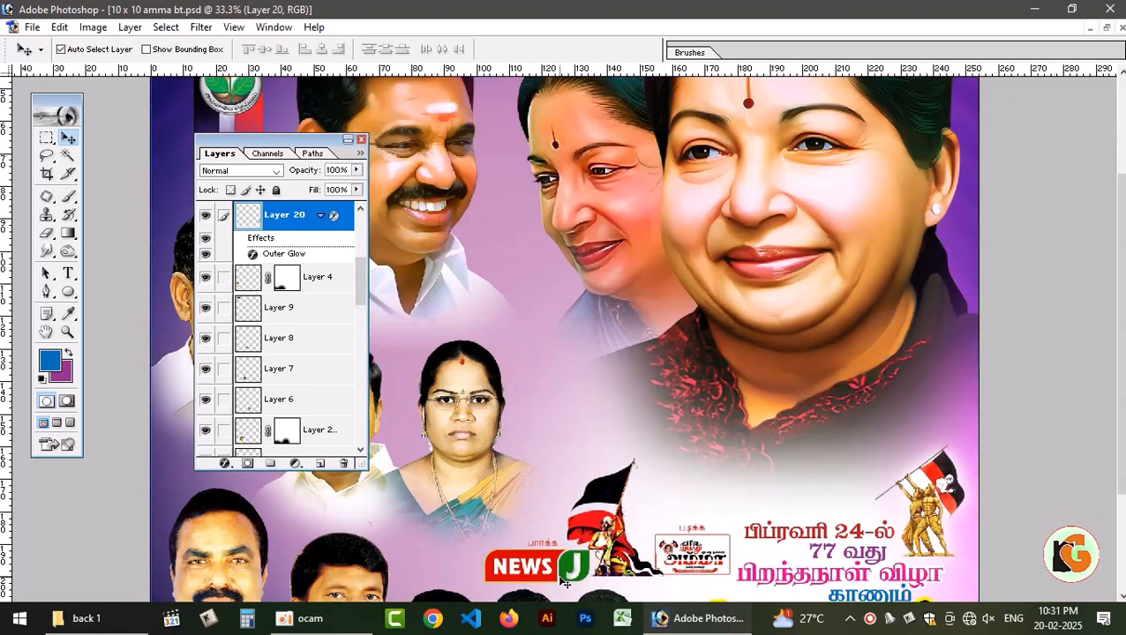
pyautogui.scroll(-3, 887, 379)
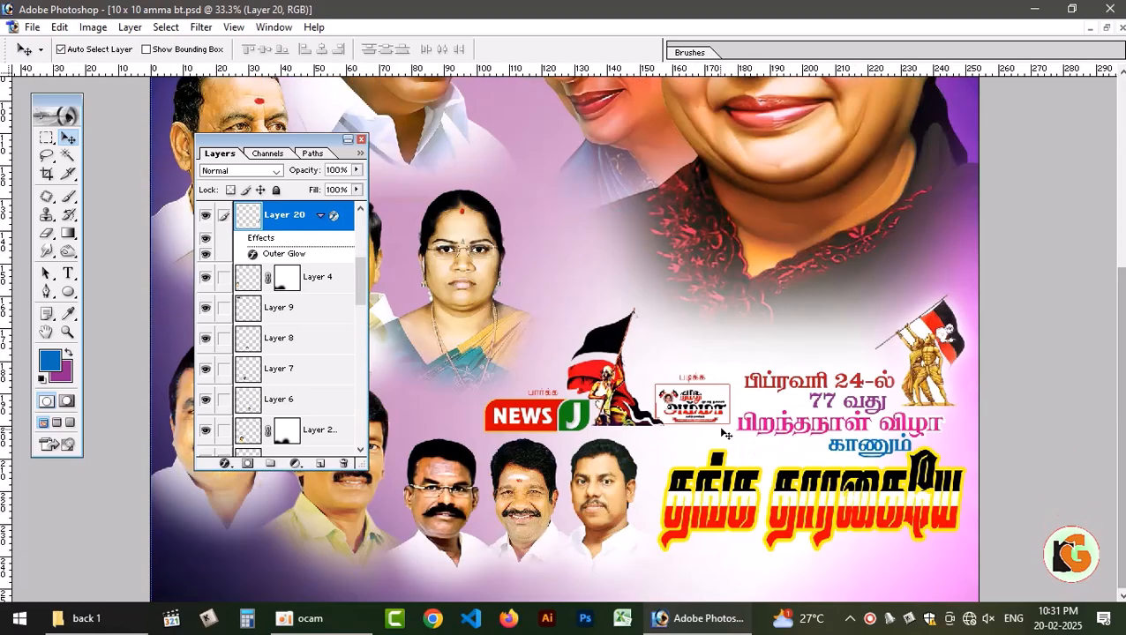
pyautogui.press('d')
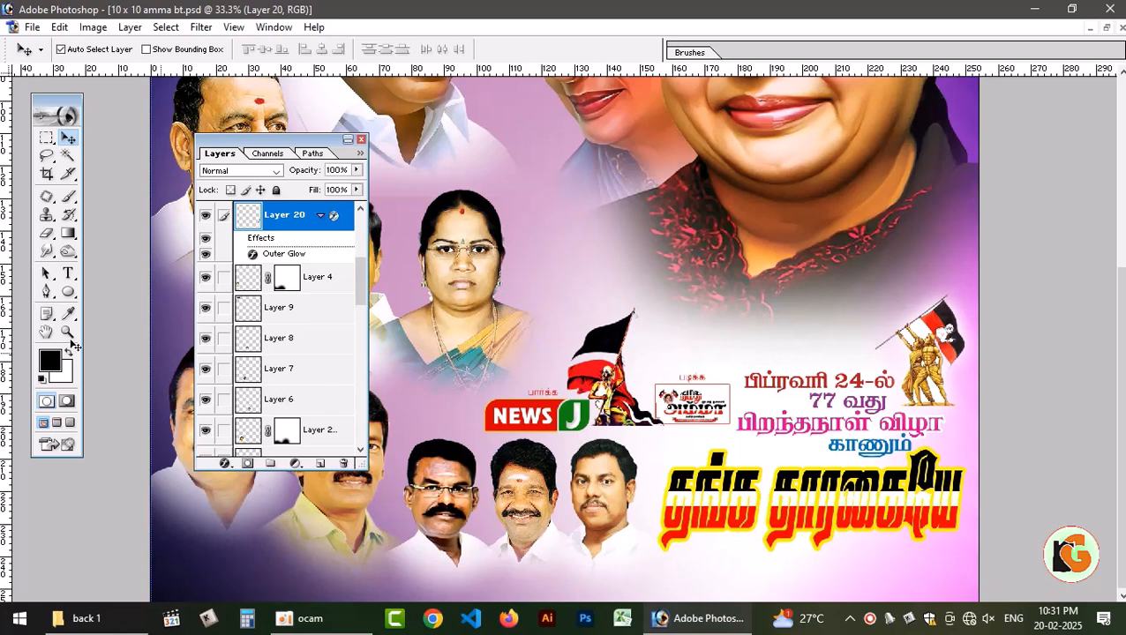
pyautogui.click(66, 275)
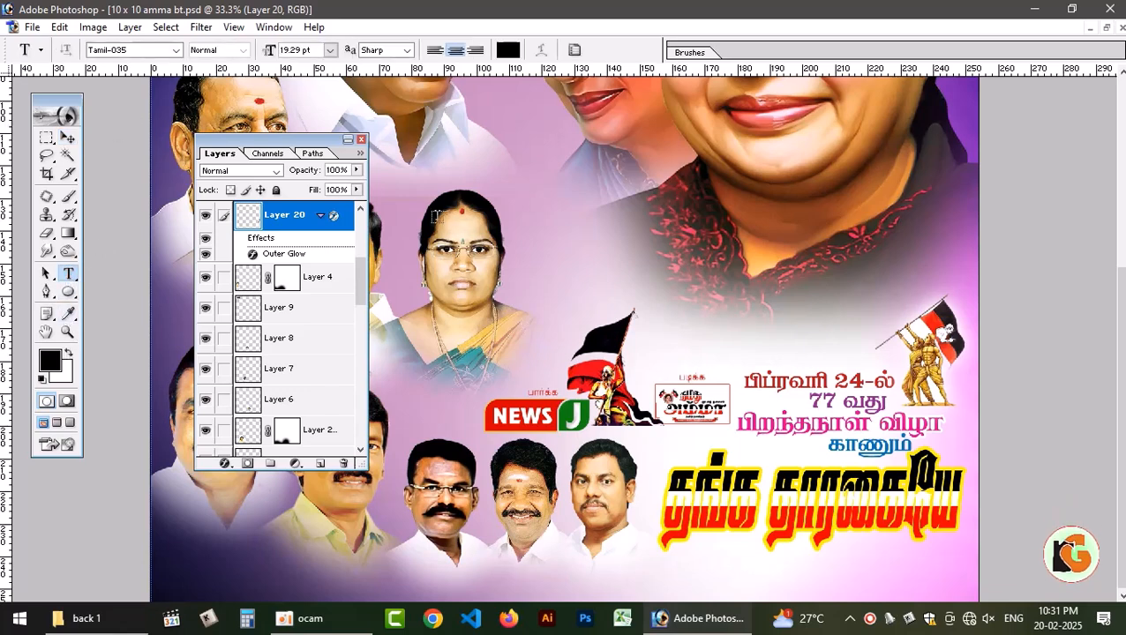
pyautogui.click(562, 258)
pyautogui.write('மிஜுர')
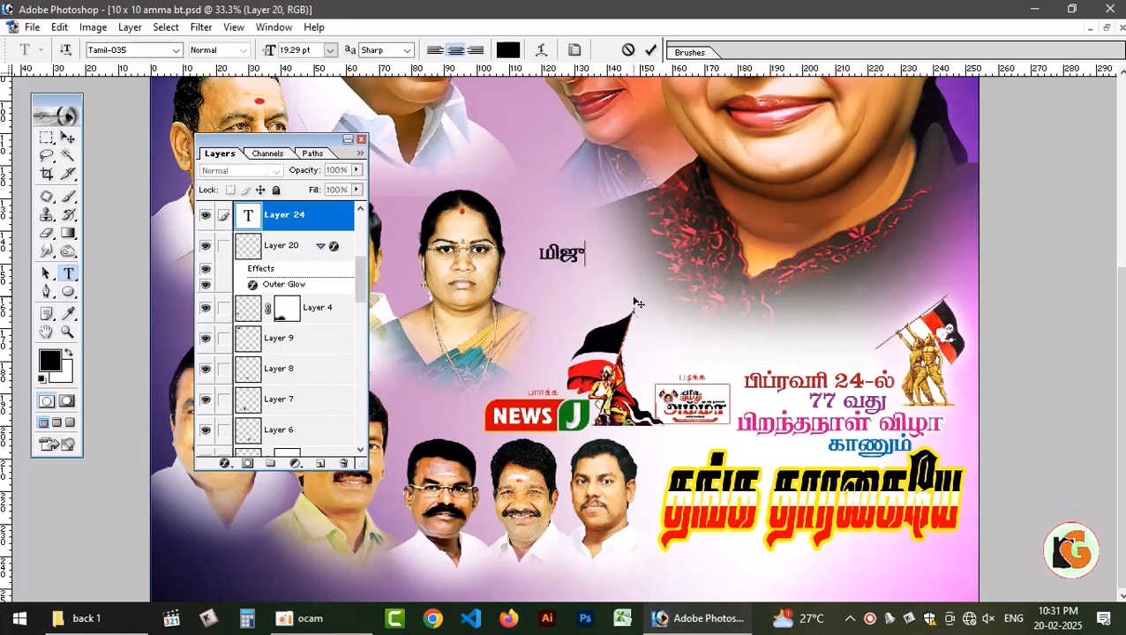
pyautogui.press('BackSpace')
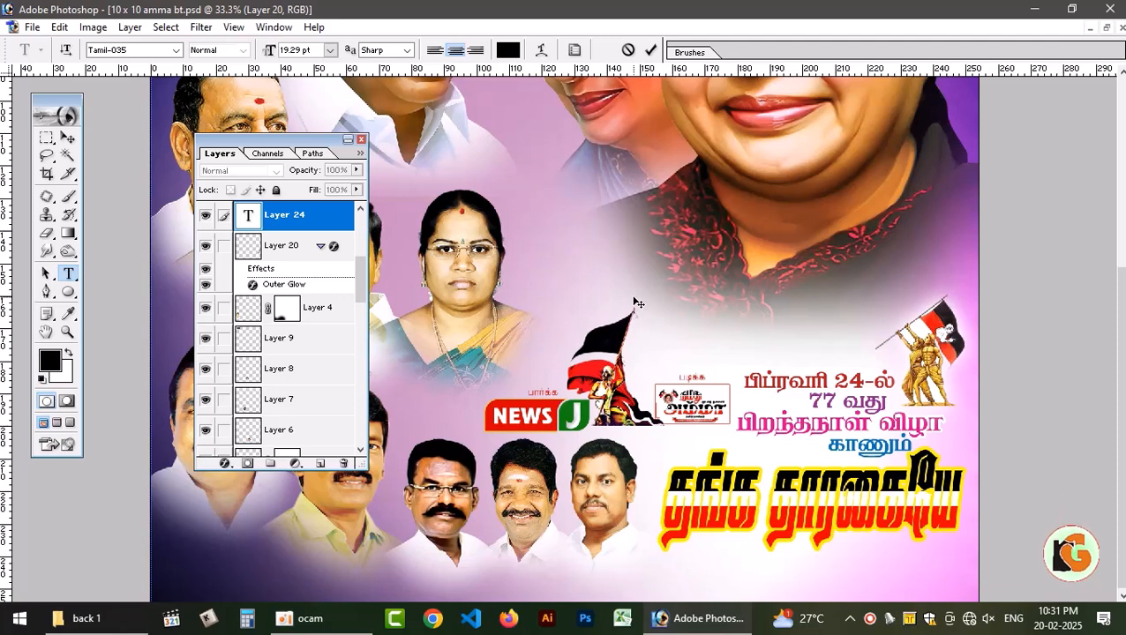
pyautogui.write('வாழ்த்')
pyautogui.press('BackSpace')
pyautogui.press('BackSpace')
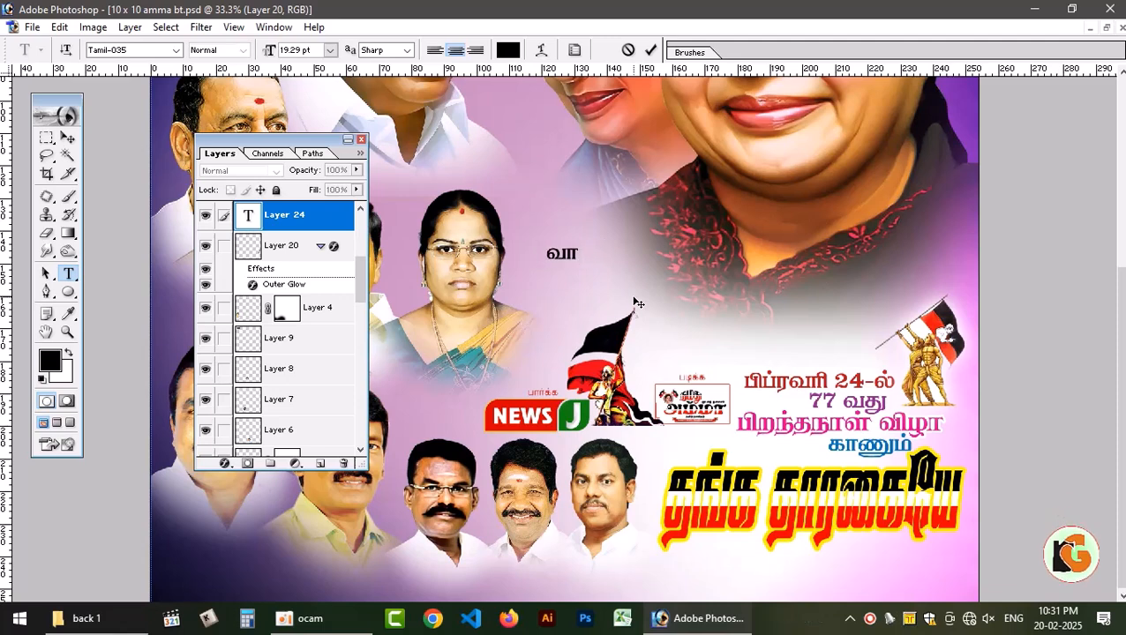
pyautogui.write('்மை ')
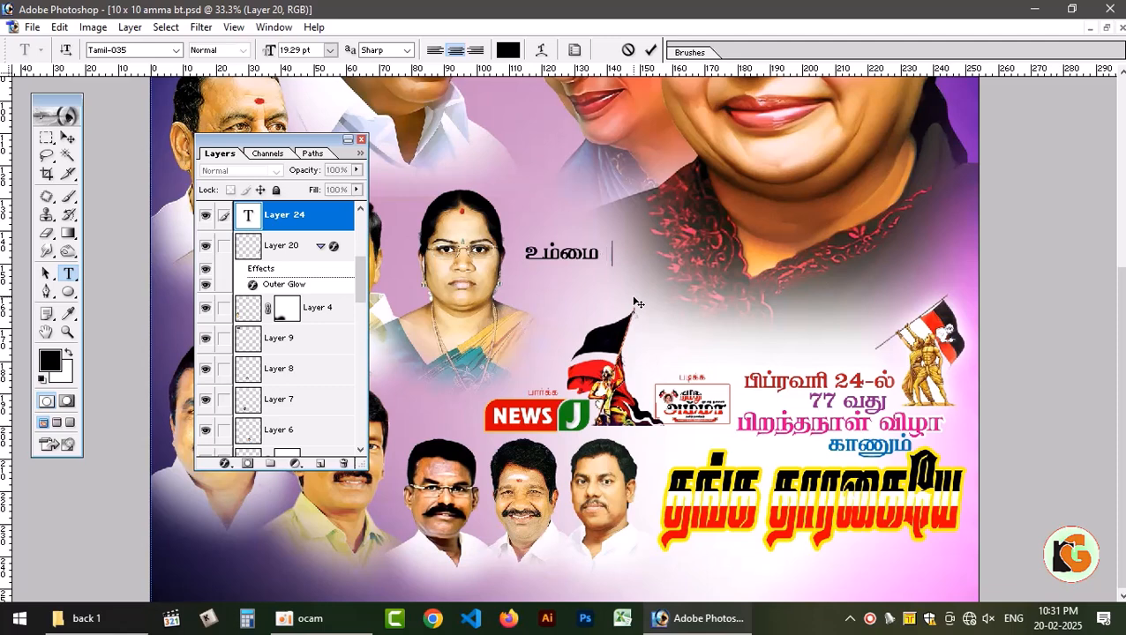
# Complete the new text line with வாழ்த்தி வணங்குகிறோம்.... and commit it.
pyautogui.write('வாழ்த்தி')
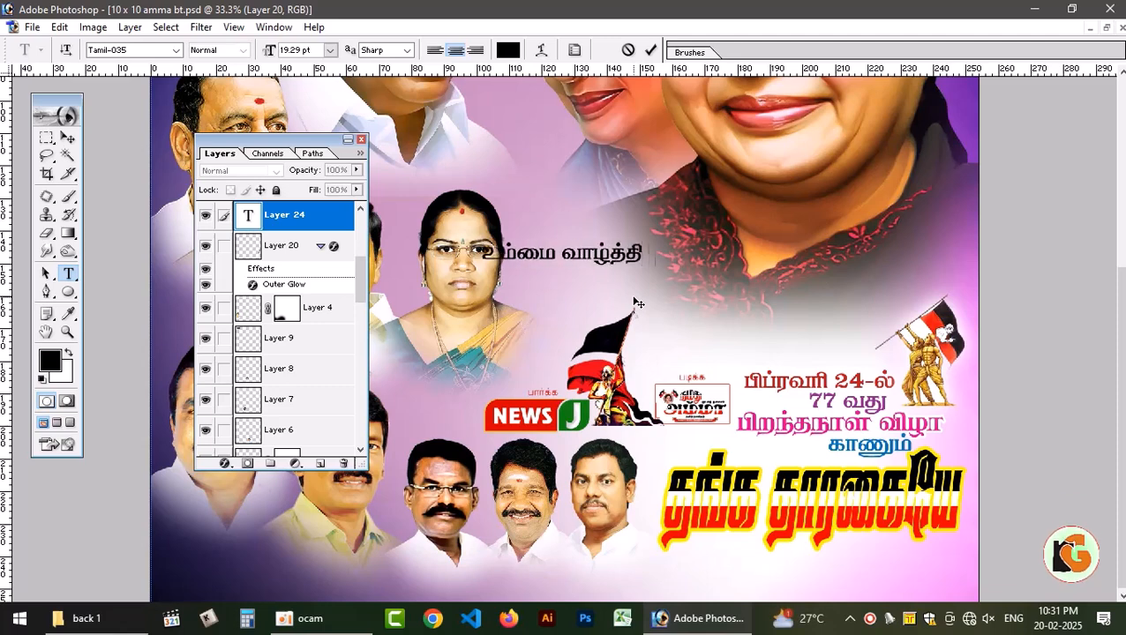
pyautogui.write(' வணக')
pyautogui.press('BackSpace')
pyautogui.press('BackSpace')
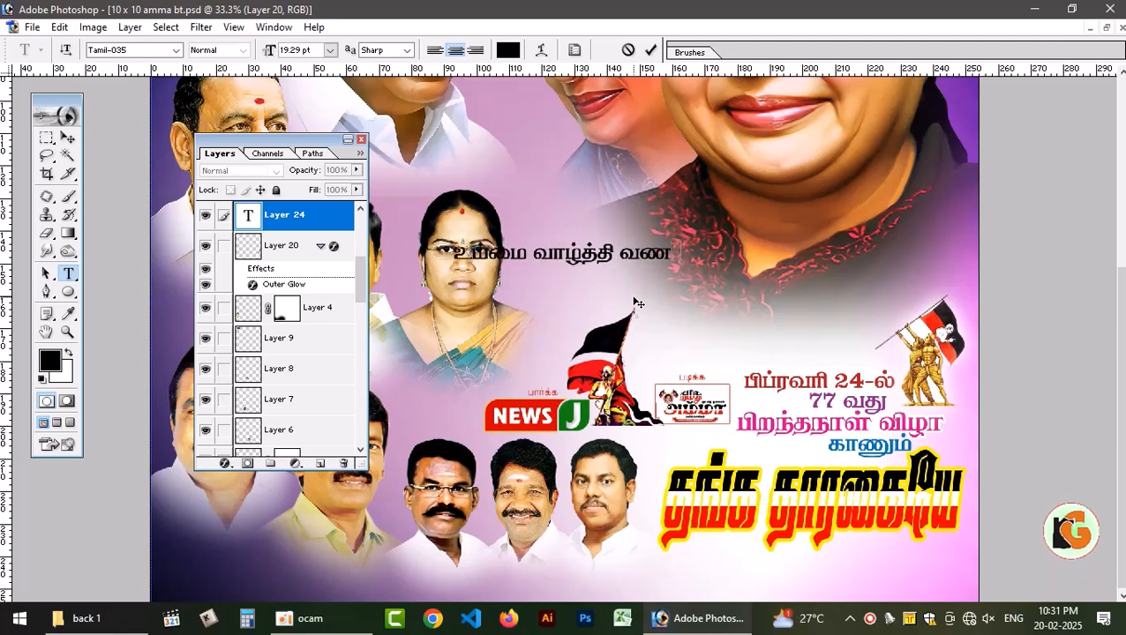
pyautogui.write('ங்கிகு')
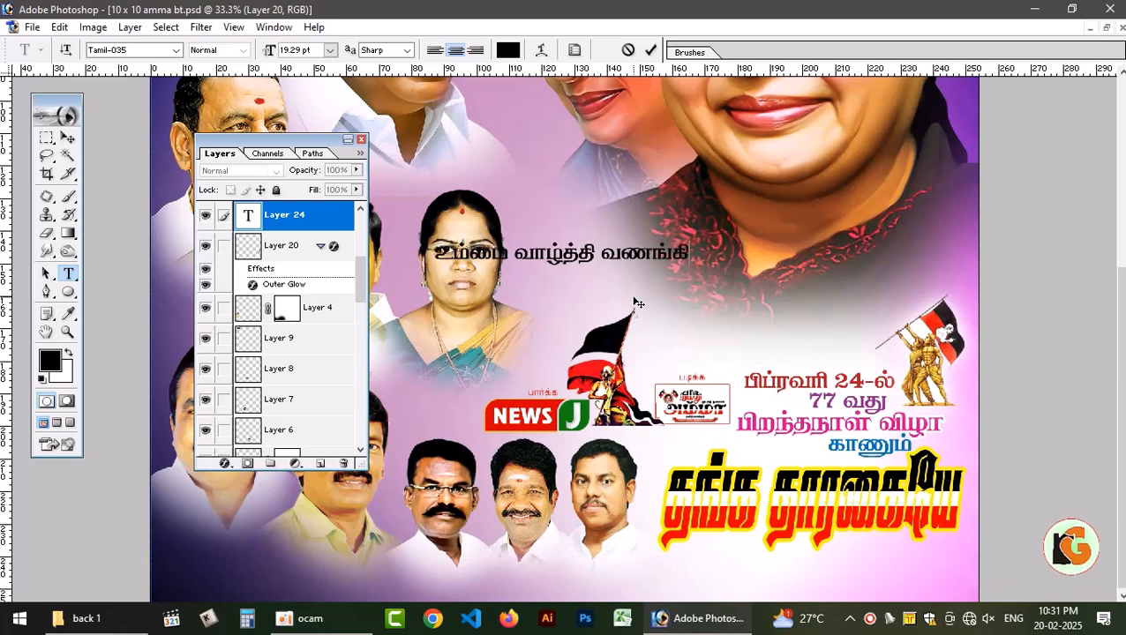
pyautogui.press('BackSpace')
pyautogui.press('BackSpace')
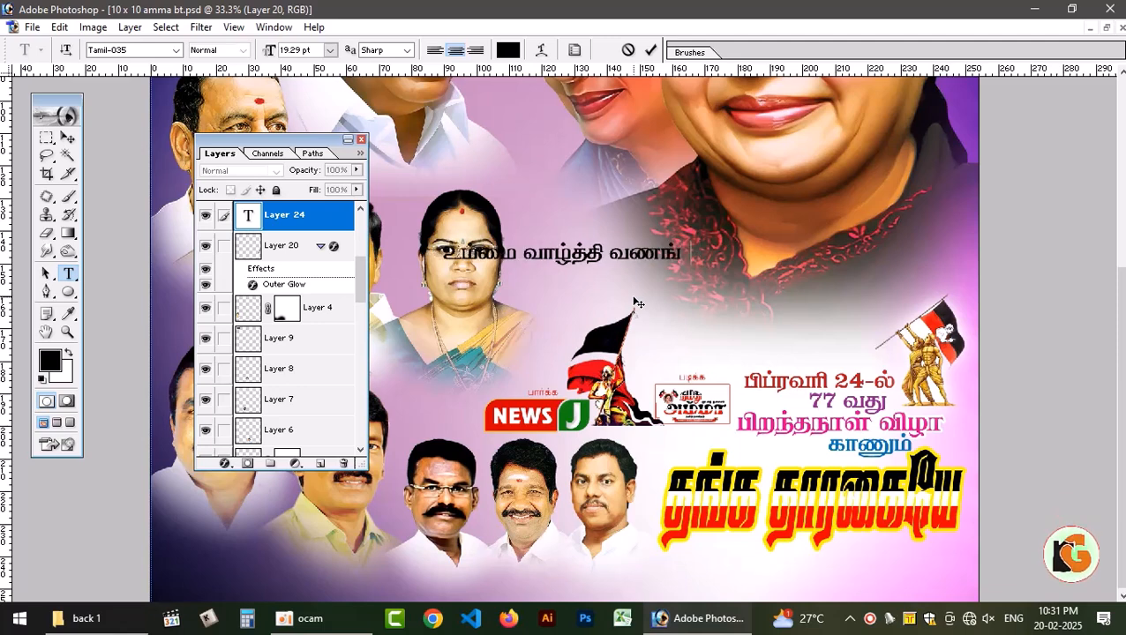
pyautogui.write('குகிறோம்')
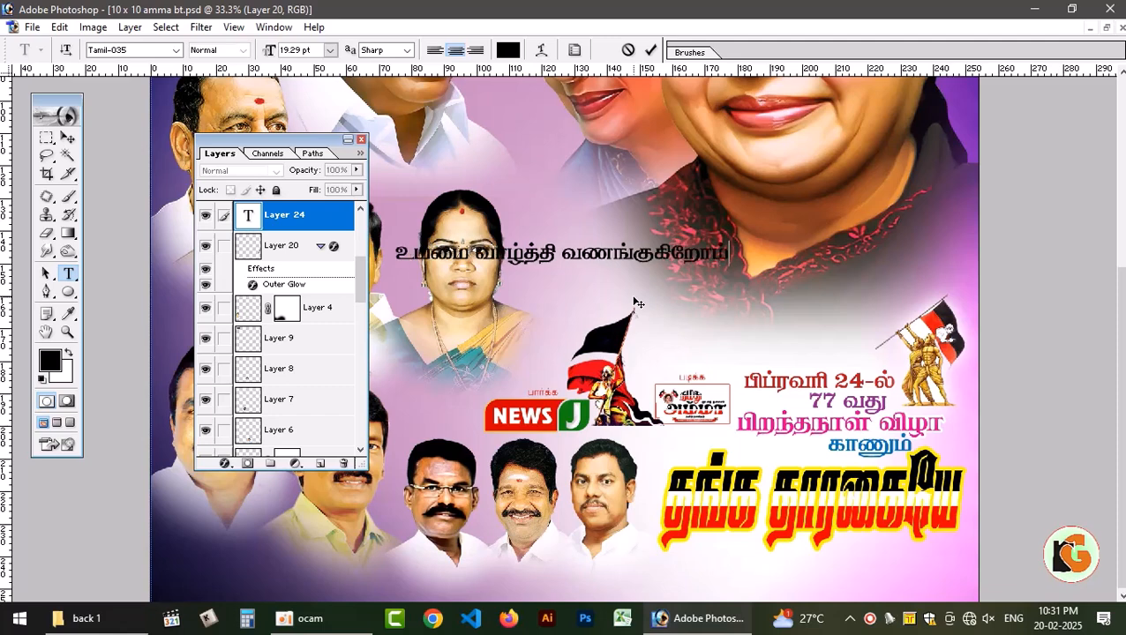
pyautogui.write('....')
pyautogui.hotkey('ctrl', 'a')
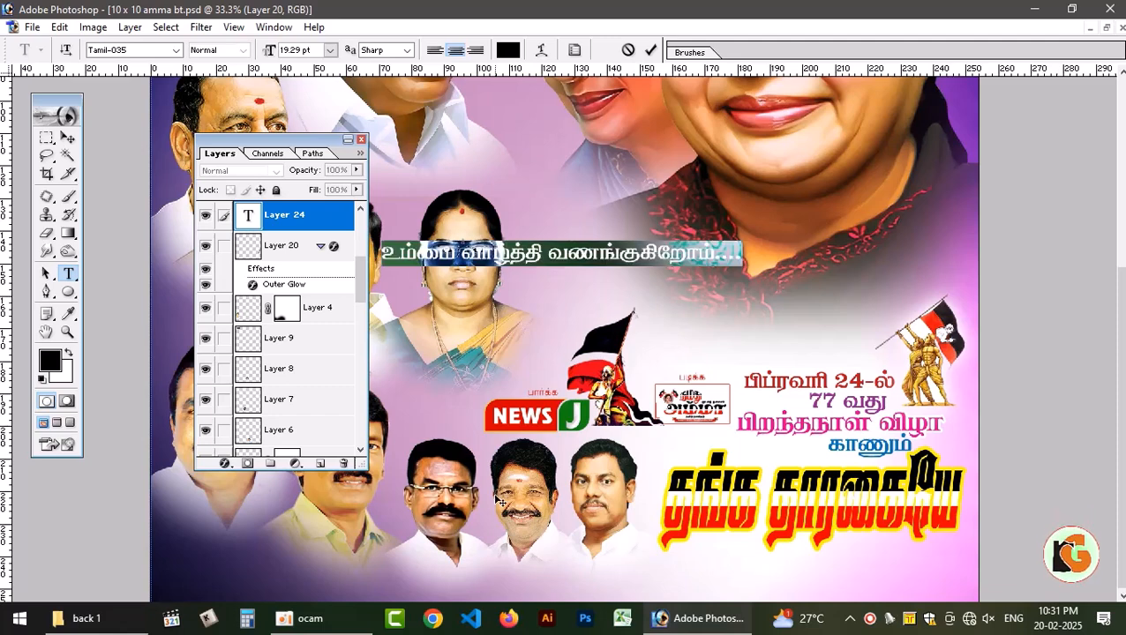
pyautogui.click(67, 139)
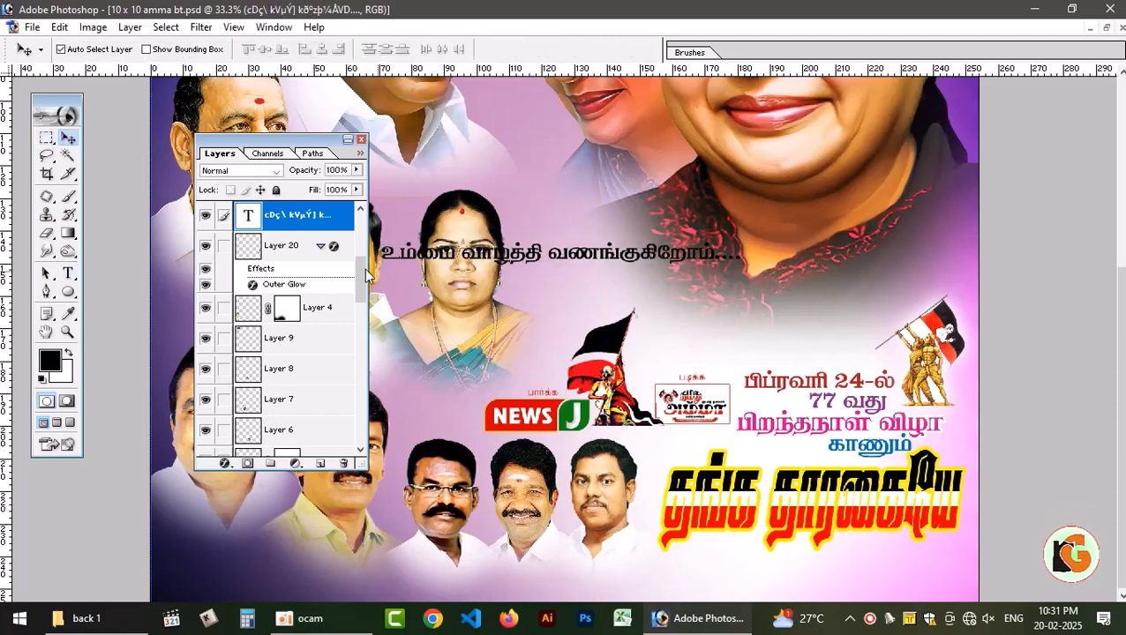
# Place the உம்மை வாழ்த்தி வணங்குகிறோம்.... line below the main slogan and shrink it slightly, keeping its right end aligned with the slogan.
pyautogui.moveTo(614, 251); pyautogui.dragTo(831, 572)
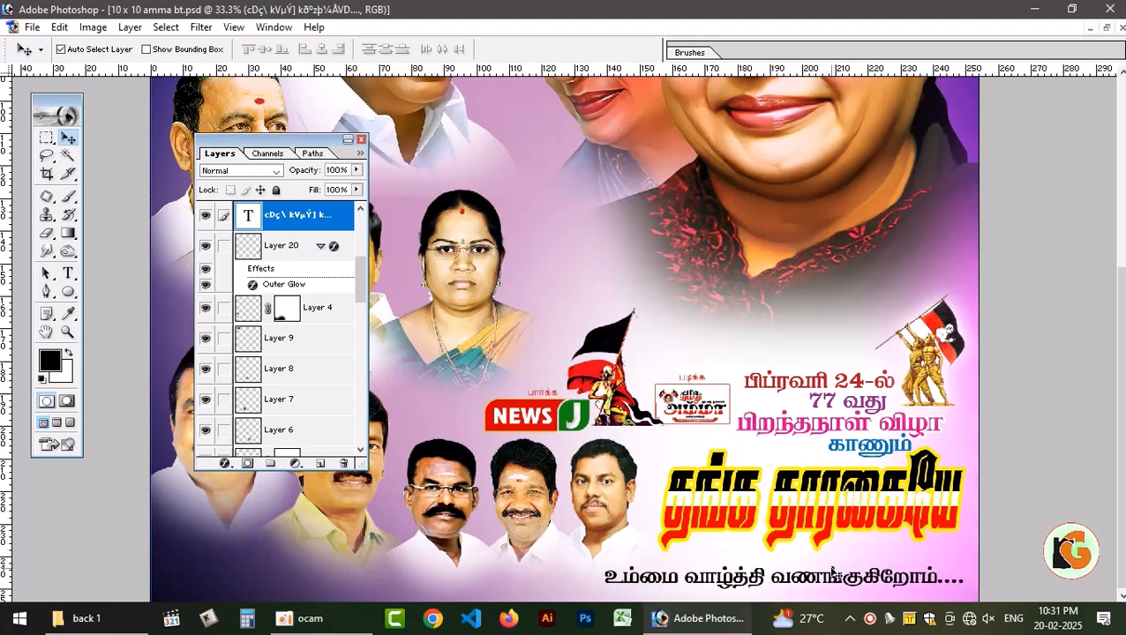
pyautogui.hotkey('ctrl', 't')
pyautogui.moveTo(602, 563); pyautogui.dragTo(633, 561)
pyautogui.press('Return')
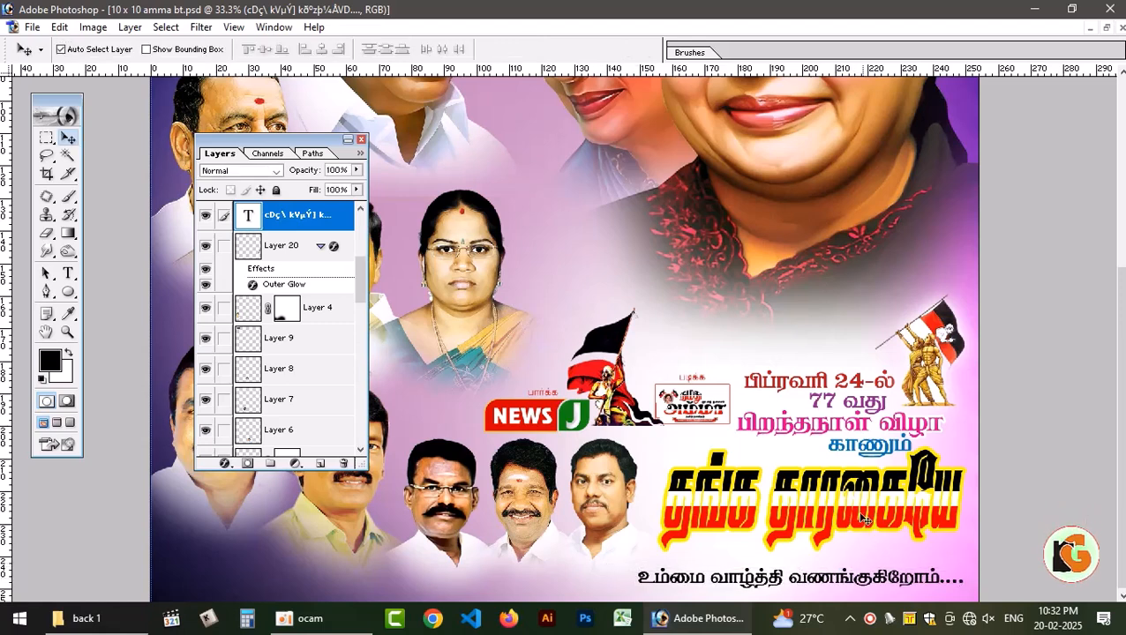
# Nudge the main slogan தங்க தாரகையே slightly down and widen it to 101.6% toward the start of the line below.
pyautogui.moveTo(834, 474); pyautogui.dragTo(831, 481)
pyautogui.hotkey('ctrl', 't')
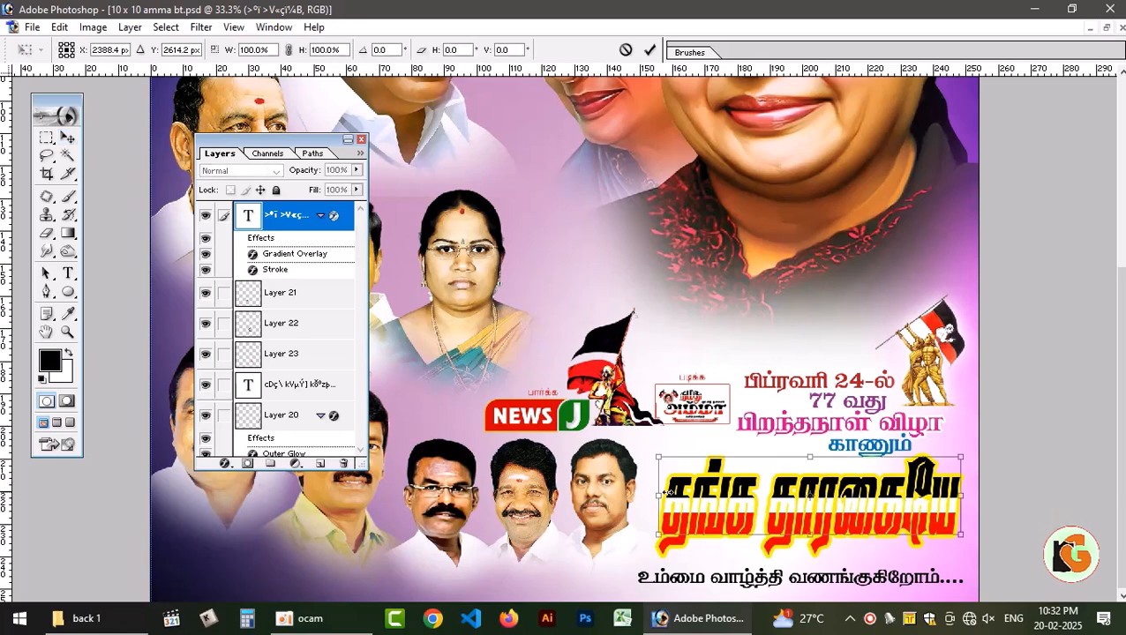
pyautogui.moveTo(657, 498); pyautogui.dragTo(653, 497)
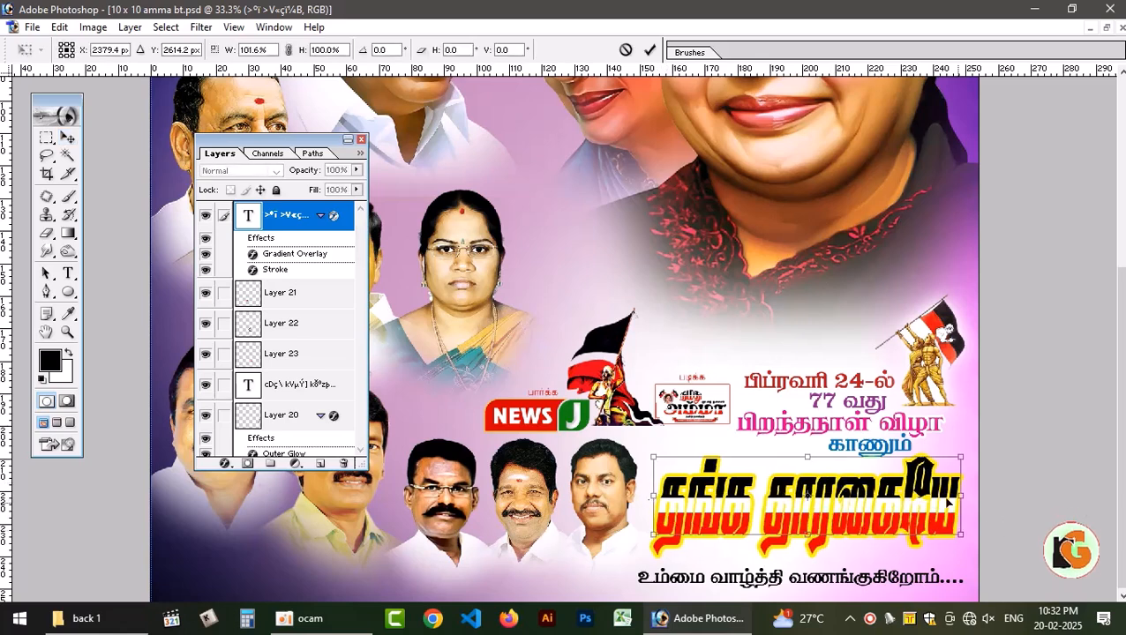
pyautogui.press('Return')
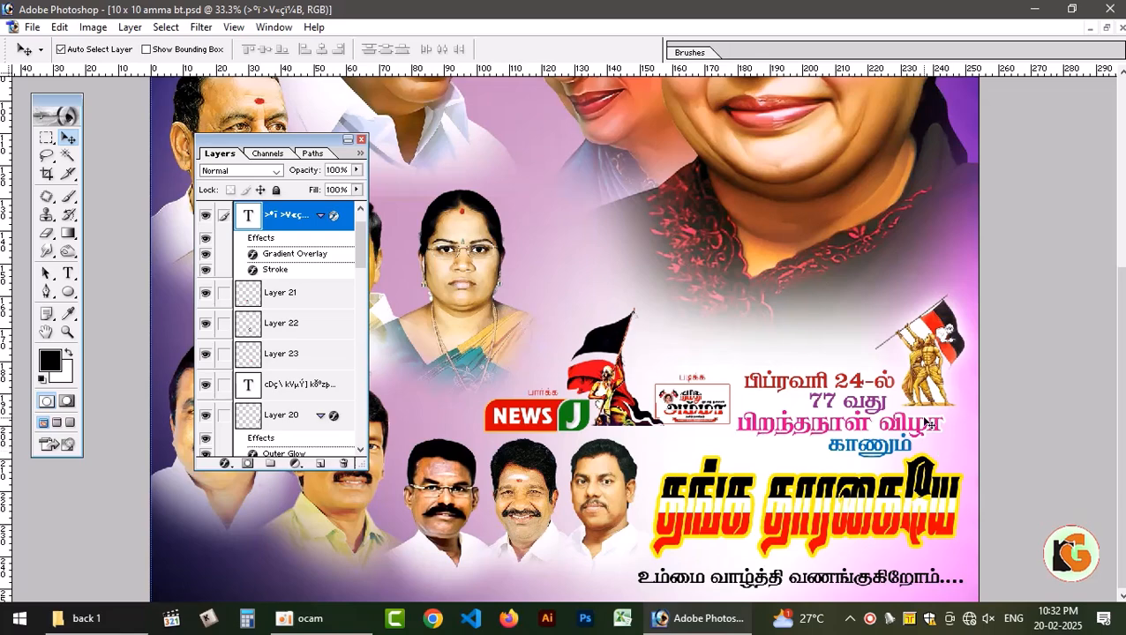
# Erase the pink Layer 13 behind the central portraits with a soft 2500 px eraser, leaving the middle background white.
pyautogui.hotkey('ctrl', '-')
pyautogui.hotkey('ctrl', '-')
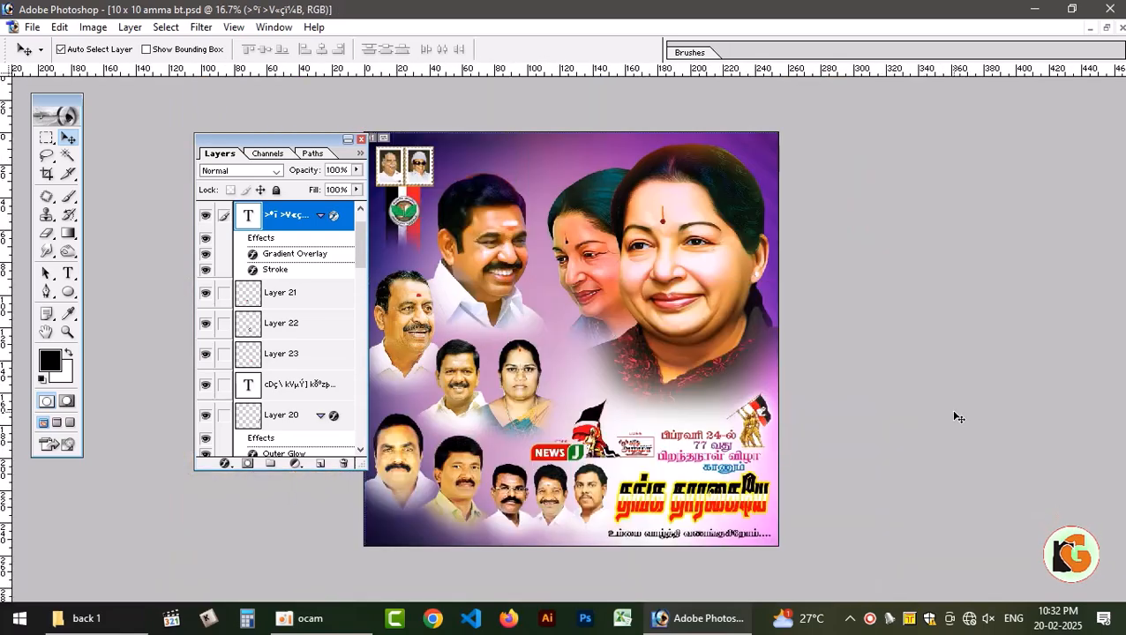
pyautogui.click(566, 300)
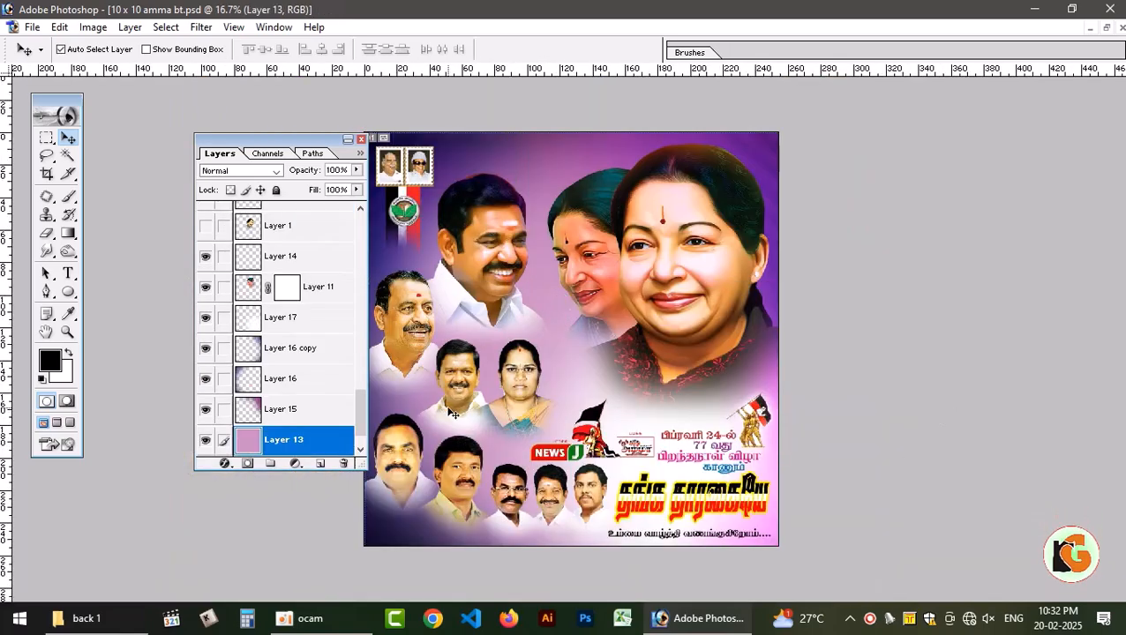
pyautogui.scroll(-1, 313, 410)
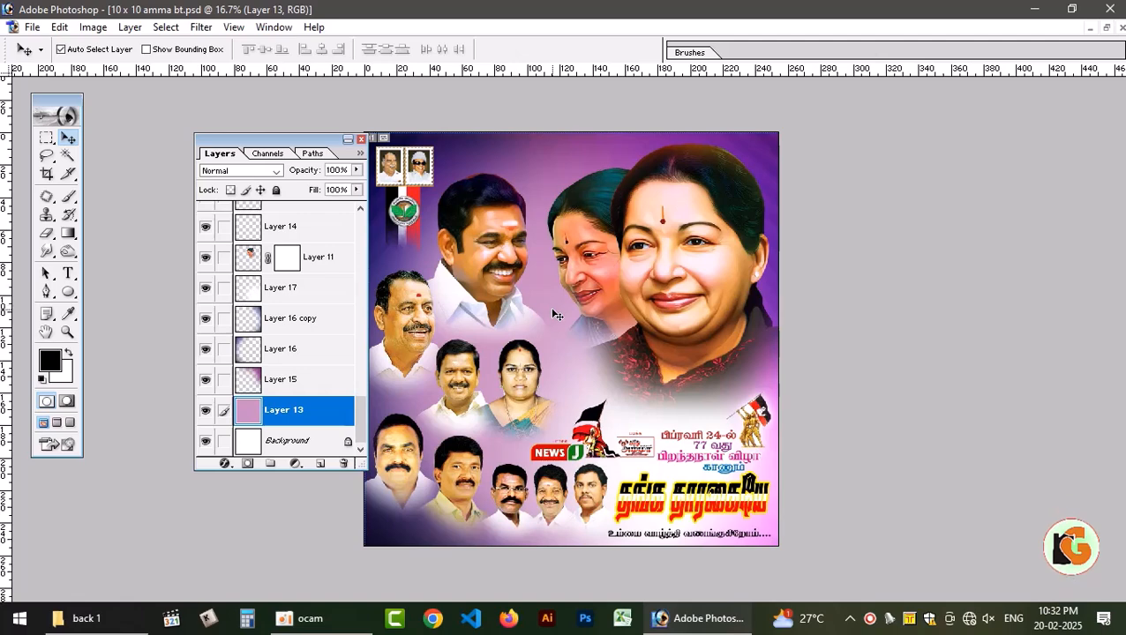
pyautogui.press('e')
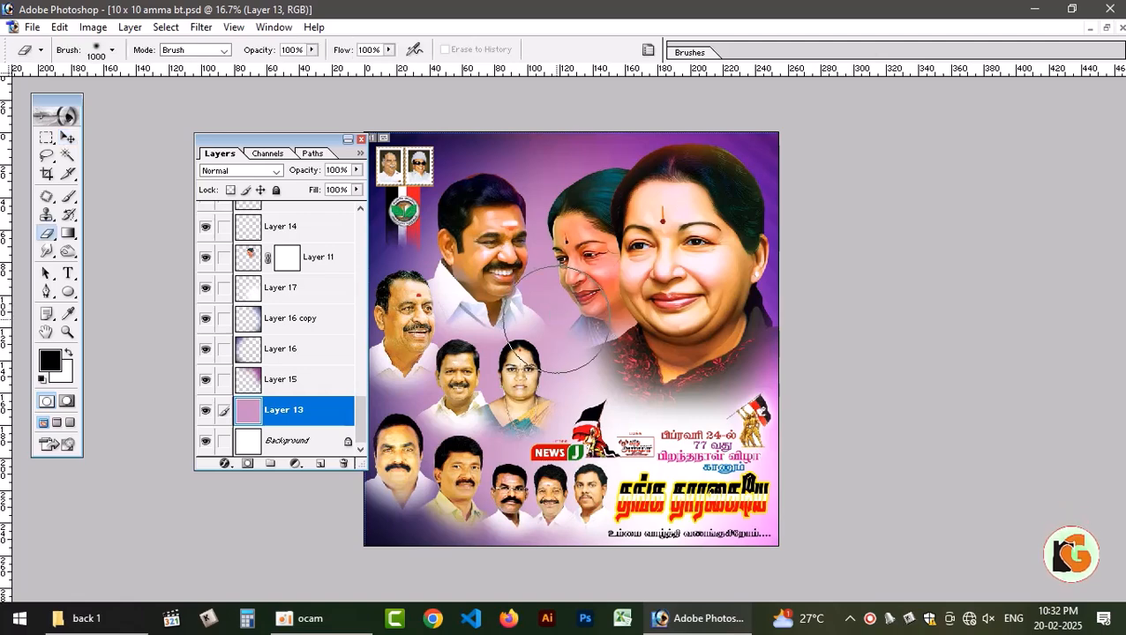
pyautogui.press(']')
pyautogui.press(']')
pyautogui.press(']')
pyautogui.press(']')
pyautogui.press(']')
pyautogui.press(']')
pyautogui.press(']')
pyautogui.press(']')
pyautogui.press(']')
pyautogui.press(']')
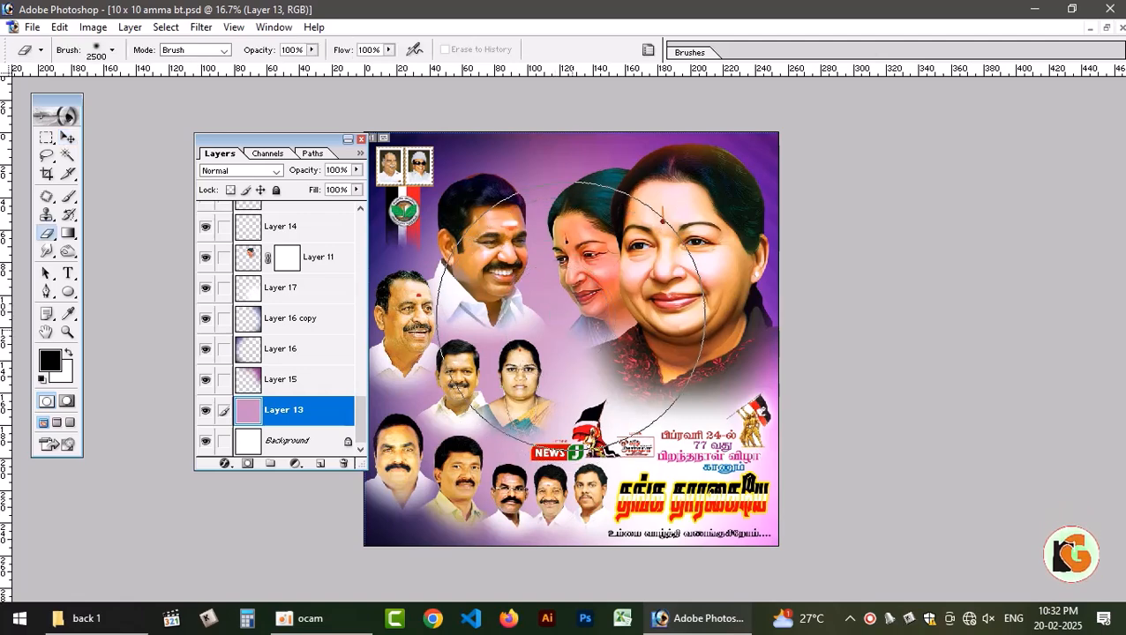
pyautogui.moveTo(580, 322)
pyautogui.mouseDown()
pyautogui.moveTo(609, 265)
pyautogui.moveTo(549, 369)
pyautogui.moveTo(608, 350)
pyautogui.moveTo(607, 334)
pyautogui.moveTo(108, 383)
pyautogui.moveTo(140, 370)
pyautogui.mouseUp()
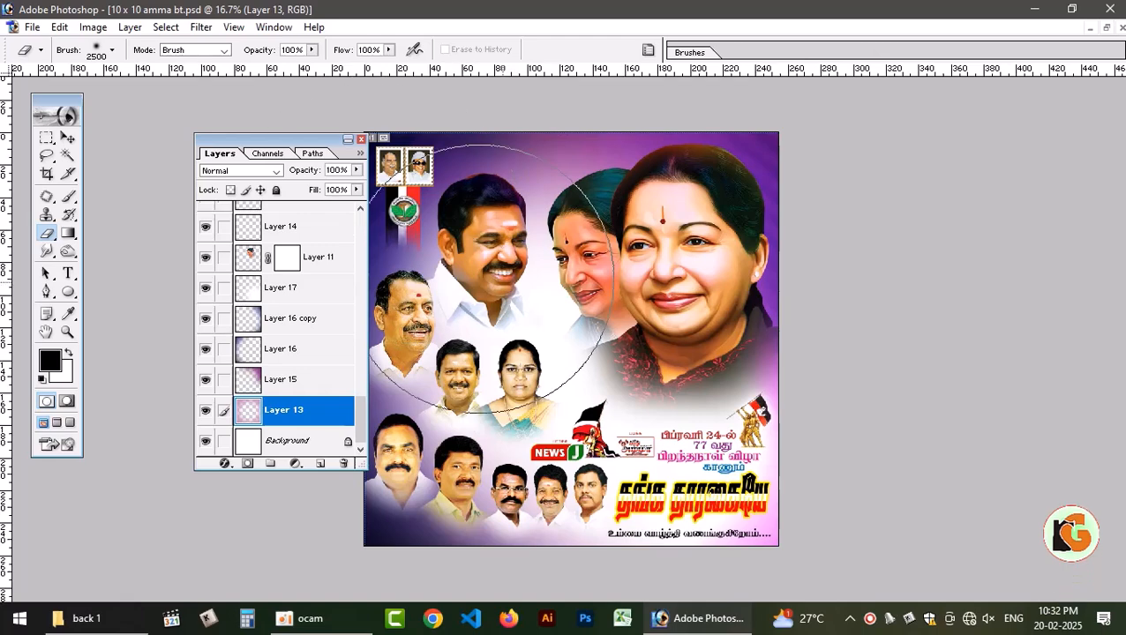
# Open the sunset image snorkel-key-west-combo-page.jpg from the back 1 folder in Photoshop.
pyautogui.click(99, 617)
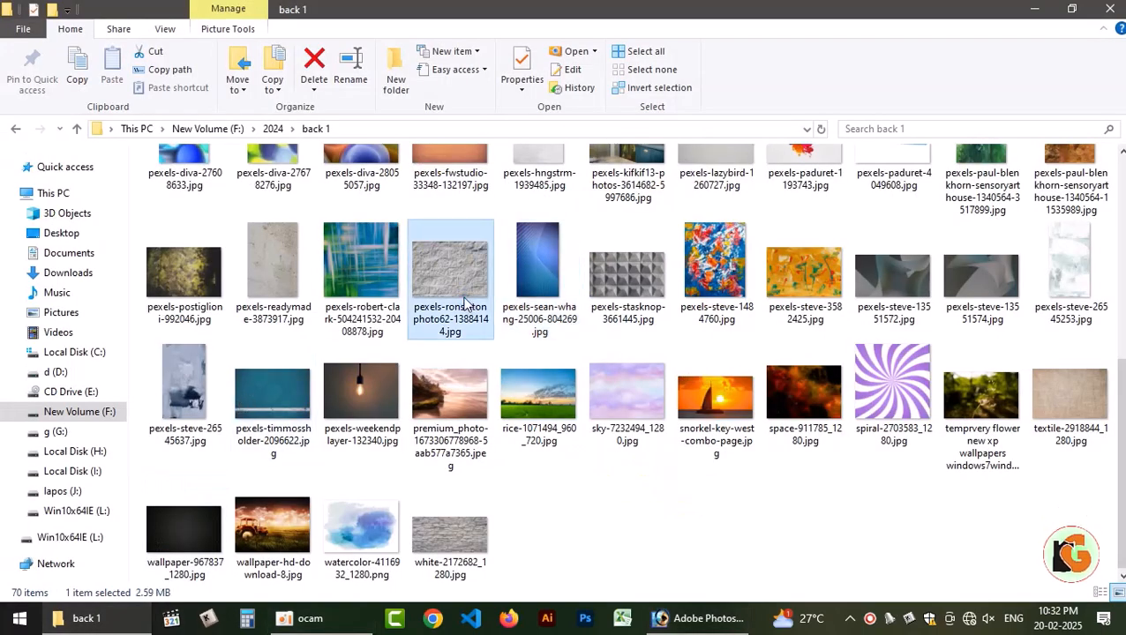
pyautogui.click(720, 402)
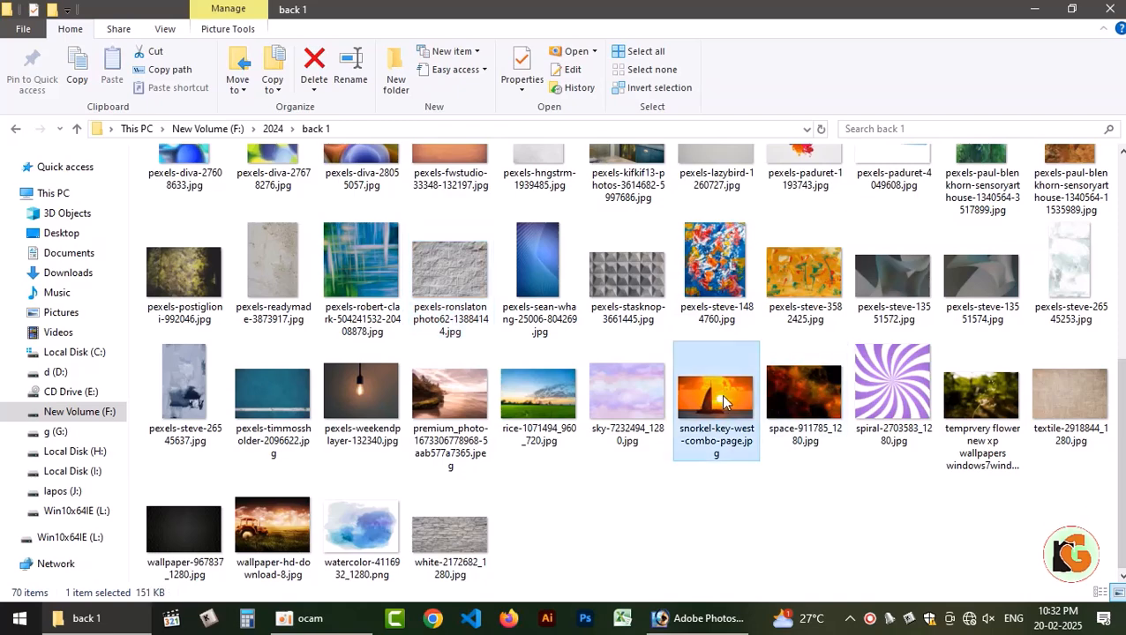
pyautogui.moveTo(720, 395); pyautogui.dragTo(649, 414)
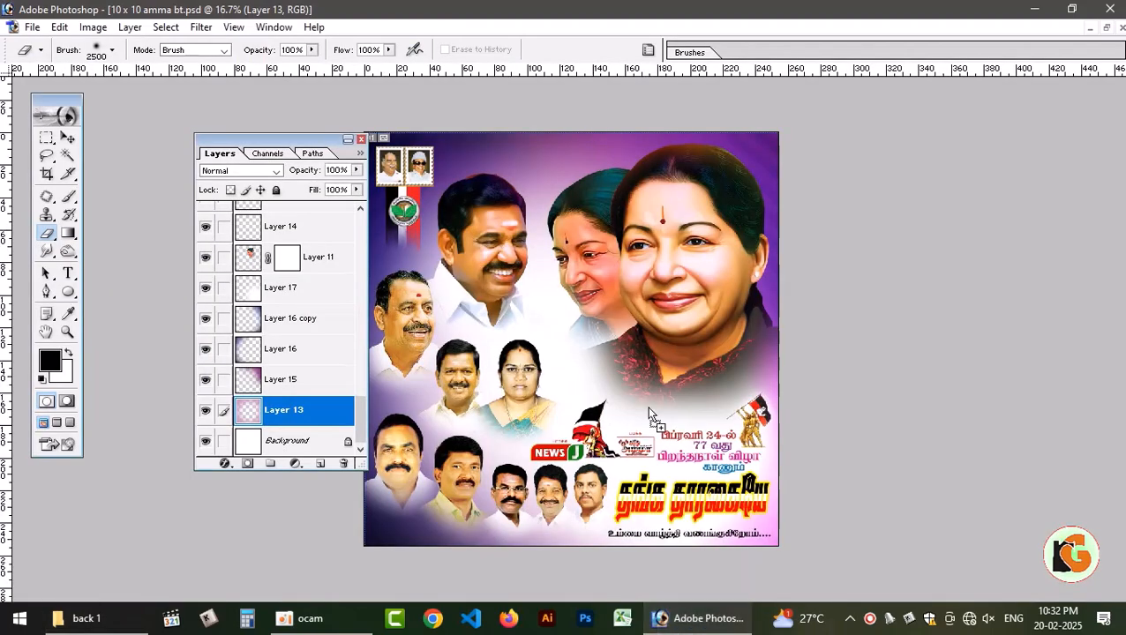
pyautogui.moveTo(605, 322); pyautogui.dragTo(601, 319)
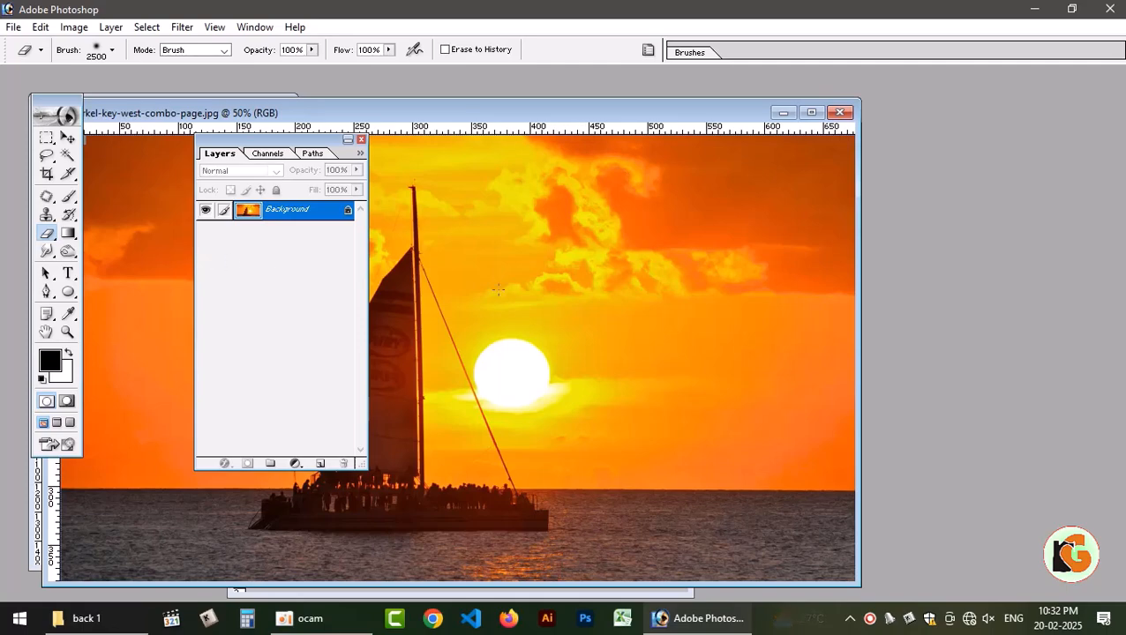
# Crop the sunset picture to the area around the sun and copy it into the banner.
pyautogui.press('c')
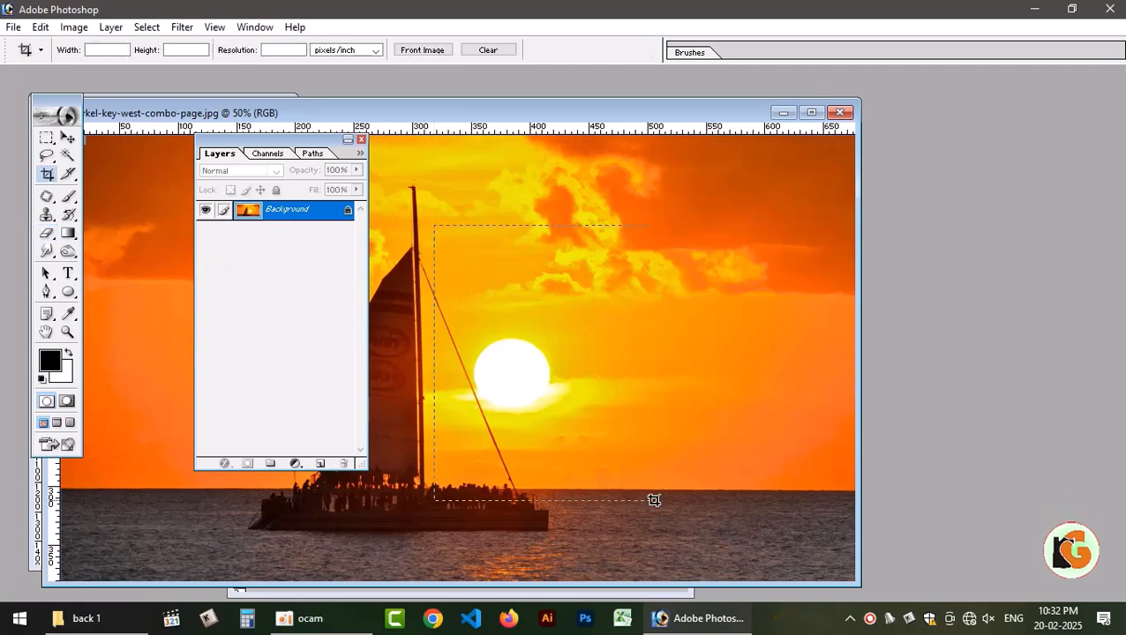
pyautogui.moveTo(654, 500); pyautogui.dragTo(670, 480)
pyautogui.press('Return')
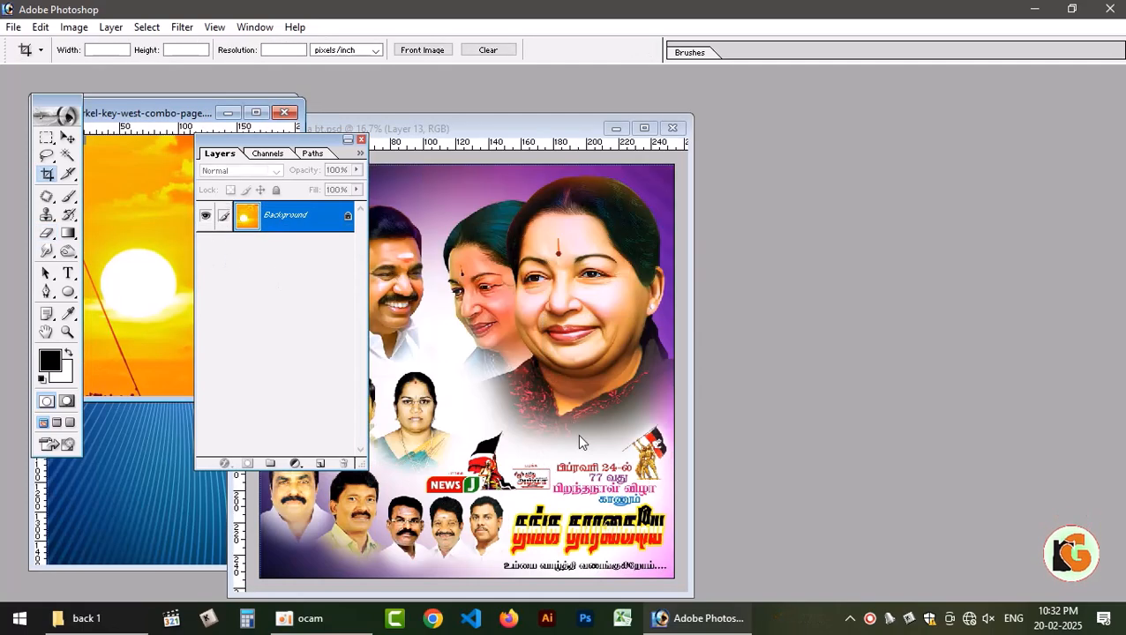
pyautogui.press('v')
pyautogui.moveTo(139, 260); pyautogui.dragTo(530, 318)
pyautogui.click(649, 128)
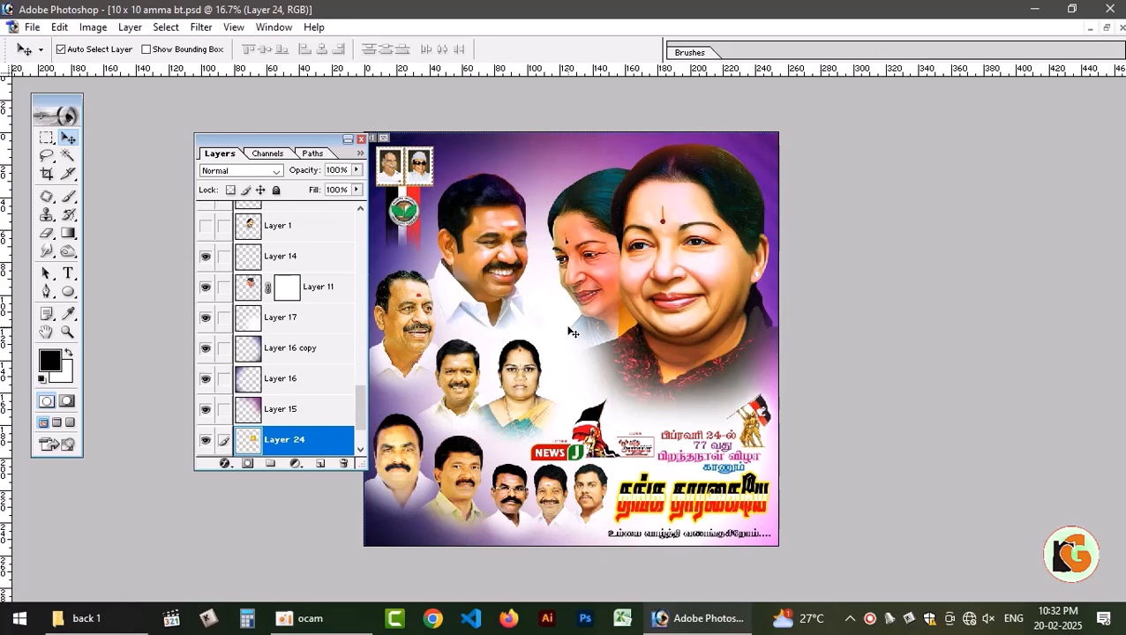
# Enlarge the sunset layer behind the large portrait and raise it just above Layer 11.
pyautogui.hotkey('ctrl', 't')
pyautogui.moveTo(617, 254); pyautogui.dragTo(542, 219)
pyautogui.press('Return')
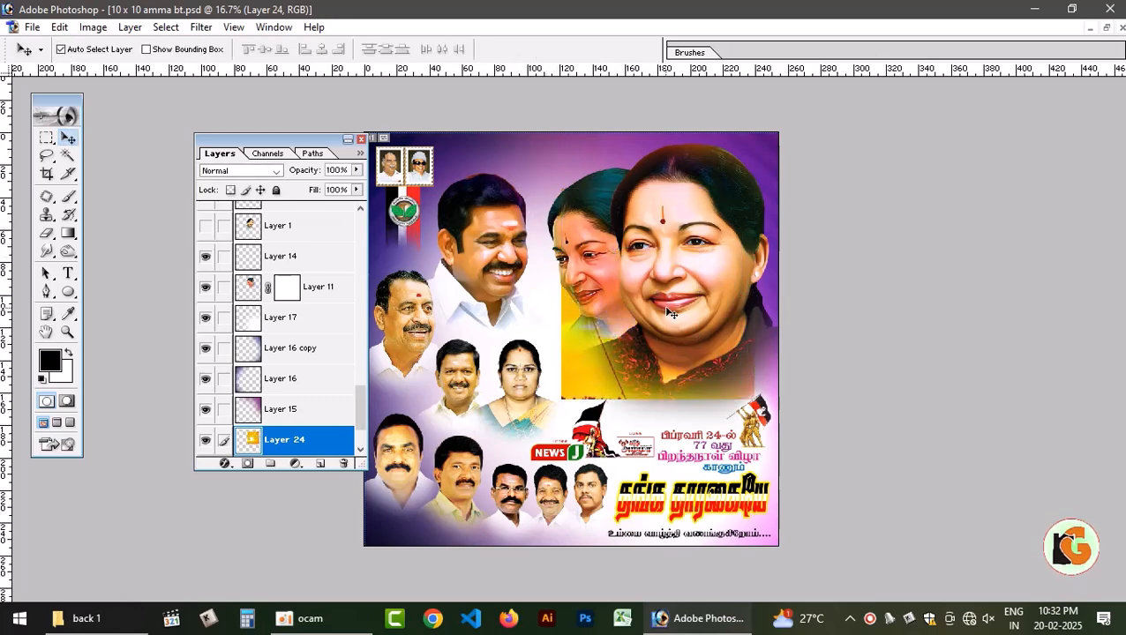
pyautogui.hotkey('ctrl', ']')
pyautogui.hotkey('ctrl', ']')
pyautogui.hotkey('ctrl', ']')
pyautogui.hotkey('ctrl', ']')
pyautogui.hotkey('ctrl', ']')
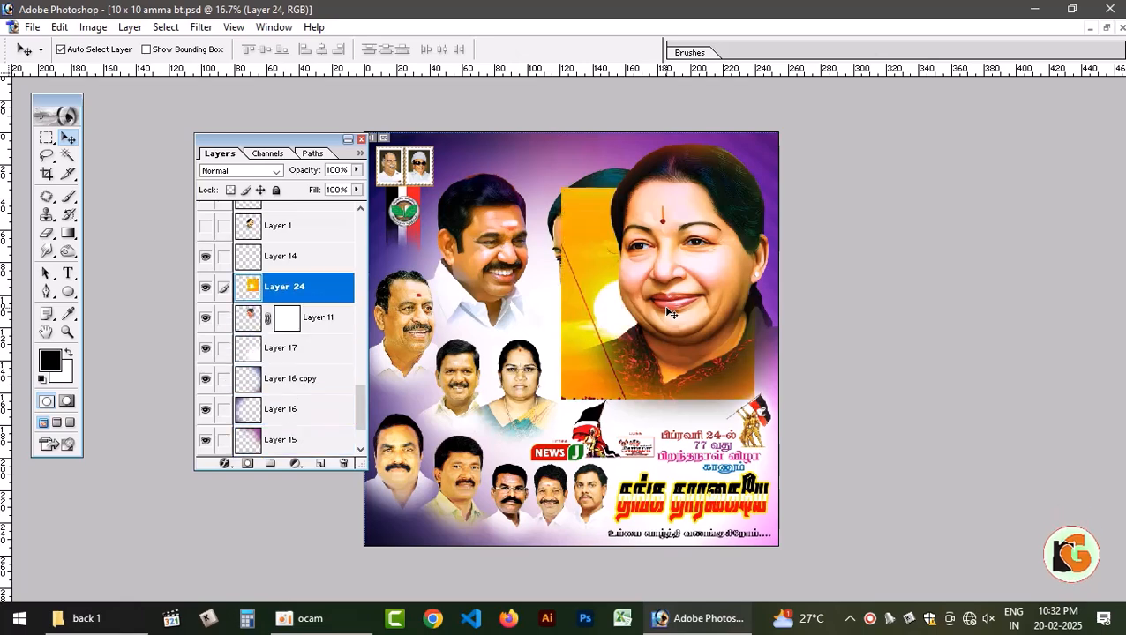
# Try blend modes from Multiply through Linear Dodge and Hard Light to Pin Light on the sunset layer, and delete that layer.
pyautogui.click(229, 172)
pyautogui.click(231, 212)
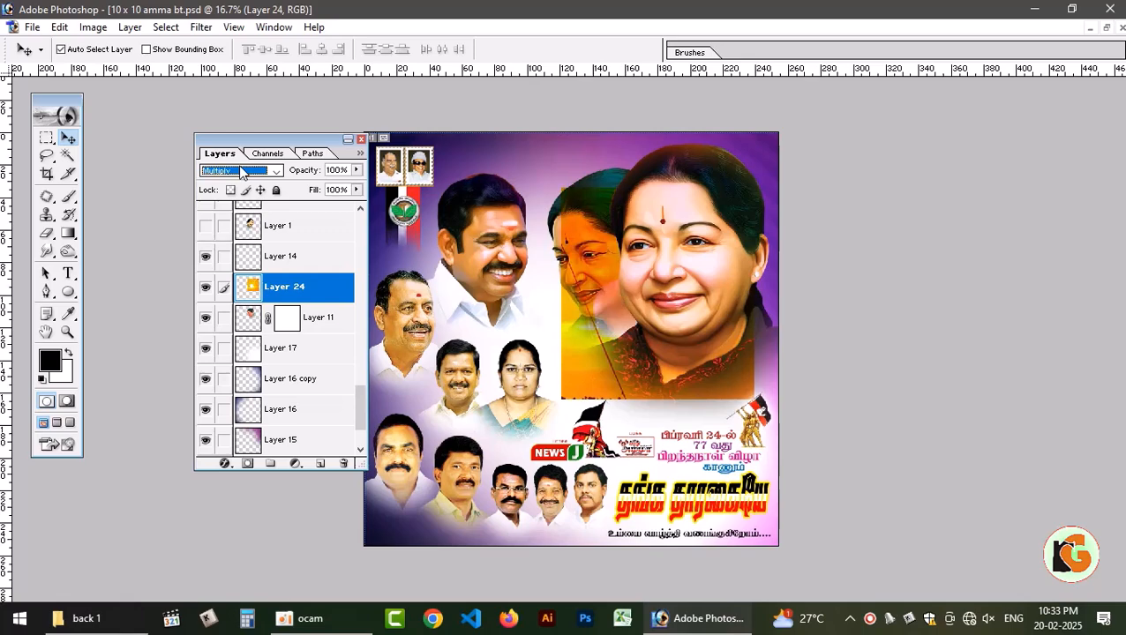
pyautogui.press('Down')
pyautogui.press('Down')
pyautogui.press('Down')
pyautogui.press('Down')
pyautogui.press('Down')
pyautogui.press('Down')
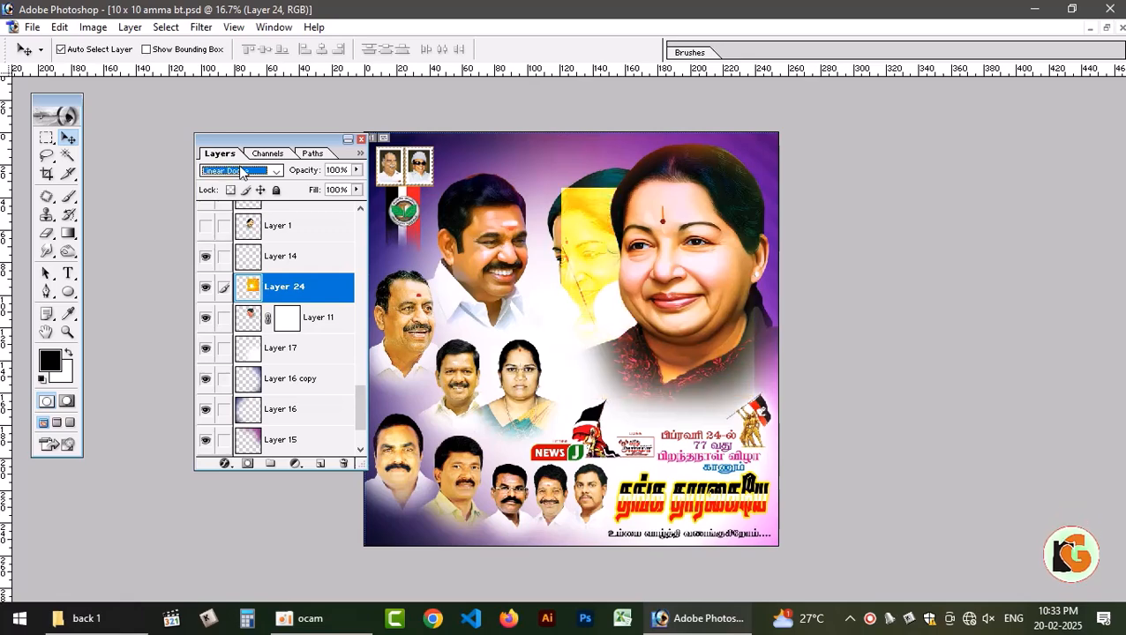
pyautogui.press('Down')
pyautogui.press('Down')
pyautogui.press('Down')
pyautogui.press('Down')
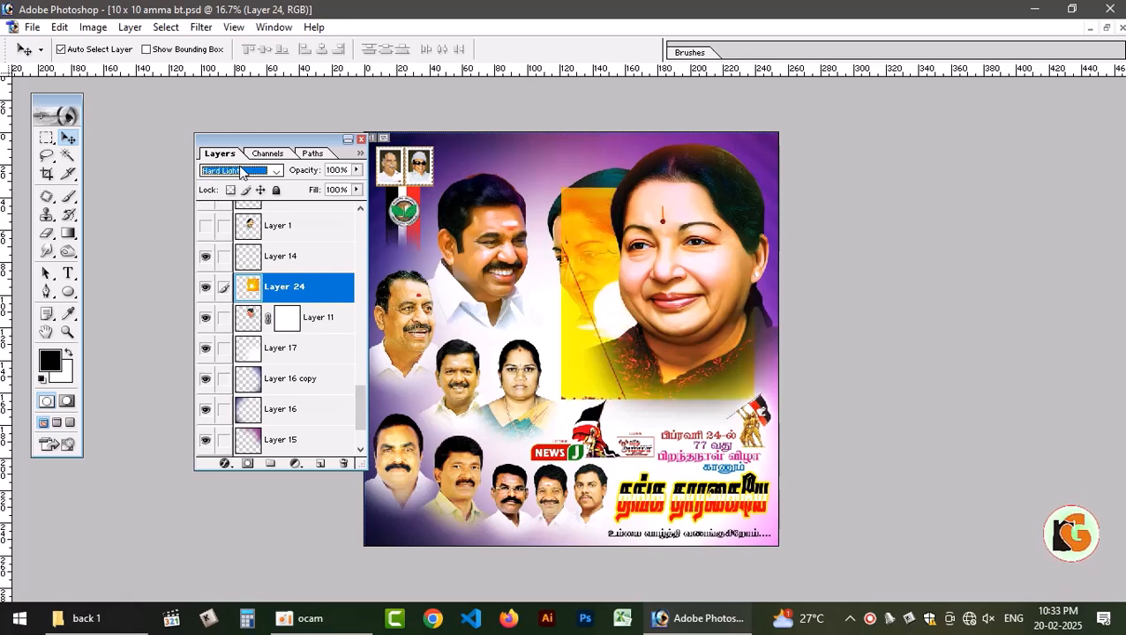
pyautogui.press('Down')
pyautogui.press('Down')
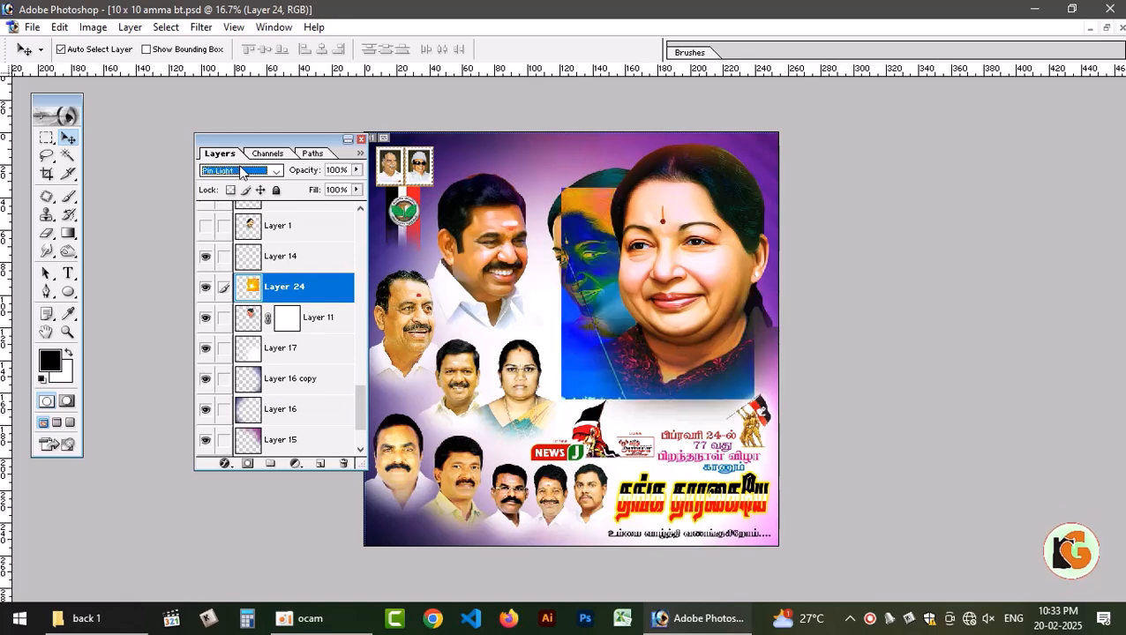
pyautogui.press('Up')
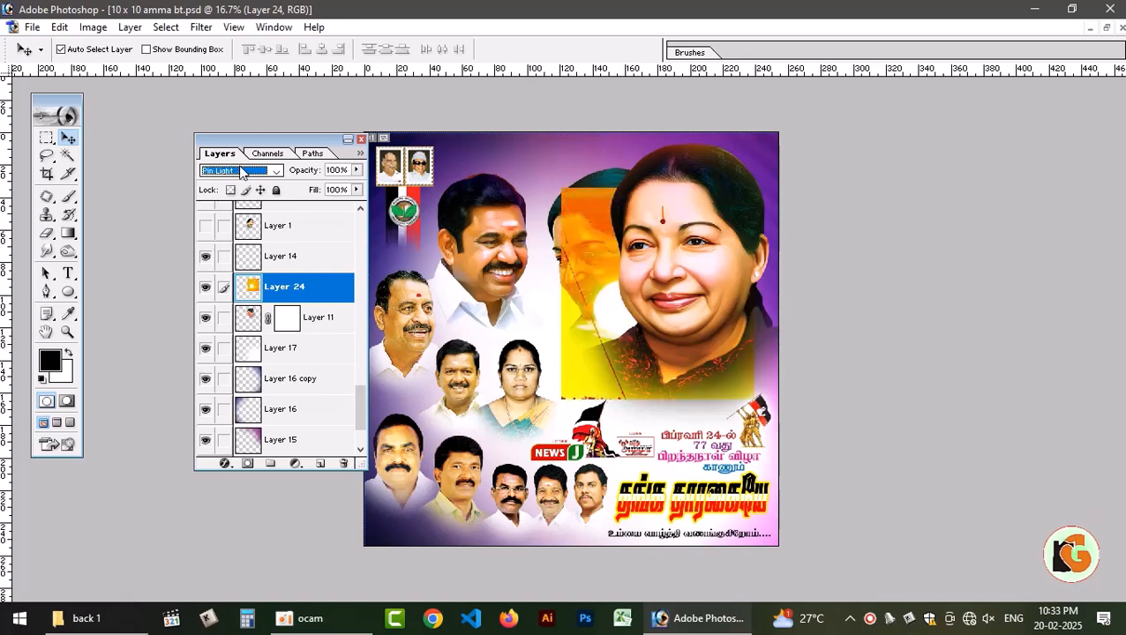
pyautogui.click(343, 463)
pyautogui.press('Return')
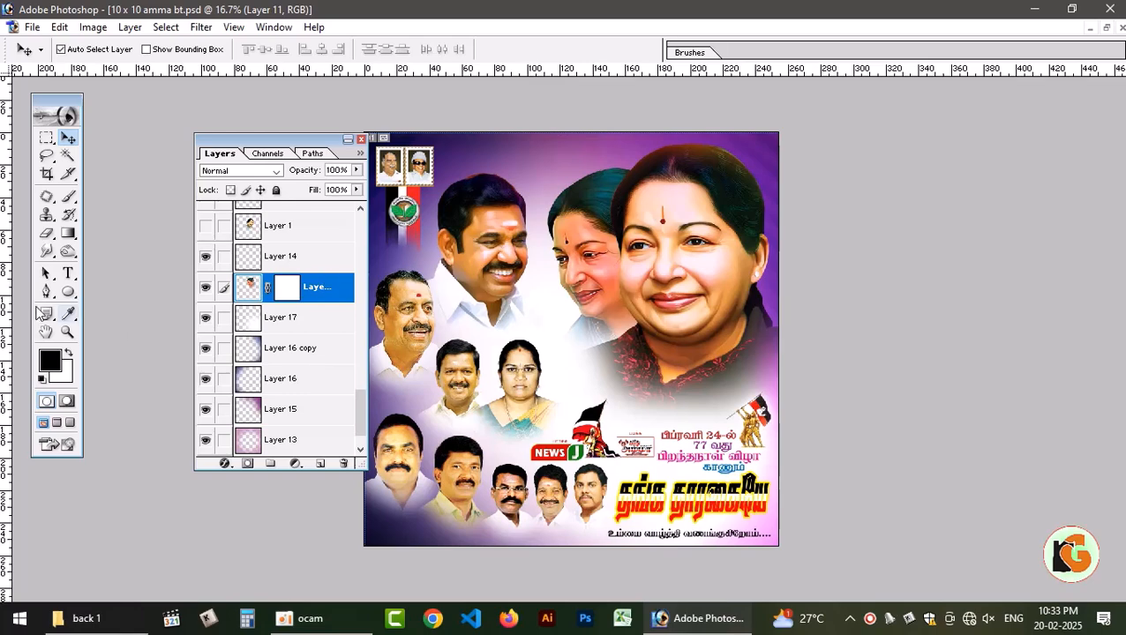
# Sample the purple background and paint it over the smaller side-facing portrait on a new layer with a soft 1900 px brush.
pyautogui.click(69, 316)
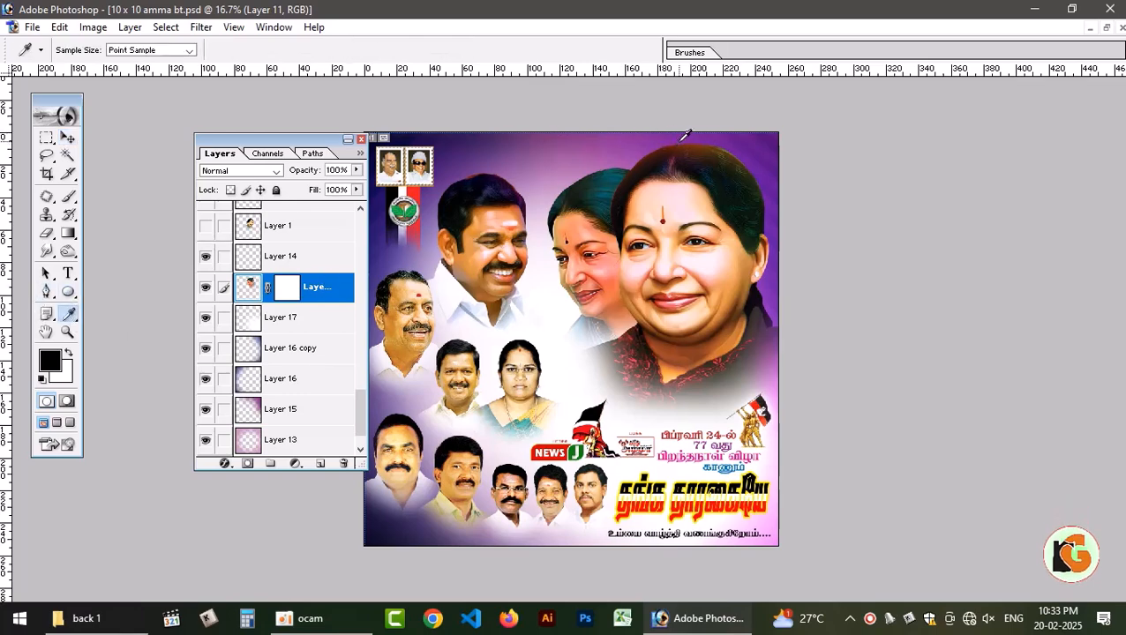
pyautogui.click(71, 197)
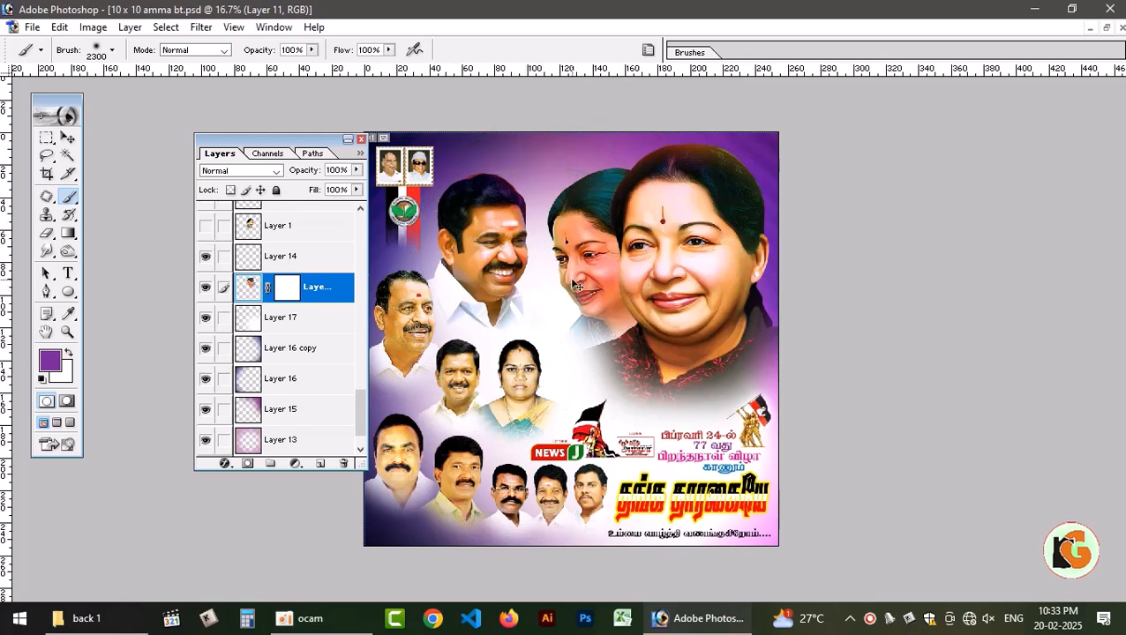
pyautogui.hotkey('ctrl', 'shift', 'alt', 'n')
pyautogui.press('[')
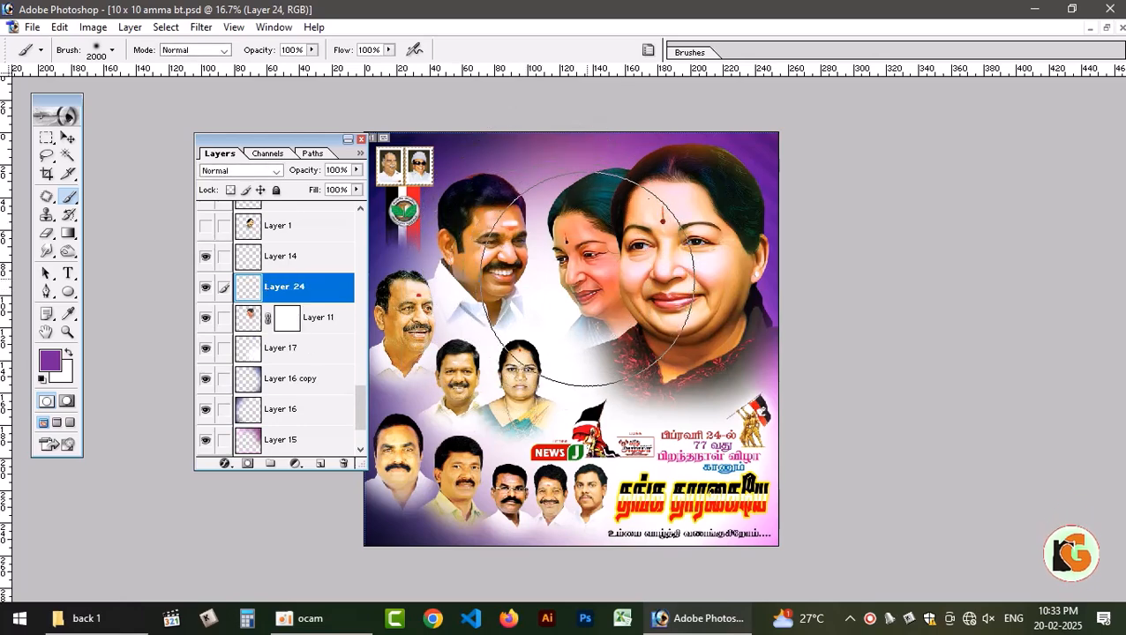
pyautogui.press('[')
pyautogui.press('[')
pyautogui.press('[')
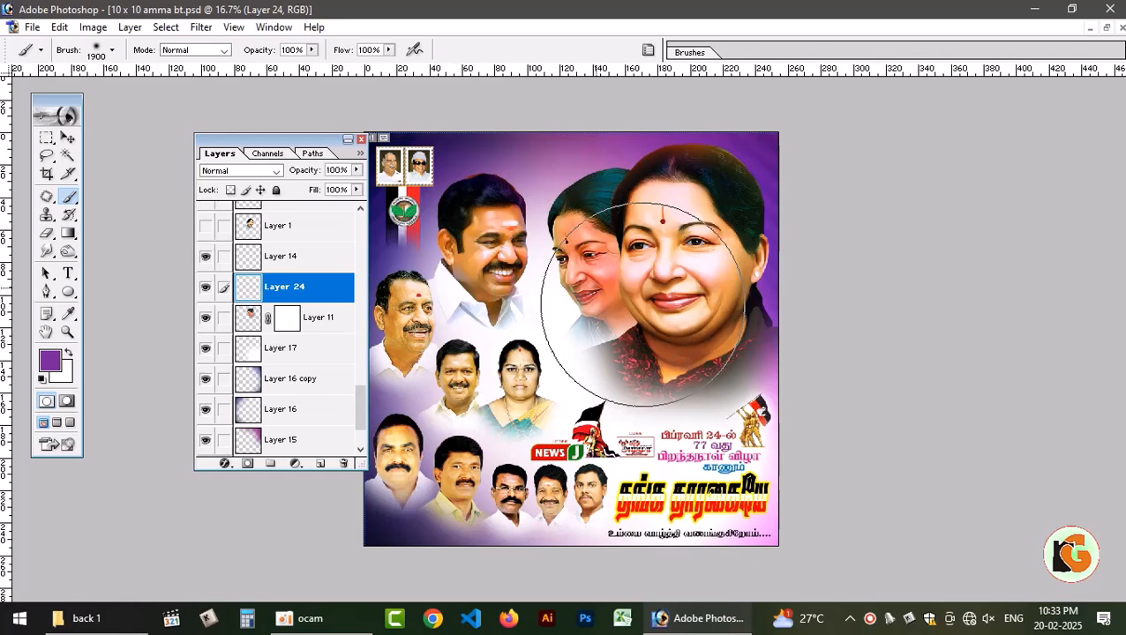
pyautogui.moveTo(640, 296); pyautogui.dragTo(574, 292)
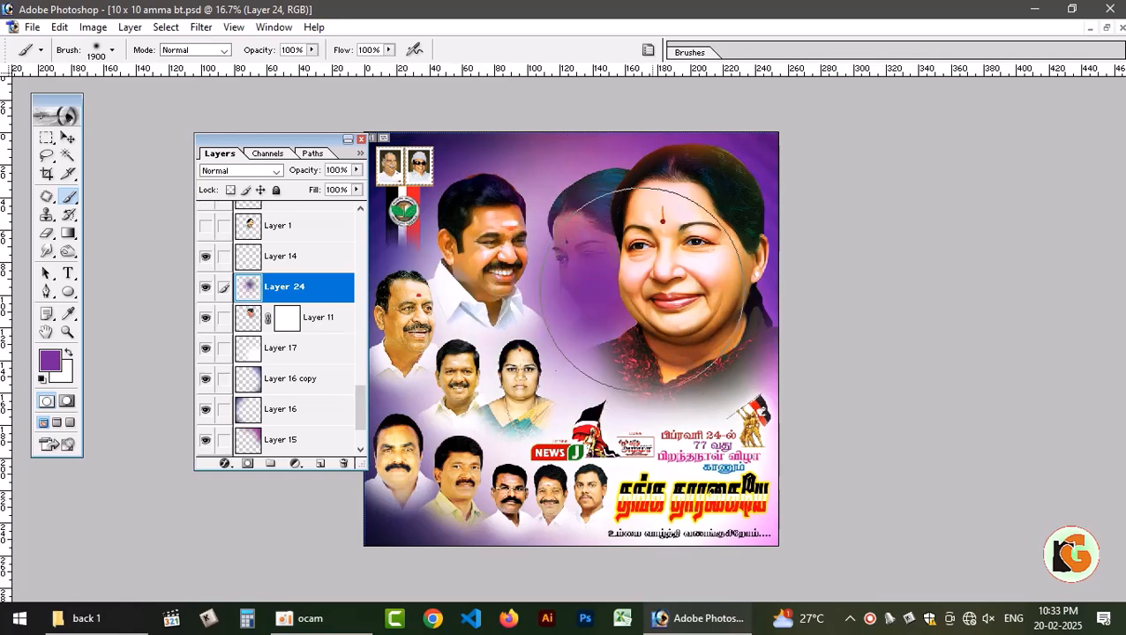
# Change the foreground colour to magenta pink and add it to the painted glow between the portraits.
pyautogui.click(50, 360)
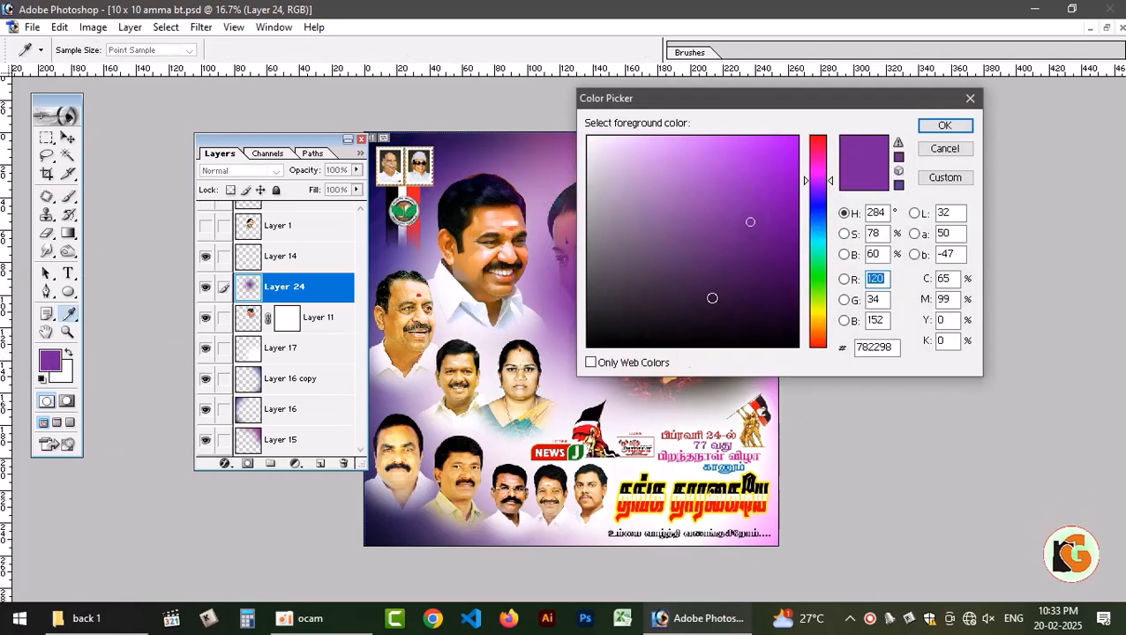
pyautogui.moveTo(831, 182); pyautogui.dragTo(830, 161)
pyautogui.click(944, 126)
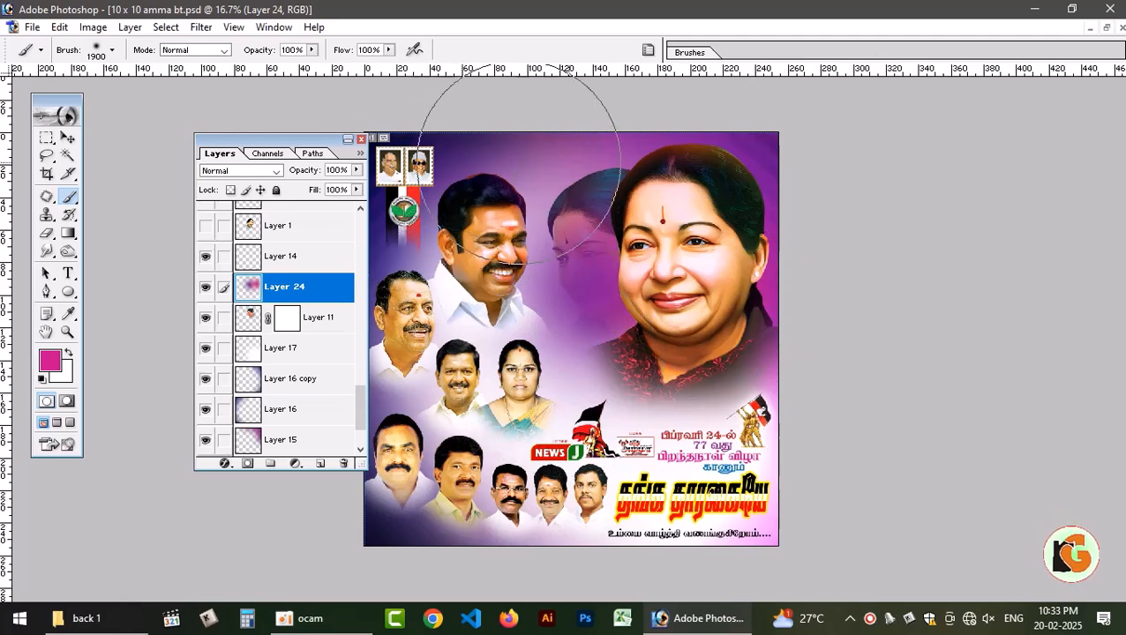
# Try the blend modes from Screen through Overlay and Hard Light to Difference on Layer 24, and set it to Hue.
pyautogui.click(240, 172)
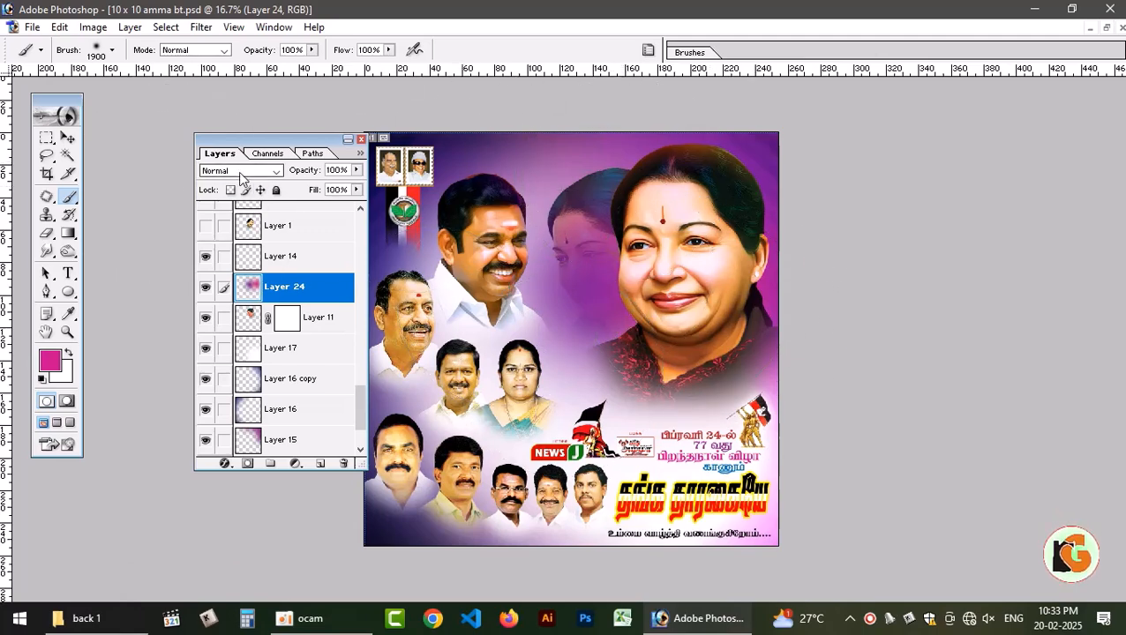
pyautogui.click(240, 174)
pyautogui.press('Down')
pyautogui.press('Down')
pyautogui.press('Down')
pyautogui.press('Down')
pyautogui.press('Down')
pyautogui.press('Down')
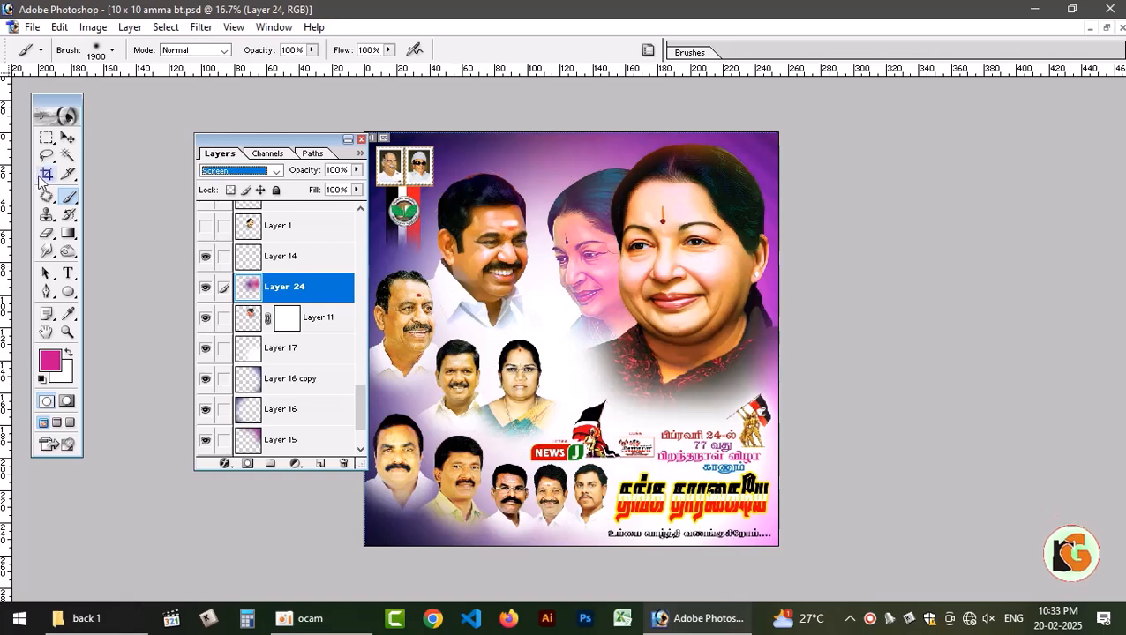
pyautogui.press('Down')
pyautogui.press('Down')
pyautogui.press('Down')
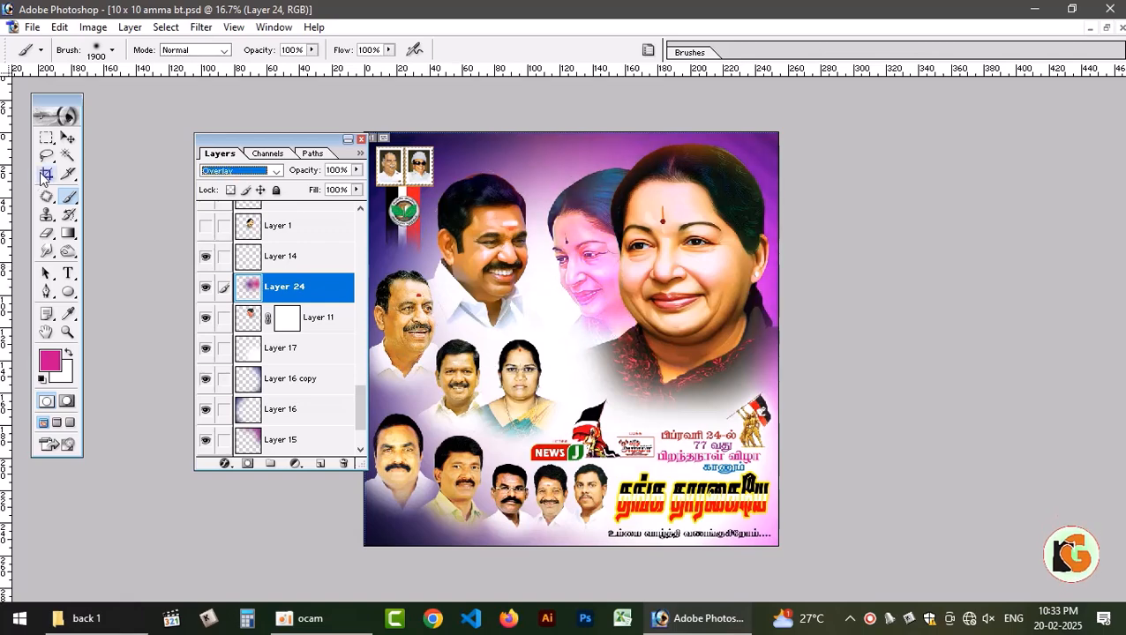
pyautogui.press('Down')
pyautogui.press('Down')
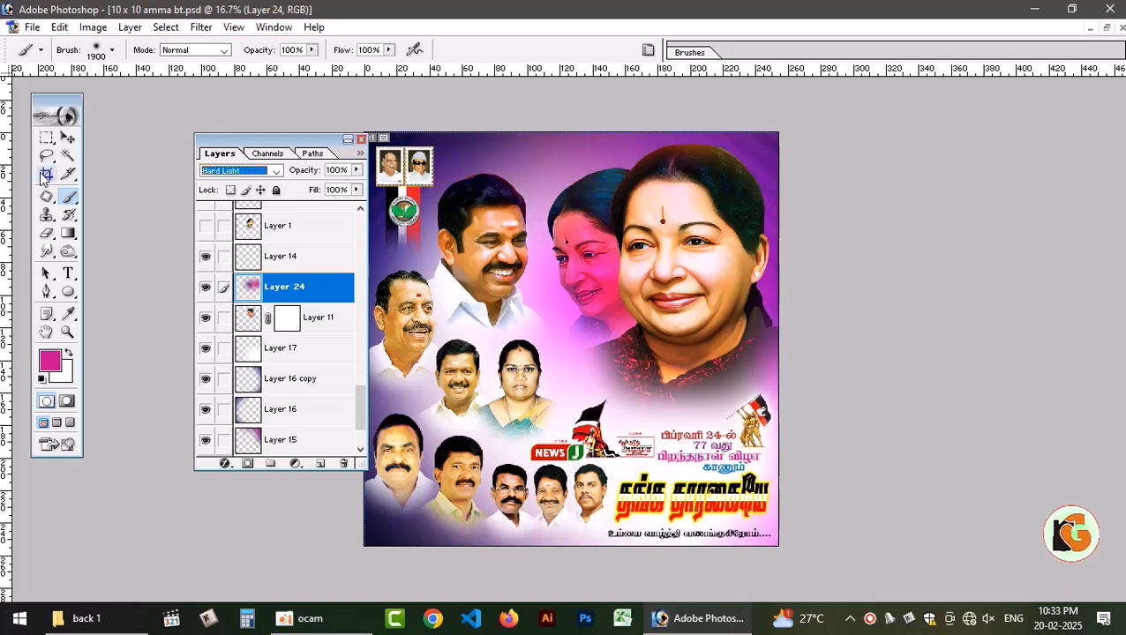
pyautogui.press('Down')
pyautogui.press('Down')
pyautogui.press('Down')
pyautogui.press('Down')
pyautogui.press('Down')
pyautogui.press('Down')
pyautogui.press('Down')
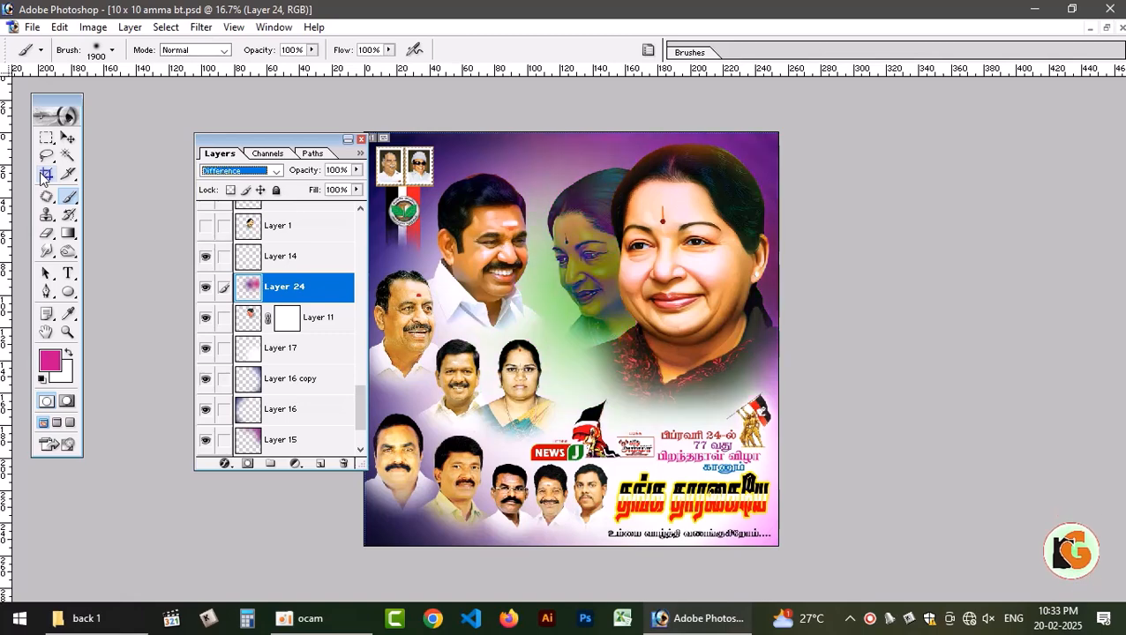
pyautogui.press('Up')
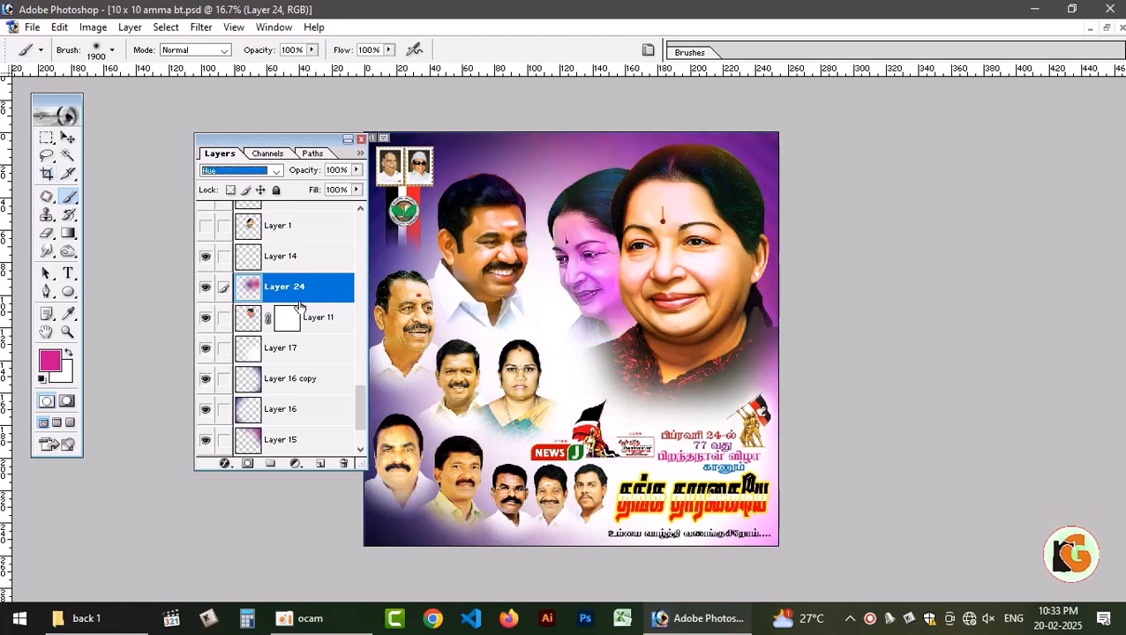
# Enlarge the painted glow on Layer 24 about its centre to 114.5% width and 111.6% height.
pyautogui.click(68, 139)
pyautogui.hotkey('ctrl', 't')
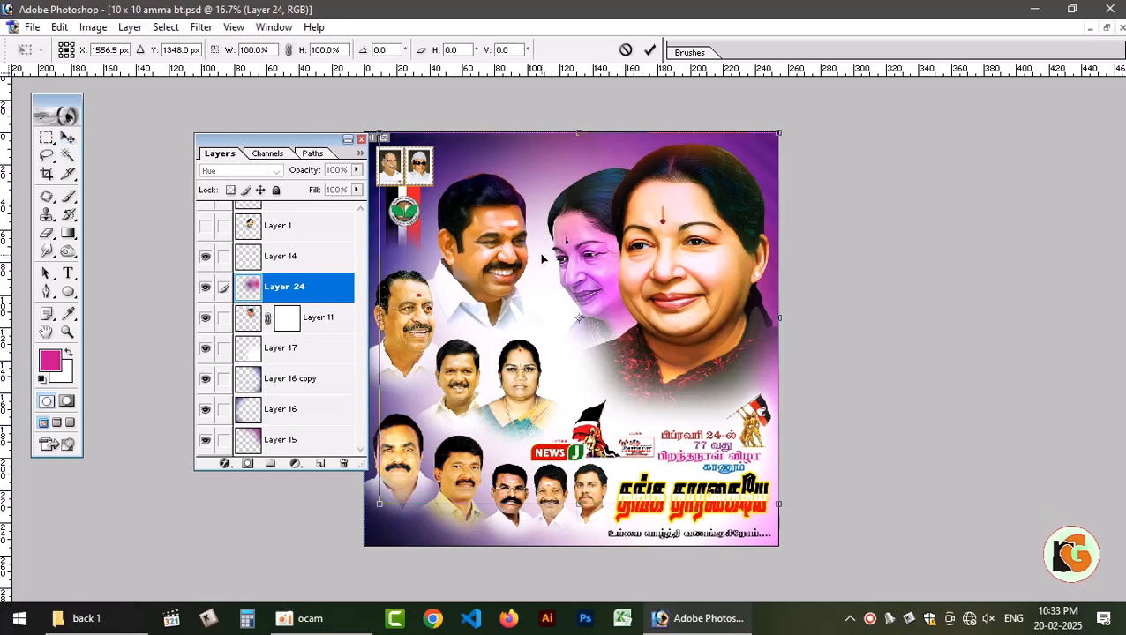
pyautogui.moveTo(374, 514); pyautogui.dragTo(349, 535)
pyautogui.moveTo(780, 322); pyautogui.dragTo(807, 320)
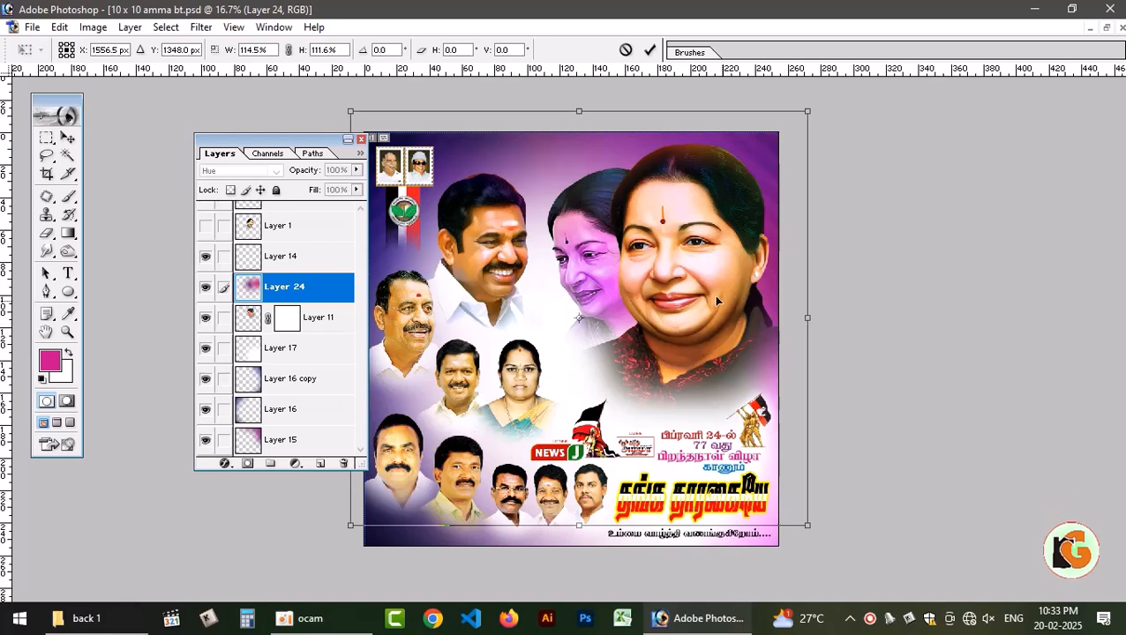
pyautogui.press('Return')
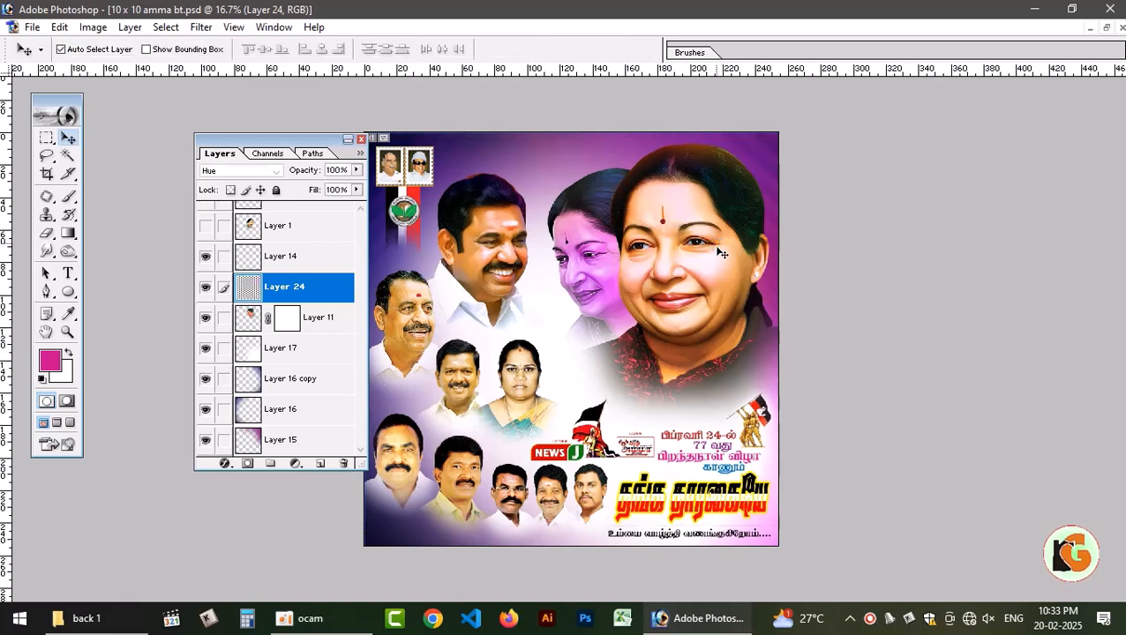
# Start the Texturizer filter on Layer 24 and choose the Brick texture.
pyautogui.hotkey('ctrl', '0')
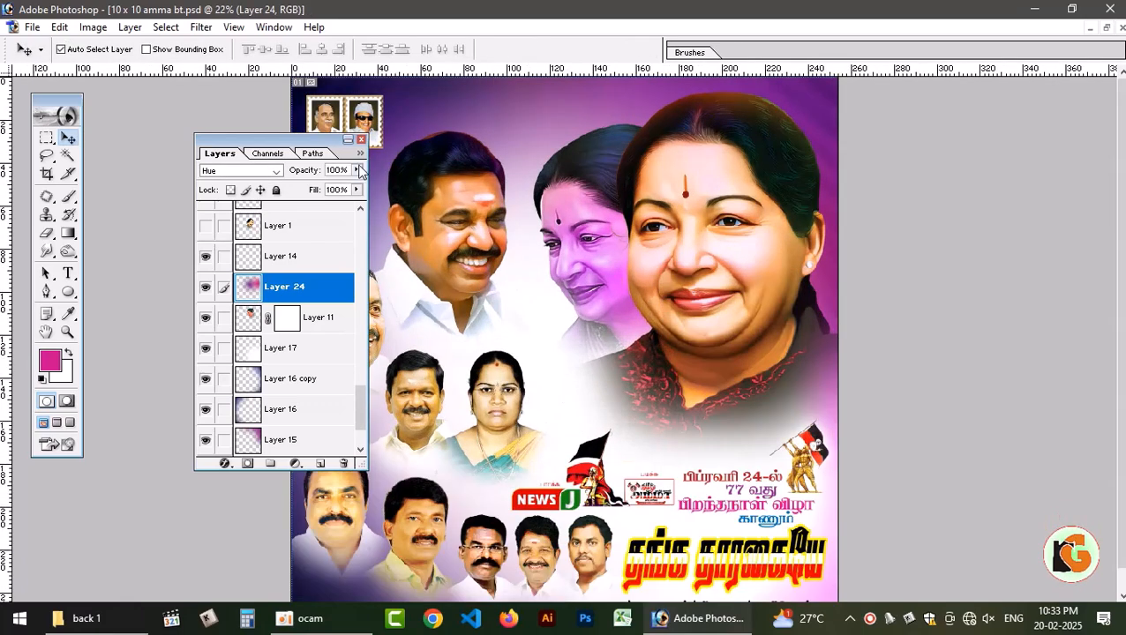
pyautogui.moveTo(325, 144); pyautogui.dragTo(228, 121)
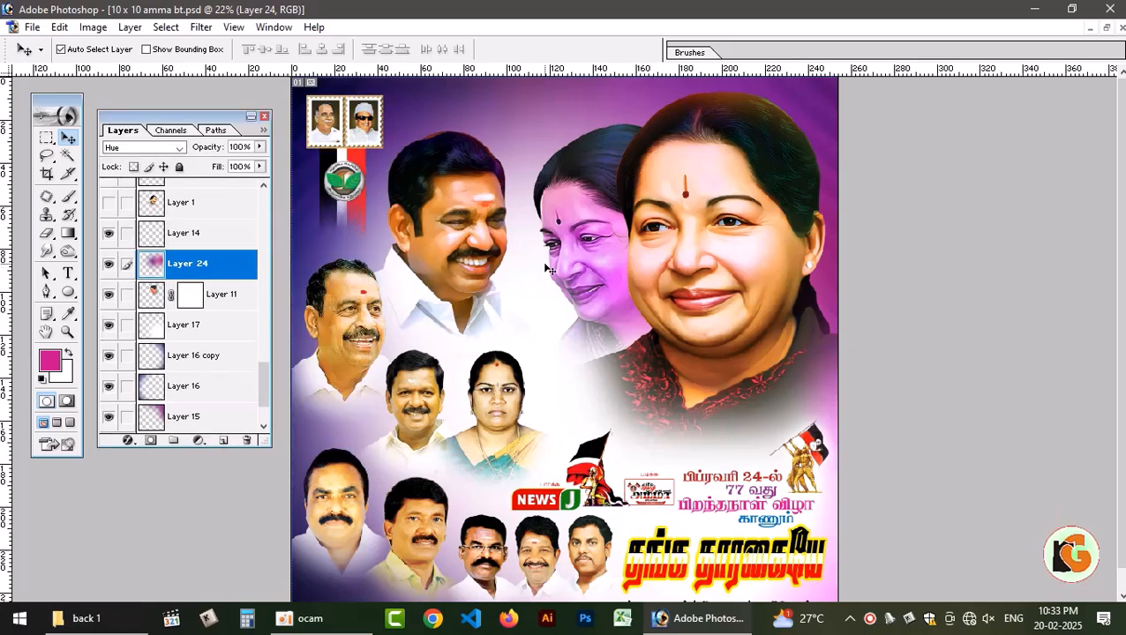
pyautogui.hotkey('ctrl', '=')
pyautogui.hotkey('ctrl', '=')
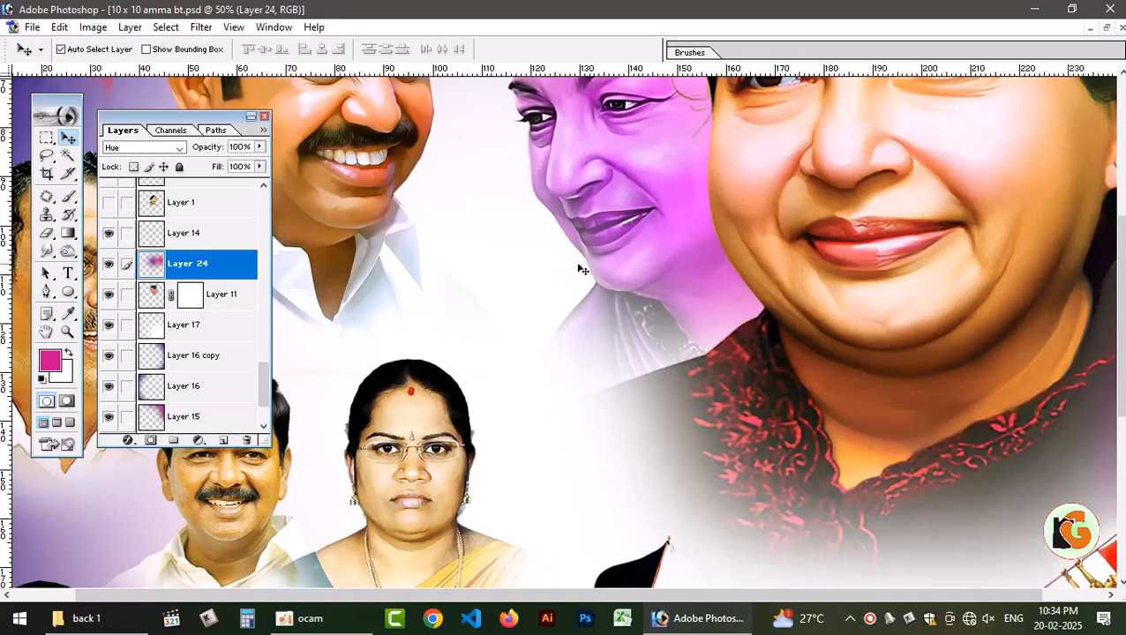
pyautogui.scroll(3, 690, 352)
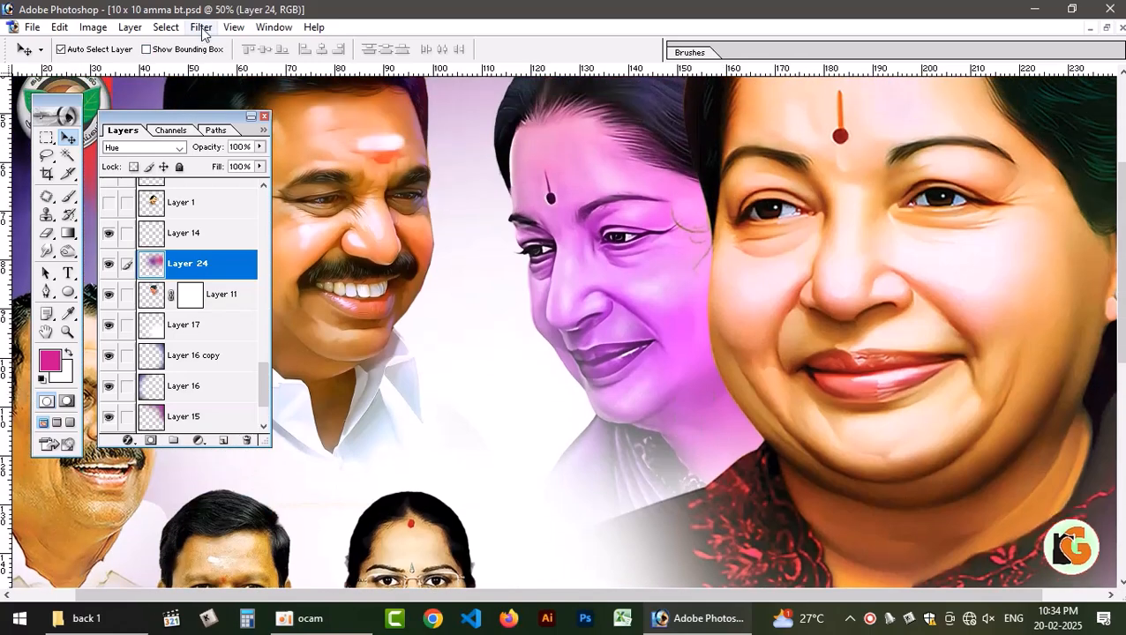
pyautogui.click(201, 27)
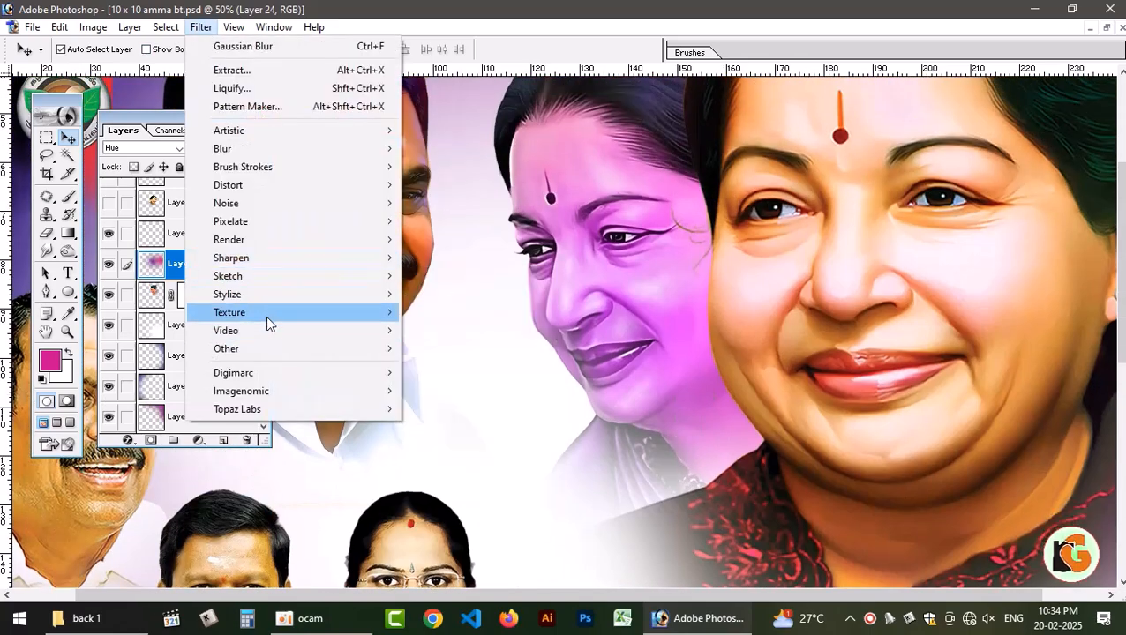
pyautogui.moveTo(269, 313)
pyautogui.click(467, 403)
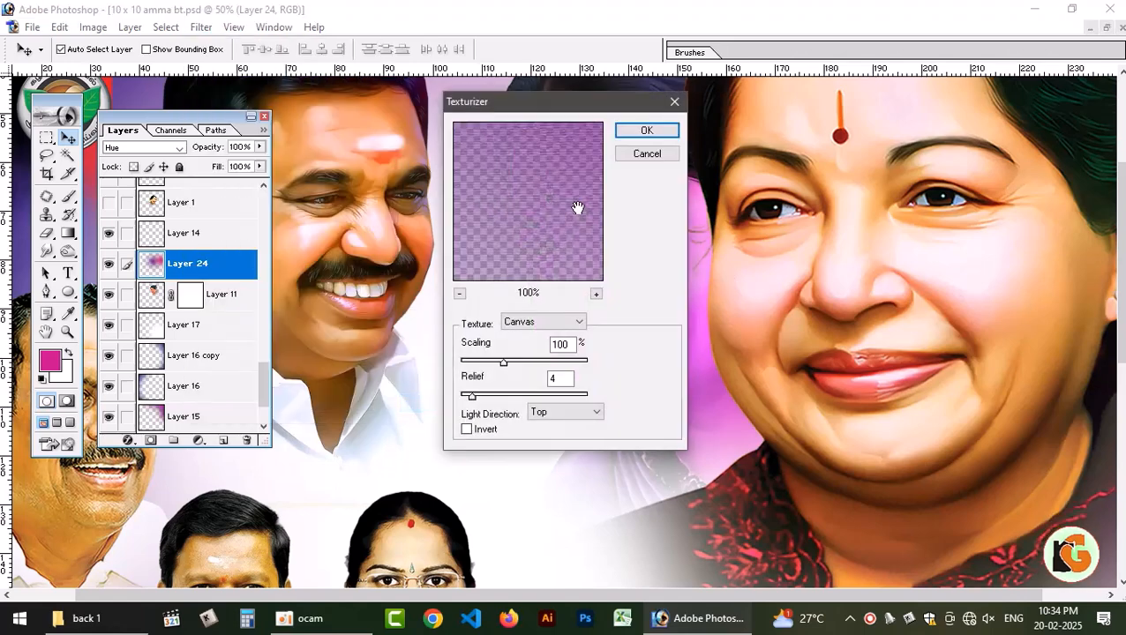
pyautogui.click(553, 324)
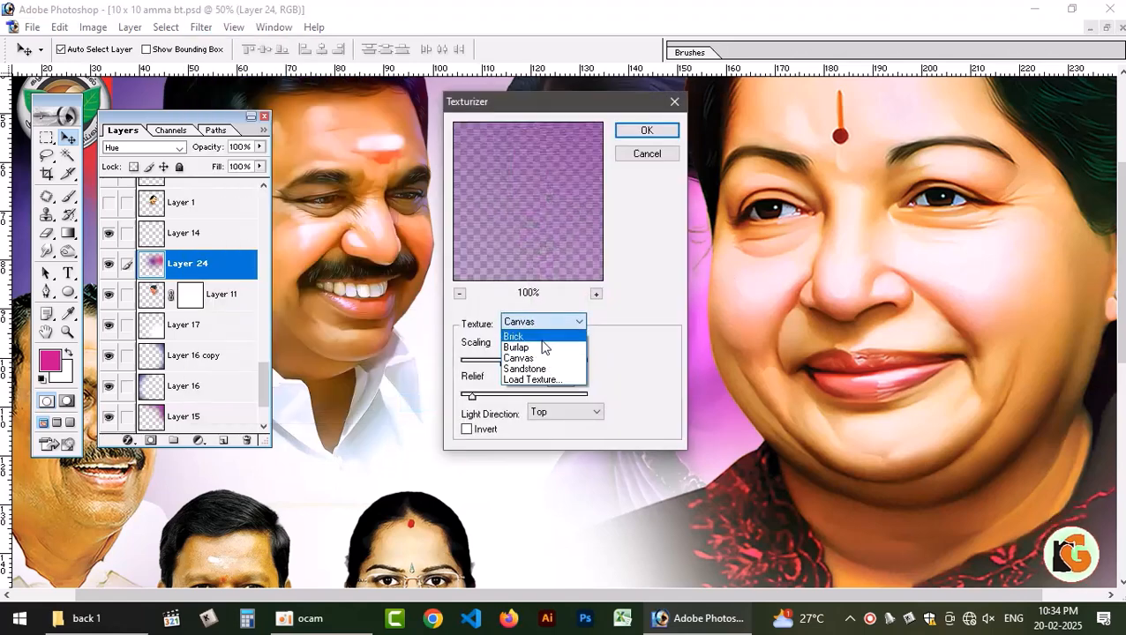
pyautogui.click(547, 338)
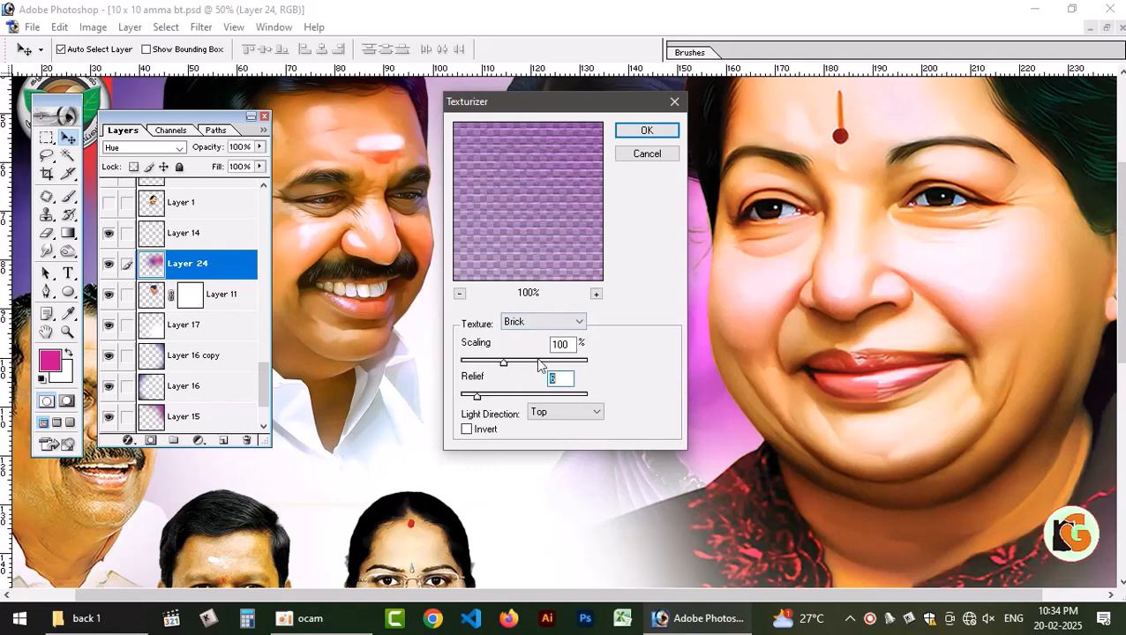
# Compare the Texturizer's light directions, set it to Top Right, and apply the brick texture at 100% scaling and relief 6.
pyautogui.click(558, 412)
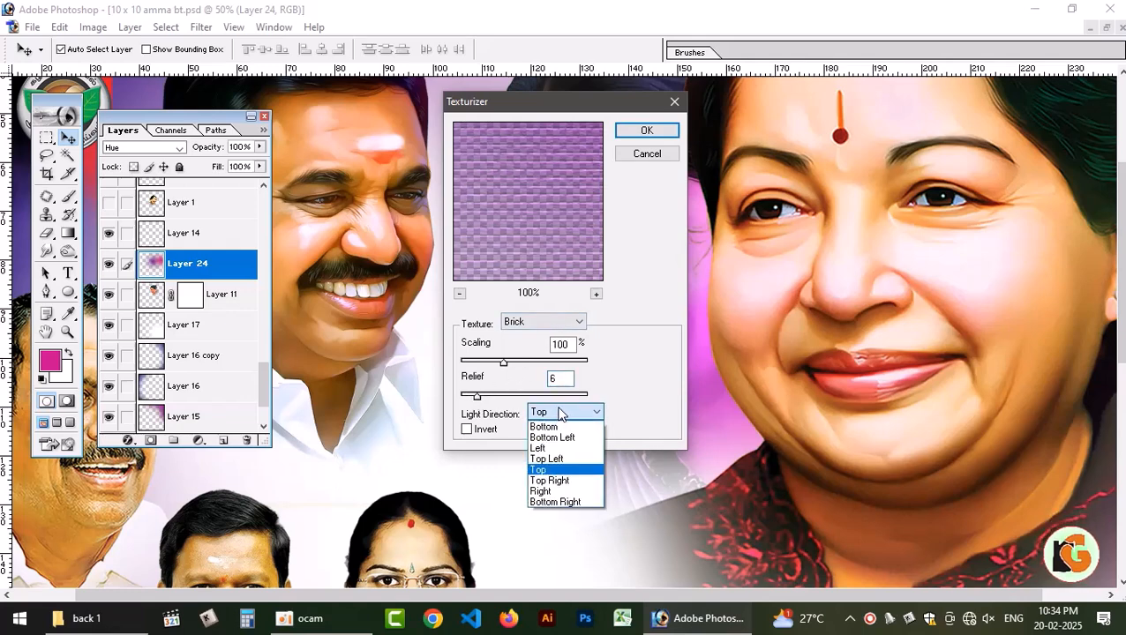
pyautogui.click(563, 438)
pyautogui.click(566, 414)
pyautogui.click(556, 448)
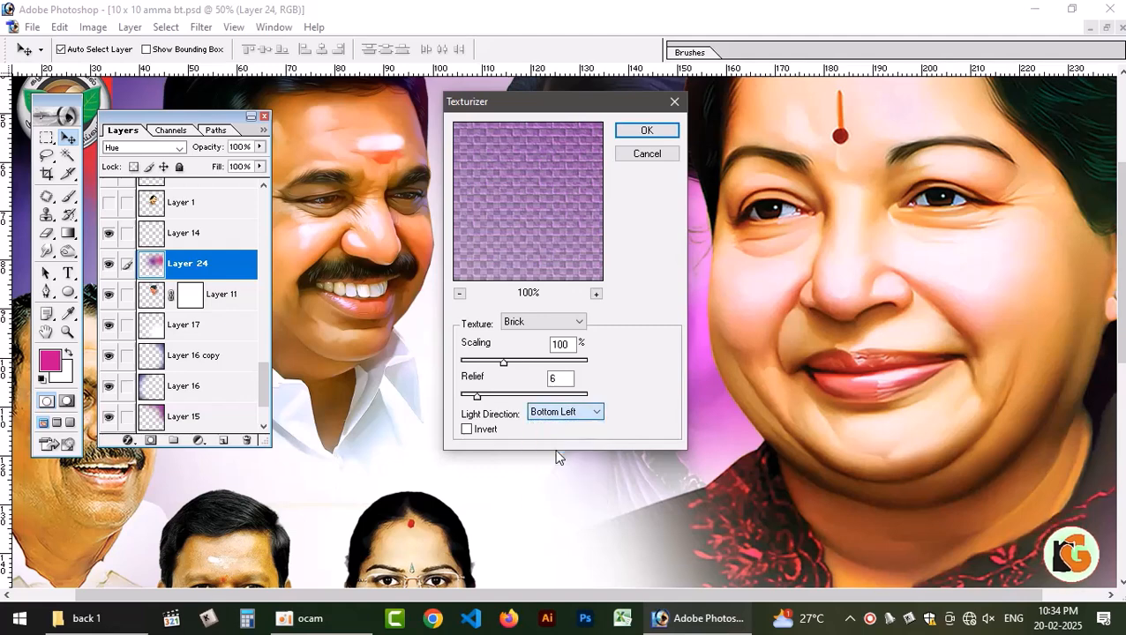
pyautogui.click(576, 414)
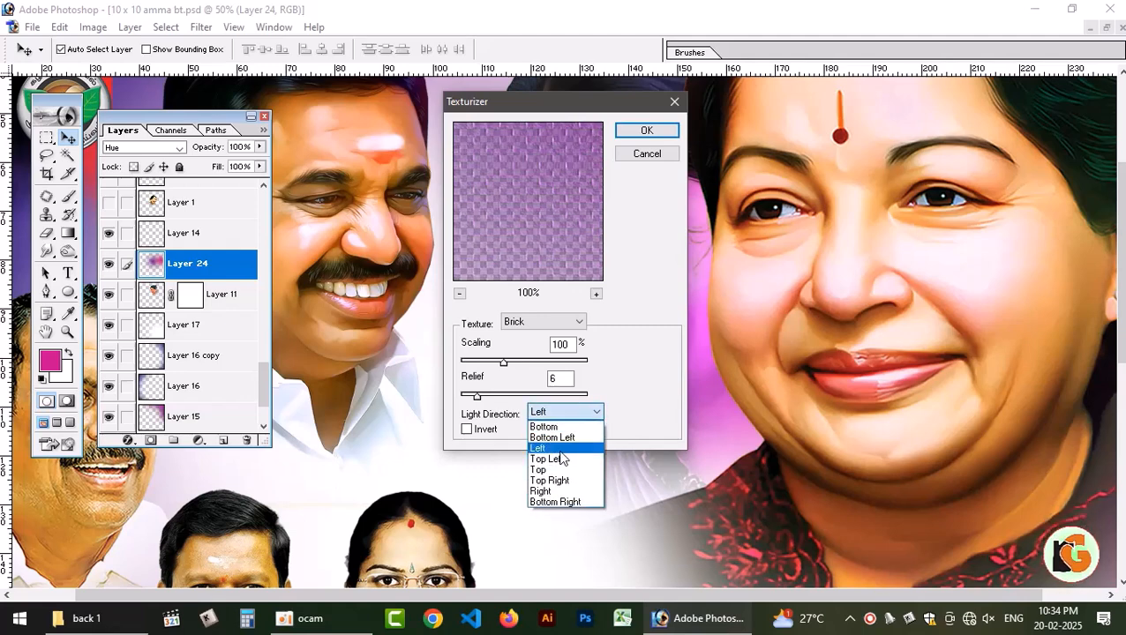
pyautogui.click(558, 470)
pyautogui.click(568, 415)
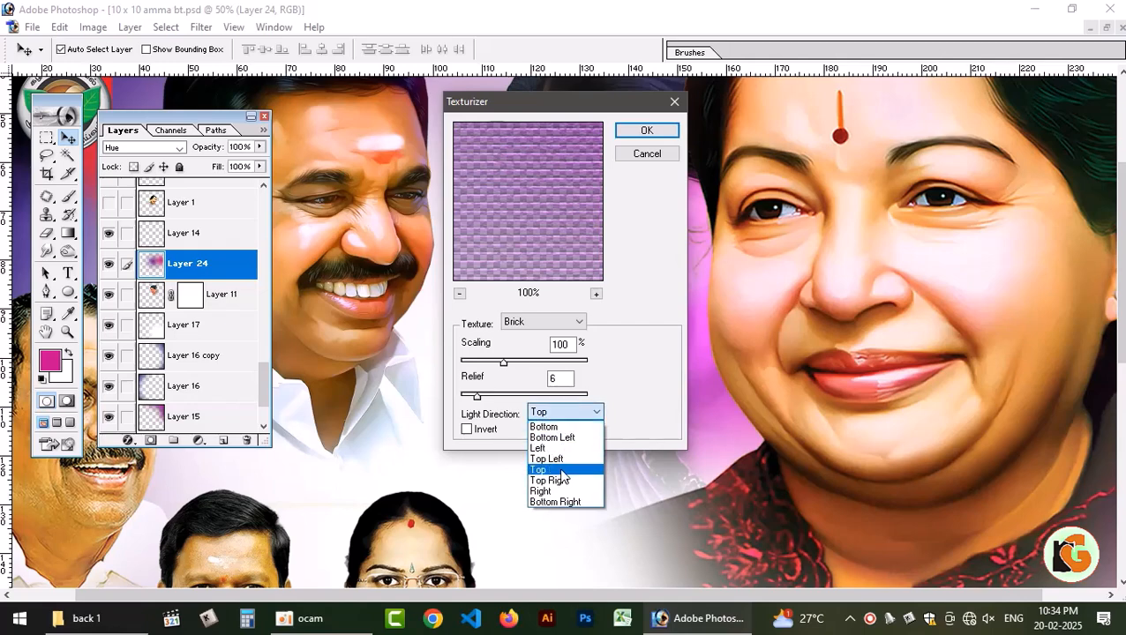
pyautogui.click(559, 471)
pyautogui.click(564, 412)
pyautogui.click(556, 481)
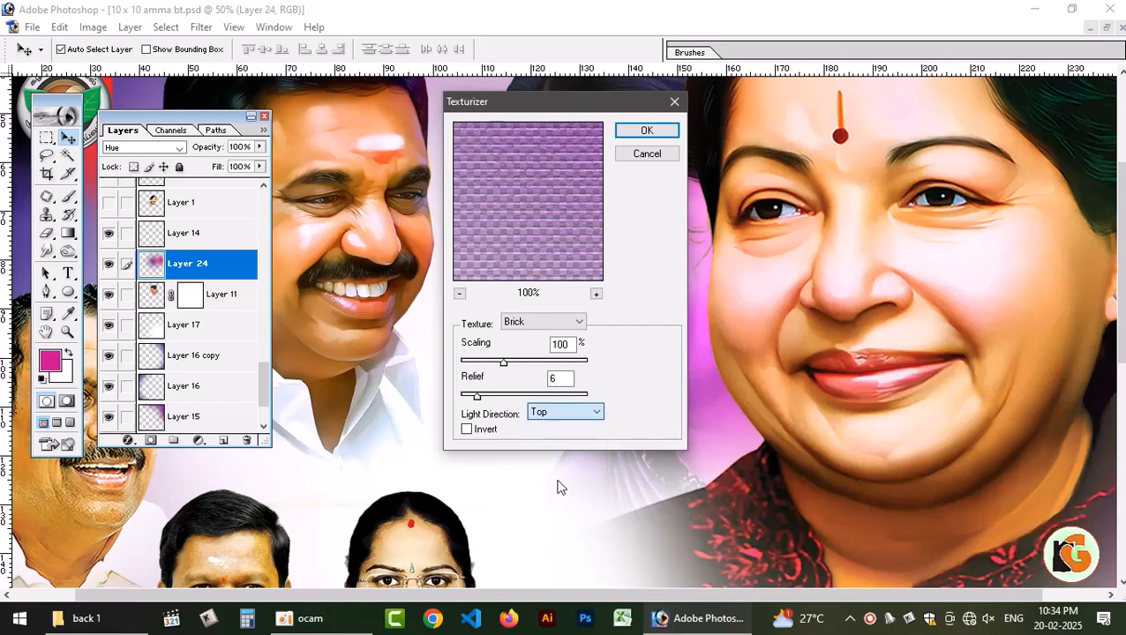
pyautogui.click(667, 135)
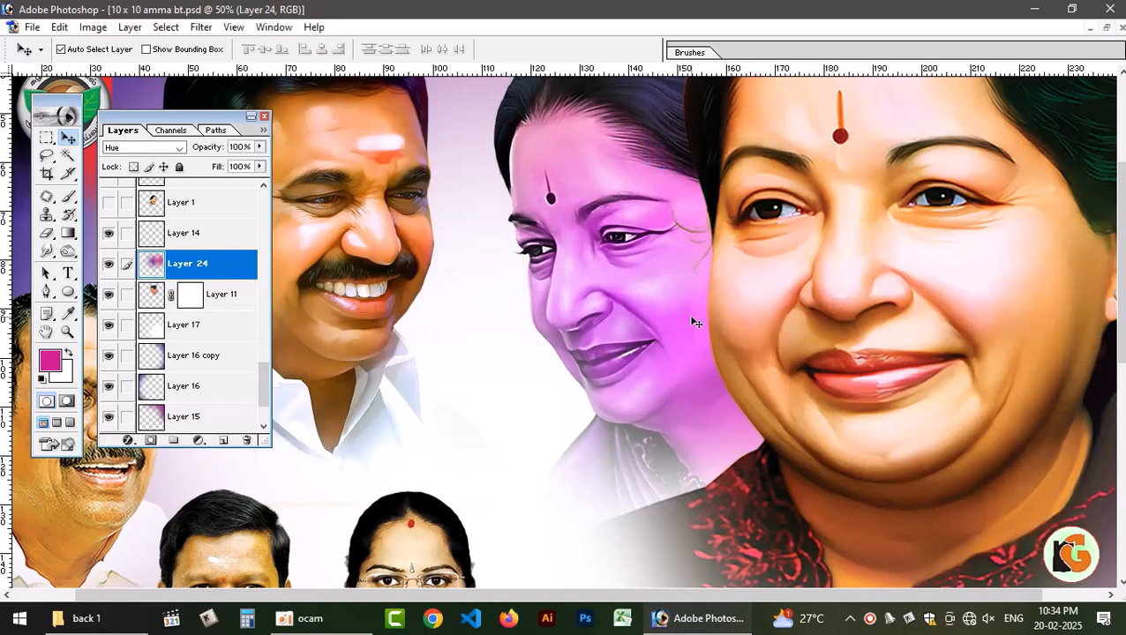
# Check the textured glow up close, try the Normal blend mode on Layer 24, and undo that change.
pyautogui.hotkey('ctrl', '+')
pyautogui.hotkey('ctrl', '+')
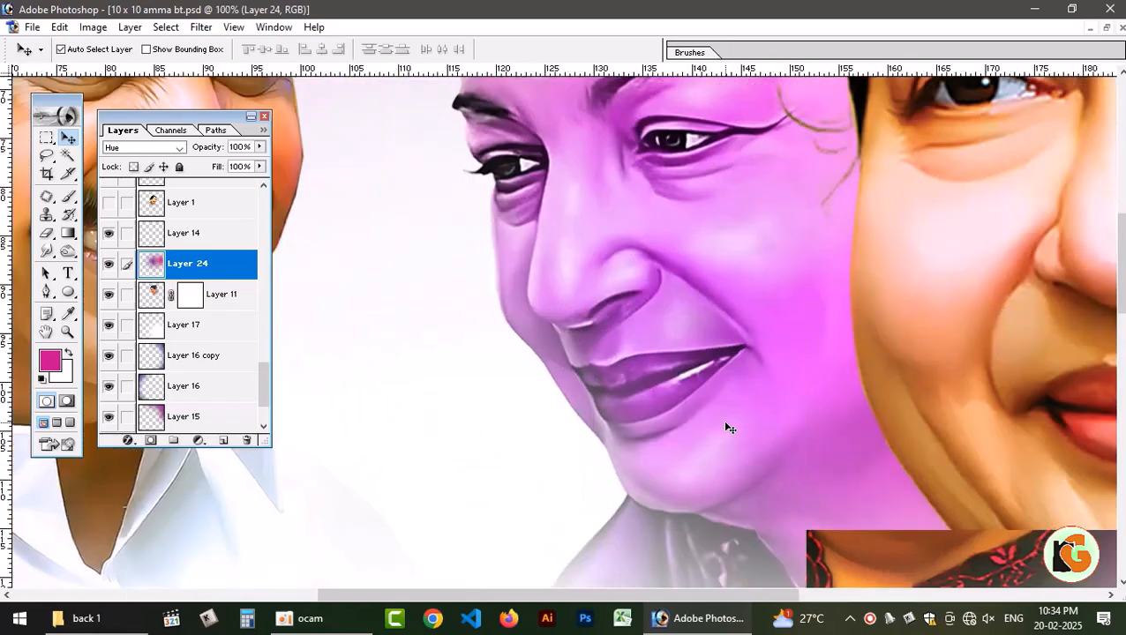
pyautogui.hotkey('ctrl', '-')
pyautogui.hotkey('ctrl', '-')
pyautogui.hotkey('ctrl', '-')
pyautogui.hotkey('ctrl', '-')
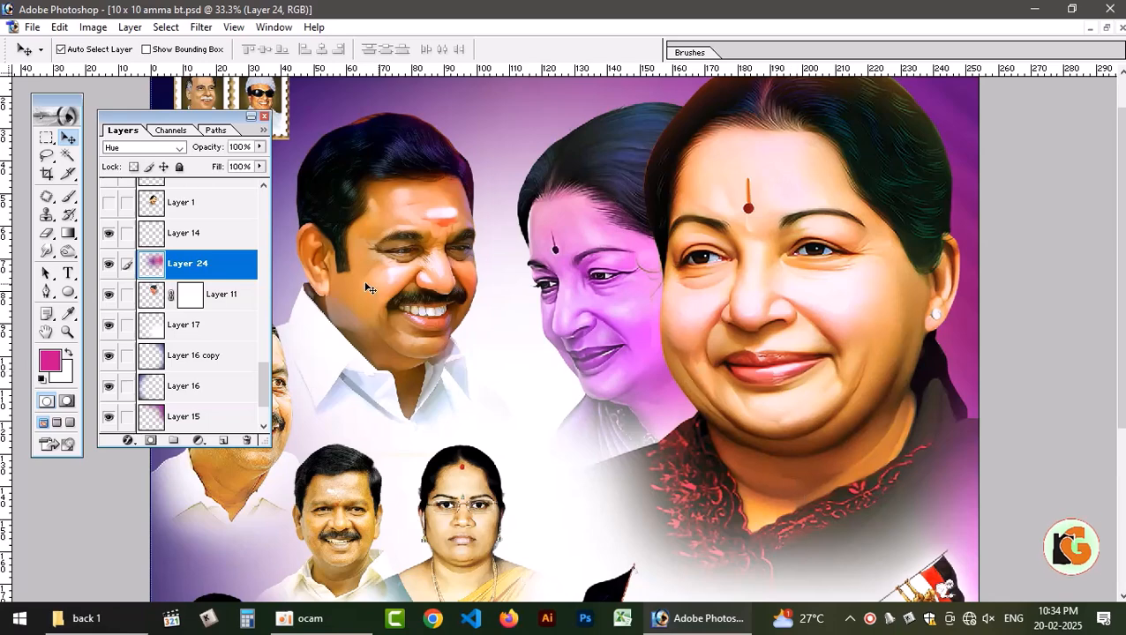
pyautogui.click(156, 146)
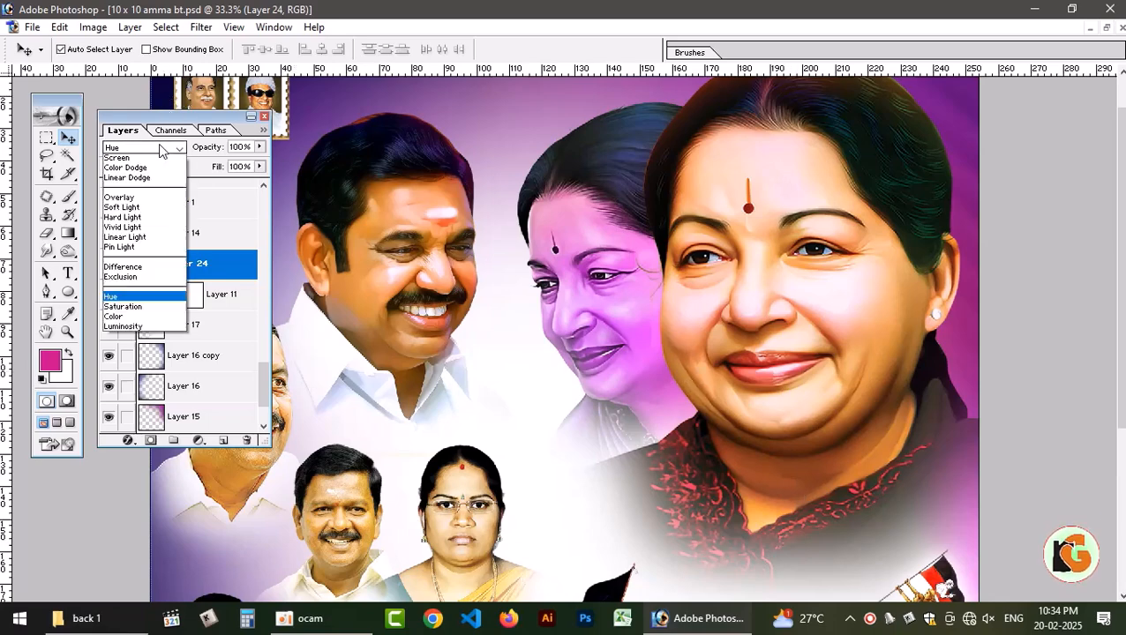
pyautogui.click(152, 166)
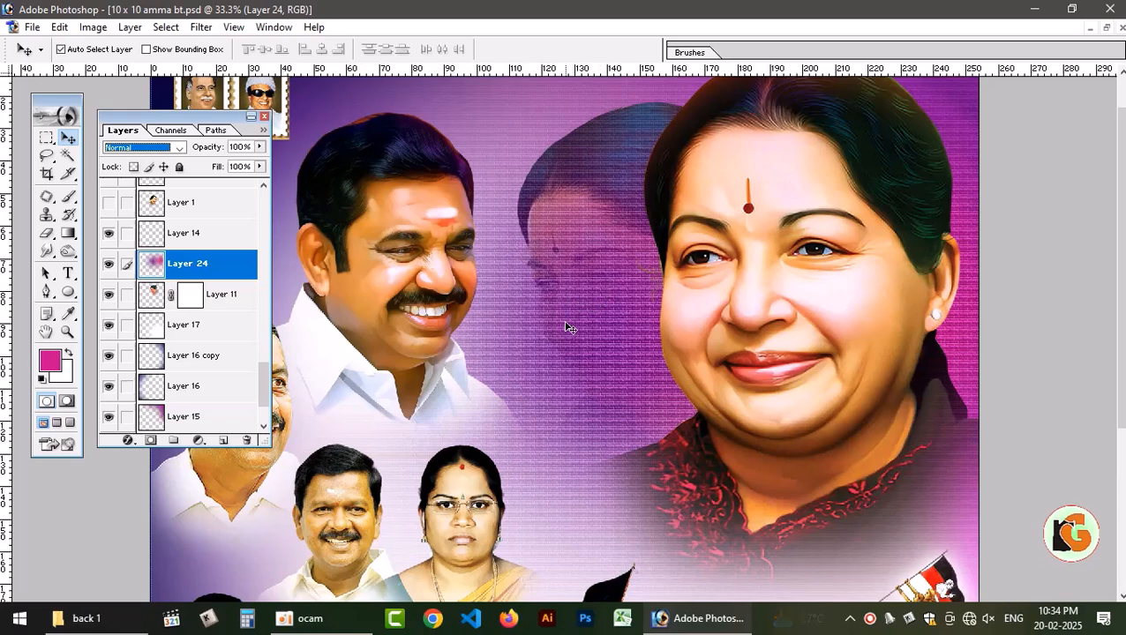
pyautogui.hotkey('ctrl', 'z')
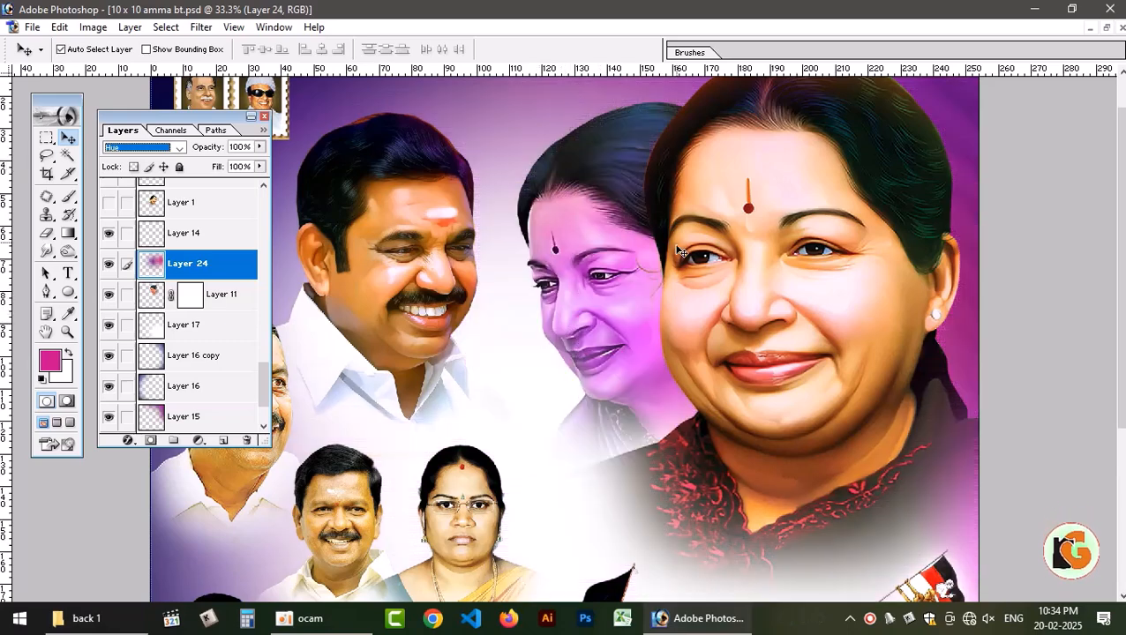
# Add a new layer above Layer 24 and paint one soft 1300 px magenta-pink dab between the two female portraits.
pyautogui.hotkey('ctrl', 'shift', 'alt', 'n')
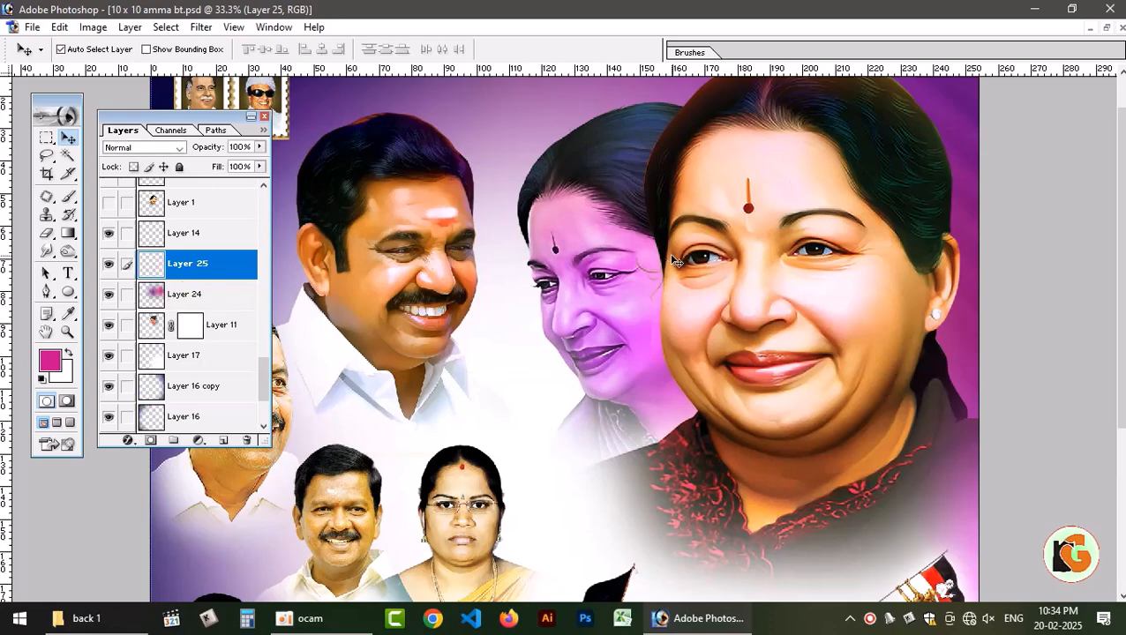
pyautogui.press('b')
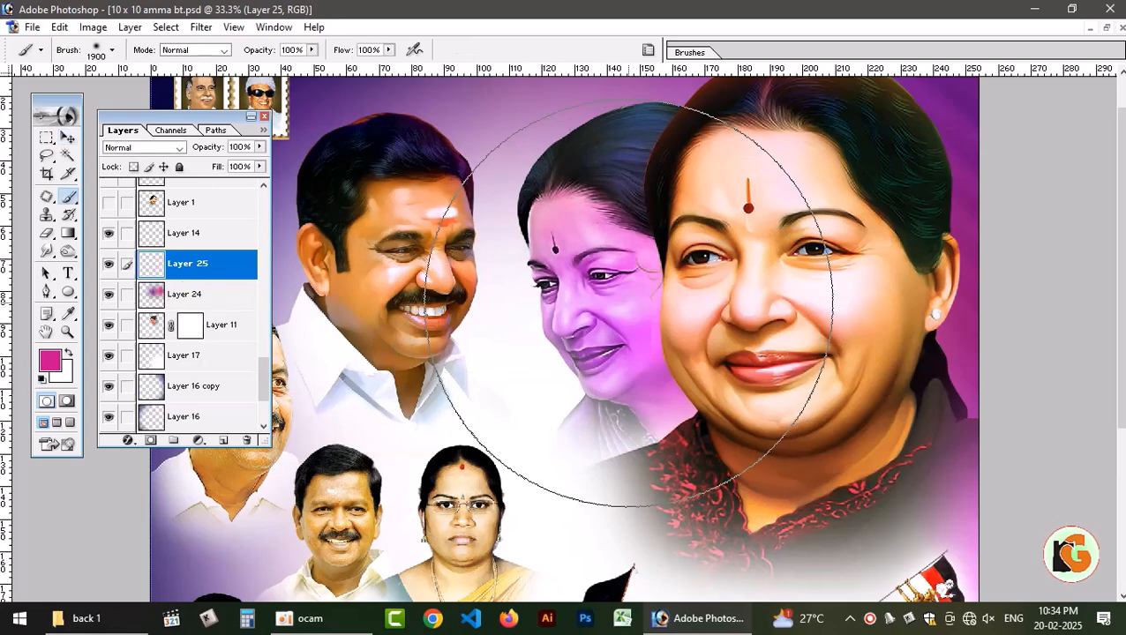
pyautogui.press('[')
pyautogui.press('[')
pyautogui.press('[')
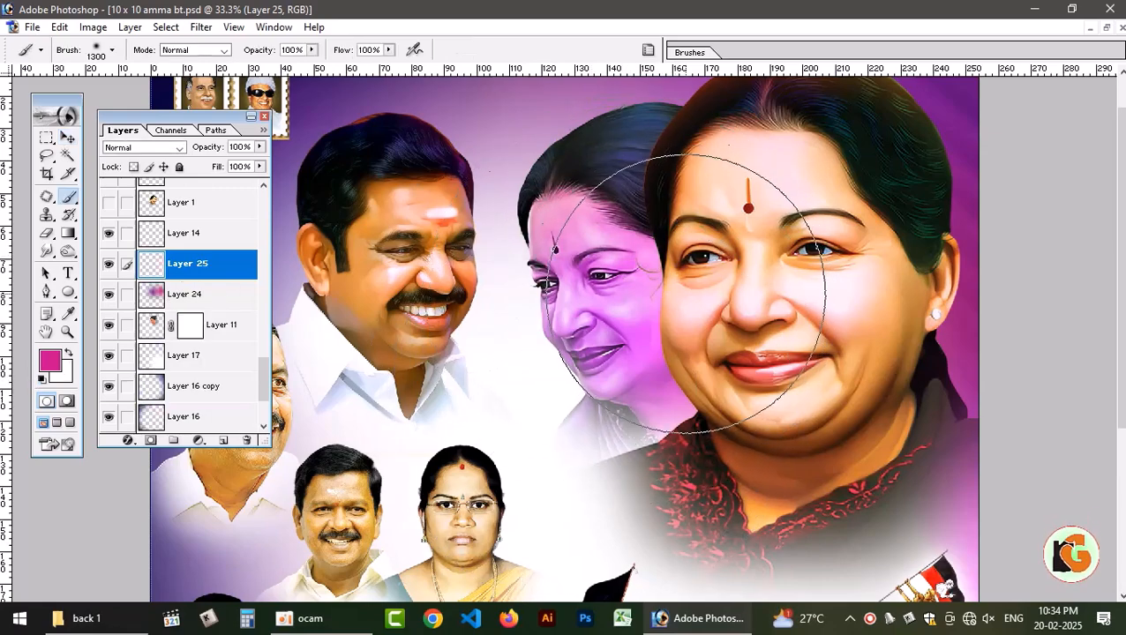
pyautogui.click(685, 294)
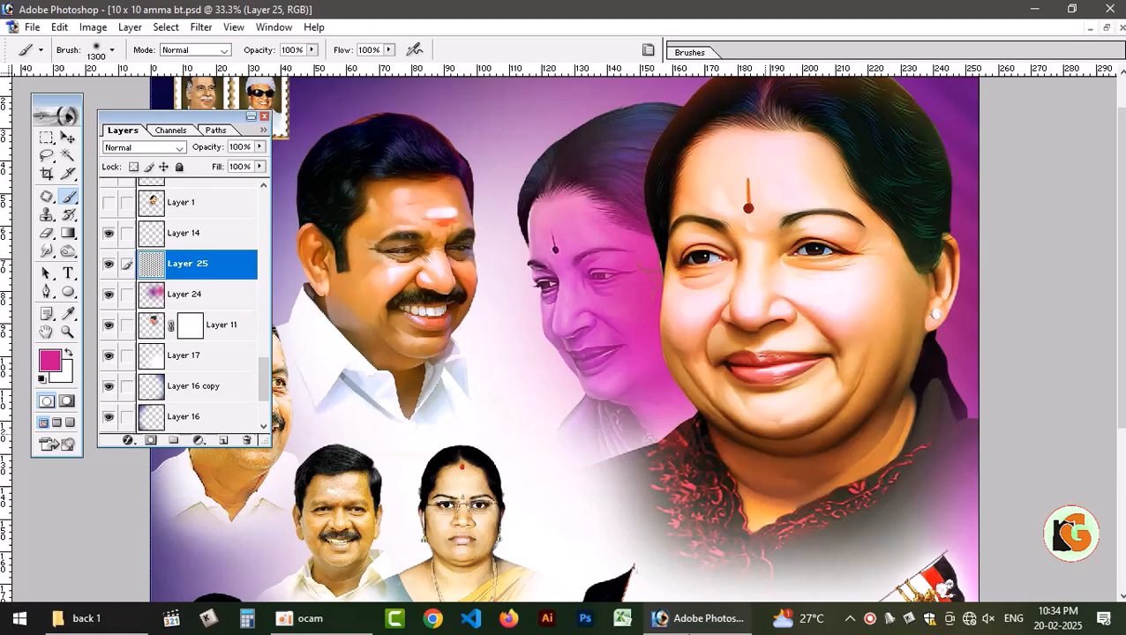
# Apply the Texturizer to the new pink glow with Brick texture, 100% scaling, relief 6 and Top Right light.
pyautogui.click(201, 27)
pyautogui.moveTo(276, 311)
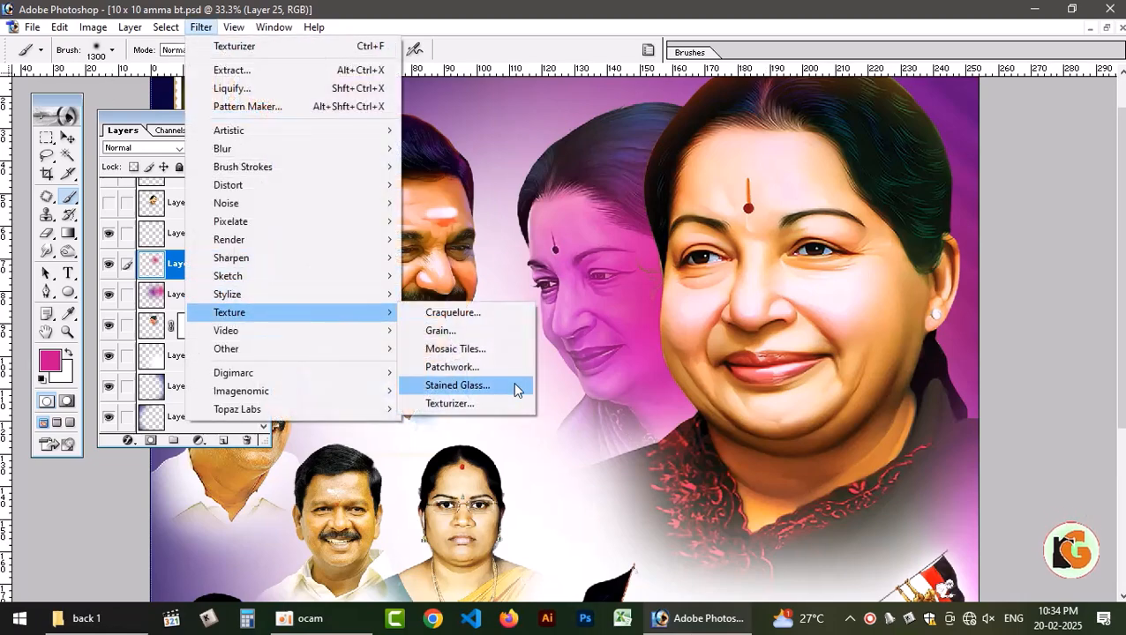
pyautogui.click(476, 402)
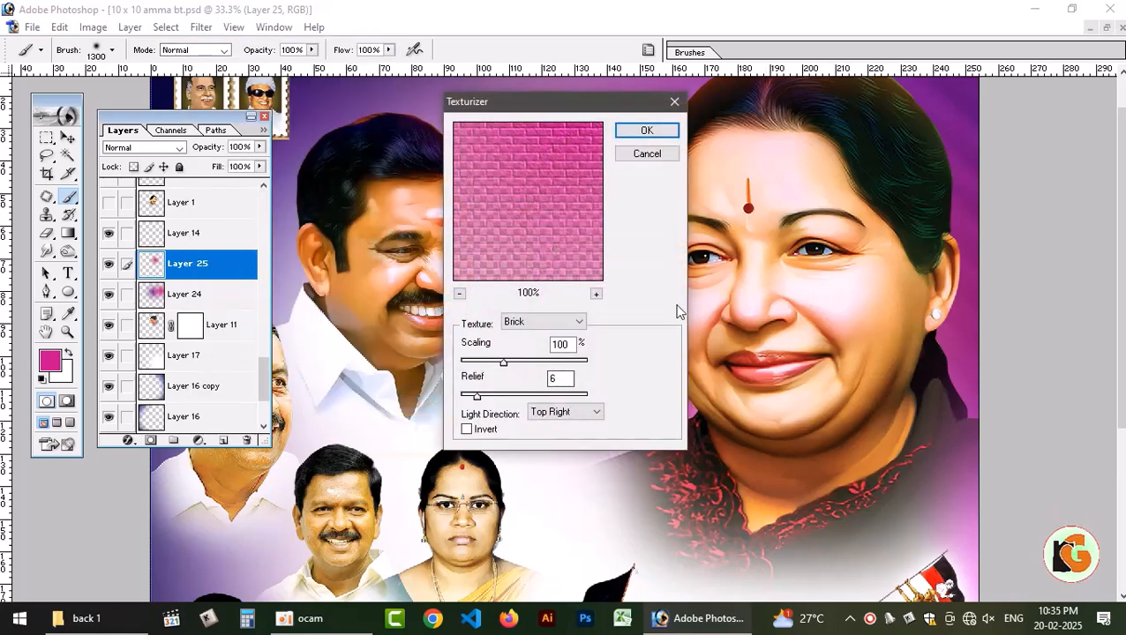
pyautogui.click(648, 132)
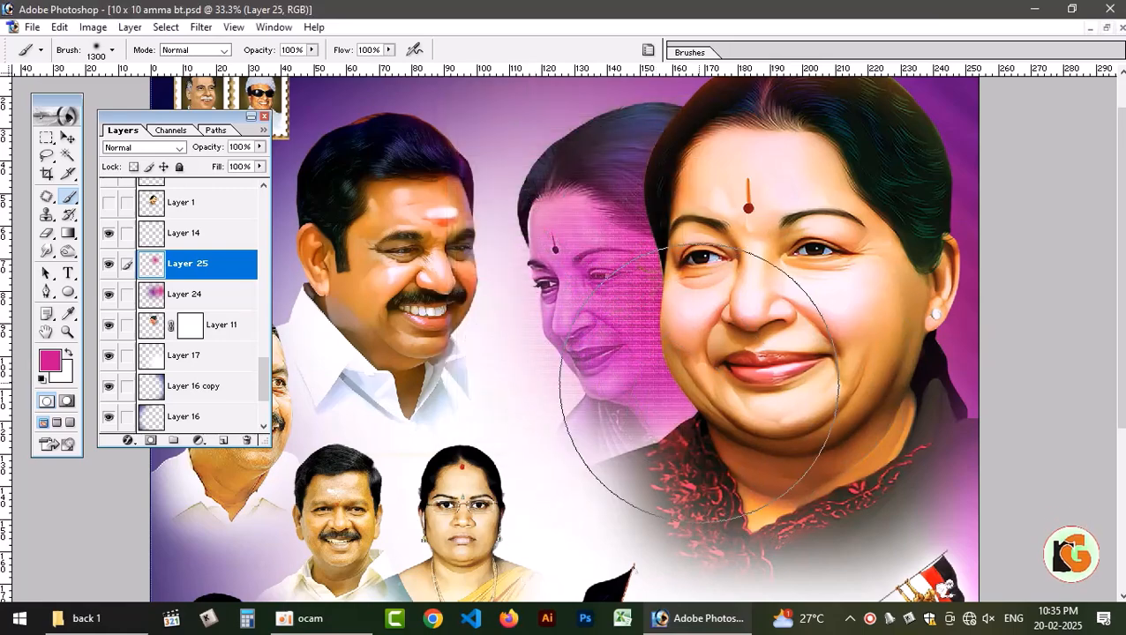
# Examine the brick-textured pink glow over the secondary female portrait up close and against the whole banner.
pyautogui.hotkey('ctrl', '+')
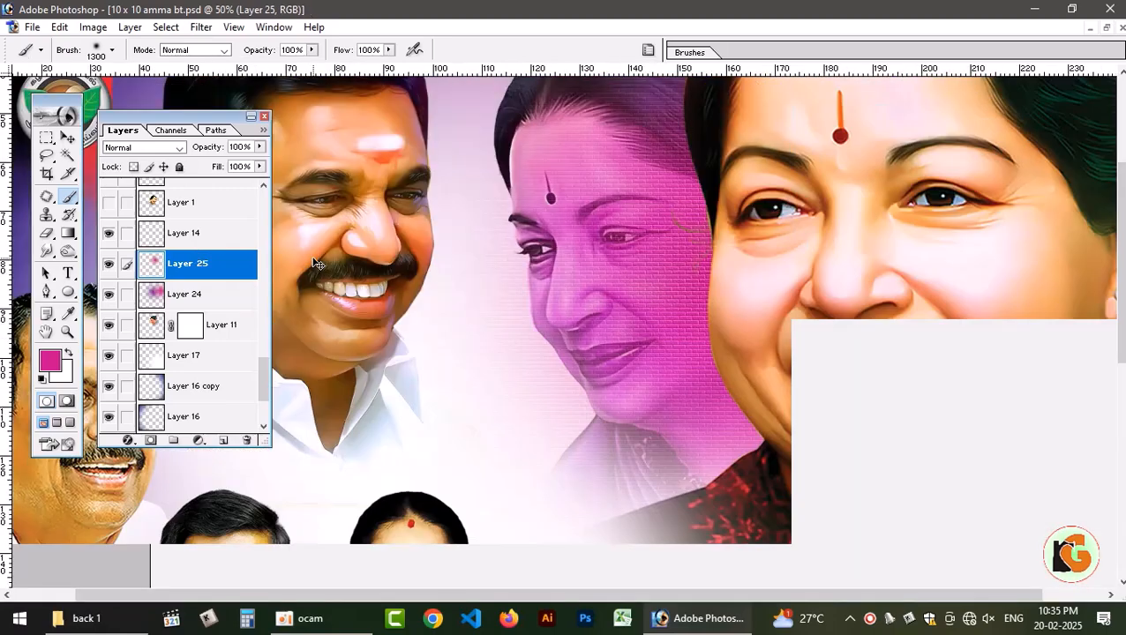
pyautogui.press('v')
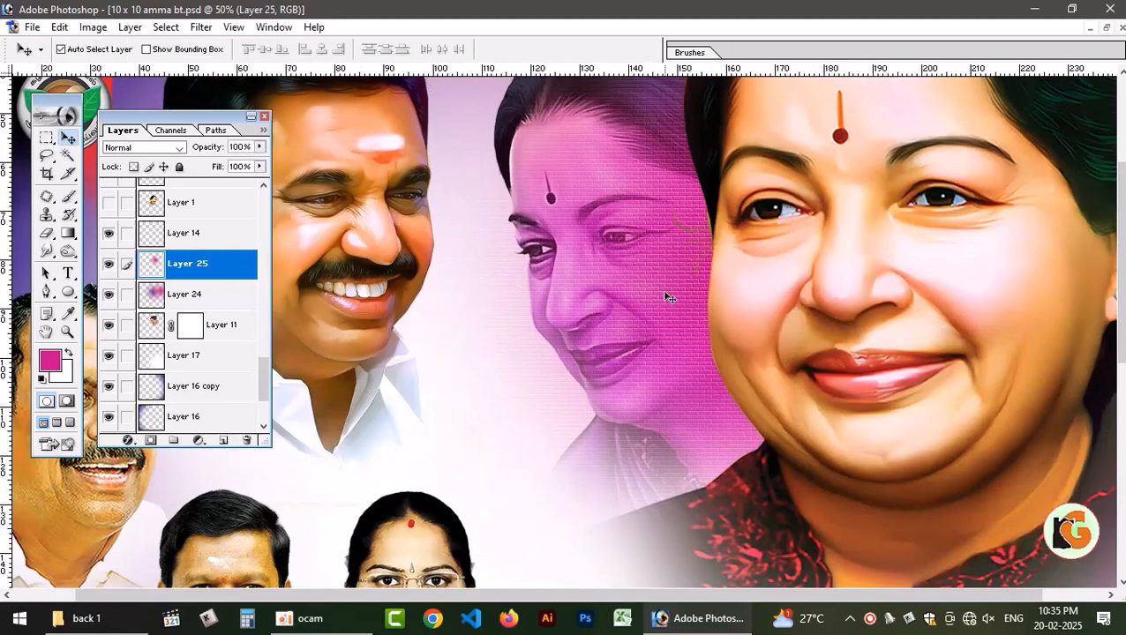
pyautogui.hotkey('ctrl', '+')
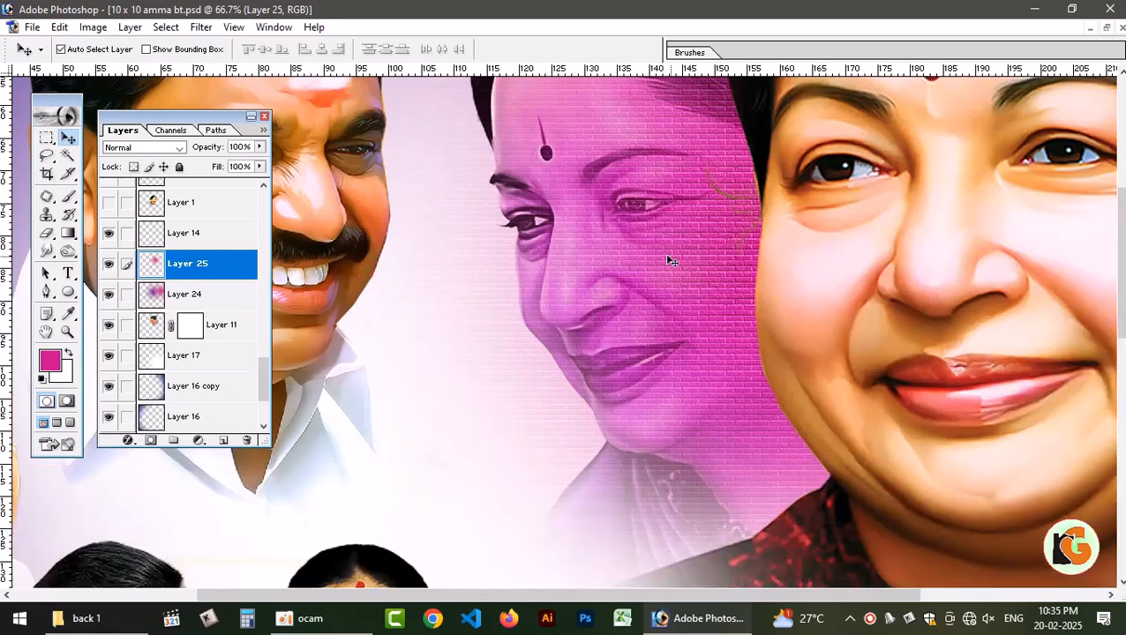
pyautogui.hotkey('ctrl', '+')
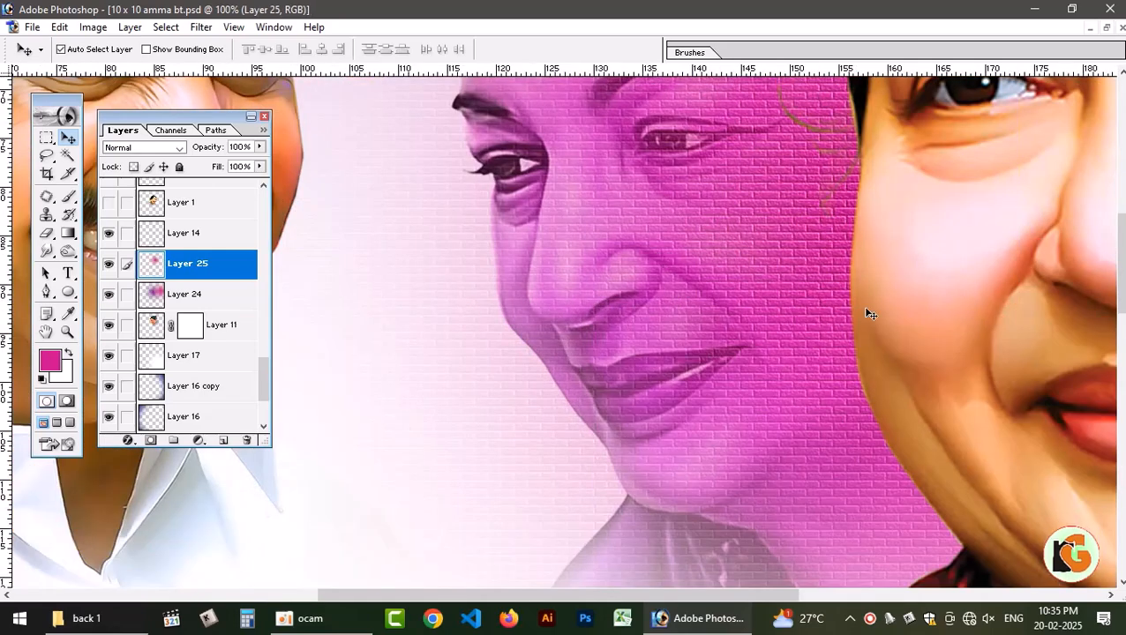
pyautogui.hotkey('ctrl', '-')
pyautogui.hotkey('ctrl', '-')
pyautogui.hotkey('ctrl', '-')
pyautogui.hotkey('ctrl', '-')
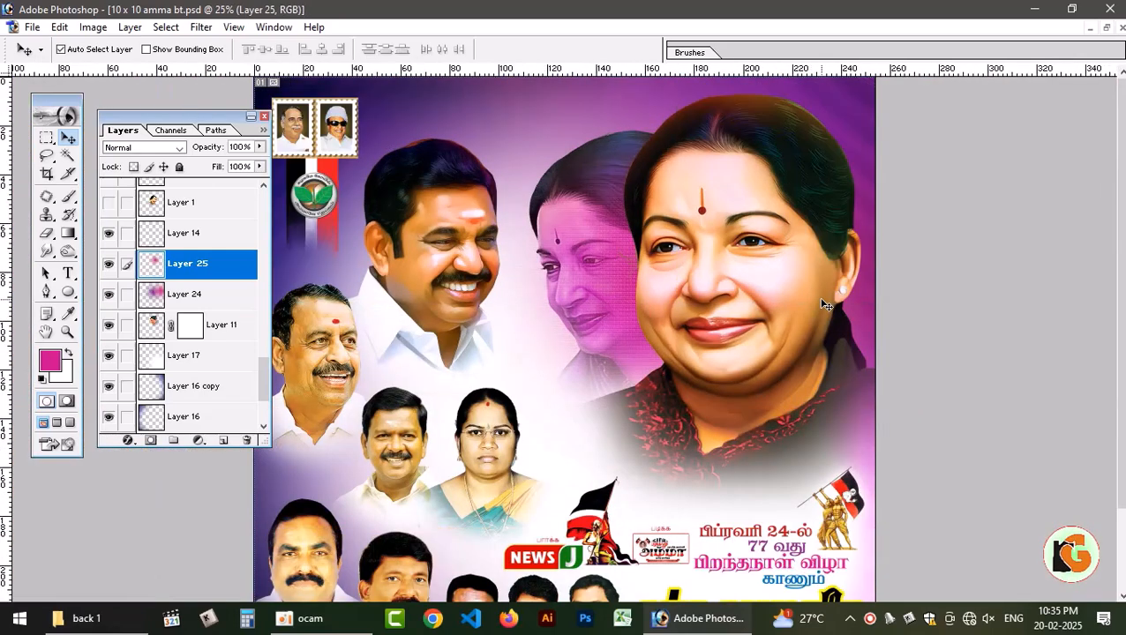
# Find the orange light image 1678605782343.jpg in the Lights folder on drive G: and open it in Photoshop.
pyautogui.click(84, 619)
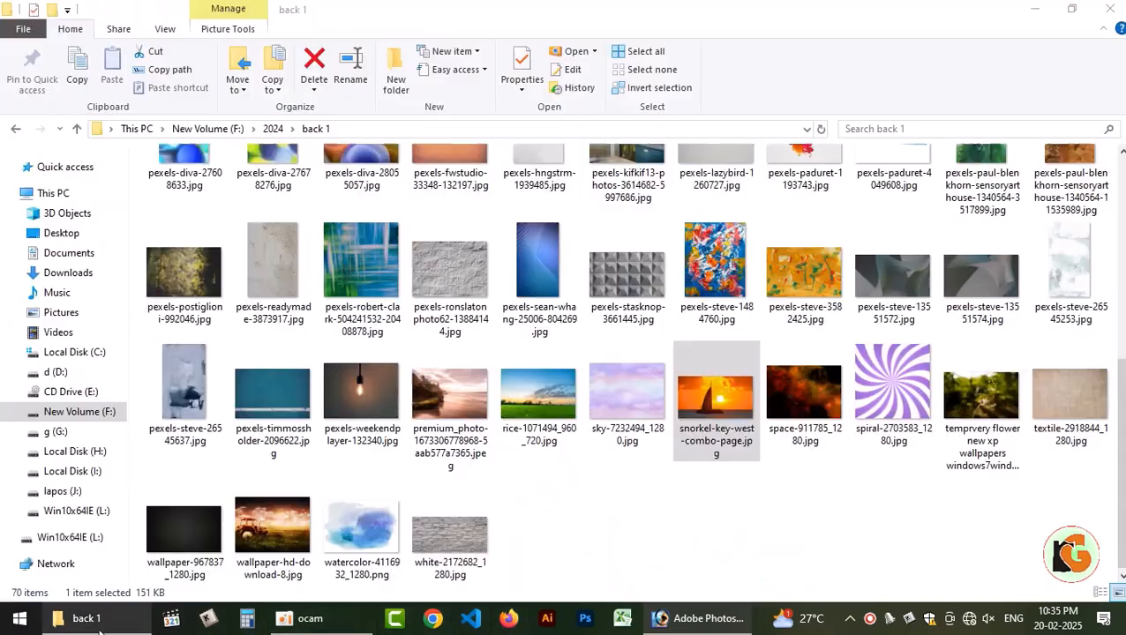
pyautogui.scroll(6, 412, 269)
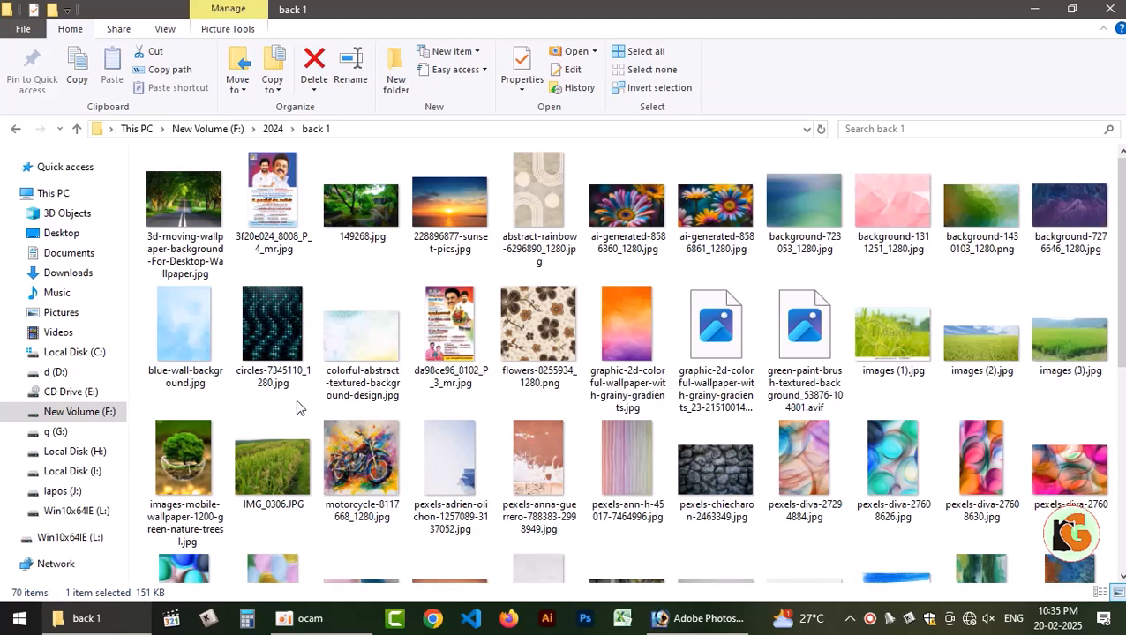
pyautogui.click(78, 431)
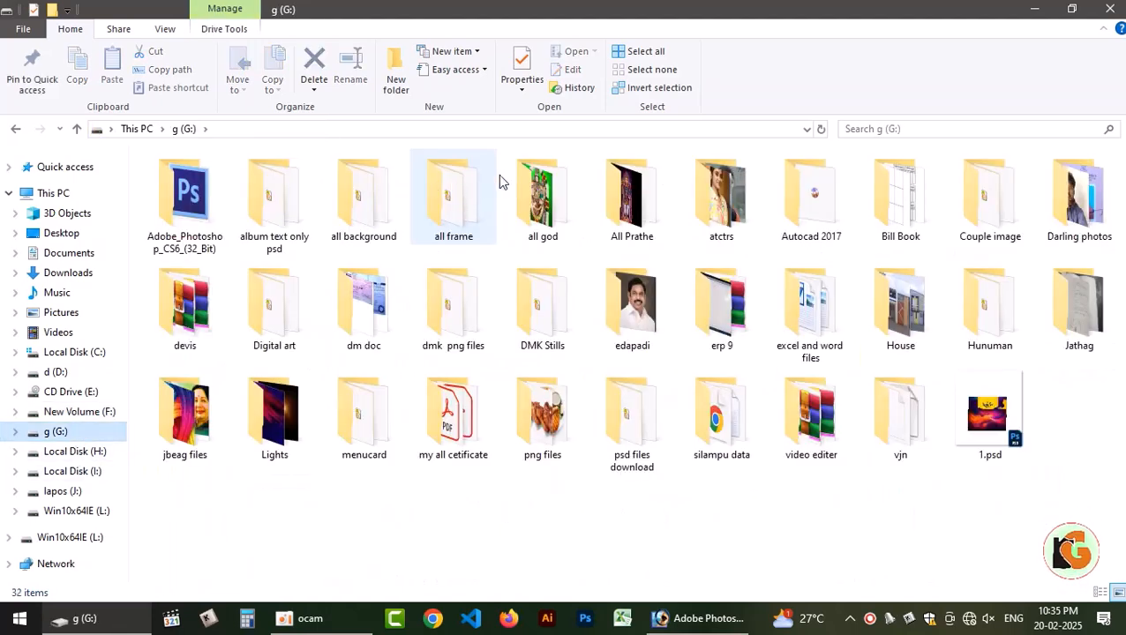
pyautogui.click(923, 131)
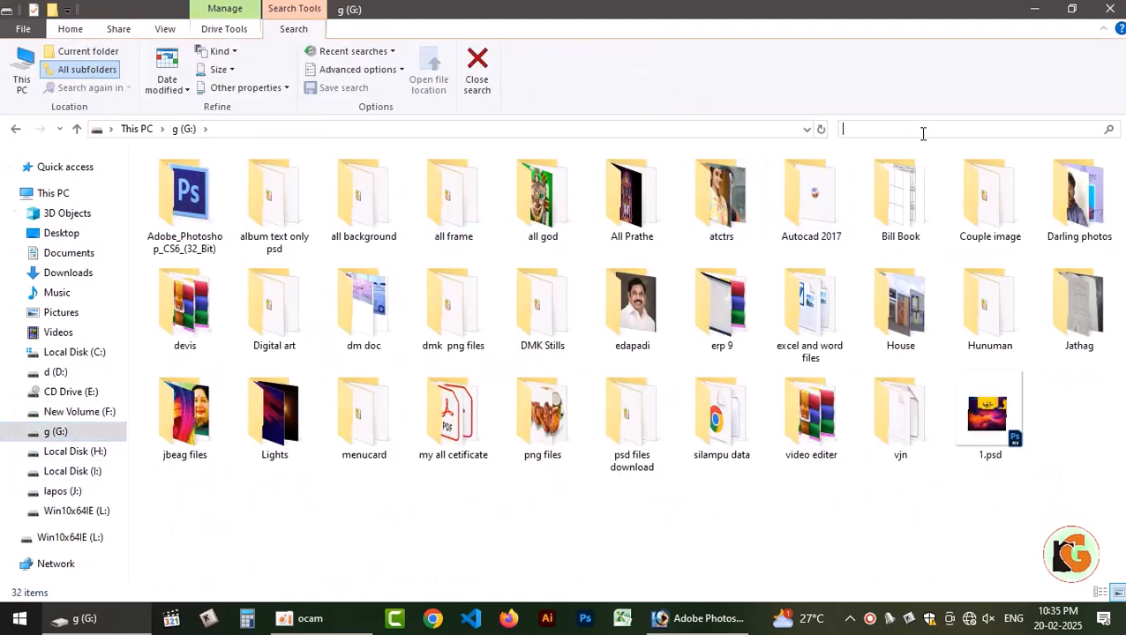
pyautogui.doubleClick(273, 414)
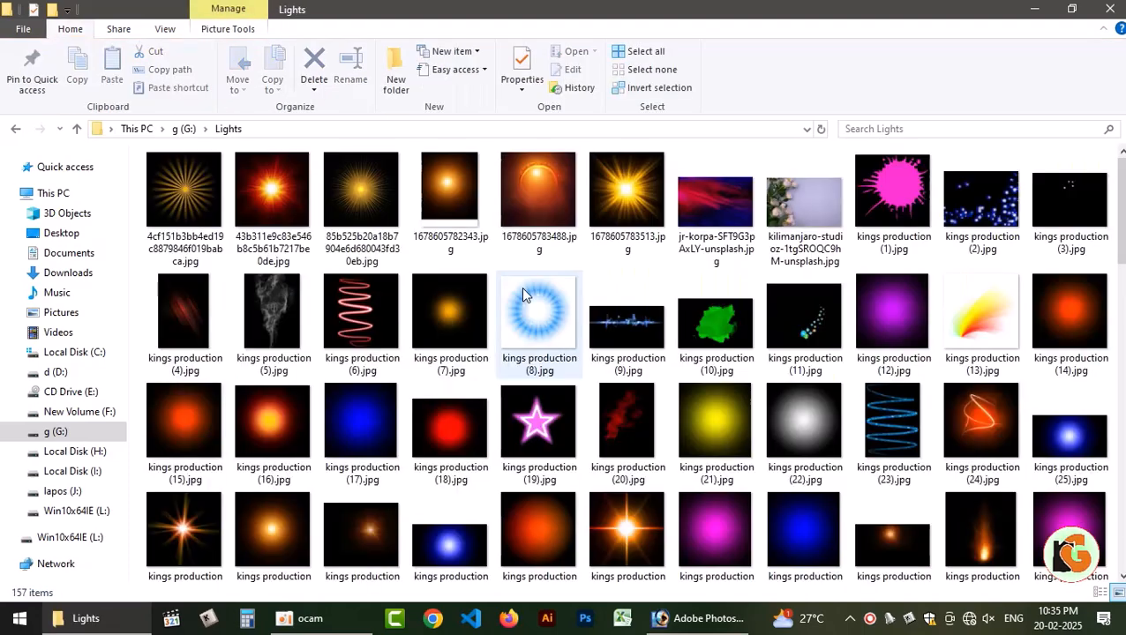
pyautogui.click(448, 197)
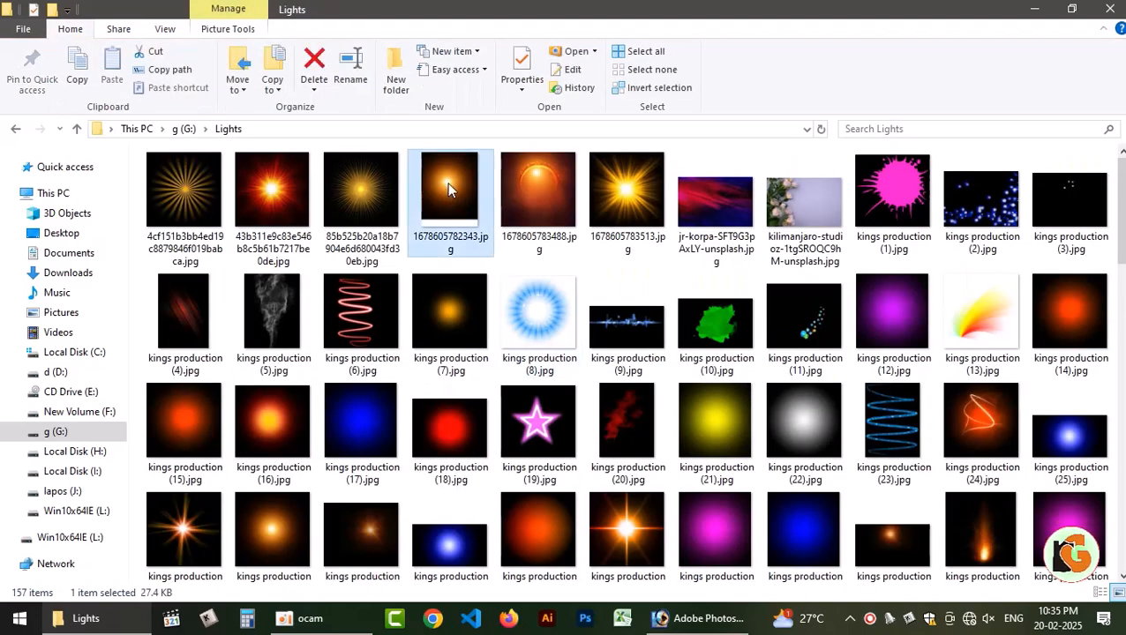
pyautogui.moveTo(447, 178); pyautogui.dragTo(611, 306)
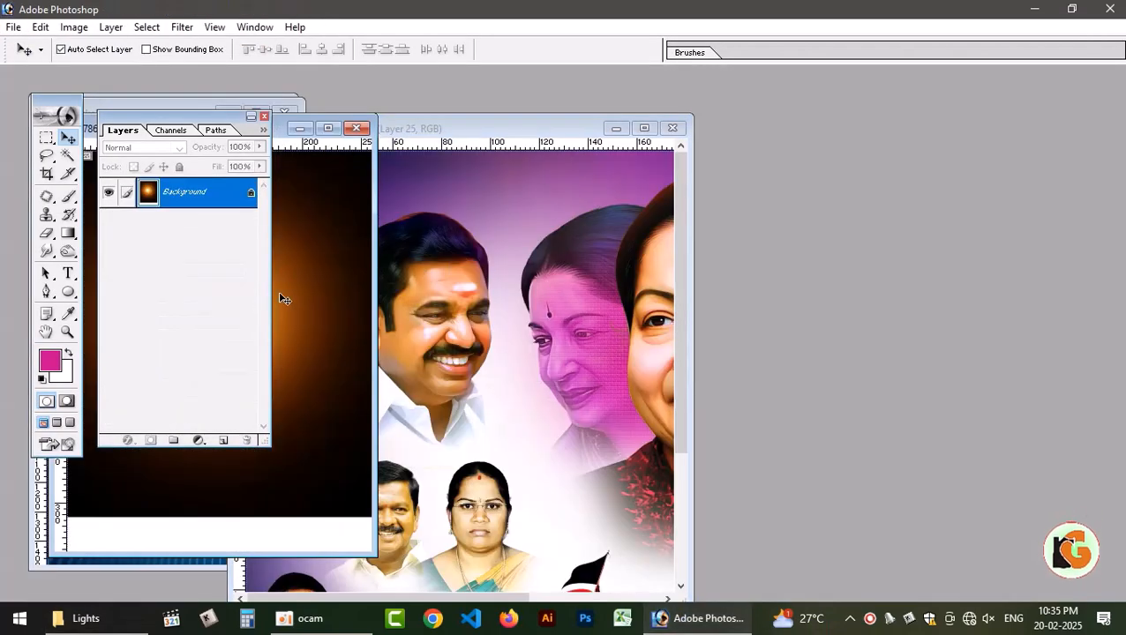
# Copy the orange light image into the banner between the two female portraits, enlarge it and place it behind the main portrait's face.
pyautogui.moveTo(299, 302); pyautogui.dragTo(631, 300)
pyautogui.click(644, 128)
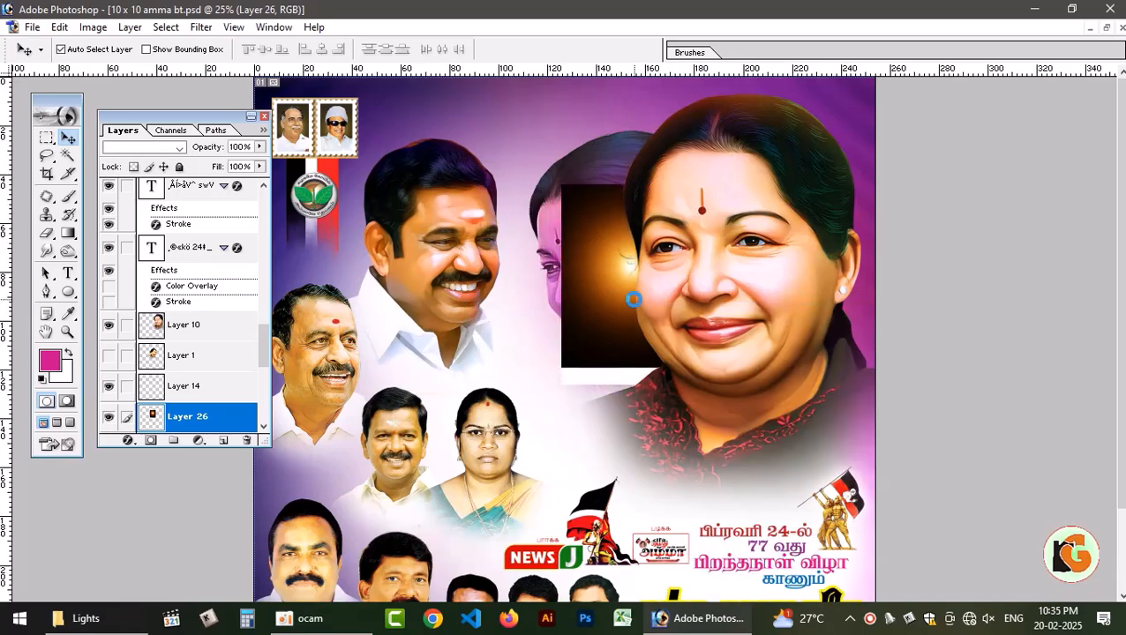
pyautogui.hotkey('ctrl', 't')
pyautogui.moveTo(711, 385); pyautogui.dragTo(752, 436)
pyautogui.moveTo(616, 334); pyautogui.dragTo(630, 350)
pyautogui.press('Return')
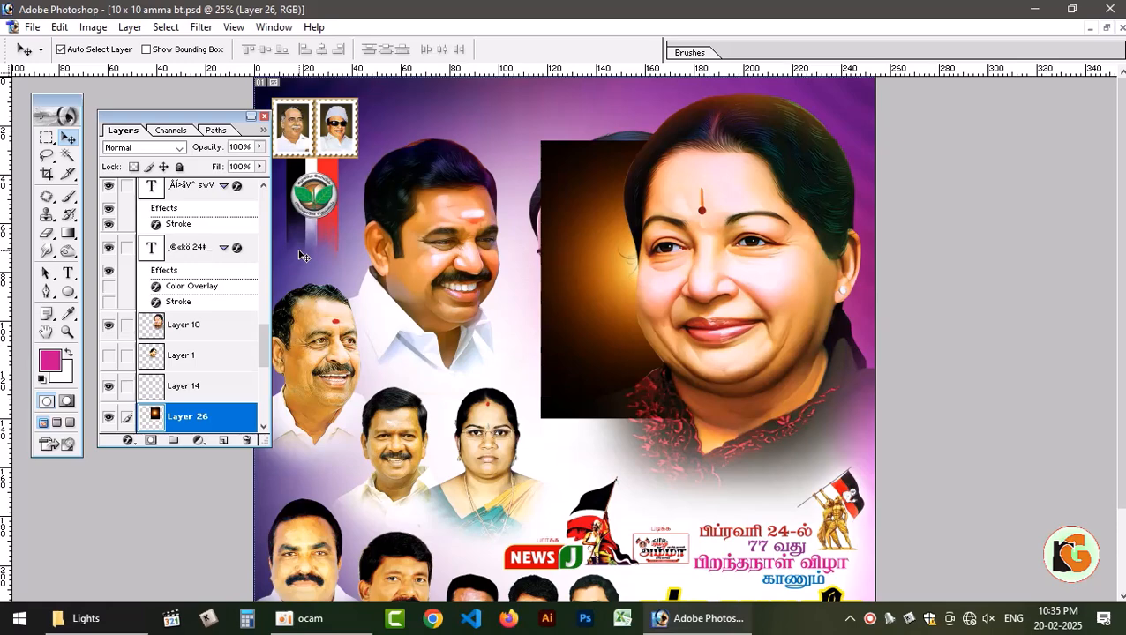
# Blend the orange light layer in Screen mode, scale it to about 149.6%, and shift it slightly upward beside the main portrait's cheek.
pyautogui.click(160, 148)
pyautogui.click(171, 254)
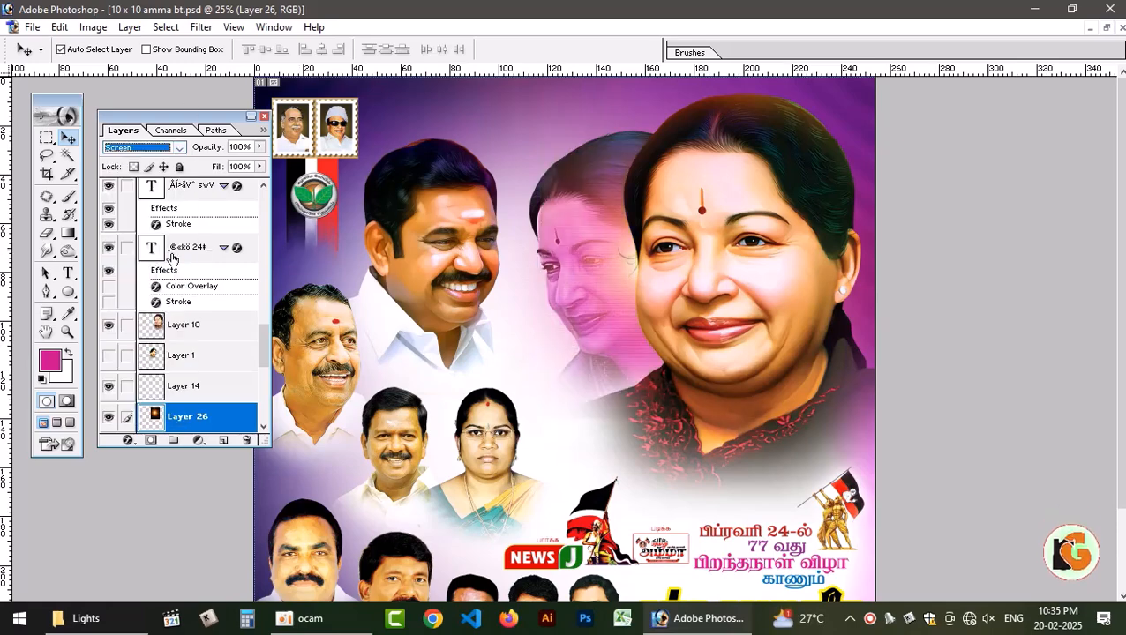
pyautogui.hotkey('ctrl', 't')
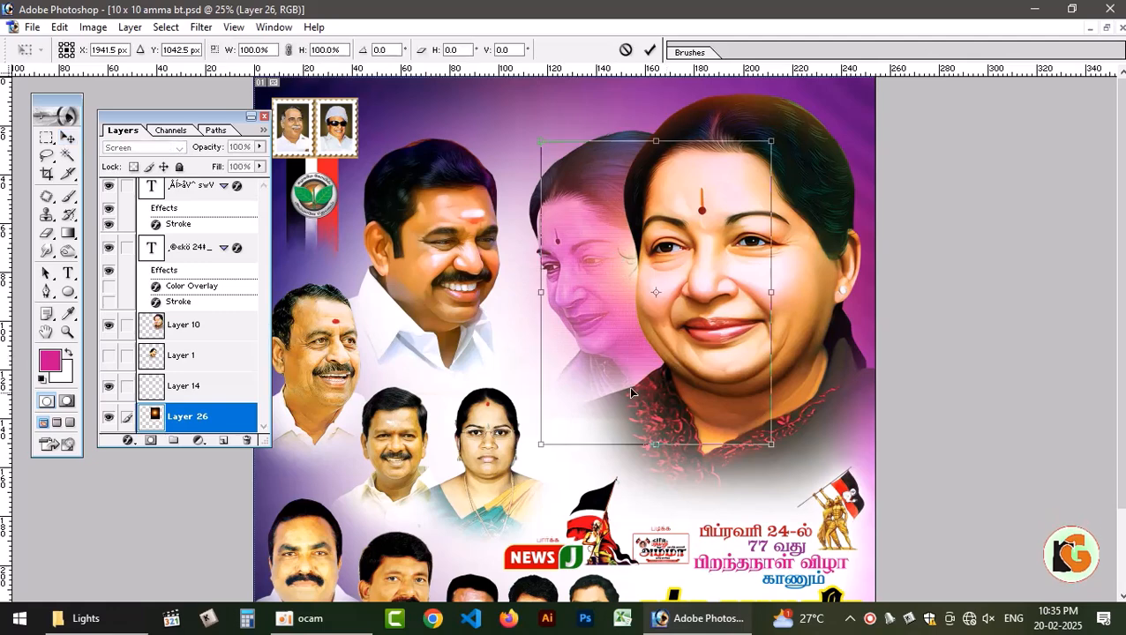
pyautogui.moveTo(536, 441); pyautogui.dragTo(479, 518)
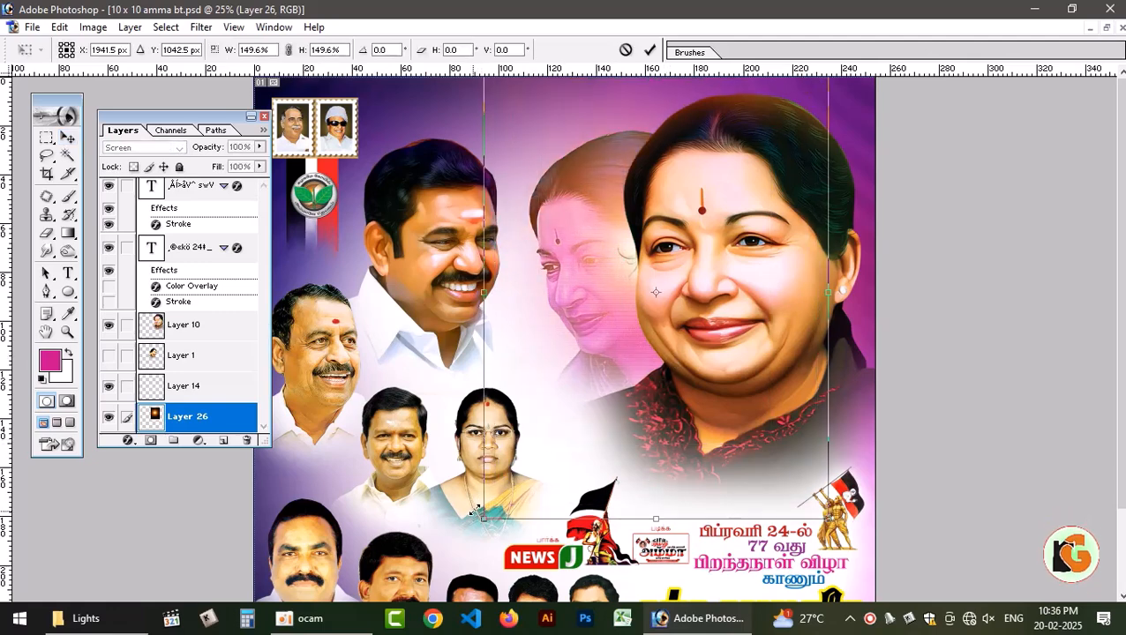
pyautogui.press('Return')
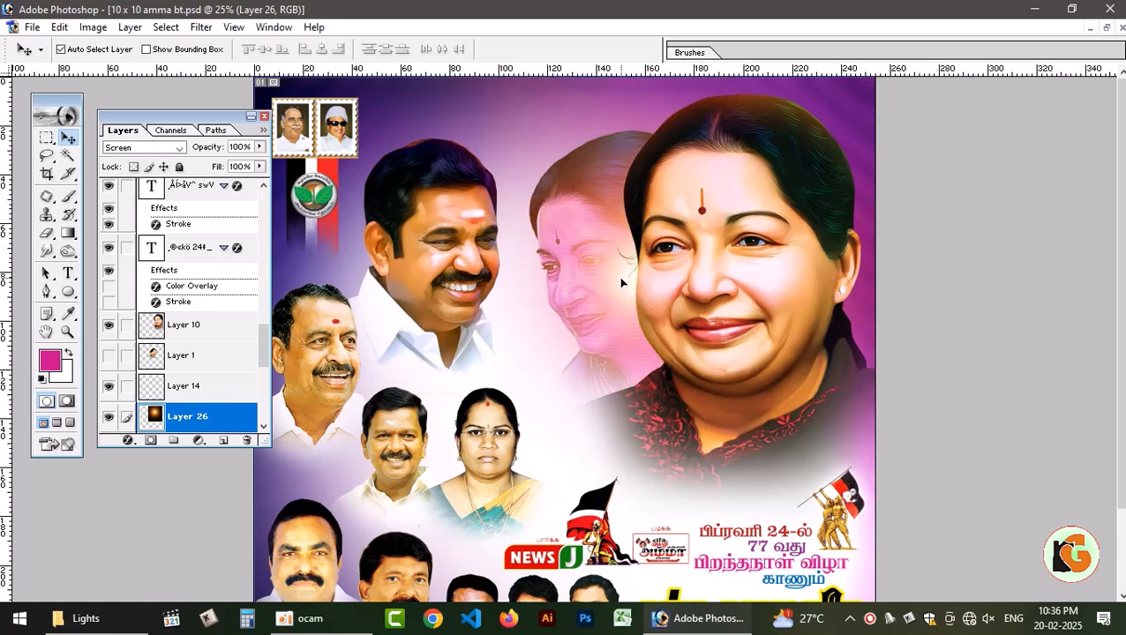
pyautogui.moveTo(640, 308); pyautogui.dragTo(645, 281)
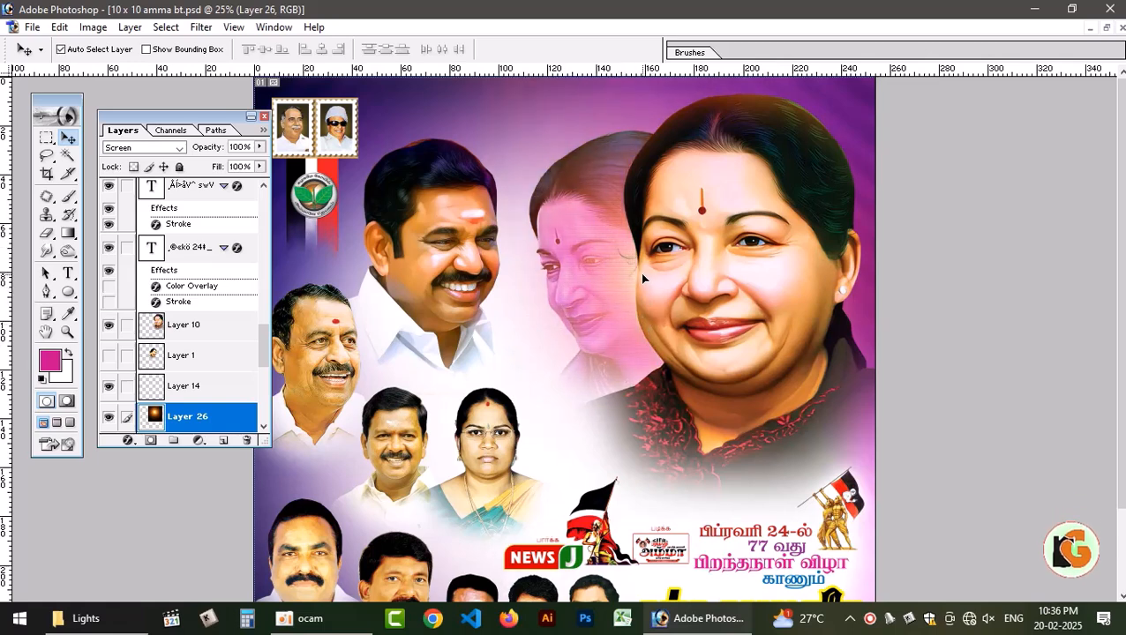
# Raise the orange light layer's contrast to +42 with Brightness/Contrast and shift the glow slightly downward.
pyautogui.click(92, 26)
pyautogui.moveTo(176, 70)
pyautogui.click(328, 180)
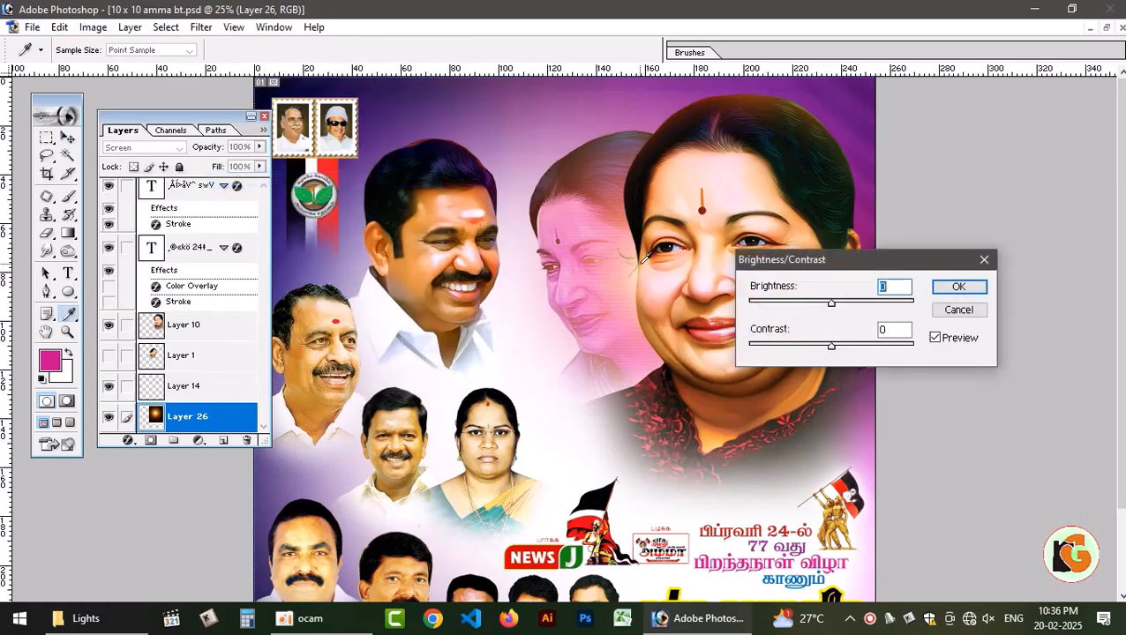
pyautogui.moveTo(831, 345); pyautogui.dragTo(863, 341)
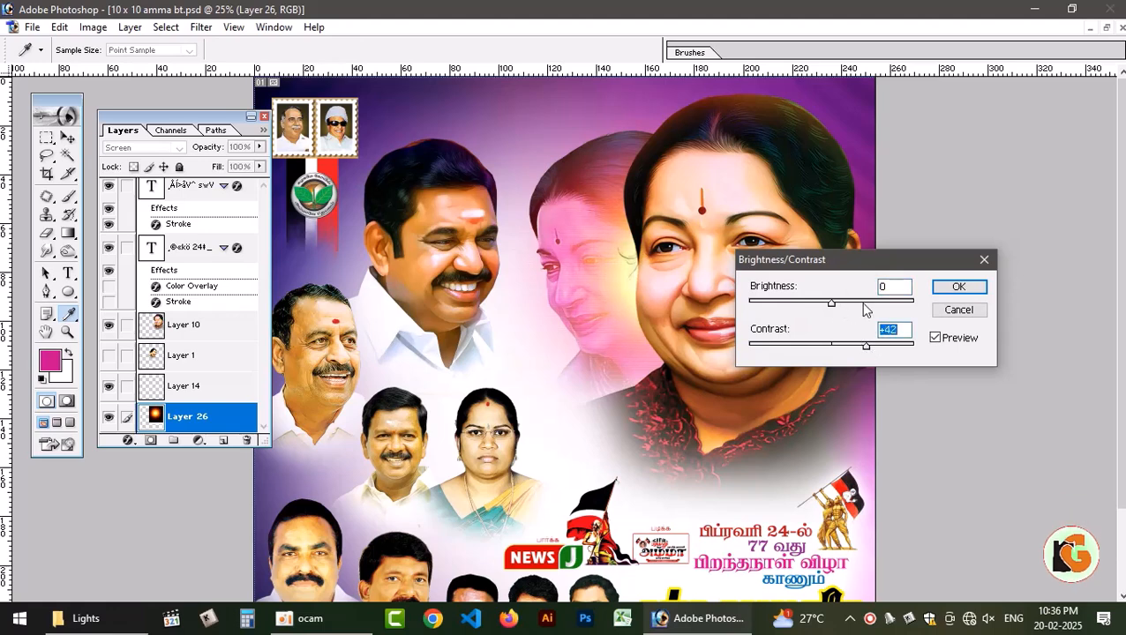
pyautogui.press('Return')
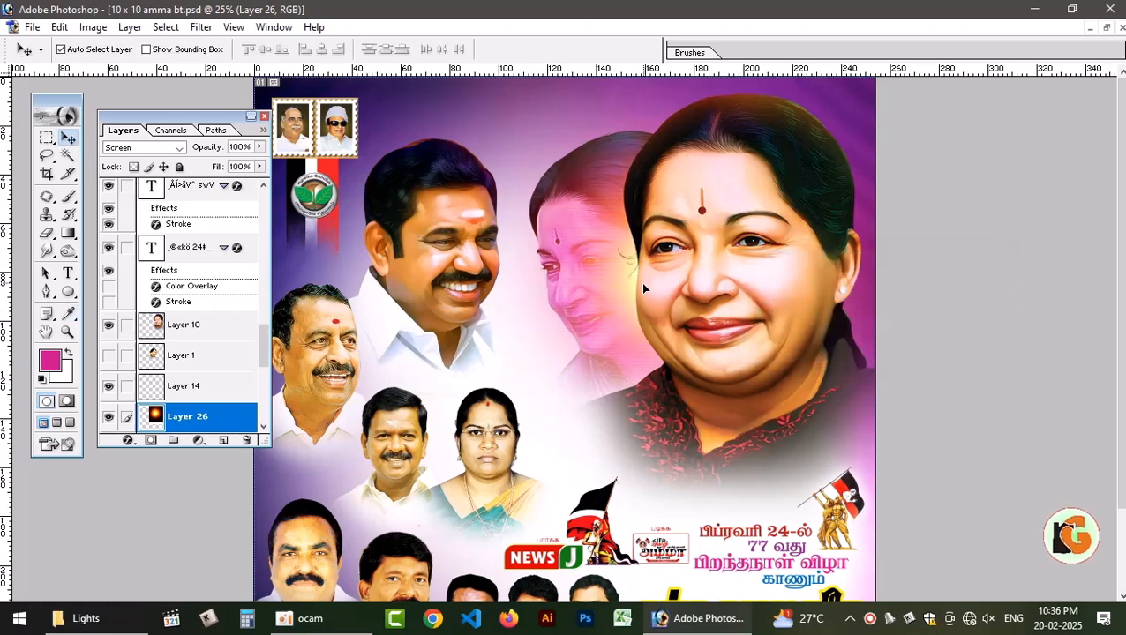
pyautogui.moveTo(639, 290); pyautogui.dragTo(646, 312)
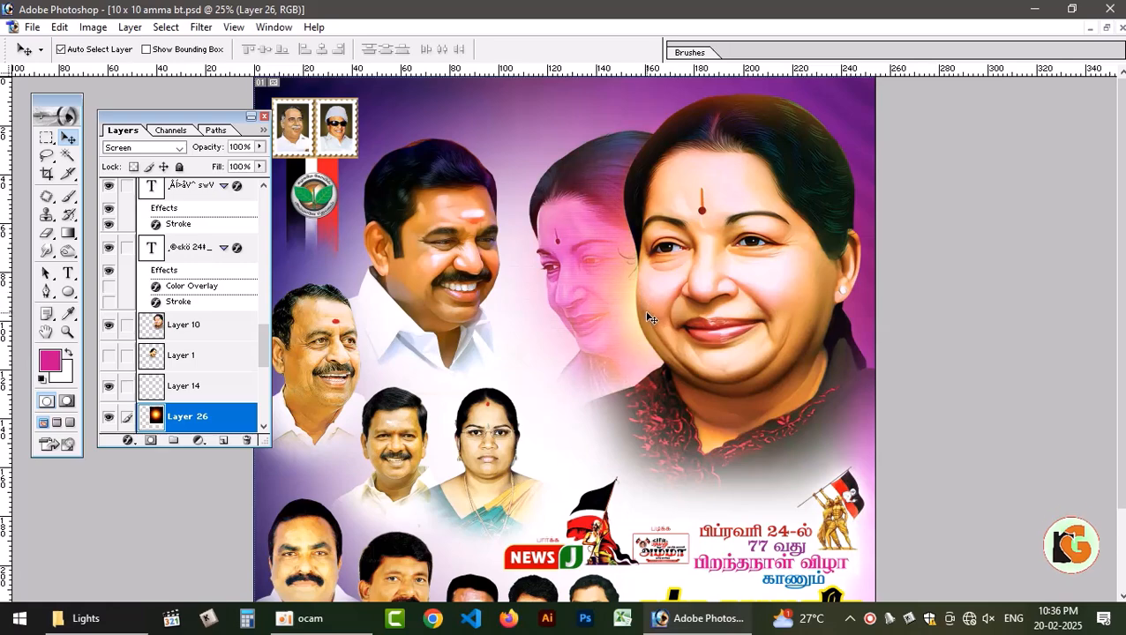
# Recolour the orange light layer to magenta-violet using Hue/Saturation with hue -74 and saturation +55.
pyautogui.hotkey('ctrl', 'u')
pyautogui.moveTo(851, 286); pyautogui.dragTo(897, 291)
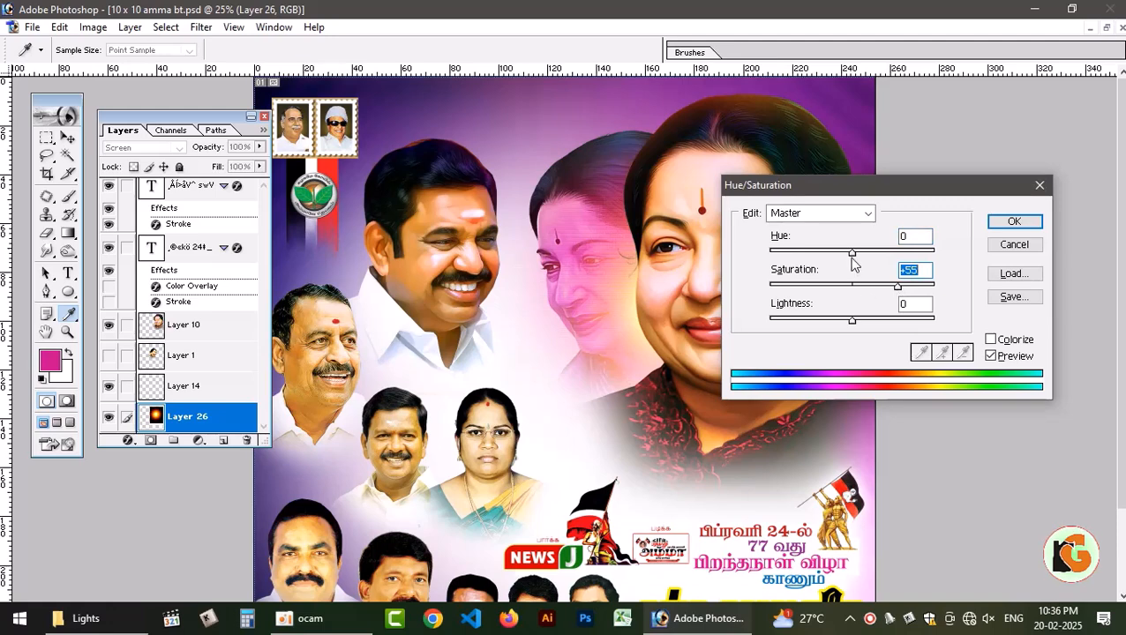
pyautogui.moveTo(853, 253); pyautogui.dragTo(806, 256)
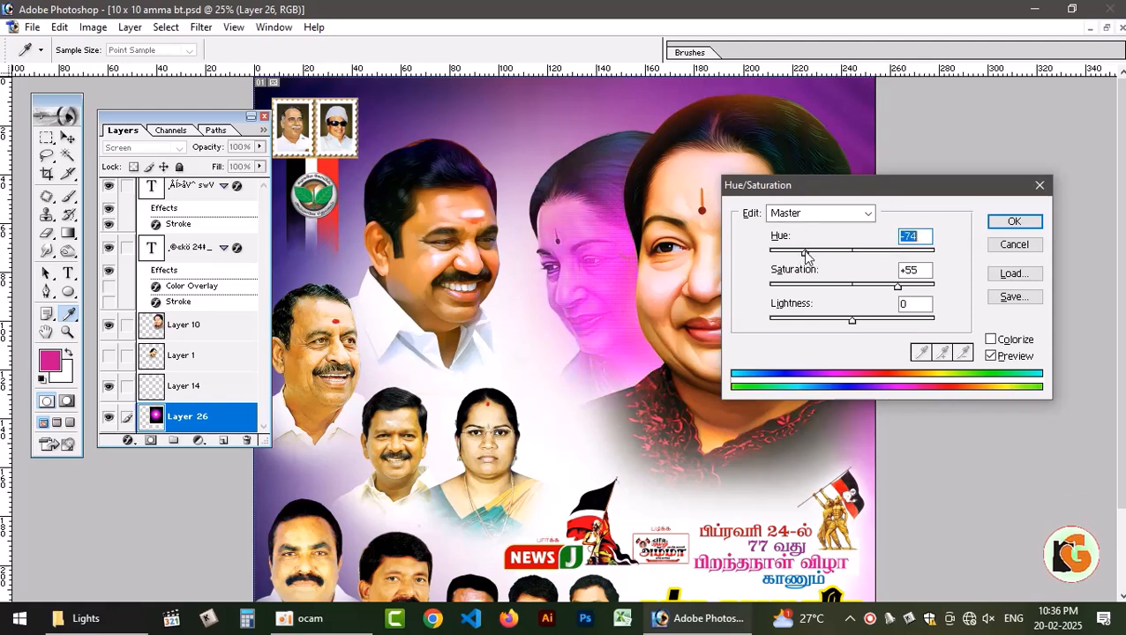
pyautogui.click(1010, 223)
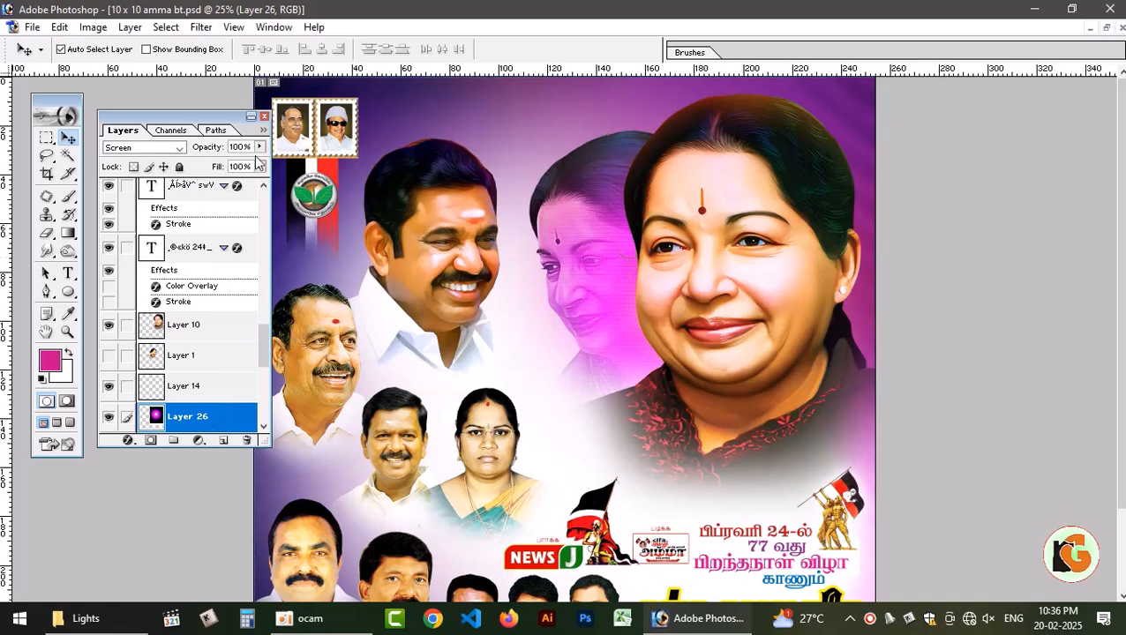
# Reduce the magenta light layer's fill to 81% and hide the layers palette.
pyautogui.click(260, 166)
pyautogui.moveTo(256, 184)
pyautogui.mouseDown()
pyautogui.moveTo(213, 199)
pyautogui.moveTo(245, 187)
pyautogui.mouseUp()
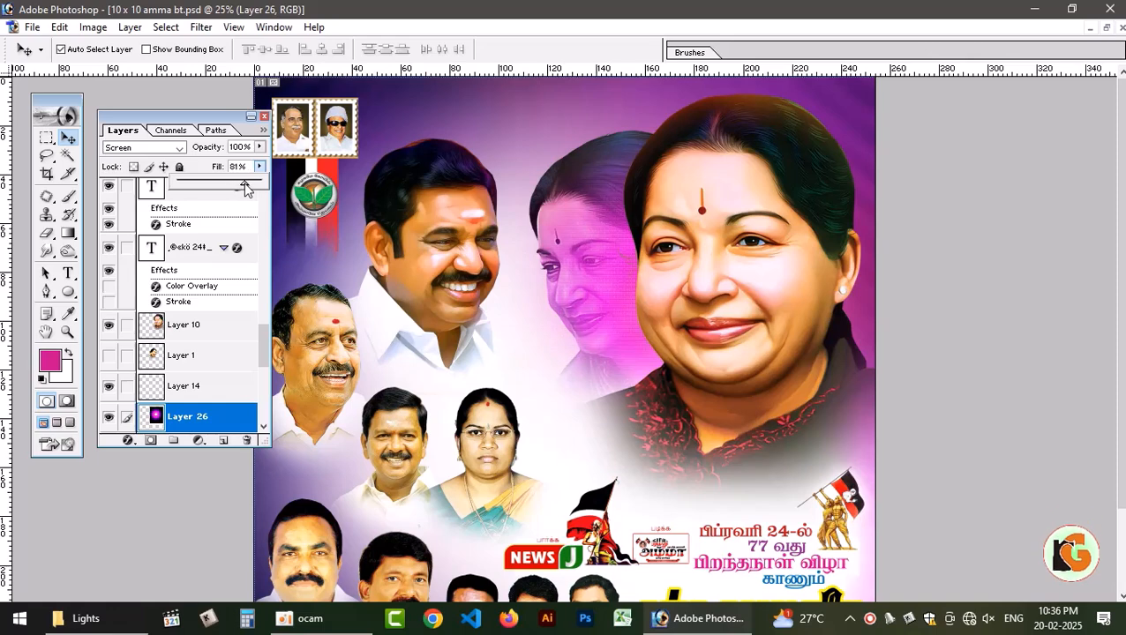
pyautogui.click(252, 195)
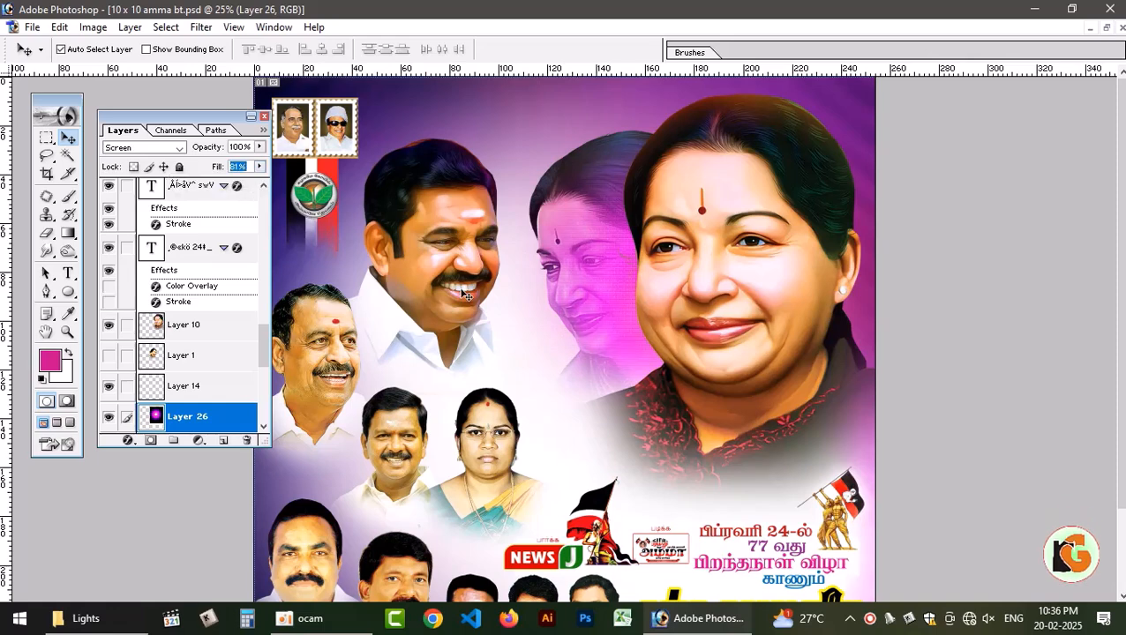
pyautogui.click(264, 117)
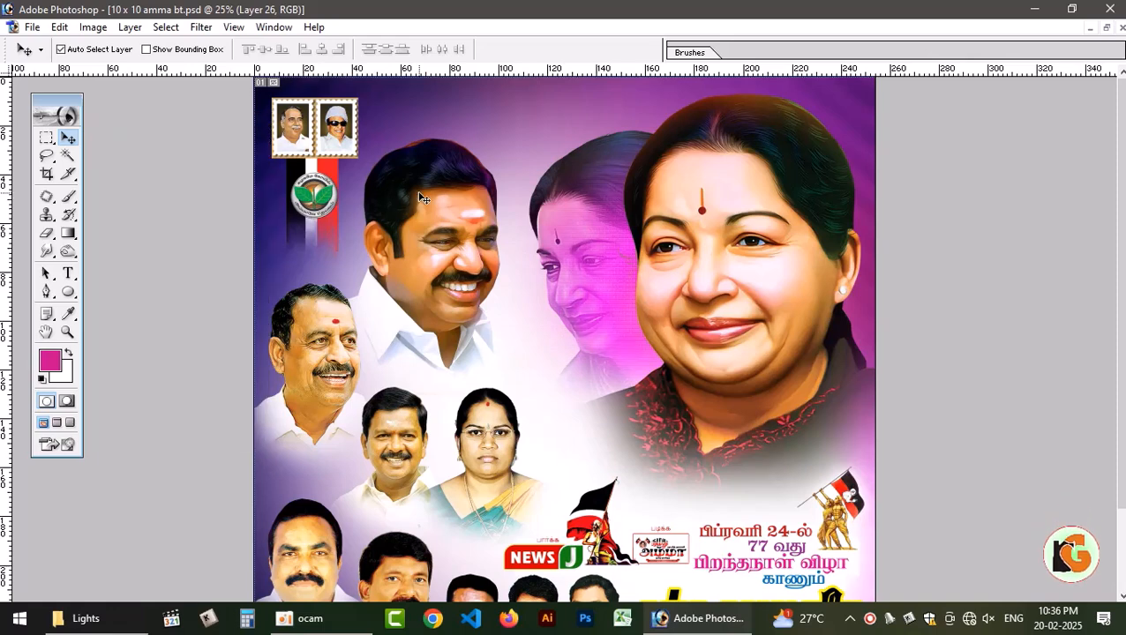
# Select Layer 16 at the banner's dark lower-left corner and set the Eraser to a 1300 px brush.
pyautogui.hotkey('ctrl', '+')
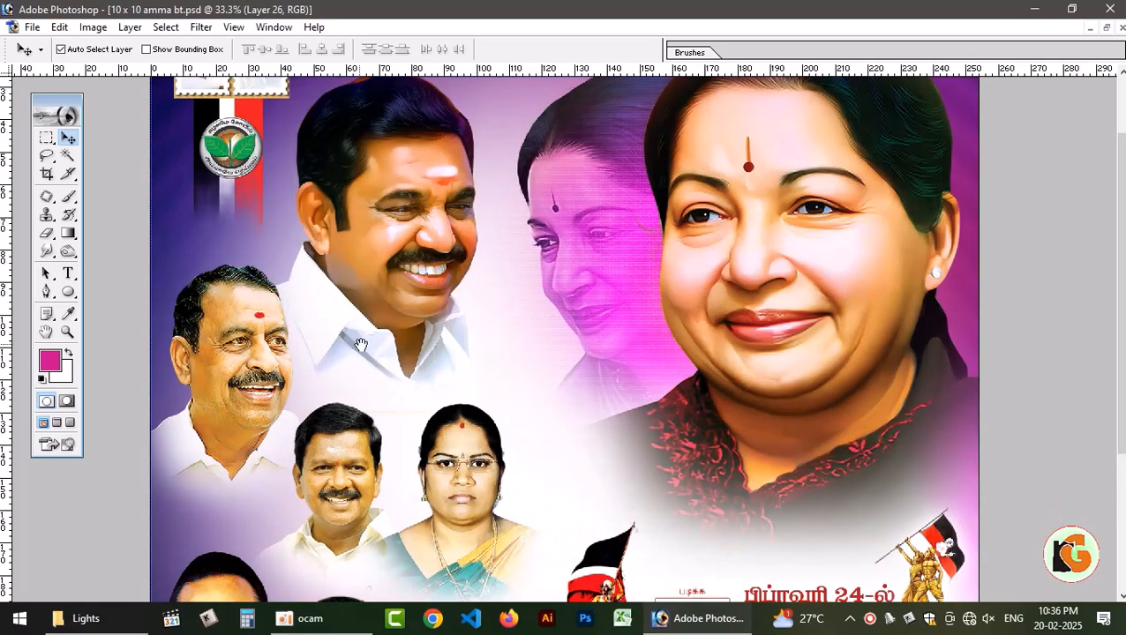
pyautogui.scroll(-5, 493, 390)
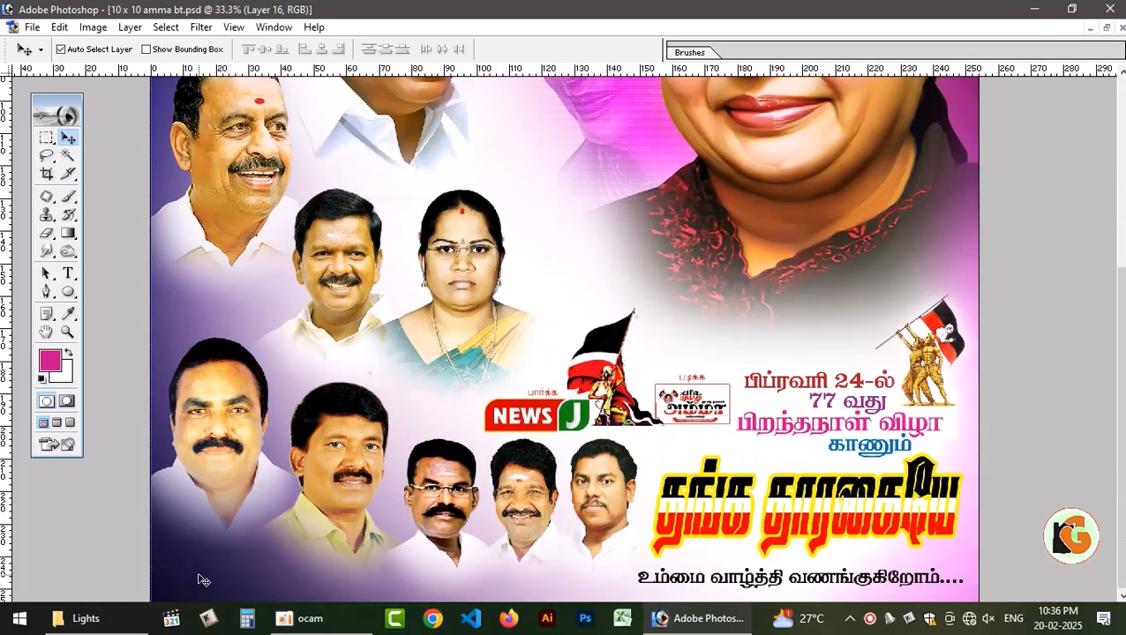
pyautogui.hotkey('ctrl', '-')
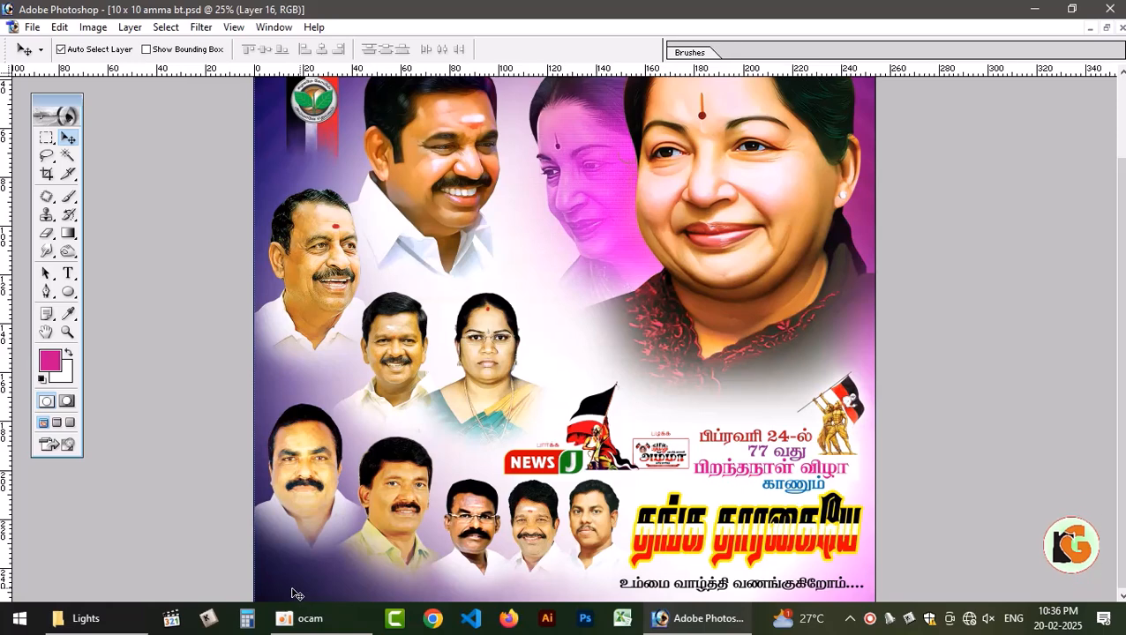
pyautogui.press('e')
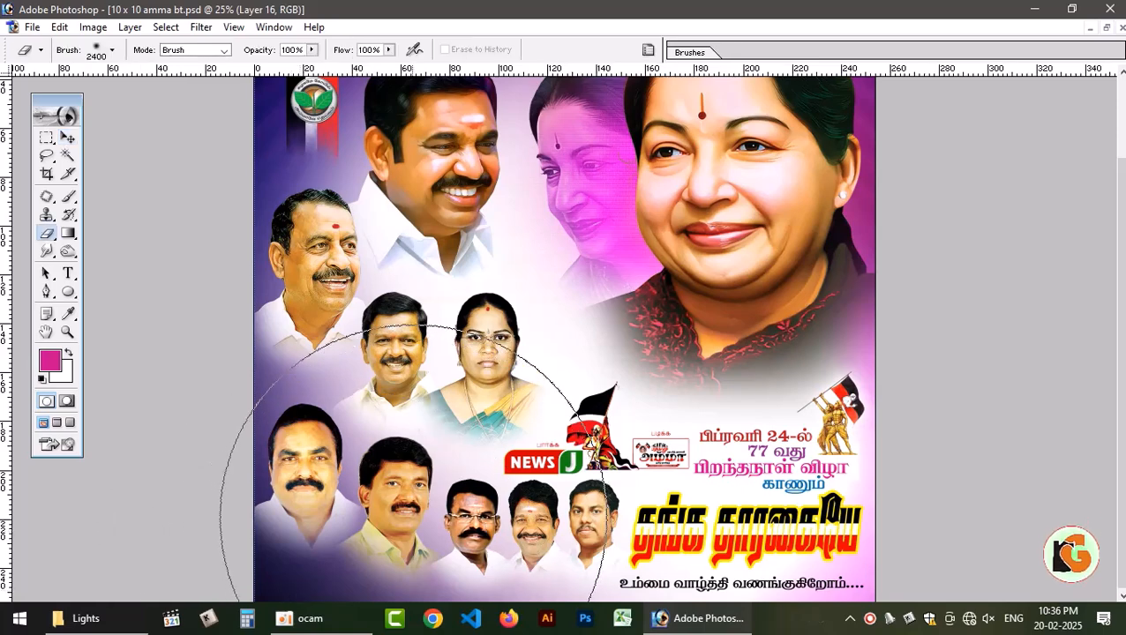
pyautogui.press('[')
pyautogui.press('[')
pyautogui.press('[')
pyautogui.press('[')
pyautogui.press('[')
pyautogui.press('[')
pyautogui.press('[')
pyautogui.press('[')
pyautogui.press('[')
pyautogui.press('[')
pyautogui.press('[')
pyautogui.press('[')
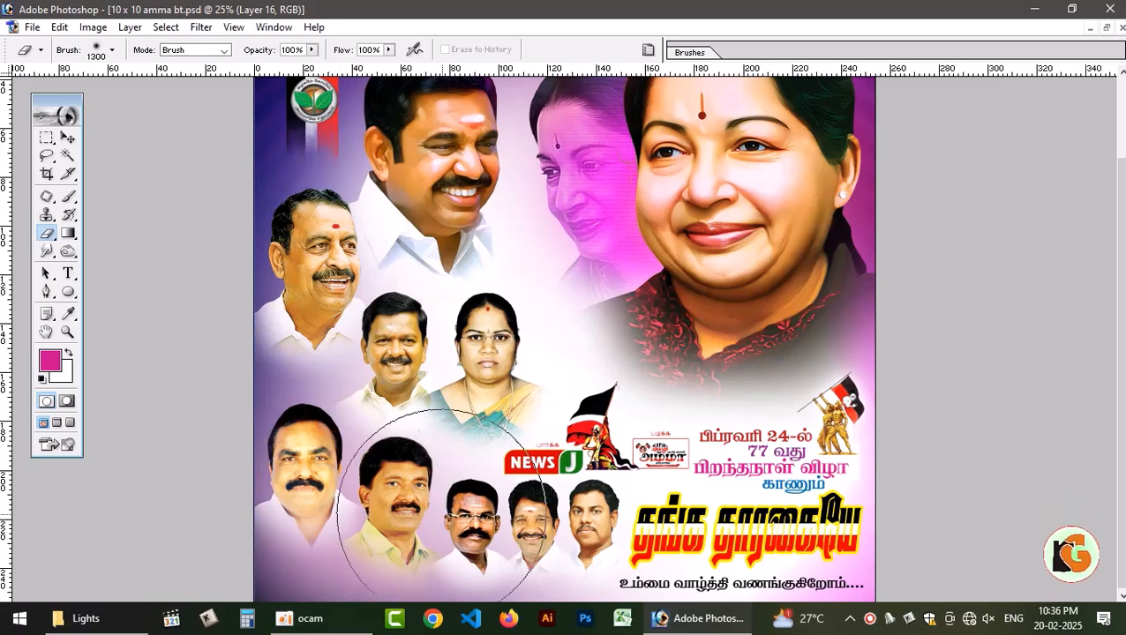
pyautogui.scroll(1, 512, 494)
pyautogui.hotkey('ctrl', '-')
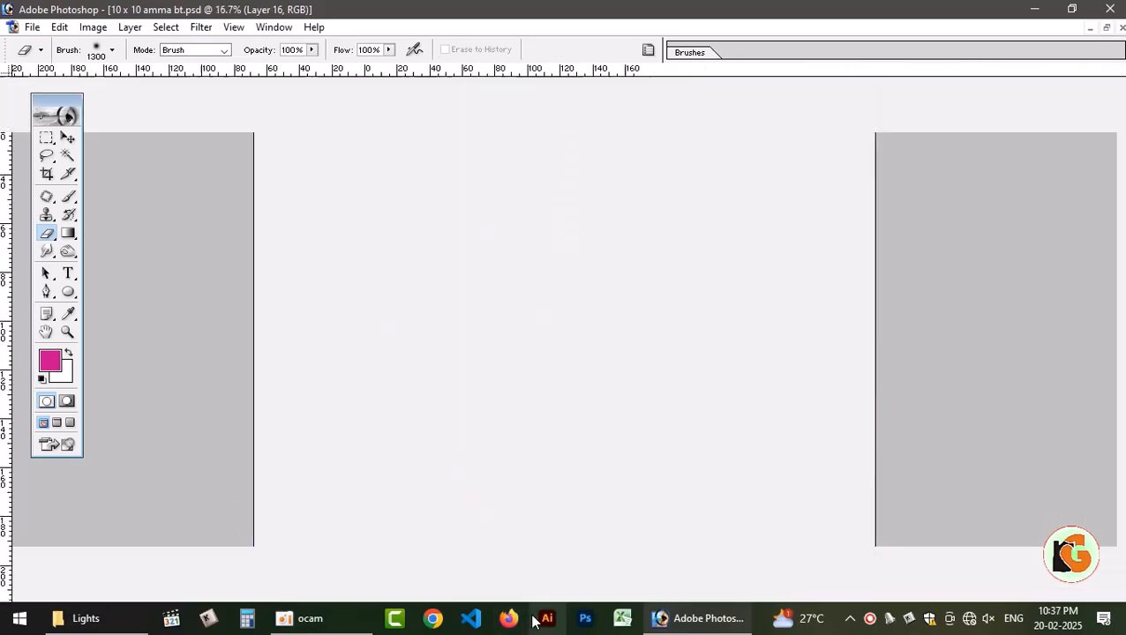
# Recolour the tagline "உம்மை வாழ்த்தி வணங்குகிறோம்...." at the bottom of the banner with the magenta foreground colour.
pyautogui.hotkey('ctrl', '+')
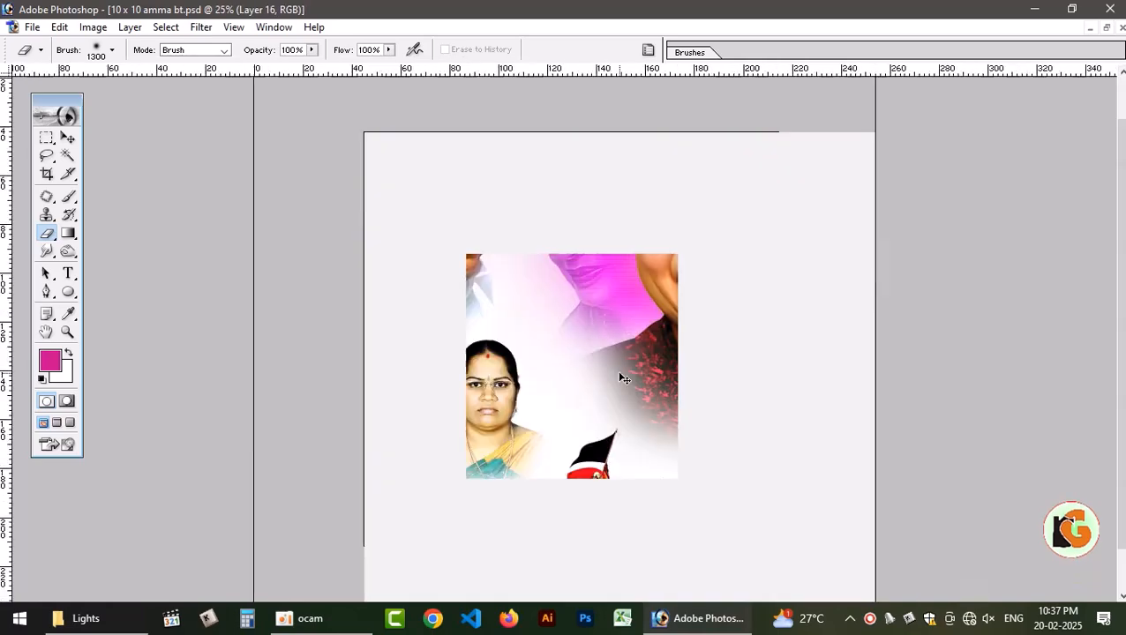
pyautogui.scroll(-1, 901, 294)
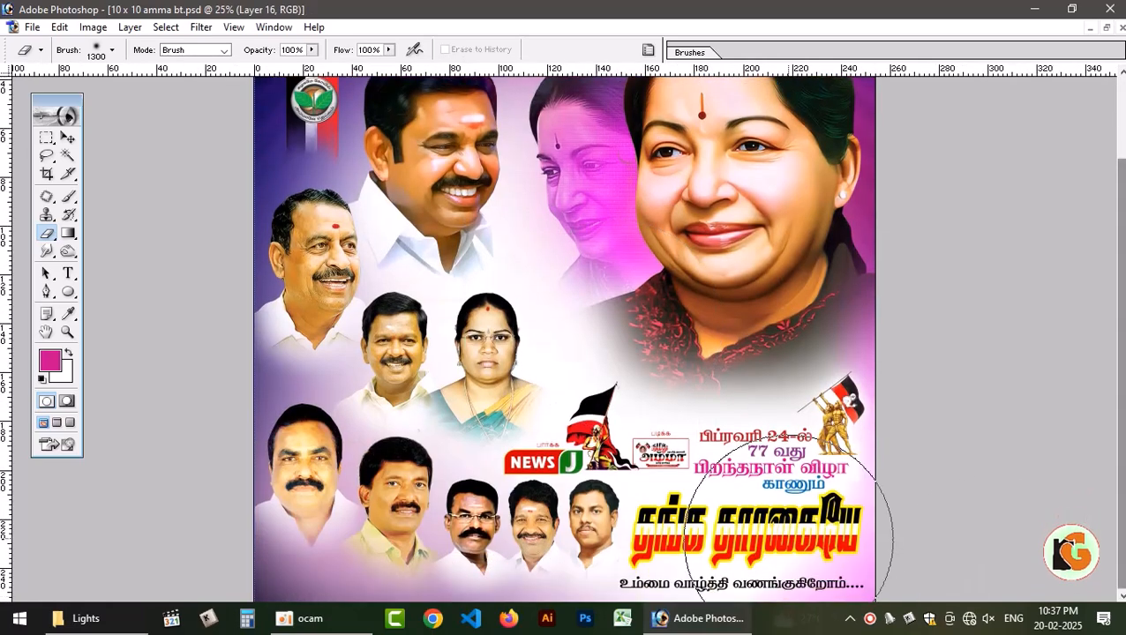
pyautogui.press('v')
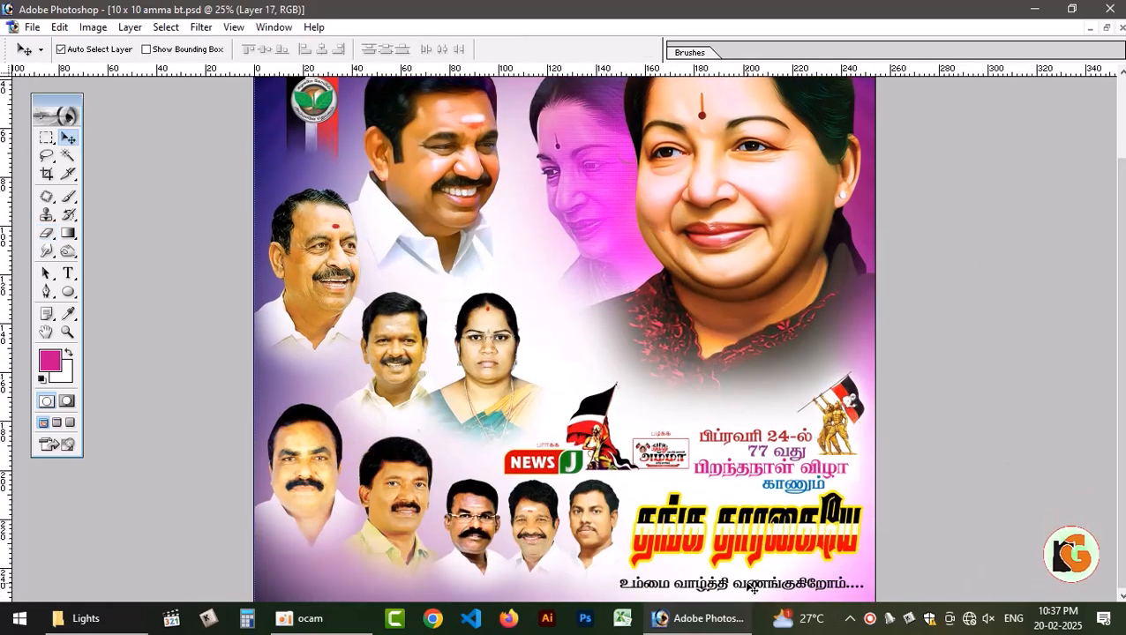
pyautogui.rightClick(752, 588)
pyautogui.click(820, 497)
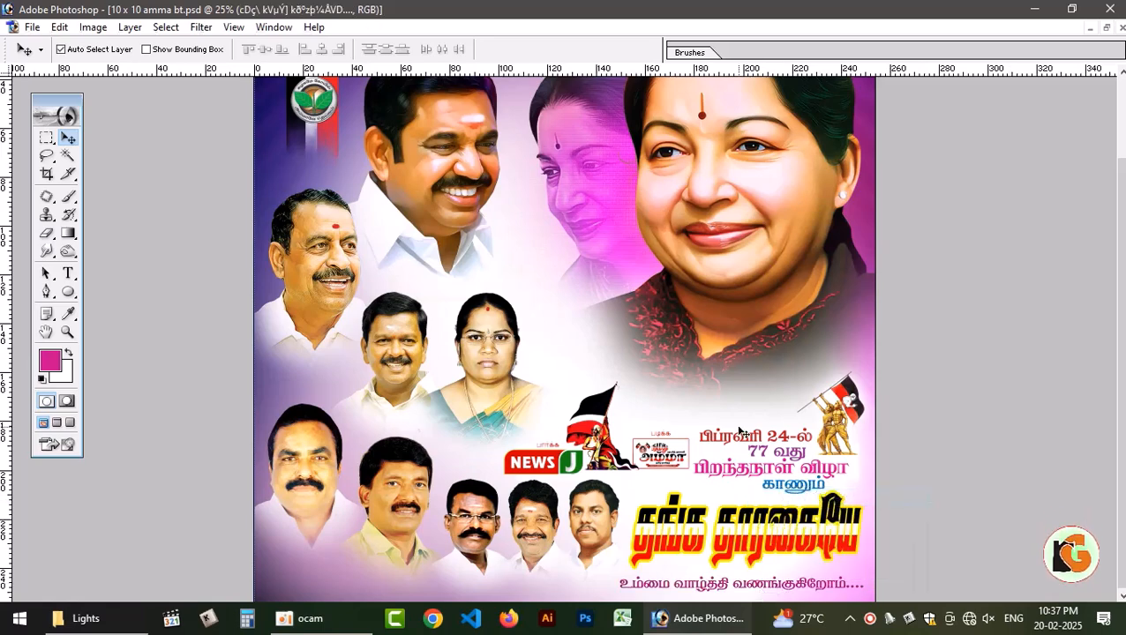
# Add an outside stroke in white (FFFFFF) at 100% opacity to the magenta tagline text and hide the layers palette.
pyautogui.press('F7')
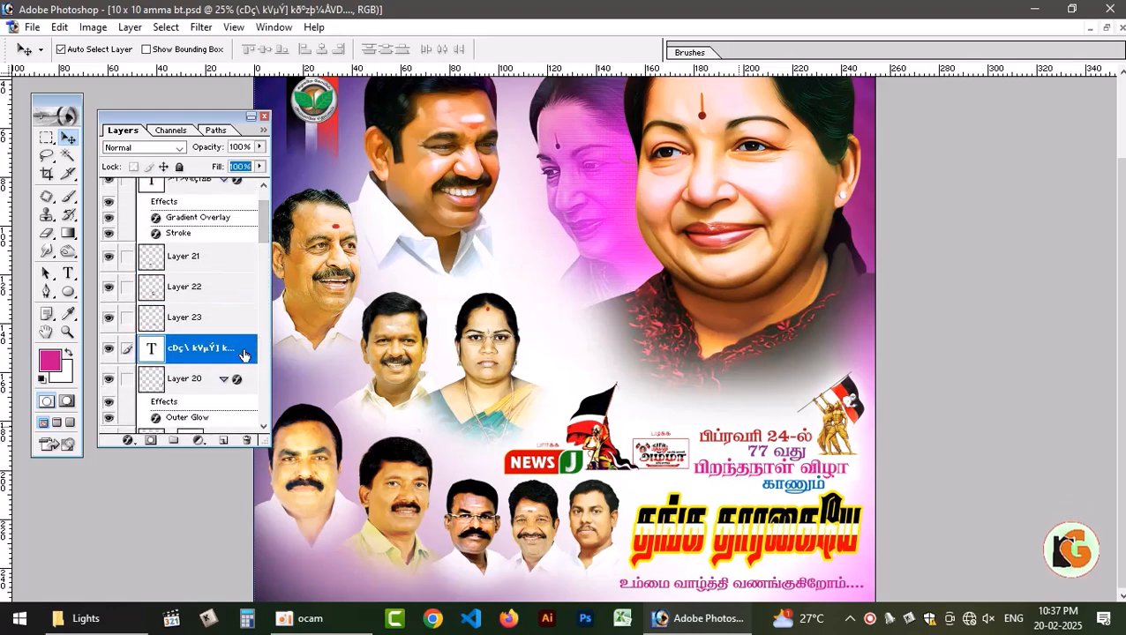
pyautogui.hotkey('alt', 'l')
pyautogui.press('y')
pyautogui.press('n')
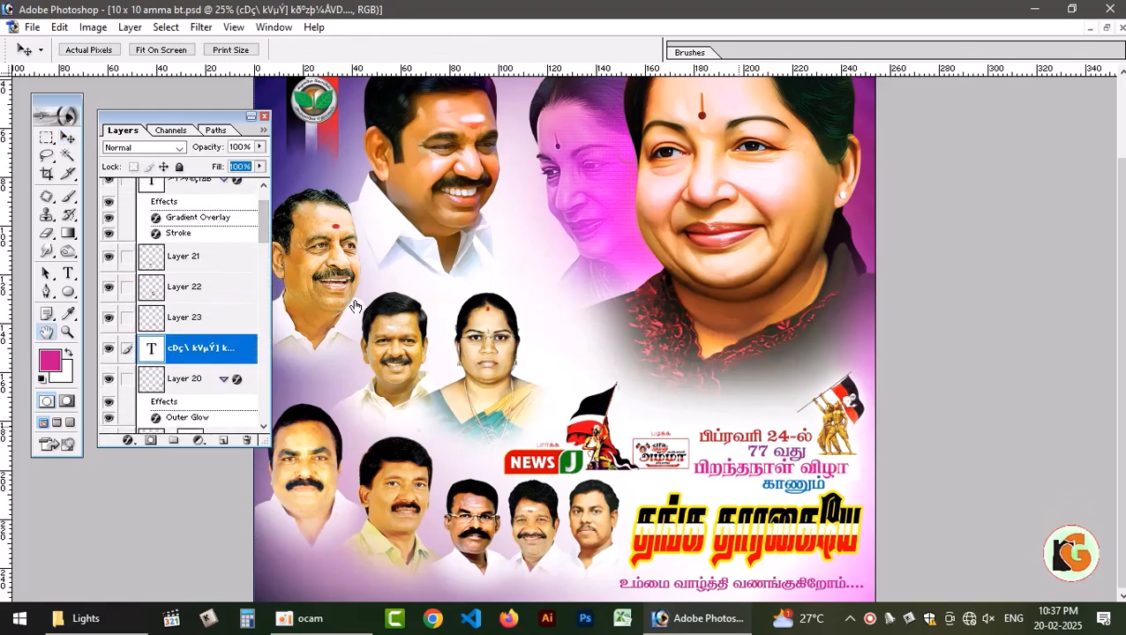
pyautogui.click(306, 332)
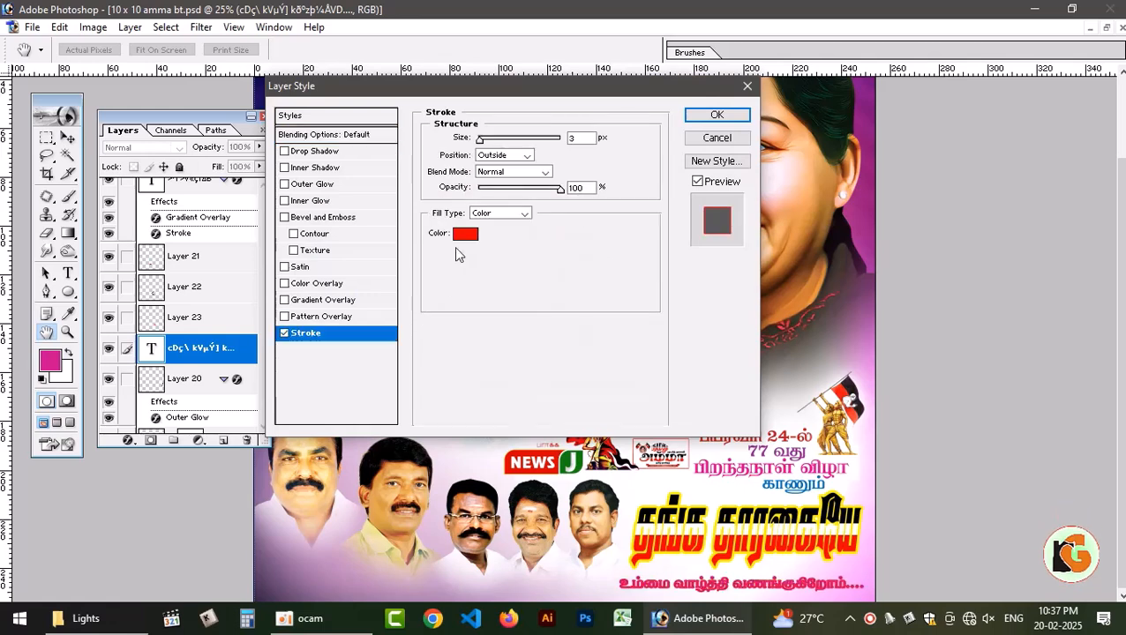
pyautogui.click(465, 233)
pyautogui.moveTo(643, 231); pyautogui.dragTo(588, 137)
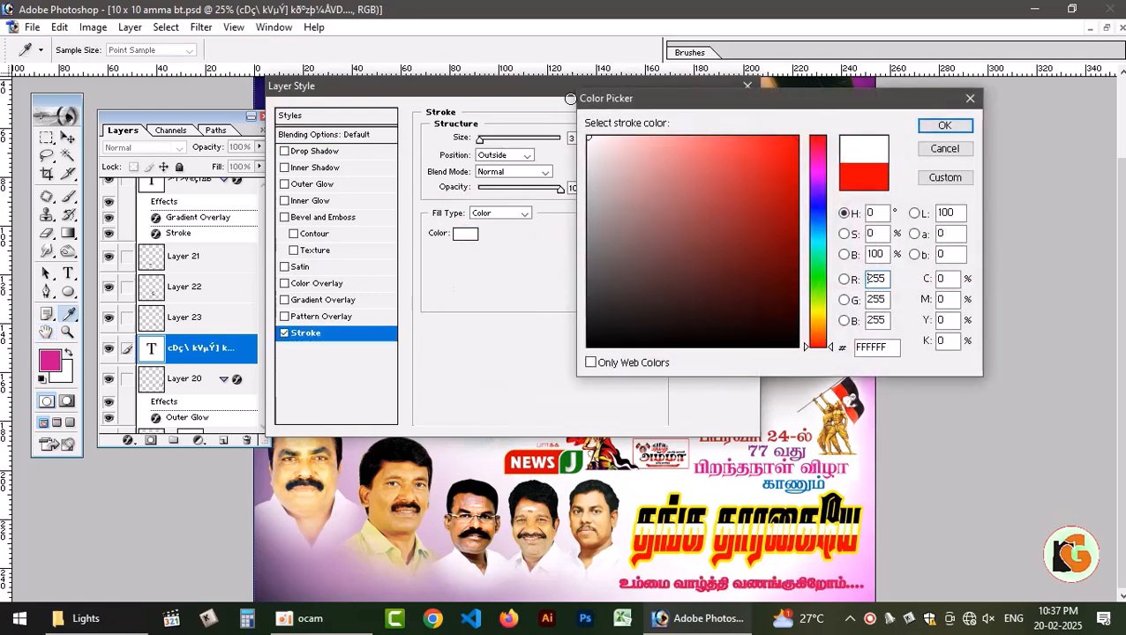
pyautogui.click(944, 126)
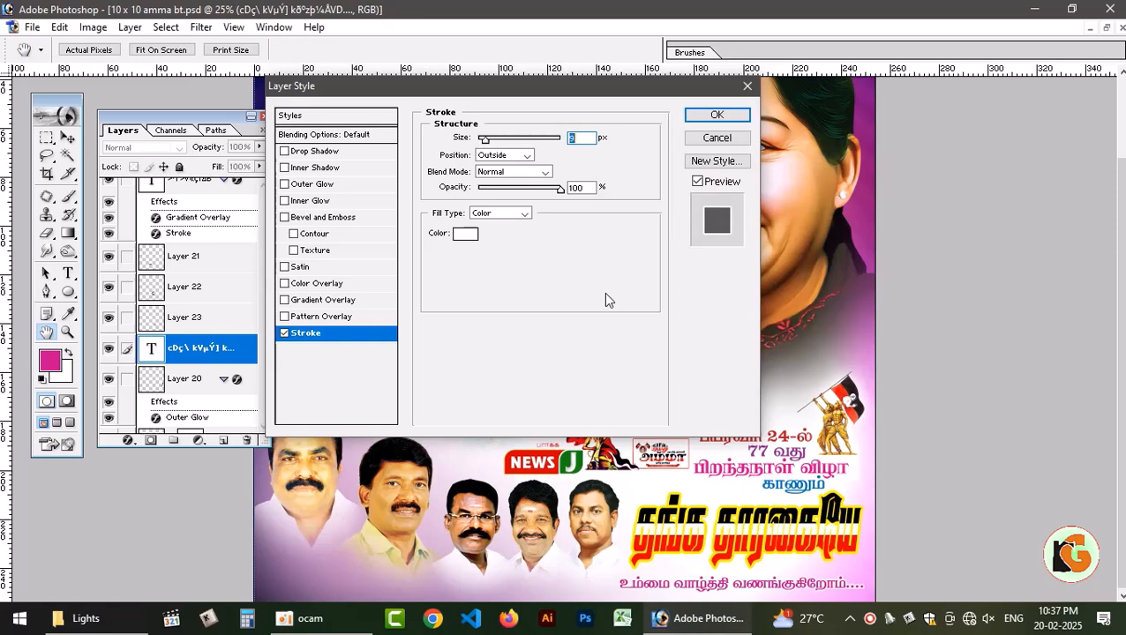
pyautogui.press('Return')
pyautogui.press('v')
pyautogui.click(264, 116)
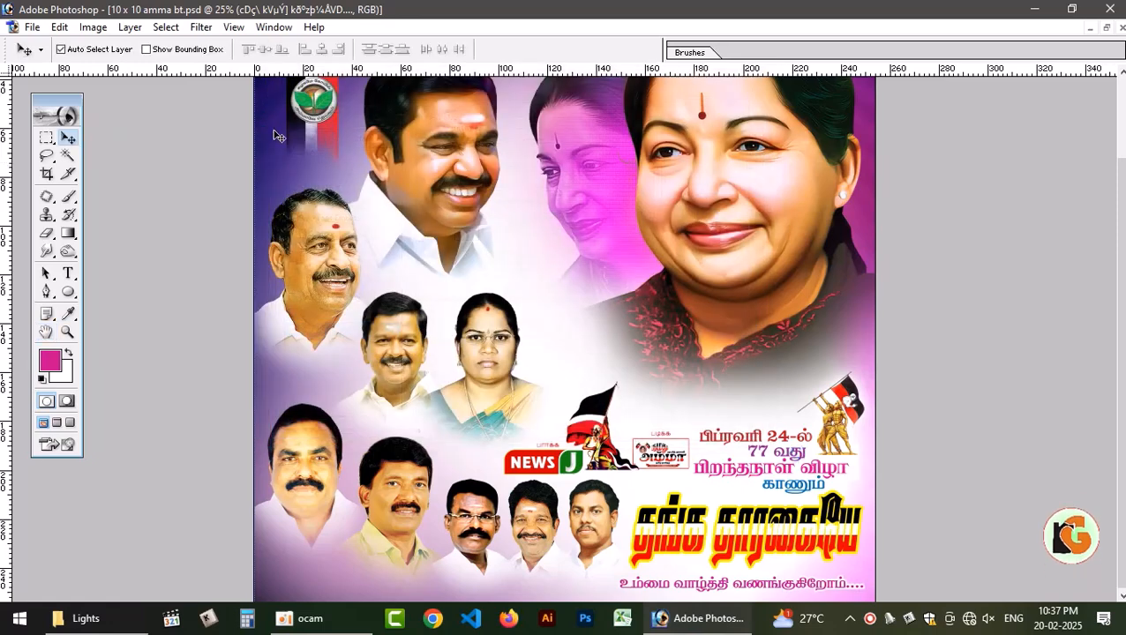
# Apply the Texturizer filter to Layer 13 with Canvas texture, 100% scaling, relief 6 and Top Left light direction.
pyautogui.press('F7')
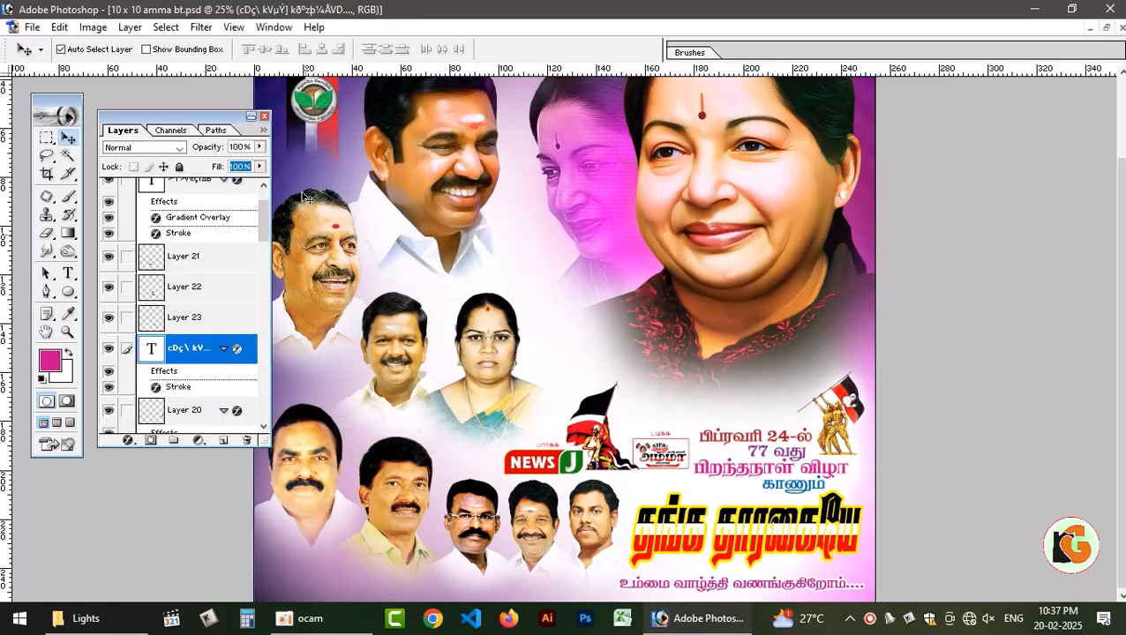
pyautogui.click(302, 177)
pyautogui.scroll(-1, 221, 373)
pyautogui.scroll(-1, 222, 372)
pyautogui.click(187, 423)
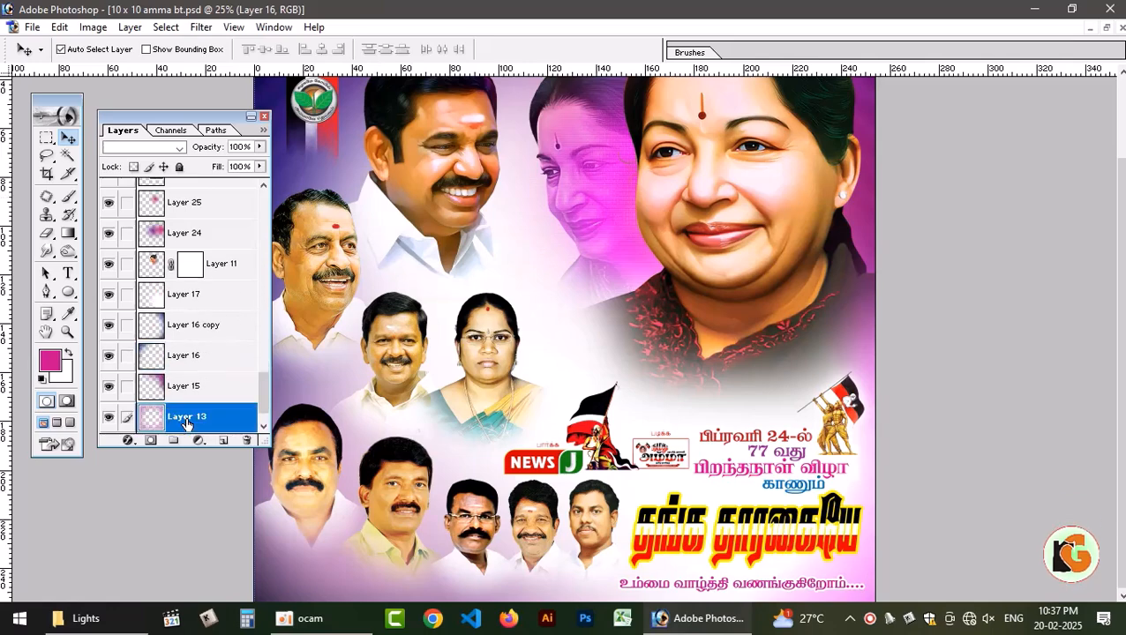
pyautogui.click(201, 26)
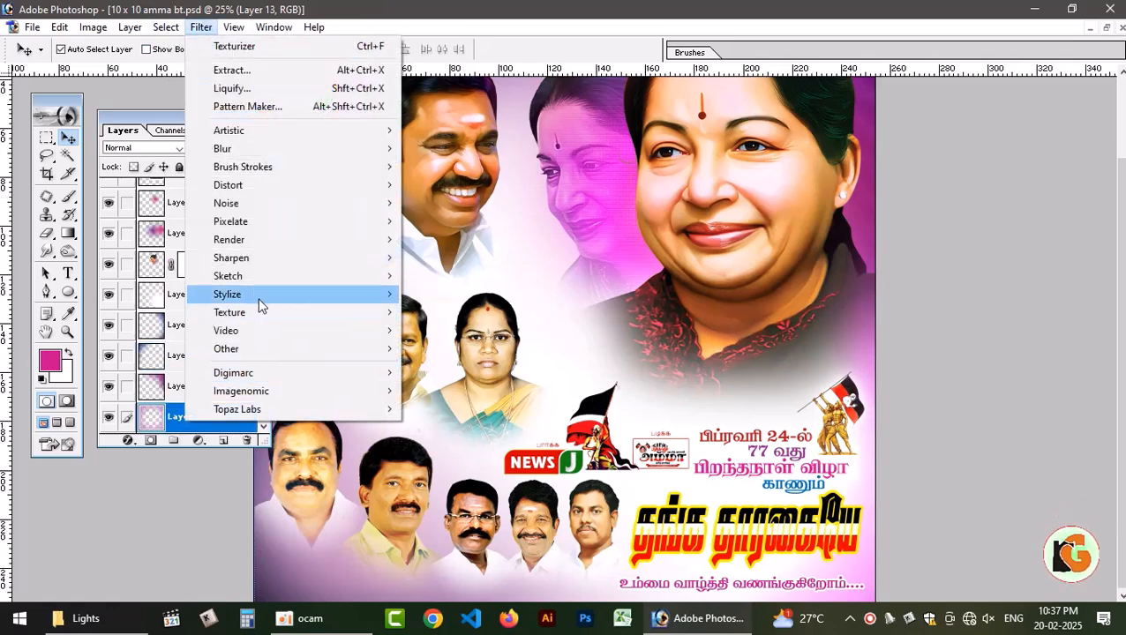
pyautogui.moveTo(264, 316)
pyautogui.click(447, 403)
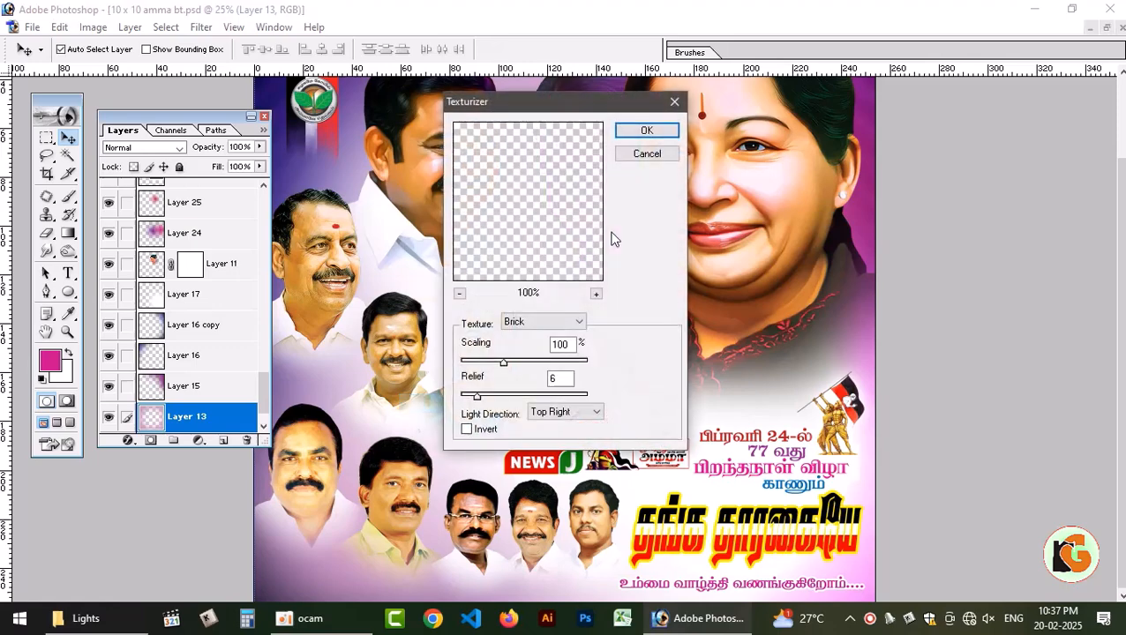
pyautogui.click(550, 323)
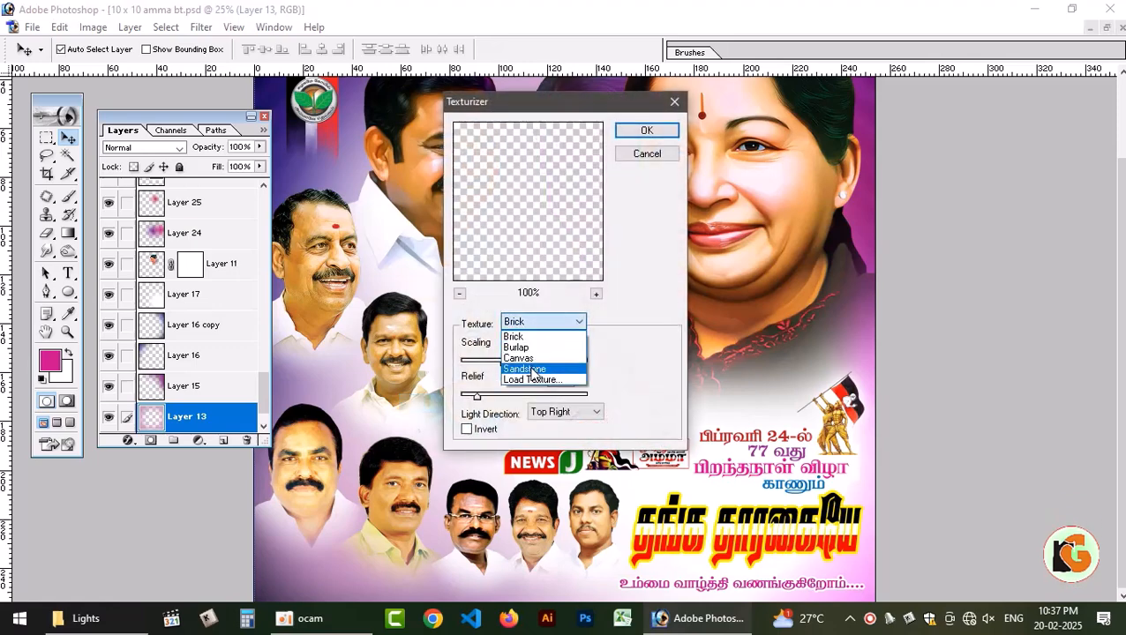
pyautogui.click(533, 359)
pyautogui.click(552, 411)
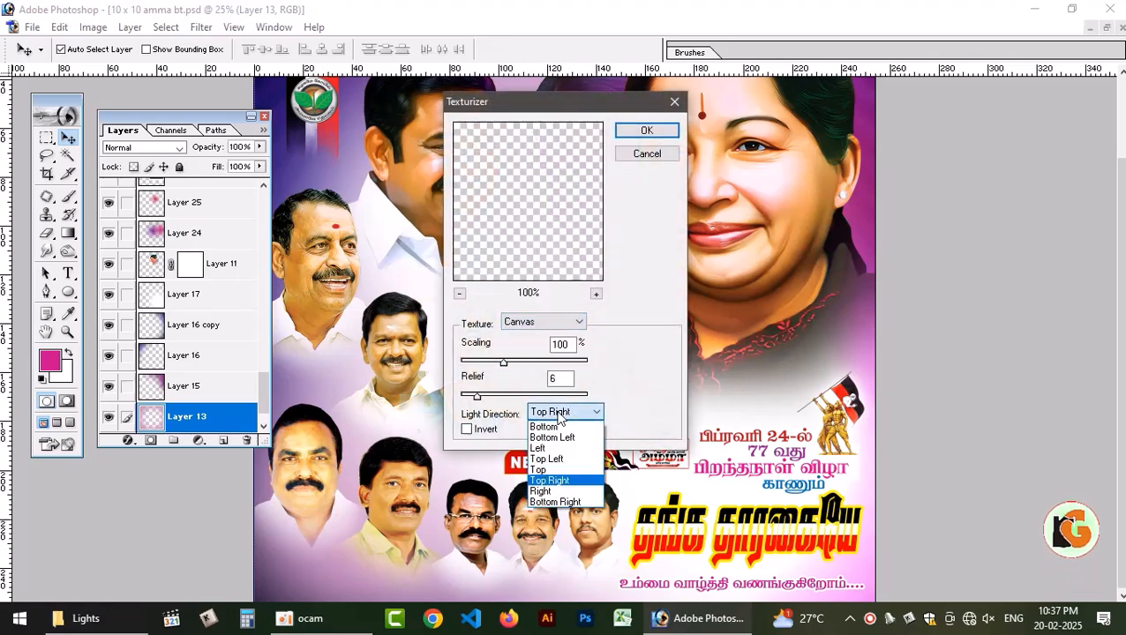
pyautogui.click(556, 465)
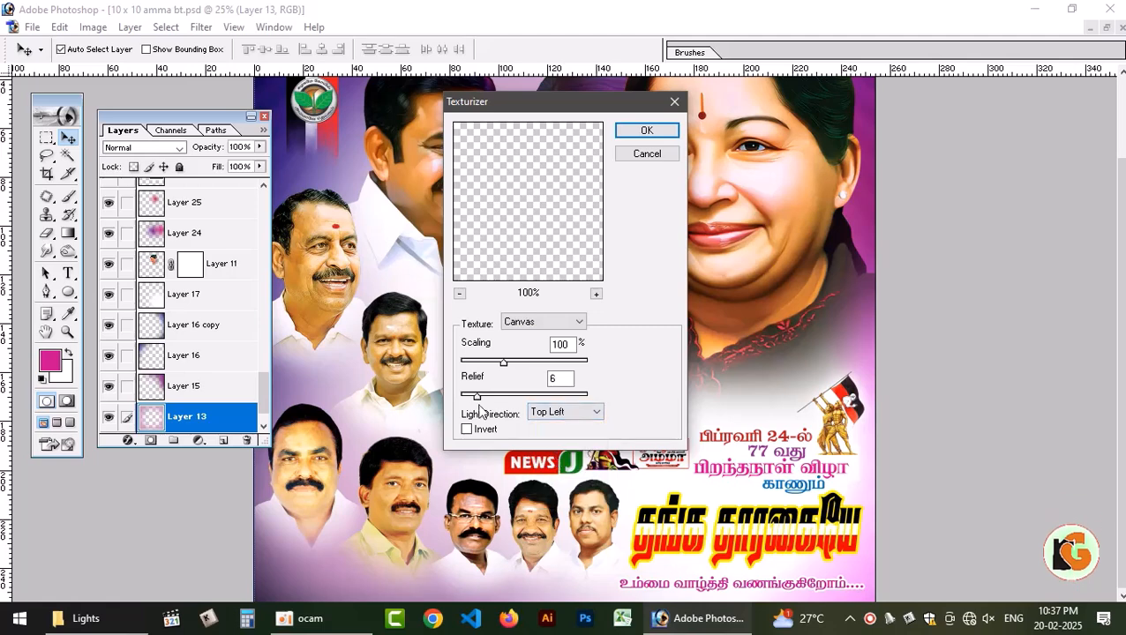
pyautogui.click(649, 130)
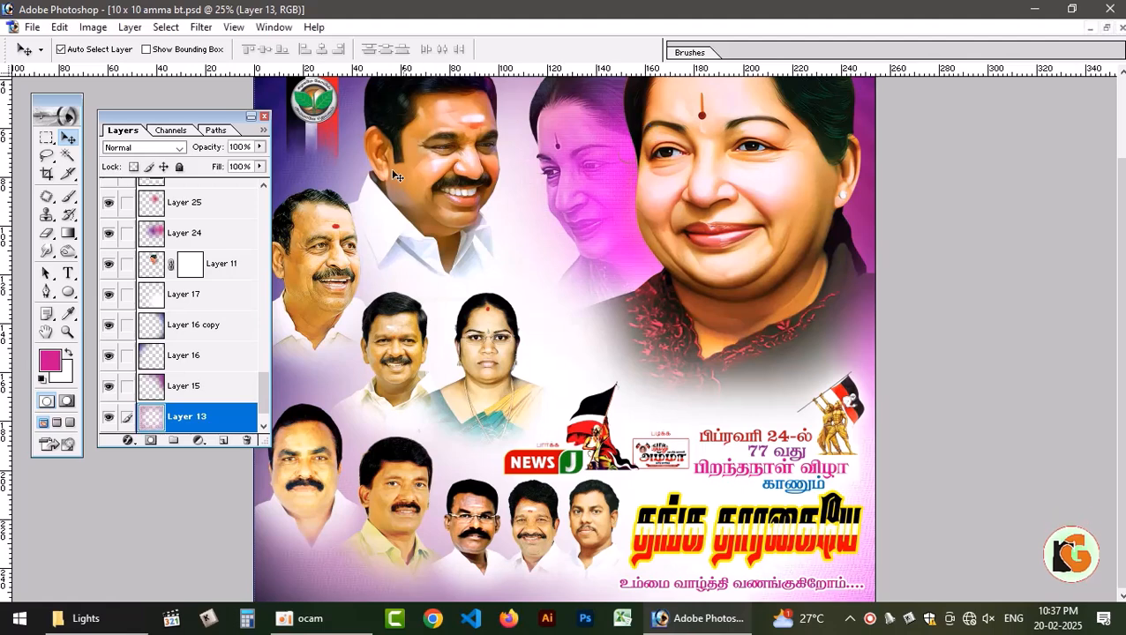
pyautogui.click(264, 118)
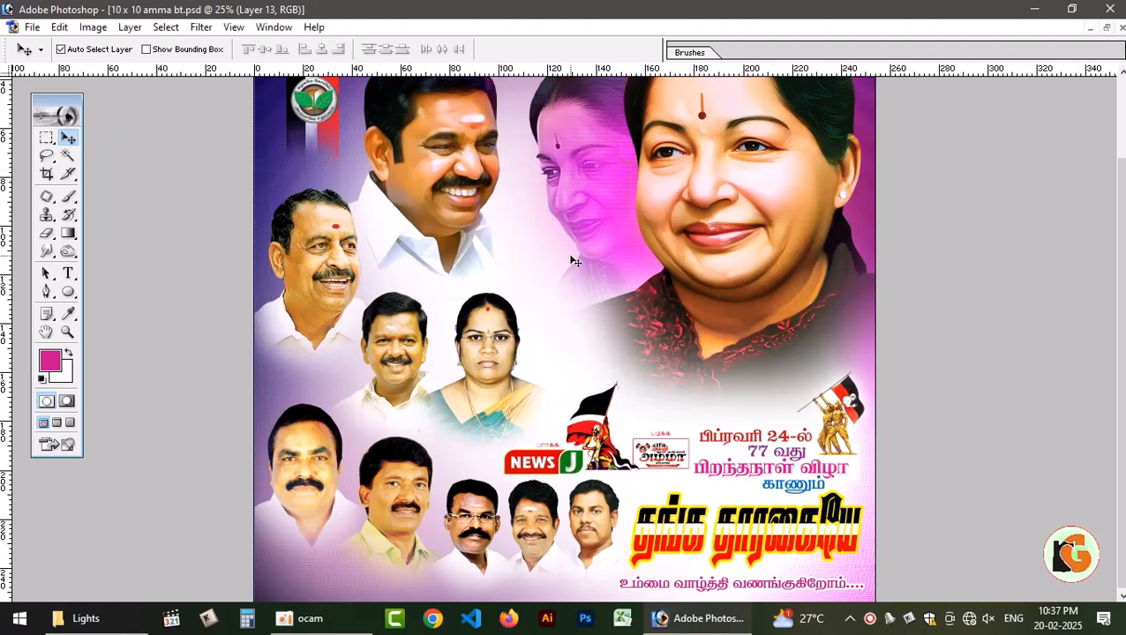
# Examine the canvas texture on the background up close around the portraits and party logo, returning to the full banner view.
pyautogui.hotkey('ctrl', '+')
pyautogui.hotkey('ctrl', '+')
pyautogui.hotkey('ctrl', '+')
pyautogui.moveTo(558, 289); pyautogui.dragTo(679, 311)
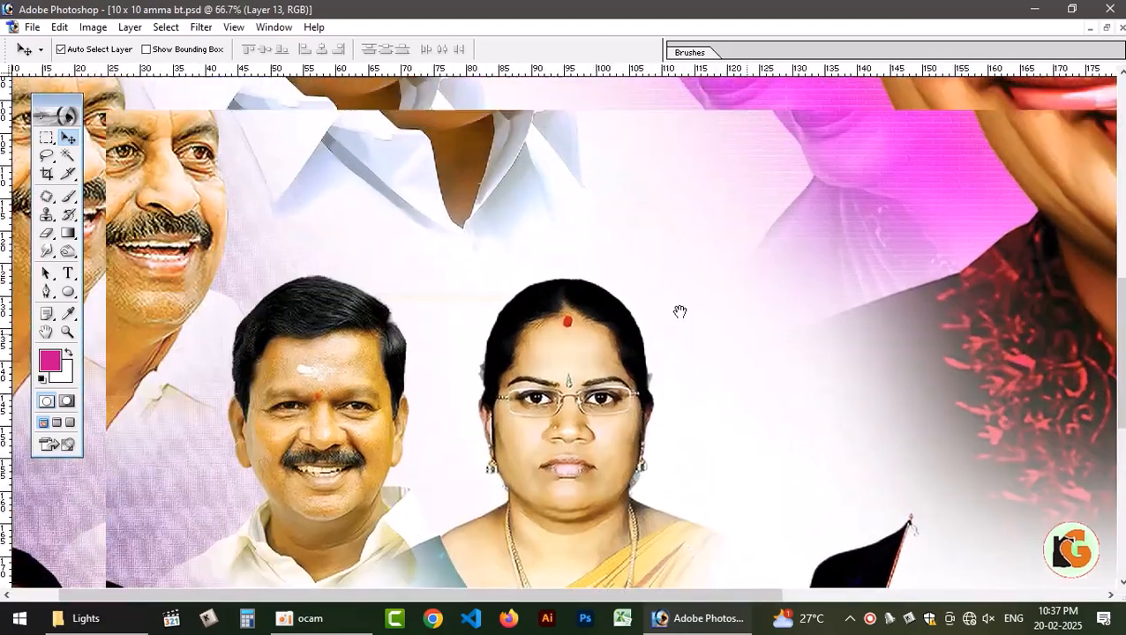
pyautogui.moveTo(503, 187)
pyautogui.mouseDown()
pyautogui.moveTo(586, 355)
pyautogui.moveTo(589, 396)
pyautogui.mouseUp()
pyautogui.moveTo(335, 214); pyautogui.dragTo(265, 444)
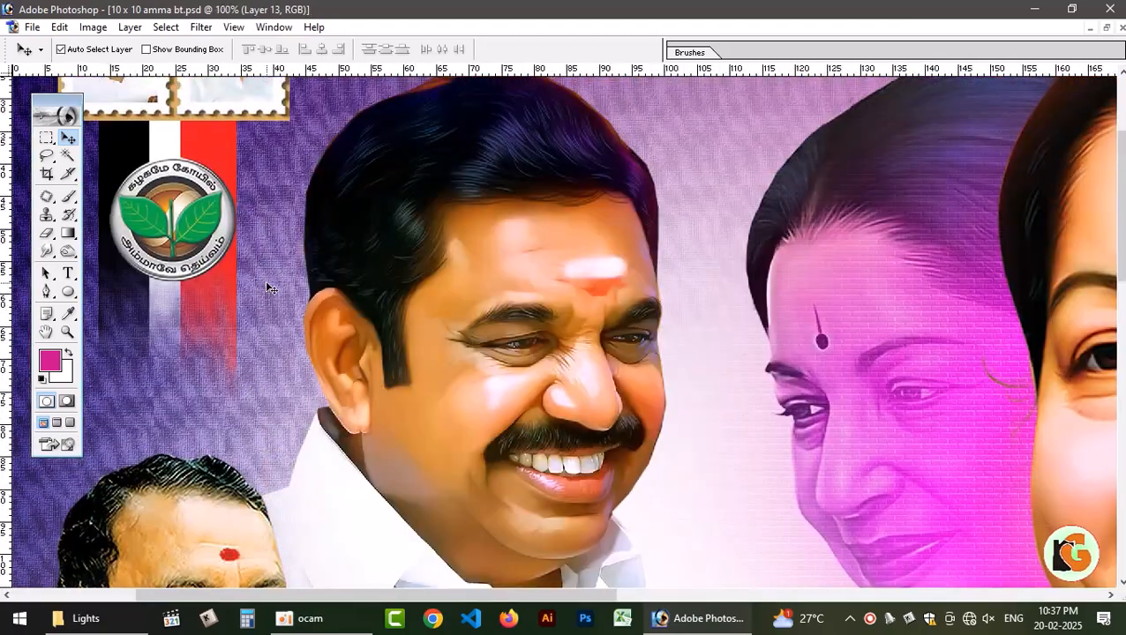
pyautogui.hotkey('ctrl', '+')
pyautogui.moveTo(156, 317); pyautogui.dragTo(425, 377)
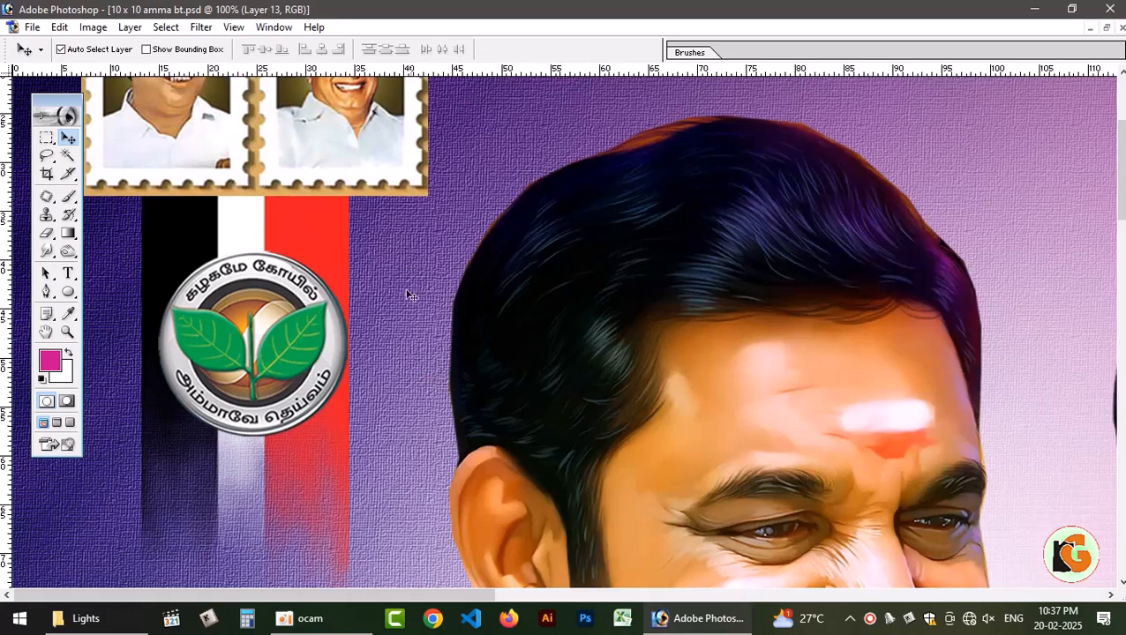
pyautogui.hotkey('ctrl', '0')
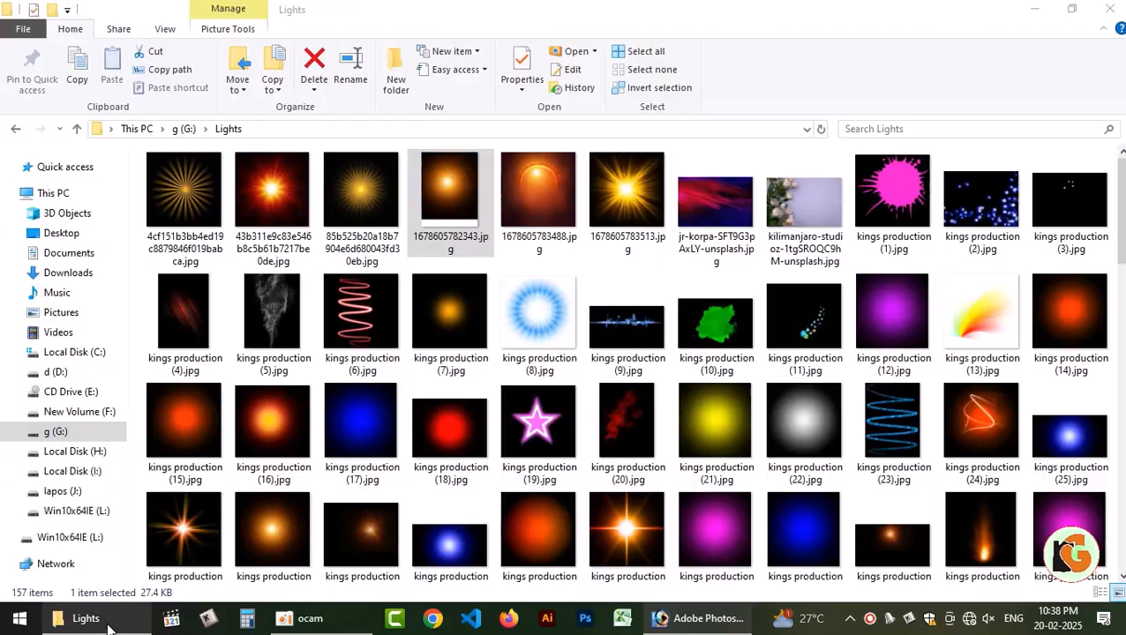
# Switch to File Explorer, browse to F:\2024\back 1 and open pexels-adrien-olichon-1257089-3137052.jpg in Photoshop.
pyautogui.click(86, 619)
pyautogui.click(78, 412)
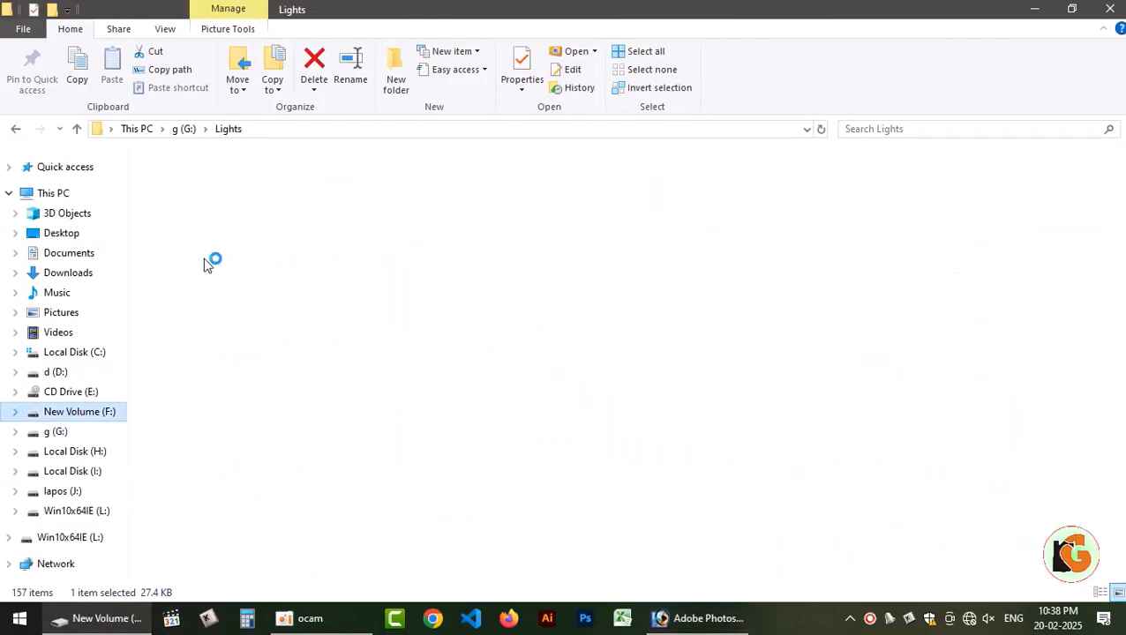
pyautogui.click(187, 216)
pyautogui.doubleClick(187, 216)
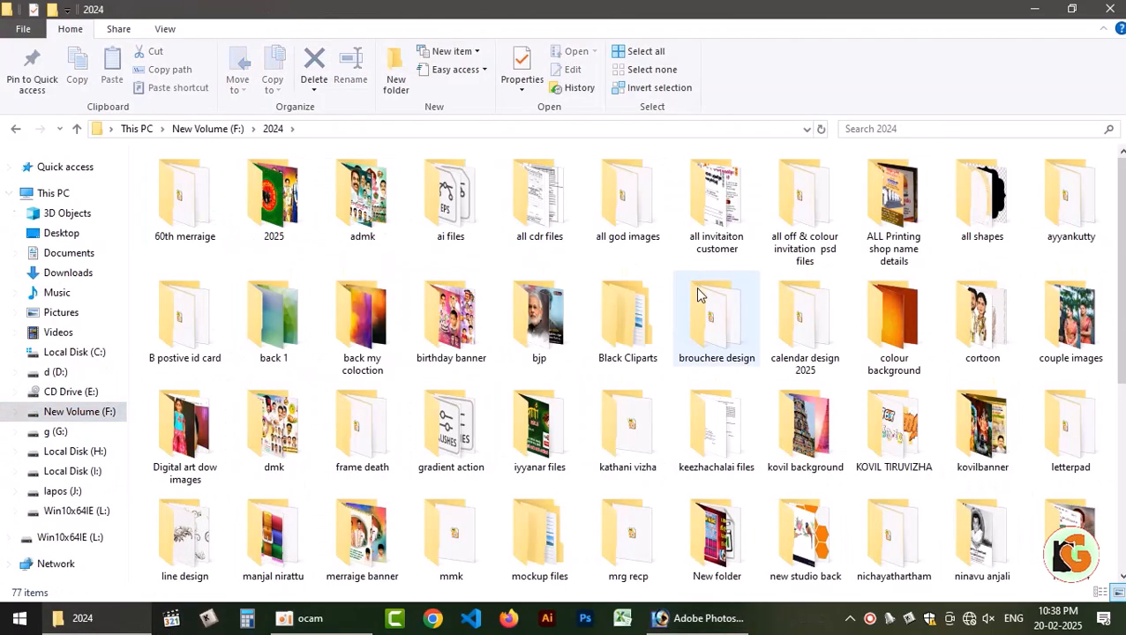
pyautogui.click(254, 330)
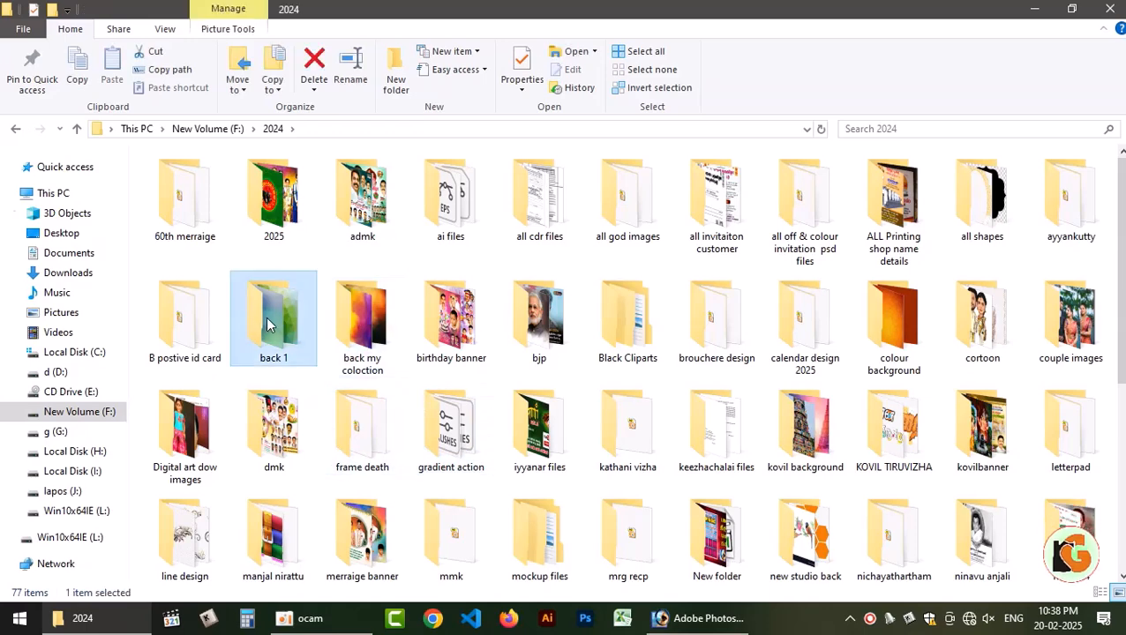
pyautogui.doubleClick(269, 325)
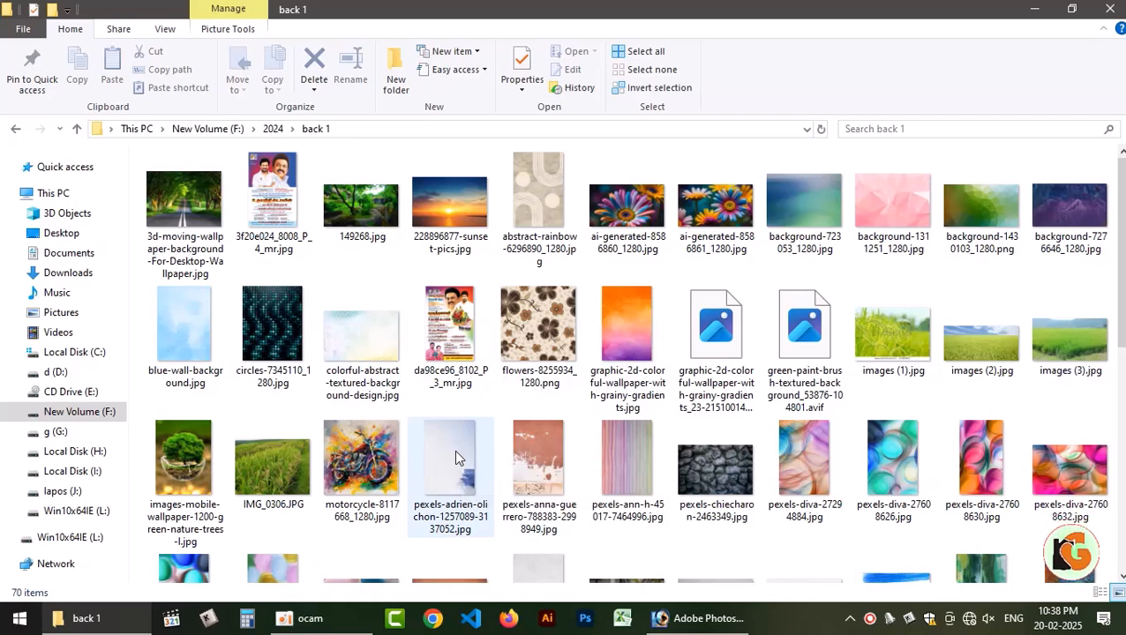
pyautogui.moveTo(460, 456); pyautogui.dragTo(248, 472)
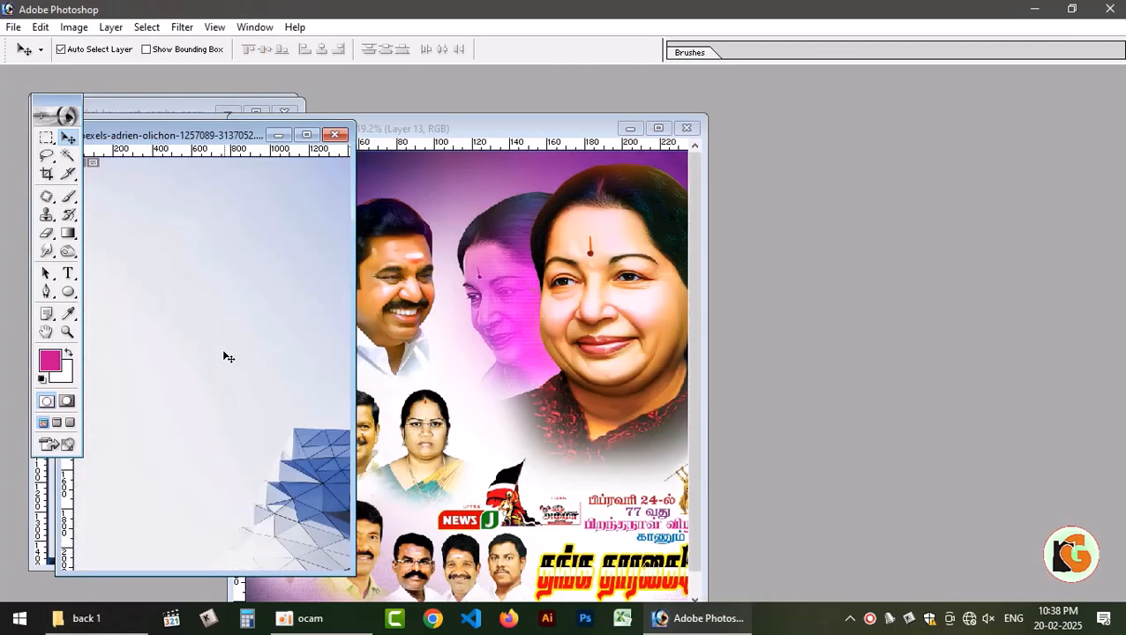
# Place the blue geometric background image into 10 x 10 amma bt.psd as a new layer and maximise the banner window.
pyautogui.click(544, 335)
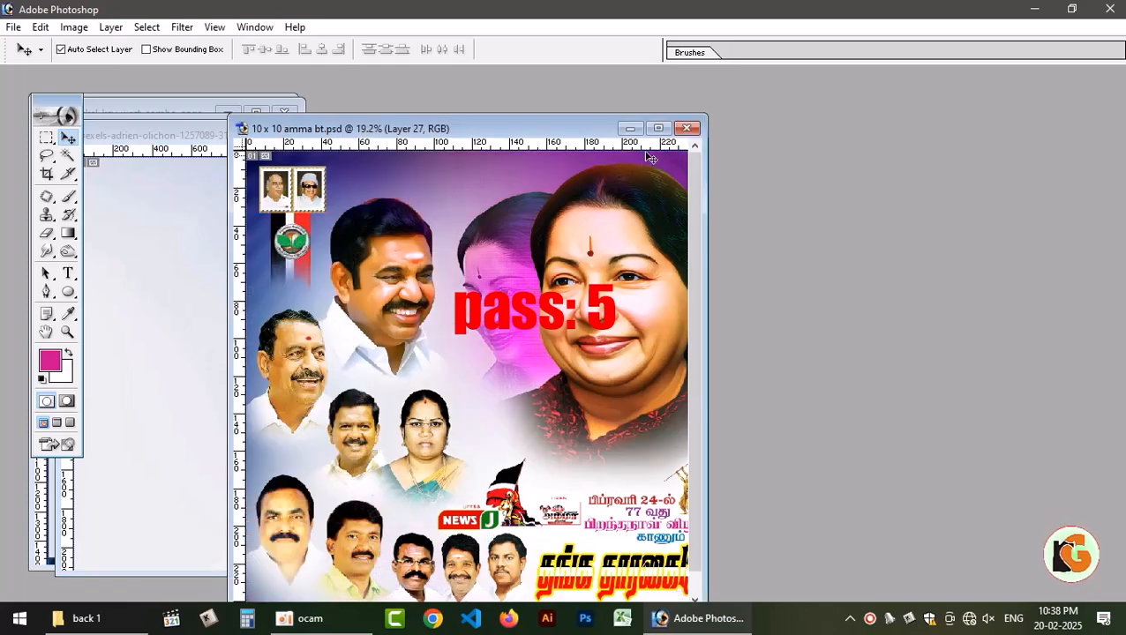
pyautogui.click(658, 128)
pyautogui.hotkey('ctrl', 'v')
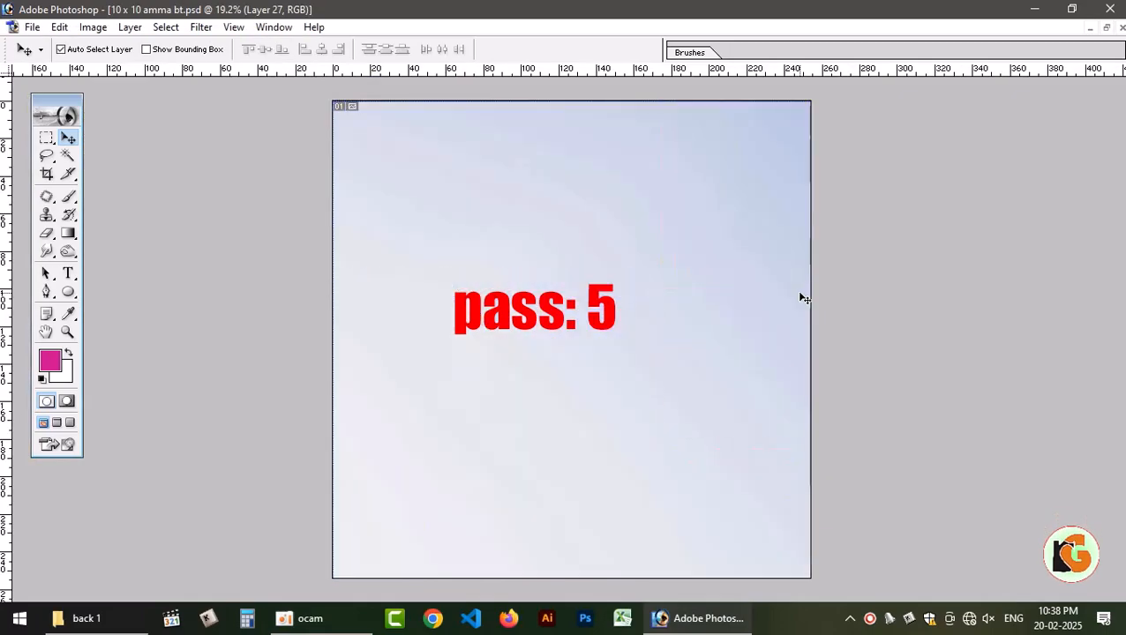
# Scale the placed geometric background to 49.5%, rotate it -90° and shift it slightly upward over the banner's lower part.
pyautogui.hotkey('ctrl', 't')
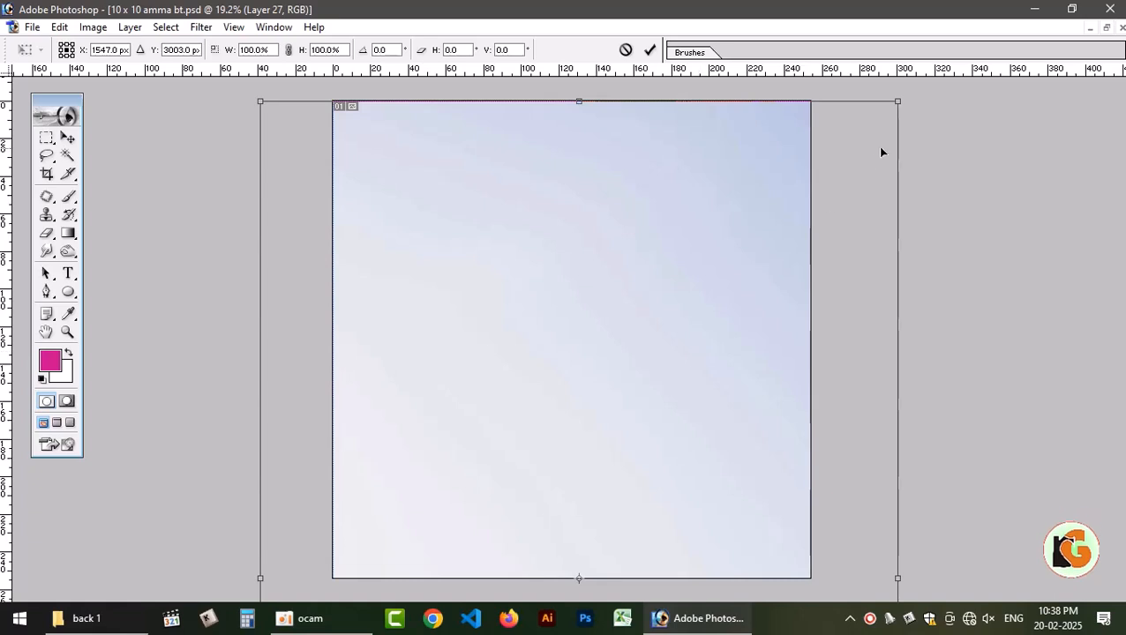
pyautogui.moveTo(898, 101); pyautogui.dragTo(351, 350)
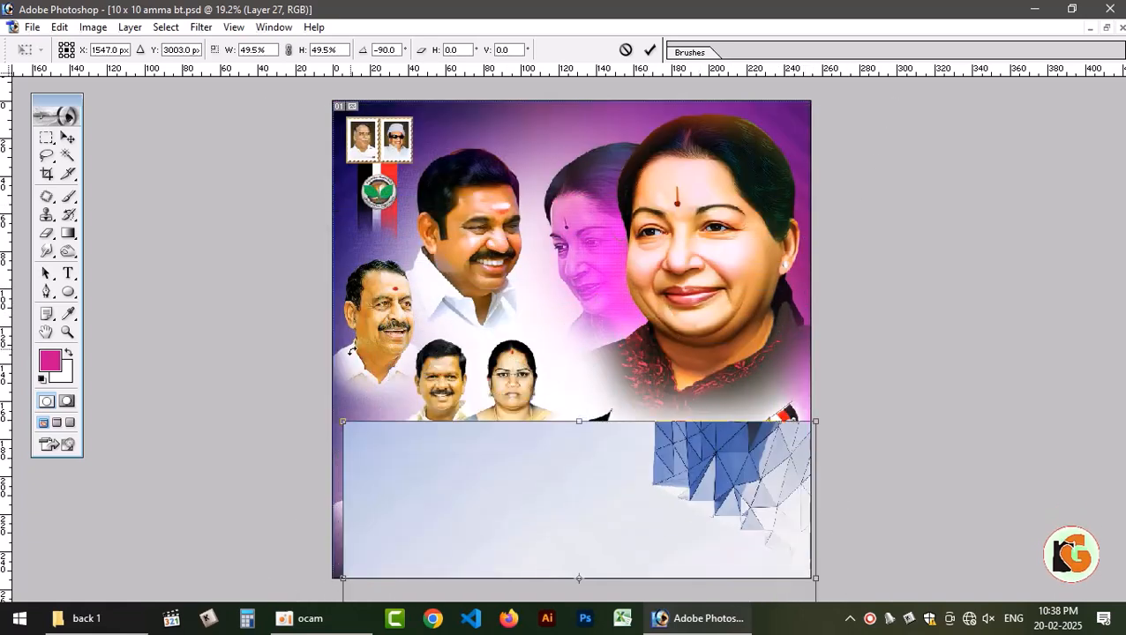
pyautogui.press('Return')
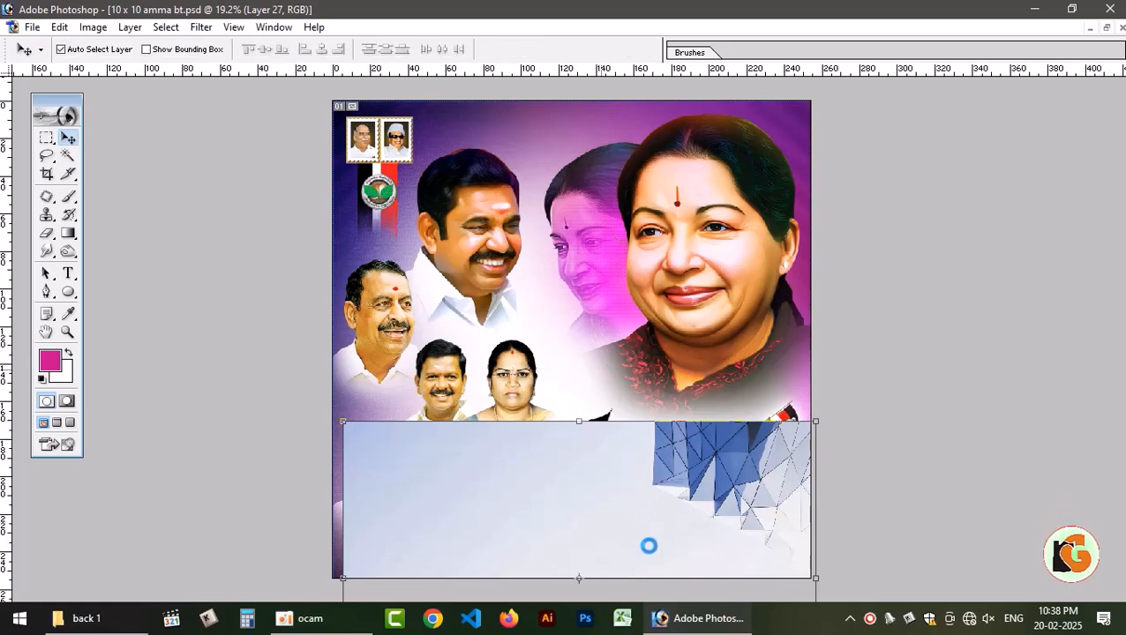
pyautogui.moveTo(656, 550); pyautogui.dragTo(655, 522)
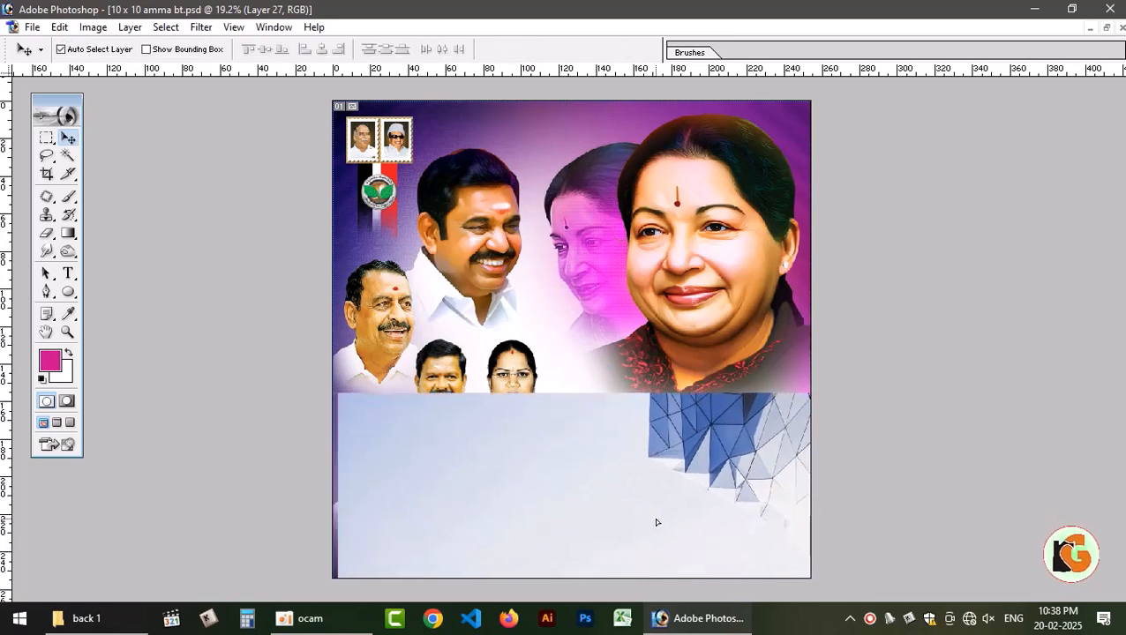
# Enlarge the geometric background past both sides of the banner and send it behind the portraits and text.
pyautogui.hotkey('ctrl', 't')
pyautogui.moveTo(337, 394); pyautogui.dragTo(295, 362)
pyautogui.moveTo(820, 361); pyautogui.dragTo(975, 257)
pyautogui.press('Return')
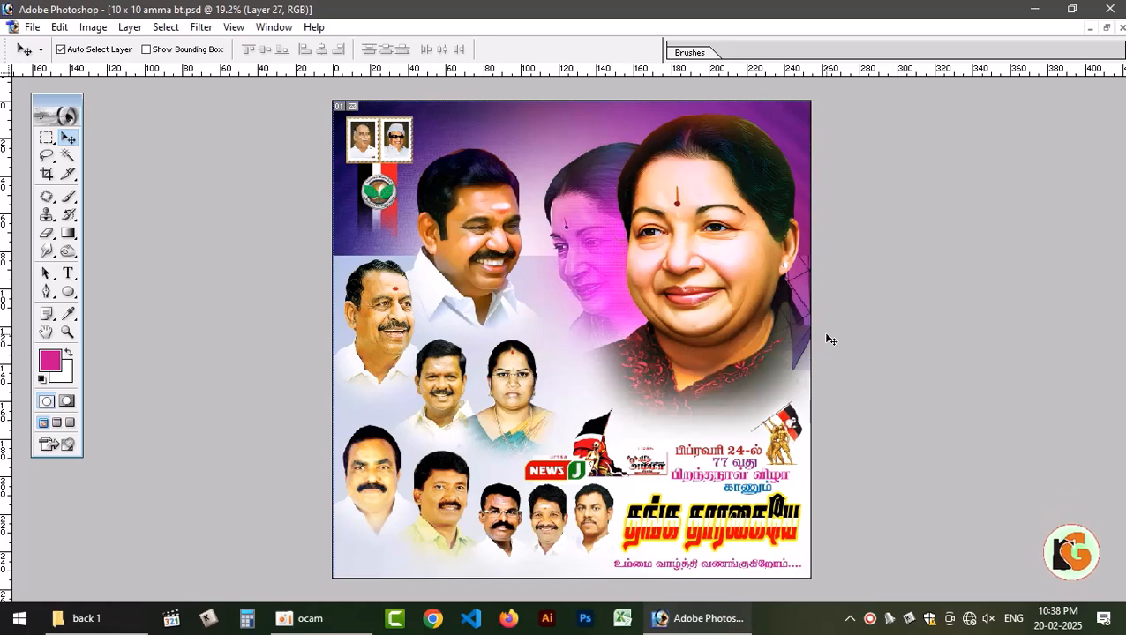
# Select the pale geometric background layer (Layer 27), try several blend modes and set it to Hard Light.
pyautogui.press('F7')
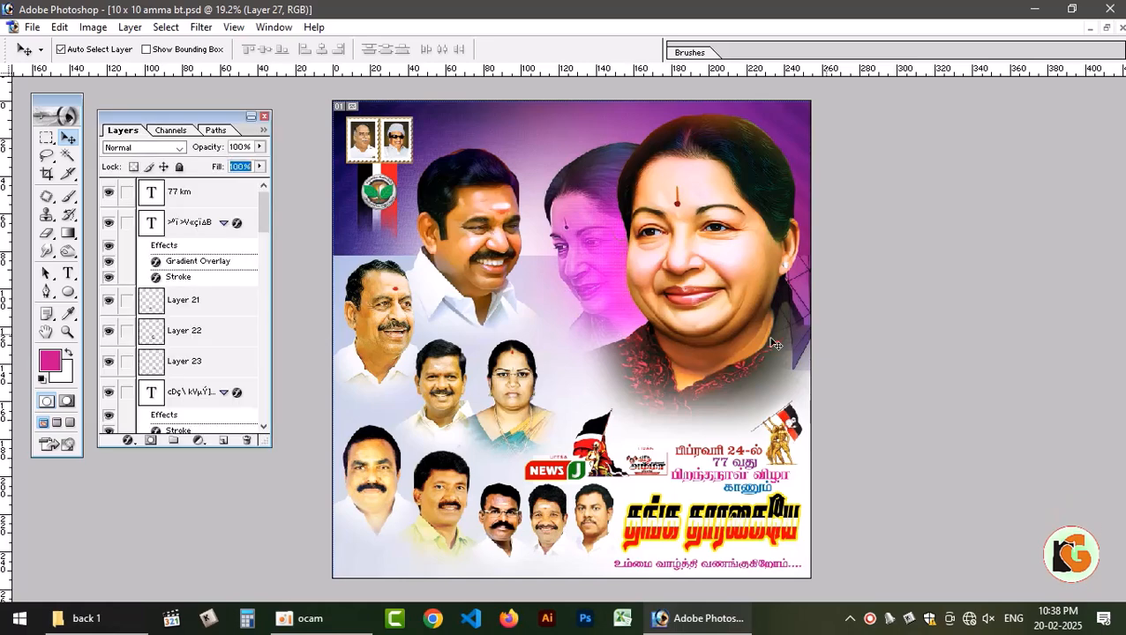
pyautogui.click(543, 290)
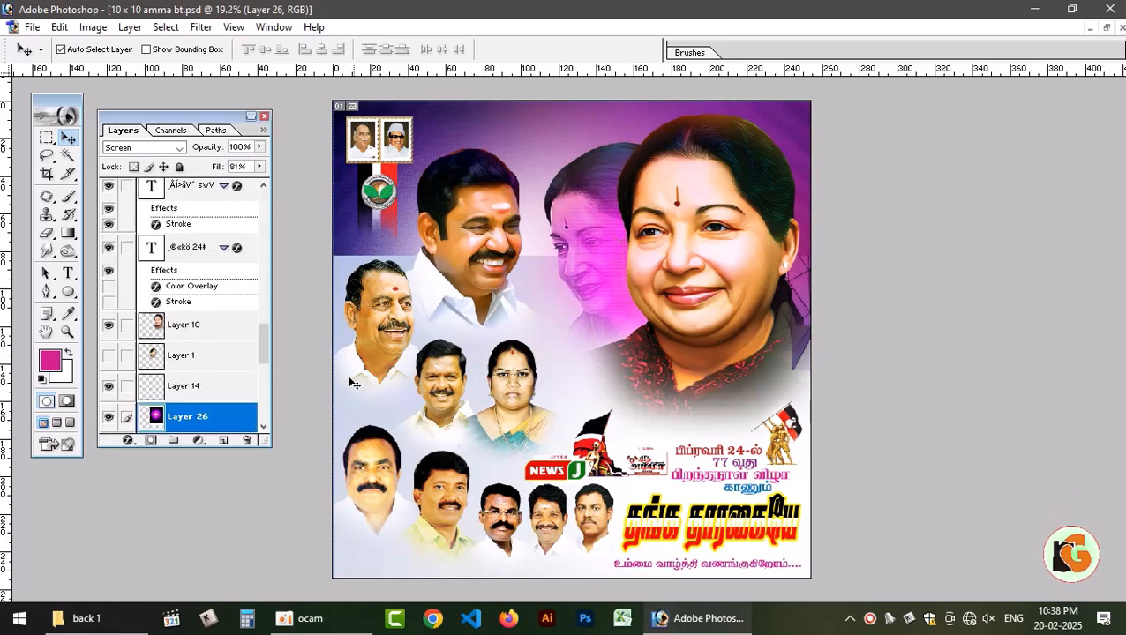
pyautogui.click(356, 276)
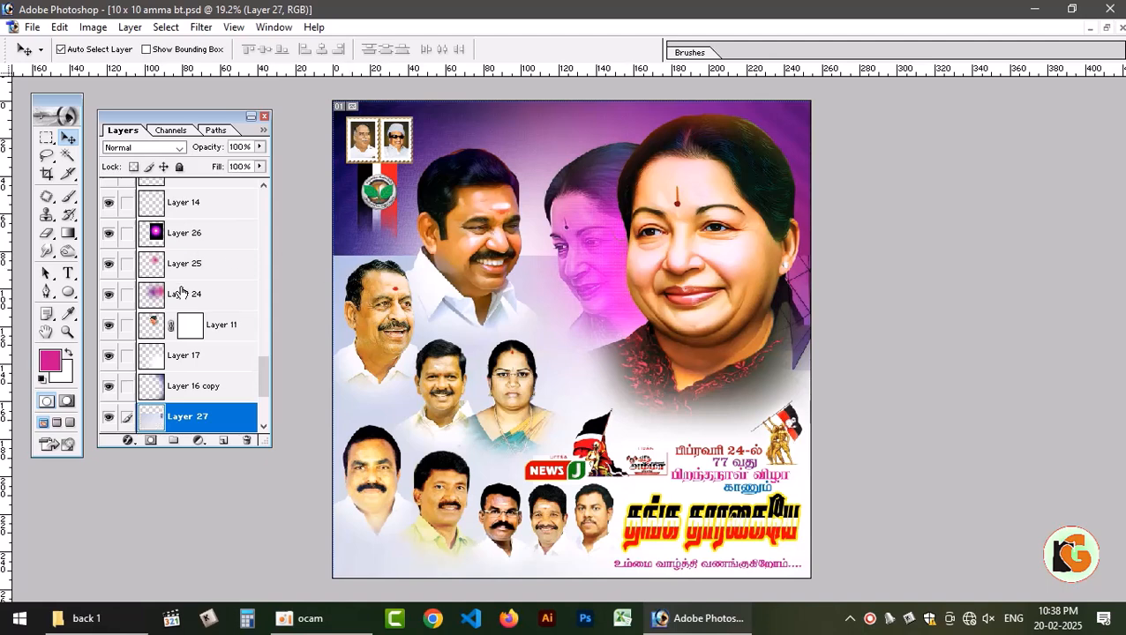
pyautogui.click(155, 149)
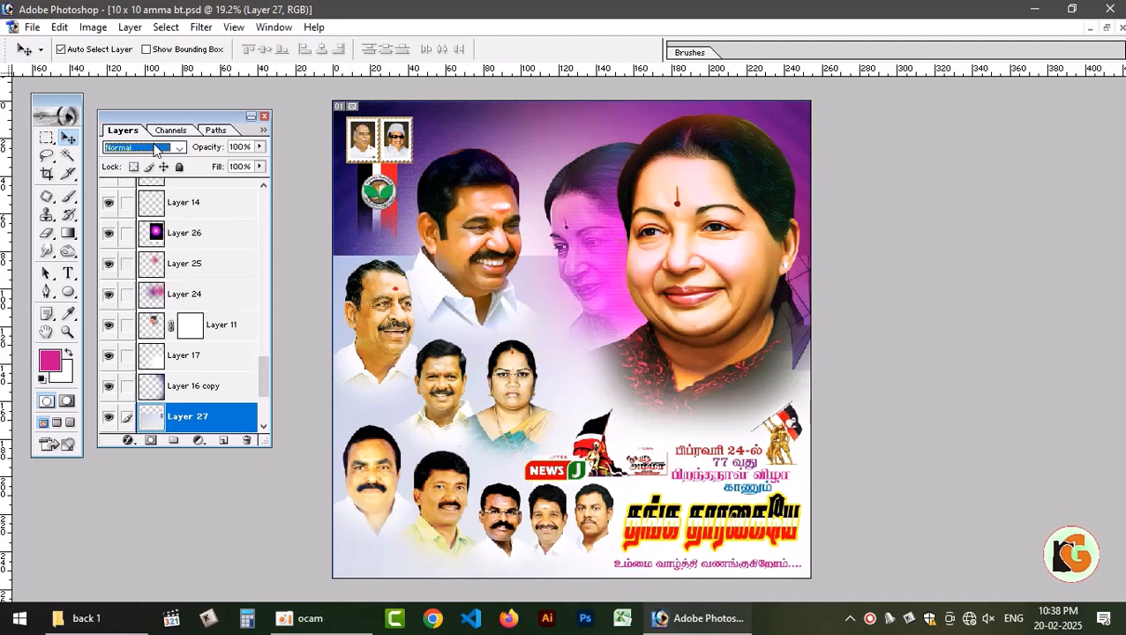
pyautogui.press('Down')
pyautogui.press('Down')
pyautogui.press('Down')
pyautogui.press('Down')
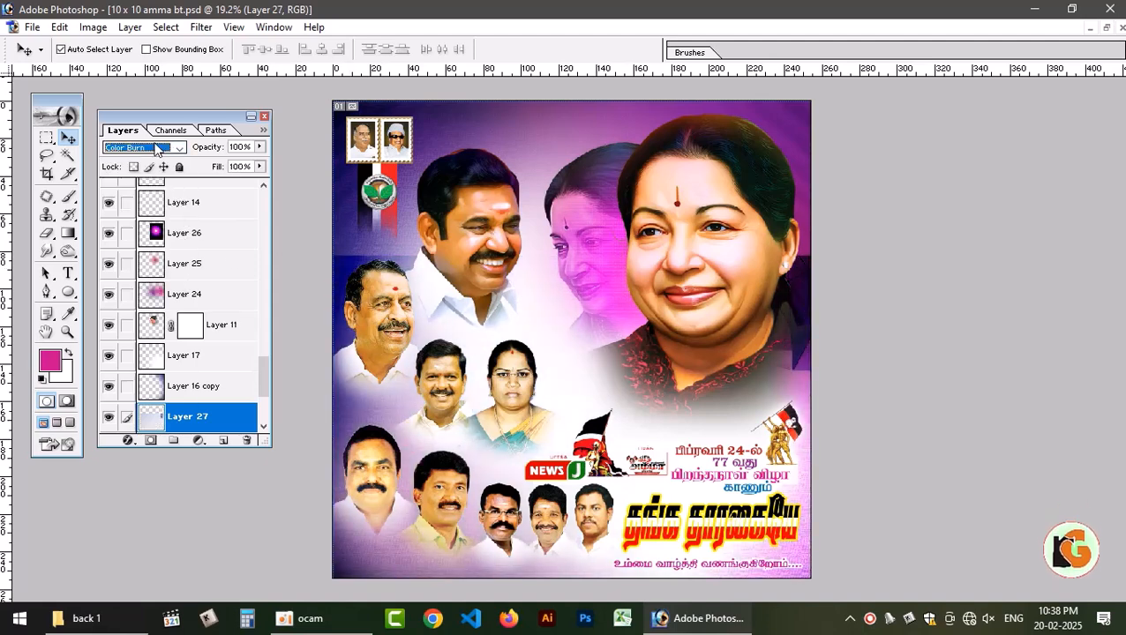
pyautogui.press('Down')
pyautogui.press('Down')
pyautogui.press('Down')
pyautogui.press('Down')
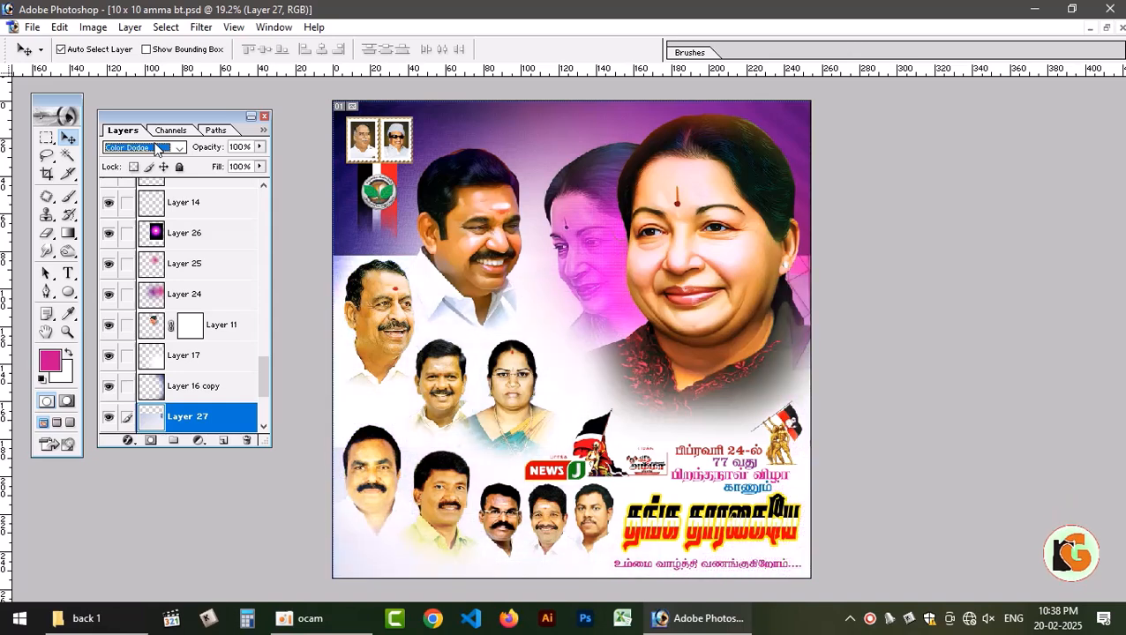
pyautogui.press('Down')
pyautogui.press('Down')
pyautogui.press('Down')
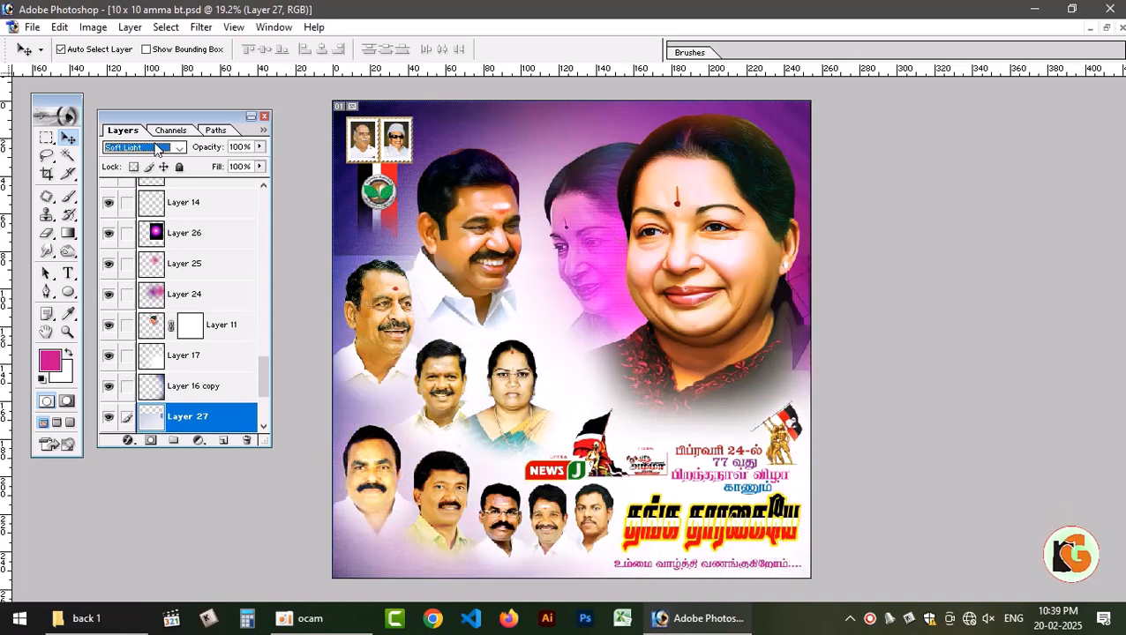
pyautogui.press('Down')
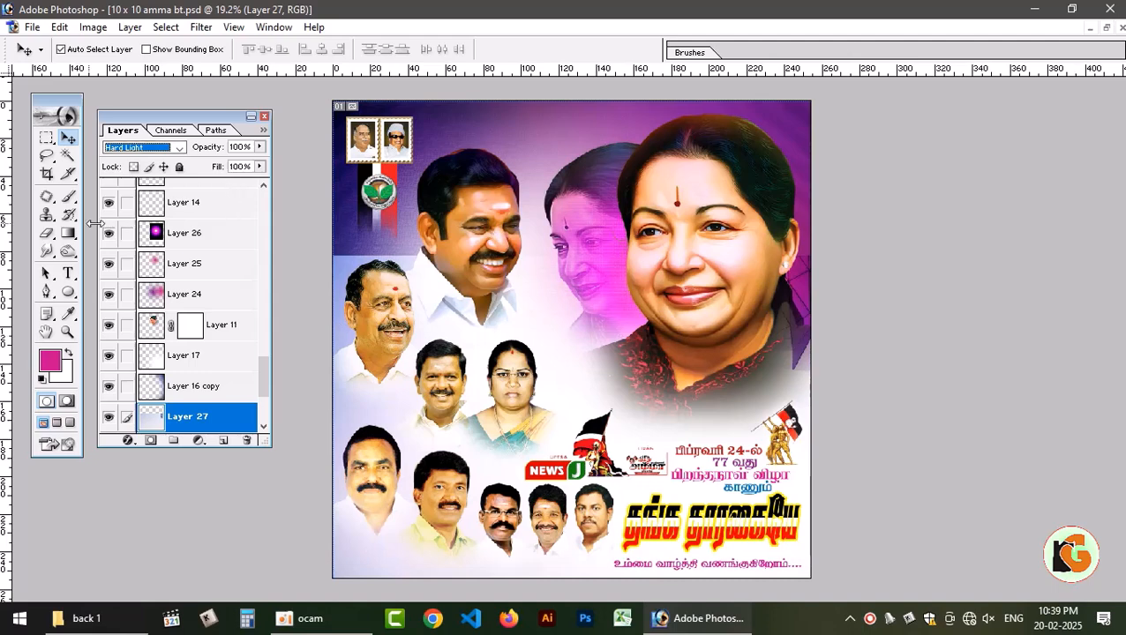
# Add a layer mask to Layer 27 and fade out its upper part behind the main portraits with an 1800 px soft eraser.
pyautogui.click(47, 235)
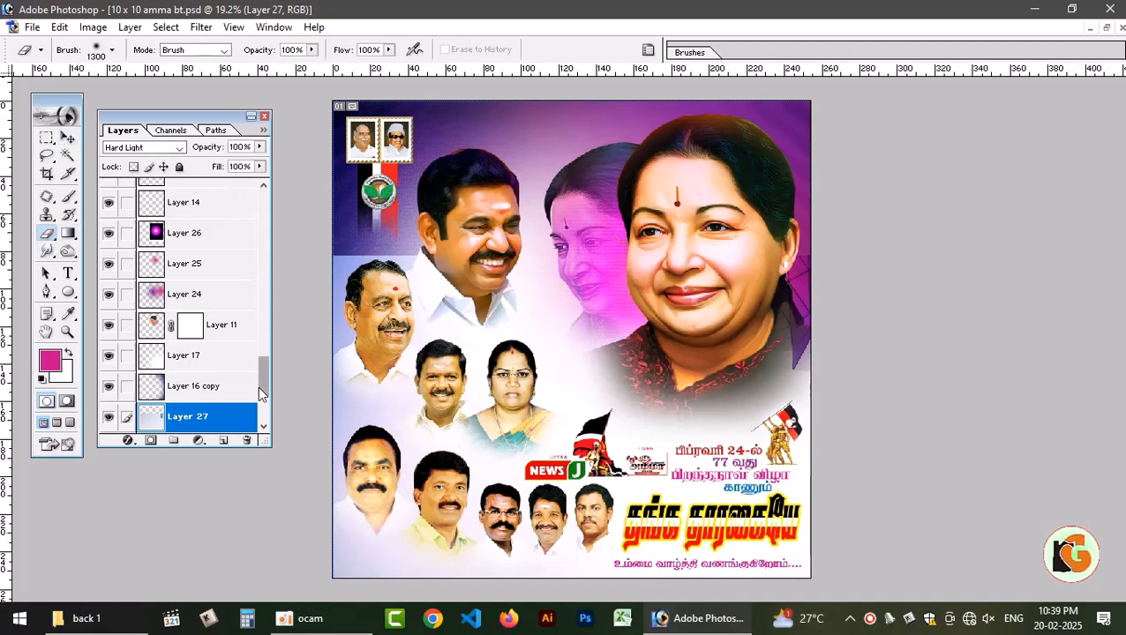
pyautogui.click(150, 439)
pyautogui.press(']')
pyautogui.press(']')
pyautogui.press(']')
pyautogui.press(']')
pyautogui.press(']')
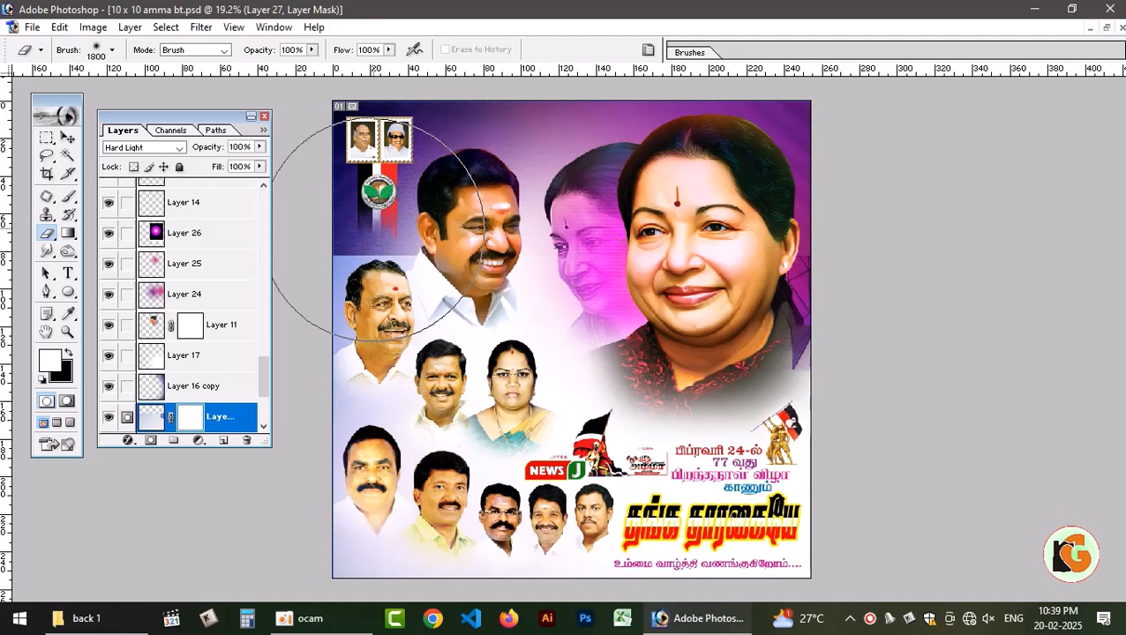
pyautogui.moveTo(378, 228)
pyautogui.mouseDown()
pyautogui.moveTo(465, 176)
pyautogui.moveTo(423, 141)
pyautogui.mouseUp()
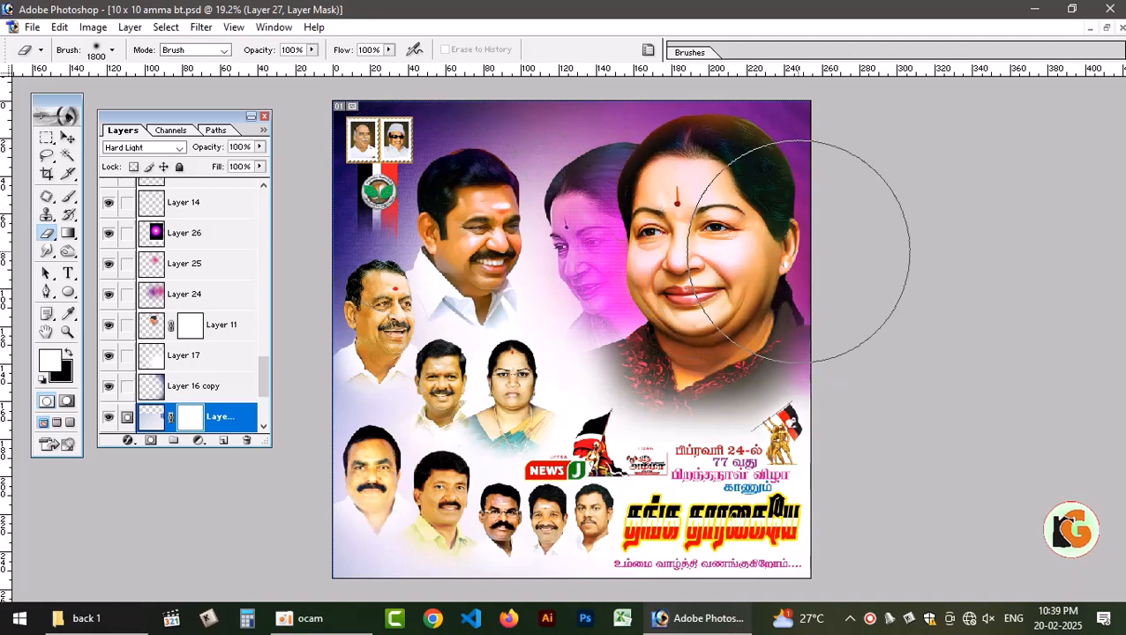
pyautogui.moveTo(741, 238)
pyautogui.mouseDown()
pyautogui.moveTo(854, 326)
pyautogui.moveTo(626, 269)
pyautogui.mouseUp()
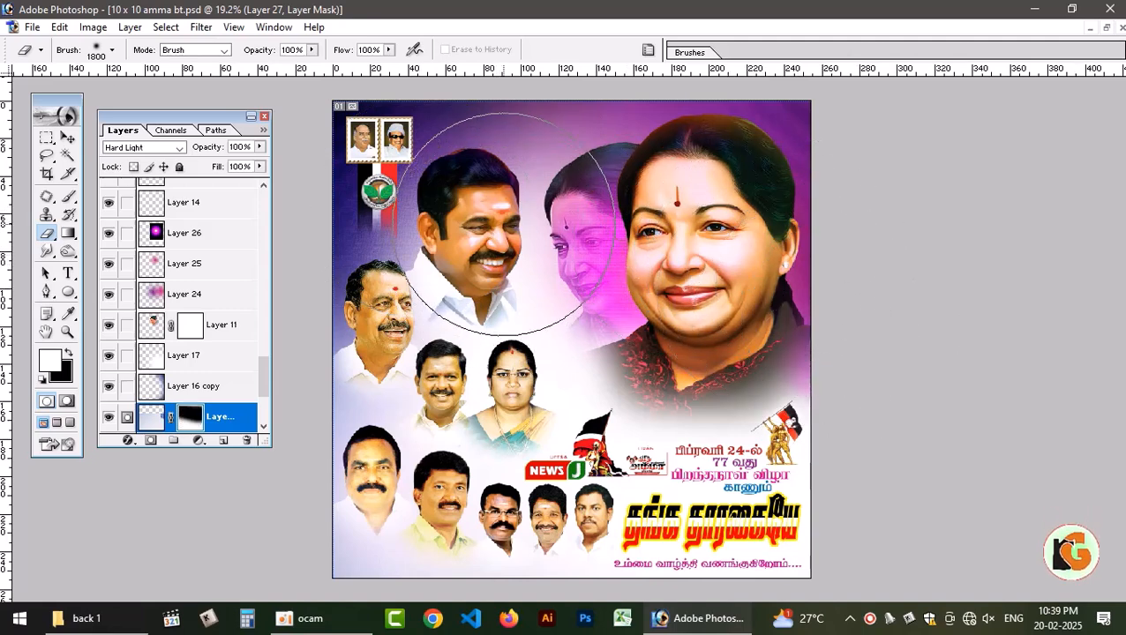
pyautogui.click(68, 138)
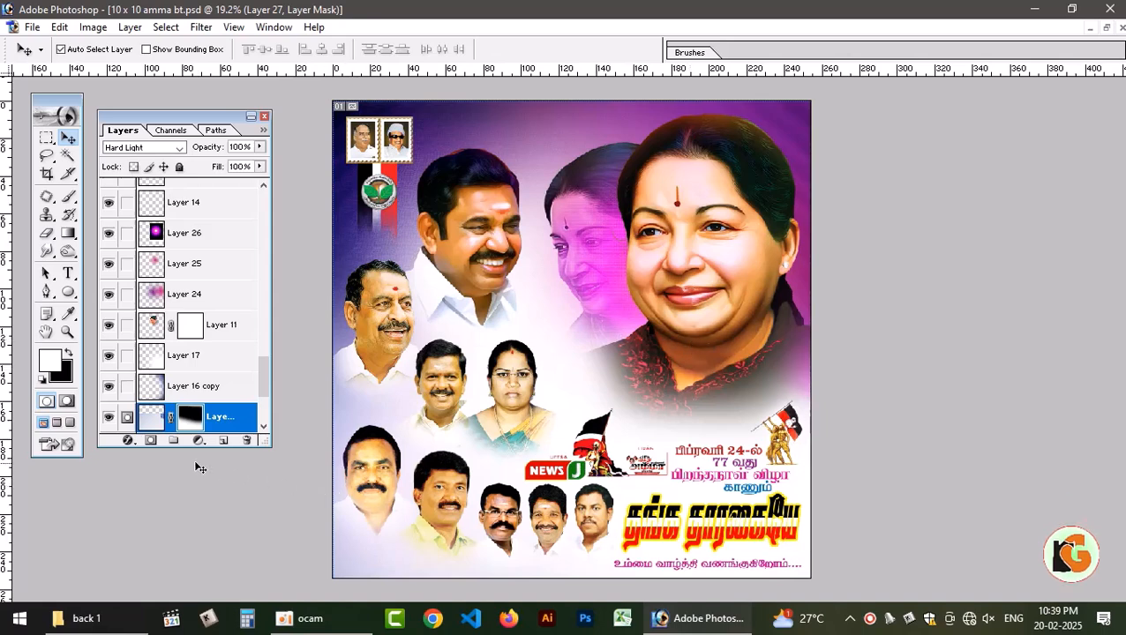
# Adjust Layer 27's image, not its mask, with Hue/Saturation: Hue -180, Saturation -67, Lightness +59.
pyautogui.click(150, 418)
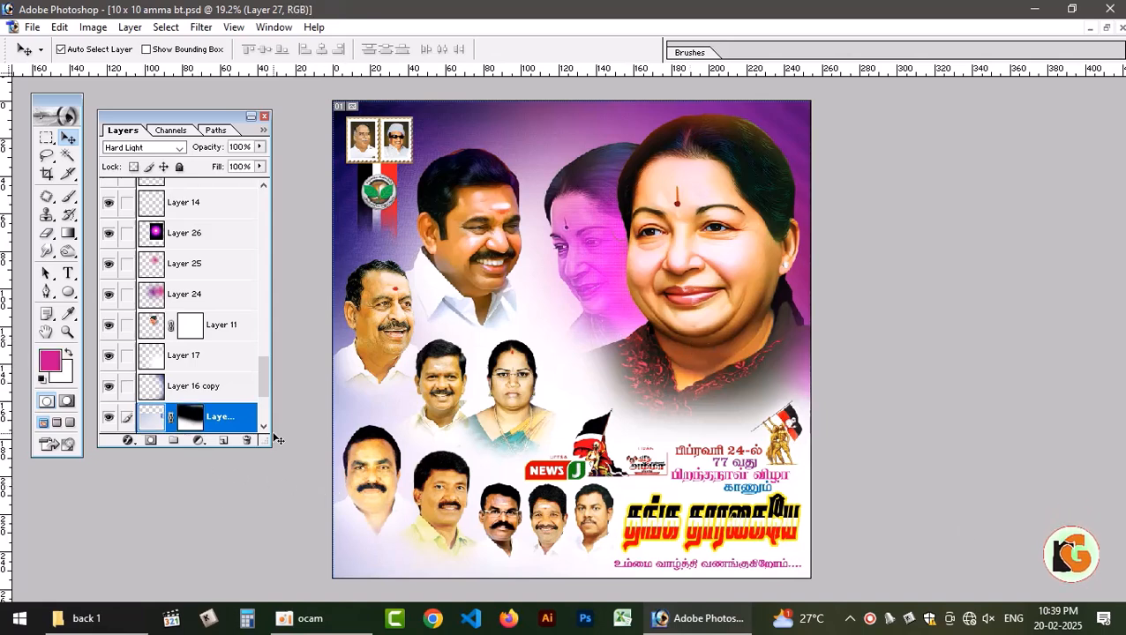
pyautogui.hotkey('ctrl', 'u')
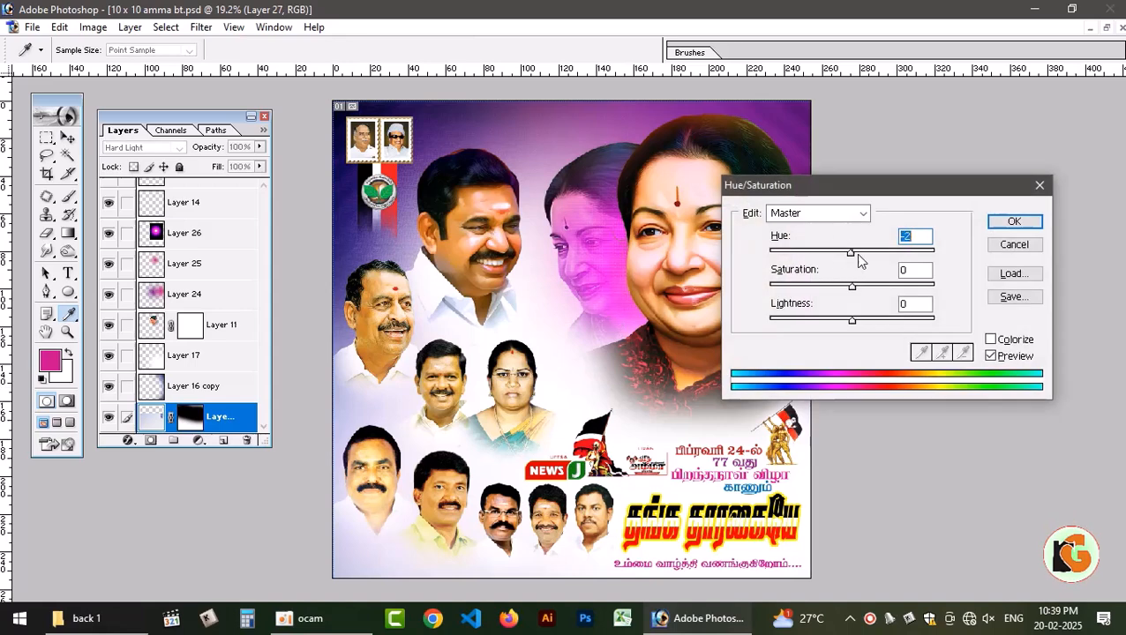
pyautogui.moveTo(857, 254); pyautogui.dragTo(726, 277)
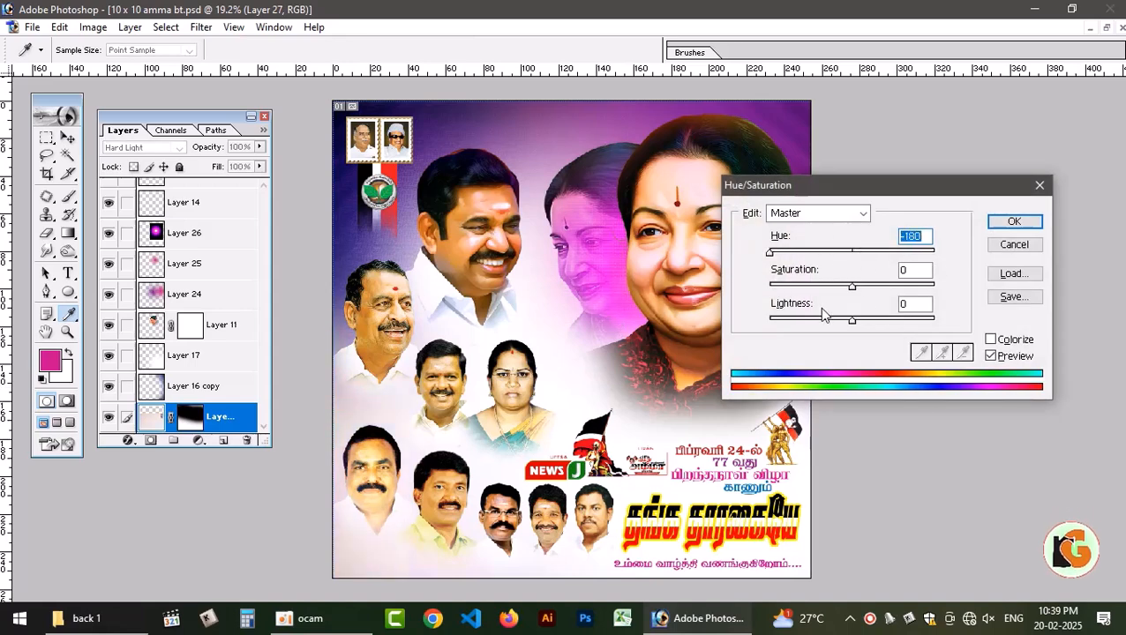
pyautogui.moveTo(898, 287); pyautogui.dragTo(797, 286)
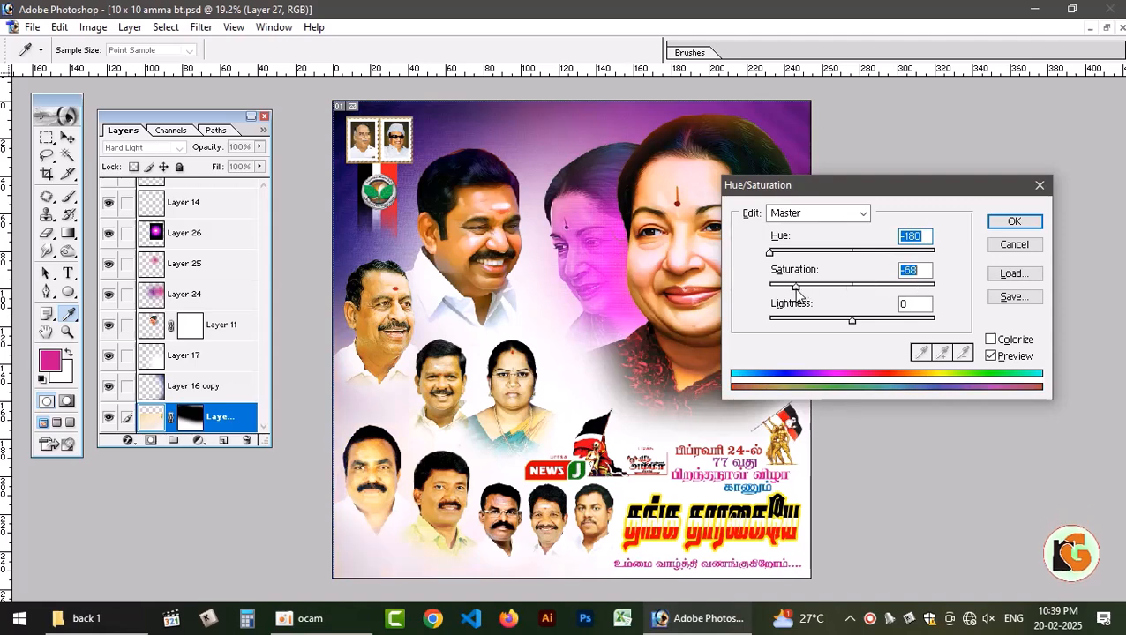
pyautogui.moveTo(840, 321); pyautogui.dragTo(910, 325)
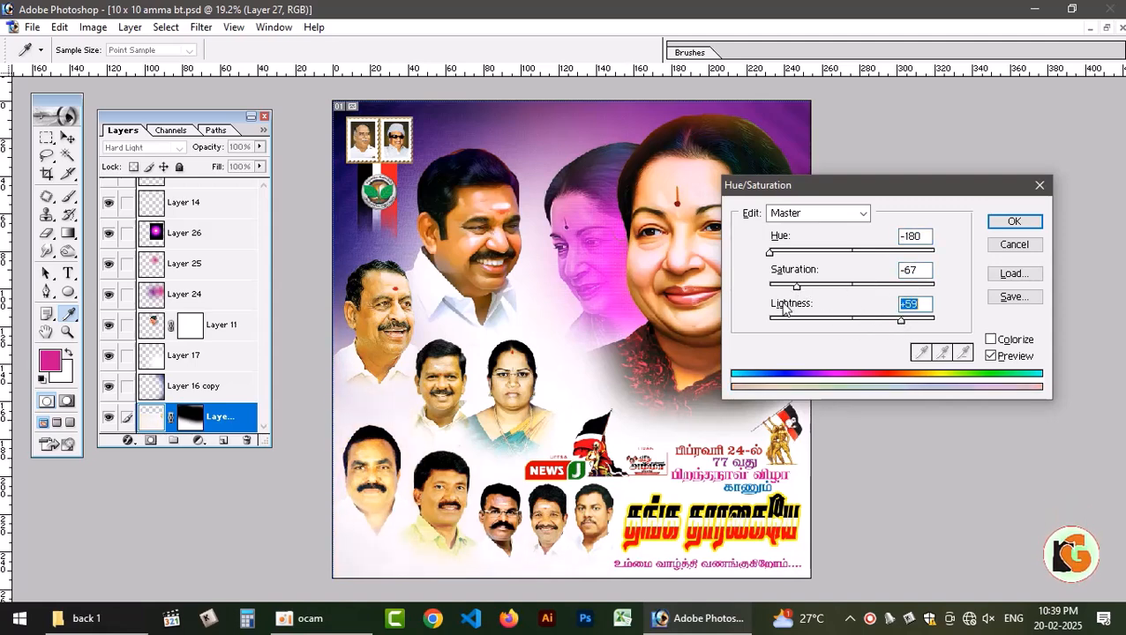
pyautogui.click(1013, 221)
pyautogui.press('v')
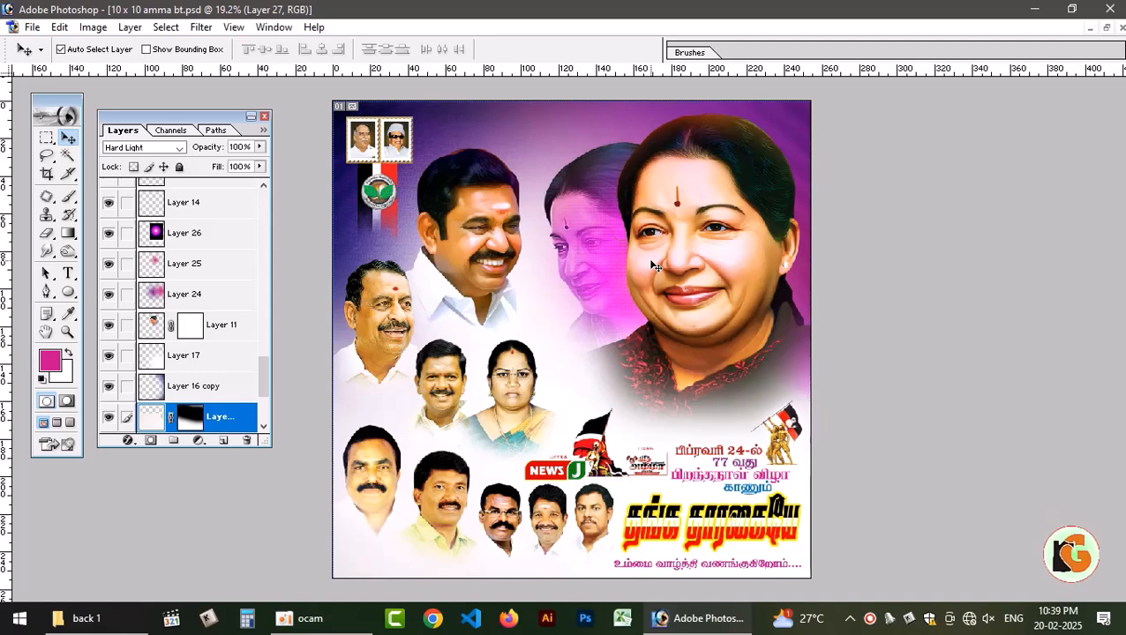
pyautogui.click(264, 117)
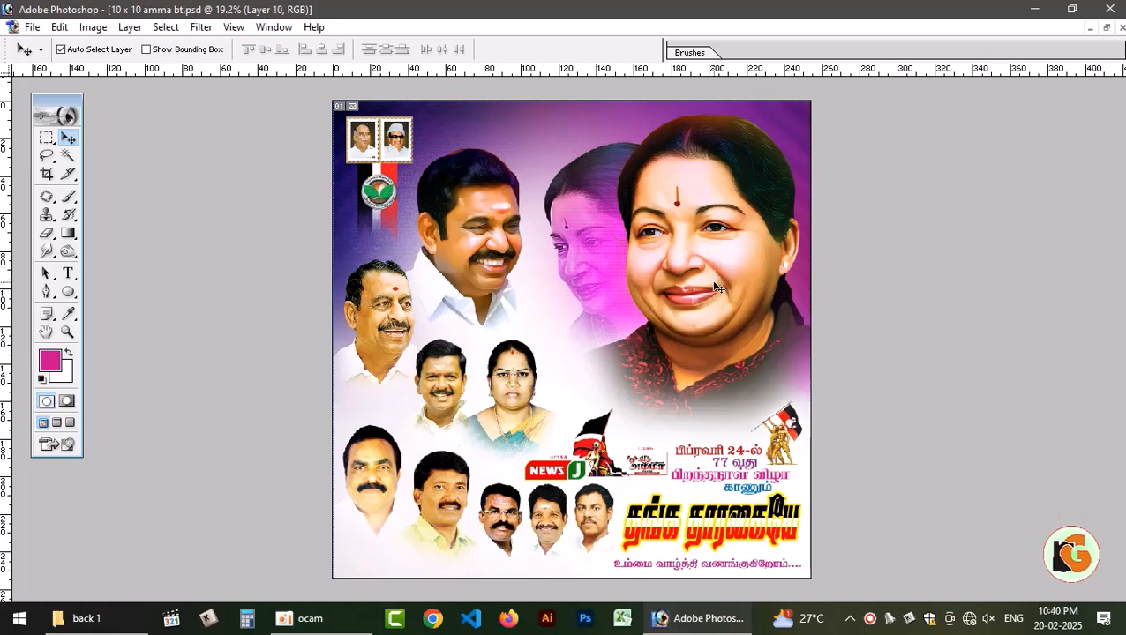
# Scale the large woman's portrait (Layer 10) up proportionally to 106.8%, extending it down and toward the banner's centre.
pyautogui.hotkey('ctrl', 't')
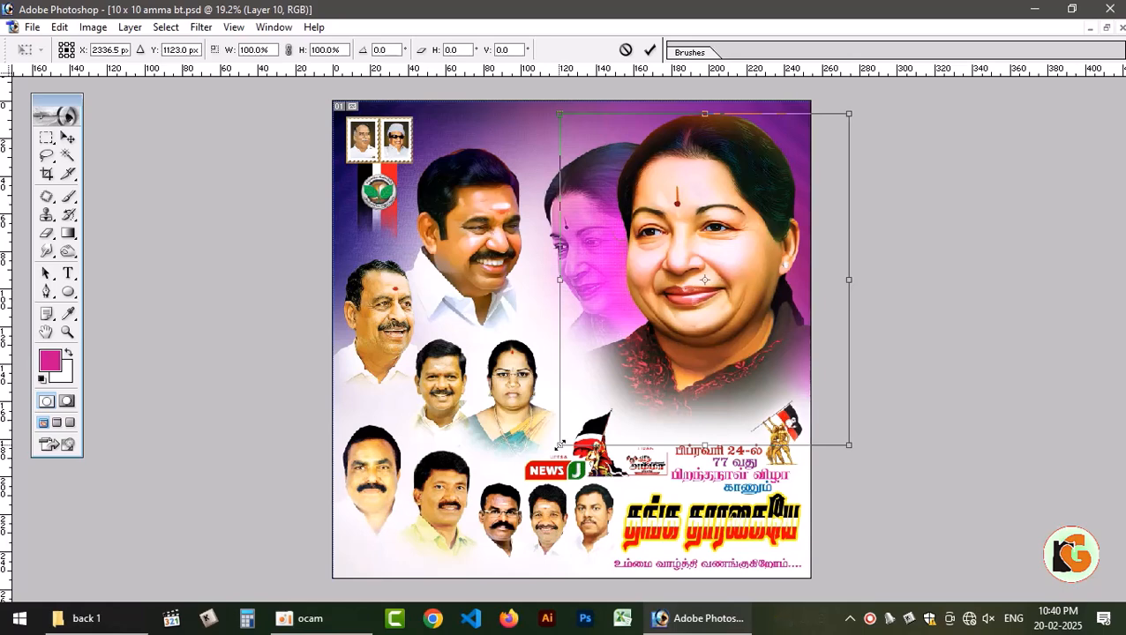
pyautogui.moveTo(559, 446); pyautogui.dragTo(542, 470)
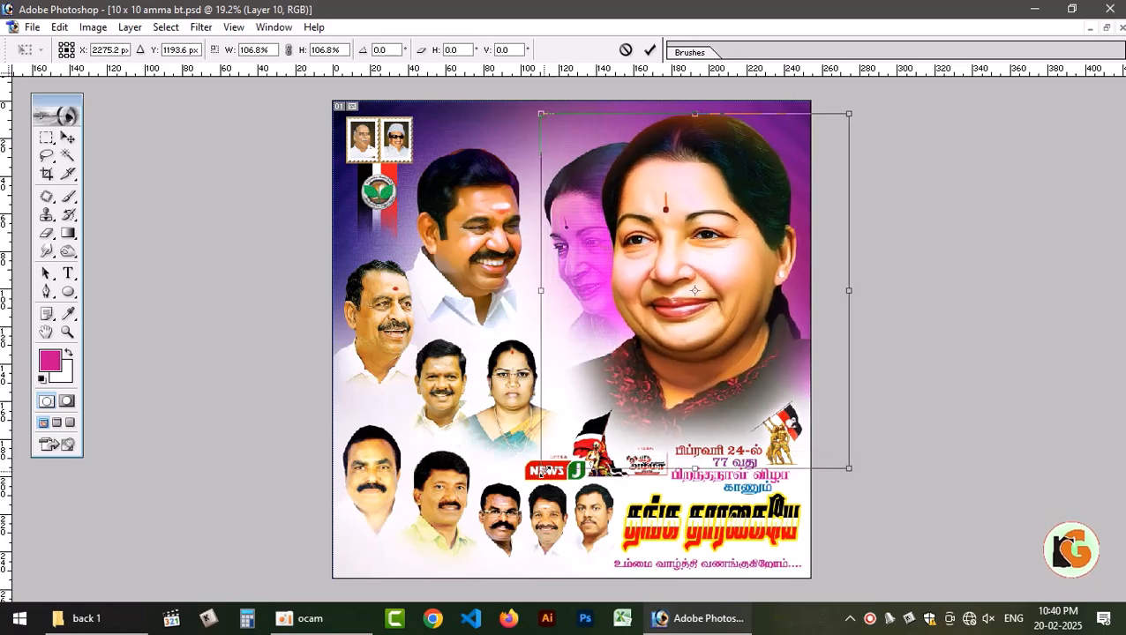
pyautogui.press('Return')
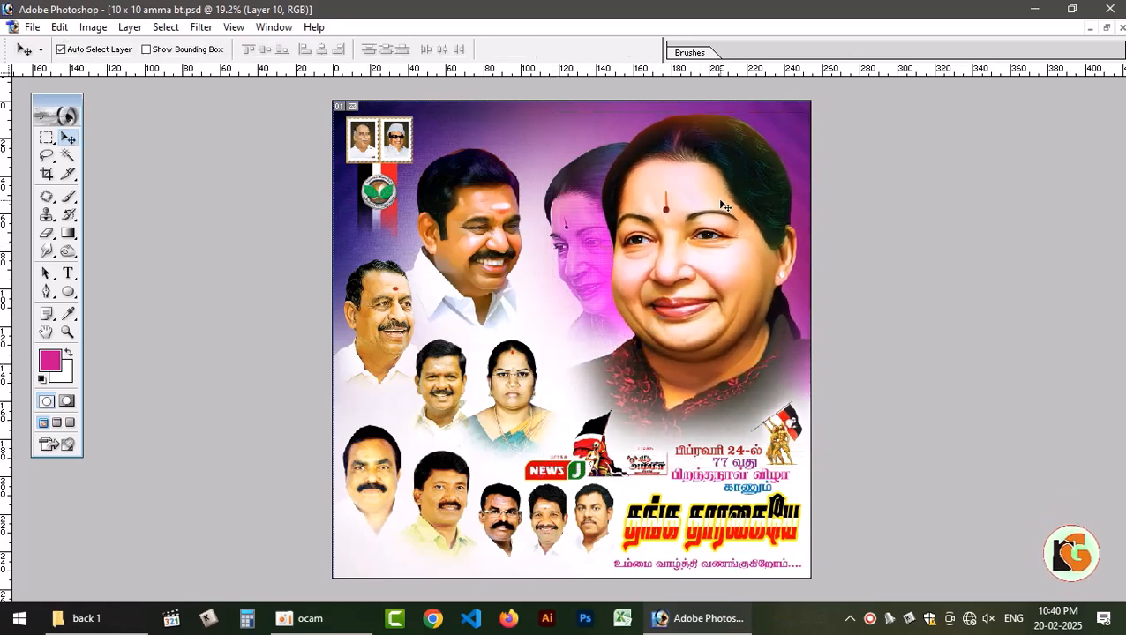